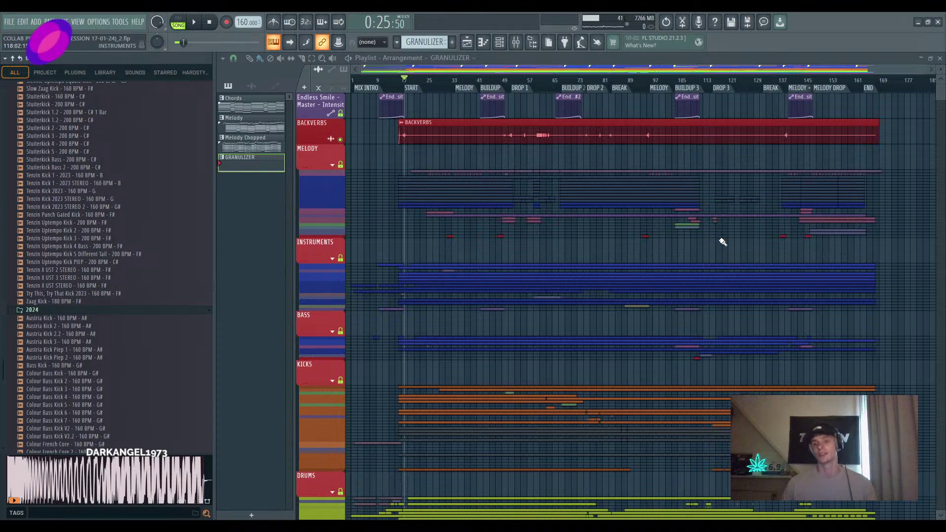
Look over the collapsed track groups of the arrangement and play the song from the START marker
scroll(722, 242, "down", 10)
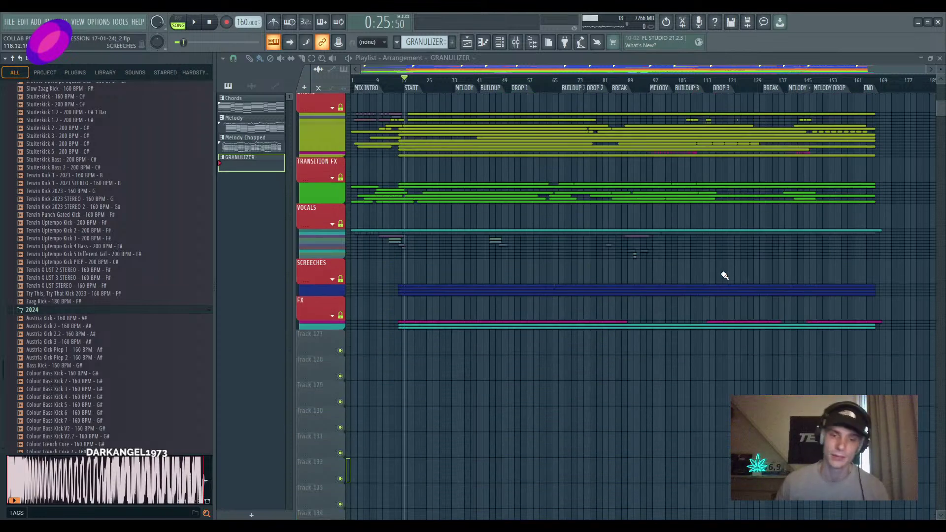
scroll(722, 274, "up", 12)
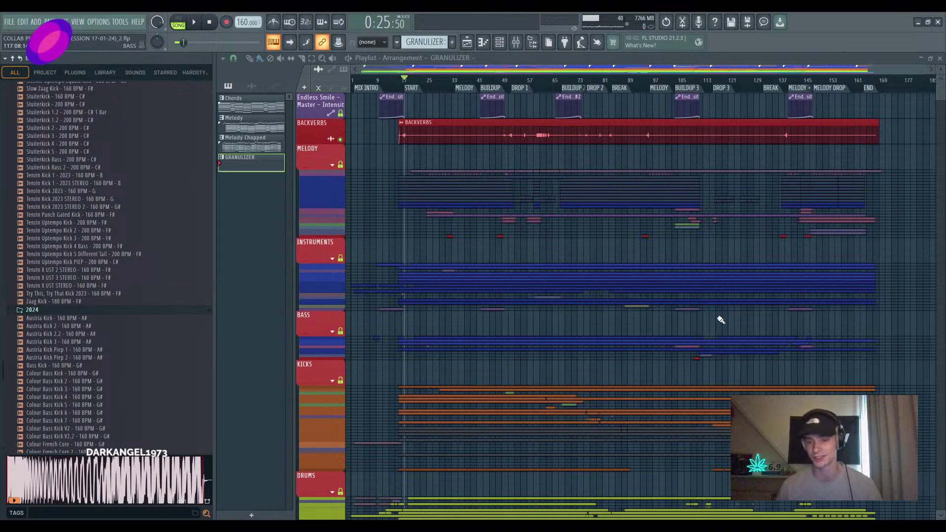
scroll(708, 262, "down", 12)
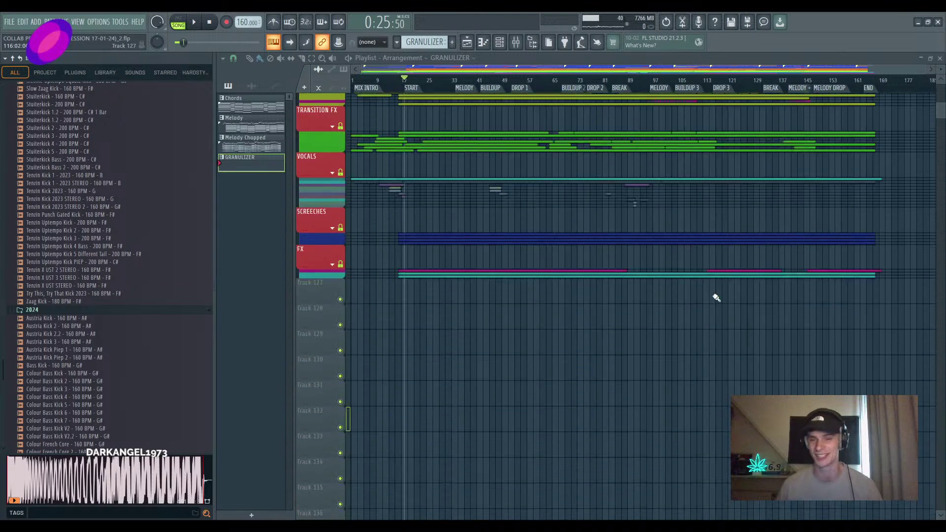
scroll(716, 299, "up", 12)
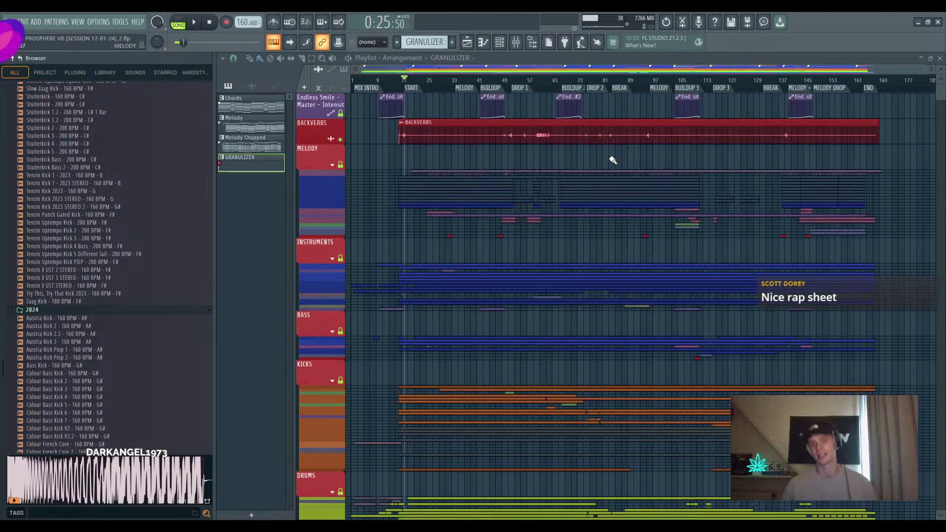
key("space")
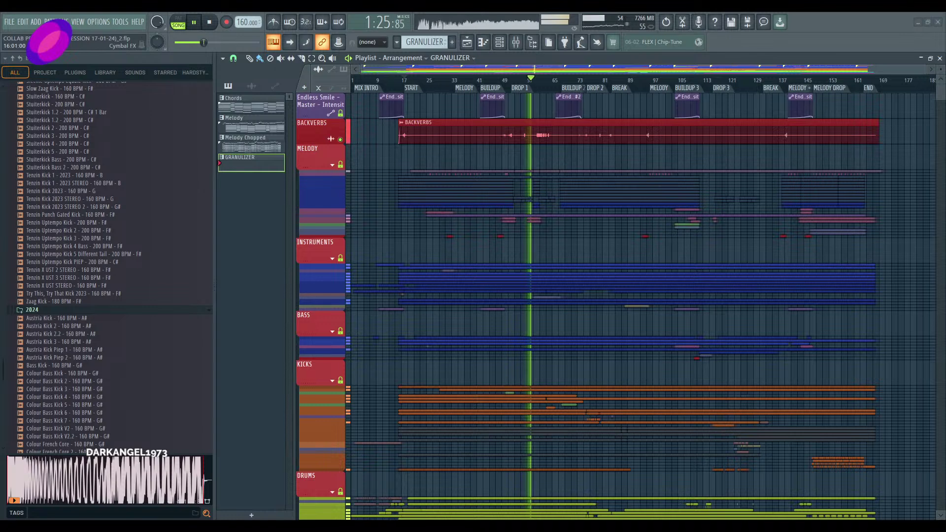
Expand the MELODY, INSTRUMENTS and BASS track groups in the playlist
left_click(333, 166)
scroll(359, 201, "down", 8)
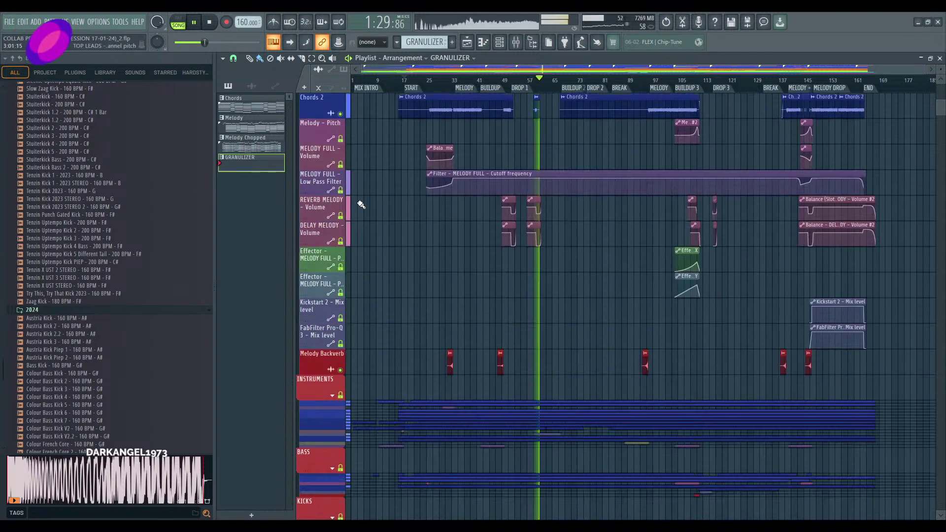
scroll(360, 205, "down", 8)
left_click(332, 192)
scroll(345, 183, "down", 4)
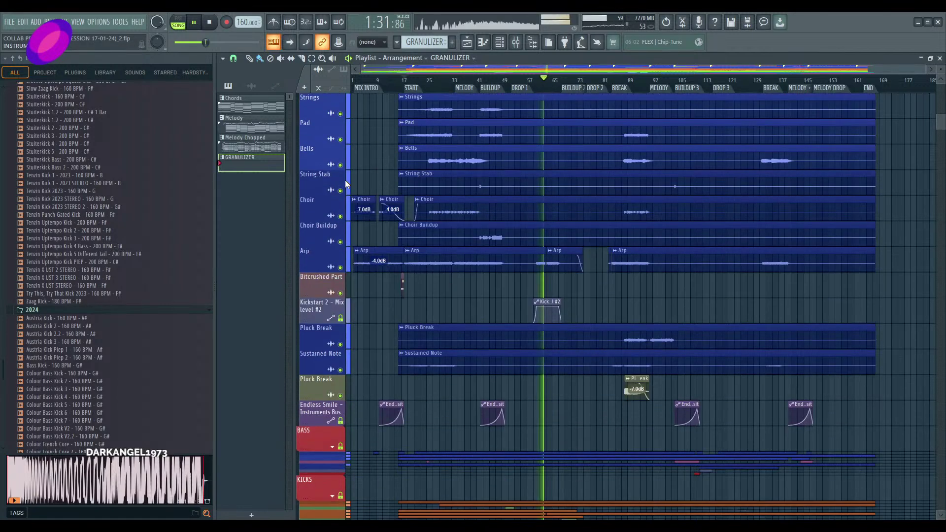
scroll(345, 182, "down", 5)
left_click(333, 216)
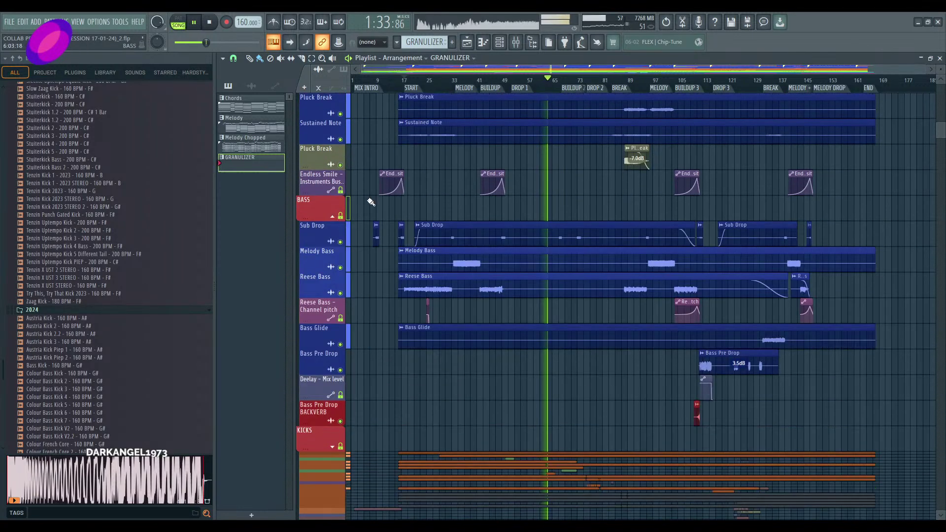
Expand the KICKS and DRUMS track groups in the playlist
scroll(371, 202, "down", 6)
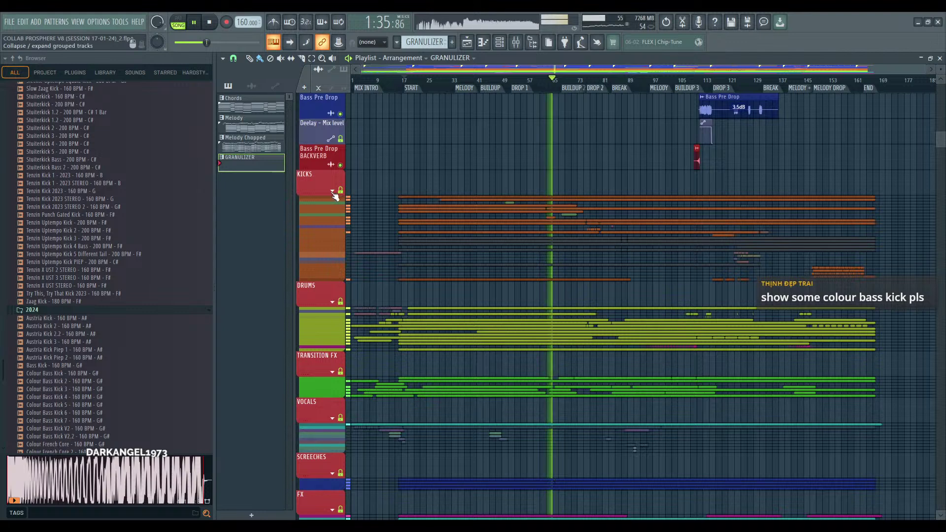
left_click(333, 192)
scroll(374, 197, "down", 3)
scroll(529, 172, "up", 2)
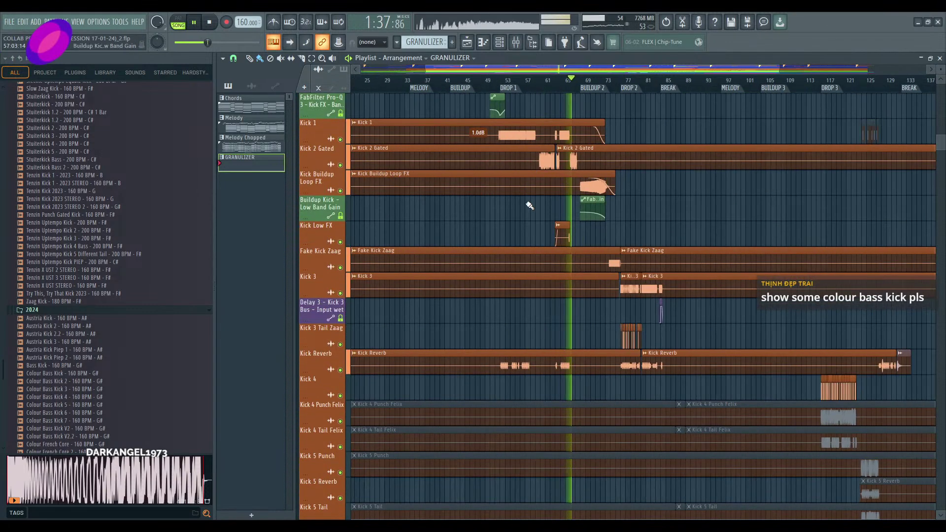
scroll(529, 206, "down", 10)
scroll(384, 217, "down", 3)
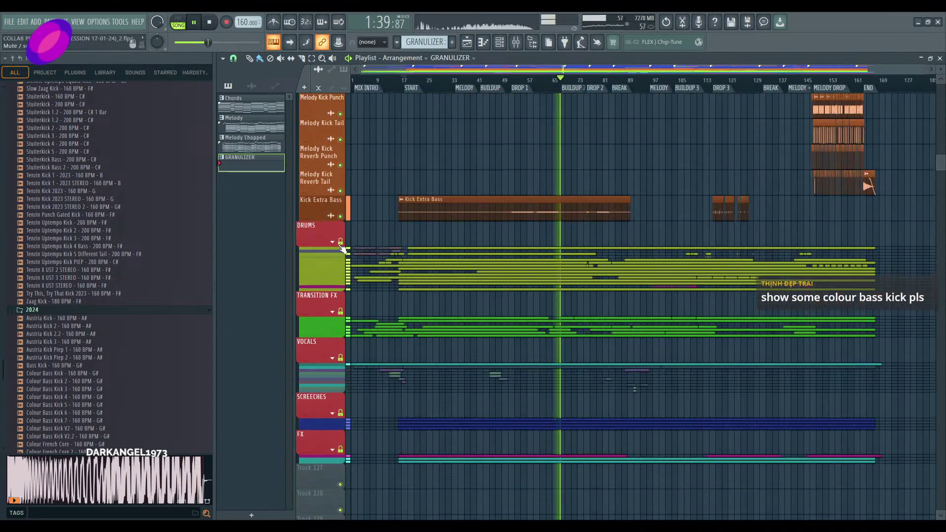
left_click(333, 242)
Expand the TRANSITION FX, VOCALS, SCREECHES and FX track groups in the playlist
scroll(437, 232, "down", 6)
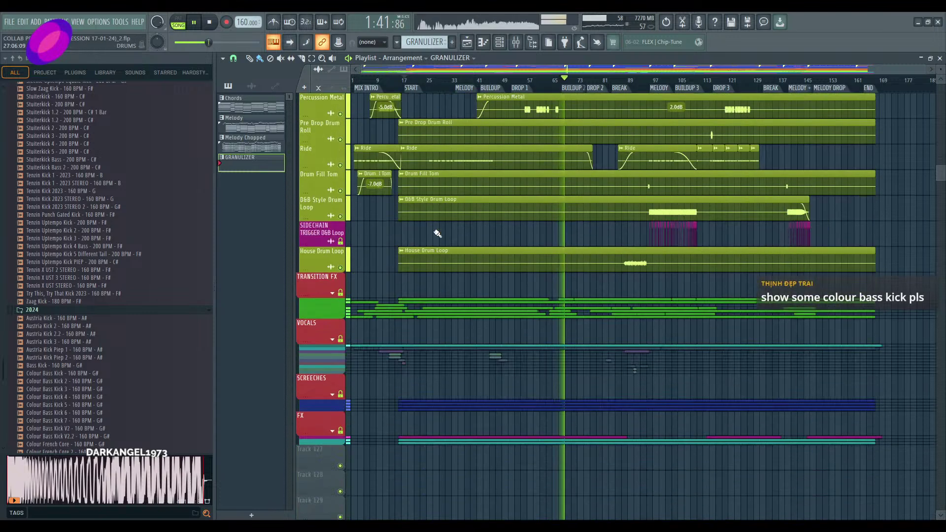
left_click(332, 293)
scroll(394, 266, "down", 6)
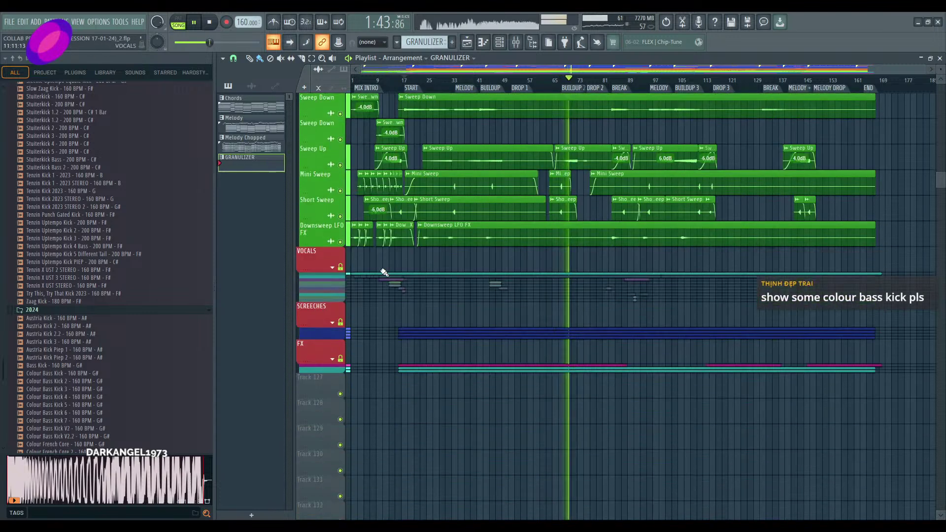
left_click(331, 268)
scroll(365, 272, "down", 6)
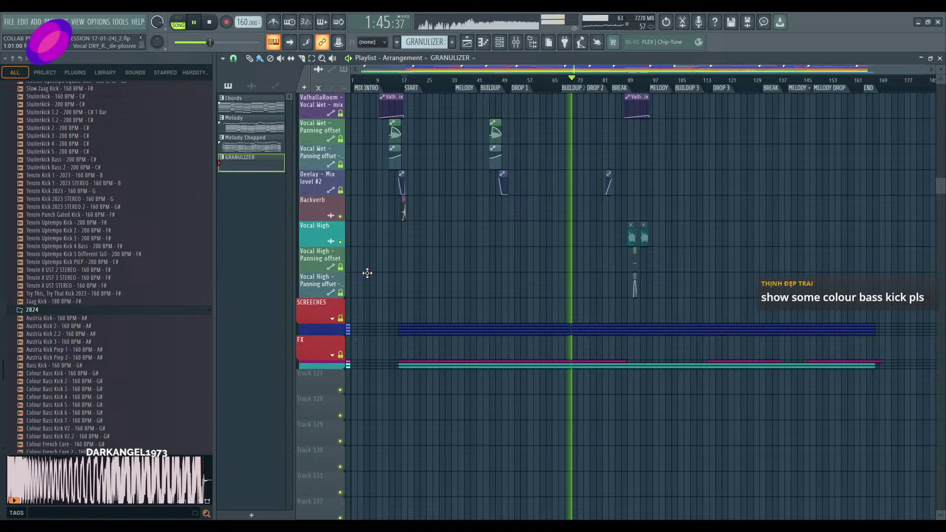
left_click(334, 327)
scroll(340, 319, "down", 1)
scroll(340, 319, "down", 2)
left_click(333, 324)
Examine the clips and automation in all expanded track groups, from the top leads to the FX tracks, during playback
scroll(522, 263, "up", 8)
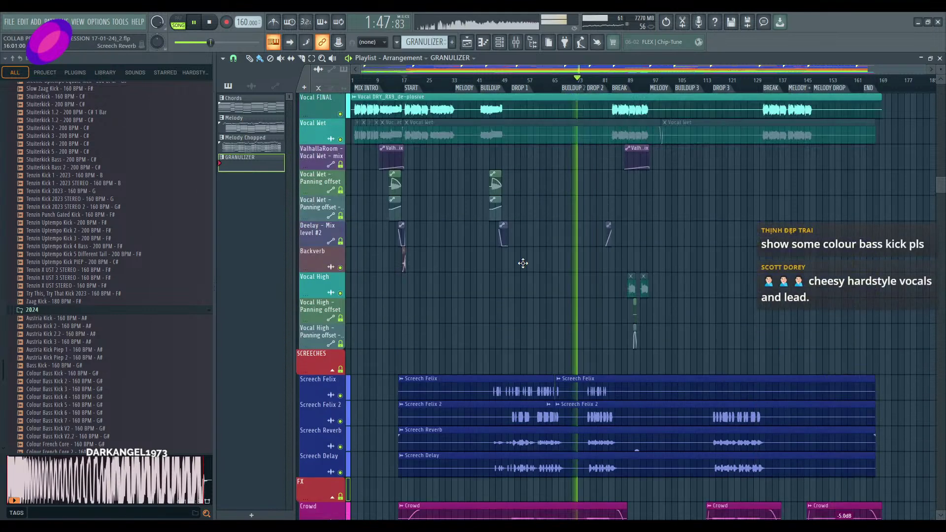
scroll(522, 263, "up", 8)
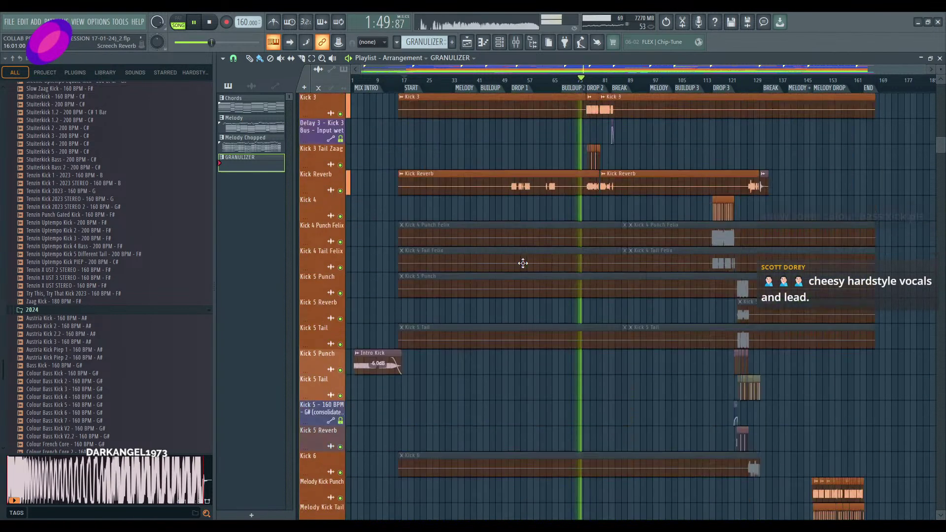
scroll(522, 263, "up", 10)
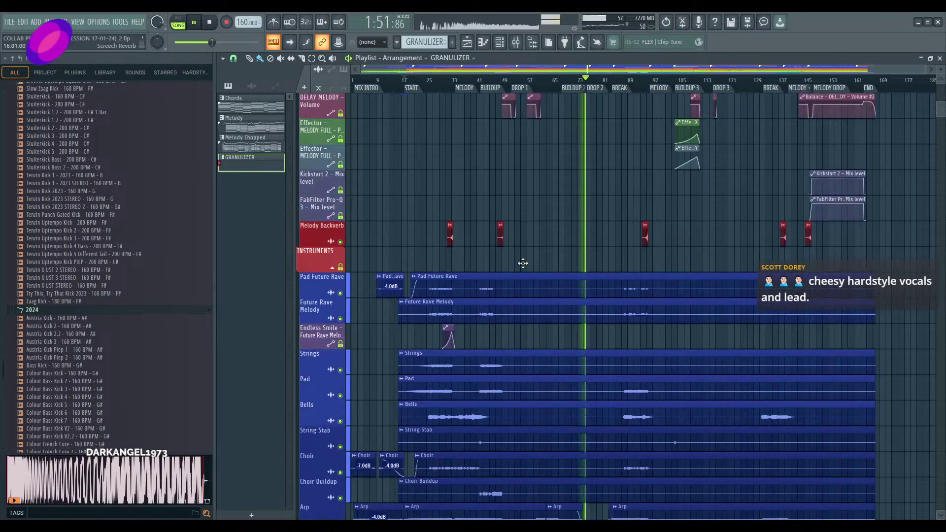
scroll(523, 263, "up", 5)
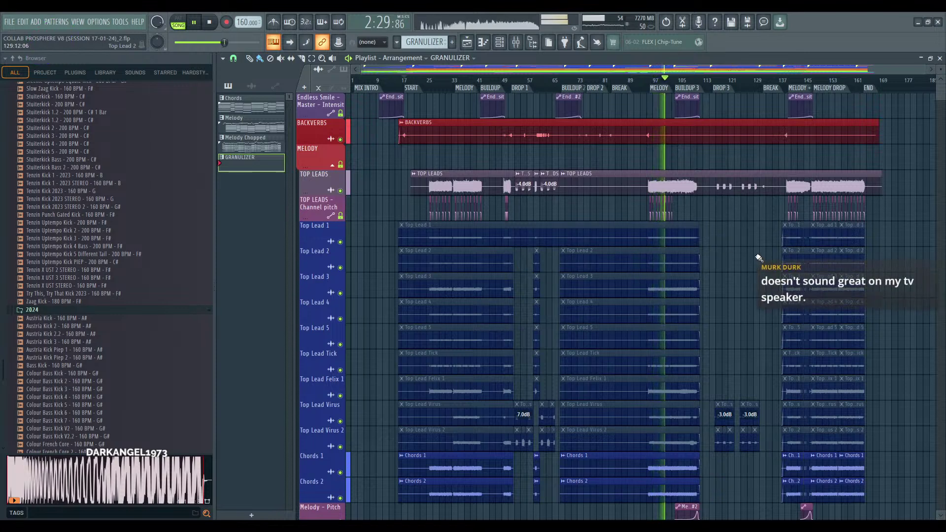
scroll(752, 260, "down", 15)
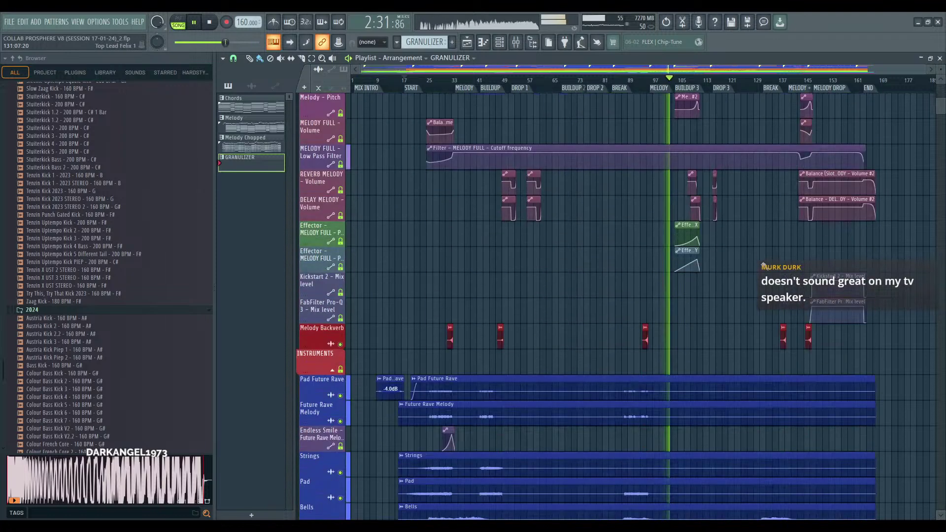
scroll(749, 290, "down", 16)
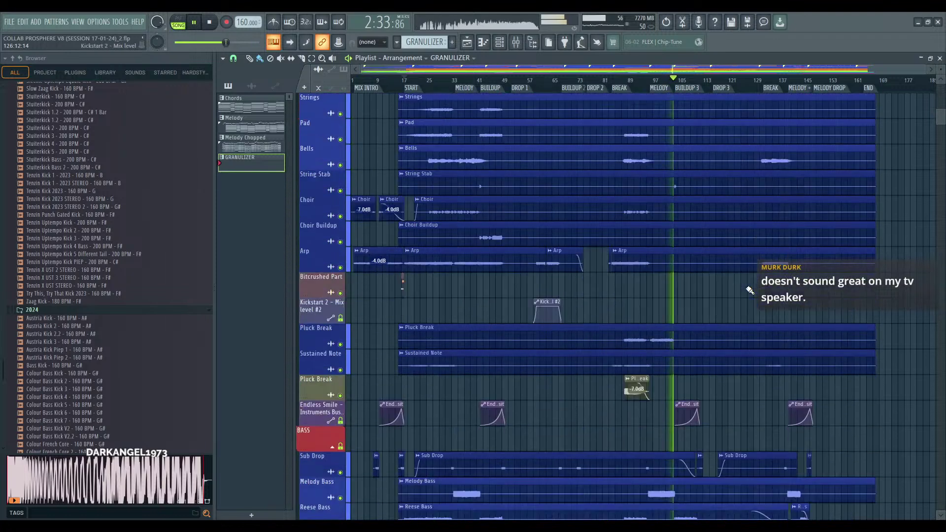
scroll(749, 290, "down", 16)
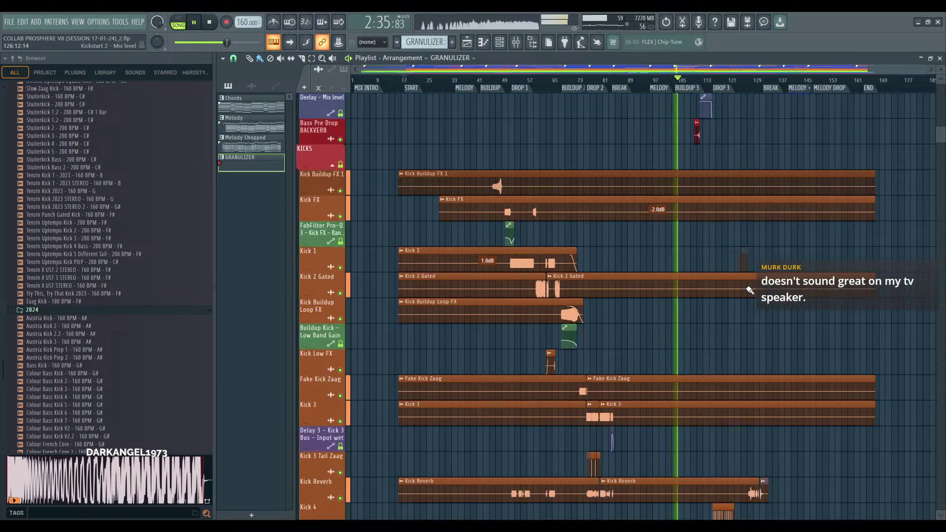
scroll(749, 290, "down", 4)
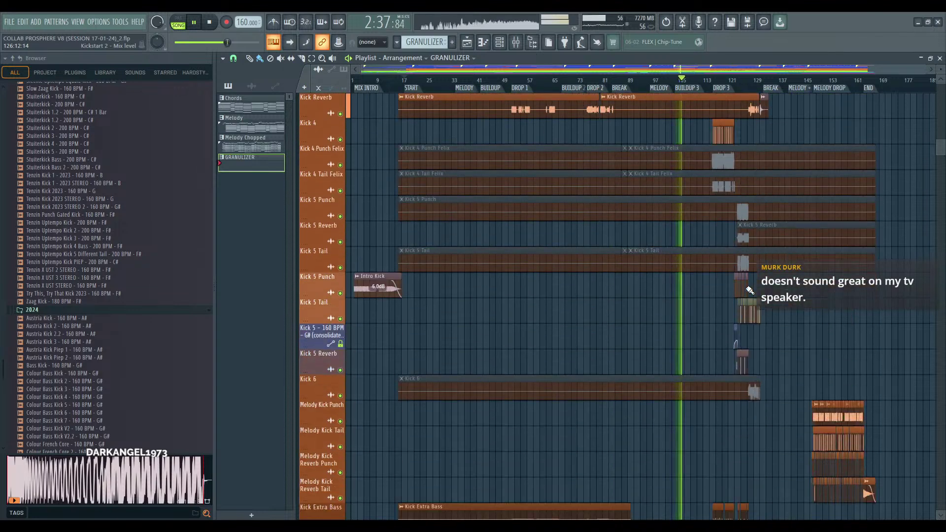
scroll(750, 290, "down", 16)
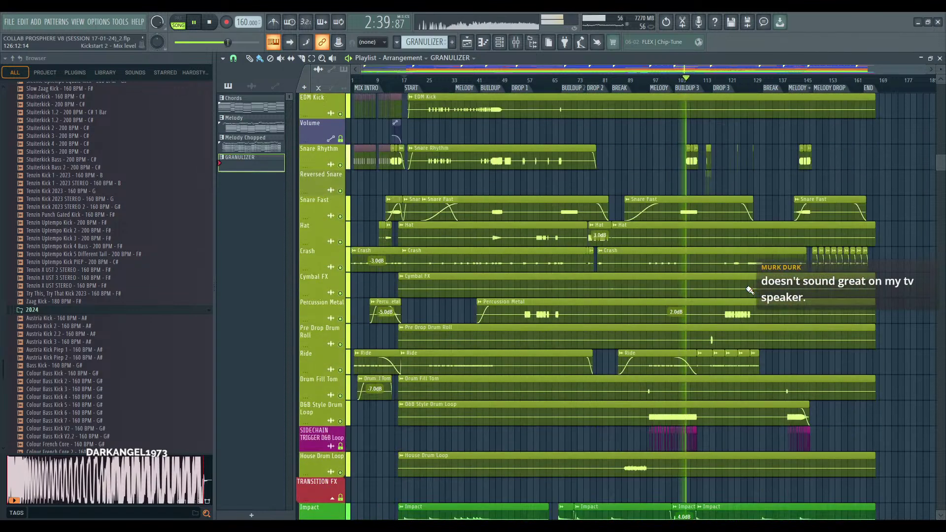
scroll(749, 290, "down", 16)
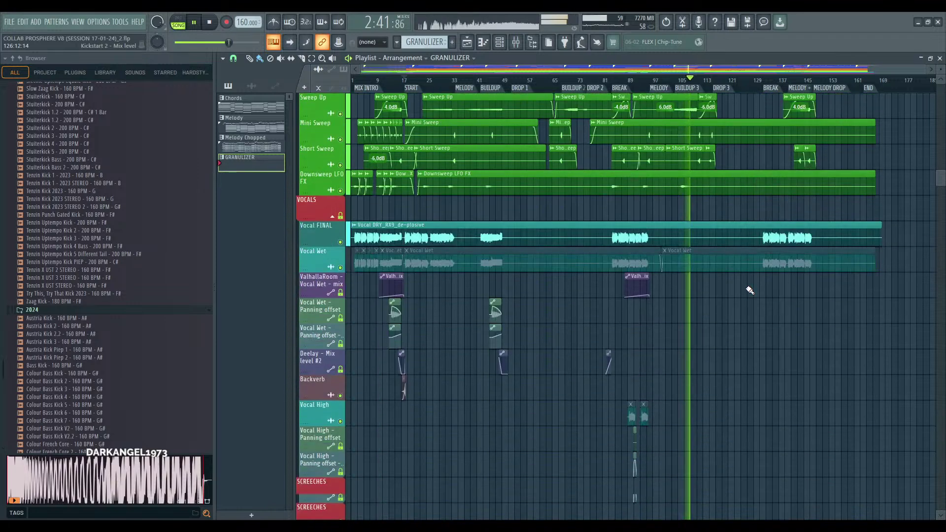
scroll(749, 290, "down", 10)
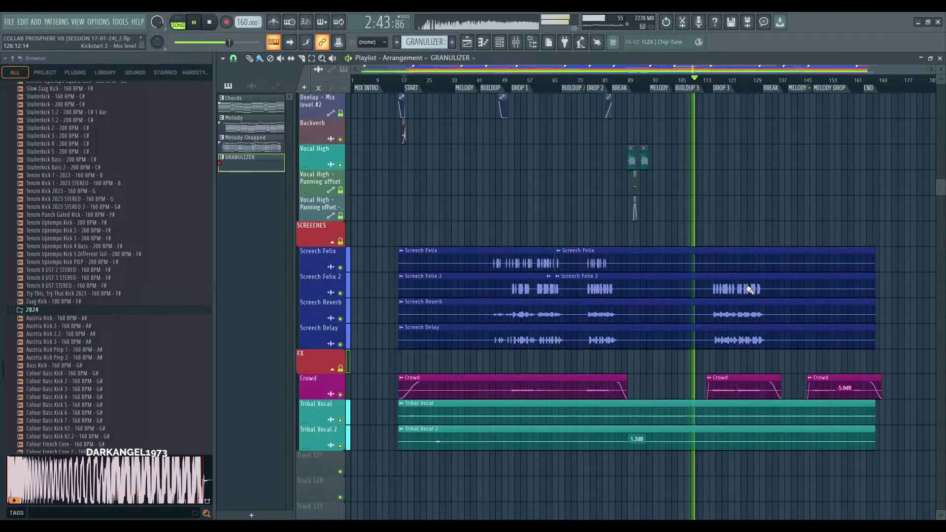
scroll(749, 290, "up", 20)
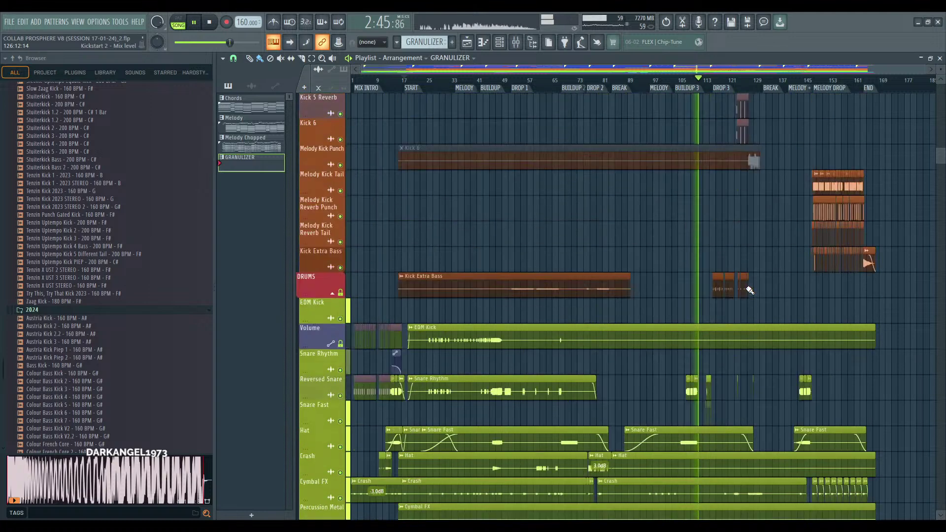
scroll(749, 290, "up", 2)
scroll(750, 290, "up", 15)
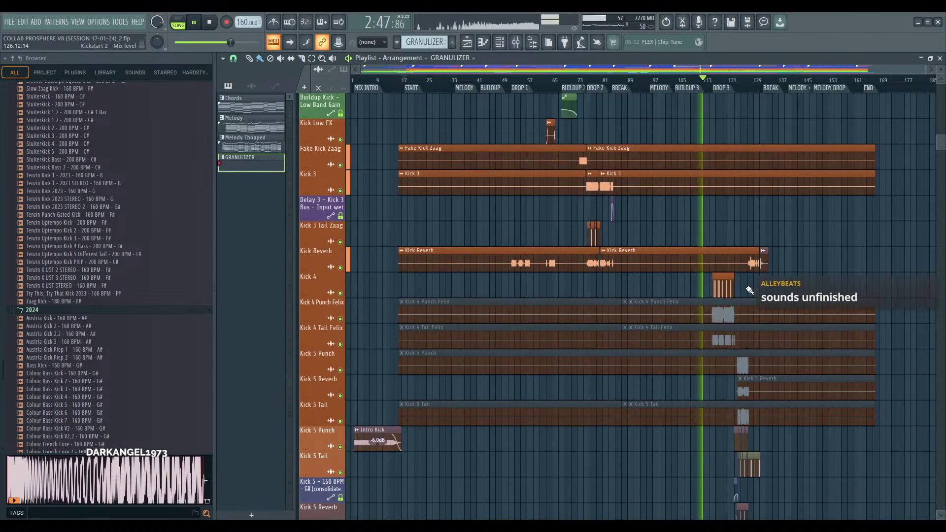
scroll(749, 290, "up", 8)
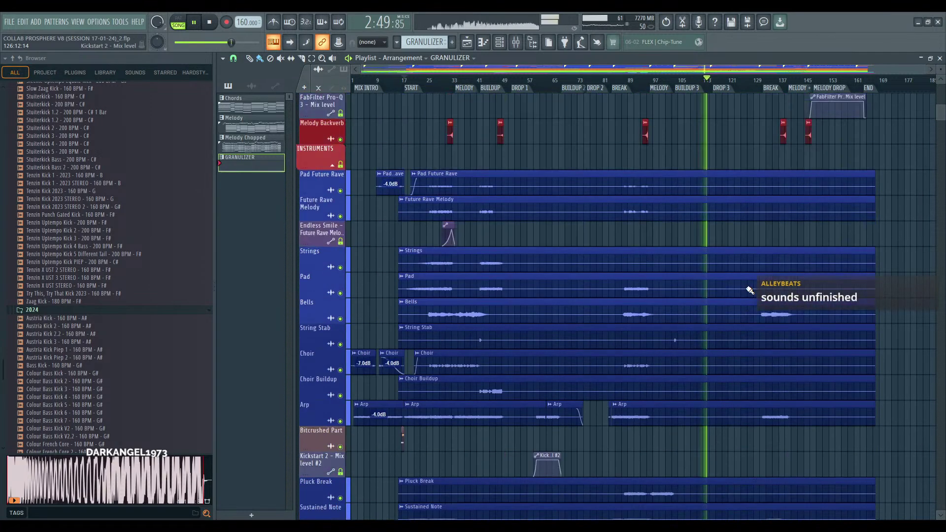
scroll(750, 290, "up", 15)
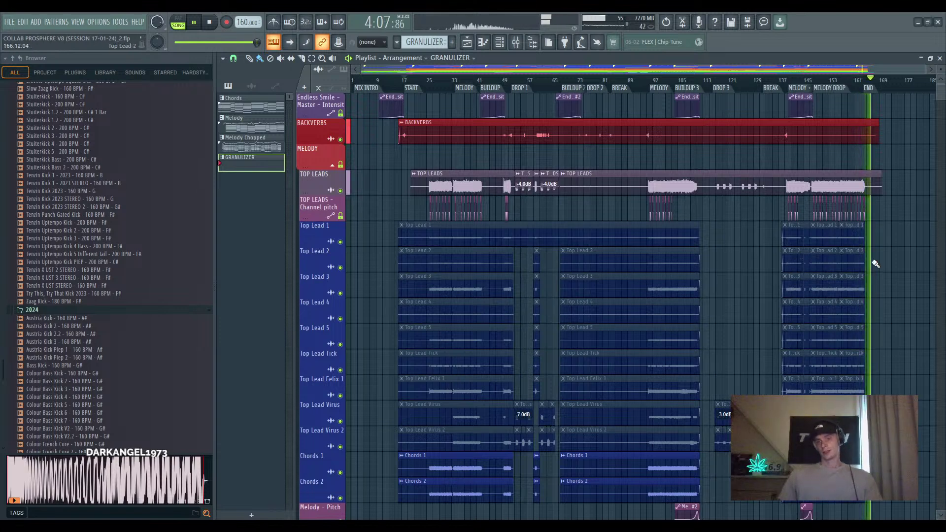
Stop playback and review the layers of the expanded groups from melody down to FX, returning to the drums
key("space")
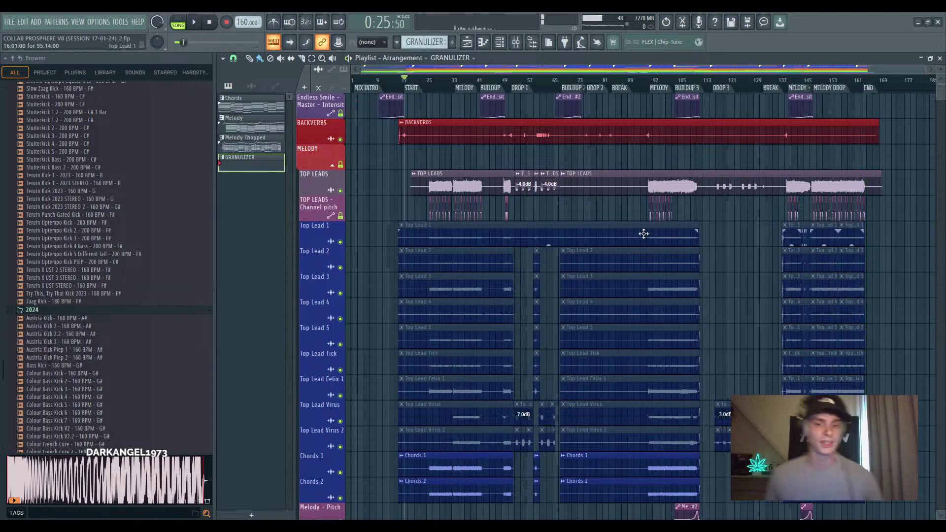
scroll(733, 237, "down", 15)
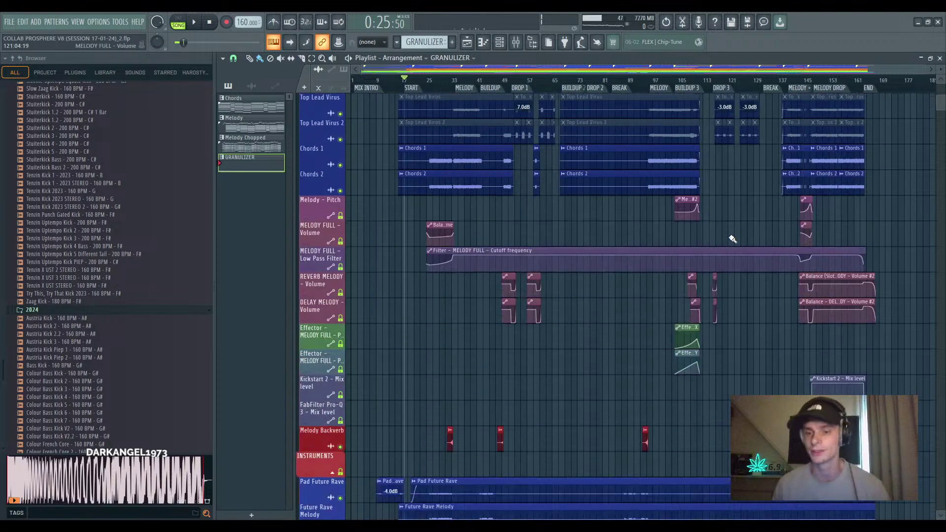
scroll(729, 239, "down", 15)
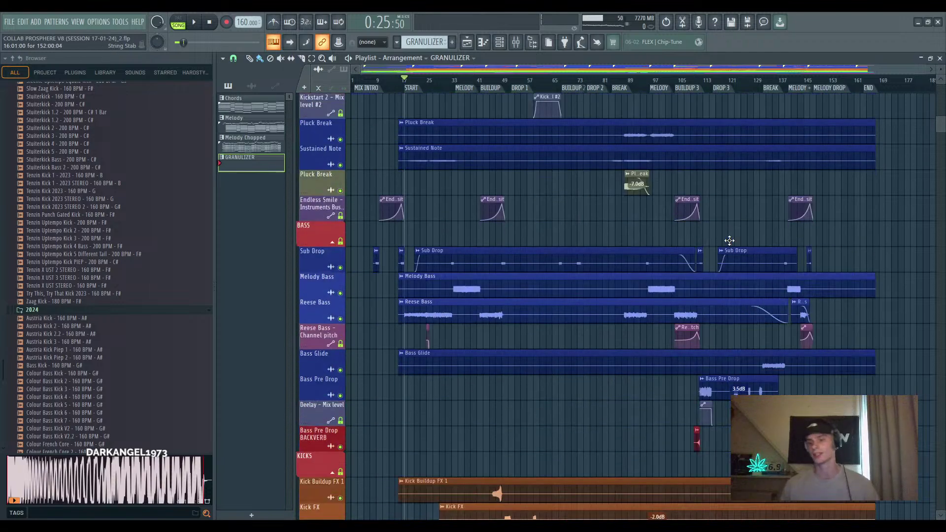
scroll(729, 240, "down", 15)
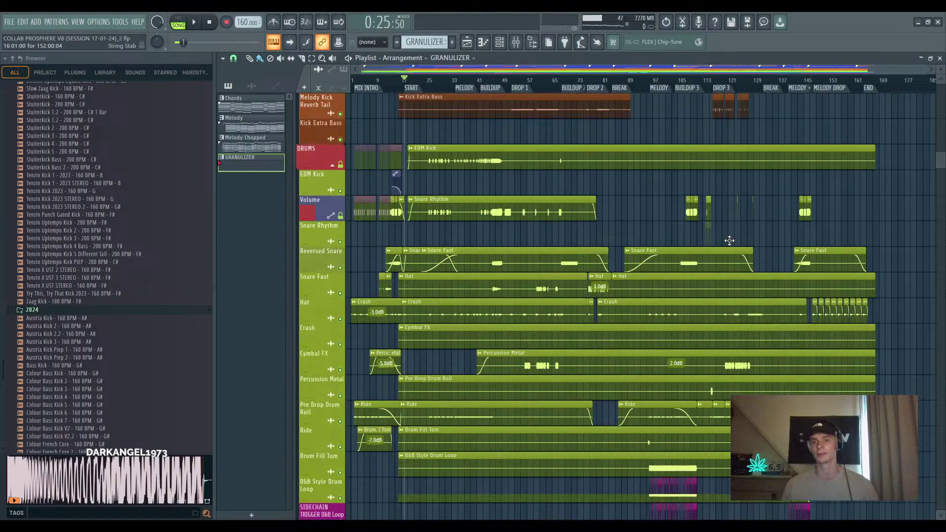
scroll(729, 240, "down", 12)
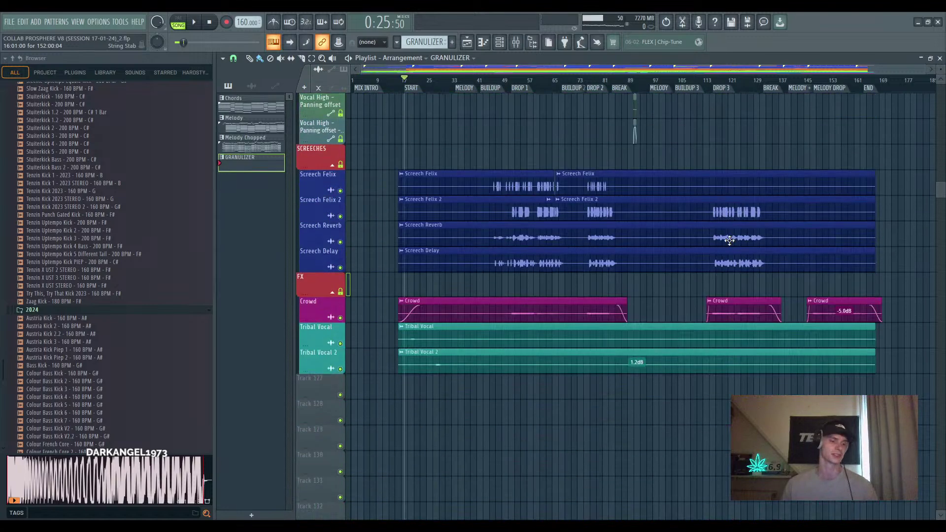
scroll(729, 240, "up", 10)
scroll(729, 240, "up", 15)
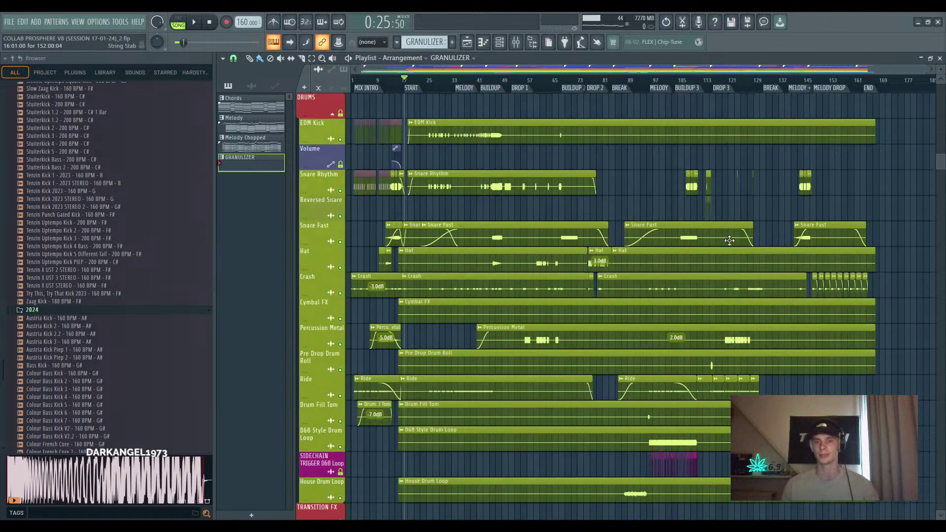
Select the timeline range from the START marker to the MELODY marker and play it briefly
scroll(729, 241, "up", 15)
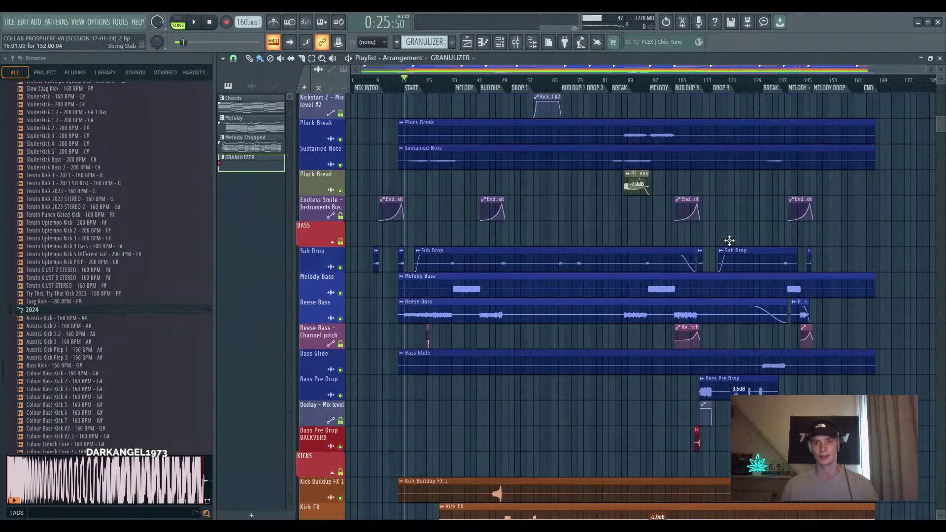
scroll(729, 239, "up", 8)
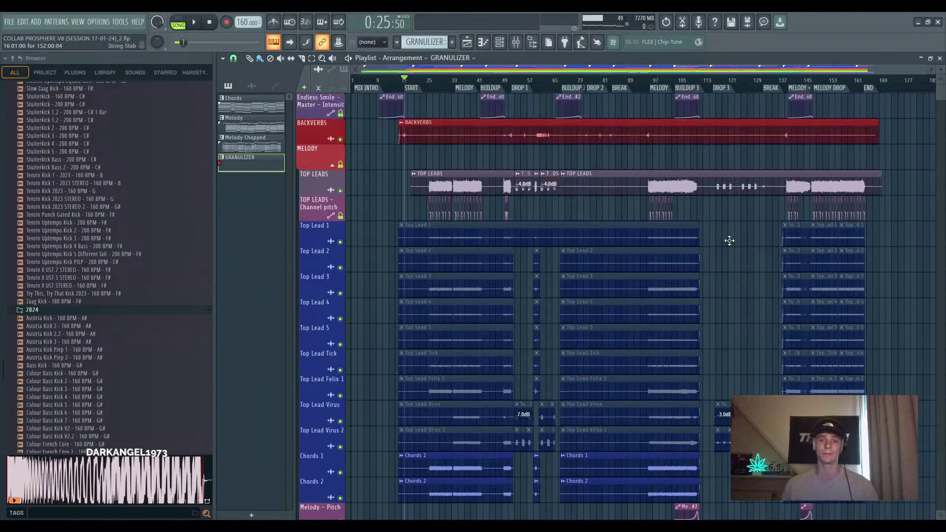
scroll(418, 148, "up", 3)
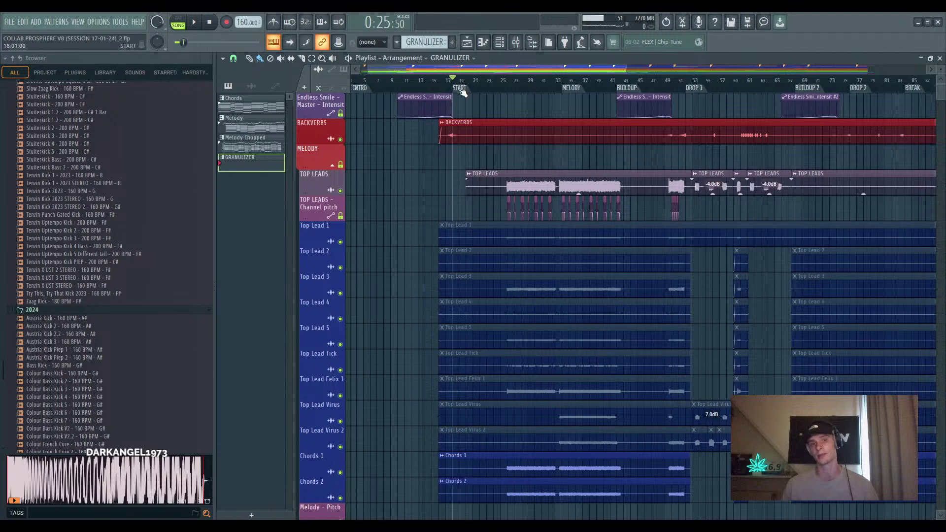
double_click(462, 90)
key("space")
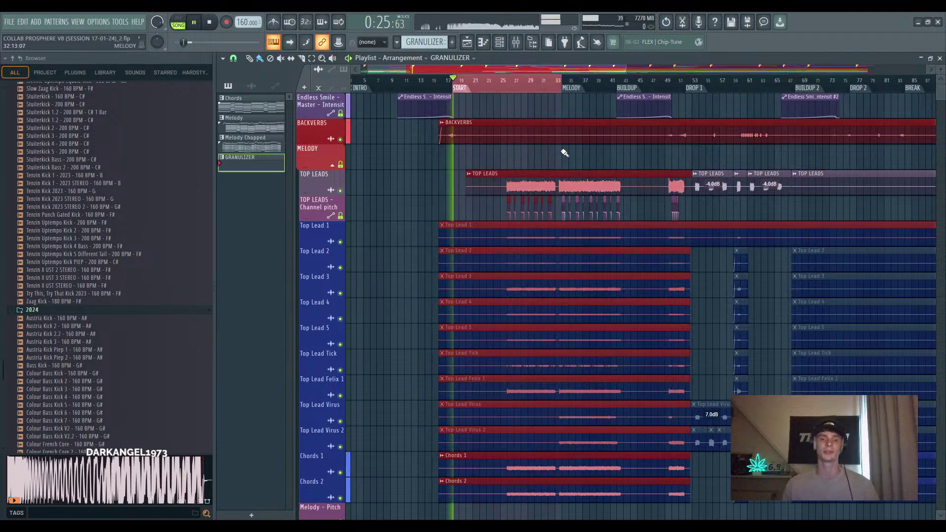
scroll(482, 165, "down", 6)
key("space")
Try soloing the Vocal FINAL track in the VOCALS group
scroll(484, 162, "down", 15)
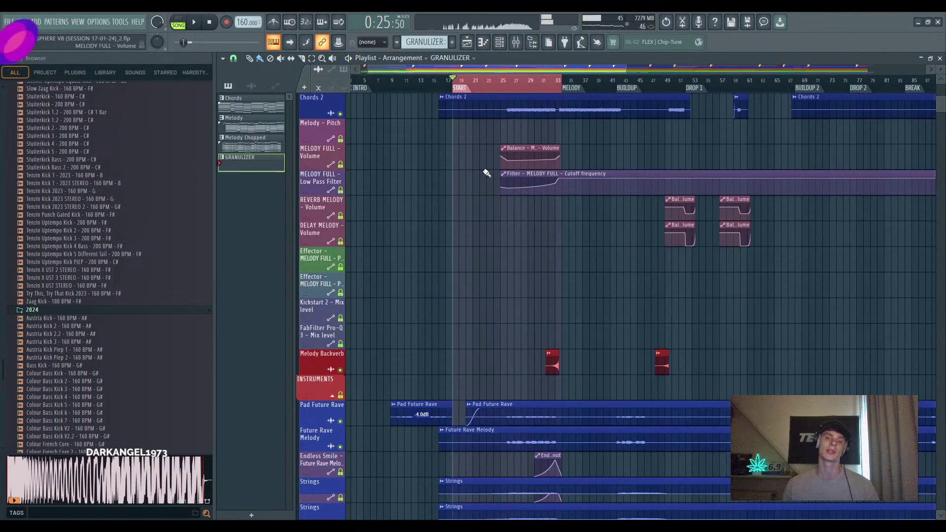
scroll(483, 178, "down", 15)
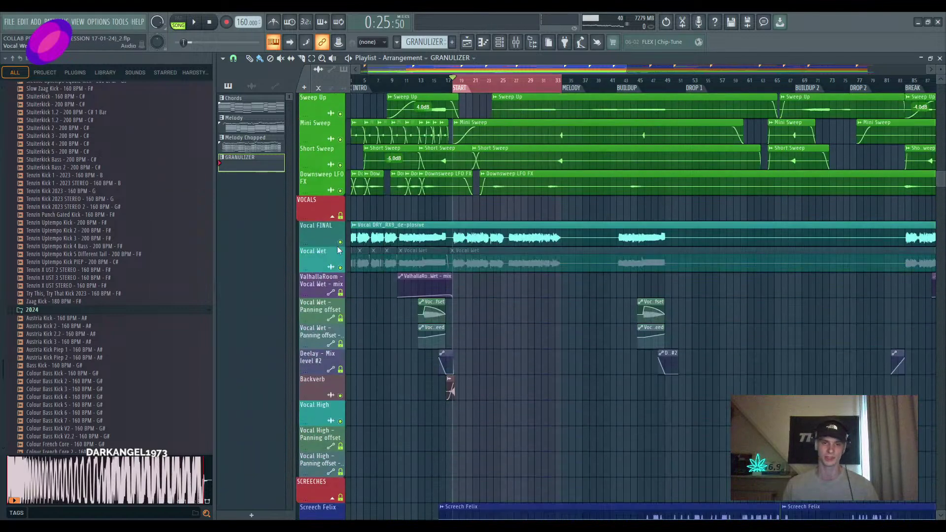
left_click(340, 243, "ctrl")
left_click(477, 336)
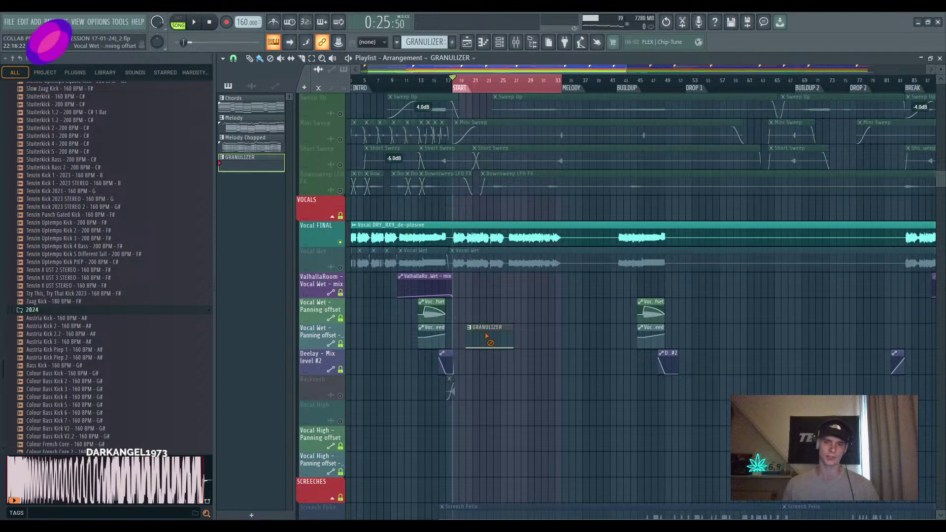
right_click(479, 336)
scroll(477, 330, "up", 3)
scroll(477, 330, "down", 2)
left_click(337, 265, "ctrl")
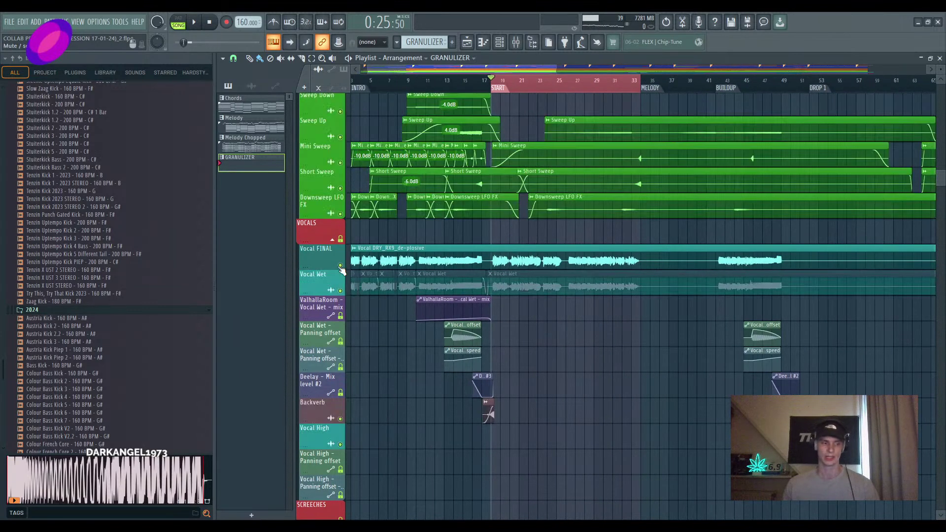
Examine the vocal clips and their automation in the START section, along with the neighbouring transition FX and screech tracks
scroll(517, 312, "up", 2)
scroll(486, 255, "down", 2)
scroll(486, 255, "up", 1)
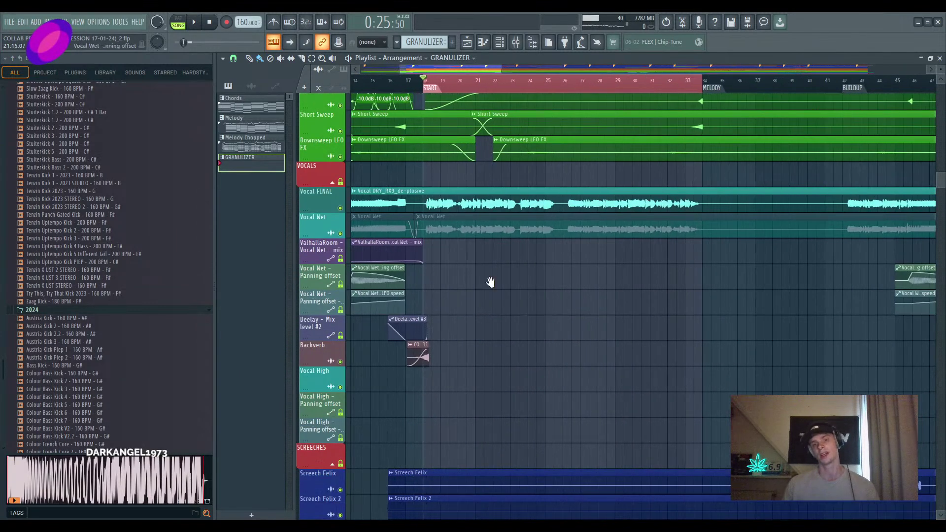
scroll(488, 266, "down", 1)
left_click(472, 200)
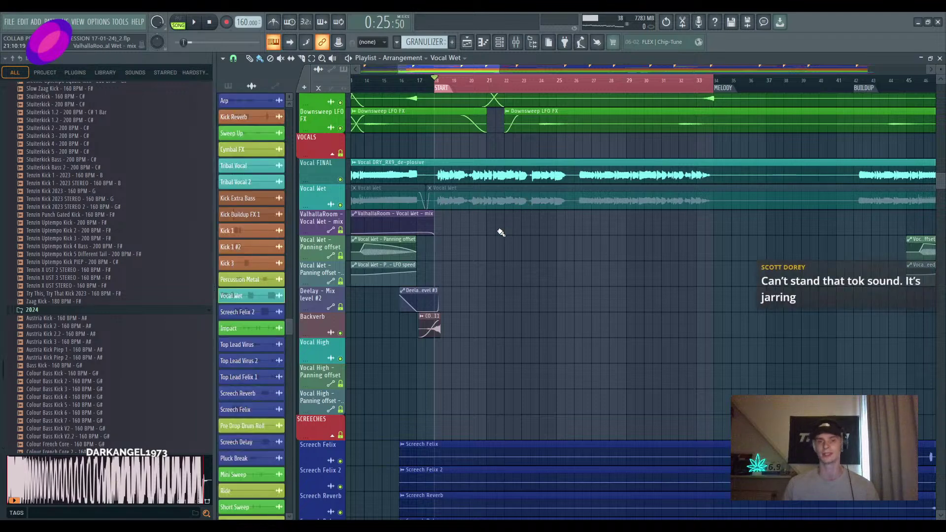
scroll(534, 301, "down", 3)
scroll(527, 308, "up", 5)
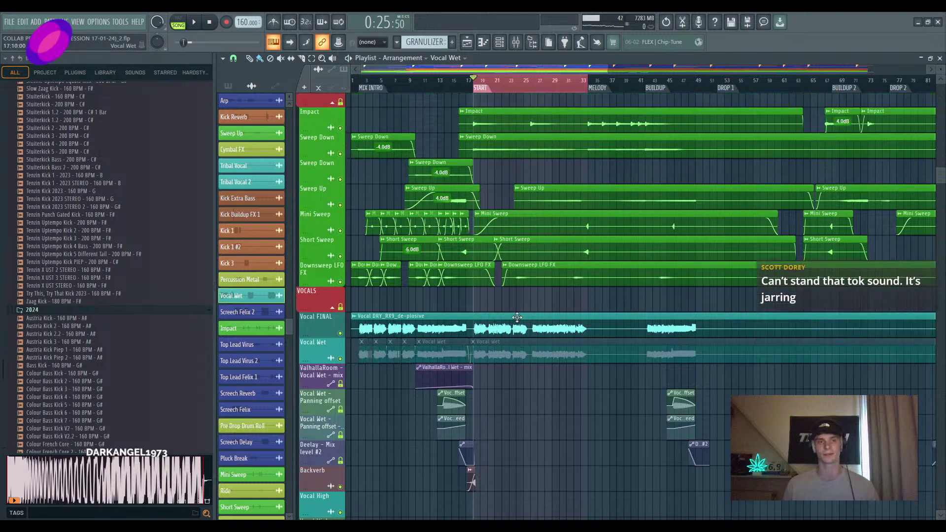
scroll(444, 268, "up", 1)
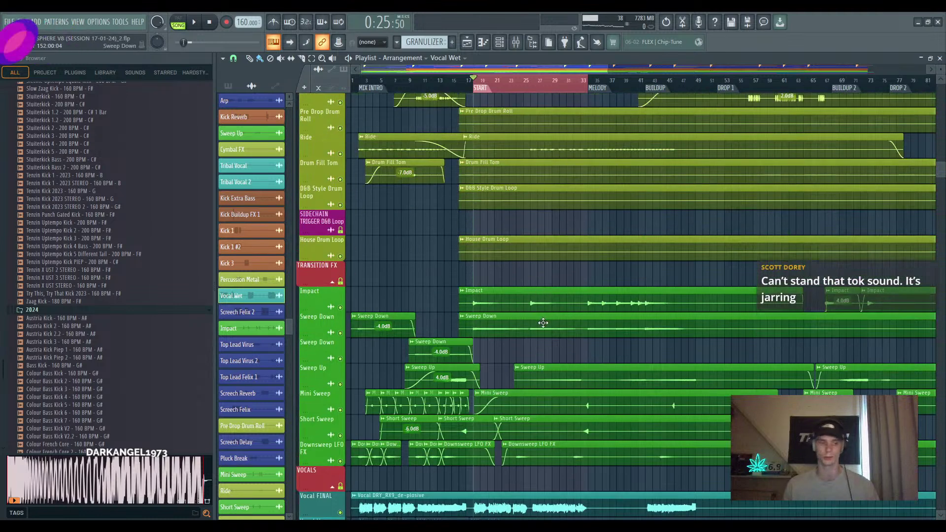
scroll(545, 318, "up", 1)
scroll(546, 315, "down", 3)
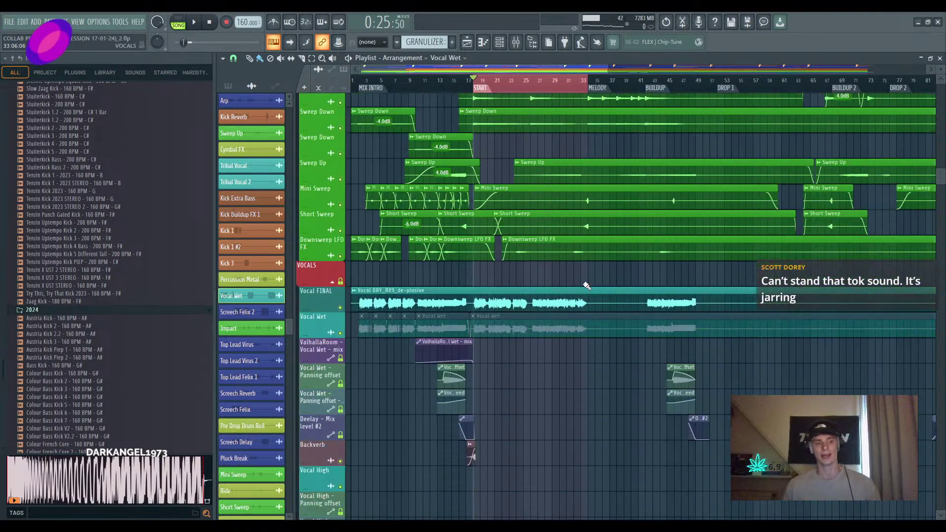
scroll(584, 292, "down", 4)
scroll(569, 283, "down", 3)
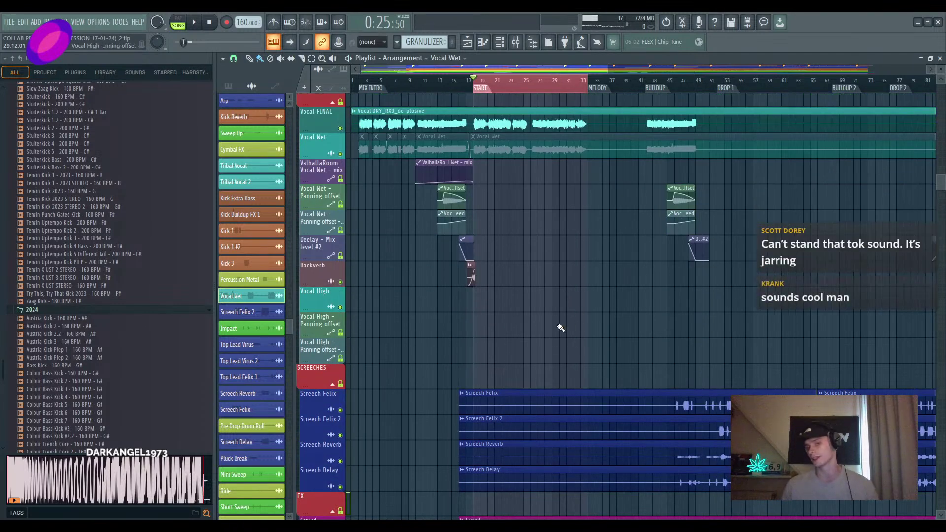
scroll(531, 335, "up", 3)
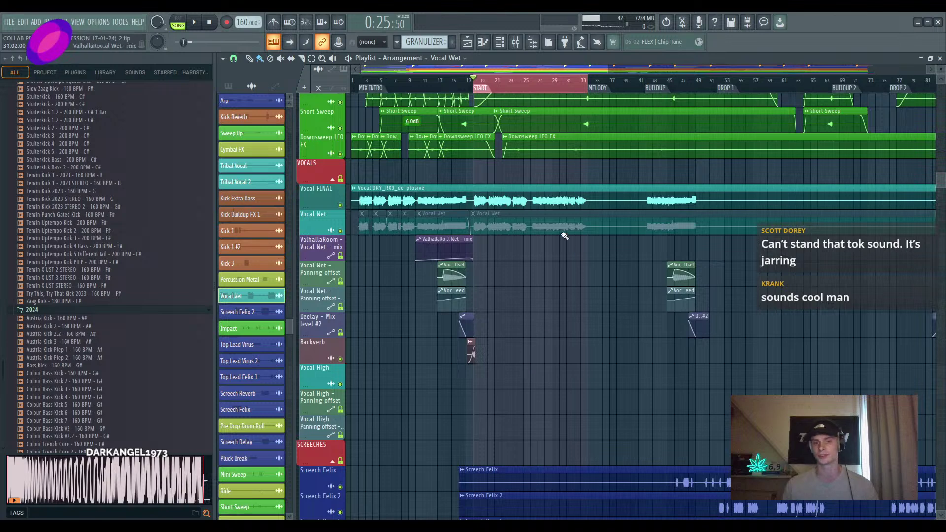
scroll(504, 266, "up", 4)
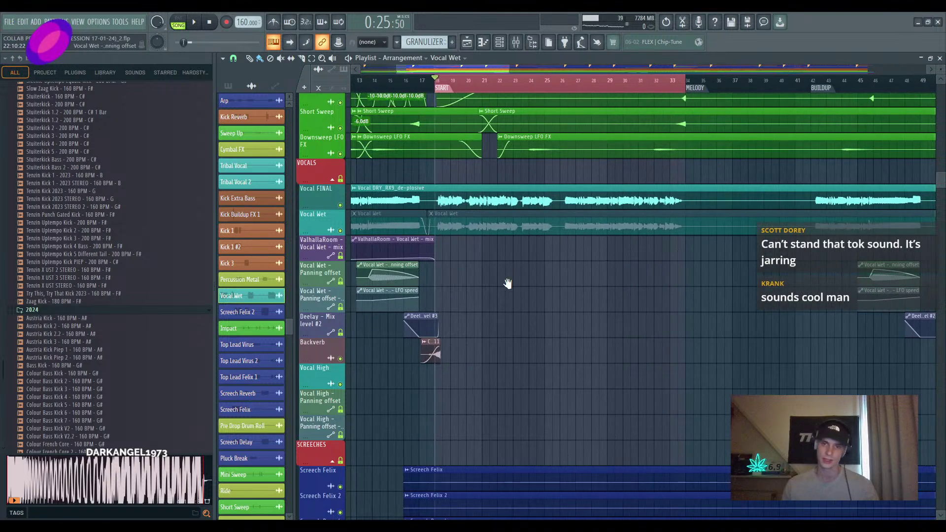
scroll(507, 284, "up", 1)
scroll(486, 229, "down", 1)
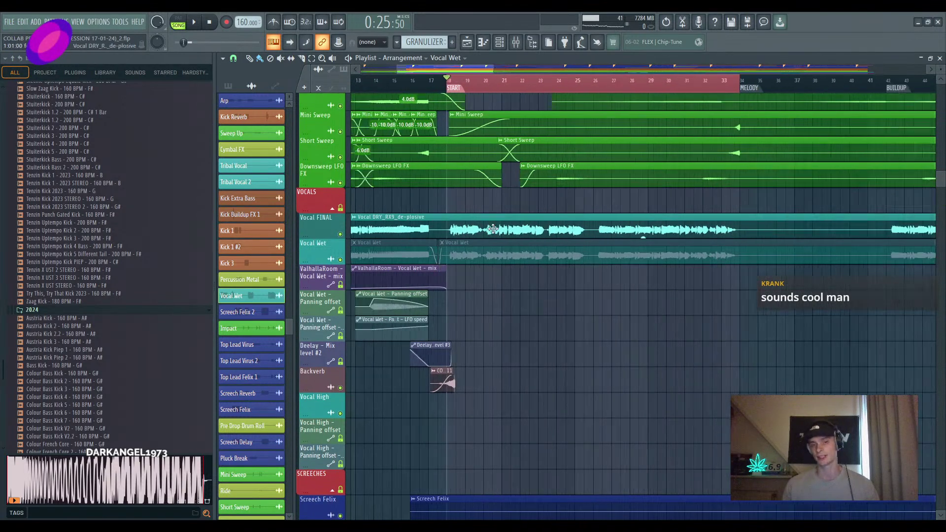
Inspect the effect chains of the REVERB VOCAL and VOCAL BUS mixer tracks, then return to the playlist
left_click(515, 44)
scroll(580, 237, "down", 5)
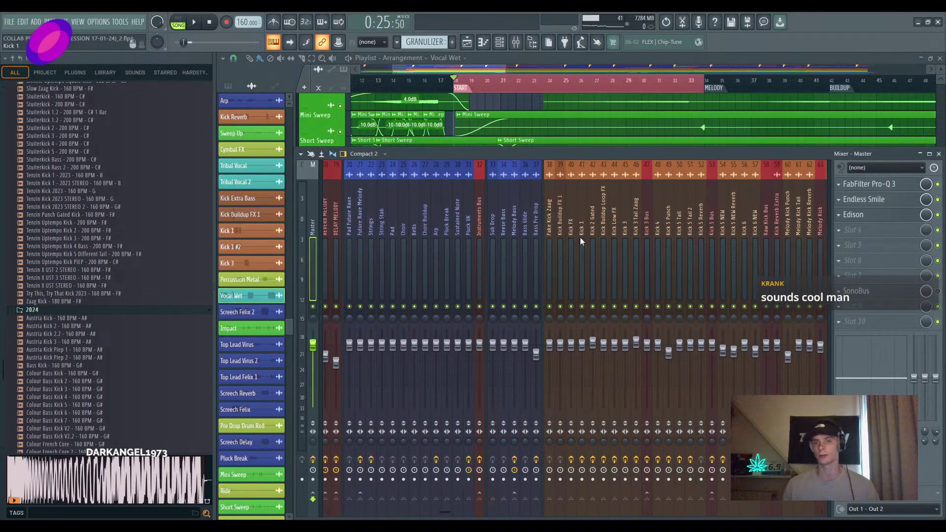
left_click(541, 239)
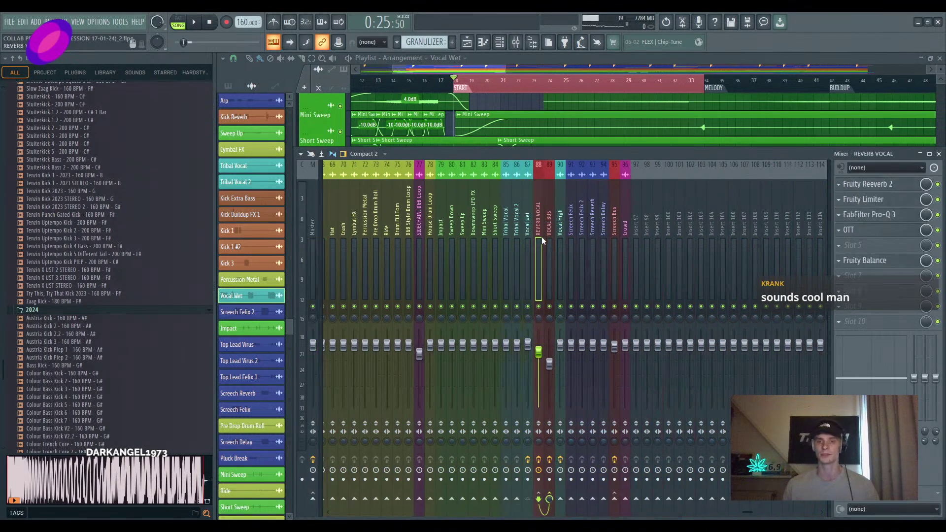
left_click(549, 239)
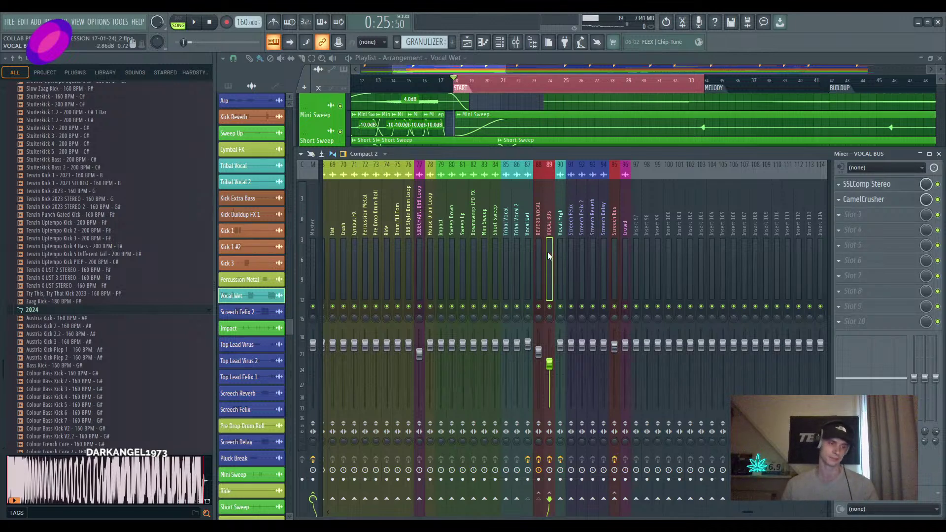
left_click(535, 225)
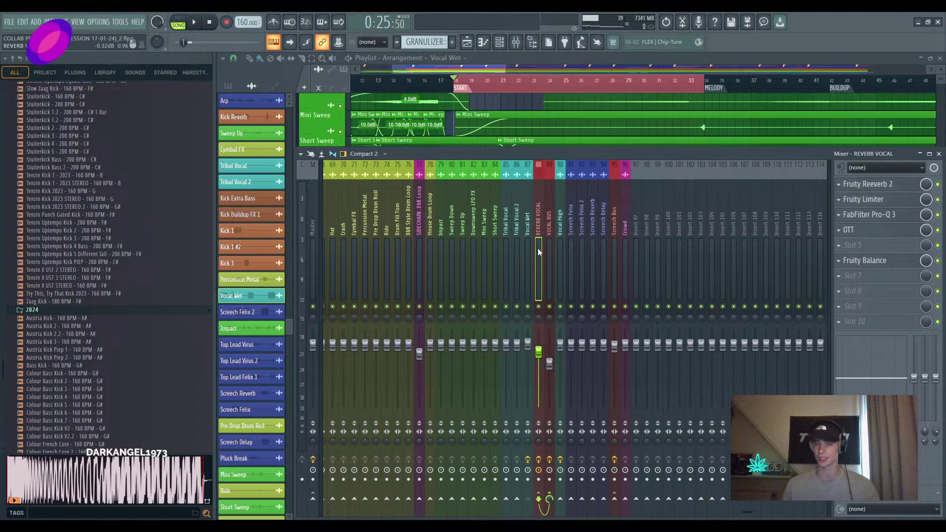
left_click(551, 240)
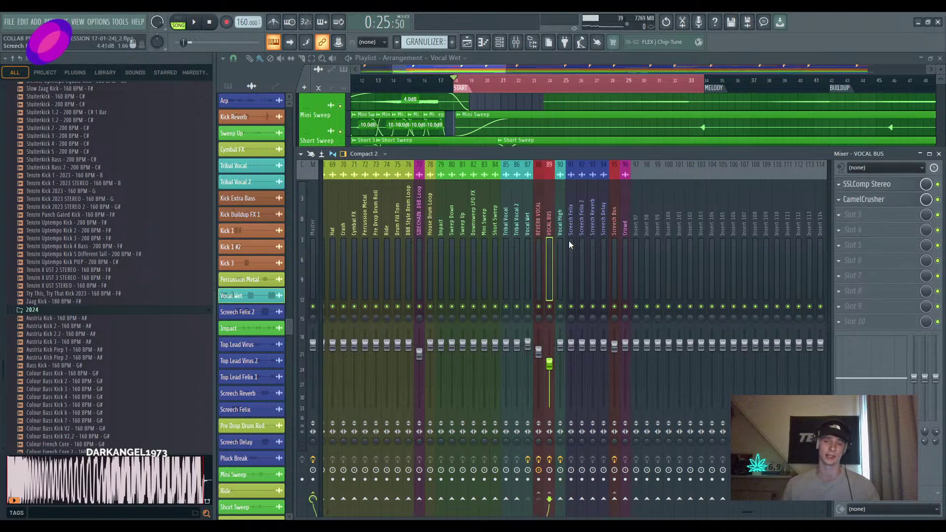
left_click(654, 121)
Review where the vocal and sweep clips sit across the arrangement, from the MIX INTRO to the later drops
scroll(651, 356, "down", 3)
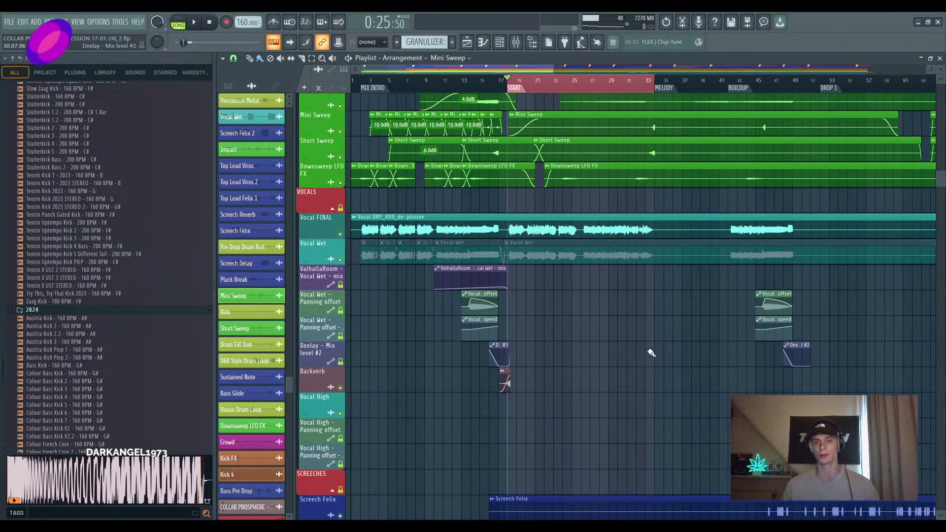
scroll(578, 331, "up", 3)
left_click_drag(650, 353, 534, 285)
scroll(599, 346, "down", 2)
scroll(597, 345, "down", 2)
scroll(574, 342, "down", 3)
scroll(534, 285, "up", 5)
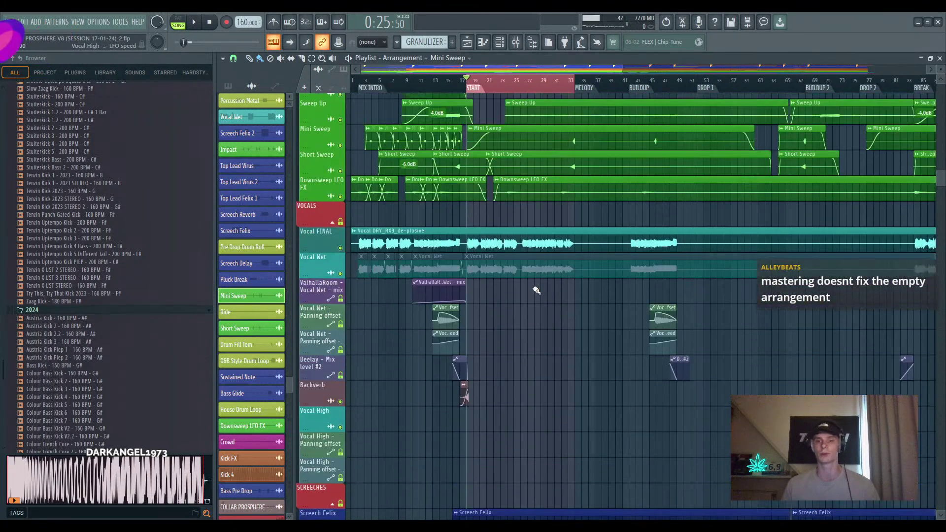
scroll(526, 311, "down", 2)
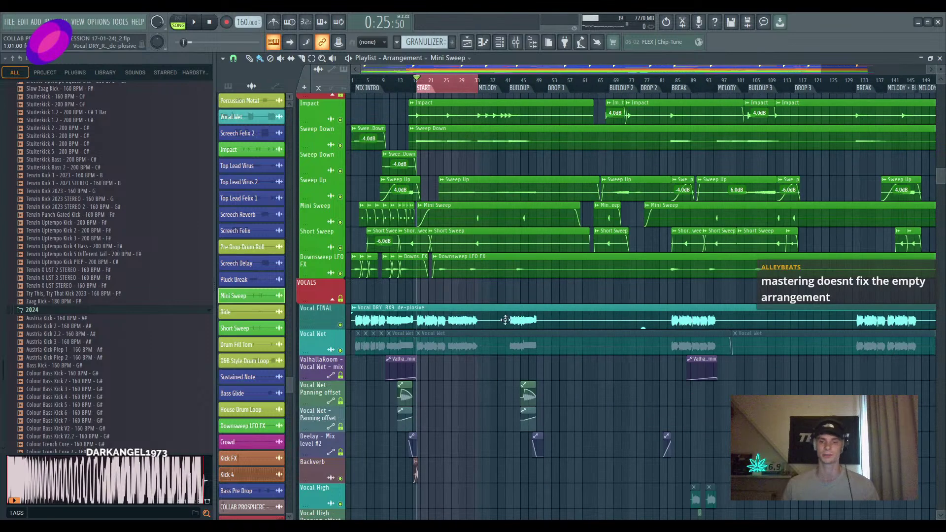
scroll(487, 321, "up", 1)
Solo the Pad track in the INSTRUMENTS group of the playlist
scroll(498, 340, "up", 8)
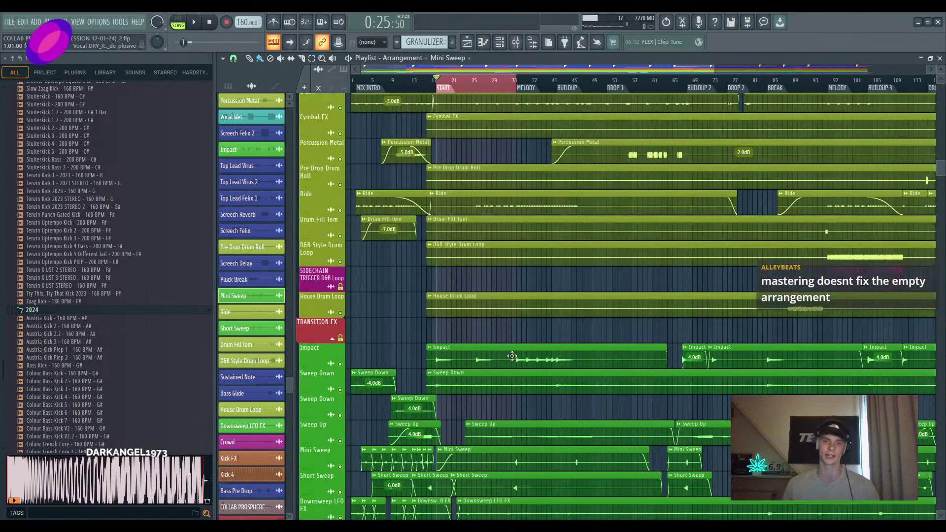
scroll(512, 356, "up", 8)
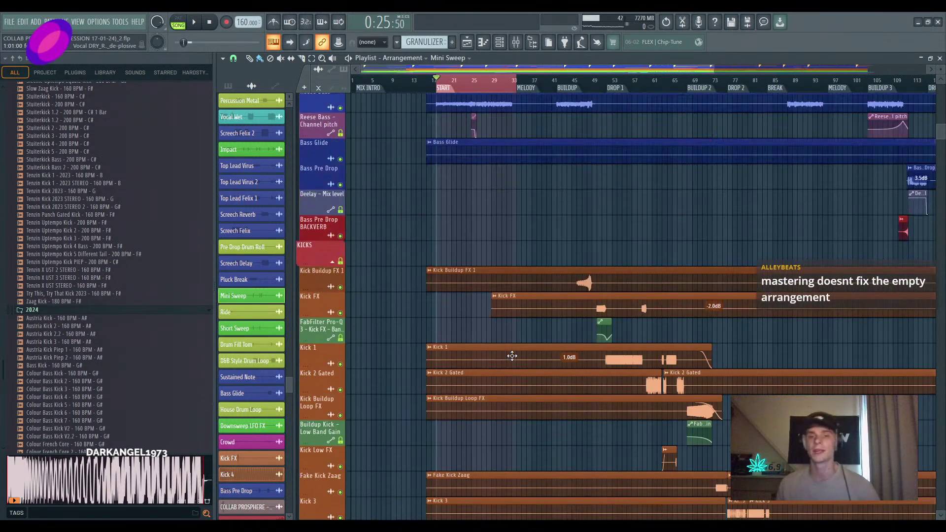
scroll(513, 356, "up", 10)
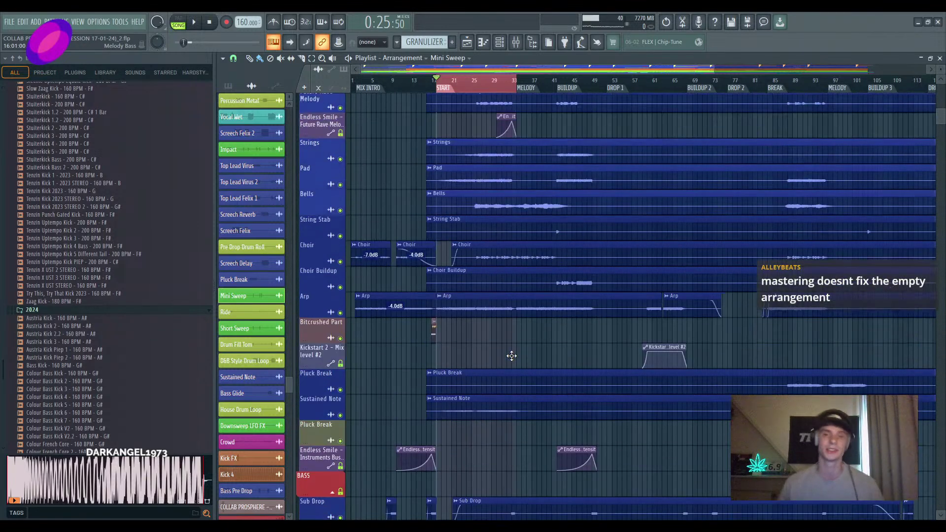
scroll(512, 355, "up", 6)
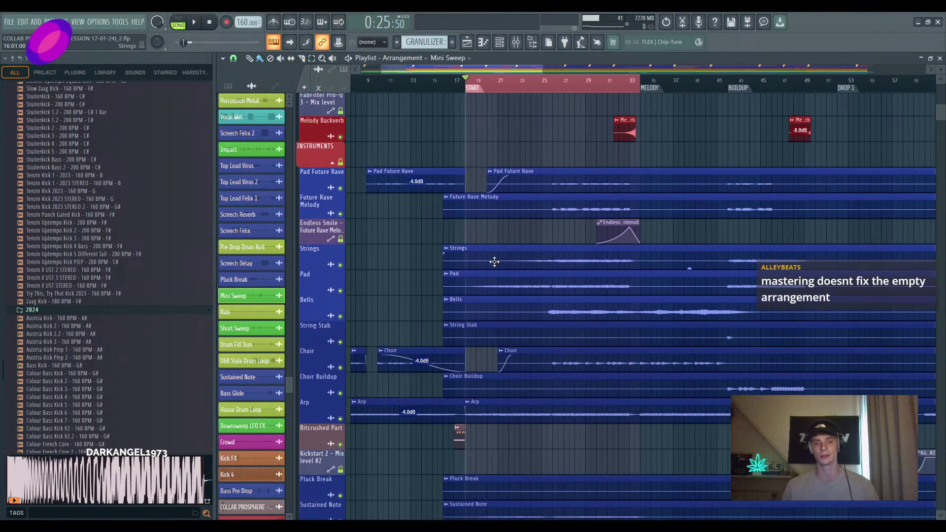
scroll(511, 276, "down", 3)
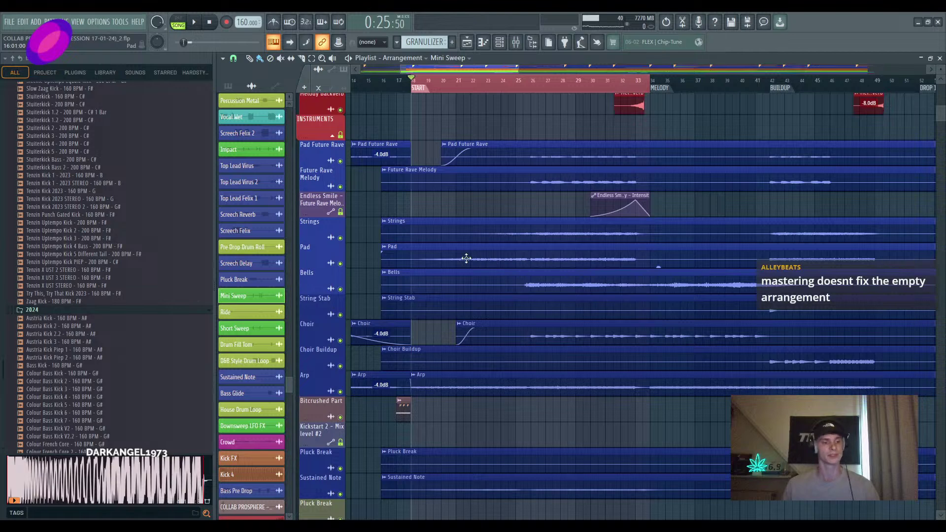
scroll(466, 258, "up", 2)
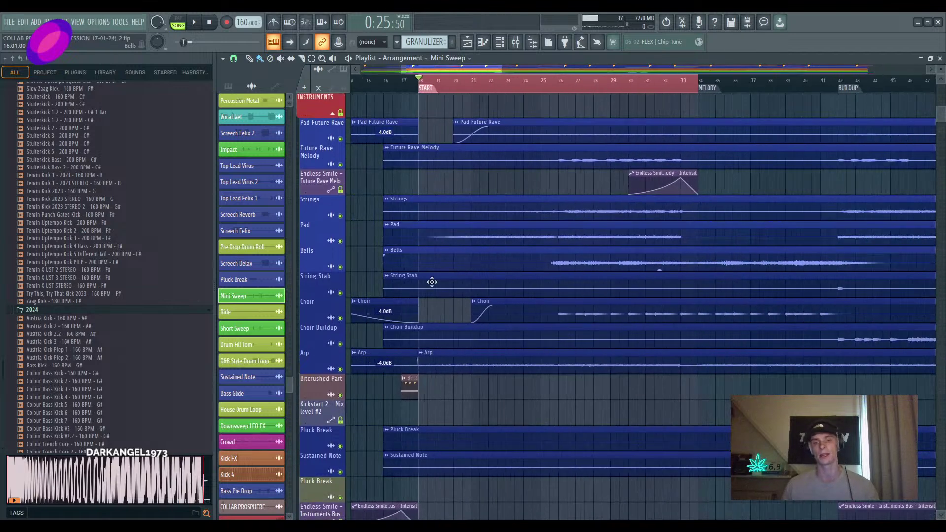
left_click(340, 242, "ctrl")
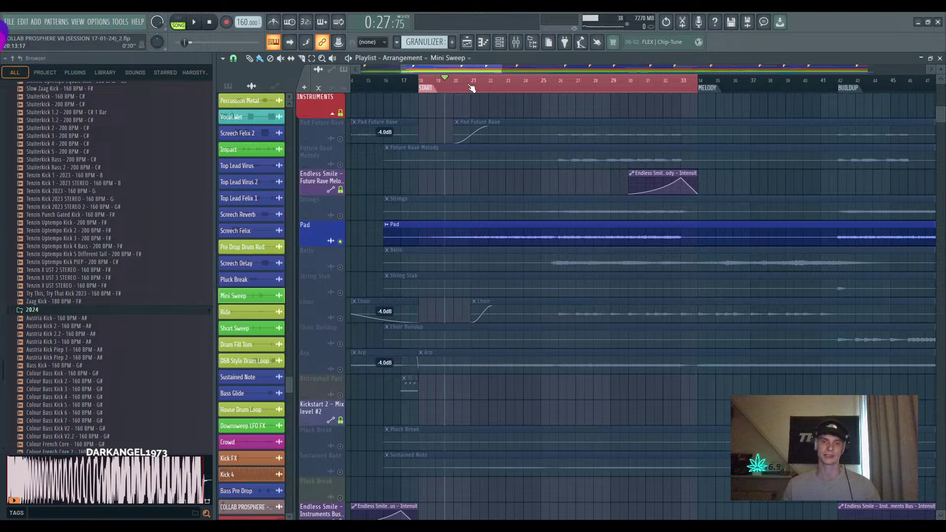
Play the soloed Pad track from about bar 21 and about bar 25, then stop playback
left_click(472, 84)
key("space")
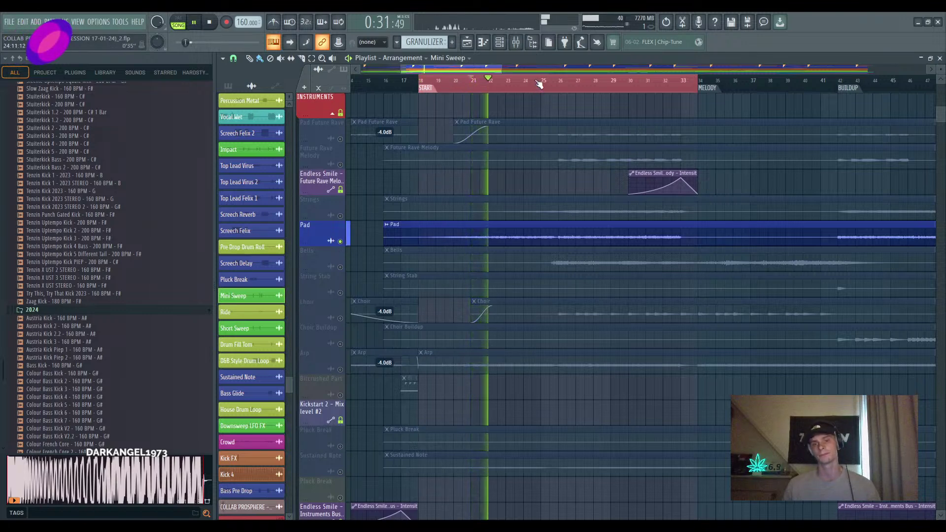
left_click(537, 83)
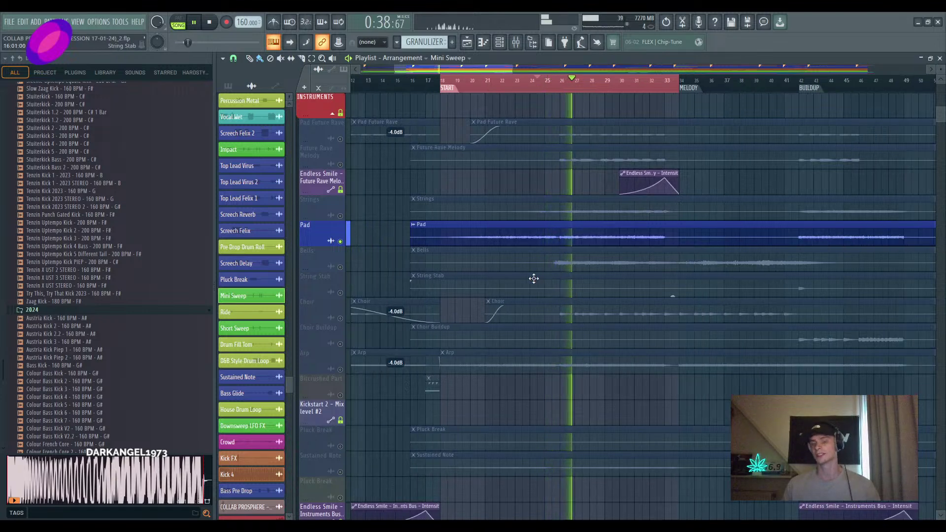
scroll(492, 207, "up", 2)
key("space")
left_click(402, 94)
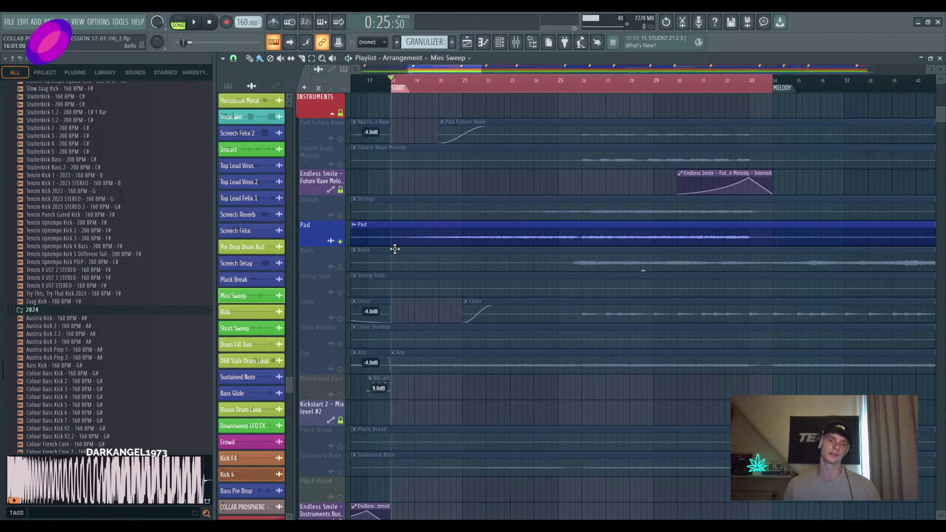
Take the Pad track out of solo and review the INSTRUMENTS clips across the arrangement
scroll(453, 271, "down", 2)
left_click(340, 241, "ctrl")
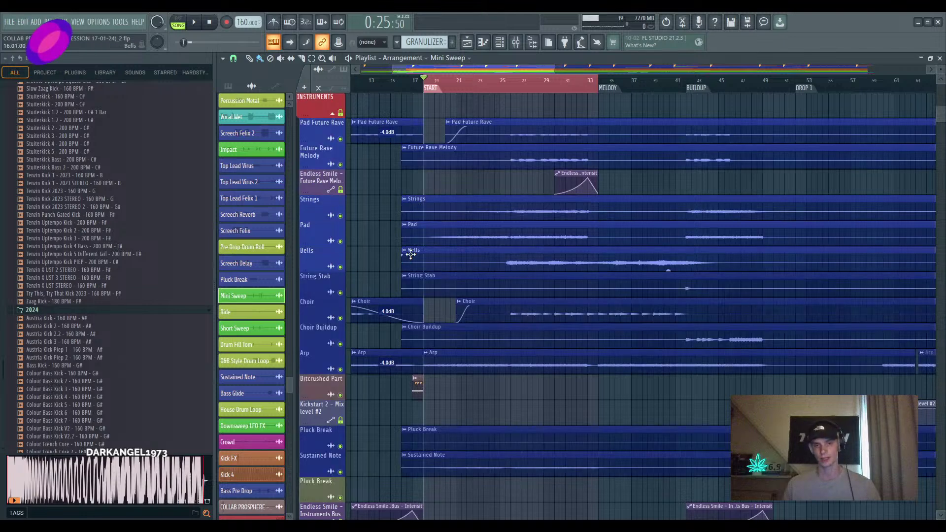
scroll(439, 261, "down", 2)
scroll(449, 321, "down", 1)
scroll(456, 320, "up", 2)
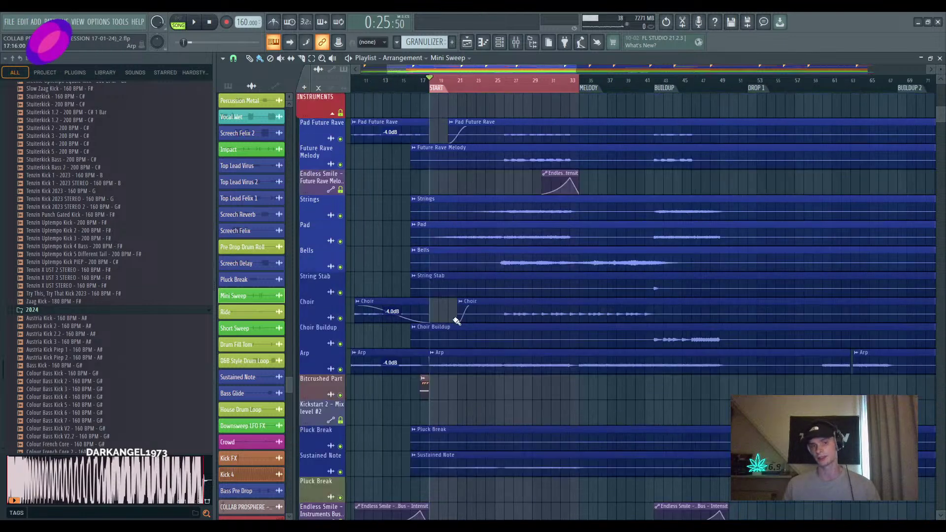
scroll(465, 333, "up", 2)
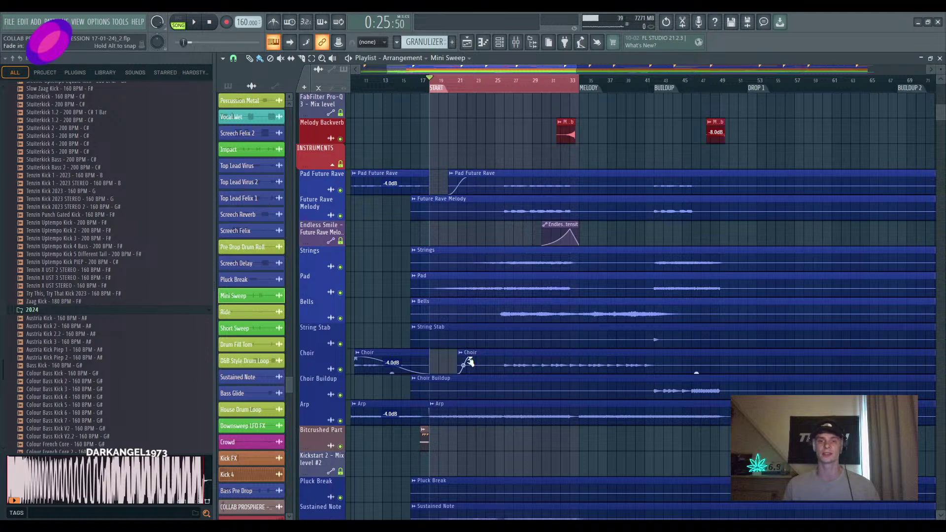
scroll(463, 338, "down", 1)
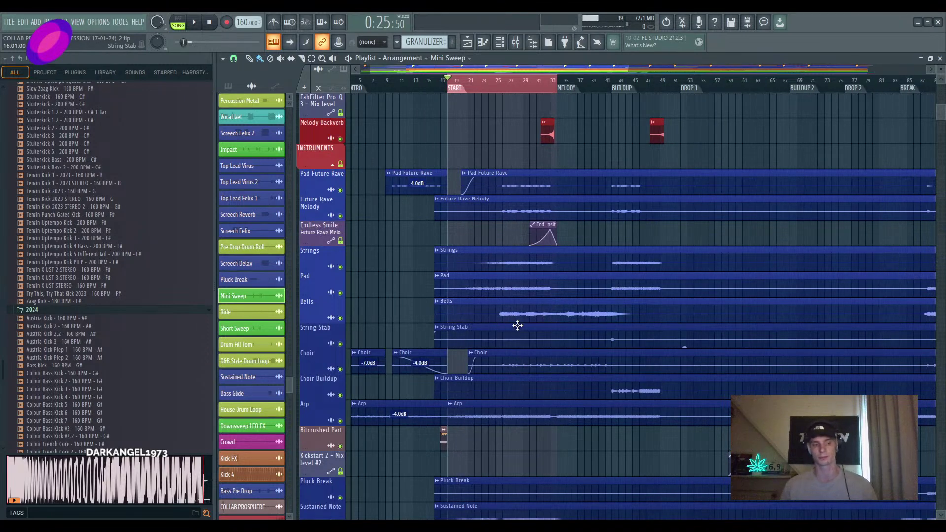
scroll(515, 326, "up", 1)
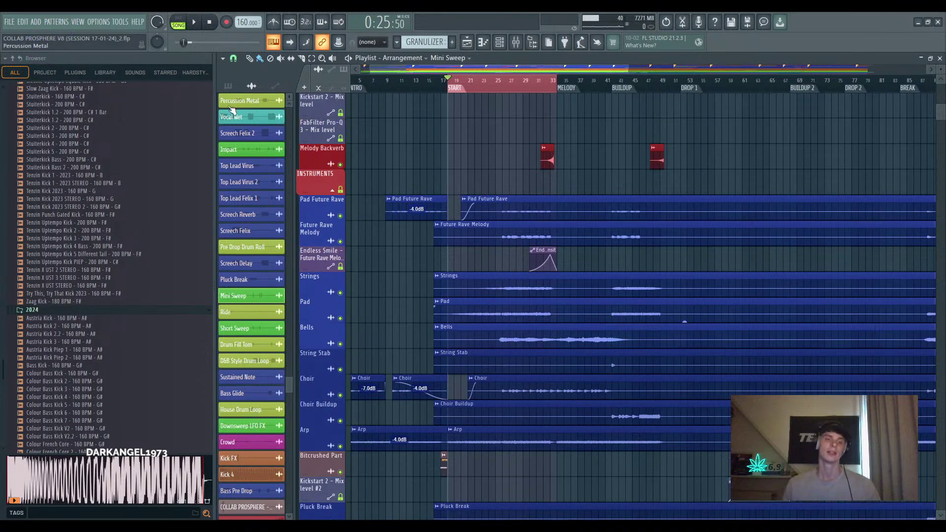
Show the patterns in the playlist's picker and open the Chords pattern in the piano roll
left_click(228, 86)
scroll(494, 194, "up", 6)
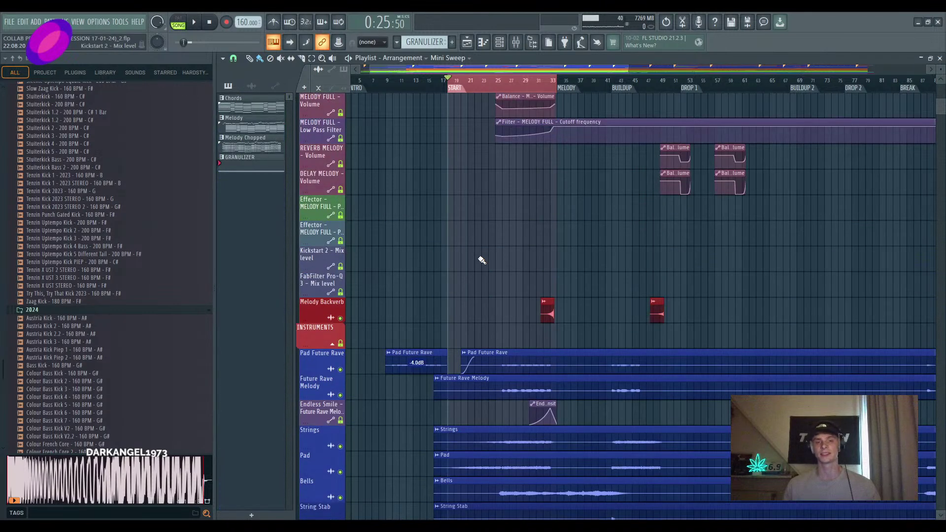
scroll(482, 260, "down", 10)
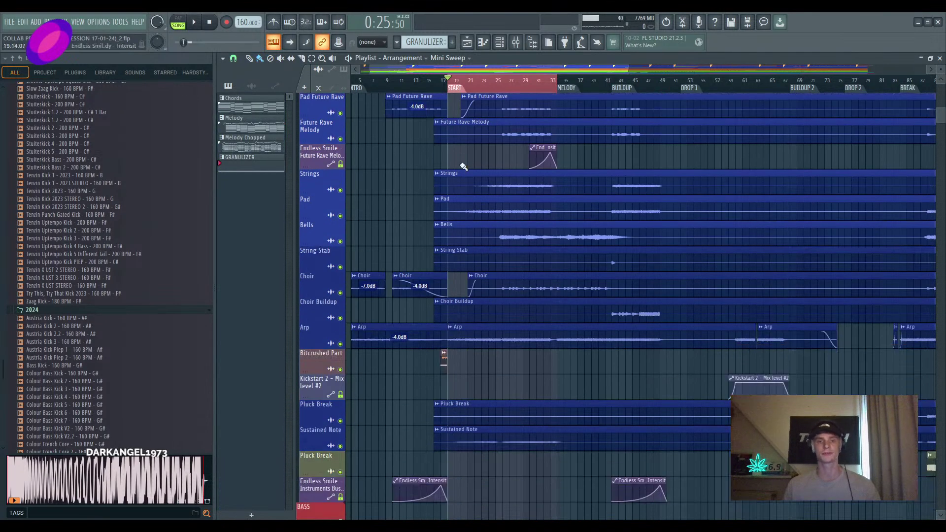
left_click(268, 113)
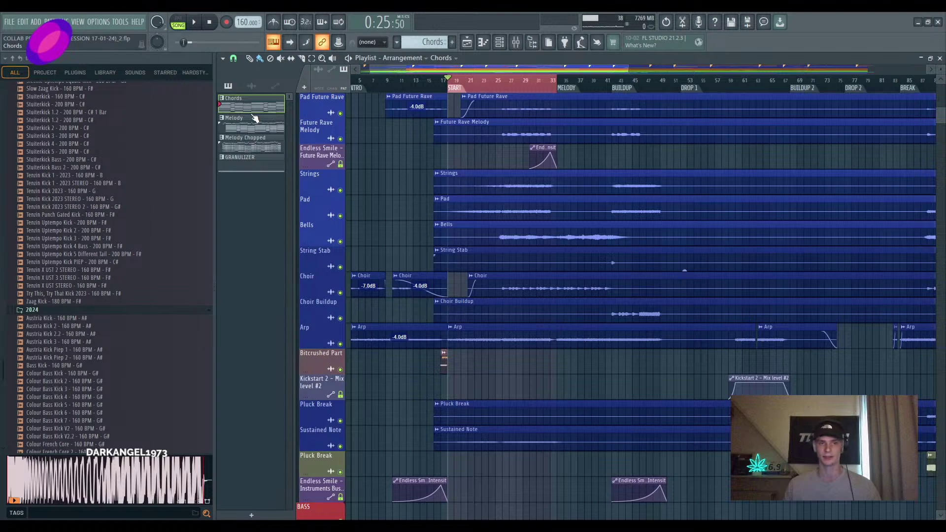
left_click(483, 43)
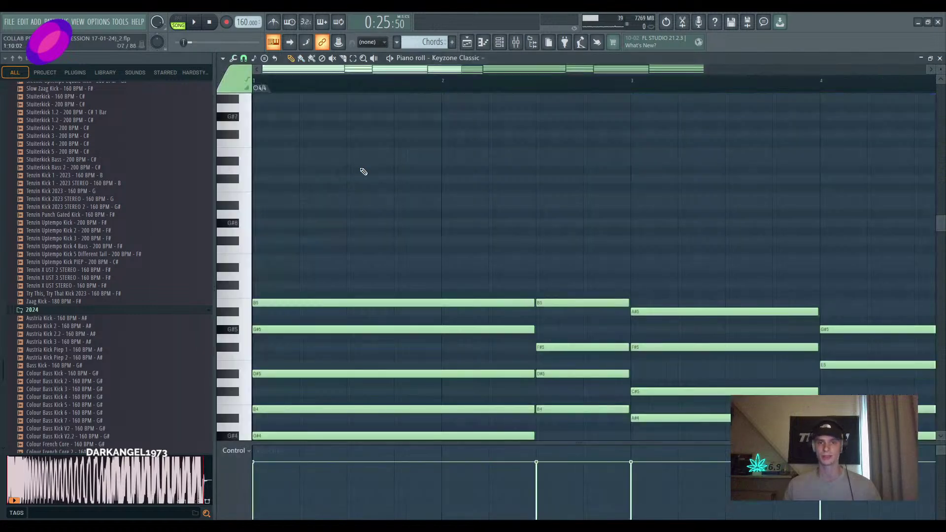
View all the chord notes, play the Chords pattern, then stop playback and return to the playlist
scroll(536, 184, "up", 2)
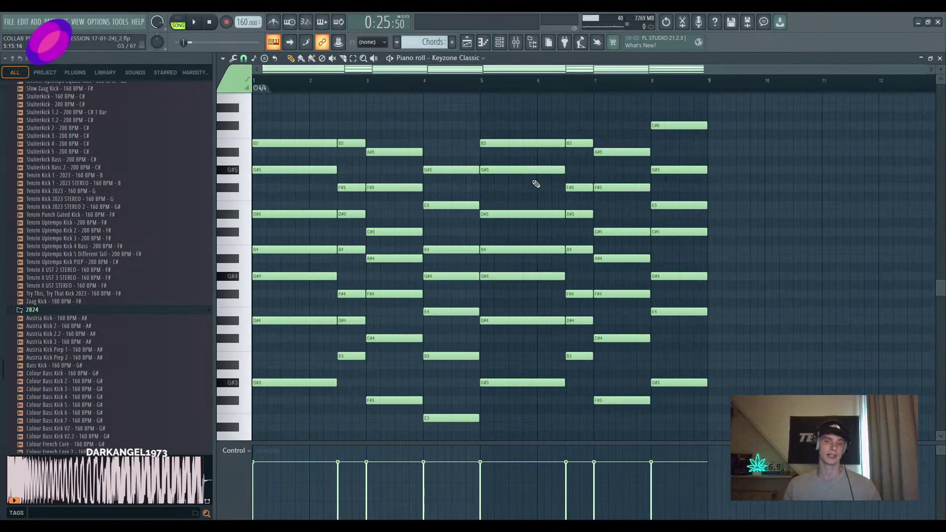
key("space")
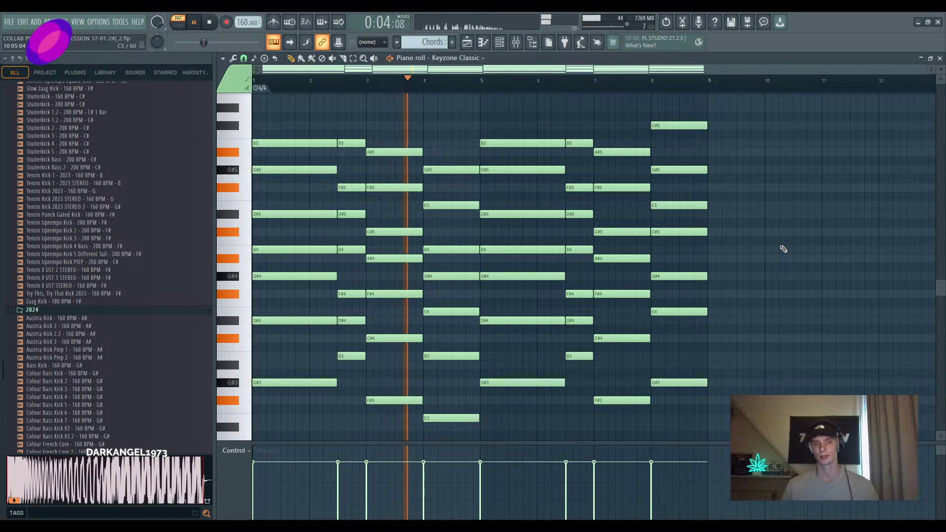
key("space")
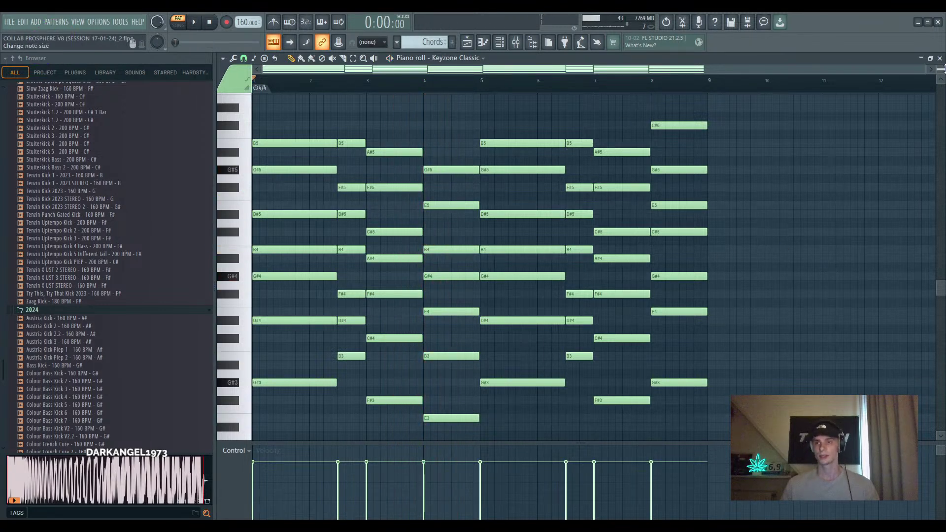
key("F5")
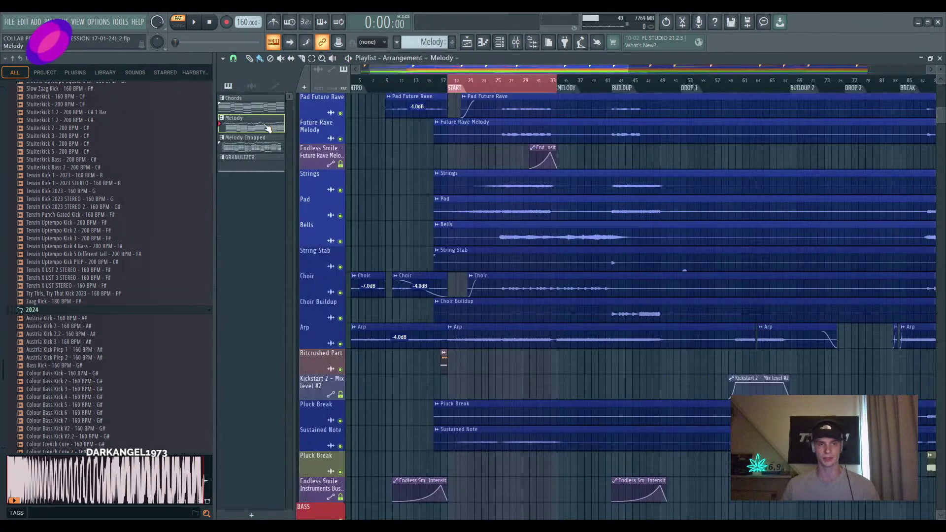
Open the Melody pattern in the piano roll, play it while viewing its notes, then stop and close it
left_click(484, 43)
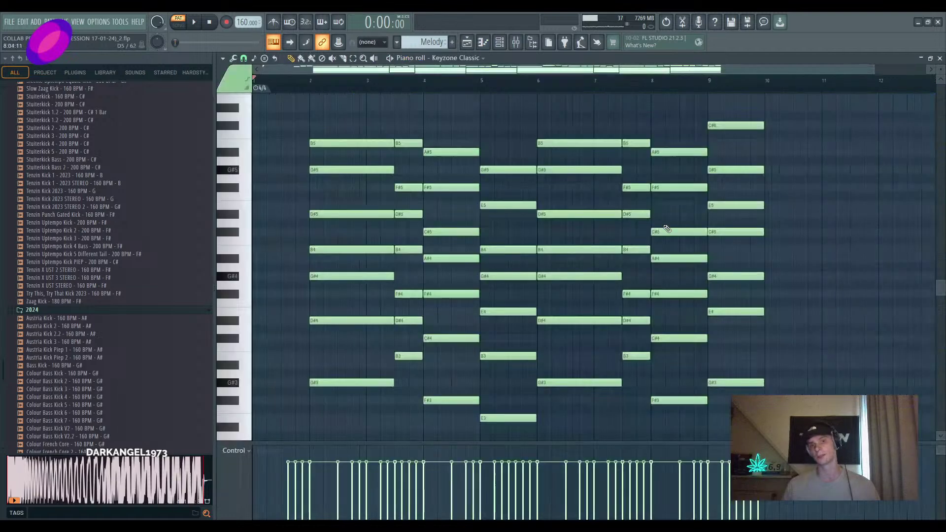
key("space")
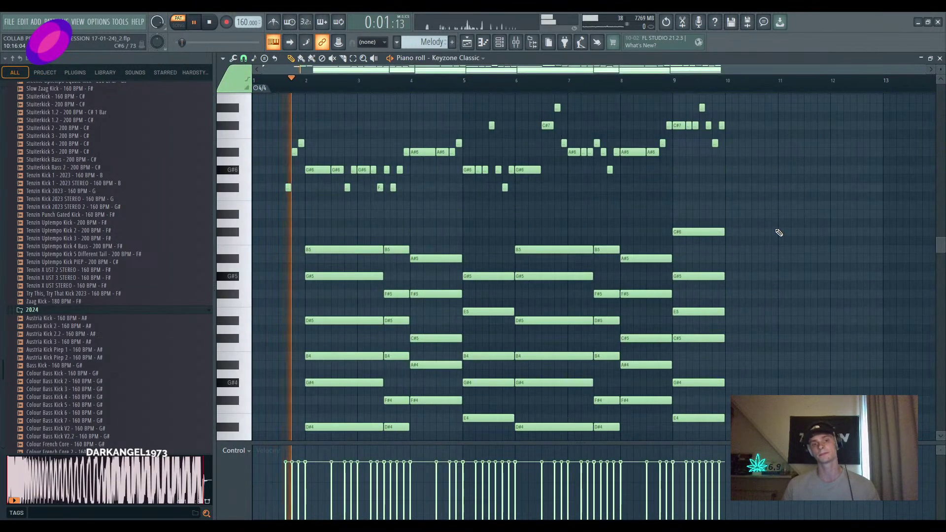
scroll(768, 239, "down", 3)
scroll(776, 233, "down", 3)
scroll(779, 232, "up", 3)
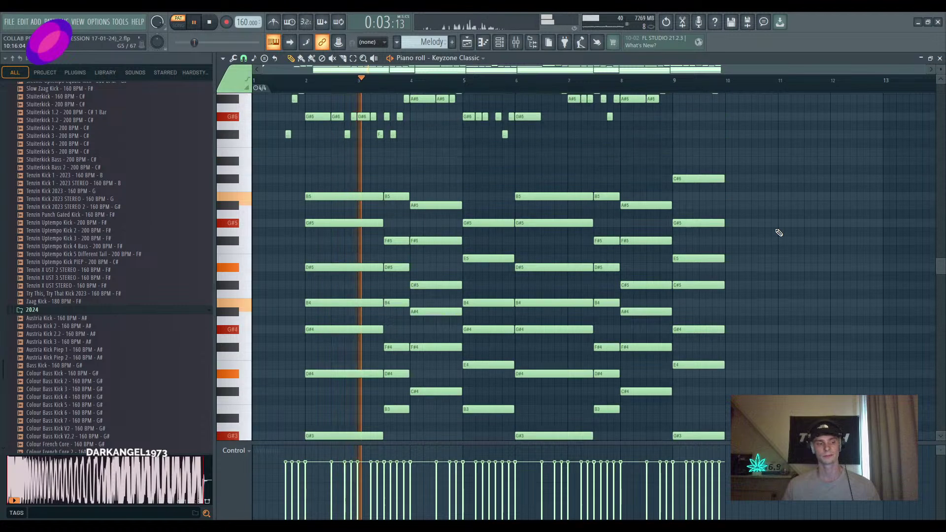
scroll(779, 233, "up", 5)
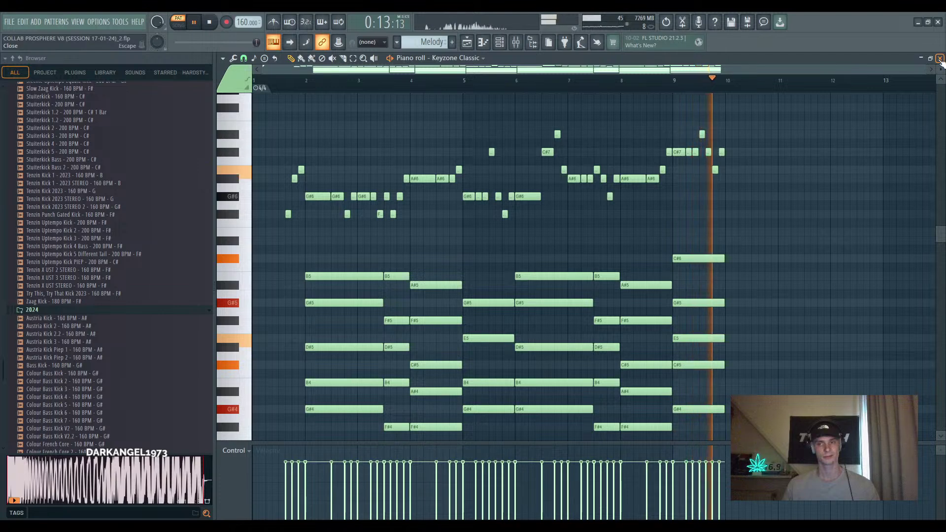
key("space")
left_click(940, 58)
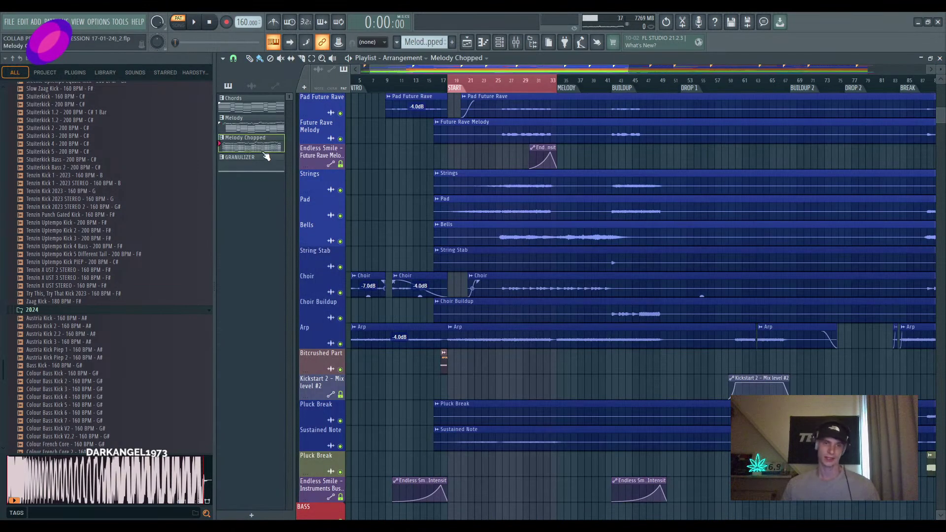
Open the Melody Chopped pattern in the piano roll and examine its chopped chords against the melody notes
left_click(493, 42)
scroll(261, 184, "down", 4)
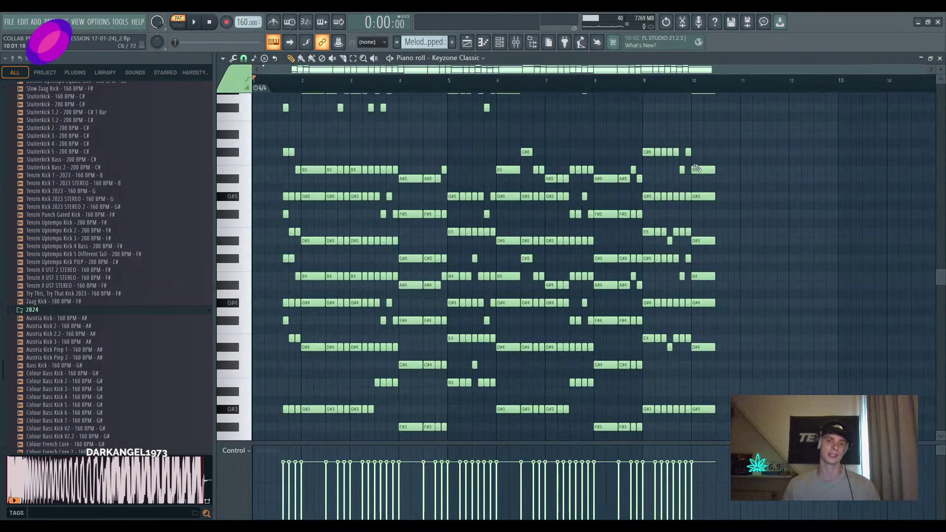
scroll(355, 233, "up", 5)
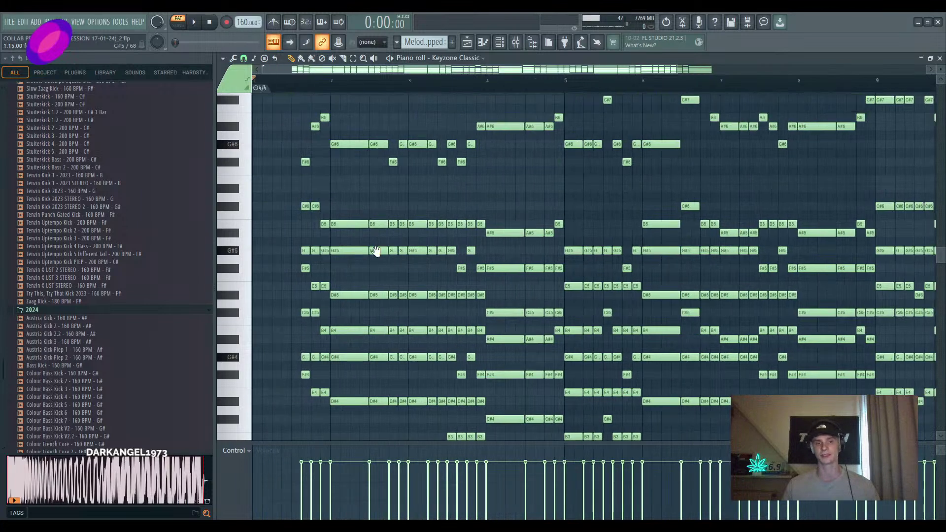
scroll(358, 221, "down", 3)
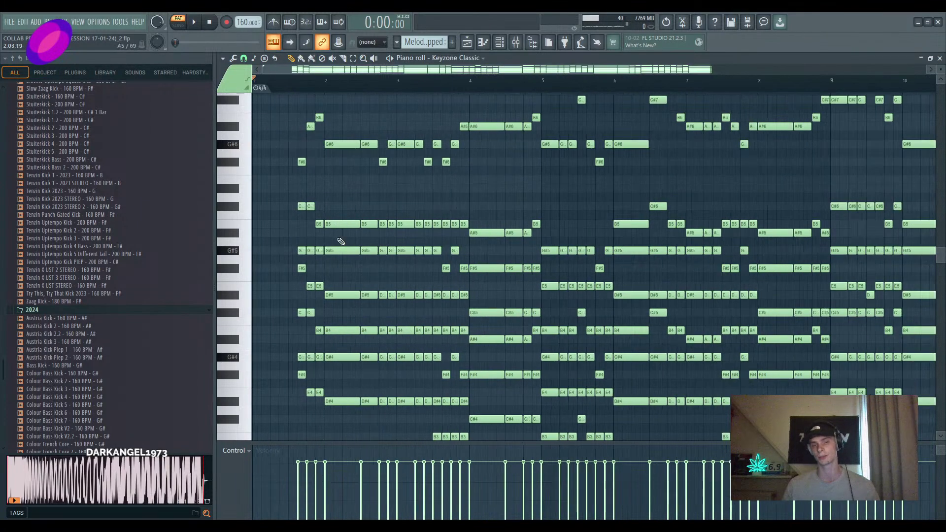
scroll(419, 172, "down", 2)
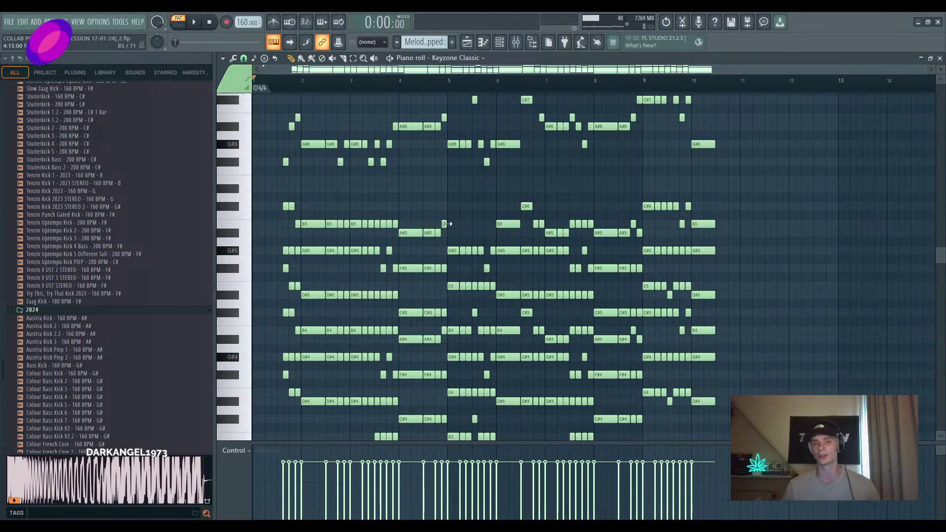
Play the Melody Chopped pattern while viewing its full note range, then stop playback and close the piano roll
key("space")
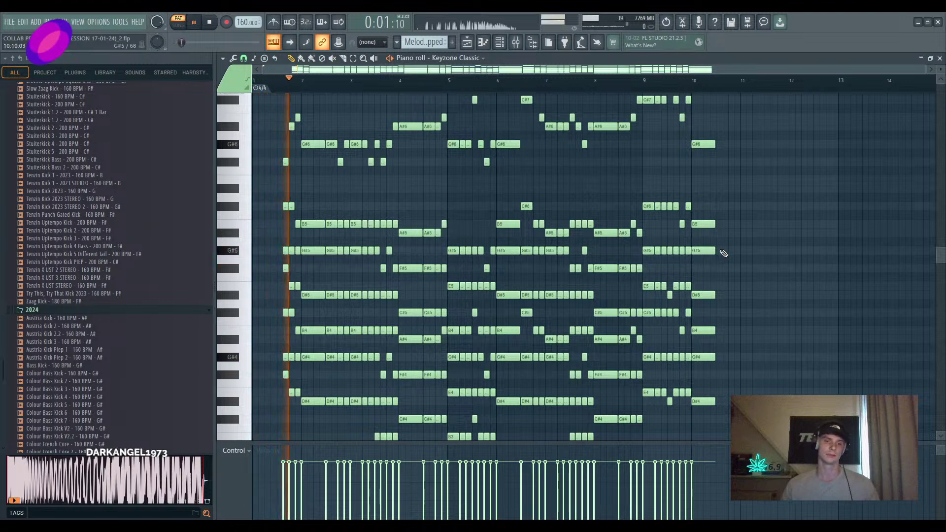
scroll(723, 252, "up", 3)
scroll(724, 252, "down", 6)
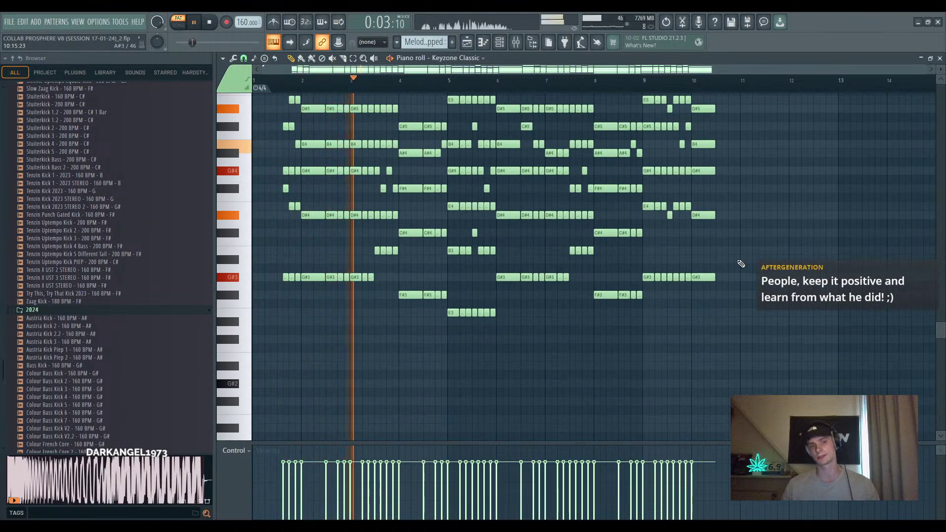
scroll(741, 263, "up", 5)
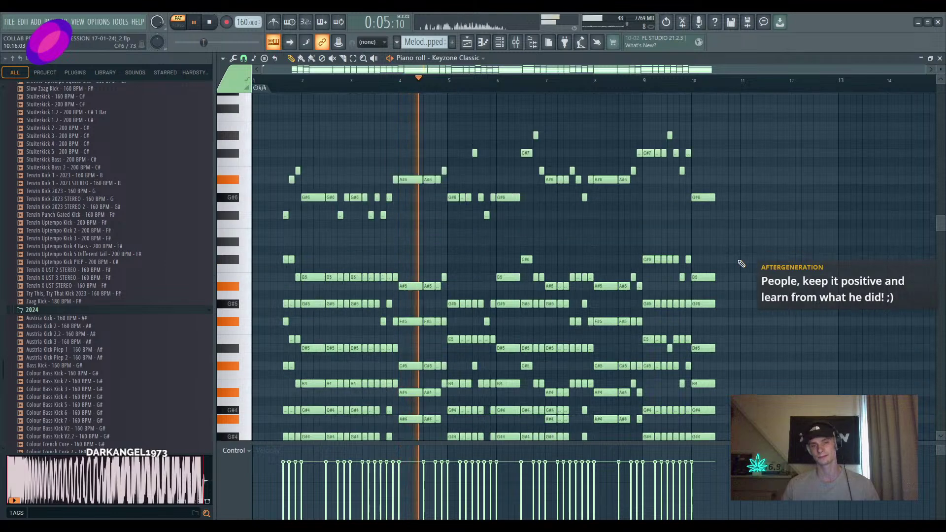
scroll(768, 262, "down", 2)
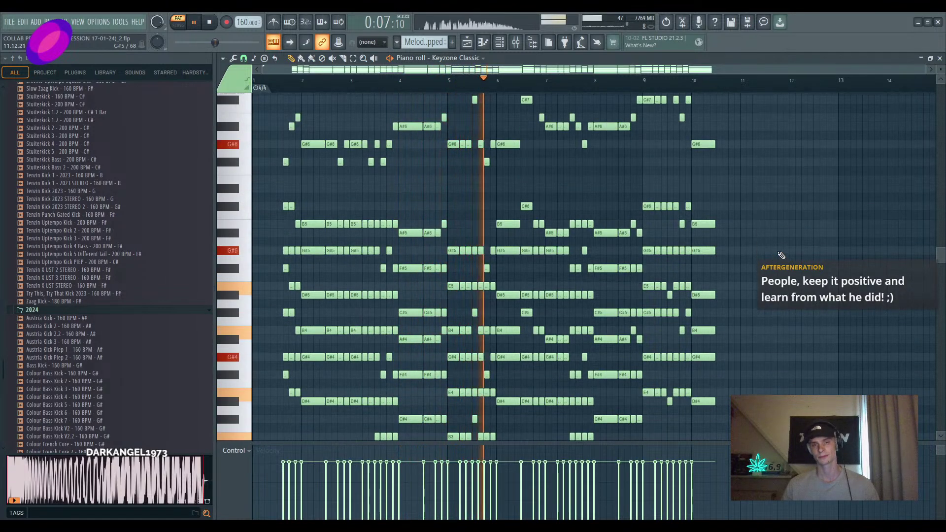
key("space")
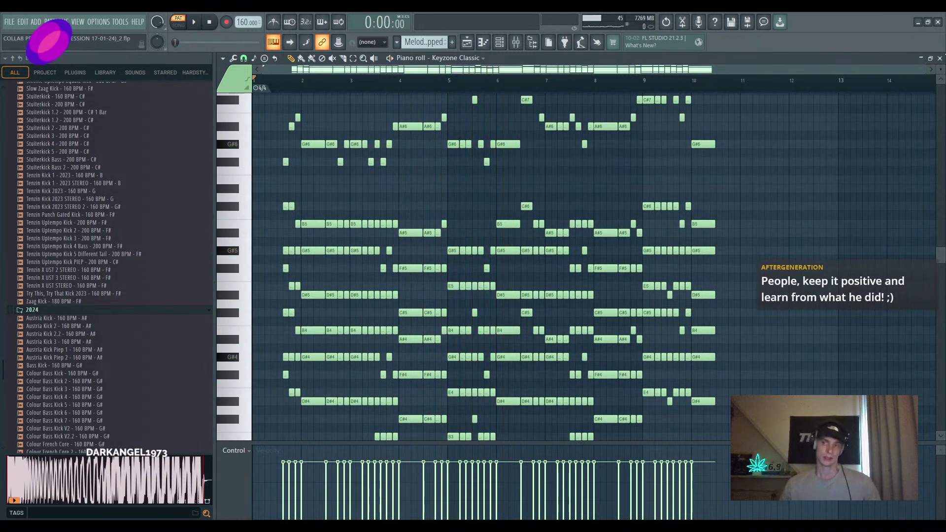
left_click(940, 58)
Review the INSTRUMENTS tracks around the START section and set the song position to the START marker
scroll(500, 330, "down", 1)
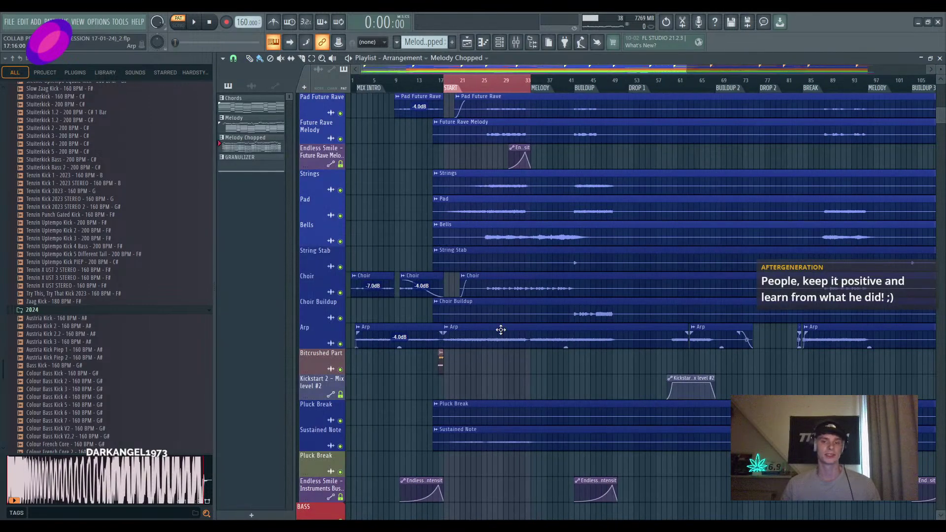
scroll(476, 270, "up", 2)
scroll(498, 355, "up", 1)
left_click_drag(476, 271, 489, 338)
scroll(486, 274, "up", 3)
scroll(489, 338, "up", 1)
scroll(489, 338, "down", 4)
left_click(447, 86)
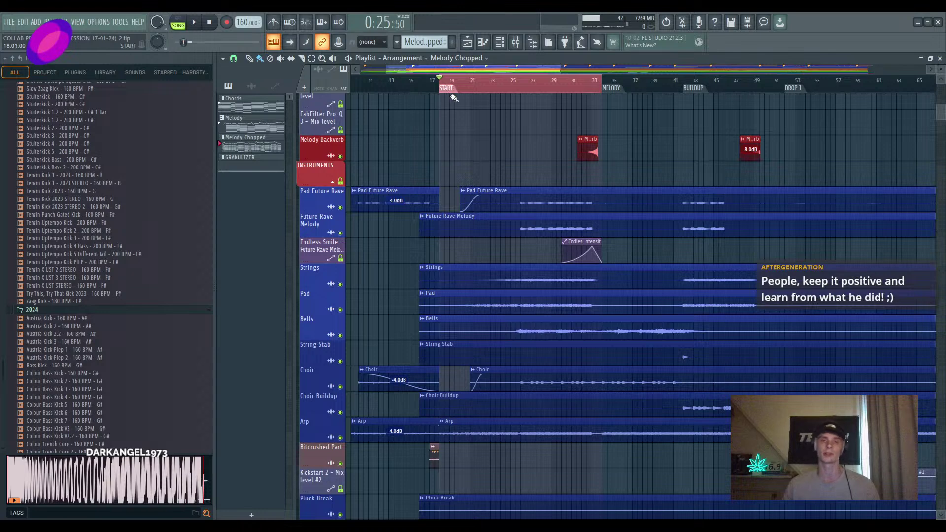
Solo the Pad track in the INSTRUMENTS group and play it from about bar 26
scroll(473, 268, "down", 3)
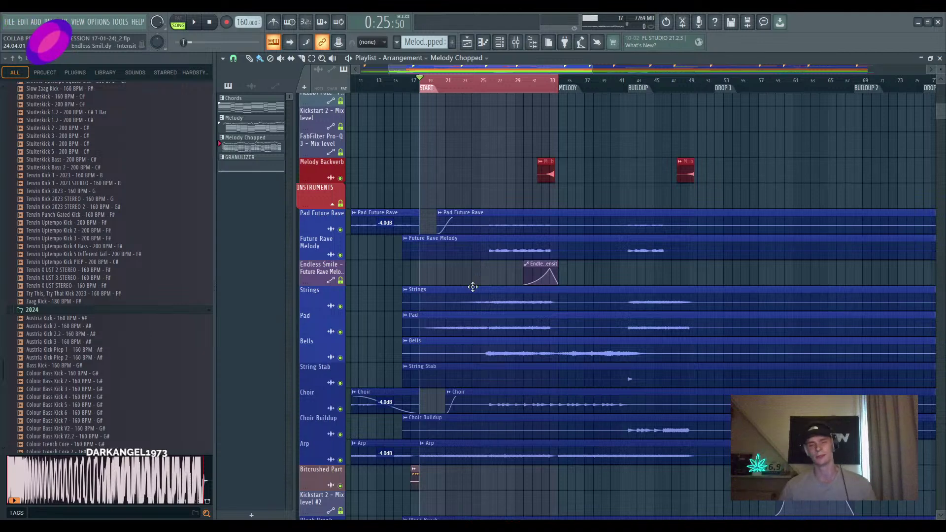
scroll(450, 311, "up", 2, "ctrl")
scroll(444, 285, "down", 3)
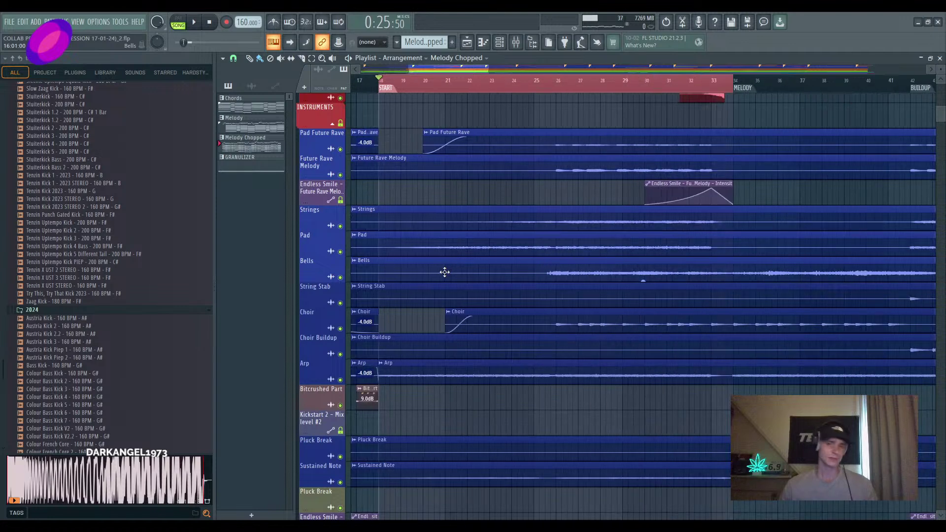
scroll(420, 288, "up", 2, "ctrl")
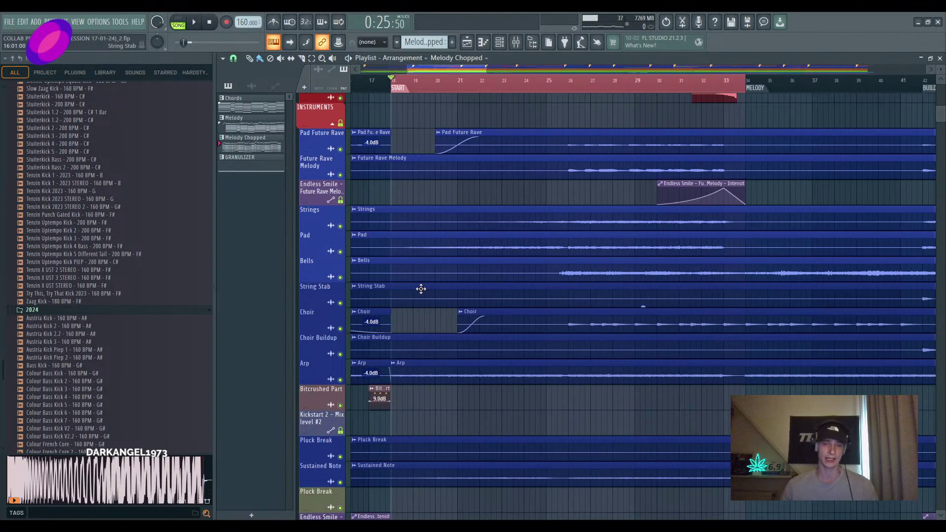
right_click(340, 252)
left_click(565, 84)
key("space")
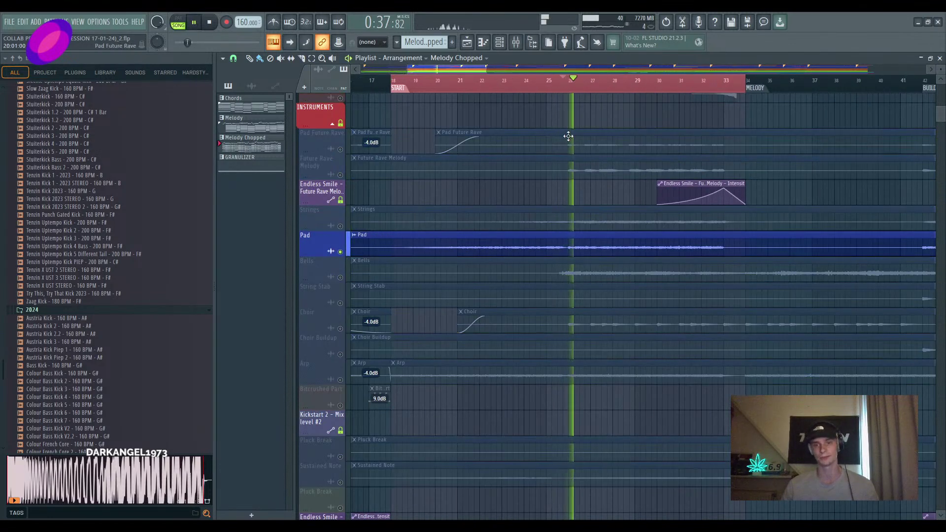
Solo the Bells track instead and restart playback from about bar 26
right_click(340, 278)
key("space")
key("space")
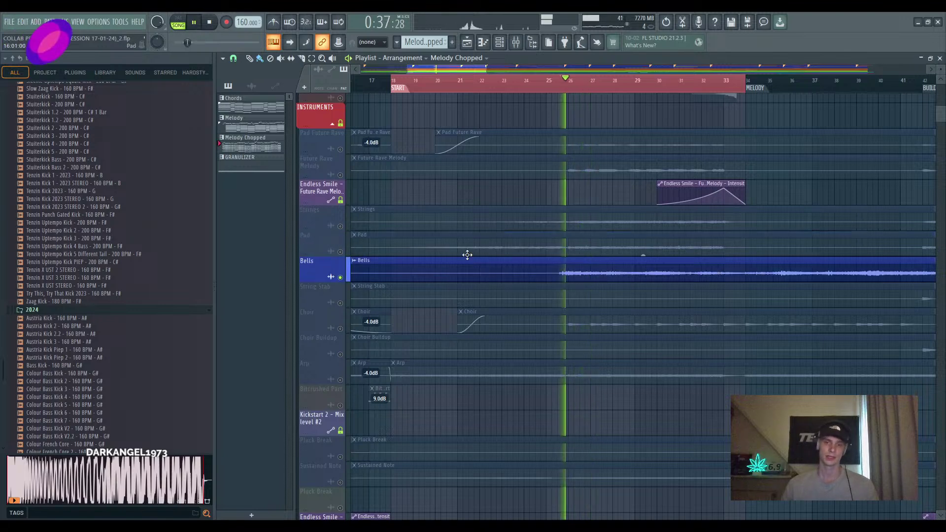
scroll(567, 323, "down", 1, "ctrl")
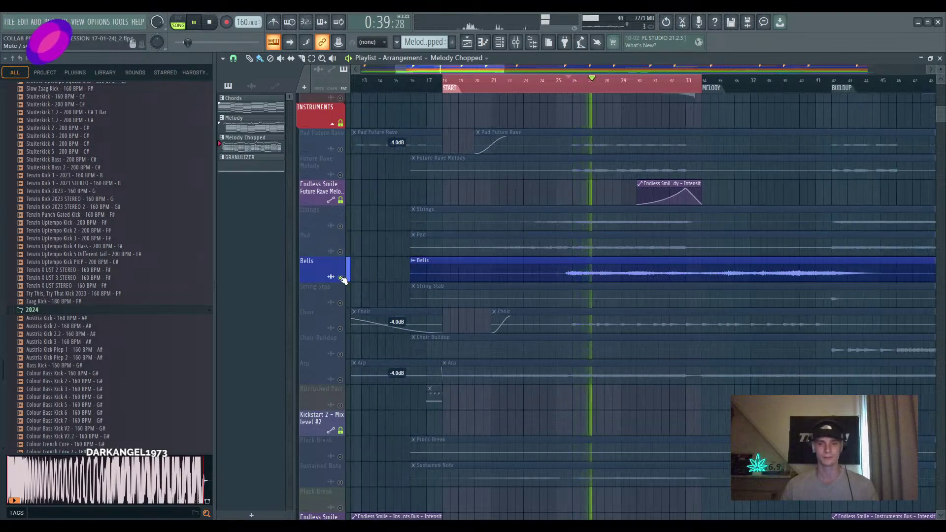
Solo the Strings track instead of Bells, play it from about bar 26, then stop playback and restore all tracks
key("space")
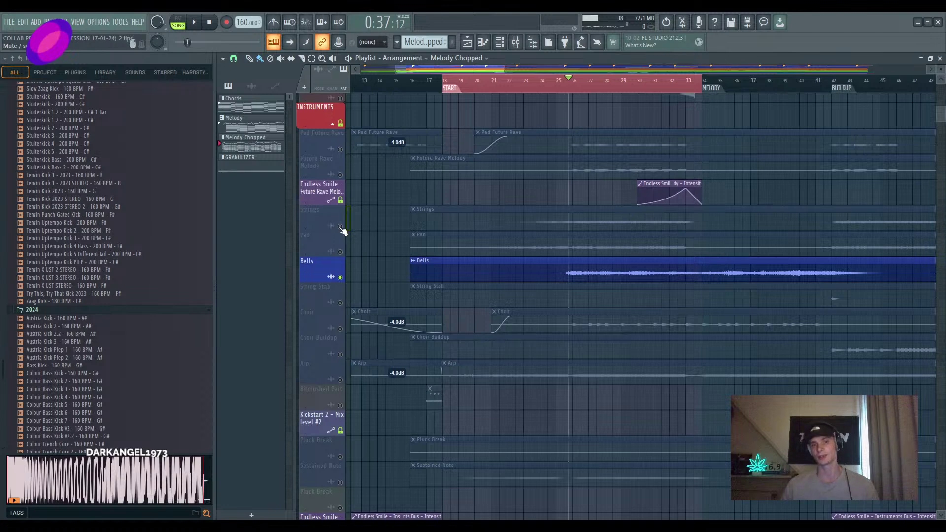
right_click(340, 226)
key("space")
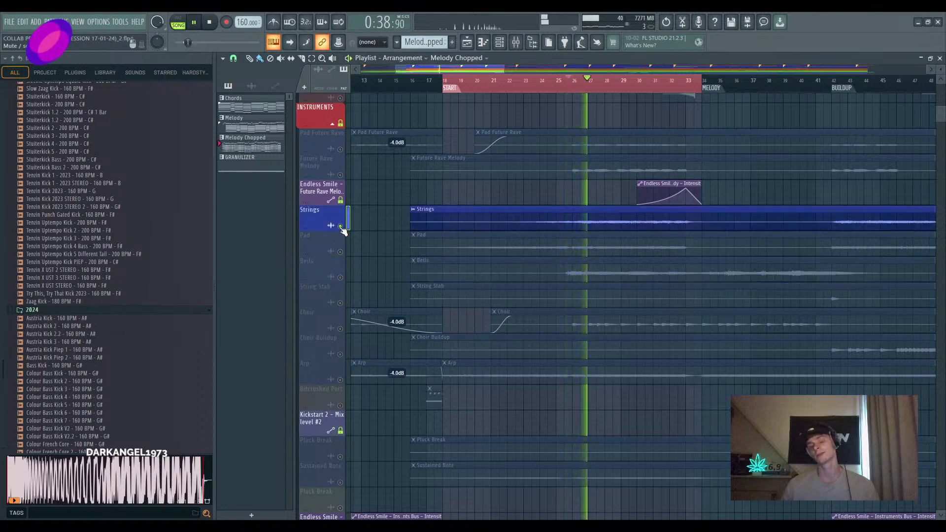
scroll(363, 232, "down", 2)
key("space")
right_click(340, 226)
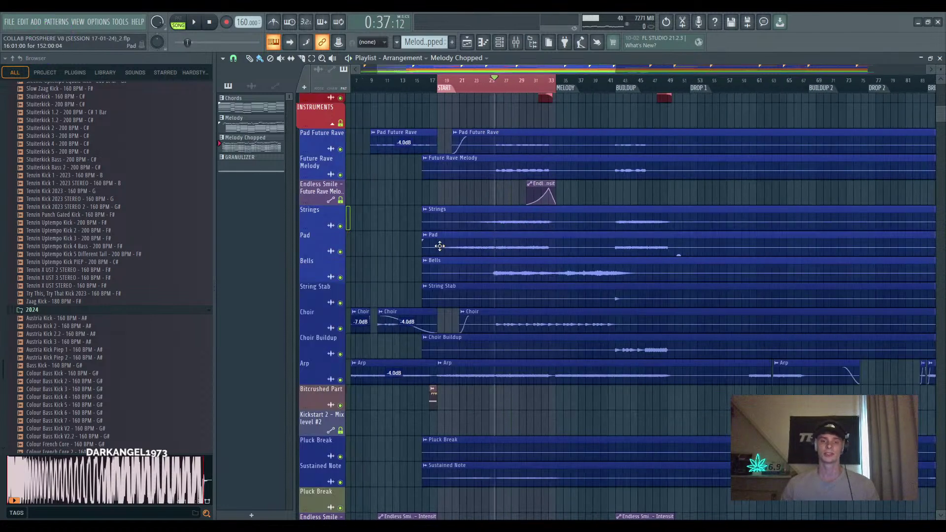
Examine the INSTRUMENTS tracks and the melody automation, chord and top lead tracks above them around the START section
scroll(439, 246, "up", 3)
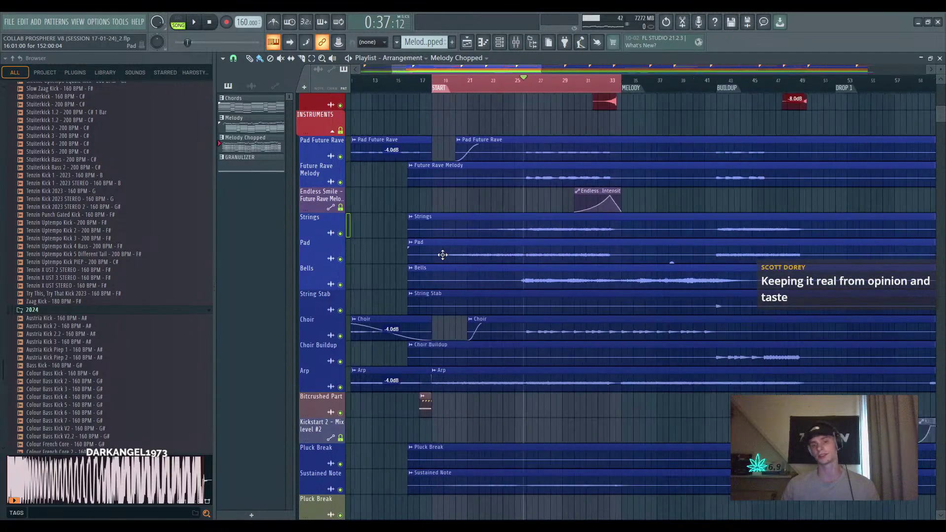
scroll(485, 338, "down", 3)
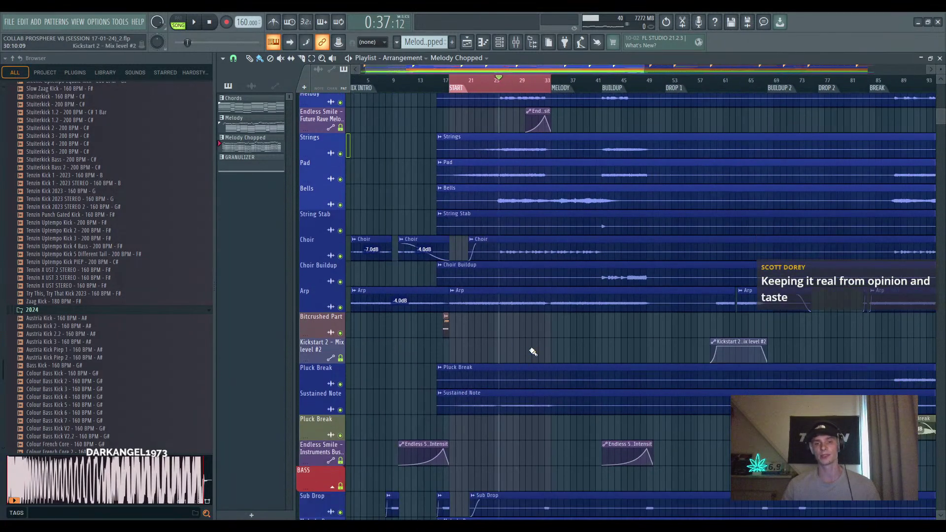
scroll(546, 380, "up", 3)
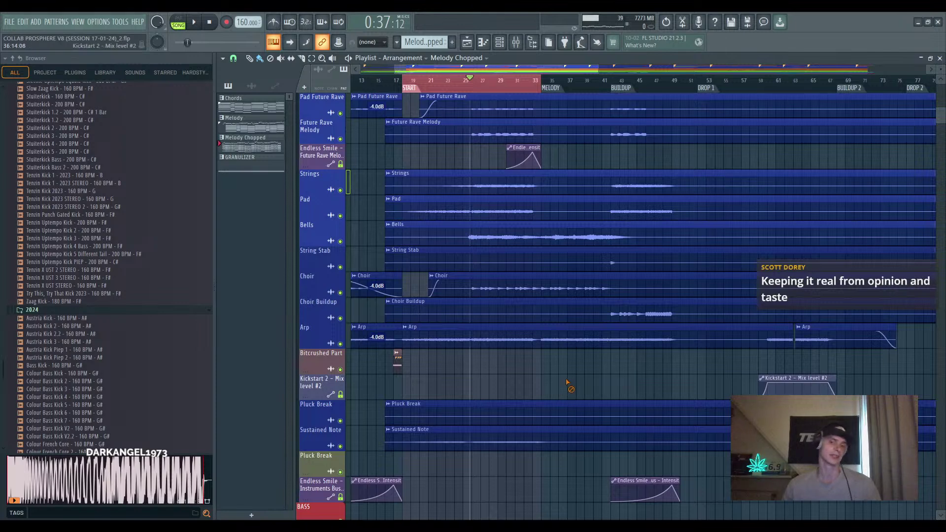
scroll(568, 382, "down", 2)
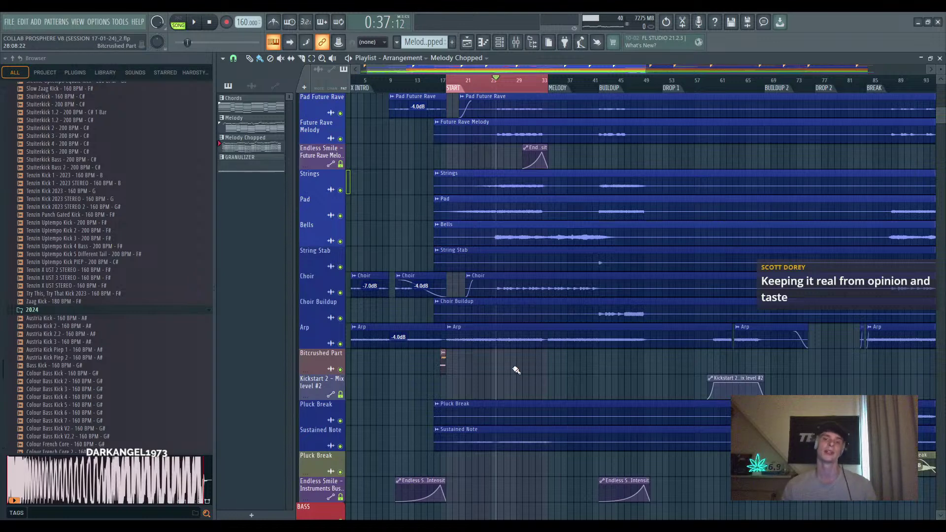
scroll(512, 370, "up", 3)
scroll(507, 376, "up", 1)
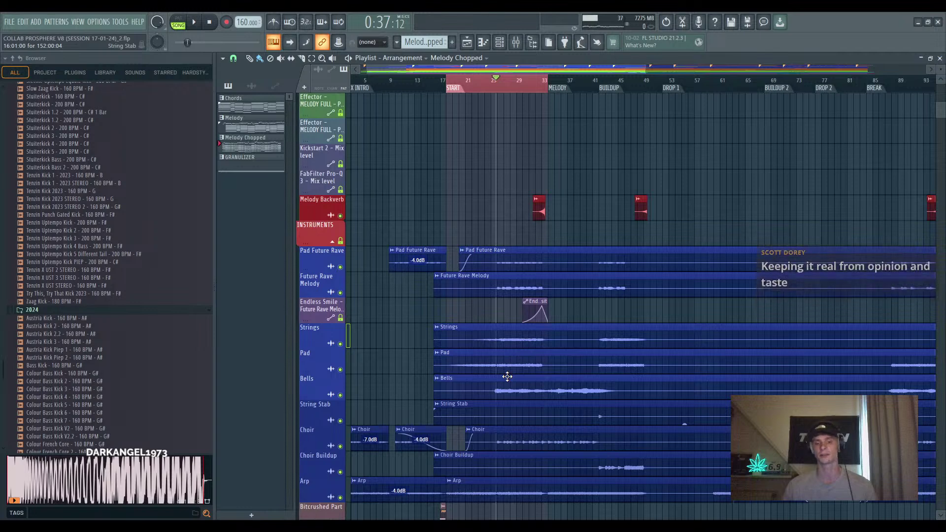
scroll(507, 376, "up", 1)
scroll(507, 377, "up", 2)
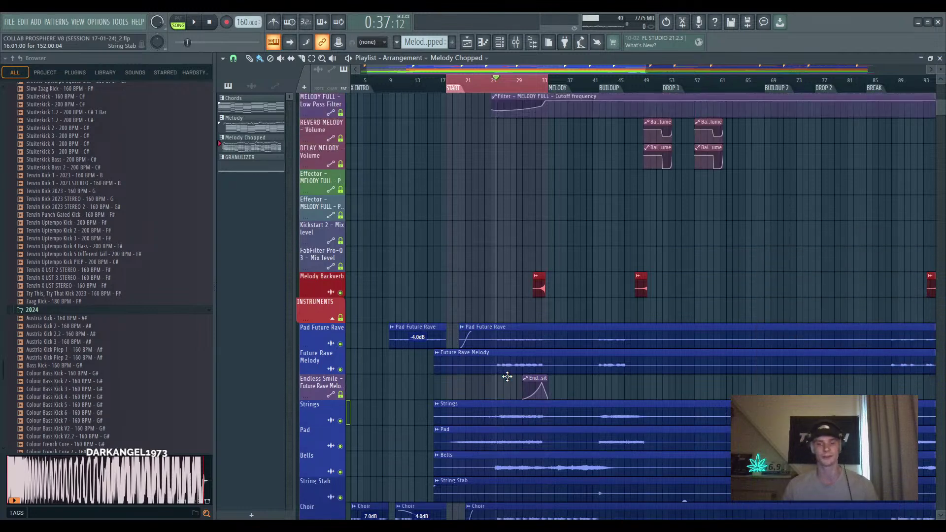
scroll(507, 376, "up", 1)
scroll(508, 376, "up", 1)
scroll(507, 376, "up", 1)
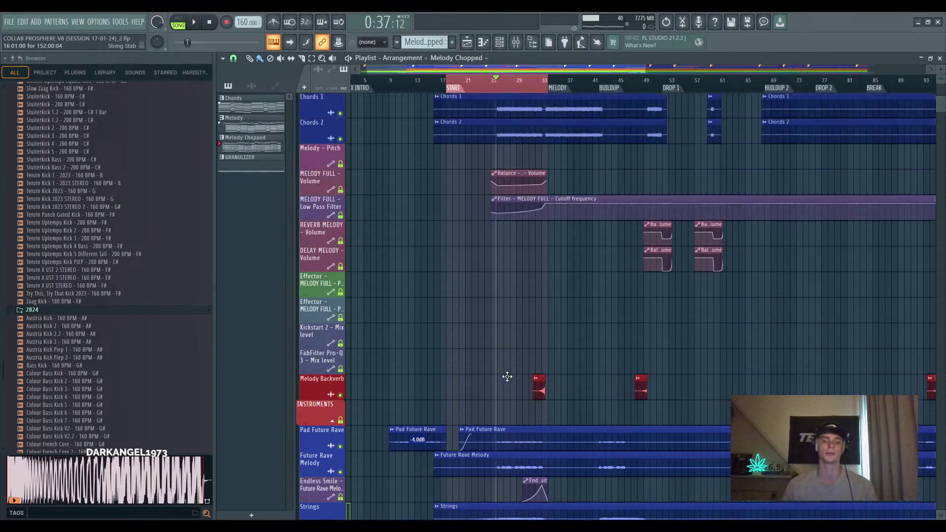
scroll(507, 376, "up", 3)
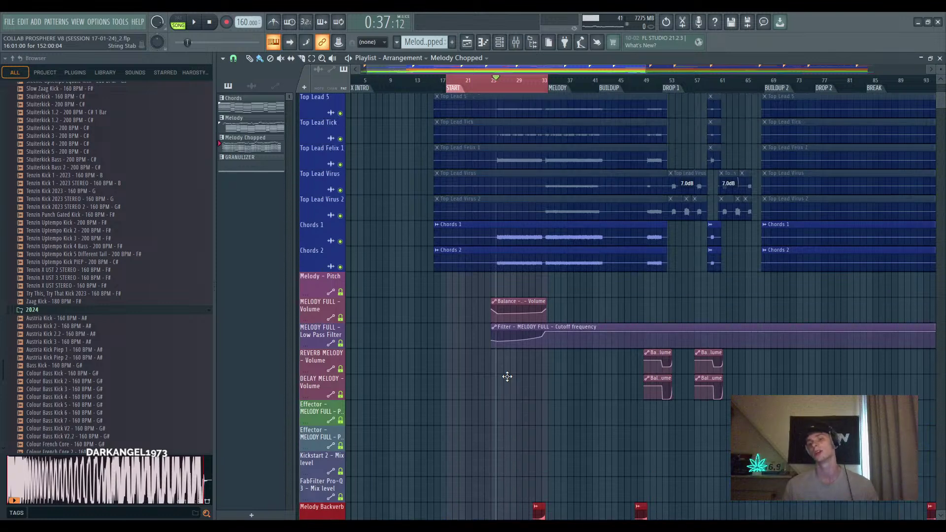
scroll(507, 377, "down", 10)
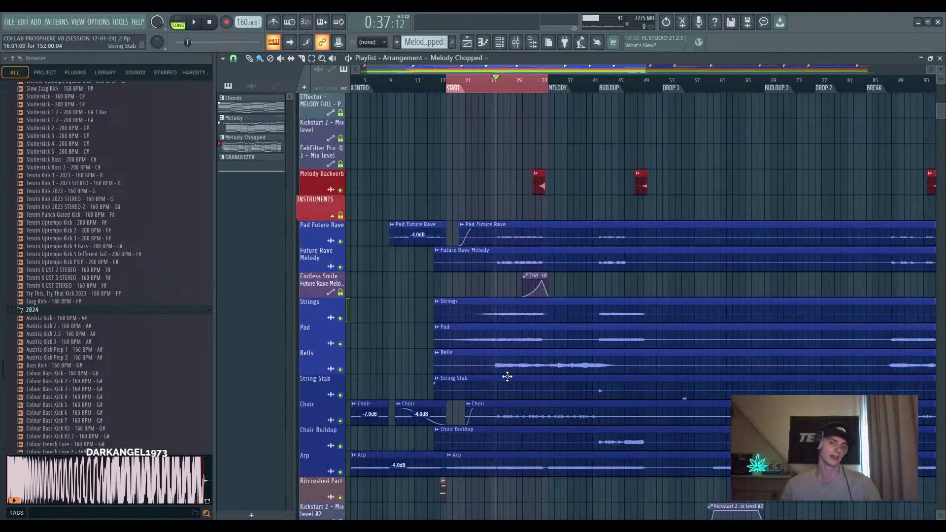
scroll(478, 257, "up", 2)
Solo Pad Future Rave and re-enable Future Rave Melody, Strings, Pad, Bells, String Stab, Choir, Choir Buildup and Arp with it
left_click_drag(479, 257, 493, 311)
scroll(501, 327, "up", 2)
scroll(530, 348, "down", 3)
right_click(341, 216)
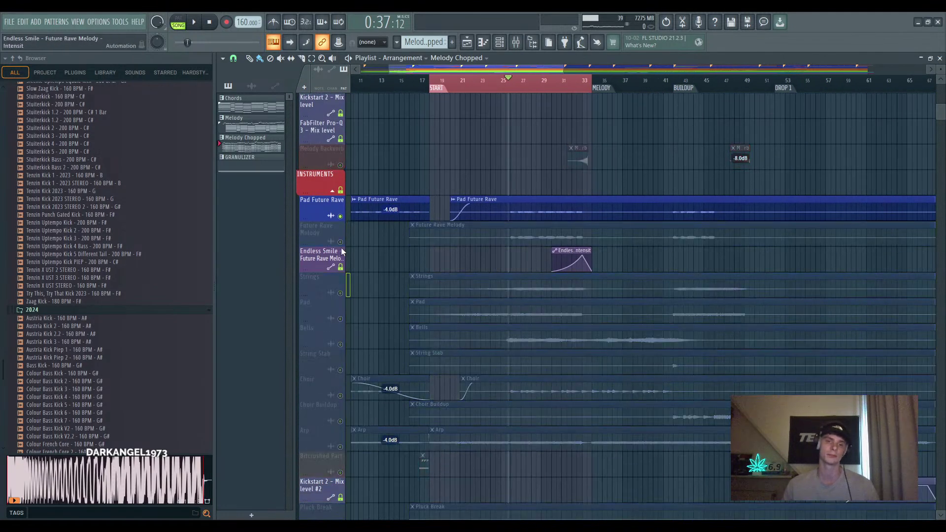
left_click(340, 243)
left_click(340, 293)
left_click(341, 319)
left_click(340, 345)
left_click(340, 370)
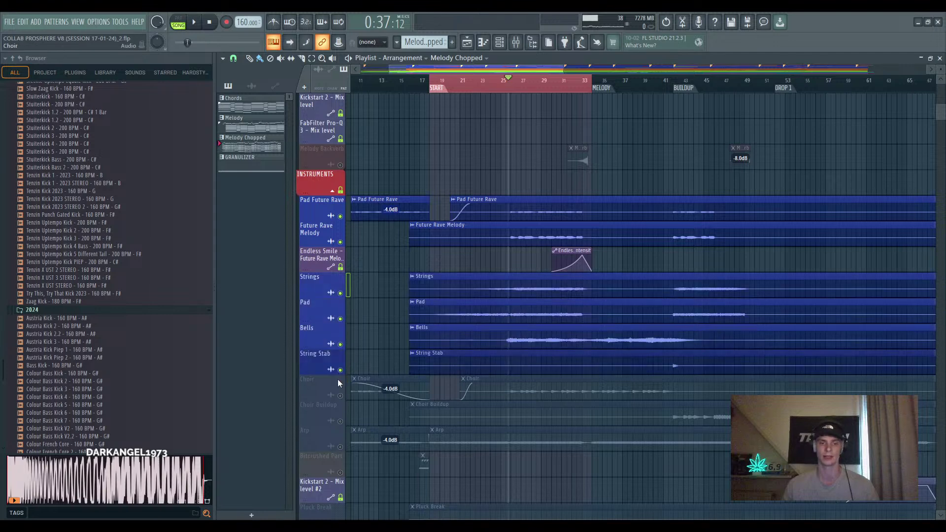
left_click(340, 396)
left_click(340, 421)
left_click(340, 446)
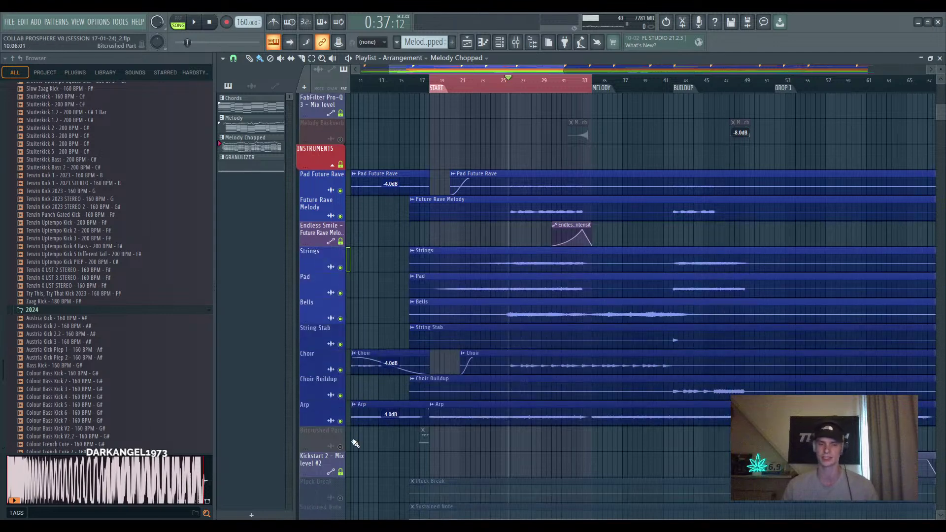
Unmute the remaining INSTRUMENTS tracks: Bitcrushed Part, both Pluck Break tracks and Sustained Note
scroll(383, 348, "down", 4)
left_click(340, 318)
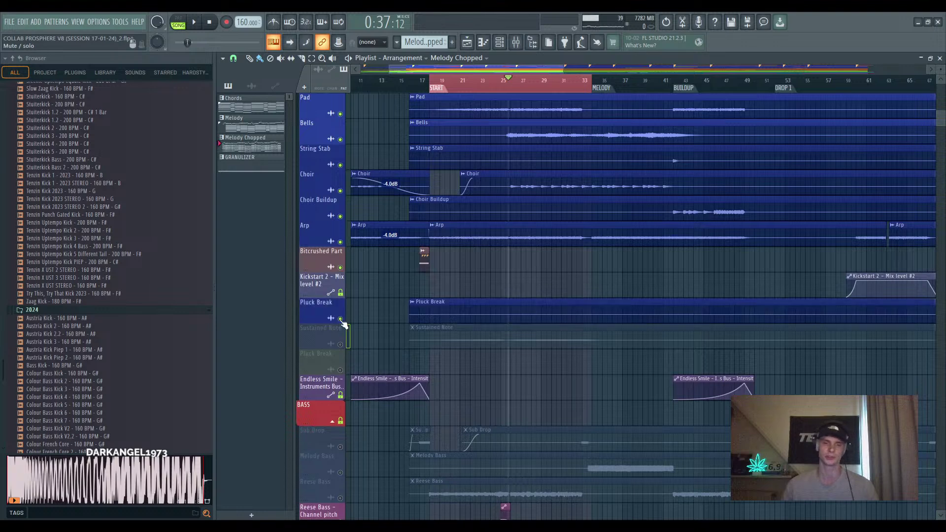
left_click(340, 344)
left_click(340, 370)
Play the isolated INSTRUMENTS group from about bar 26 through bar 30, then stop playback
scroll(532, 302, "up", 3)
scroll(527, 308, "up", 2)
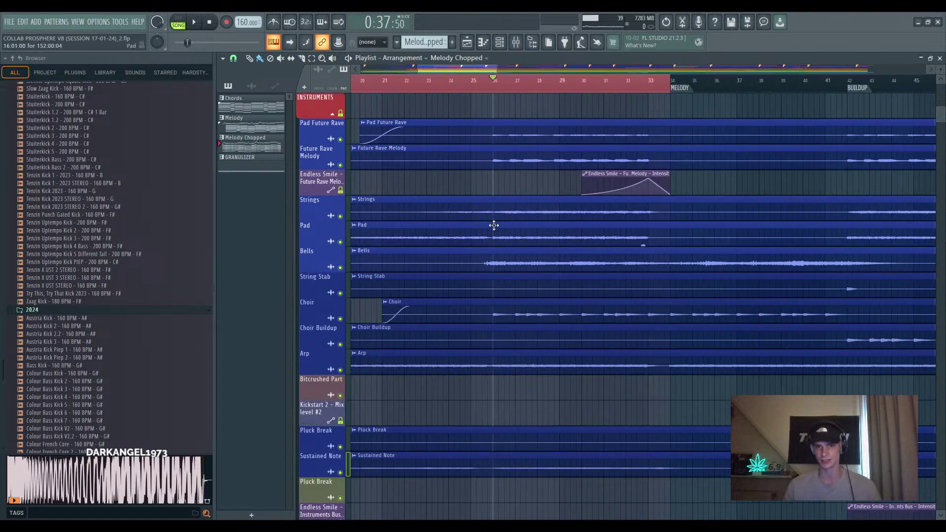
key("space")
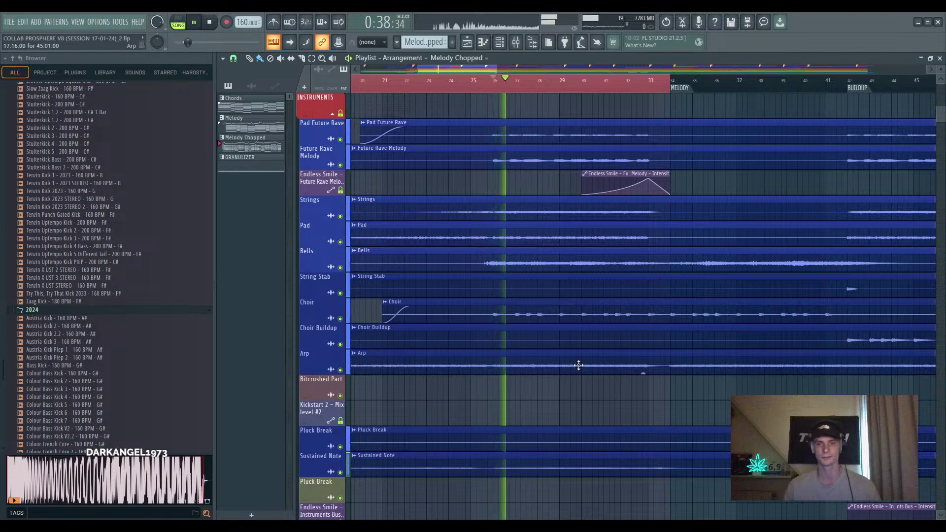
scroll(543, 365, "up", 1)
scroll(532, 385, "up", 2)
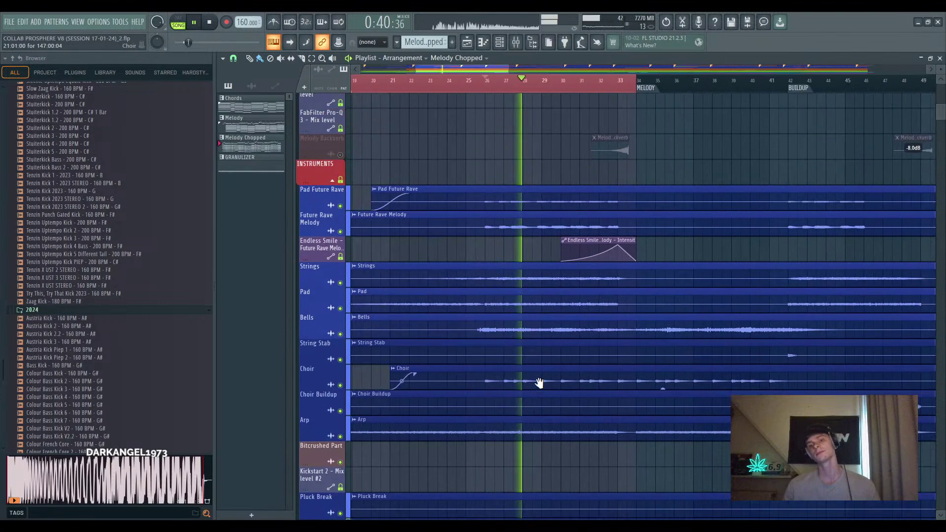
scroll(537, 385, "up", 1)
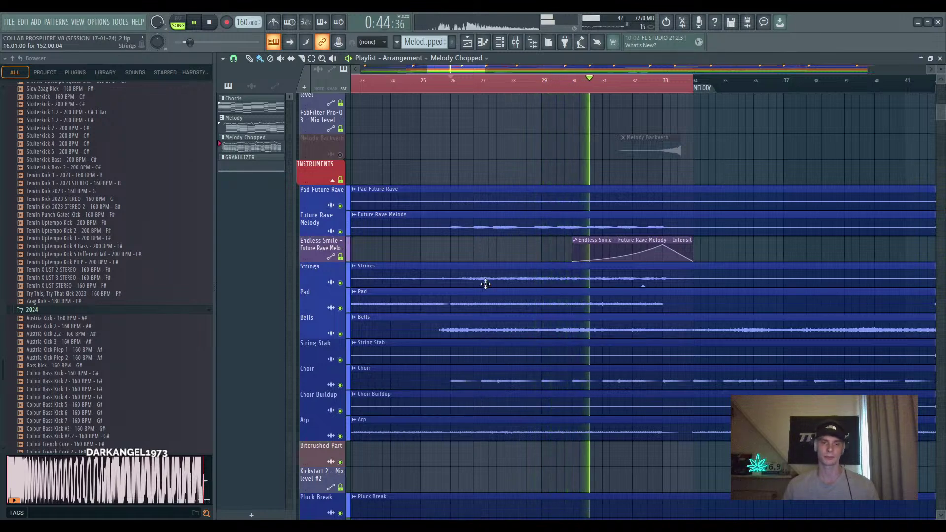
key("space")
Isolate Pad Future Rave and Future Rave Melody, play them from about bar 26, then stop and restore all tracks
left_click(340, 206, "ctrl")
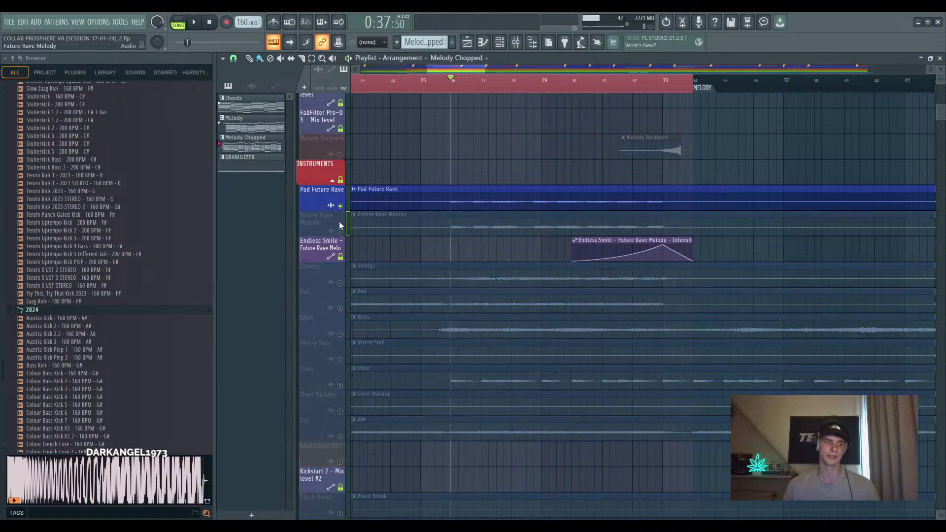
left_click(340, 231)
key("space")
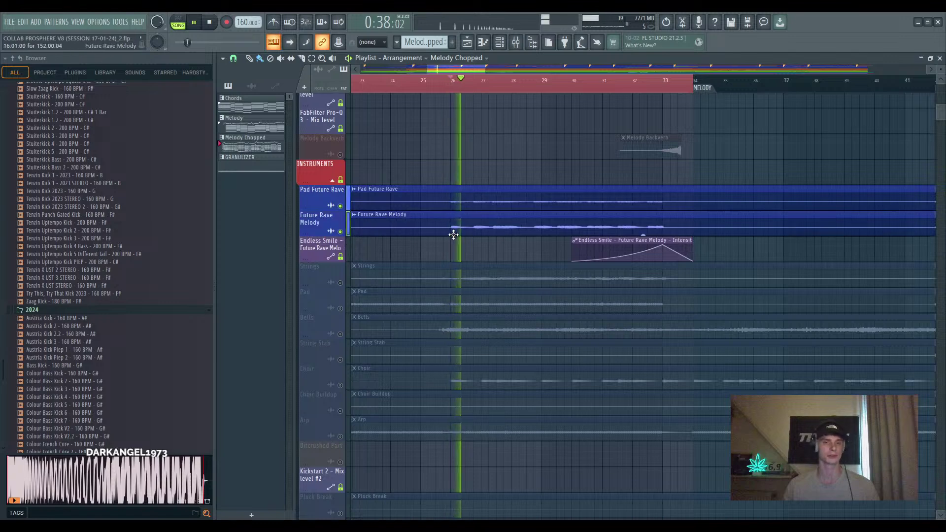
scroll(454, 231, "up", 3, "ctrl")
scroll(515, 246, "down", 3, "ctrl")
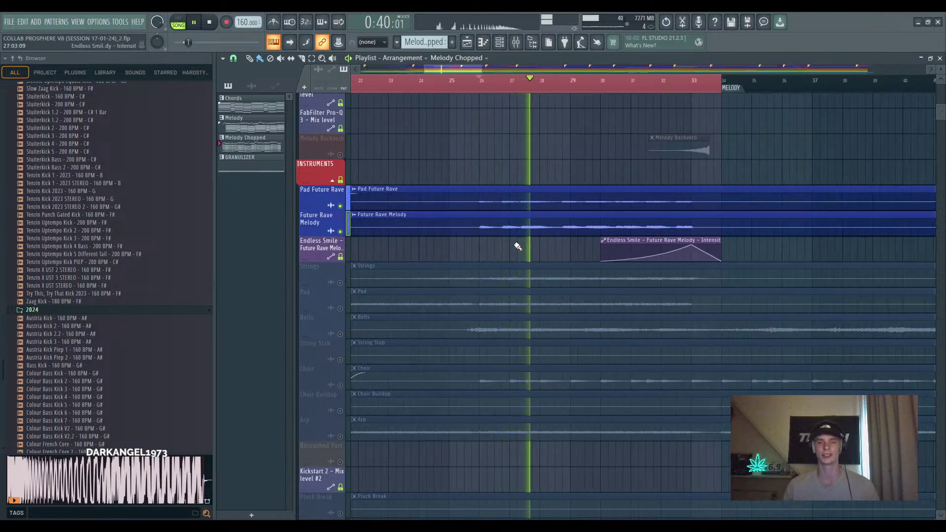
scroll(536, 253, "down", 4, "ctrl")
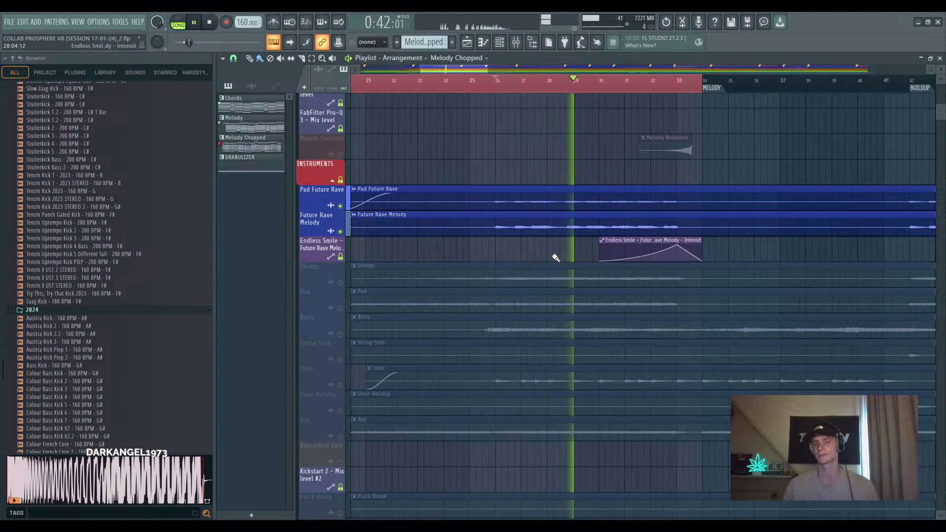
key("space")
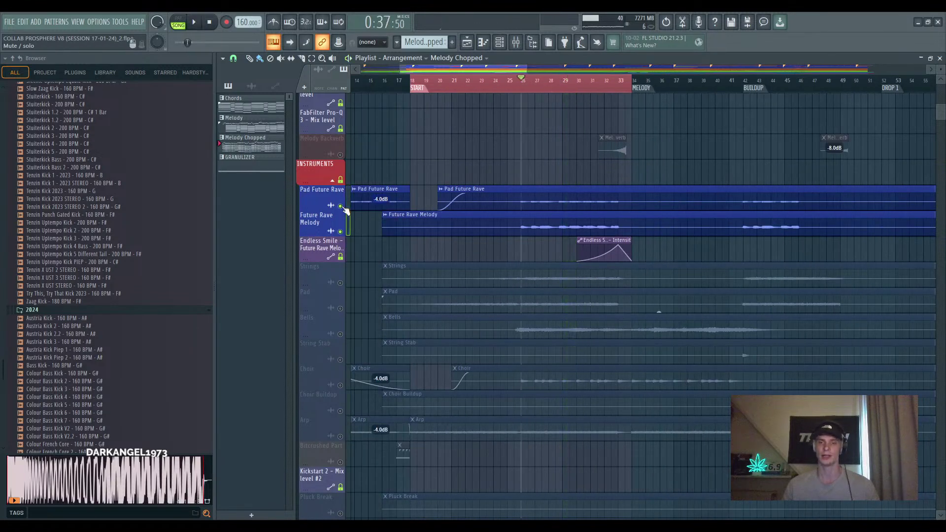
right_click(341, 206)
right_click(341, 207)
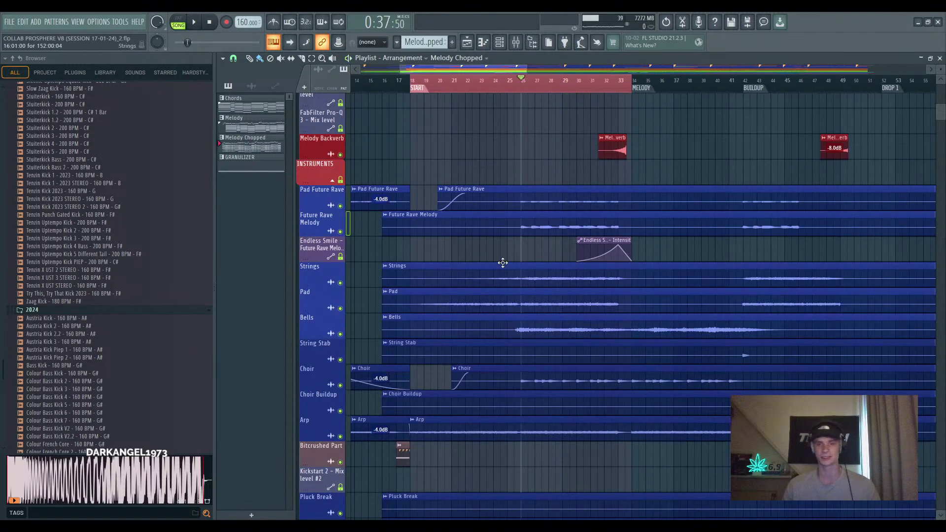
Examine the melody automation, INSTRUMENTS, KICKS, DRUMS and BASS track groups across the START section
scroll(564, 279, "down", 2, "ctrl")
scroll(547, 283, "up", 2, "ctrl")
scroll(547, 283, "up", 10)
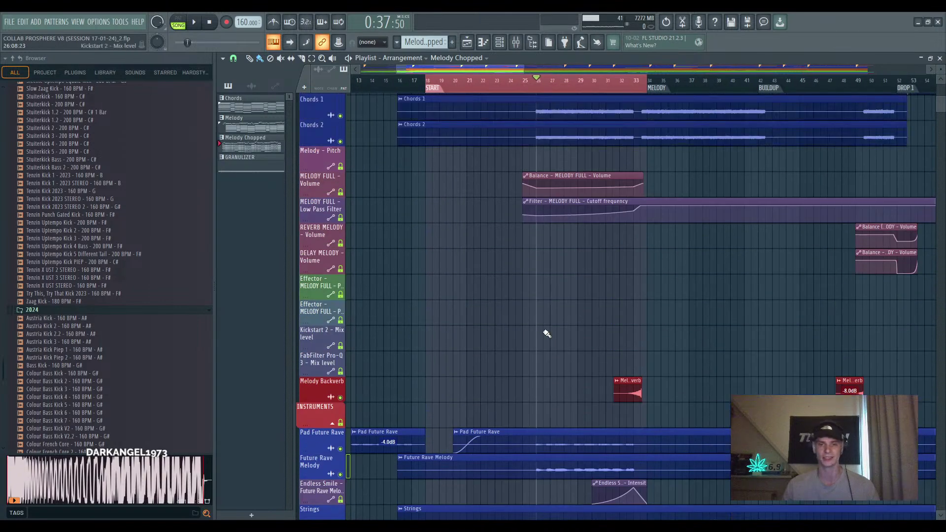
scroll(515, 350, "down", 15)
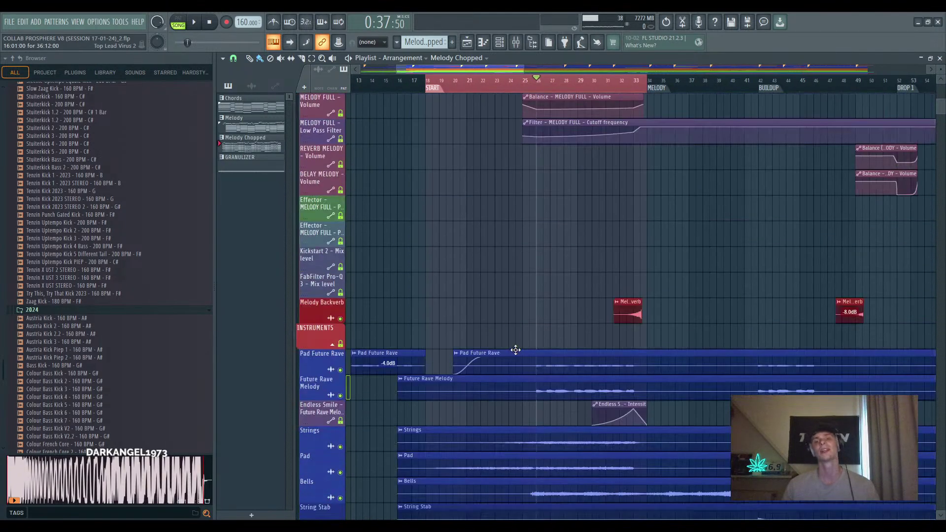
scroll(515, 349, "down", 20)
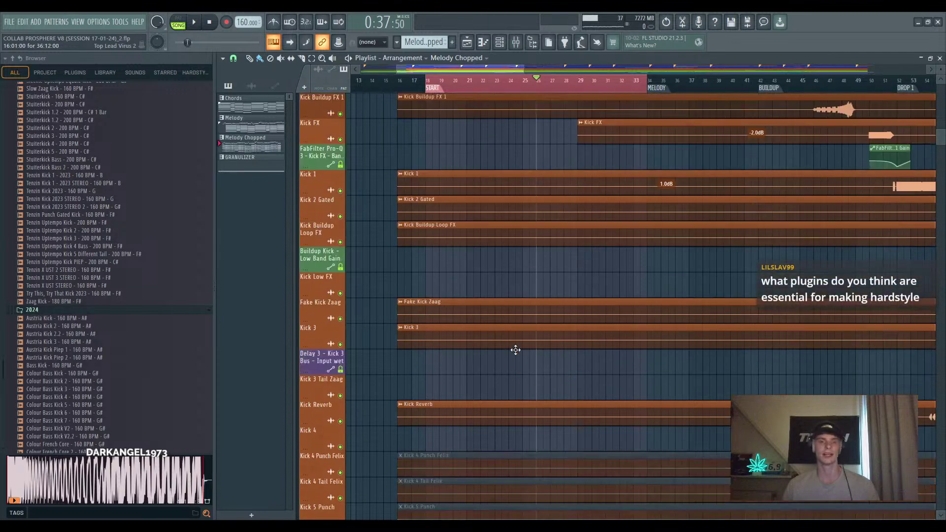
scroll(515, 350, "up", 10)
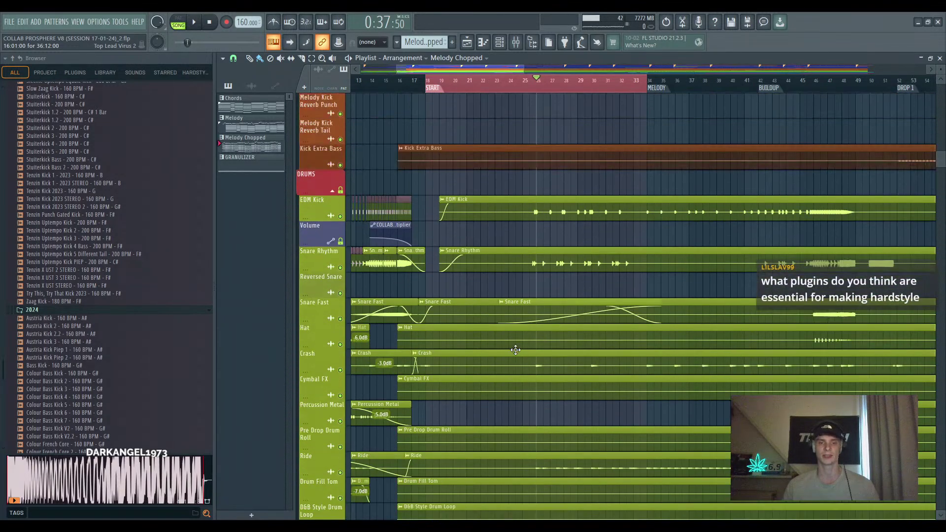
scroll(515, 350, "up", 8)
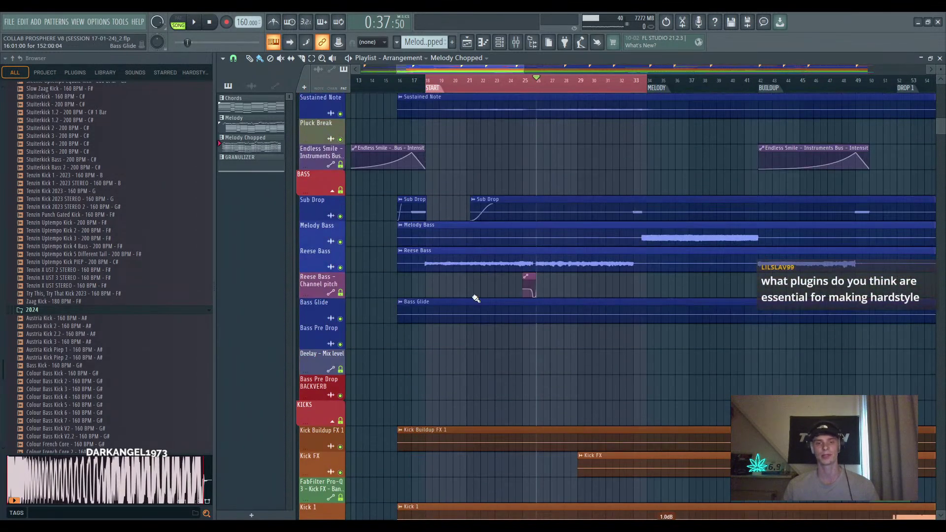
Set the song position to the START marker, play the full mix briefly with the BASS tracks in view, and stop
scroll(476, 299, "up", 2)
scroll(495, 335, "up", 3, "ctrl")
left_click(418, 87)
scroll(438, 249, "up", 3, "ctrl")
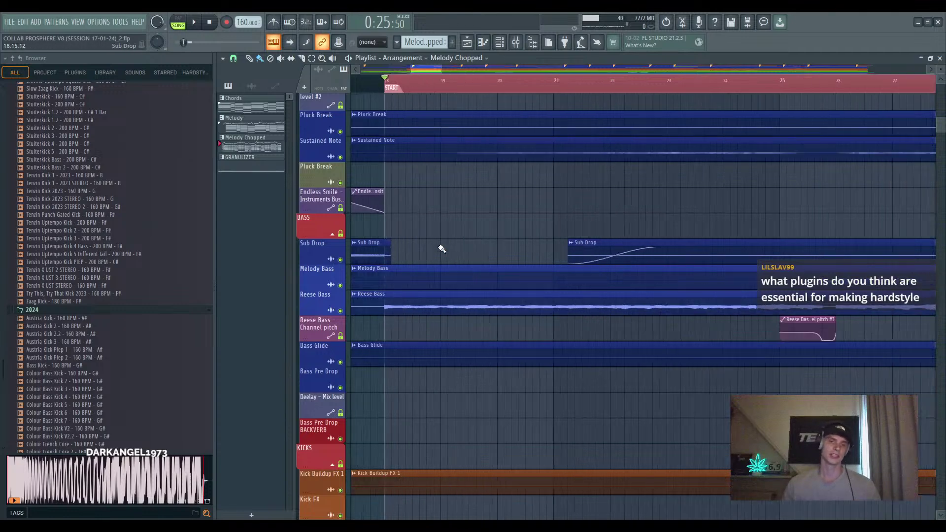
key("space")
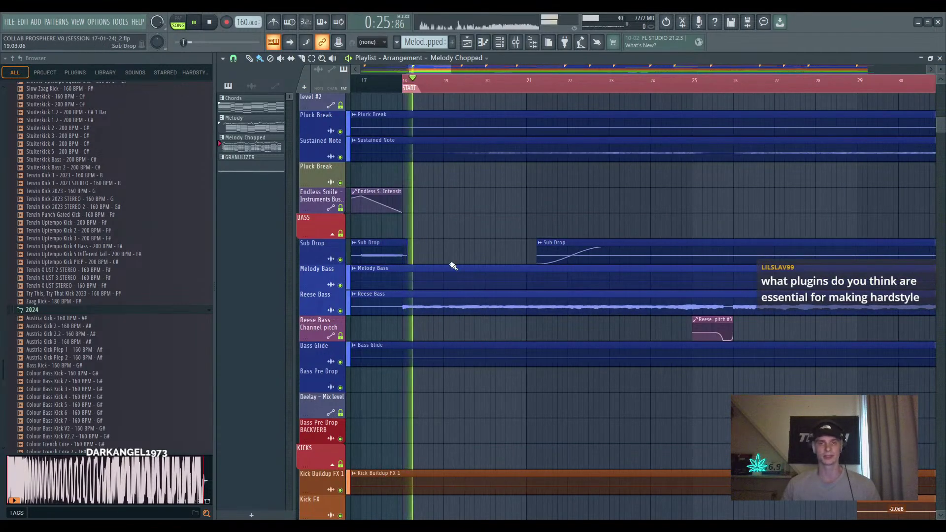
key("space")
Play the Reese Bass track soloed from the START marker, then stop and restart playback from about bar 26
key("space")
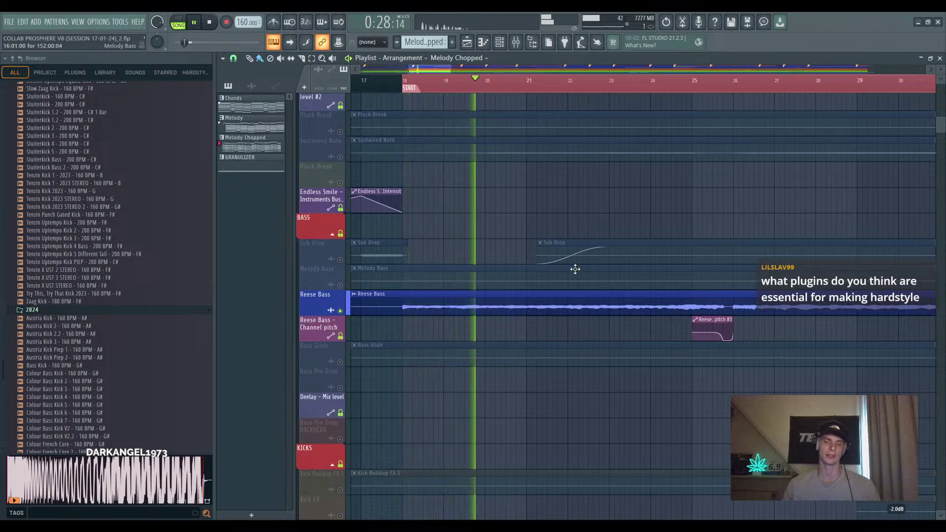
key("space")
scroll(570, 279, "down", 3, "ctrl")
scroll(570, 279, "down", 1)
left_click(559, 86)
key("space")
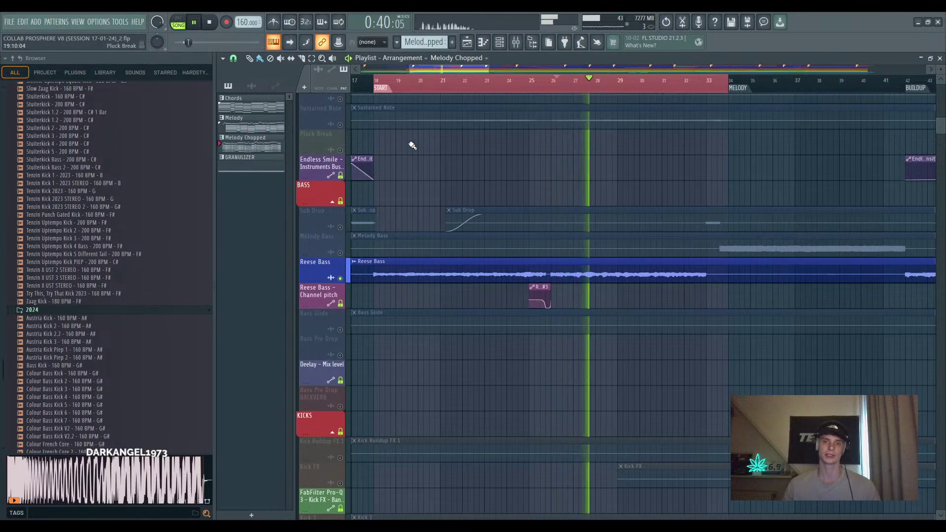
Replay the soloed Reese Bass track briefly from shortly after the START marker, then stop playback
key("space")
key("space")
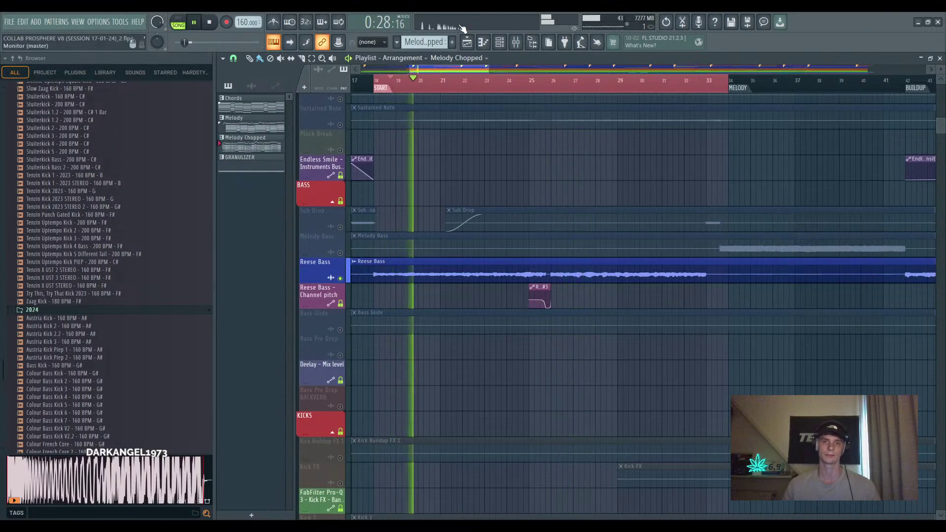
key("space")
scroll(536, 270, "up", 2, "ctrl")
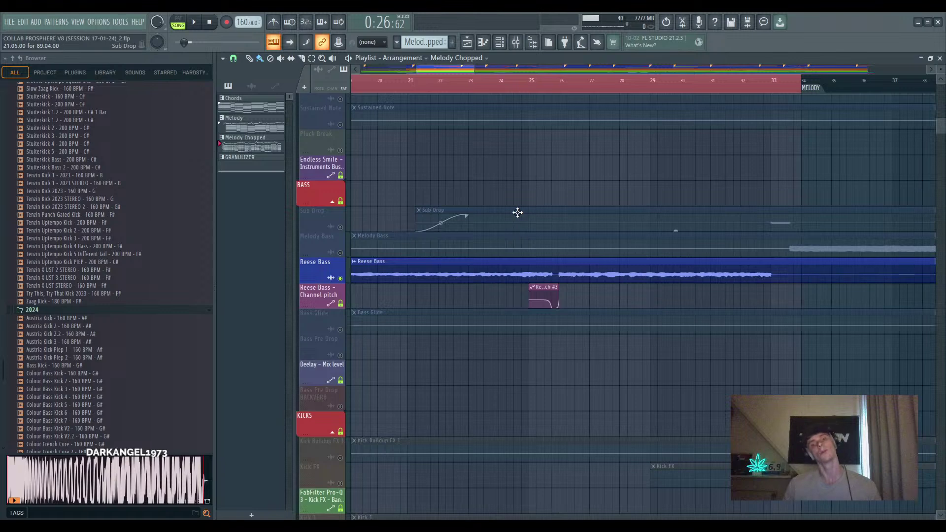
scroll(534, 262, "up", 2)
scroll(534, 266, "down", 1, "ctrl")
scroll(556, 301, "down", 3)
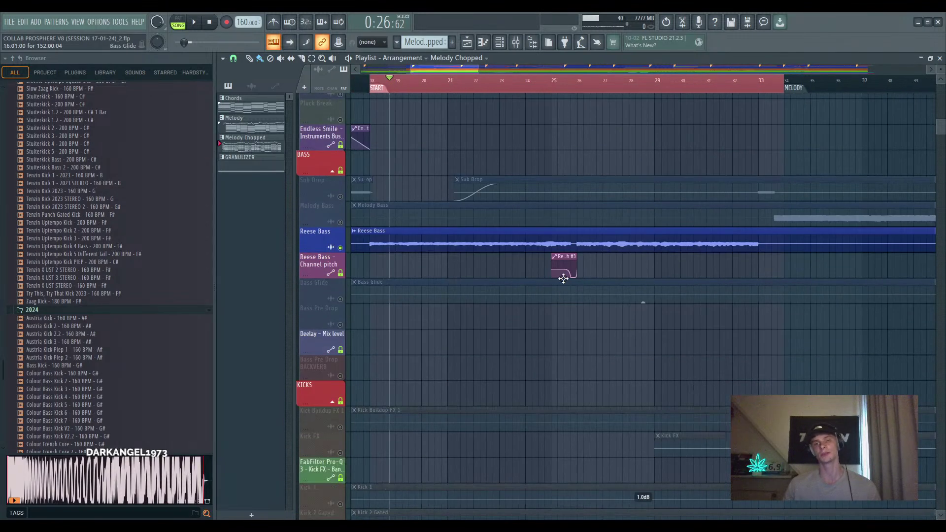
Play the soloed Reese Bass from about bar 24 through its channel pitch automation clip at bar 25, then stop
scroll(561, 286, "up", 2, "ctrl")
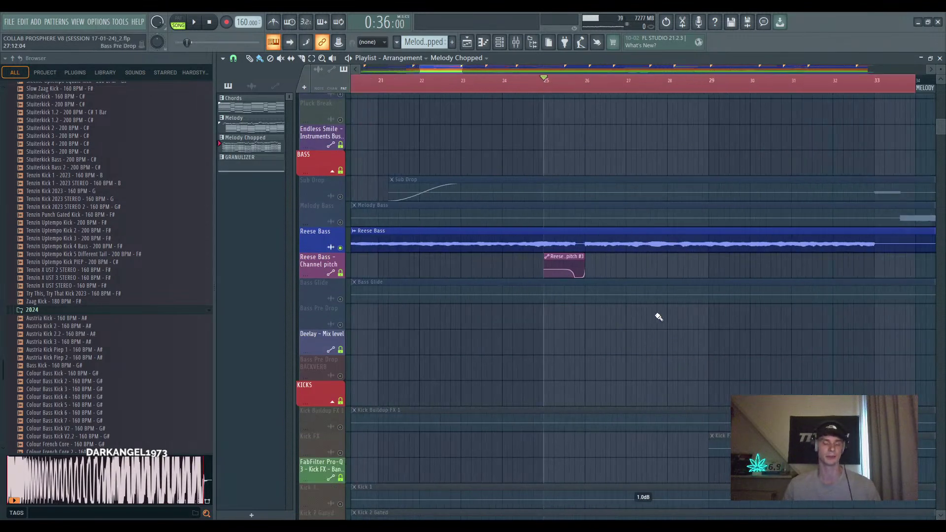
scroll(529, 279, "up", 1, "ctrl")
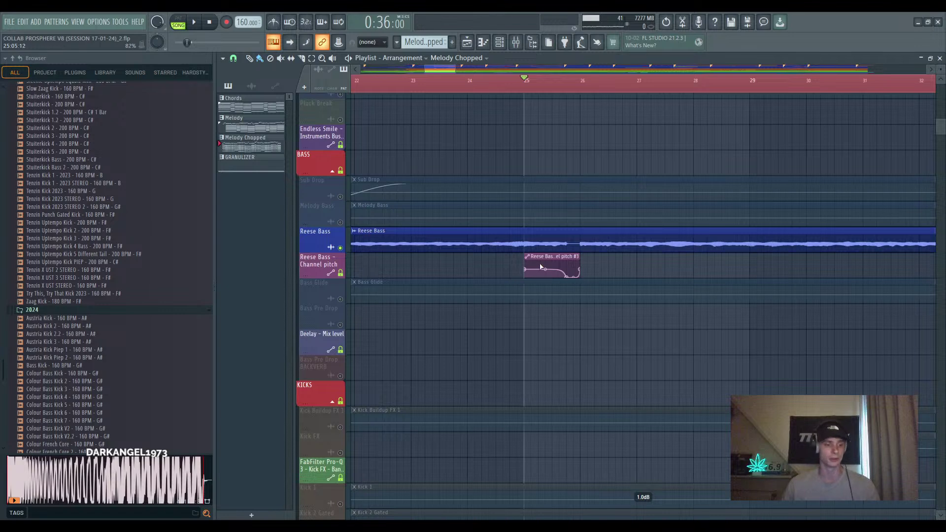
scroll(540, 278, "up", 1, "ctrl")
left_click_drag(557, 280, 530, 309)
scroll(532, 311, "down", 1, "ctrl")
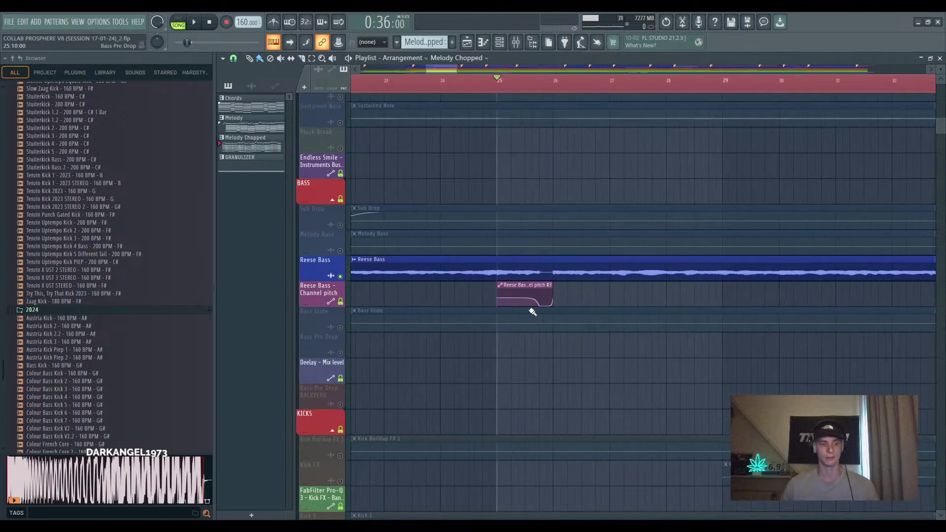
left_click(461, 85)
key("space")
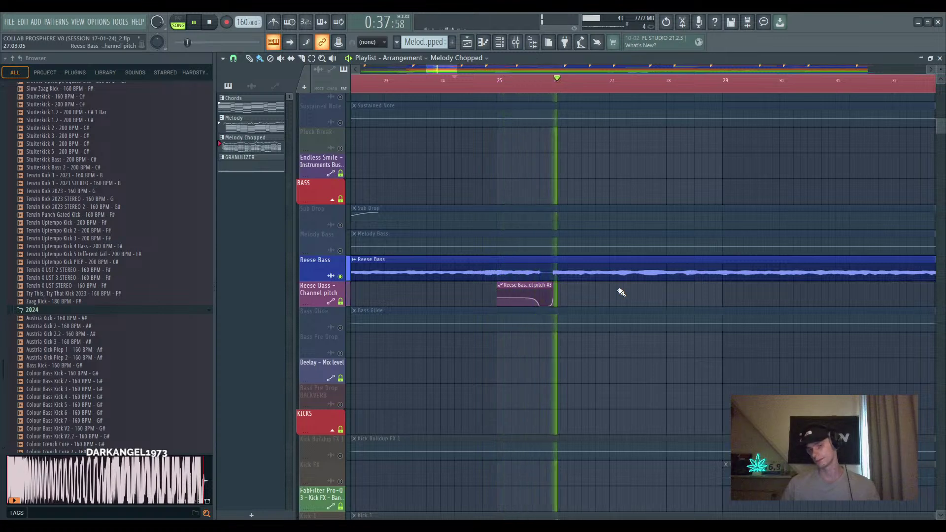
key("space")
Examine the curve of the Reese Bass channel pitch automation clip at bar 25 and select that clip
scroll(551, 301, "up", 2, "ctrl")
scroll(496, 309, "up", 2, "ctrl")
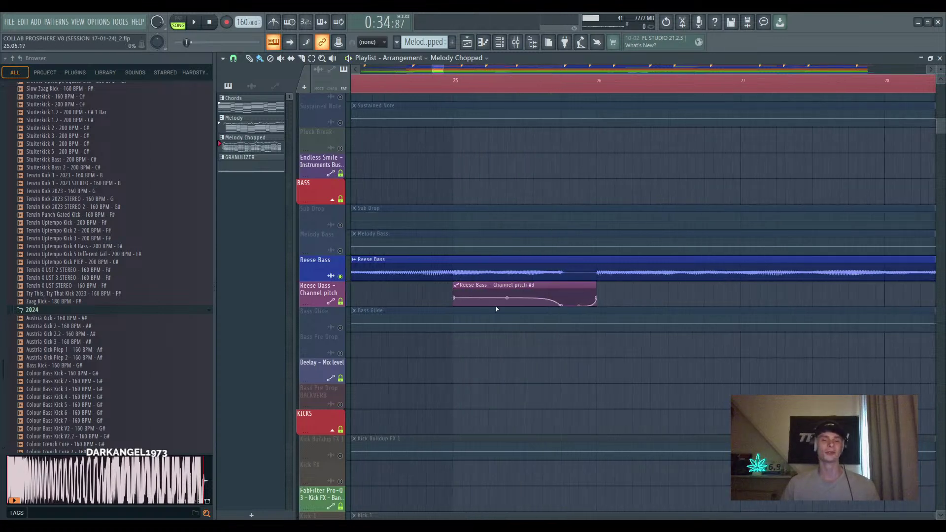
scroll(498, 309, "down", 3, "ctrl")
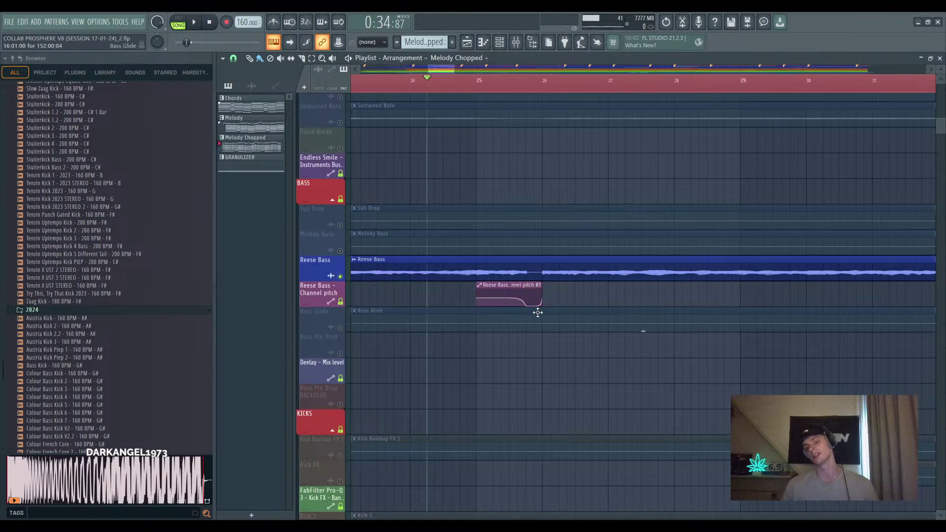
scroll(538, 313, "down", 4, "ctrl")
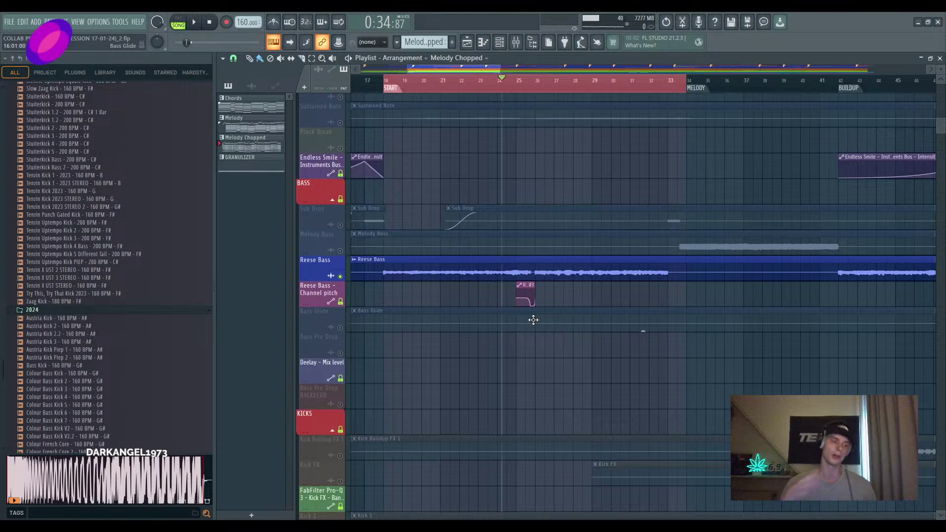
left_click(525, 284)
Turn off the Reese Bass solo so that all playlist tracks are active again
scroll(450, 294, "up", 5)
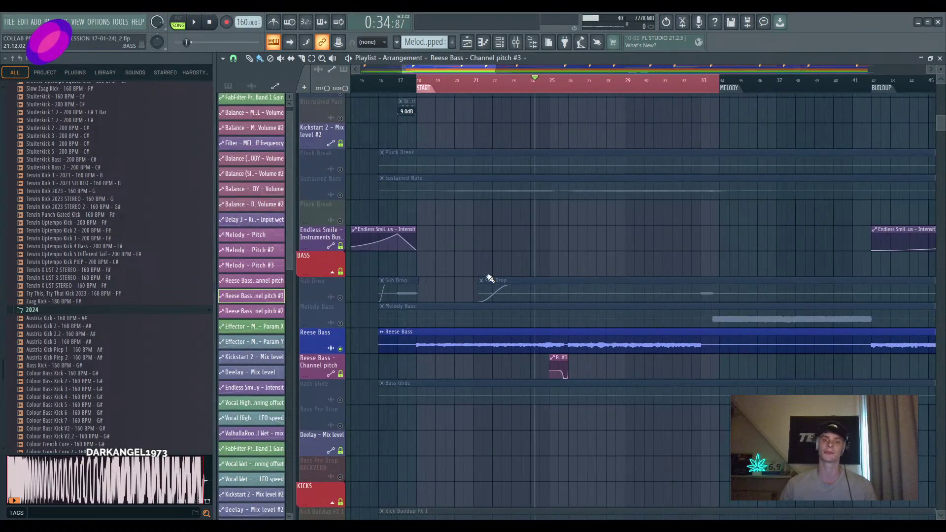
scroll(499, 346, "down", 2)
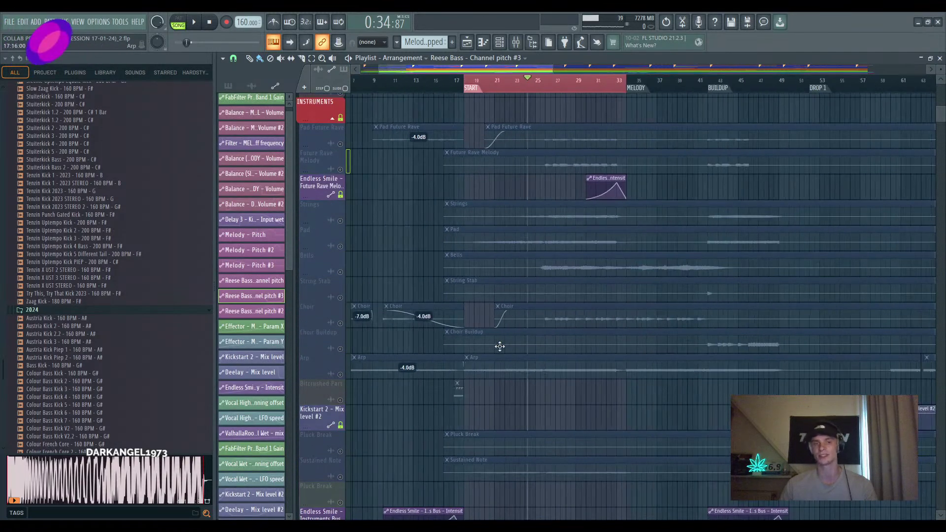
left_click(340, 220)
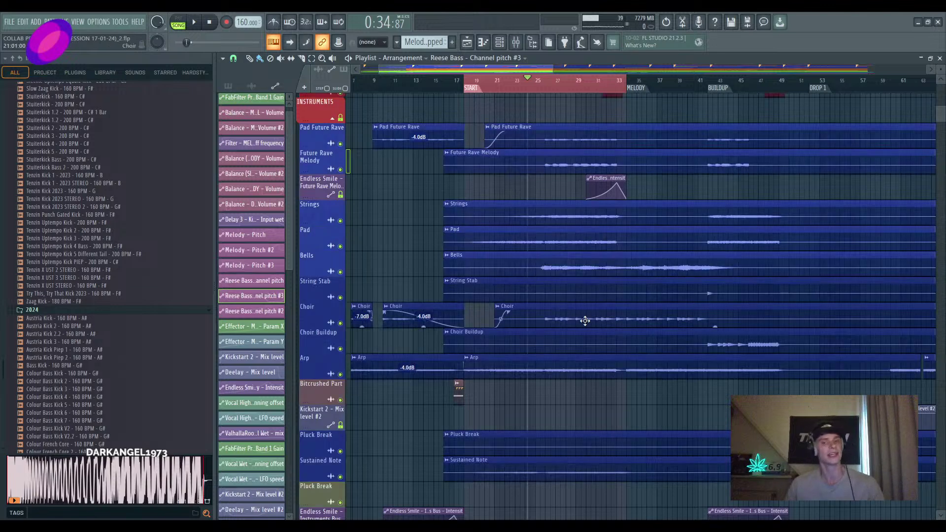
Examine the BASS, KICKS and INSTRUMENTS track groups and the TOP LEADS tracks across the START section
scroll(586, 325, "down", 5)
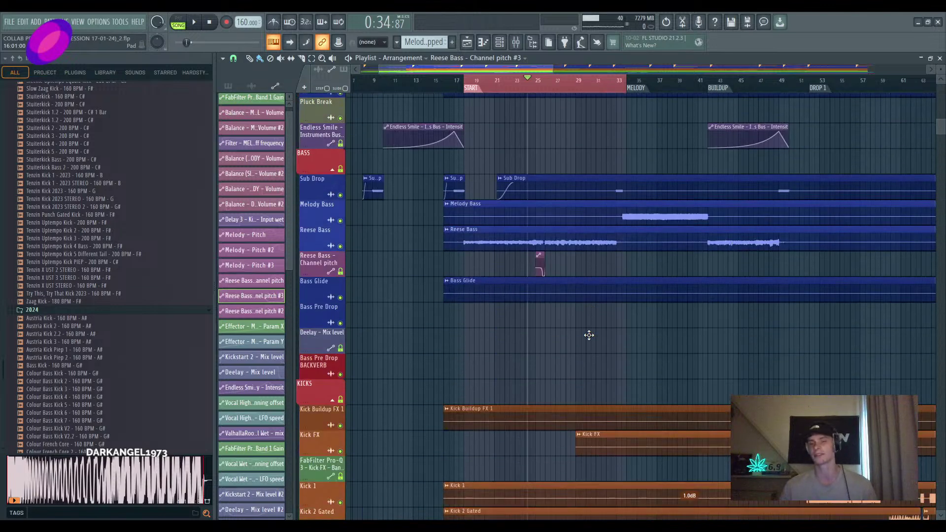
scroll(589, 335, "down", 1)
scroll(589, 335, "down", 7)
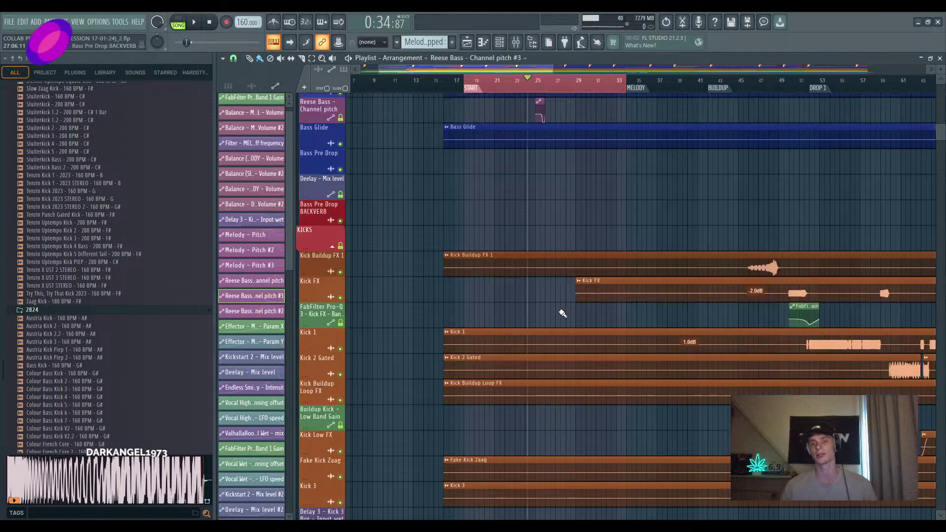
scroll(545, 267, "up", 10)
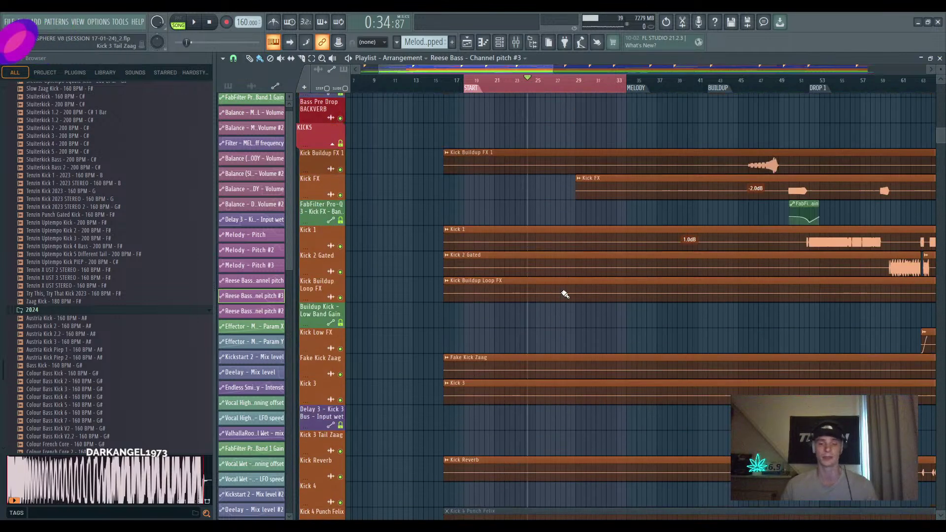
scroll(571, 303, "up", 8)
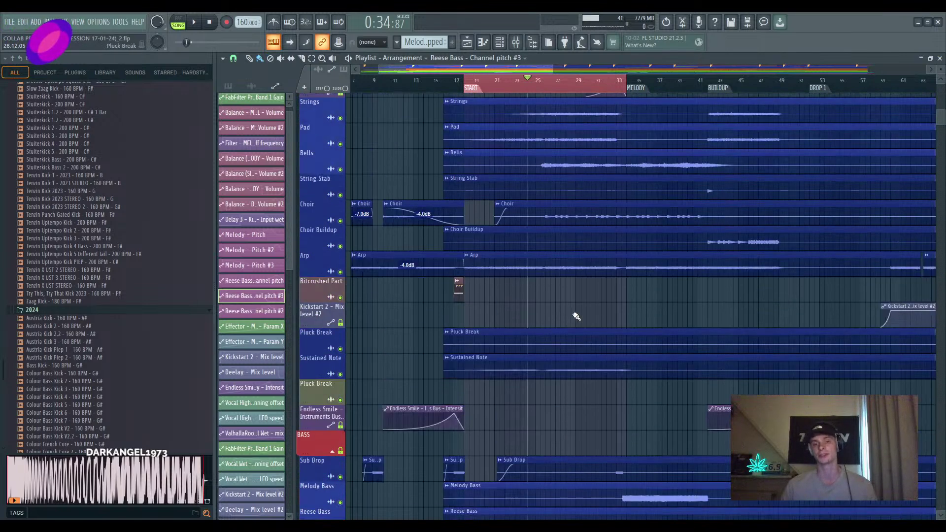
scroll(584, 317, "up", 6)
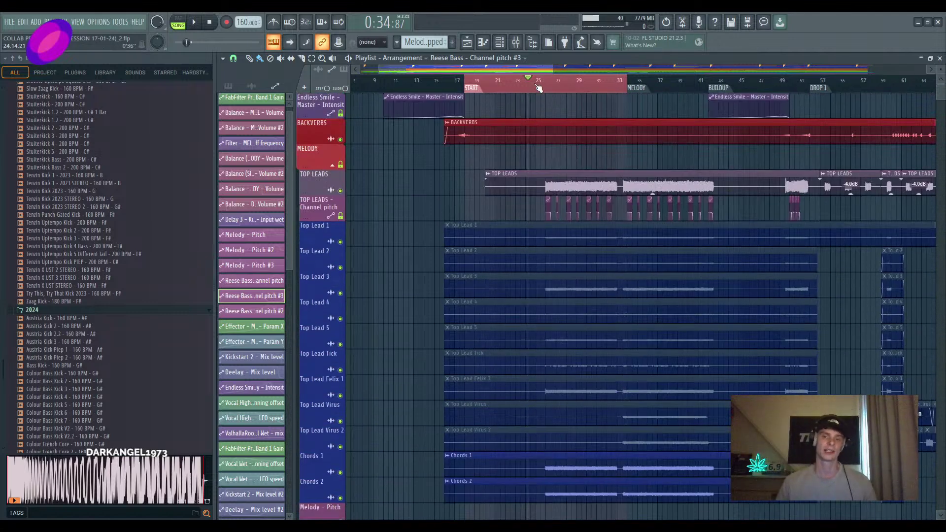
scroll(574, 229, "up", 2)
scroll(486, 158, "down", 3)
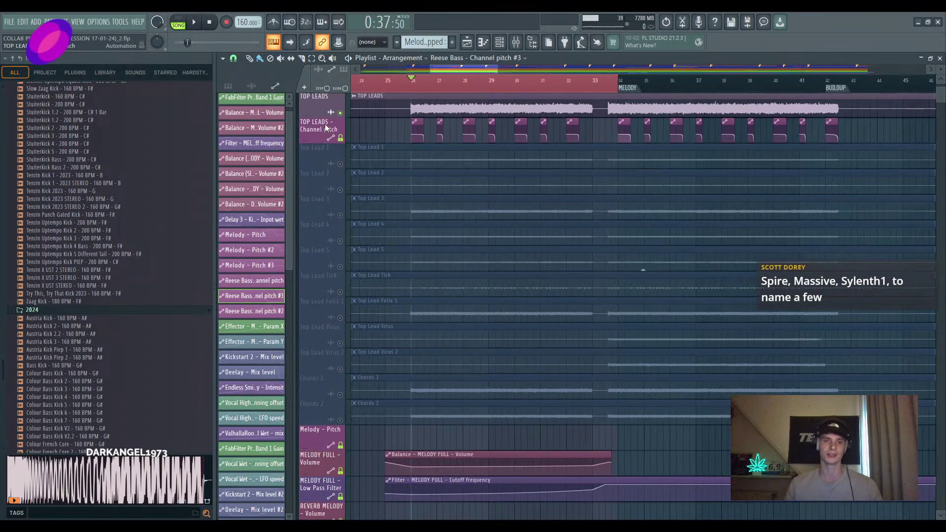
Turn off the TOP LEADS solo, select the TOP LEADS clip and look over the individual top lead layers
left_click(340, 113)
left_click(408, 107)
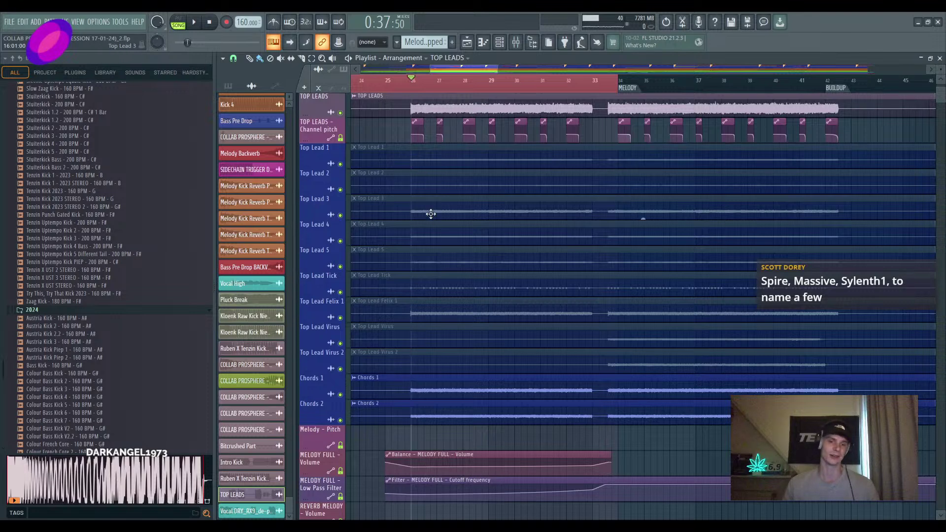
scroll(431, 213, "down", 8)
scroll(452, 205, "up", 9)
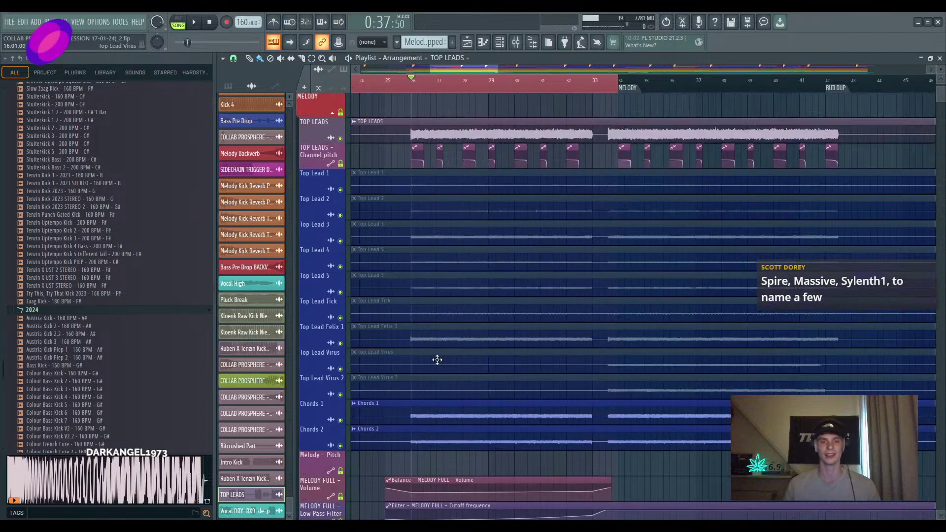
Isolate TOP LEADS, Chords 1 and Chords 2, play them from bar 26, jump to about bars 31 and 29, then stop
left_click(340, 420)
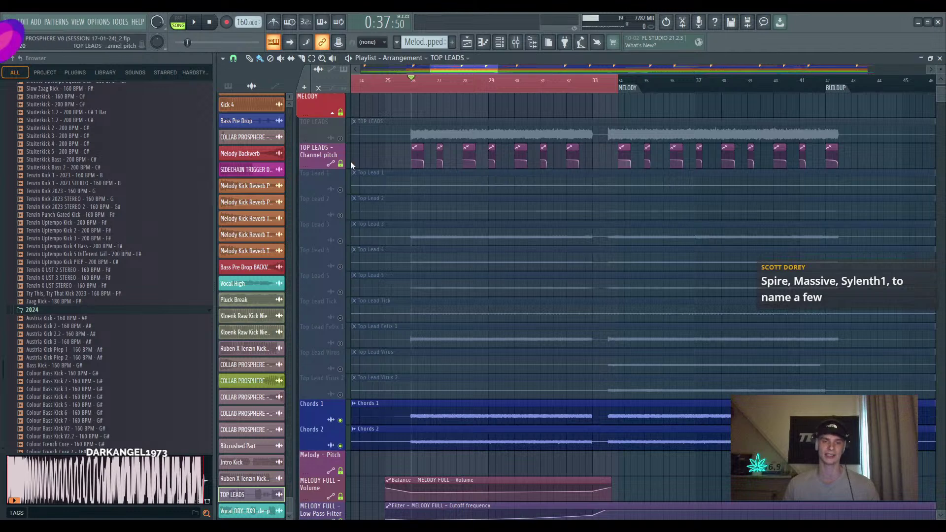
key("space")
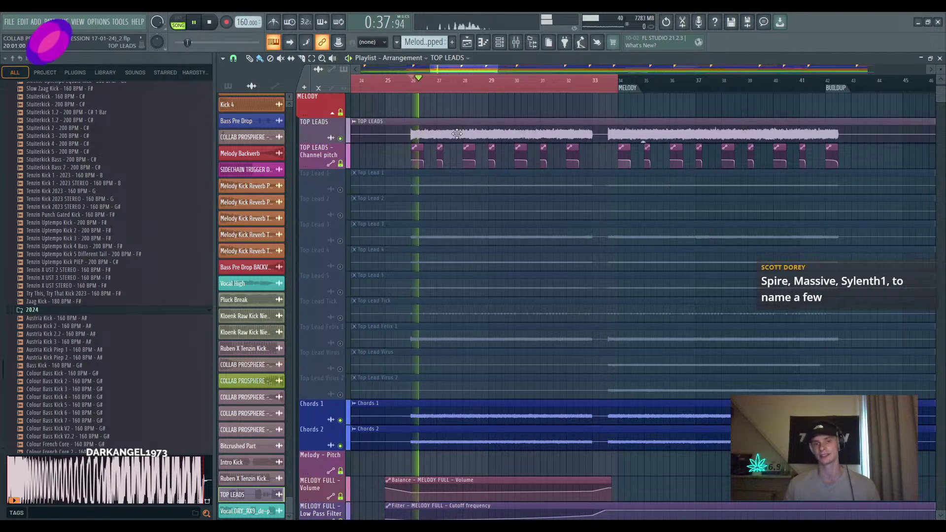
left_click(546, 79)
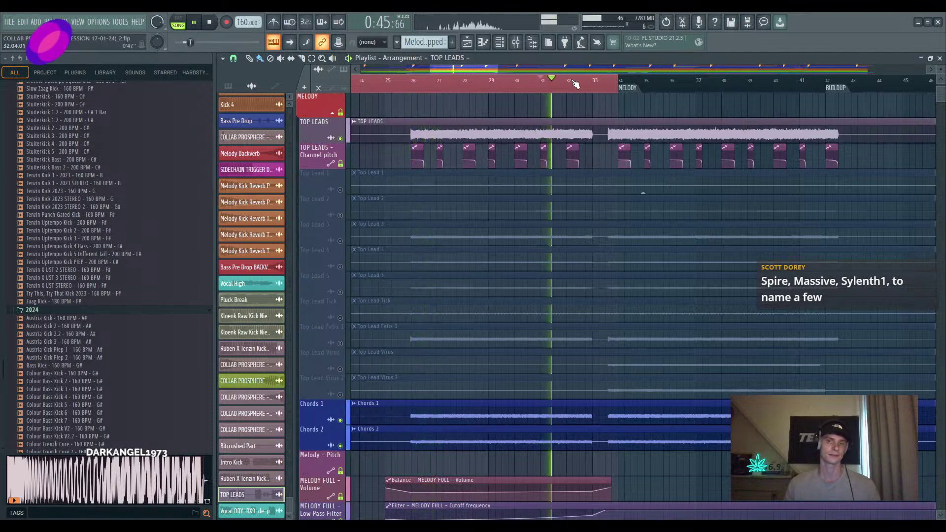
left_click(497, 81)
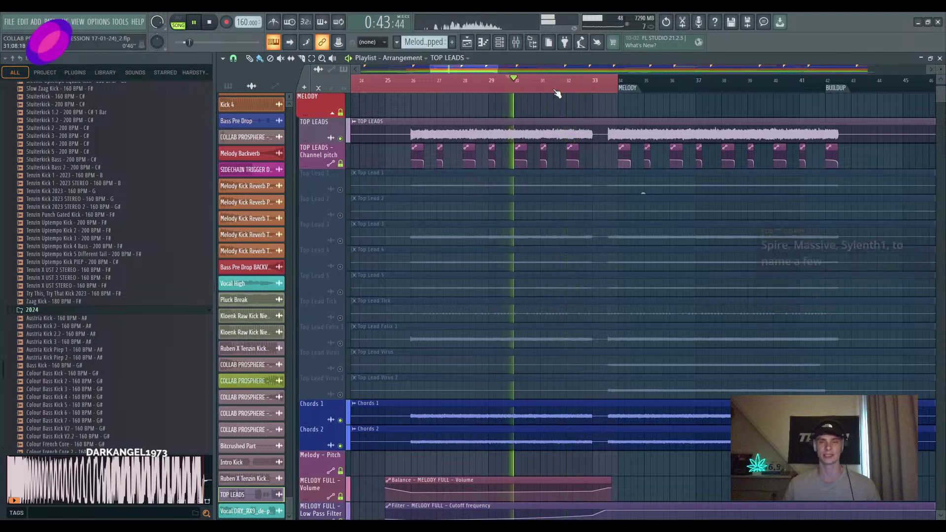
scroll(562, 175, "up", 1)
scroll(541, 182, "right", 3)
scroll(507, 191, "down", 2)
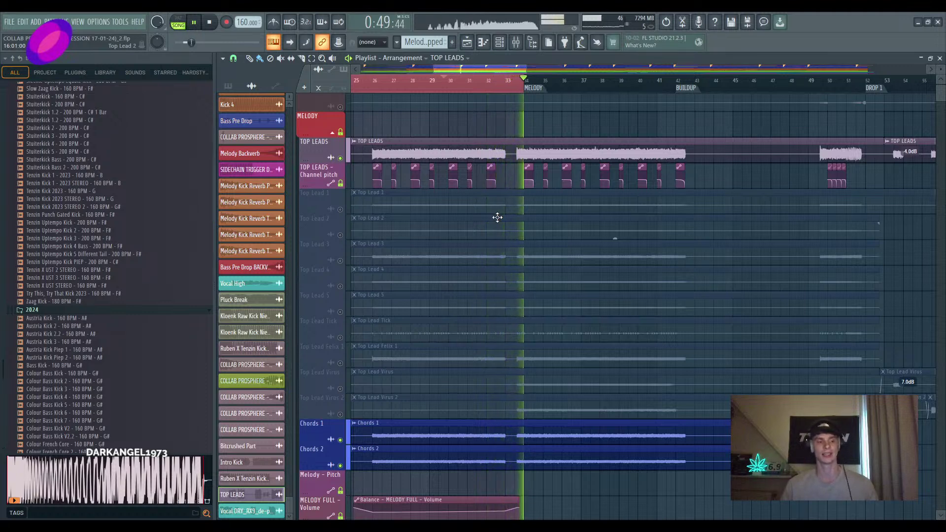
key("space")
Restore all playlist tracks from the isolated melody layers and set the song position to bar 26
scroll(496, 218, "down", 2)
scroll(425, 204, "up", 2)
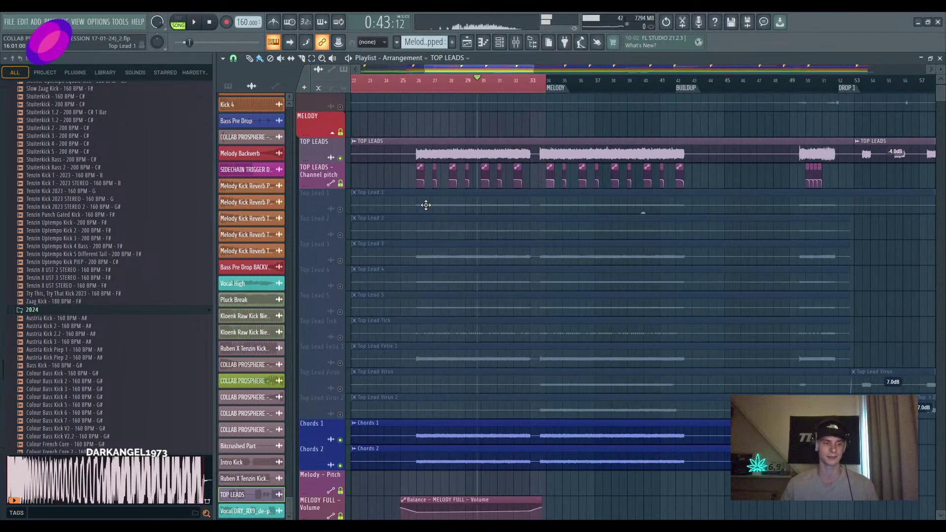
left_click_drag(426, 204, 452, 213)
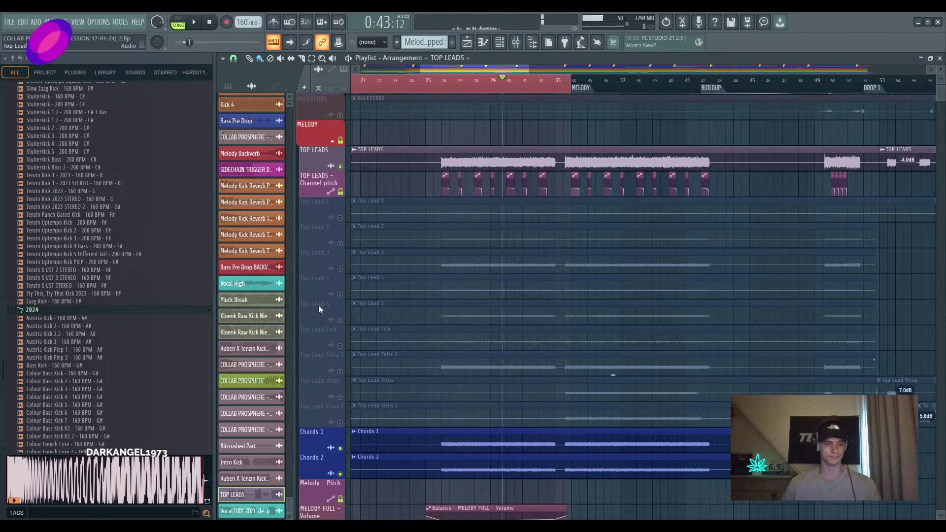
left_click(340, 167, "ctrl")
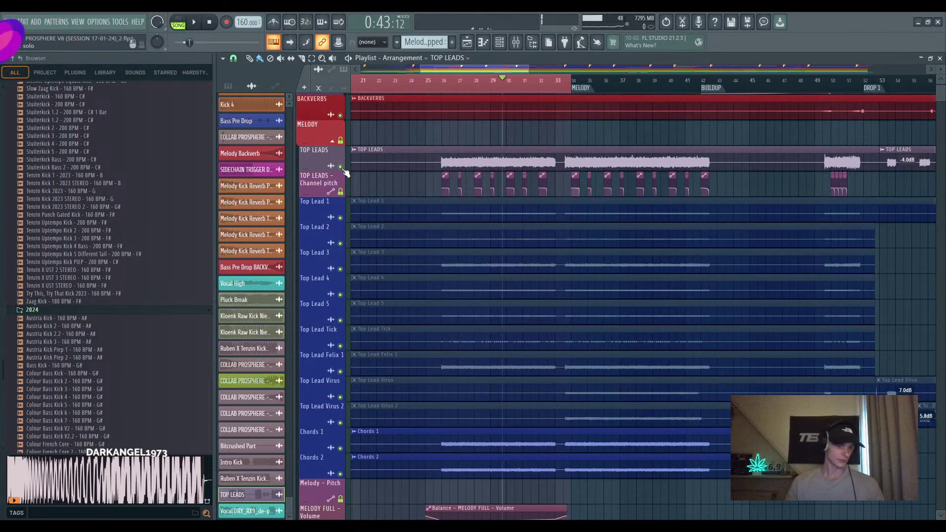
left_click(444, 83)
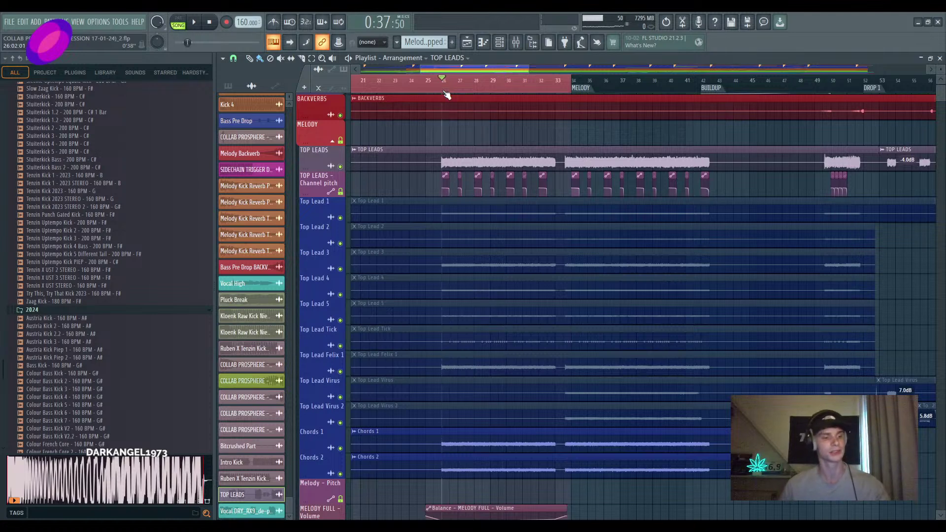
Review how the melody layers and the INSTRUMENTS tracks line up from START to BUILDUP
scroll(524, 212, "down", 4, "ctrl")
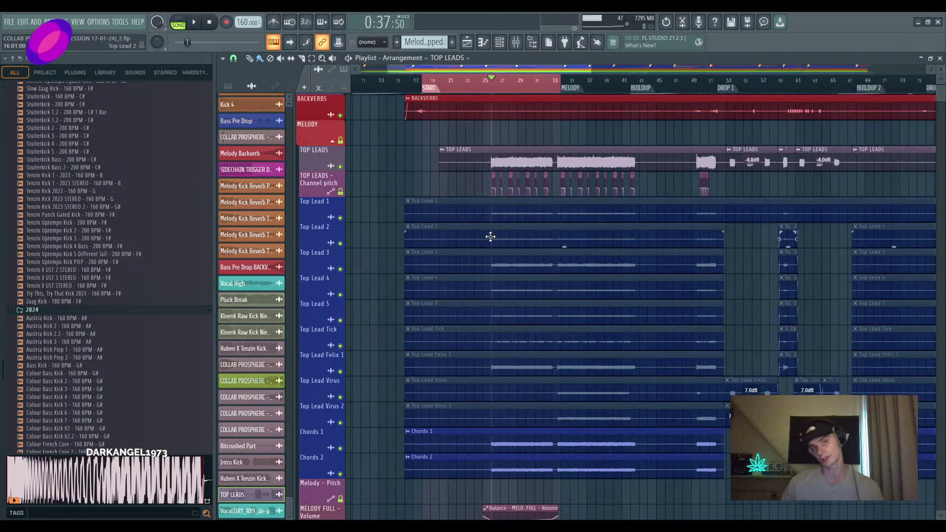
scroll(479, 213, "down", 1)
scroll(497, 259, "up", 2)
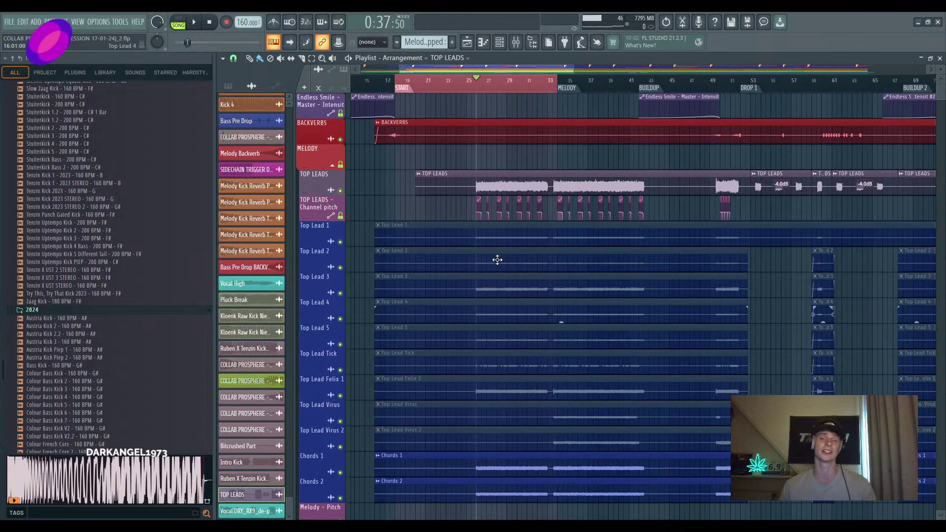
scroll(496, 259, "down", 20)
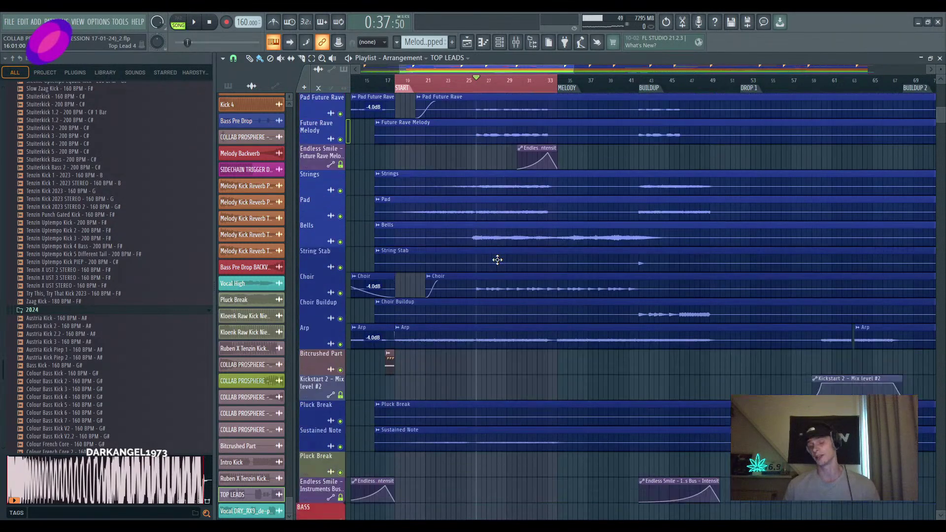
scroll(497, 260, "down", 1)
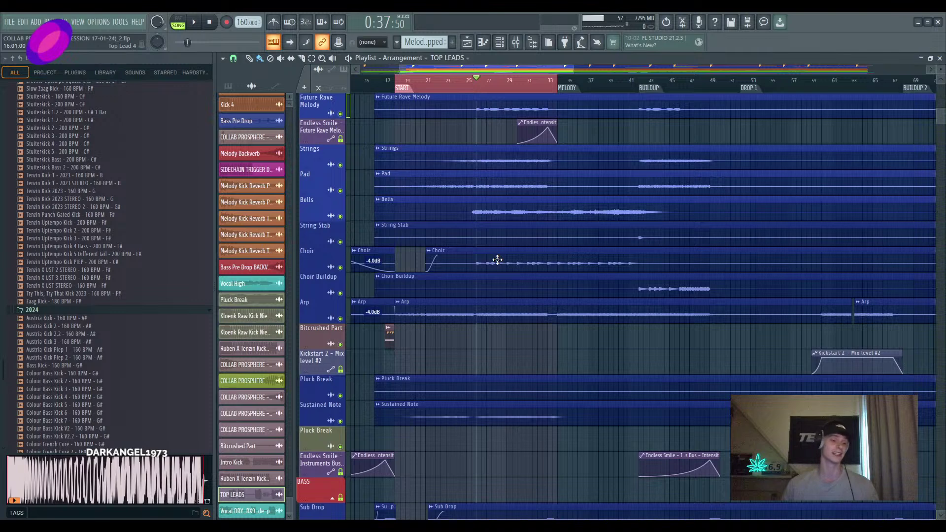
scroll(496, 259, "up", 4)
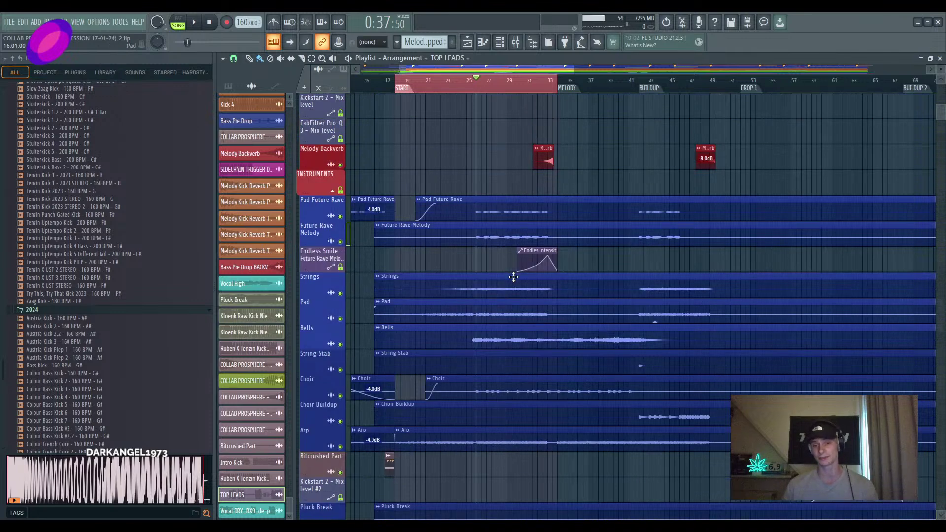
Open the channel rack, look through its channels down to the end of the list, and close it again
scroll(514, 277, "up", 4)
scroll(513, 277, "up", 1)
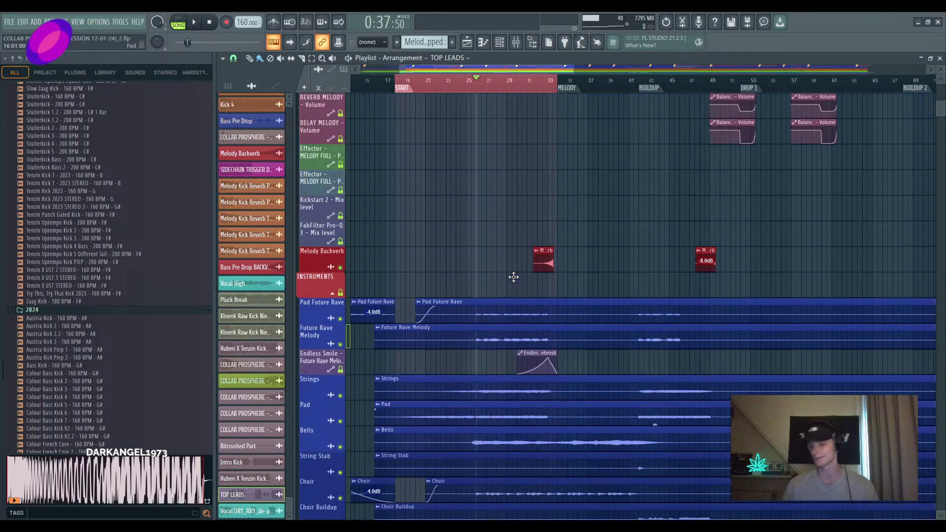
scroll(513, 277, "up", 2)
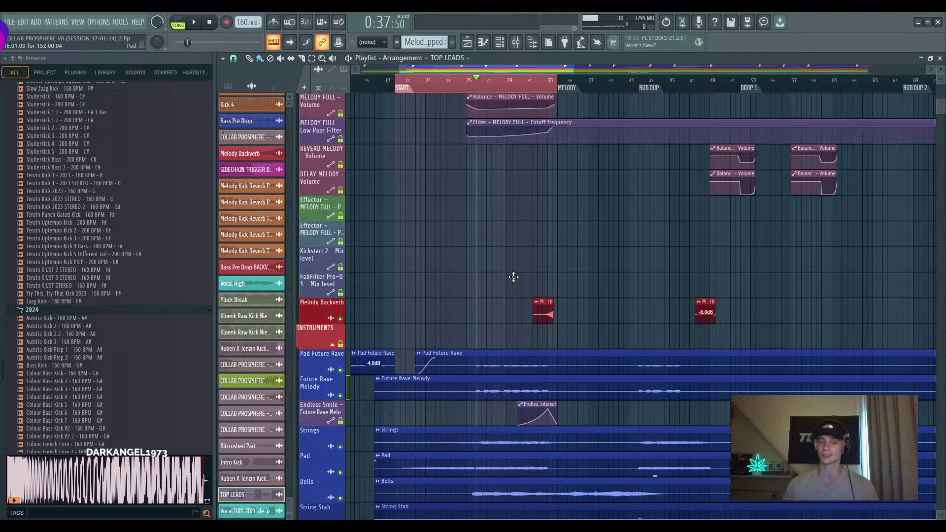
scroll(513, 277, "up", 1)
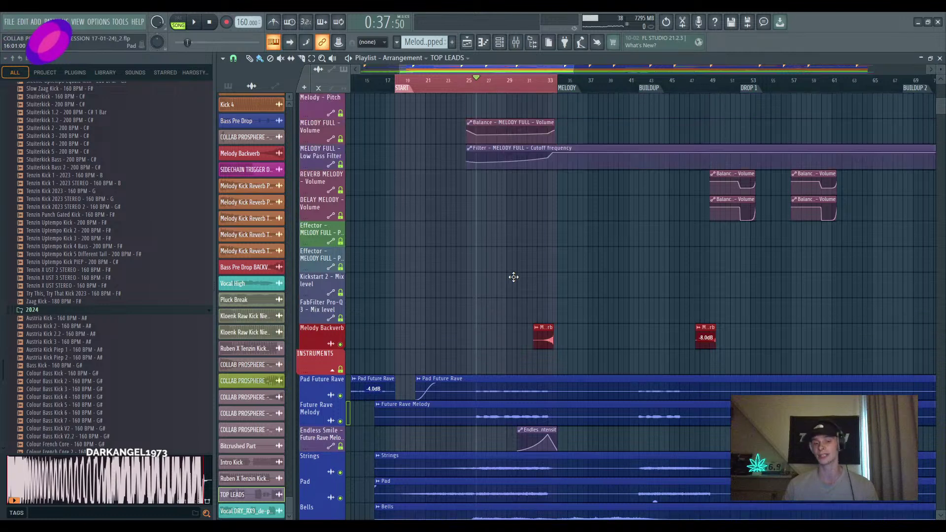
left_click(498, 42)
scroll(607, 317, "down", 5)
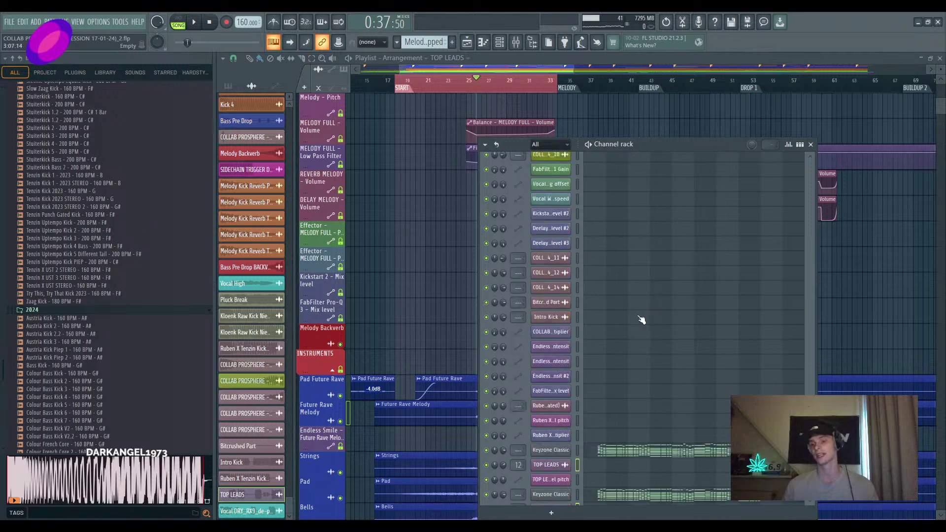
scroll(641, 321, "down", 3)
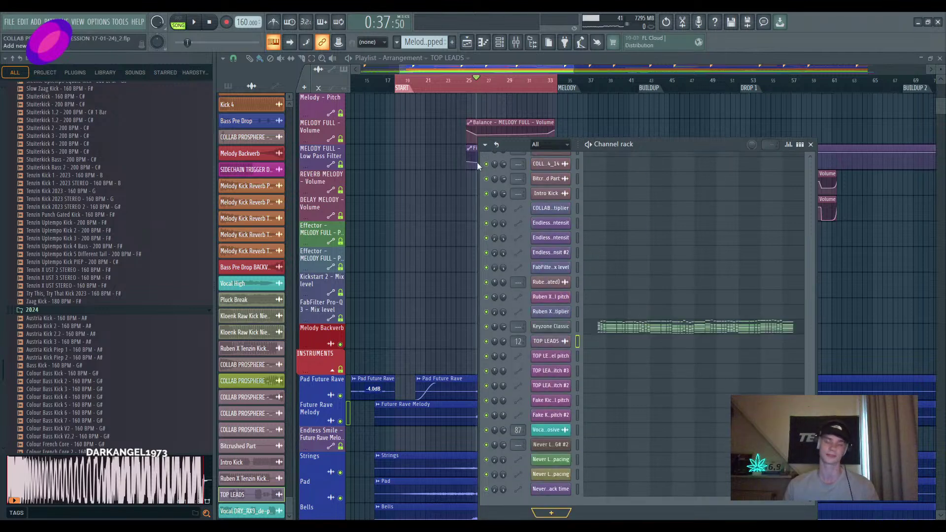
left_click(811, 145)
Clear the START section's time selection and set the song position to bar 33, just before the MELODY marker
scroll(626, 253, "down", 3, "ctrl")
scroll(586, 291, "up", 5)
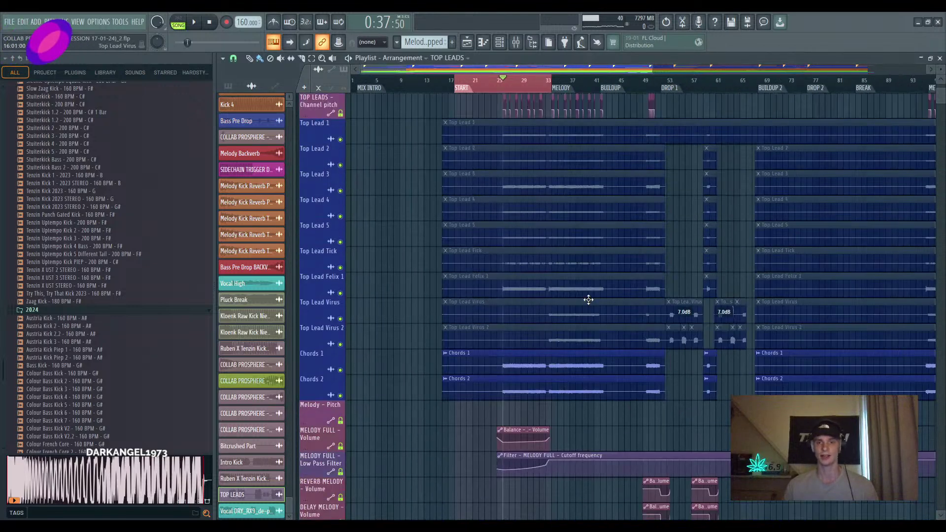
scroll(589, 299, "up", 4)
scroll(589, 299, "up", 2, "ctrl")
left_click_drag(588, 300, 559, 308)
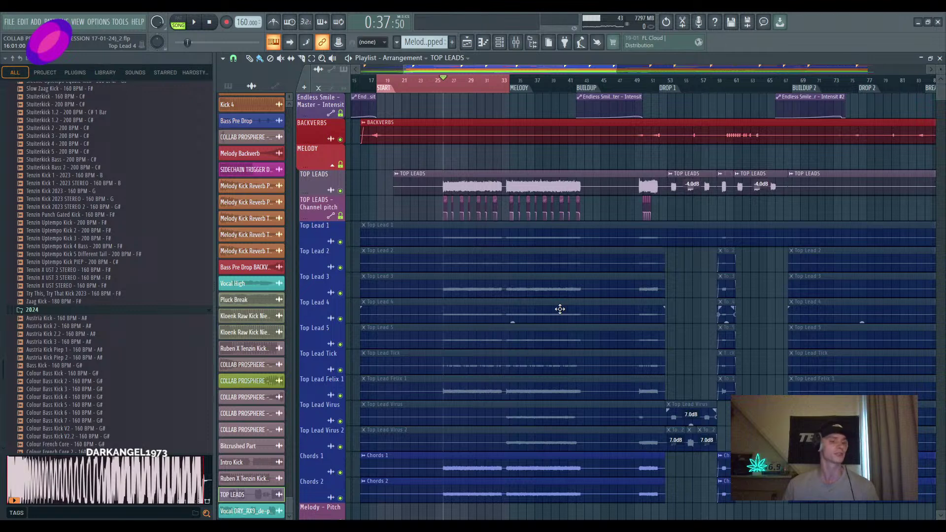
scroll(536, 296, "down", 3, "ctrl")
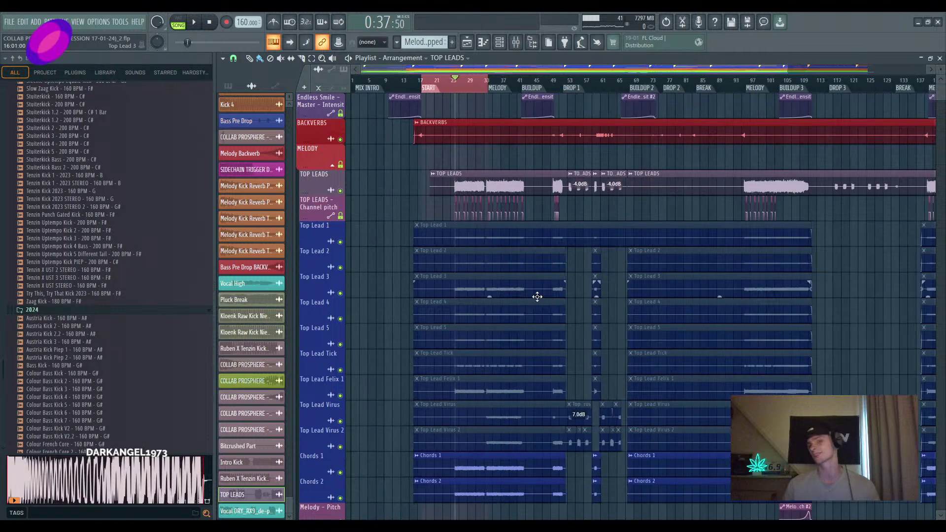
left_click(481, 90)
left_click(489, 87)
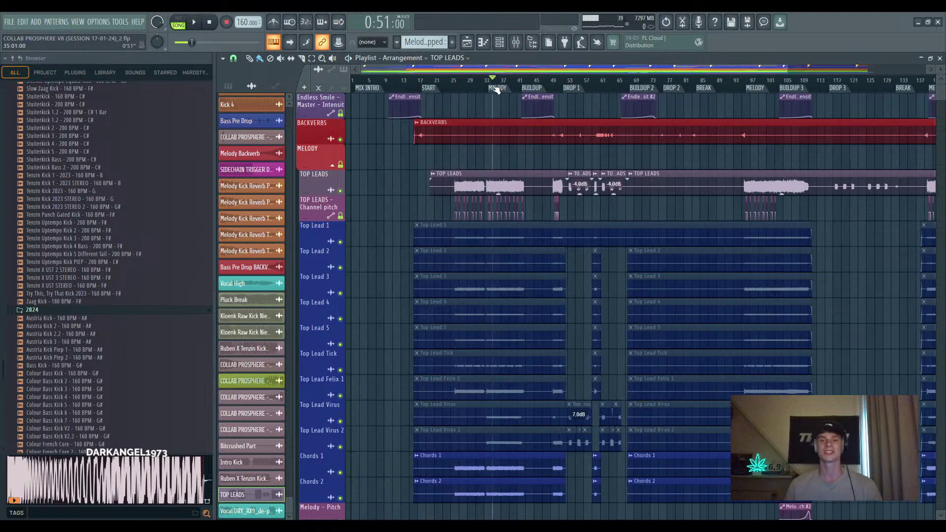
left_click(486, 86)
scroll(492, 222, "up", 5, "ctrl")
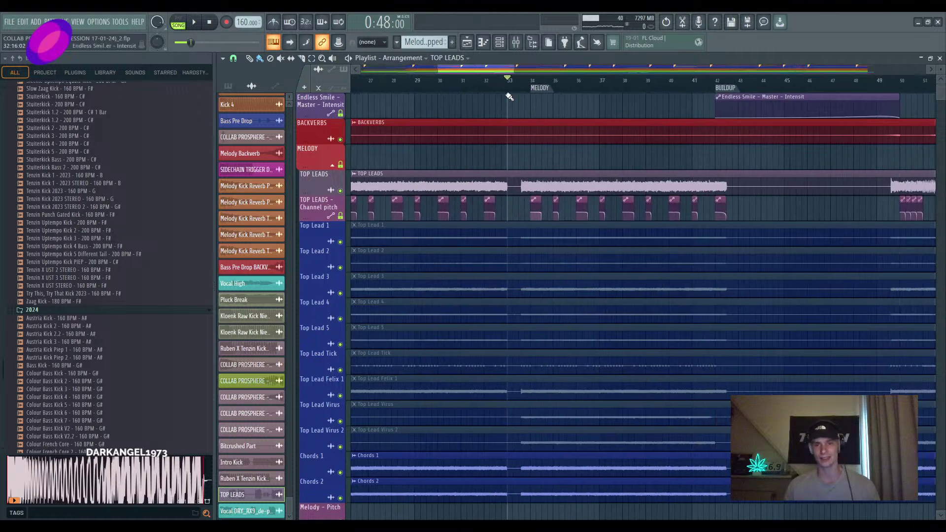
Solo the Melody Backverb track, play it from about bar 32.5 through the clip before MELODY, and stop
scroll(496, 258, "down", 3)
scroll(497, 258, "down", 5)
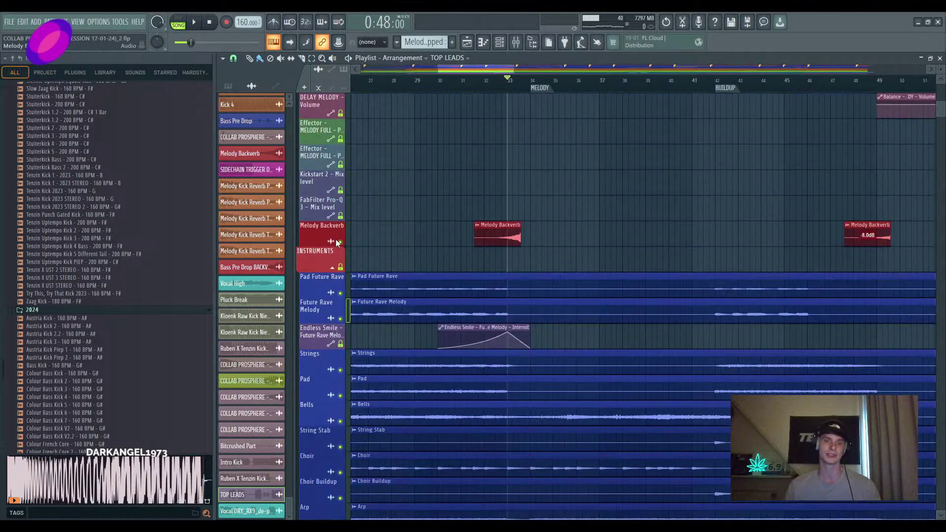
left_click(338, 242)
left_click(495, 84)
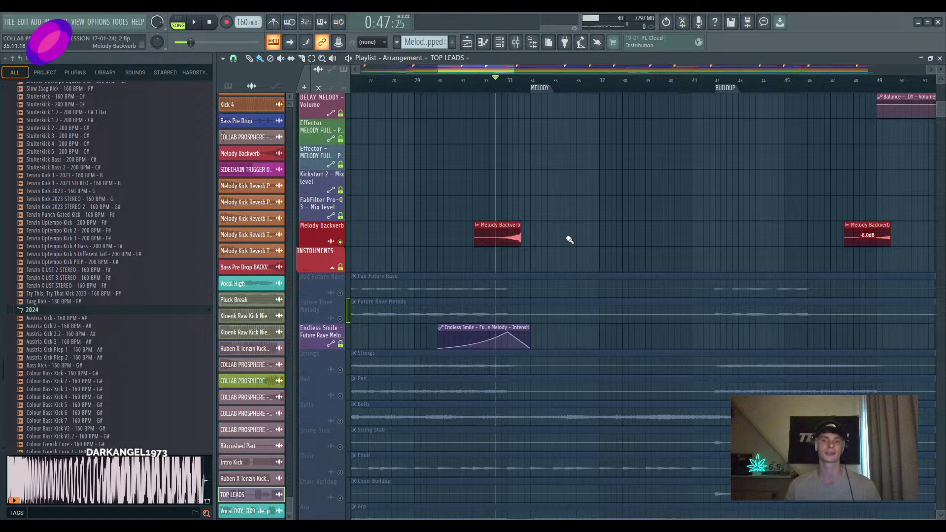
scroll(551, 261, "down", 2)
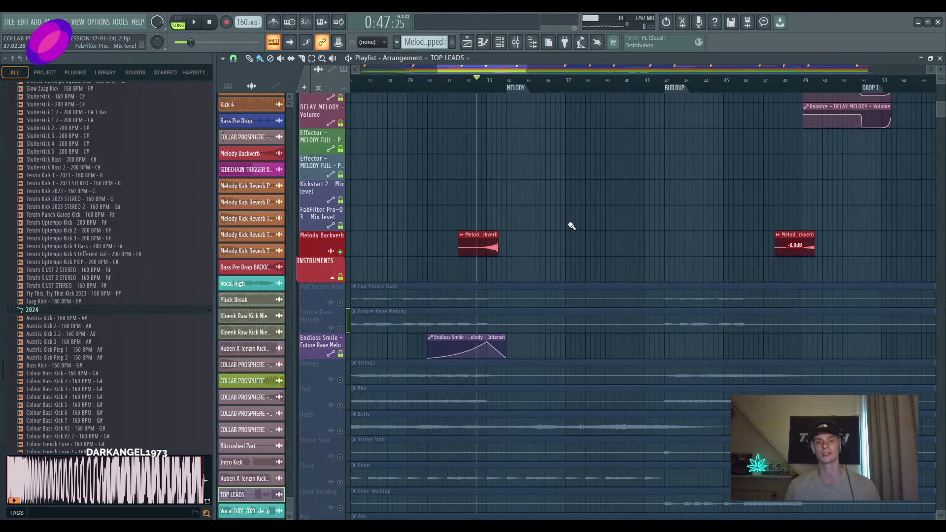
key("space")
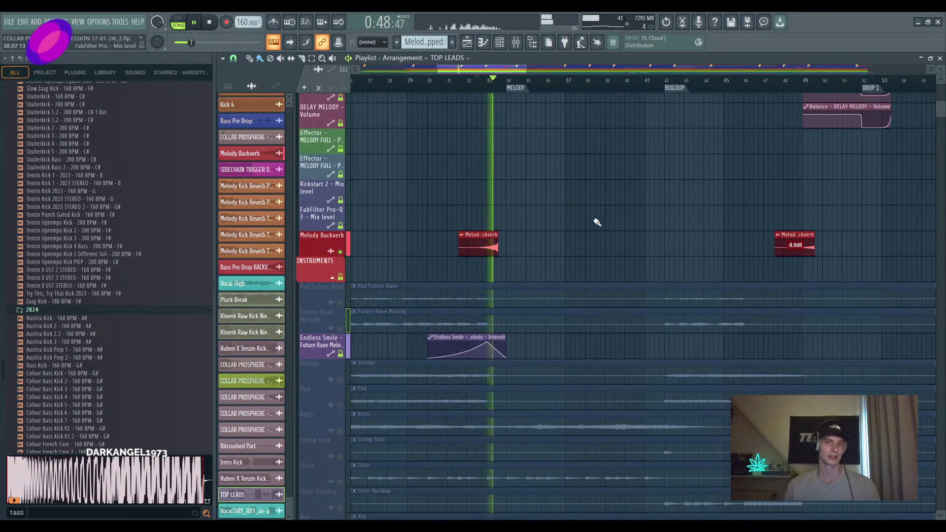
key("space")
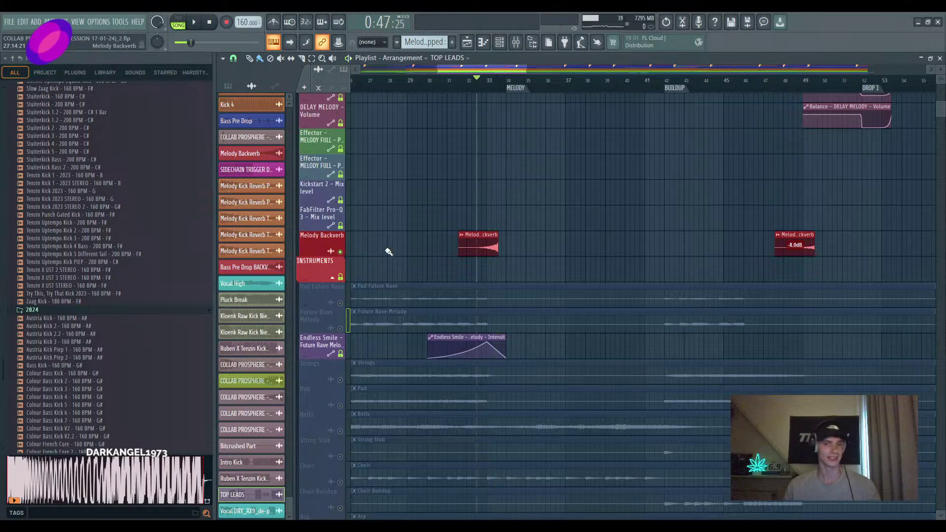
Set the song position to the end of the Melody Backverb clip before MELODY and turn off the track's solo
scroll(506, 249, "up", 3)
scroll(553, 253, "down", 1)
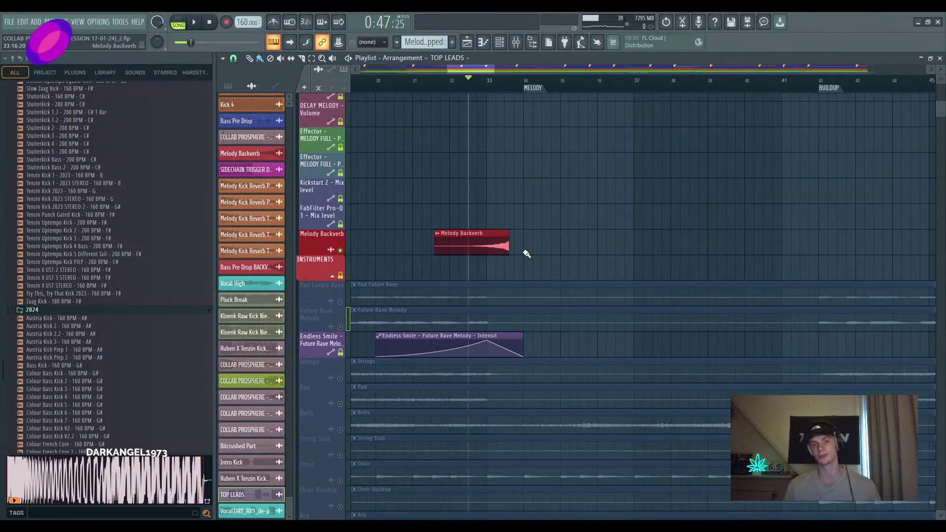
scroll(522, 249, "up", 2)
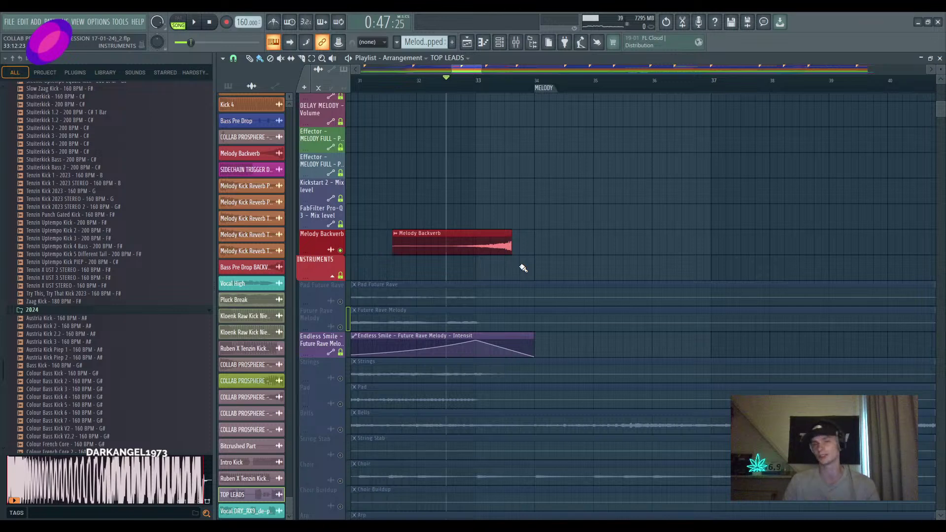
left_click(513, 84)
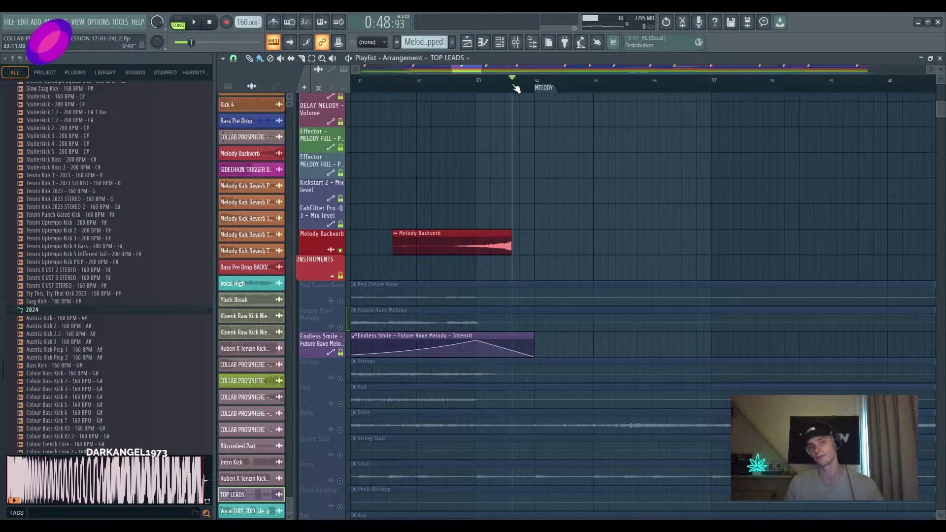
scroll(526, 218, "up", 2)
scroll(458, 274, "down", 2)
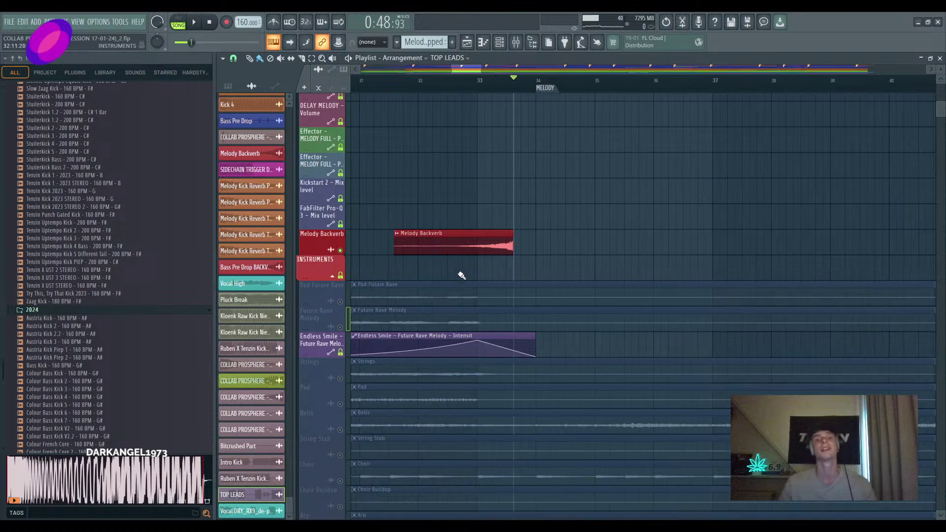
scroll(497, 264, "down", 1)
scroll(532, 296, "up", 3)
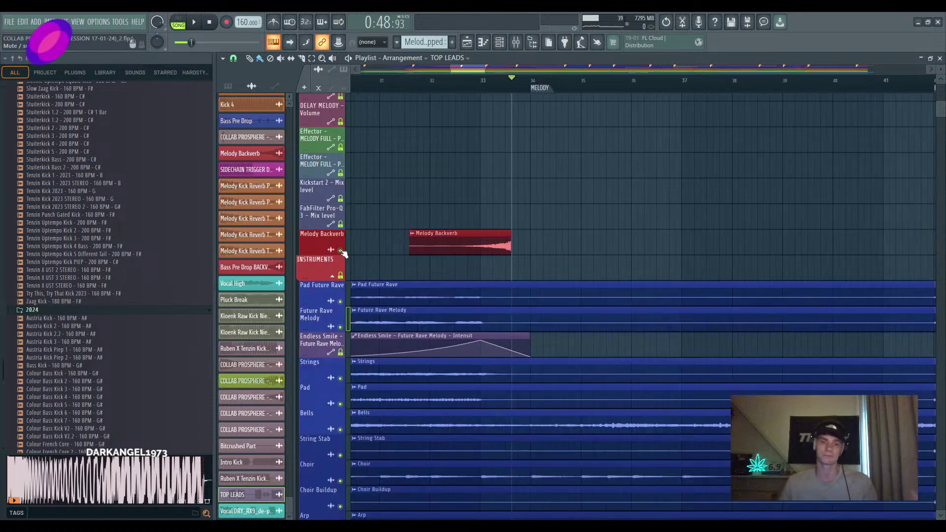
Examine how the top leads, chords, instruments and bass tracks line up around the MELODY marker
scroll(557, 345, "up", 2)
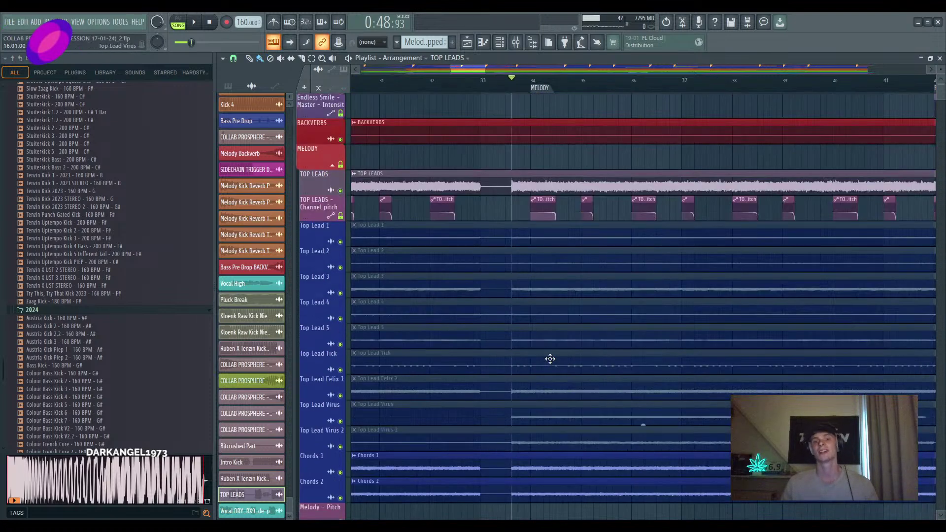
scroll(549, 358, "down", 4)
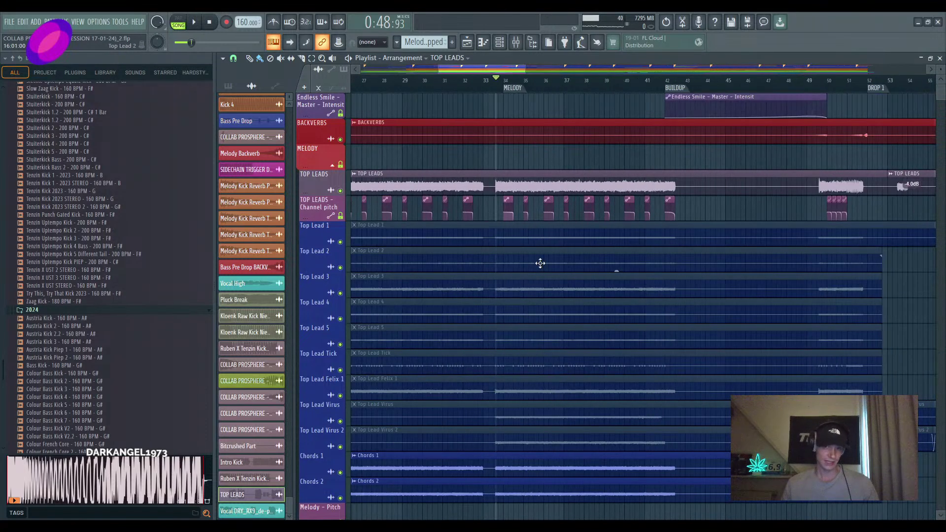
scroll(531, 246, "up", 2)
scroll(499, 242, "down", 1)
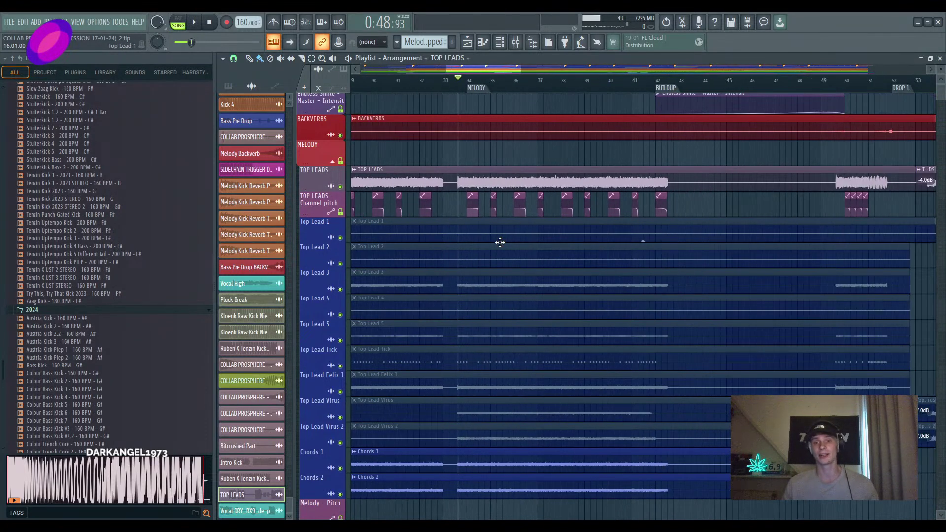
scroll(499, 242, "down", 10)
scroll(499, 241, "up", 10)
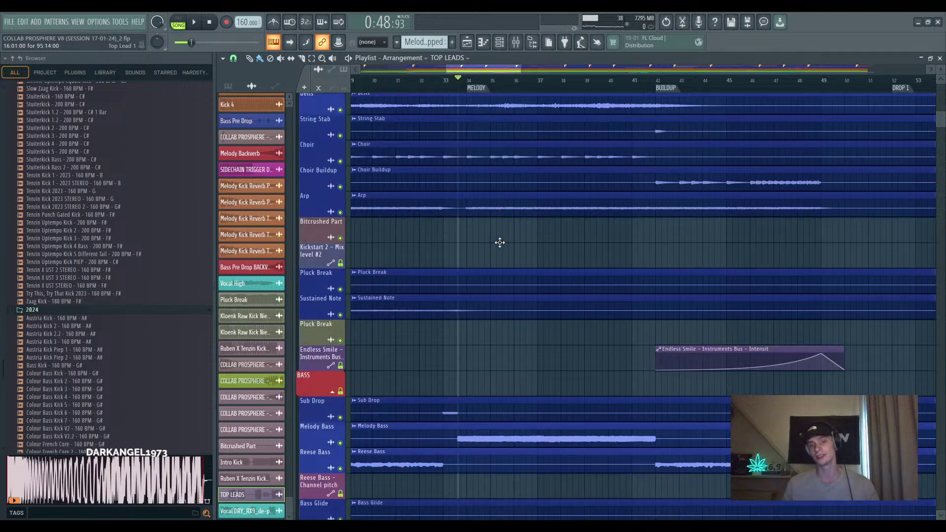
scroll(508, 258, "up", 4)
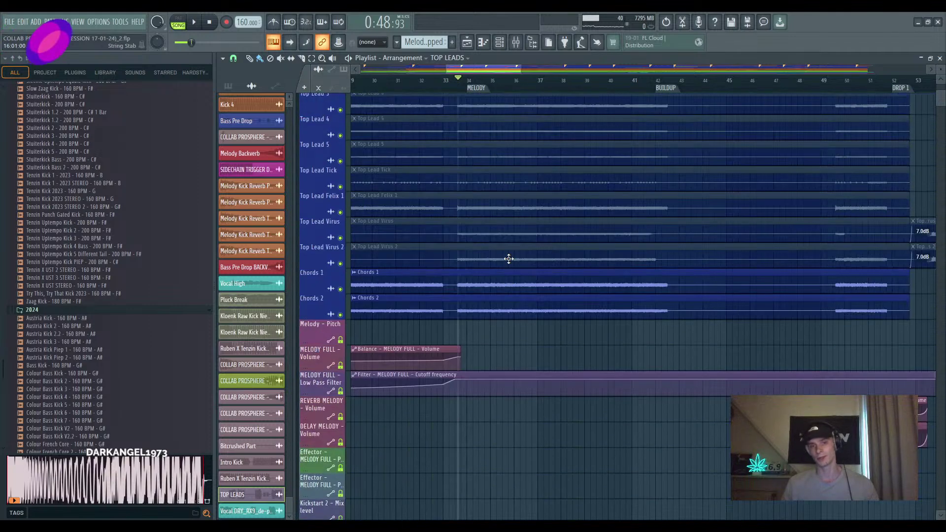
scroll(508, 259, "down", 15)
scroll(508, 259, "down", 4)
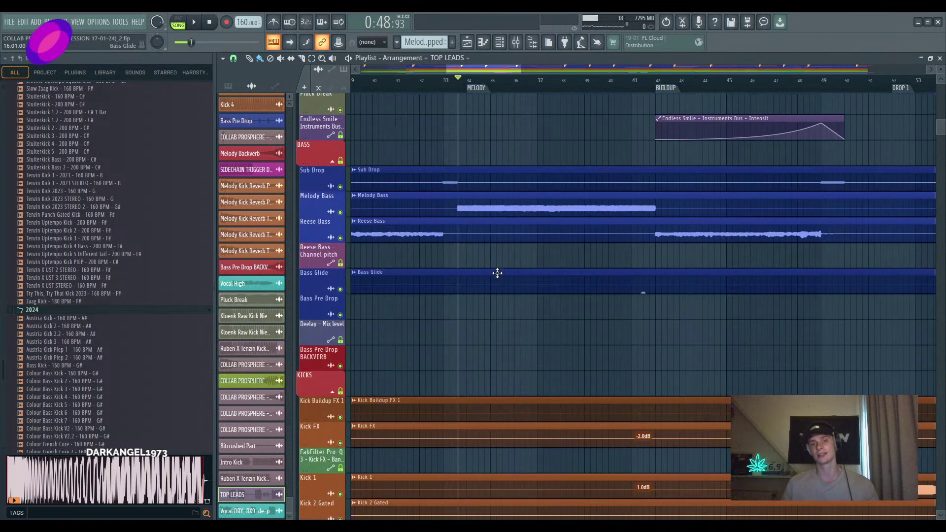
scroll(496, 270, "up", 3)
left_click_drag(485, 258, 535, 261)
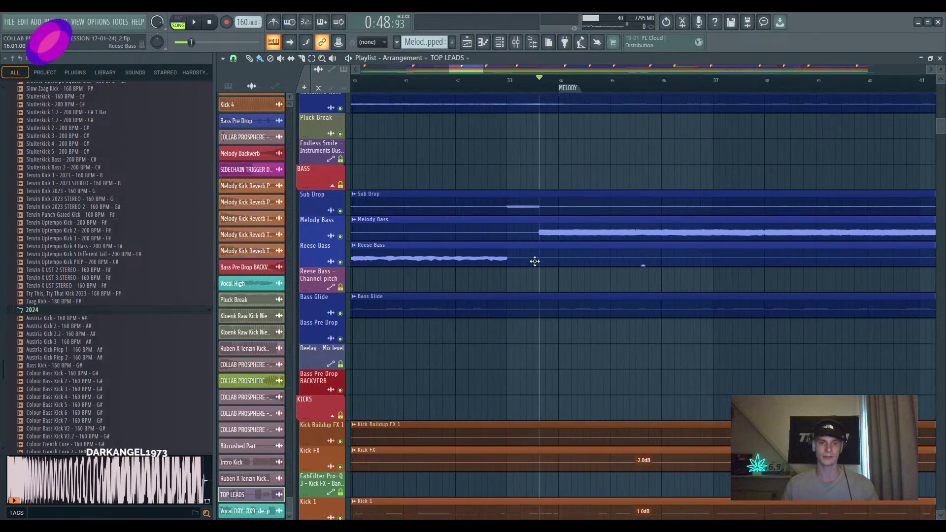
Solo the Melody Bass track, play it from just past the MELODY marker, and stop
left_click(379, 84)
scroll(500, 213, "down", 3)
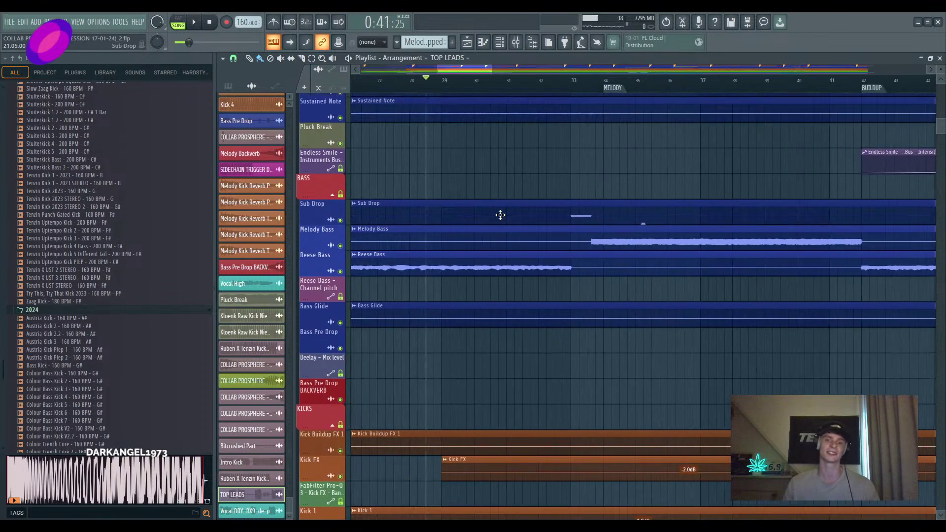
left_click(398, 82)
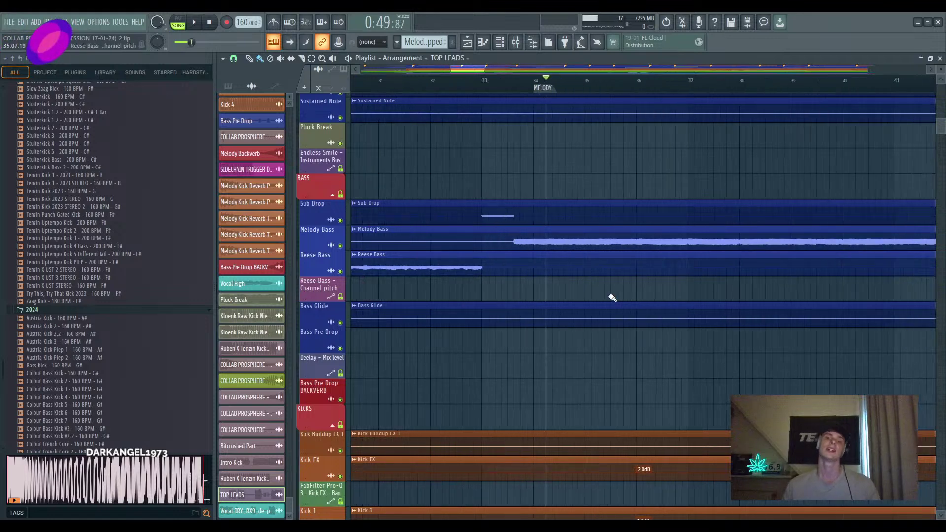
scroll(591, 298, "up", 1)
scroll(515, 309, "down", 3, "ctrl")
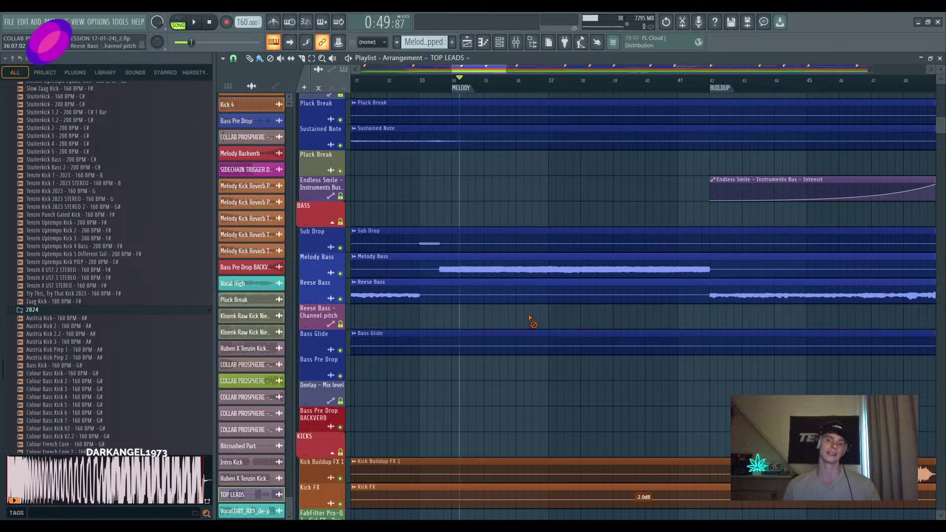
left_click(340, 273, "ctrl")
key("space")
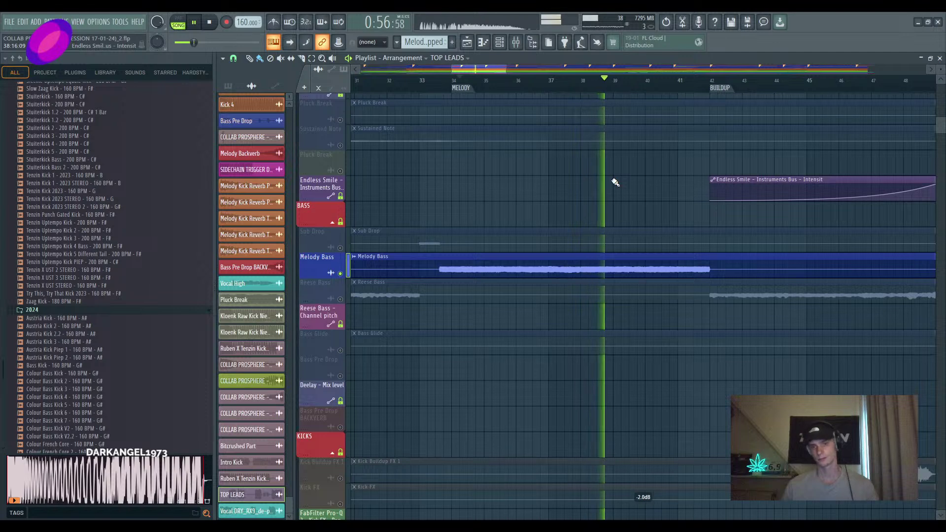
key("space")
Turn off the Melody Bass solo, mute that track, and play the arrangement from the MELODY marker at bar 34
scroll(615, 182, "down", 3)
scroll(589, 220, "up", 2)
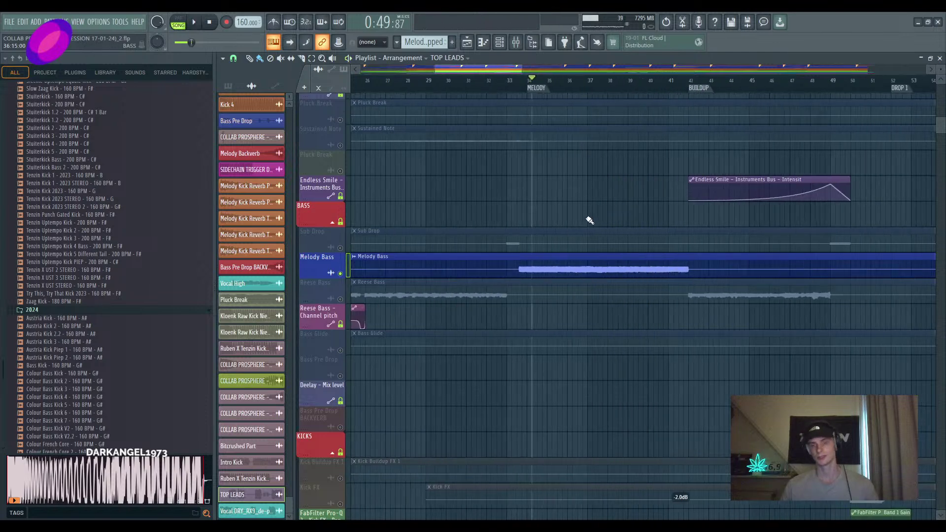
left_click(341, 249, "ctrl")
left_click(344, 274)
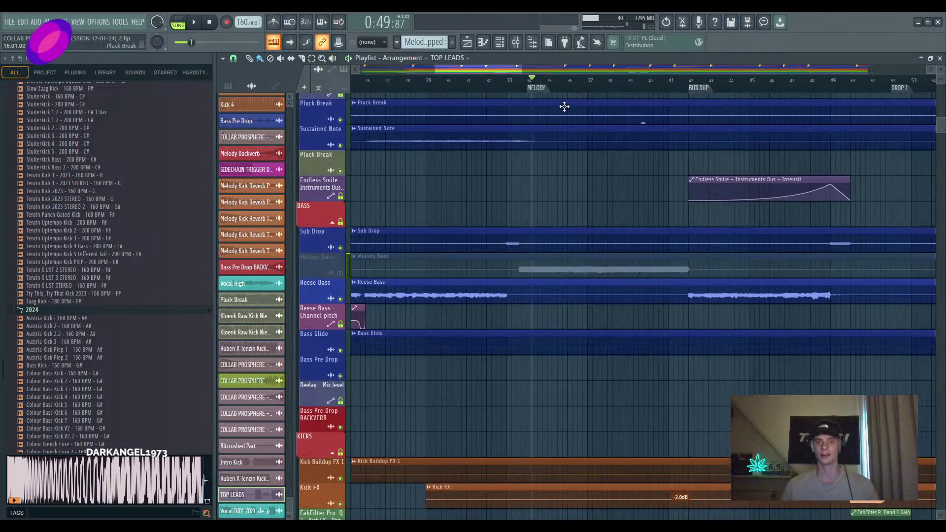
left_click_drag(531, 81, 527, 81)
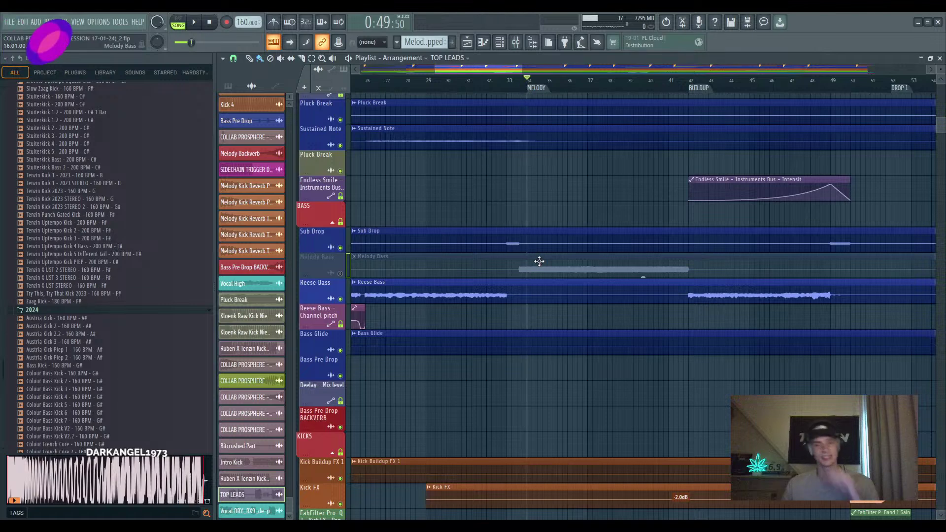
key("space")
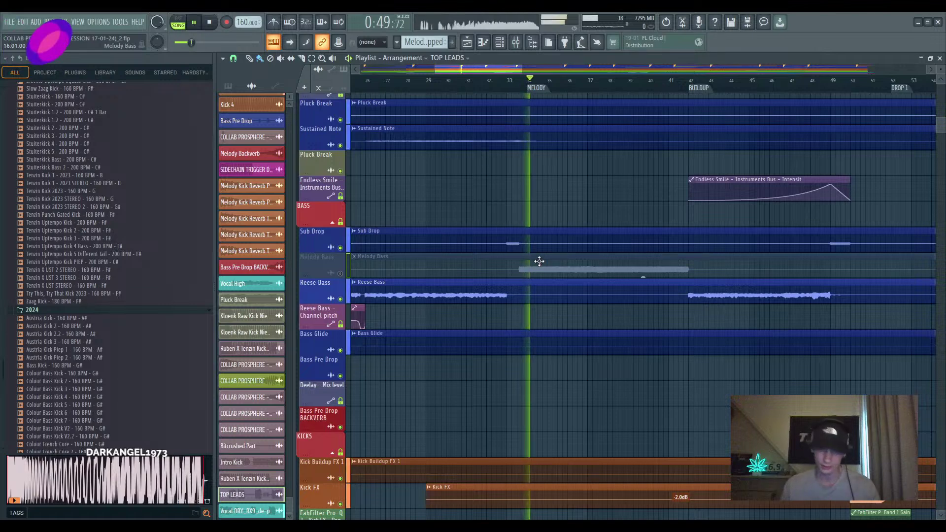
Unmute the Melody Bass track, play the arrangement from the MELODY marker with it included, and stop
key("space")
left_click(340, 273)
key("space")
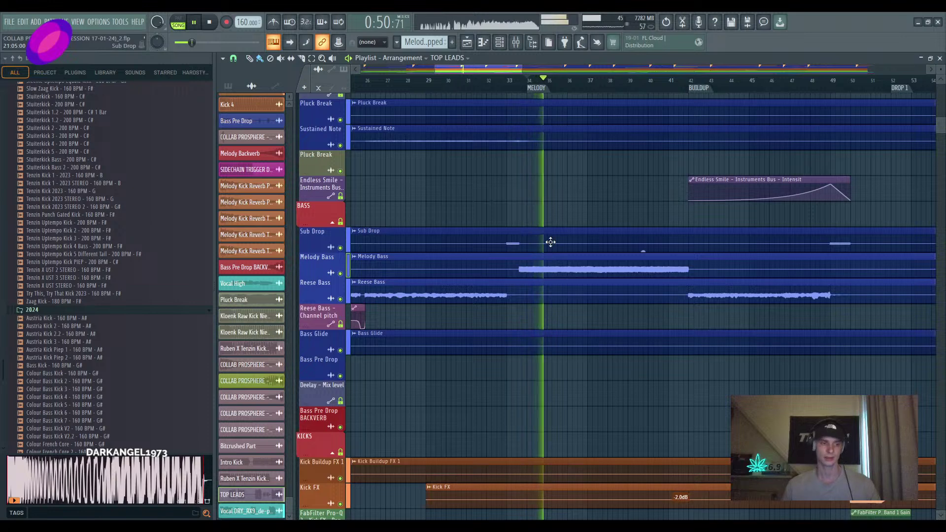
scroll(554, 241, "down", 2)
scroll(554, 241, "right", 2)
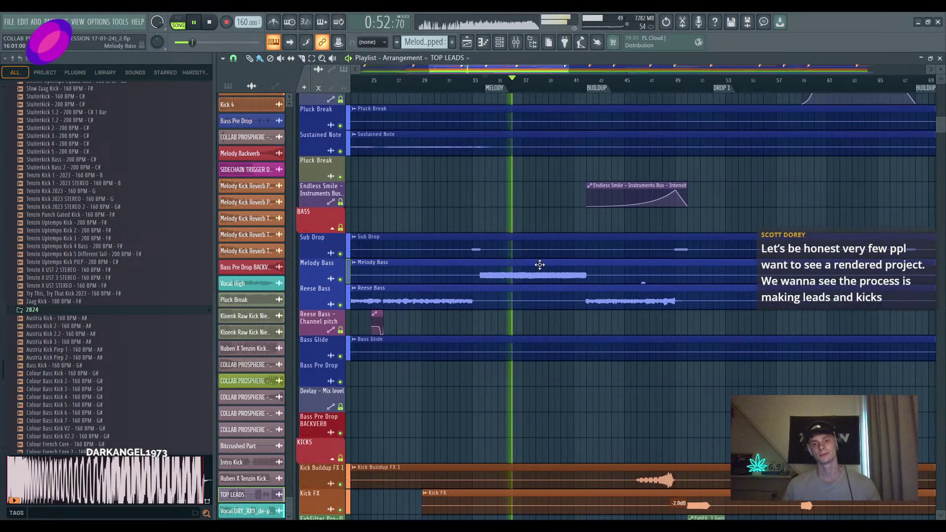
scroll(542, 264, "up", 5)
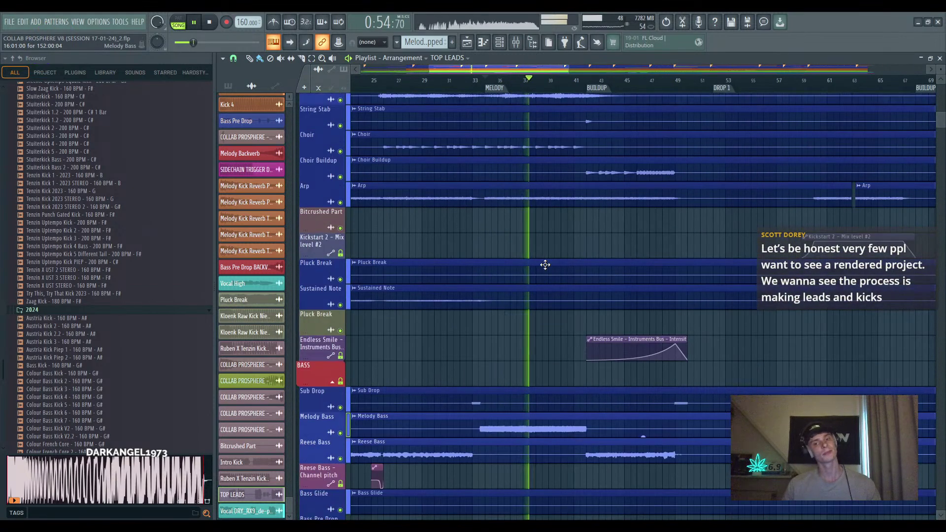
scroll(545, 264, "up", 10)
key("space")
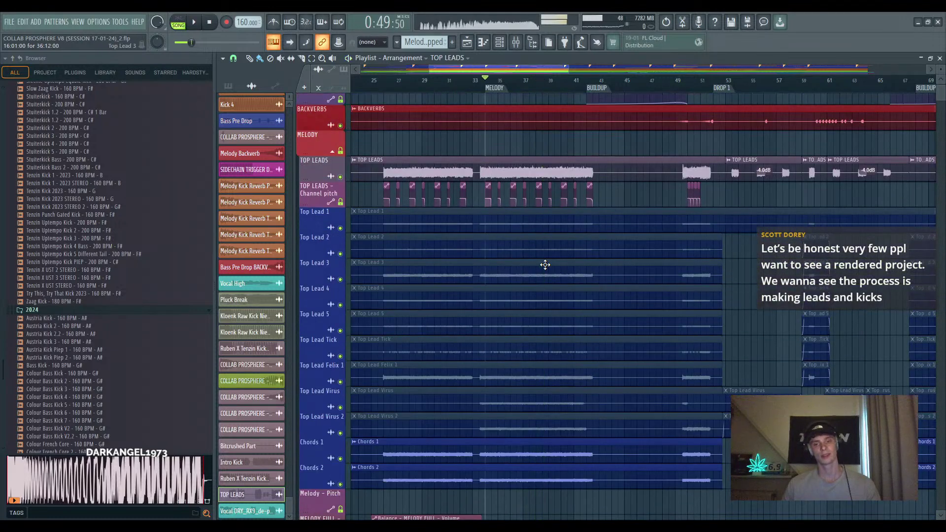
Move the song position back to bar 33, just before the MELODY marker
scroll(545, 265, "up", 4)
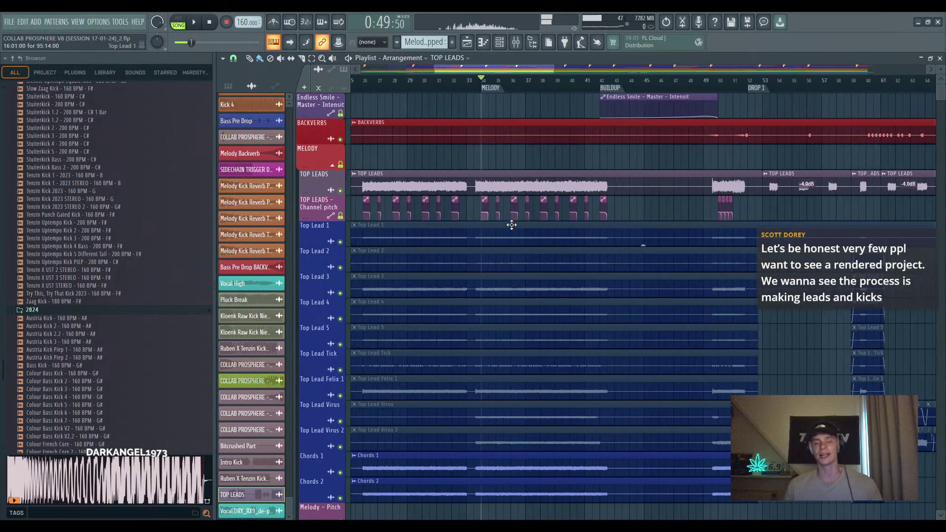
left_click(454, 85)
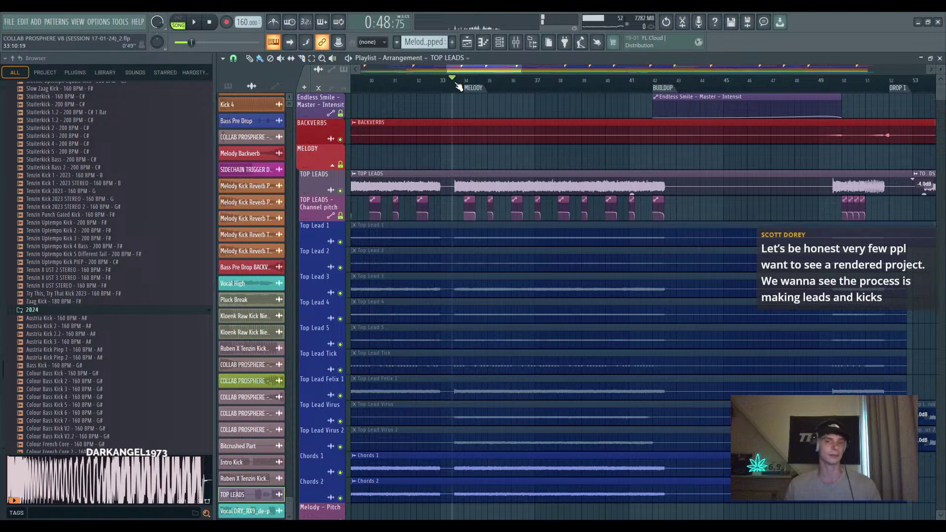
left_click_drag(458, 86, 440, 84)
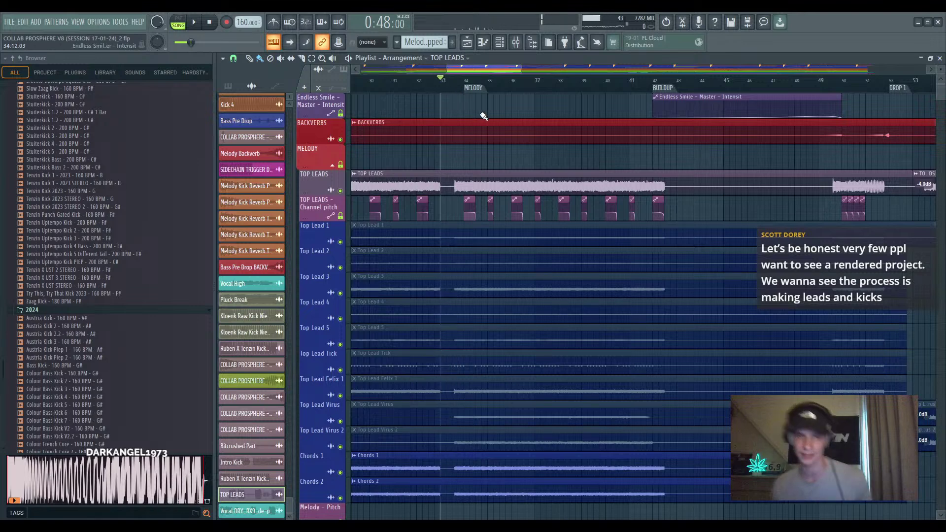
Examine the top lead and chord layers and the TOP LEADS channel pitch automation between the MELODY and BUILDUP markers
scroll(490, 159, "down", 3)
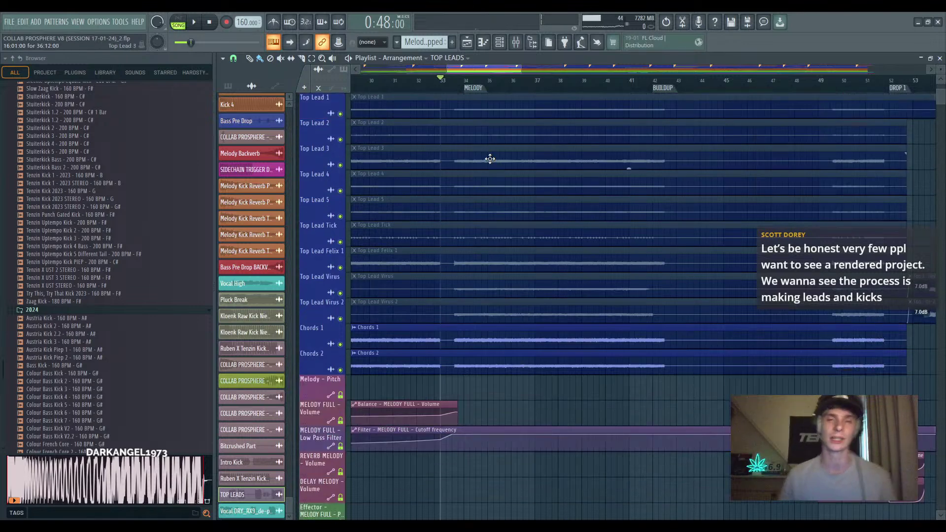
scroll(490, 159, "up", 3)
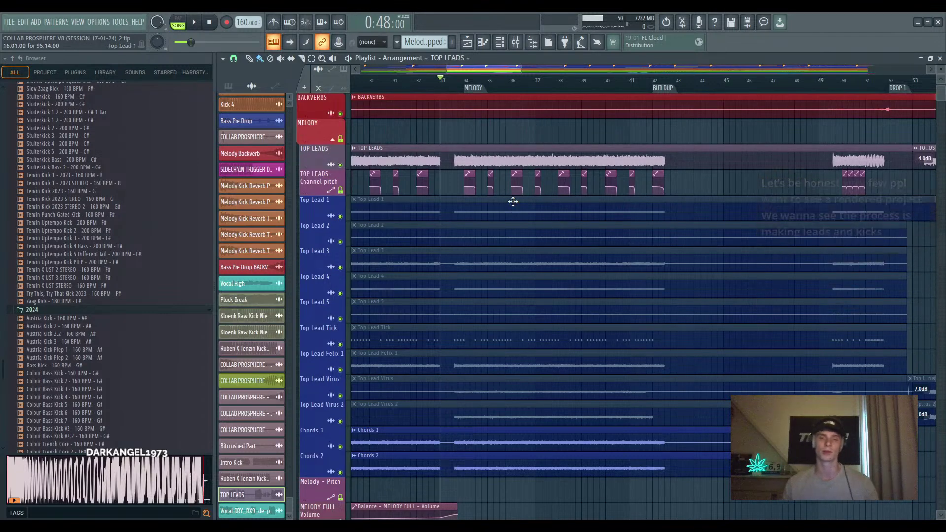
scroll(566, 245, "up", 3)
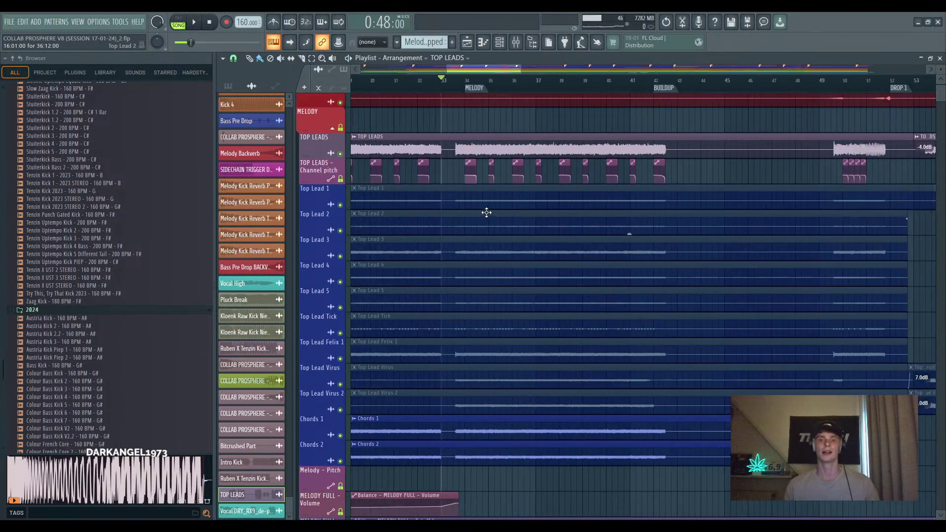
scroll(468, 180, "up", 2)
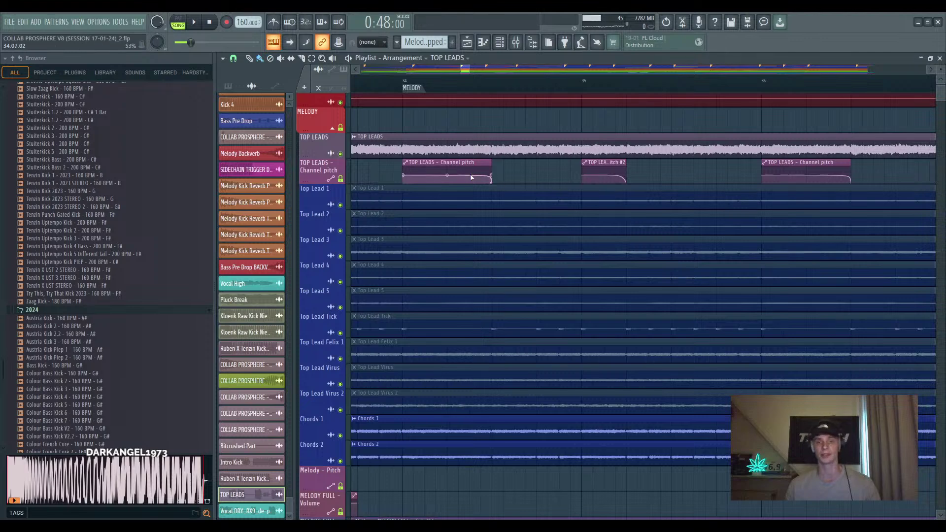
scroll(483, 195, "down", 6)
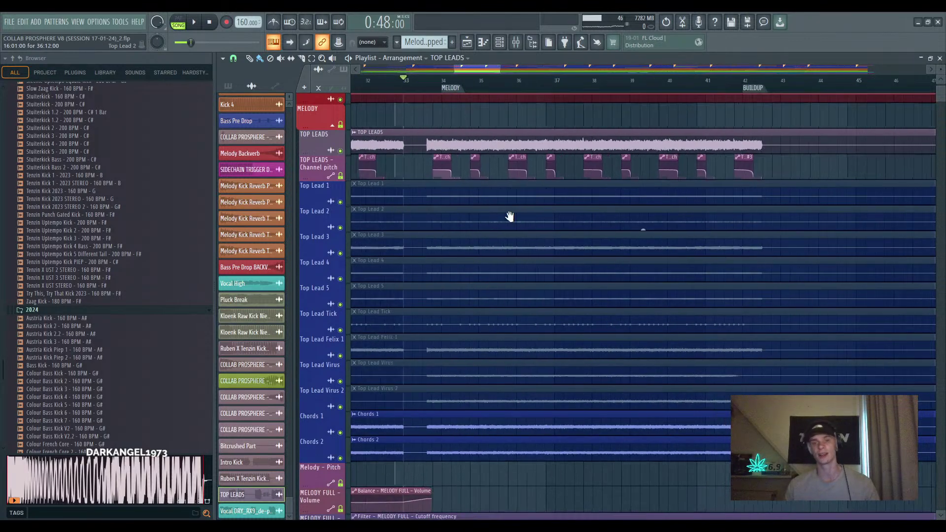
left_click_drag(510, 217, 502, 216)
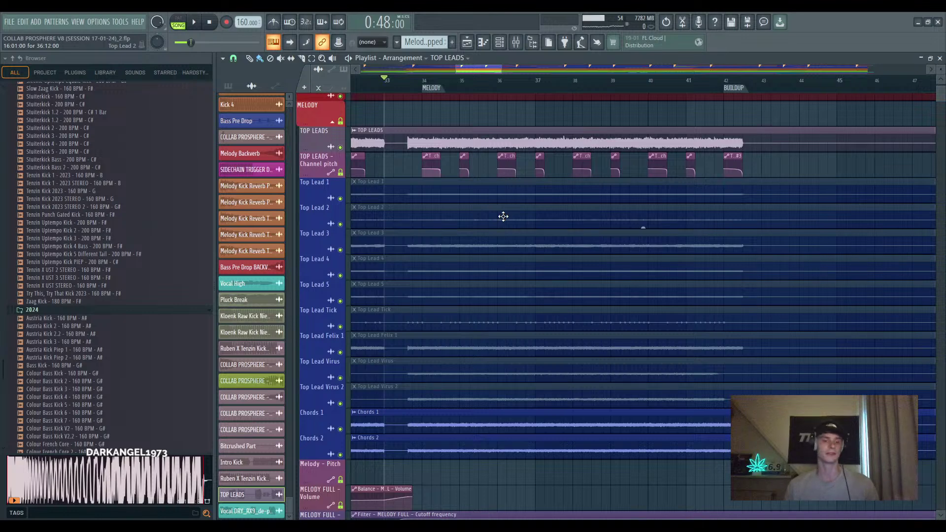
scroll(547, 267, "down", 4)
left_click_drag(597, 233, 565, 234)
Examine the melody automation, bass and instrument tracks, including bells, choir and arp, across the MELODY section
scroll(566, 235, "down", 3)
scroll(561, 234, "down", 8)
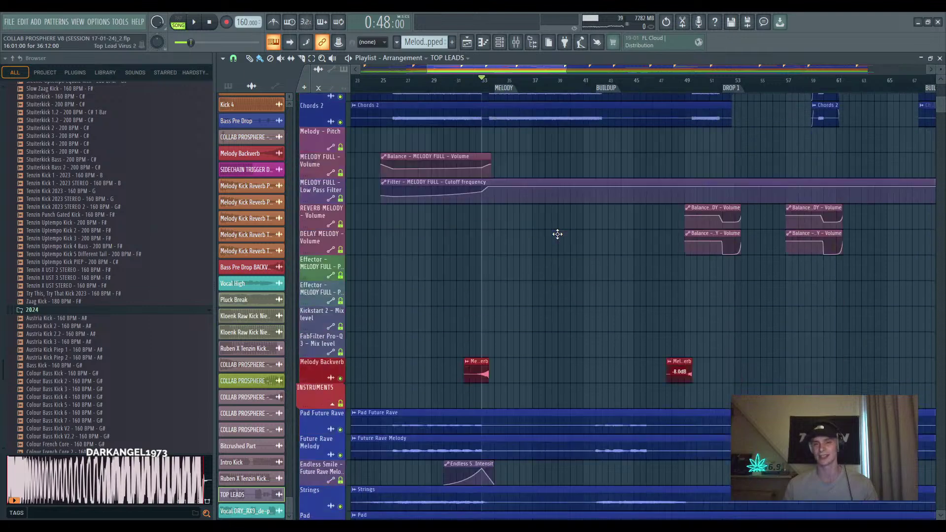
scroll(557, 234, "down", 6)
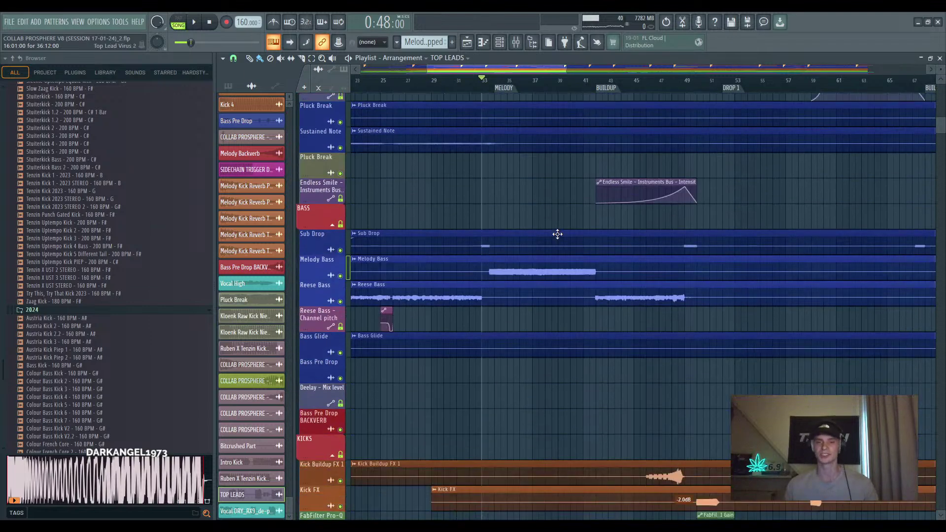
scroll(557, 234, "up", 2)
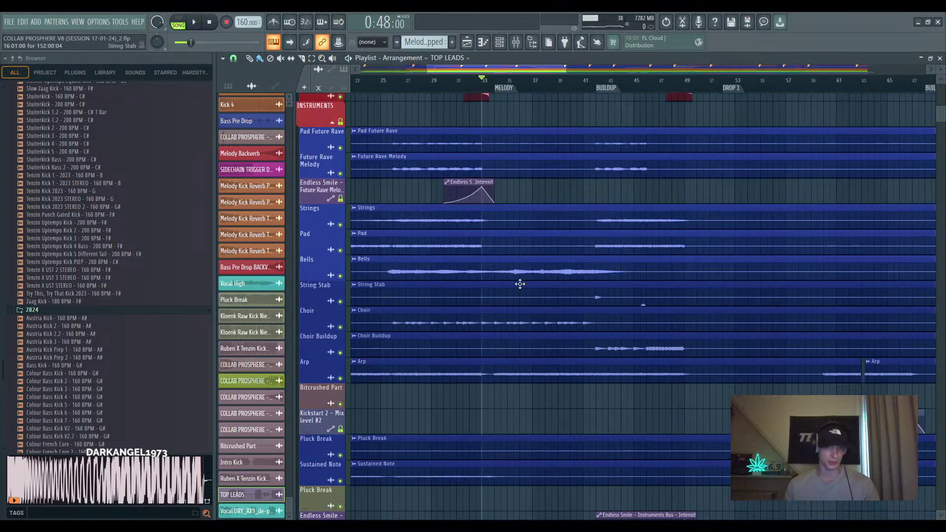
scroll(534, 365, "up", 2)
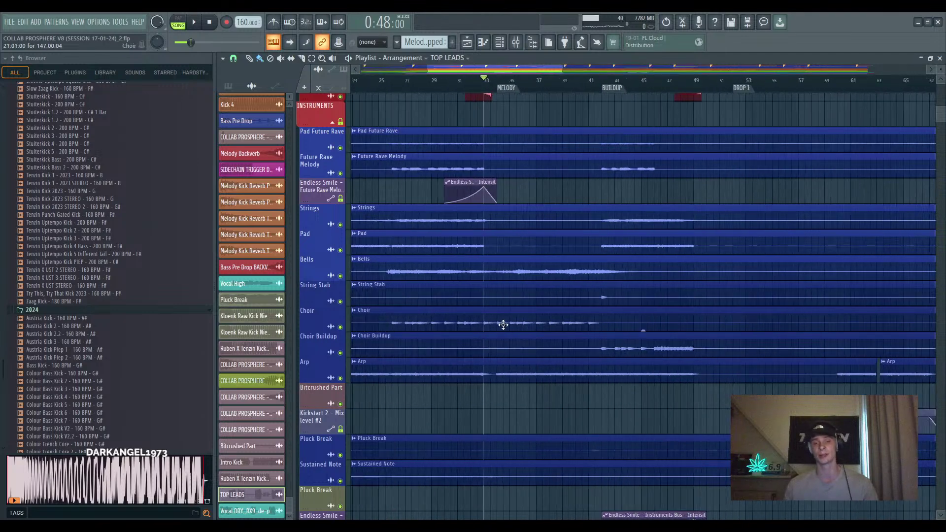
scroll(496, 330, "up", 5)
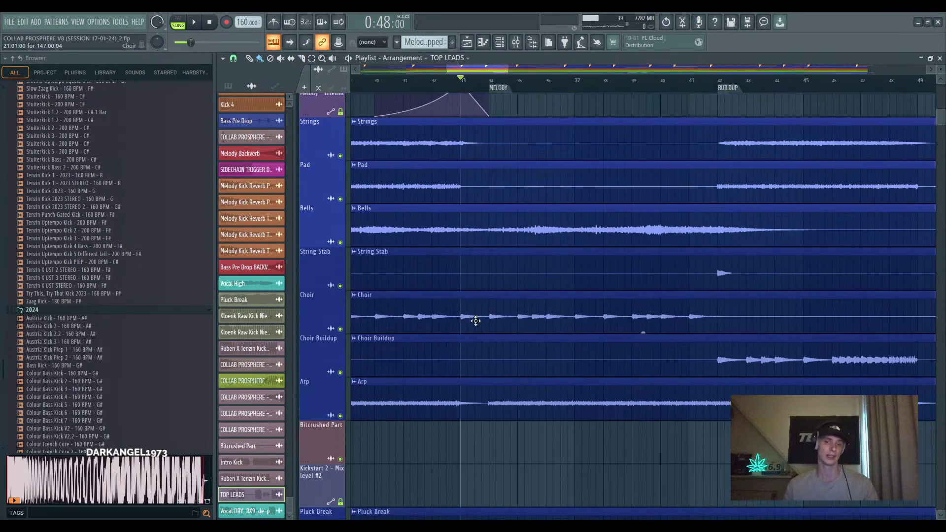
scroll(475, 321, "down", 2)
scroll(517, 340, "up", 2)
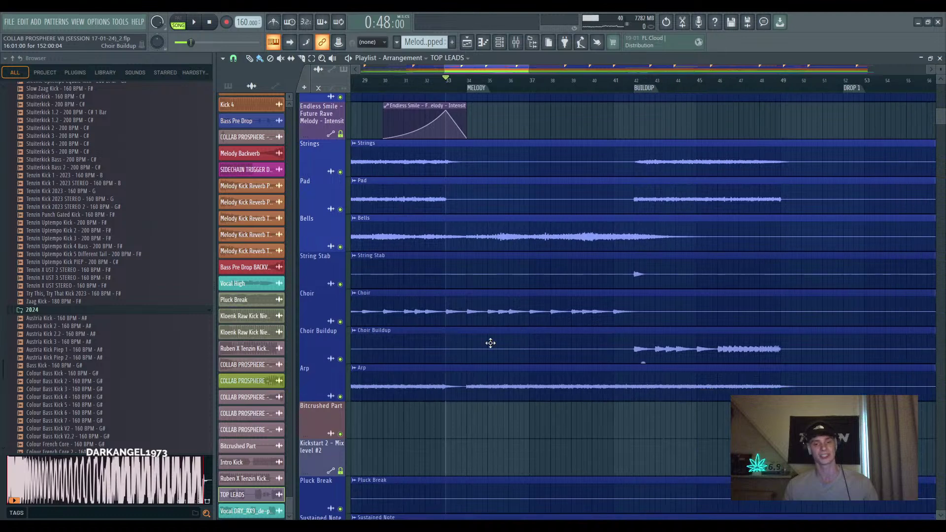
scroll(456, 343, "up", 2)
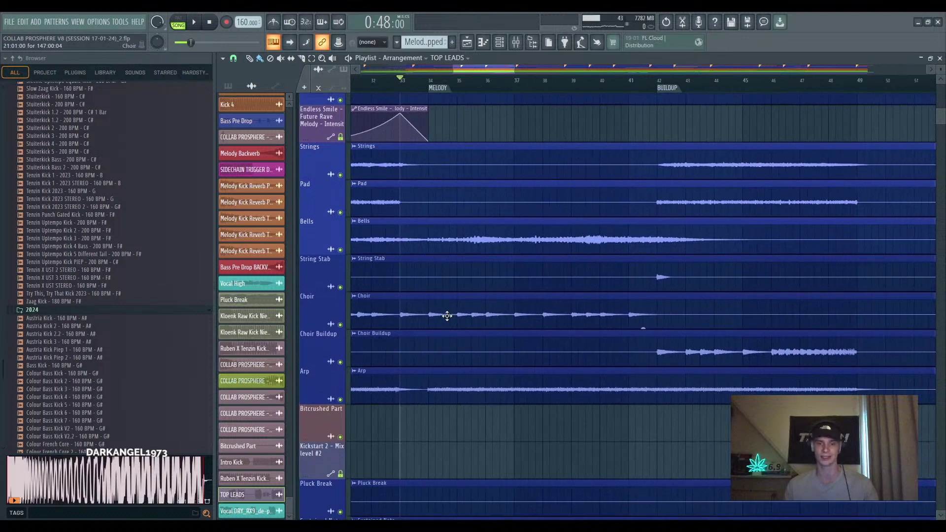
scroll(447, 316, "right", 2)
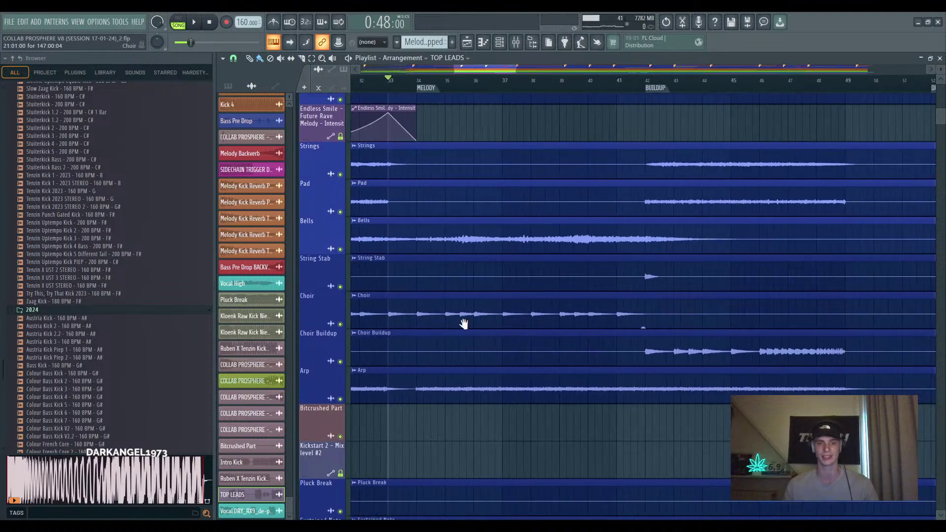
Examine the Arp, Melody Bass, Reese Bass and kick tracks from the MELODY marker into the following sections
scroll(458, 306, "down", 2)
scroll(486, 286, "down", 3)
scroll(485, 289, "up", 2)
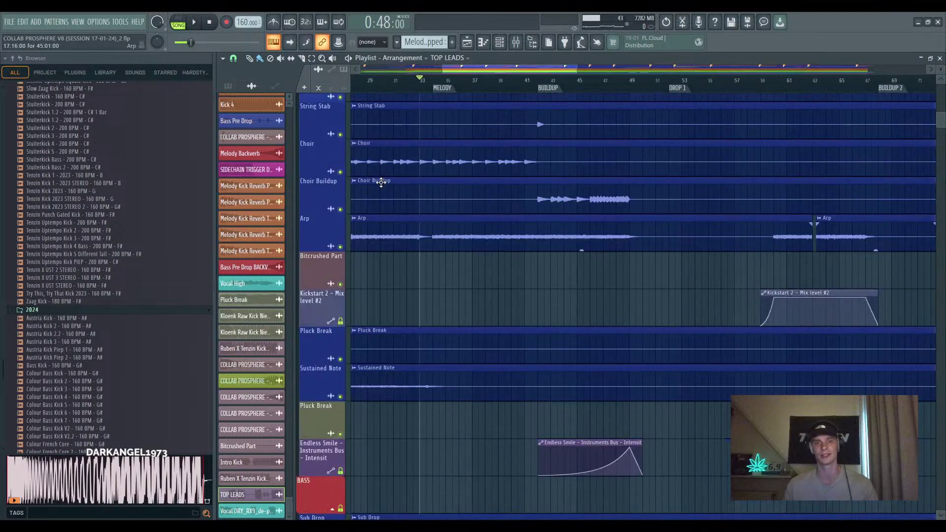
scroll(434, 197, "down", 5)
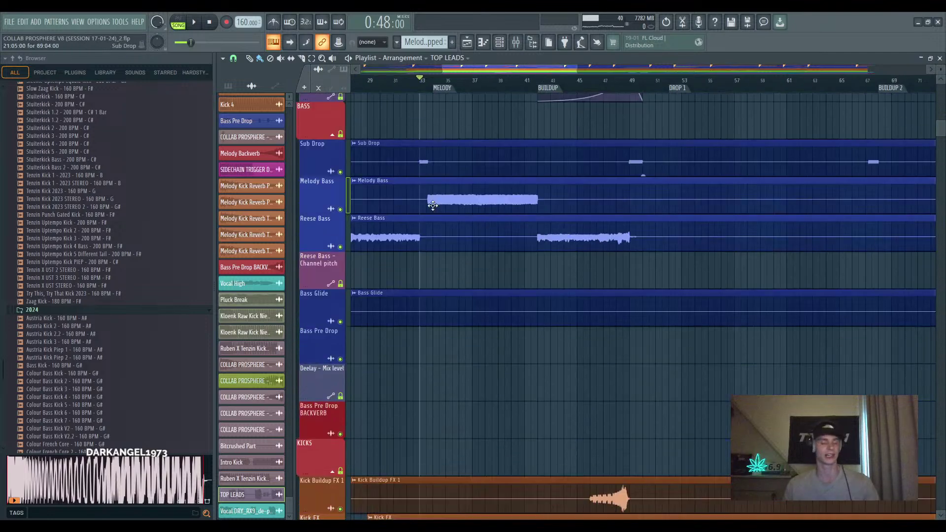
scroll(460, 228, "down", 4)
scroll(469, 239, "up", 10)
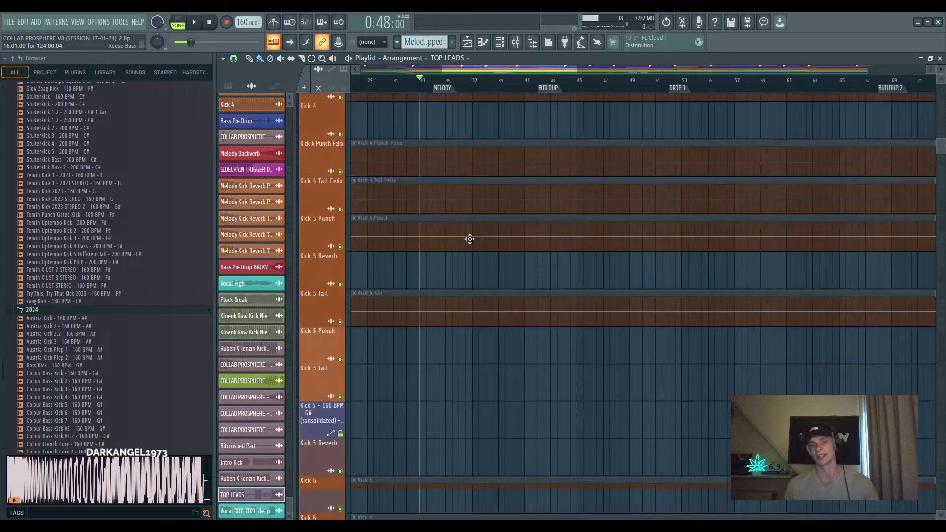
scroll(524, 266, "down", 2)
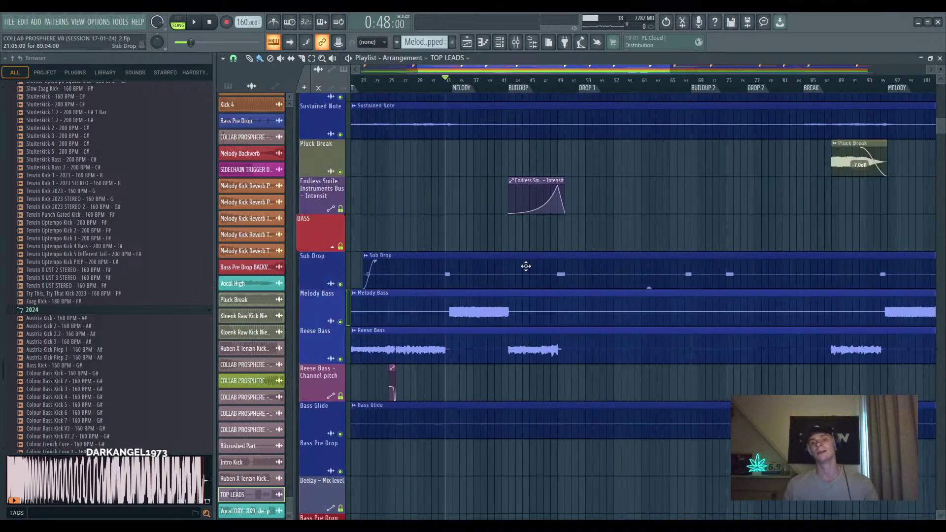
Set the song position to the BUILDUP marker at bar 42 and look through the section's lead, instrument and kick tracks
scroll(542, 274, "up", 1)
scroll(519, 344, "up", 15)
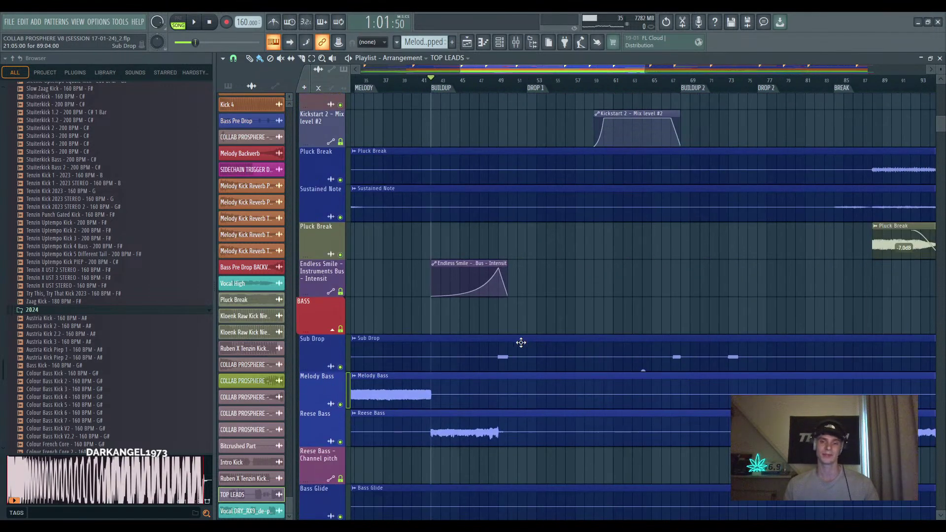
scroll(519, 345, "down", 12)
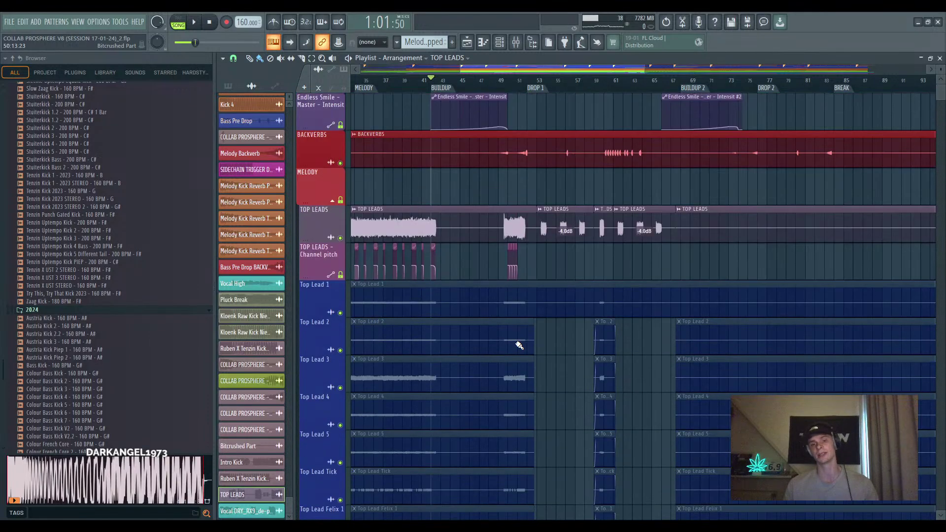
scroll(473, 329, "down", 12)
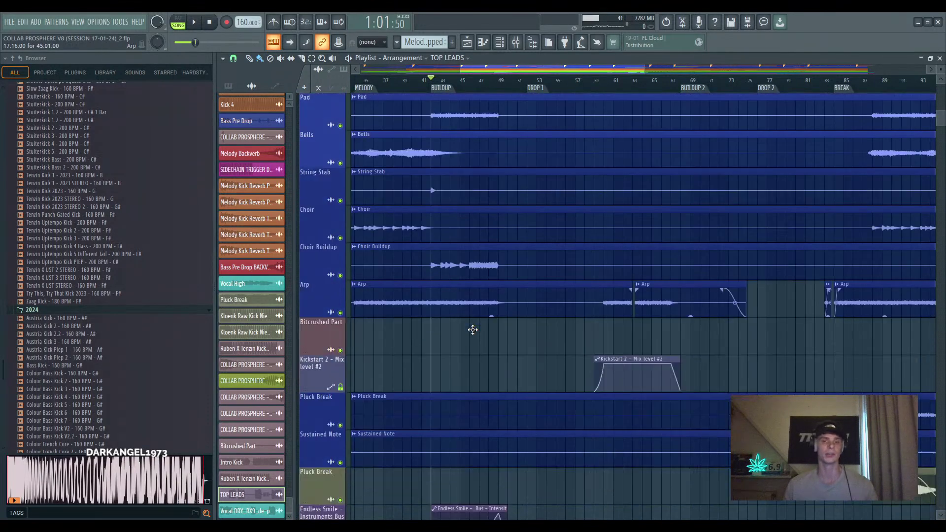
scroll(472, 330, "down", 12)
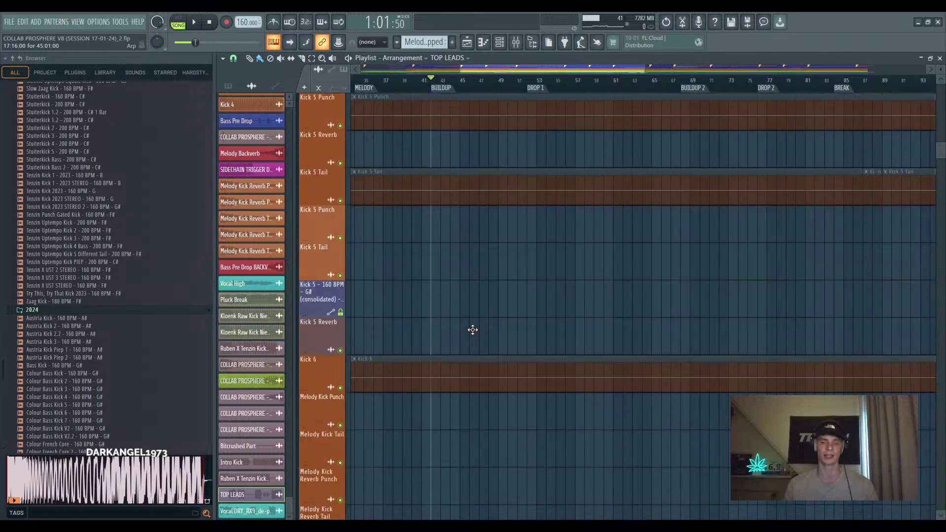
Examine the BUILDUP's Vocal FINAL and Vocal Wet clips with their panning offset, LFO speed and Deelay mix level automation
scroll(472, 330, "up", 6)
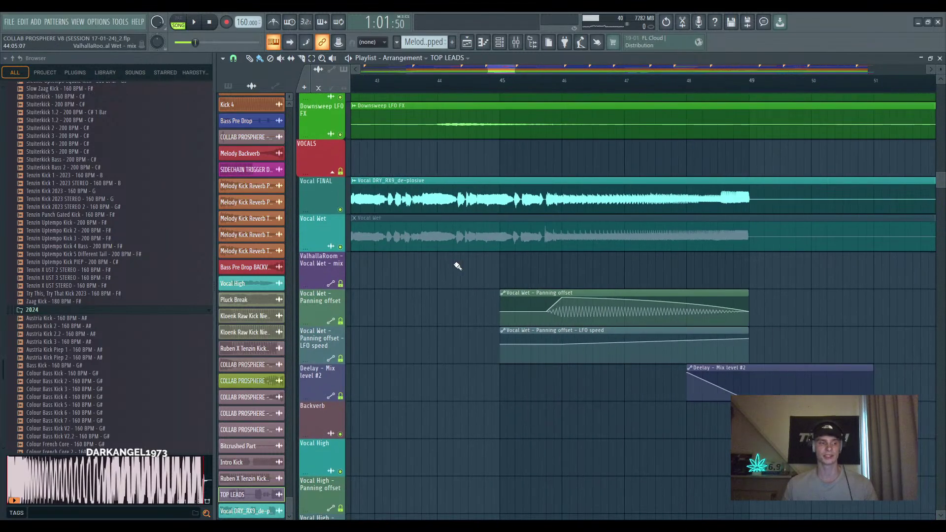
scroll(456, 265, "down", 1)
left_click(644, 212)
scroll(542, 206, "up", 5)
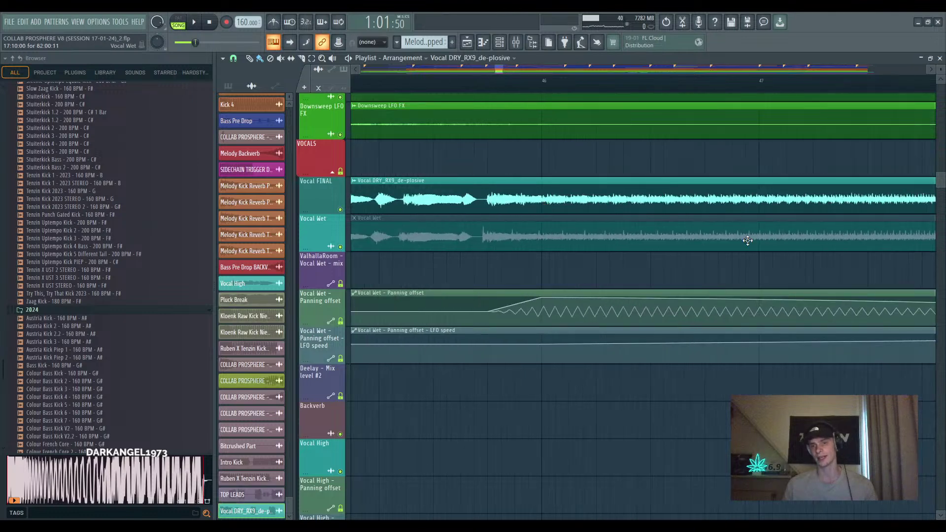
scroll(632, 252, "down", 2)
scroll(667, 211, "down", 2)
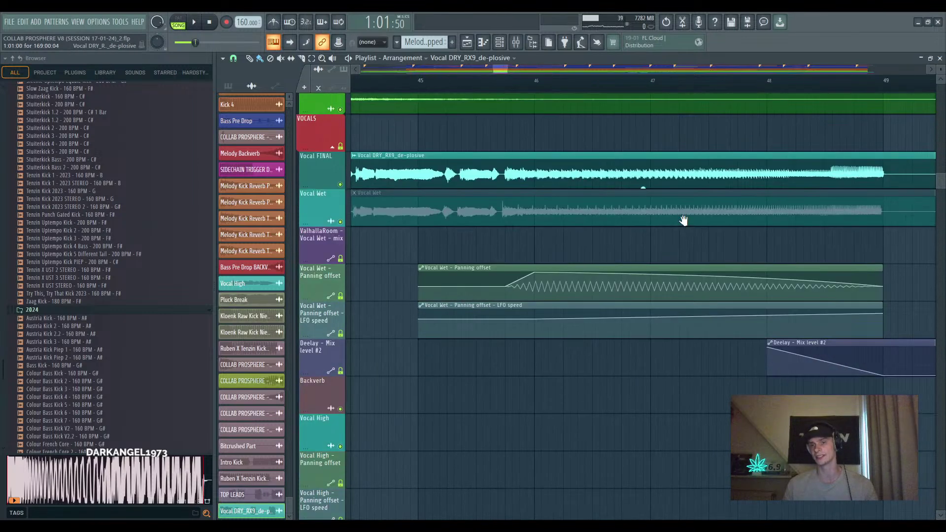
scroll(750, 196, "down", 3)
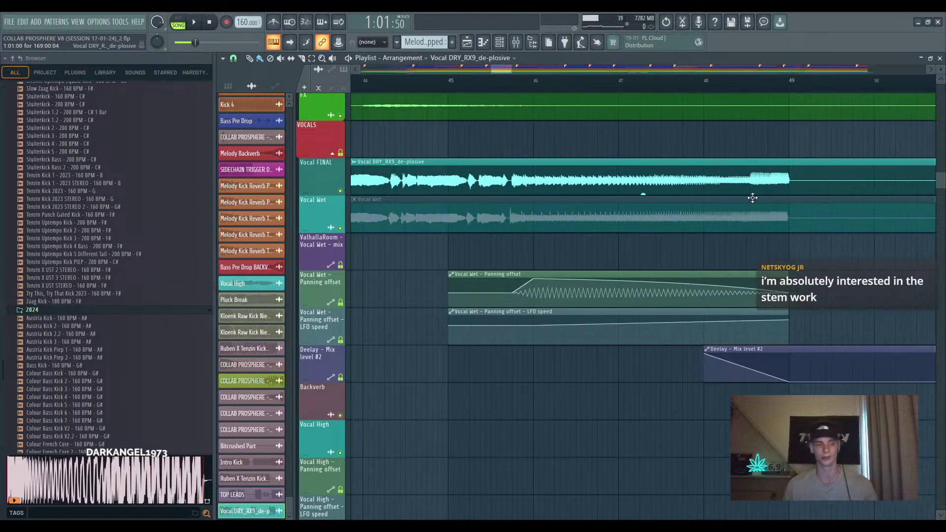
scroll(689, 266, "up", 3)
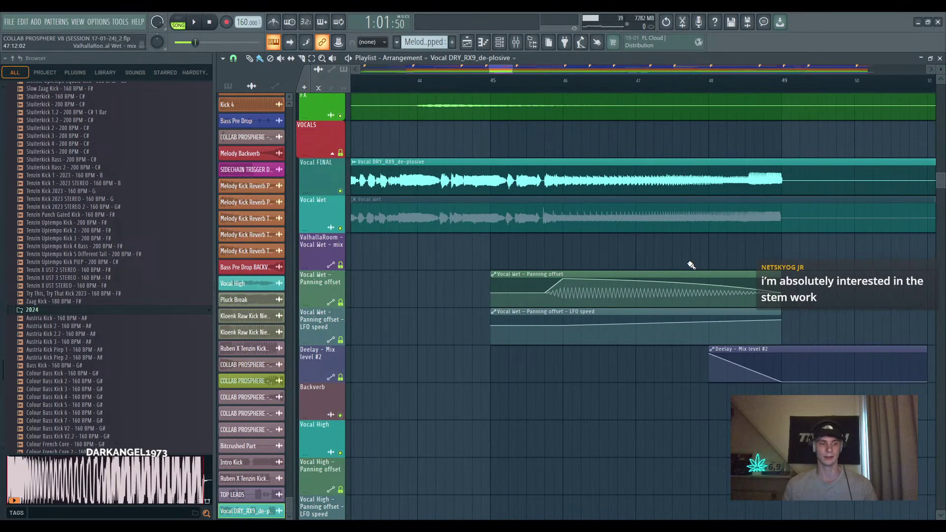
scroll(545, 256, "down", 3)
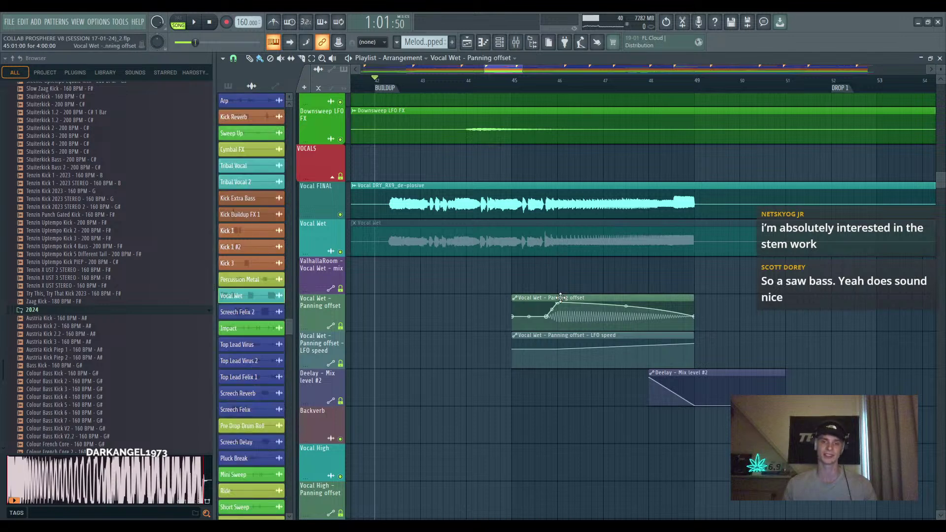
Examine the Vocal Wet panning offset automation clip and its LFO speed clip in the BUILDUP
left_click(555, 336)
left_click(558, 299)
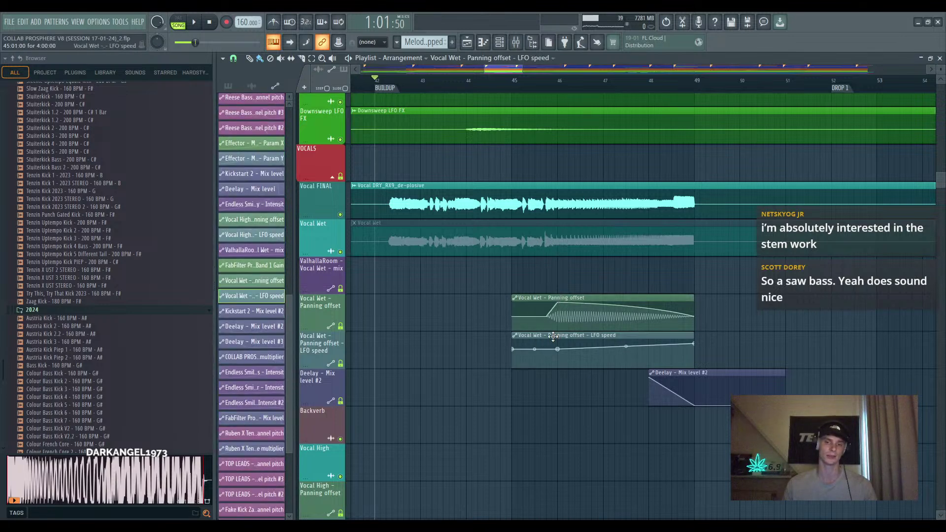
left_click(551, 336)
scroll(551, 332, "up", 1)
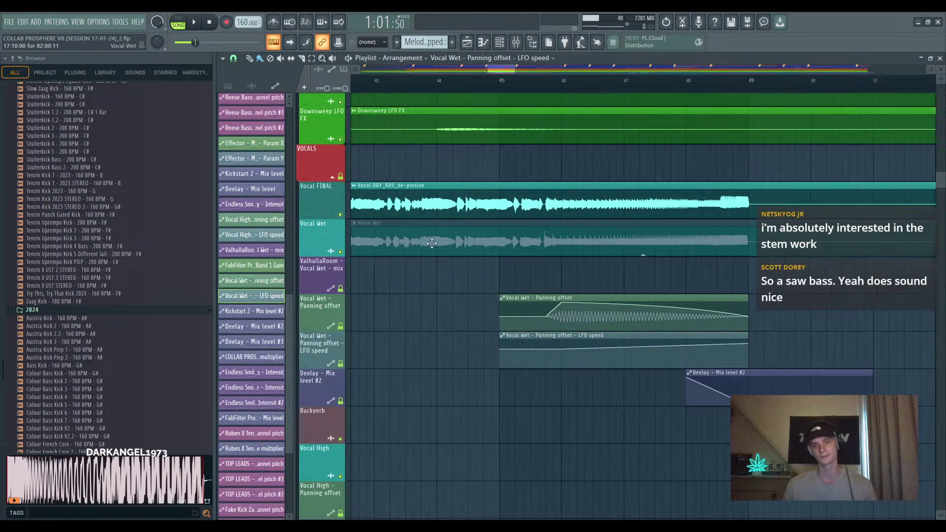
Solo the Vocal FINAL track and audition it from bar 45 to about bar 49 with the panning automation
left_click(339, 214, "ctrl")
scroll(555, 241, "down", 2)
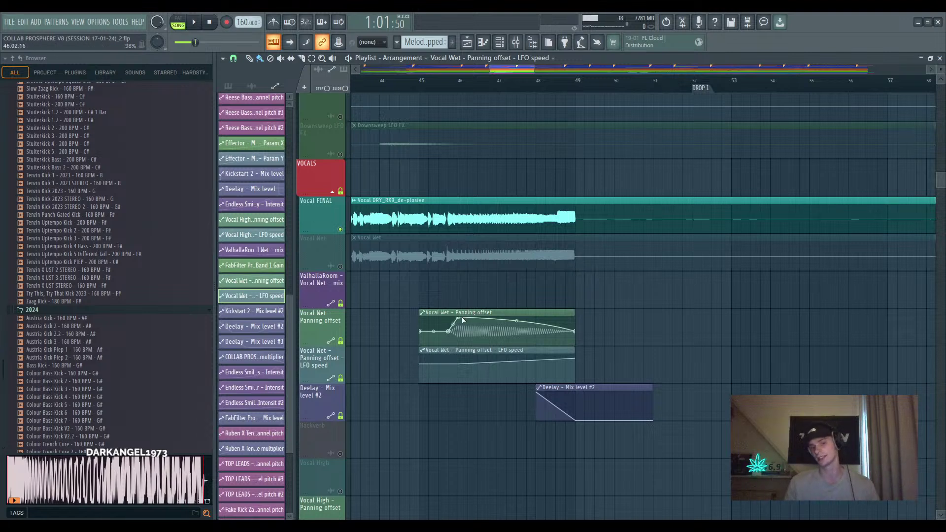
mouse_move(576, 333)
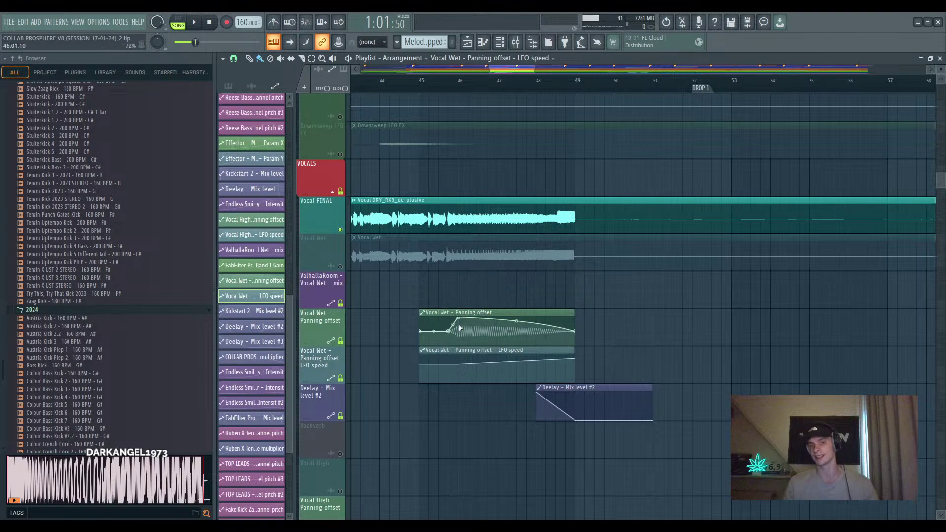
left_click(418, 84)
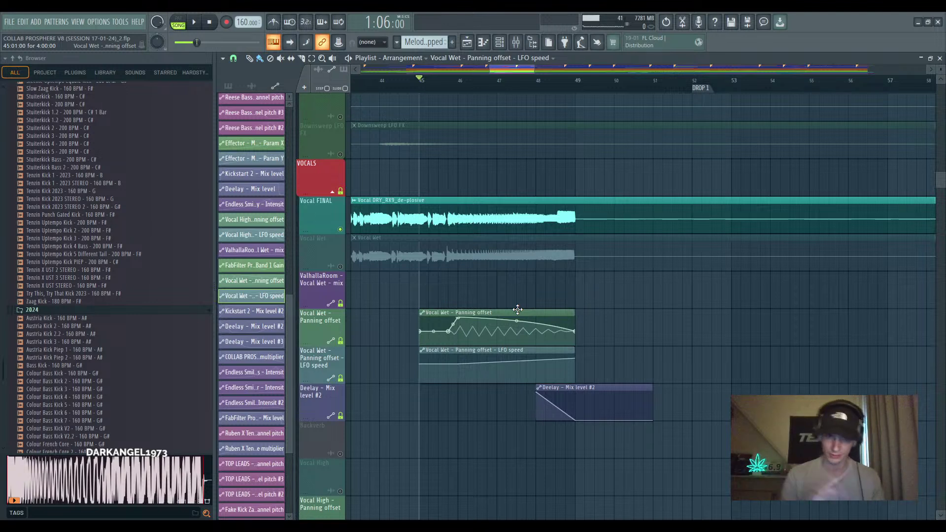
key("space")
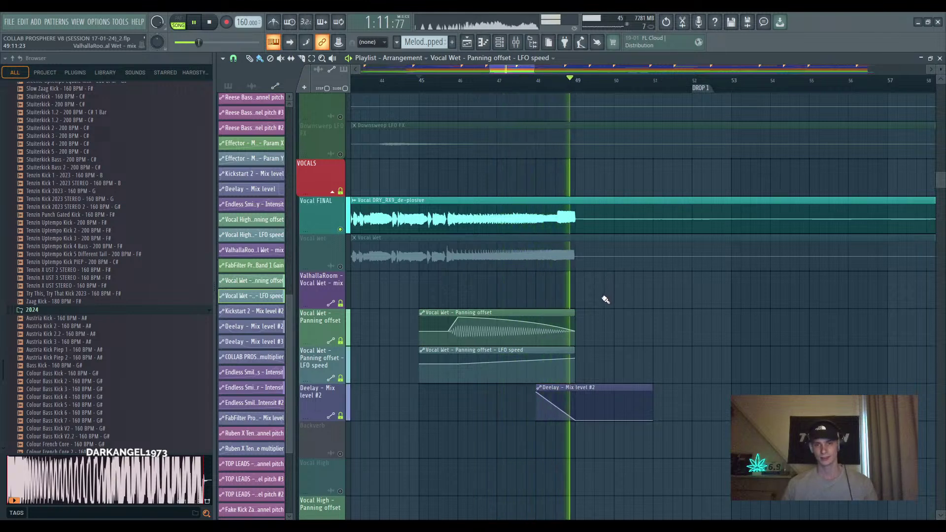
key("space")
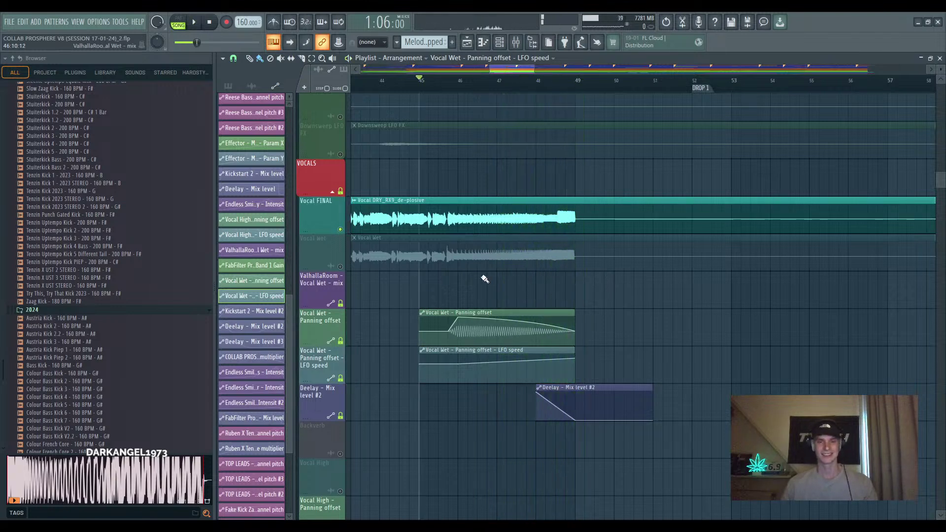
Look along the Vocal FINAL and Vocal Wet tracks from the BUILDUP towards the BREAK and back
scroll(485, 279, "up", 3)
scroll(462, 285, "down", 4)
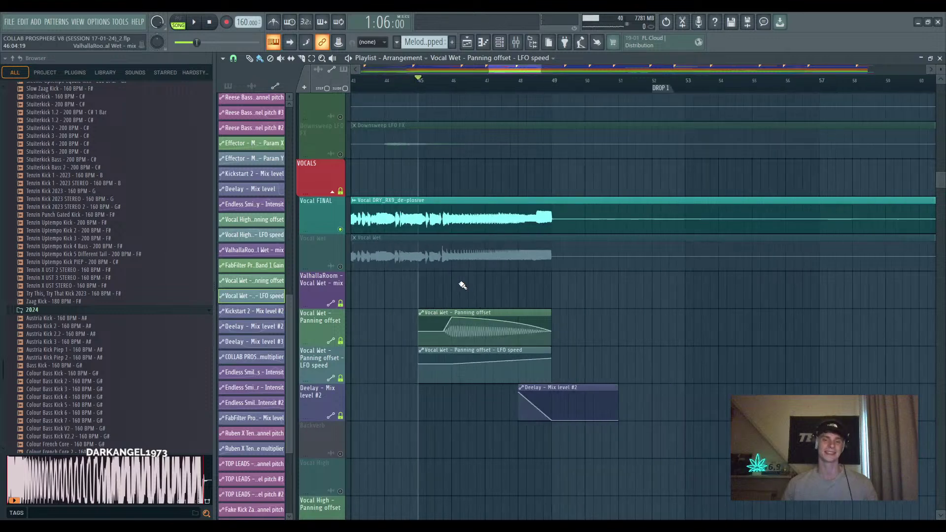
left_click(228, 85)
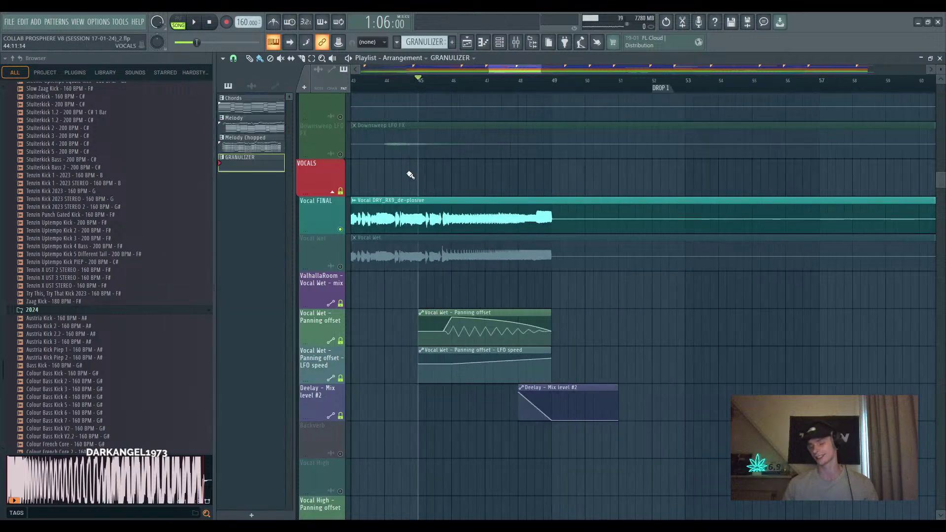
scroll(644, 268, "down", 5)
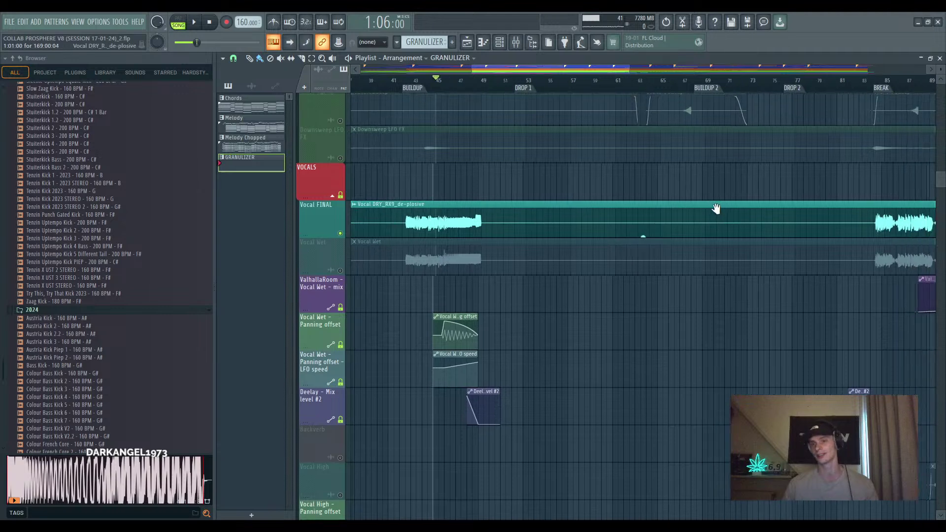
scroll(715, 208, "down", 2)
scroll(687, 219, "up", 1)
scroll(642, 276, "up", 4)
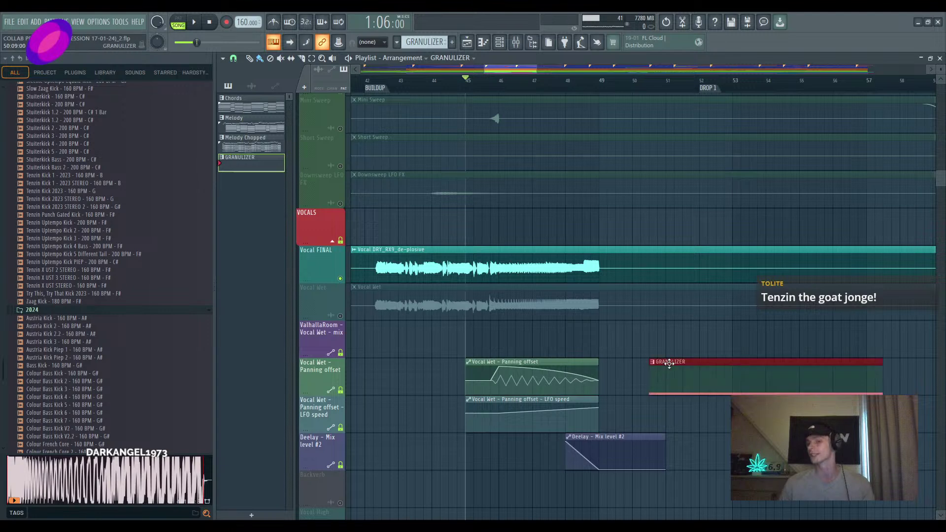
scroll(594, 348, "down", 1)
scroll(541, 257, "up", 1)
Select the Vocal FINAL clip and compare it with the Vocal Wet clip and its automation across the BUILDUP
left_click(540, 252)
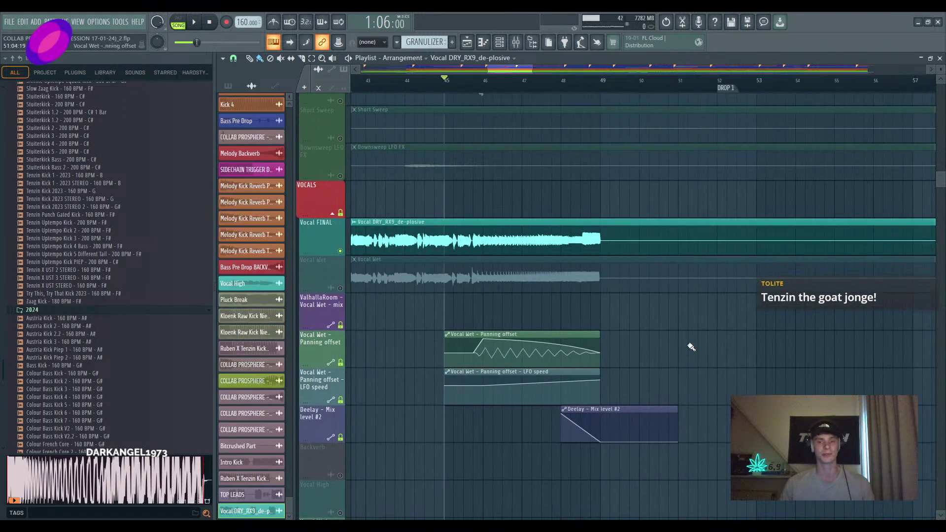
scroll(606, 341, "up", 2)
scroll(540, 363, "up", 1)
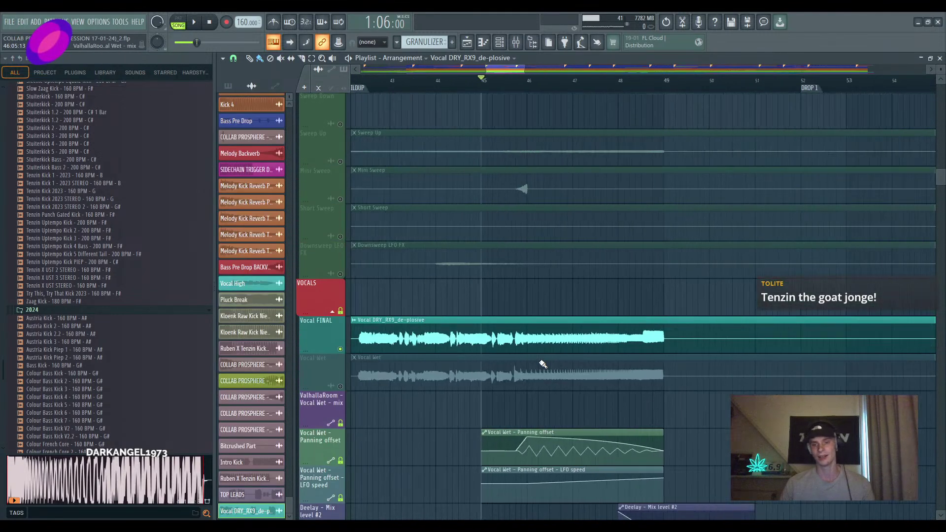
scroll(519, 276, "down", 2)
scroll(513, 261, "up", 2)
scroll(502, 261, "down", 2)
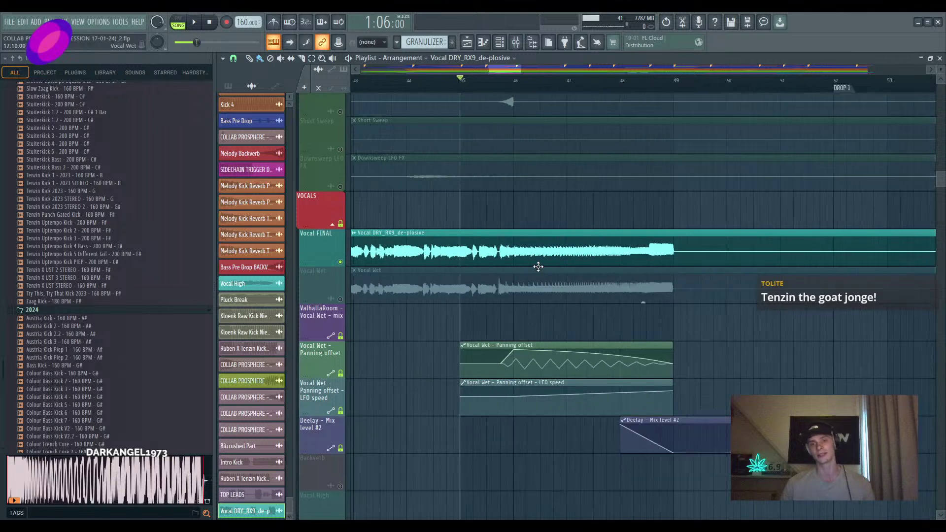
scroll(635, 268, "down", 3)
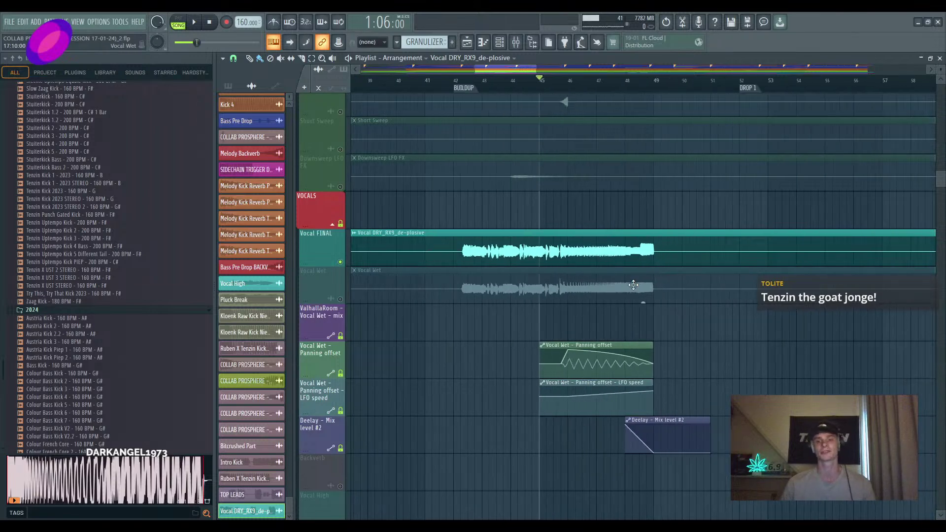
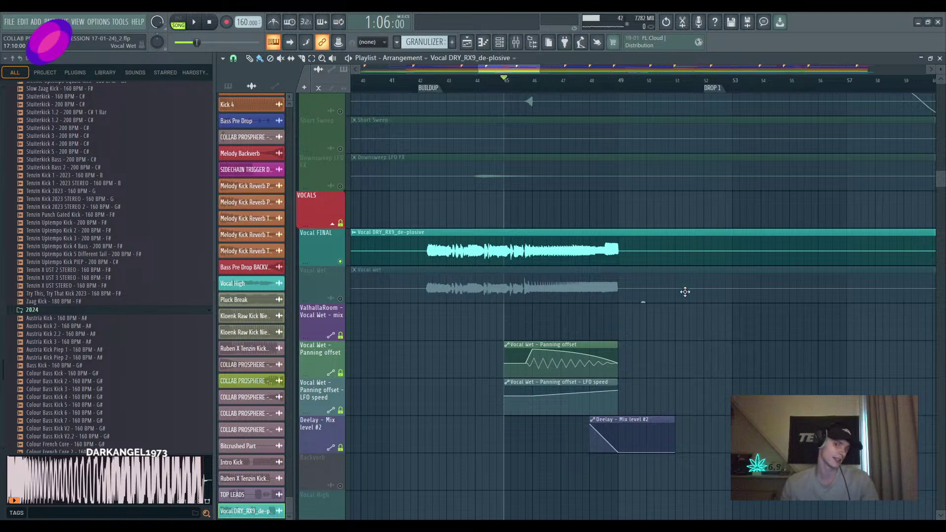
scroll(714, 333, "down", 2)
scroll(651, 300, "up", 3)
scroll(606, 339, "down", 2)
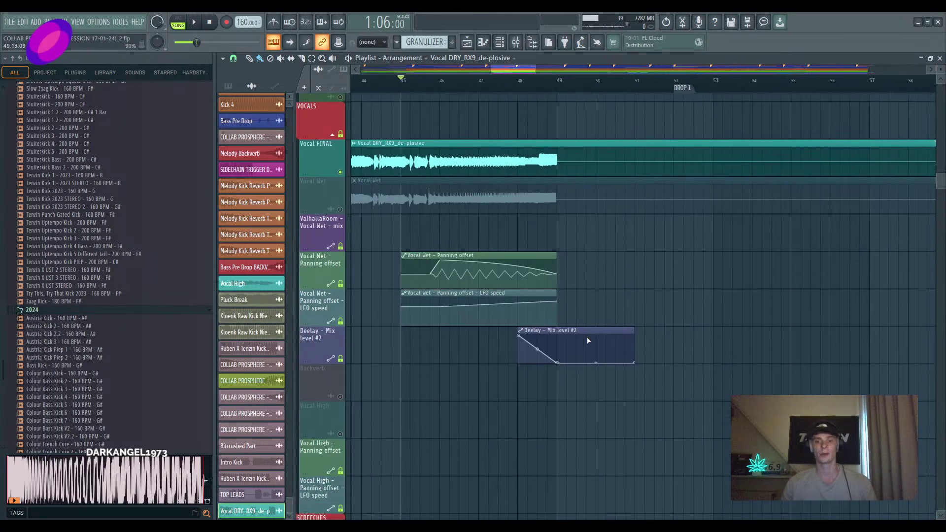
Select the Deelay mix level automation clip at bar 48 and examine it in relation to the vocals before DROP 1
left_click(585, 334)
left_click_drag(622, 325, 600, 338)
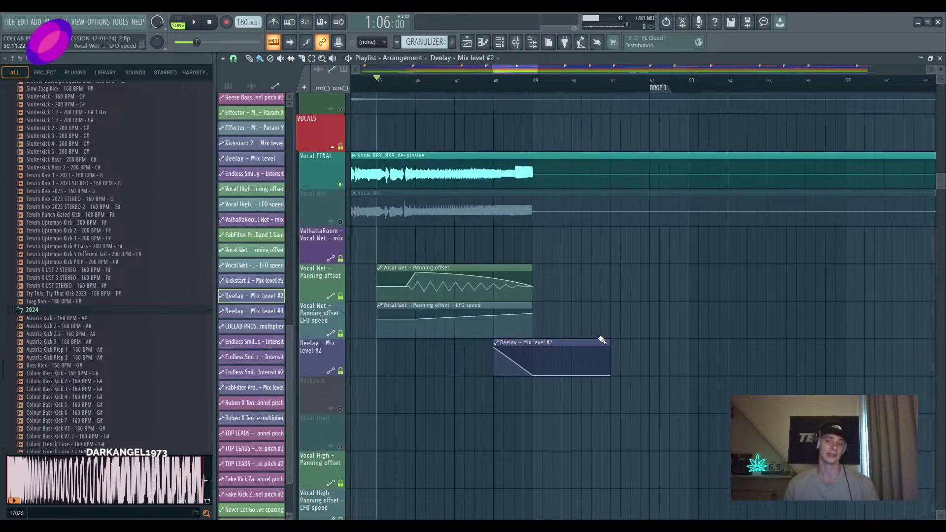
scroll(599, 337, "down", 2)
scroll(629, 338, "down", 2)
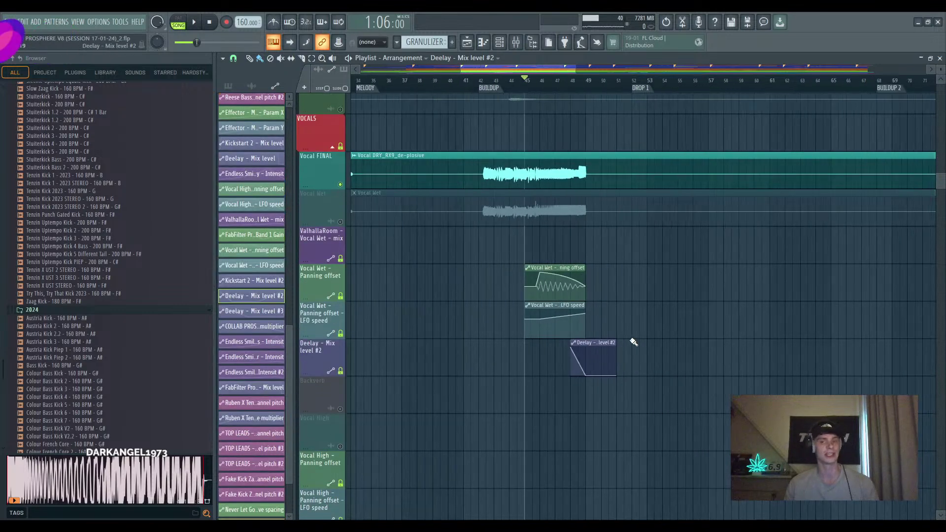
scroll(731, 300, "down", 2)
scroll(692, 334, "up", 2)
scroll(675, 372, "up", 5)
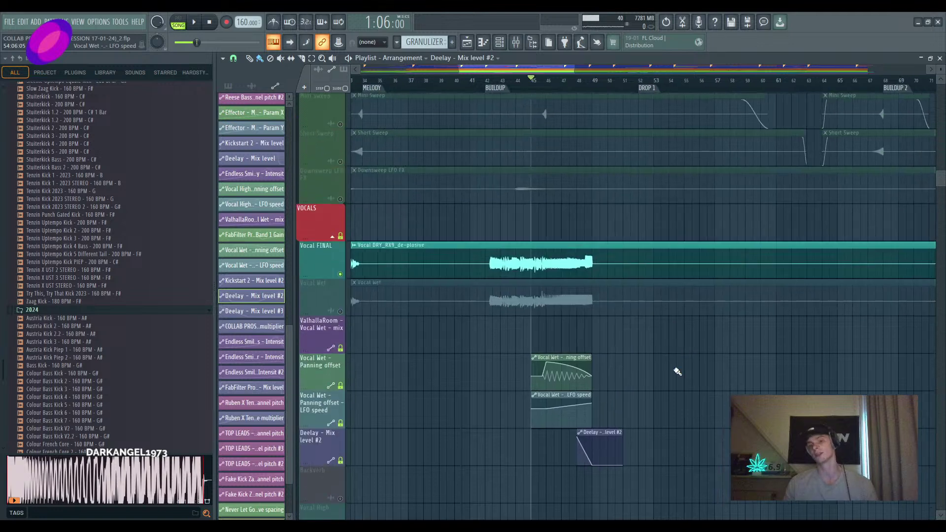
Look through the remaining vocal, SCREECHES, FX and TRANSITION FX tracks across the arrangement
scroll(664, 387, "down", 5)
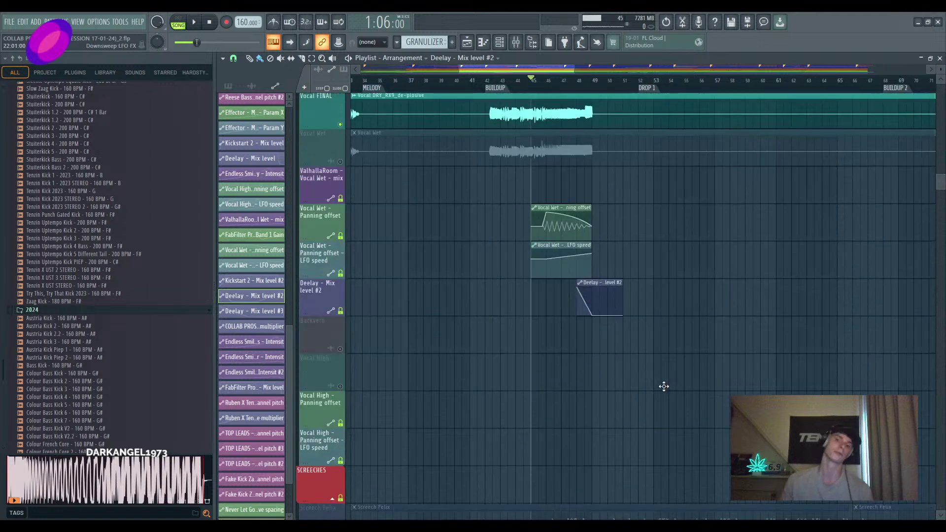
scroll(666, 386, "up", 2)
scroll(667, 385, "down", 2)
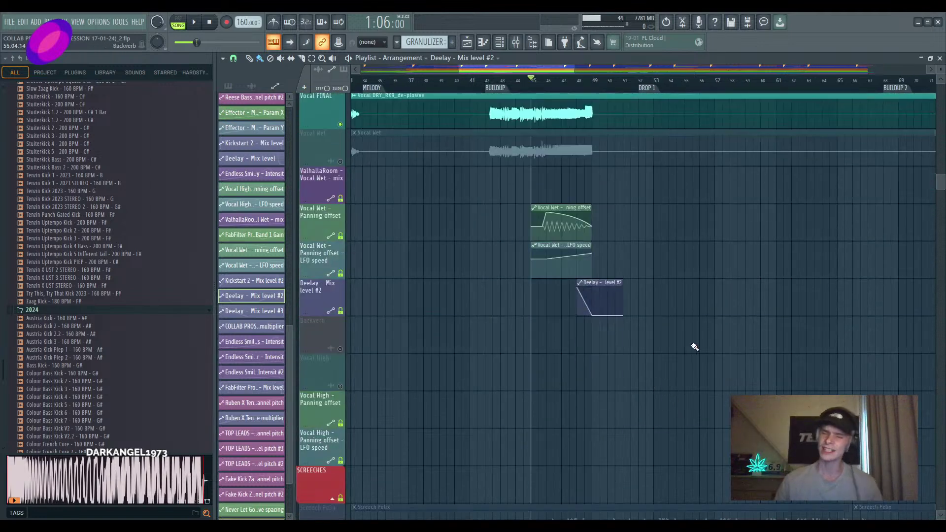
scroll(720, 371, "down", 2)
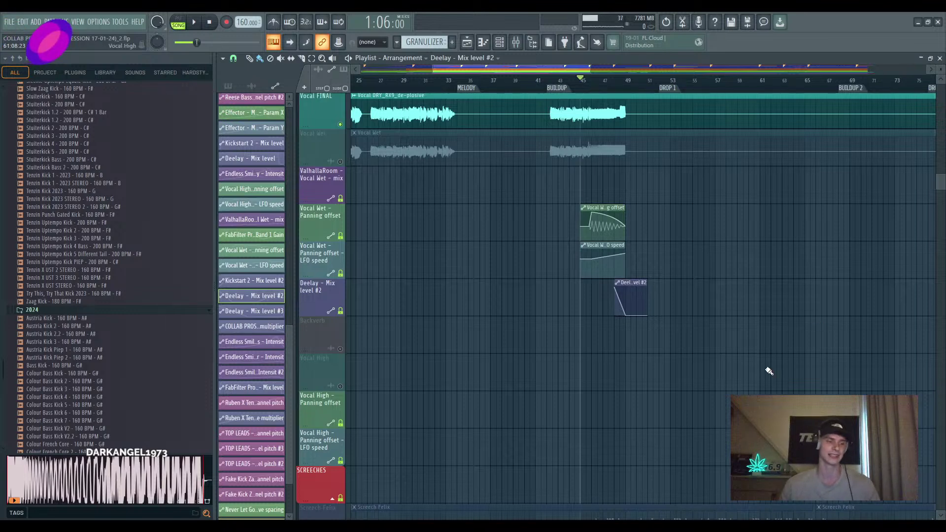
scroll(768, 371, "down", 2, "ctrl")
scroll(743, 270, "down", 6)
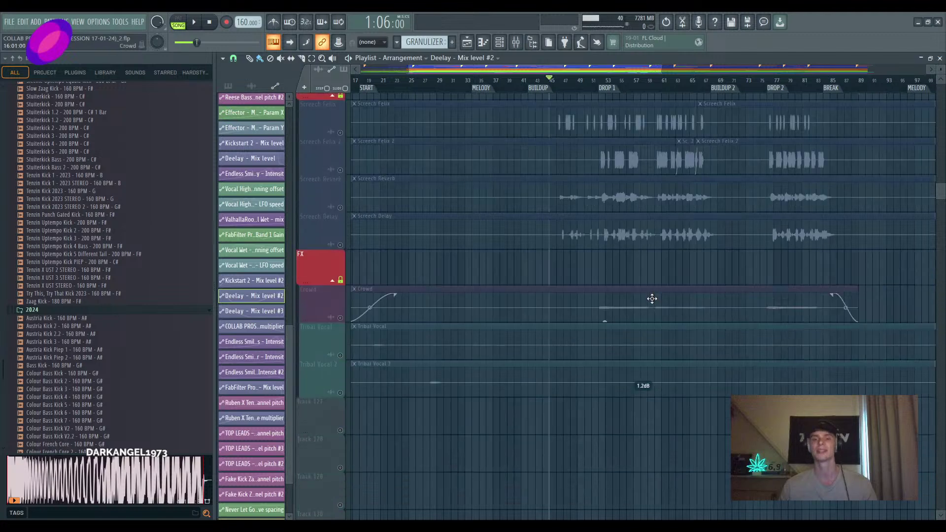
scroll(578, 353, "up", 8)
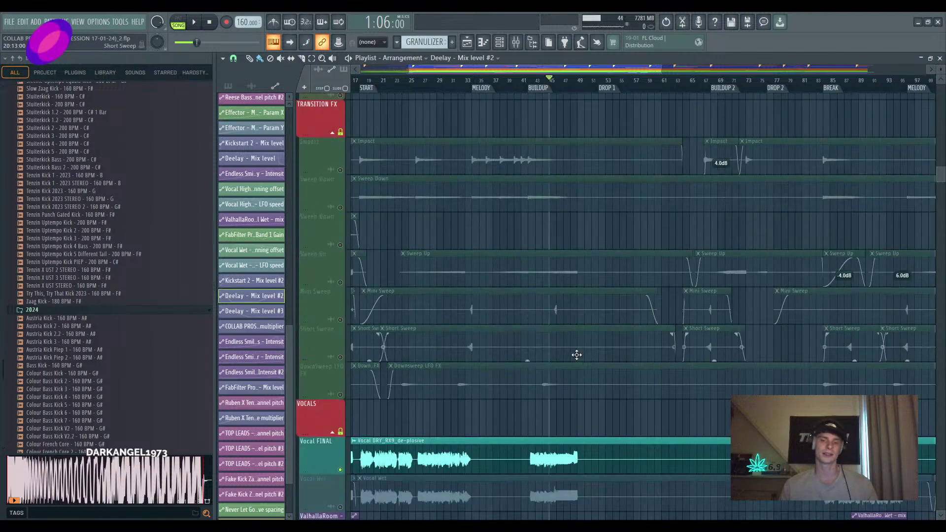
Solo the Impact track, releasing Vocal FINAL, and unmute the other tracks again
left_click(341, 172)
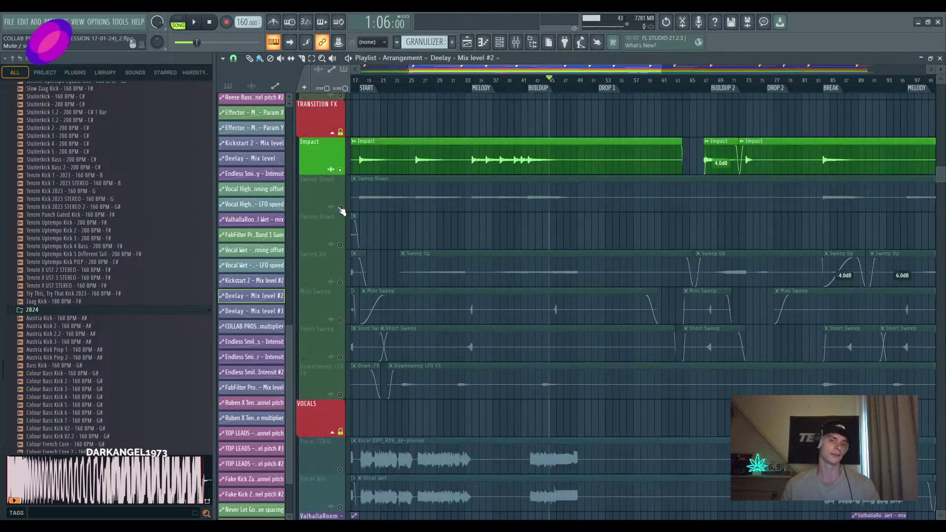
left_click_drag(341, 210, 340, 394)
scroll(369, 244, "up", 2, "ctrl")
scroll(369, 245, "up", 1)
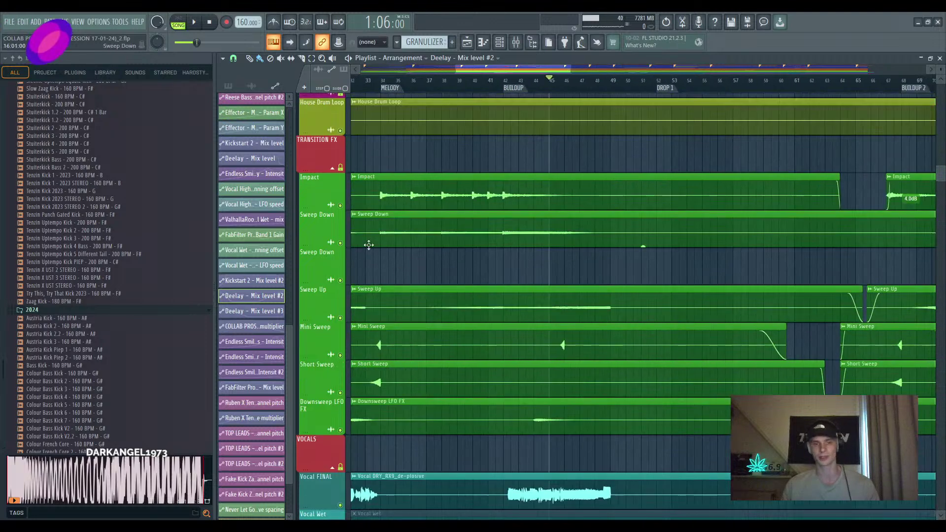
Solo the Sweep Up track, audition it briefly from bar 45 and release the solo
left_click(340, 280)
left_click(340, 317)
key("space")
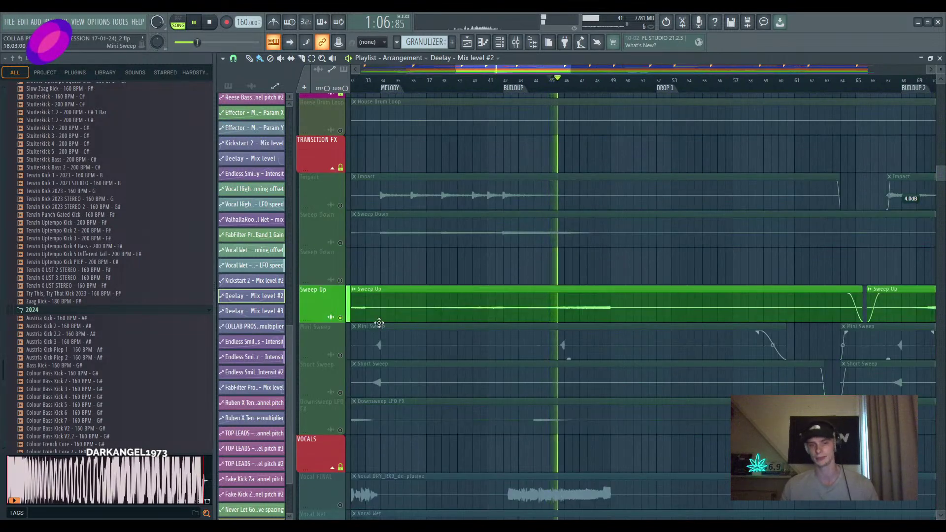
left_click(340, 318)
scroll(564, 281, "down", 3, "ctrl")
scroll(573, 337, "down", 1)
key("space")
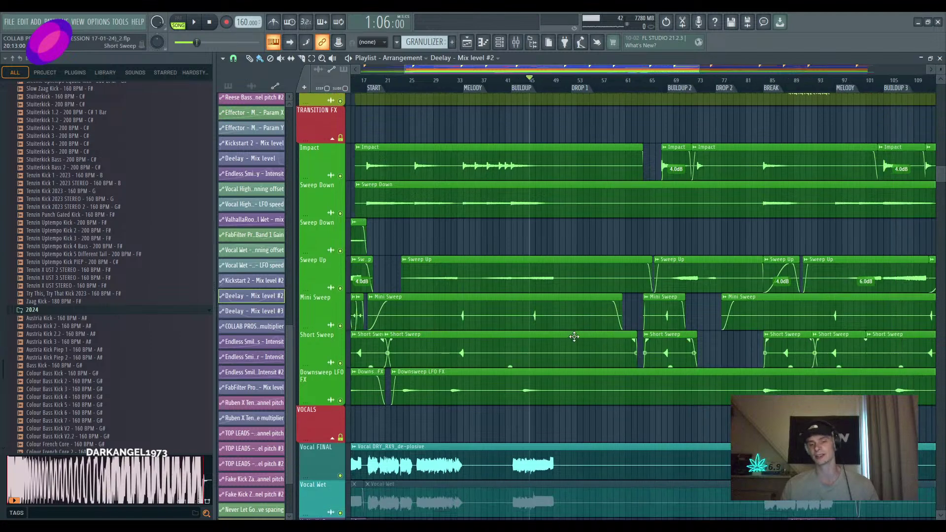
Audition the buildup drums from bar 46, soloing the Snare Rhythm track during playback and releasing the solo
scroll(574, 337, "down", 15)
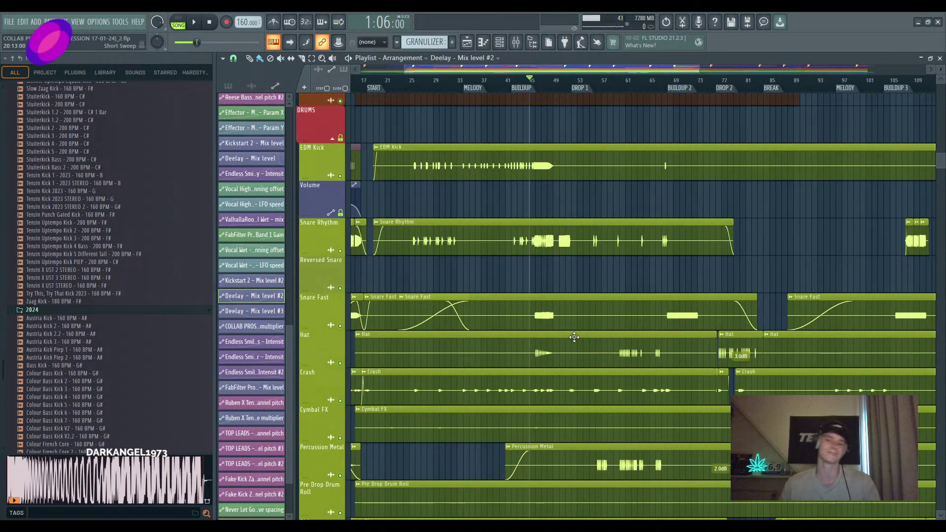
scroll(574, 337, "up", 1)
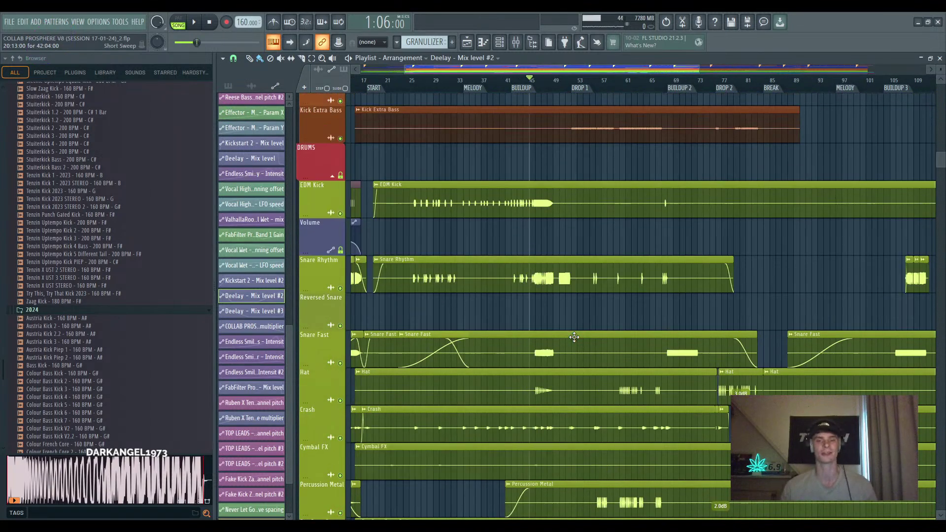
scroll(553, 271, "up", 3, "ctrl")
scroll(570, 276, "up", 1, "ctrl")
scroll(571, 276, "up", 1)
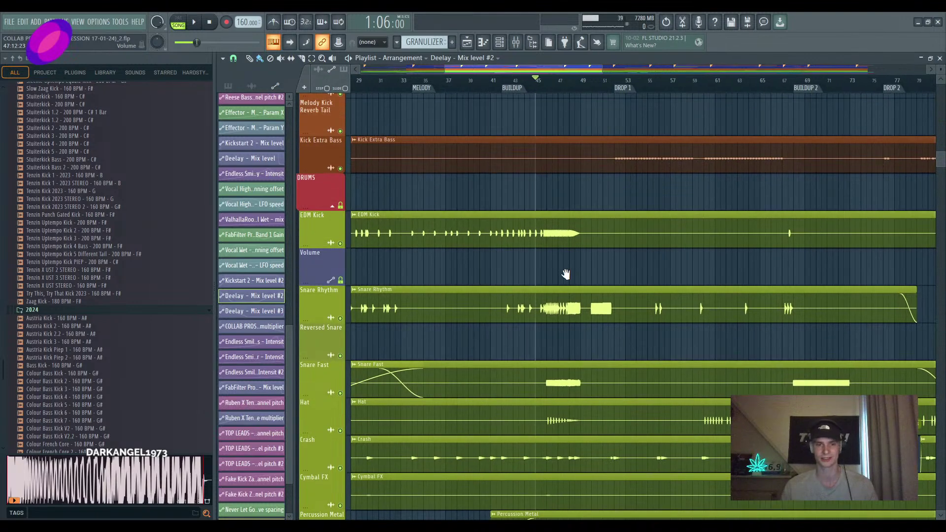
scroll(566, 274, "up", 3, "ctrl")
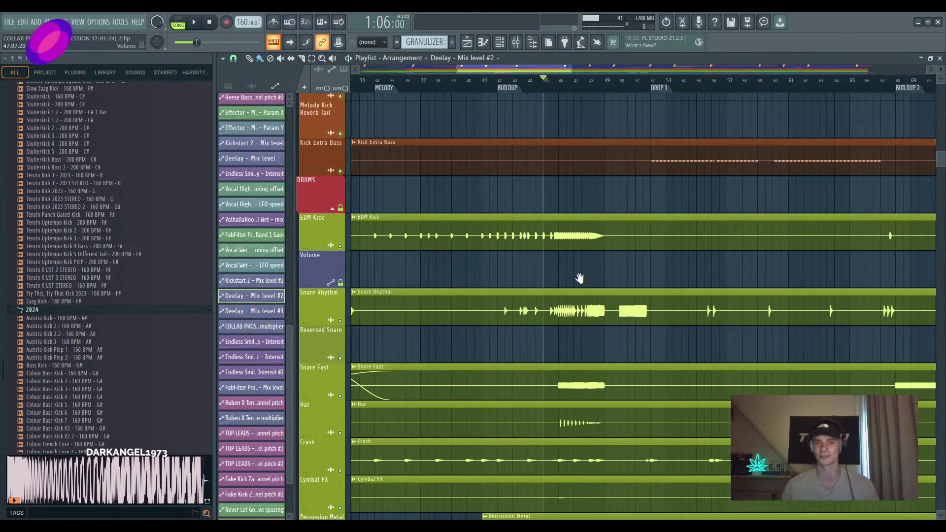
scroll(576, 282, "up", 2, "ctrl")
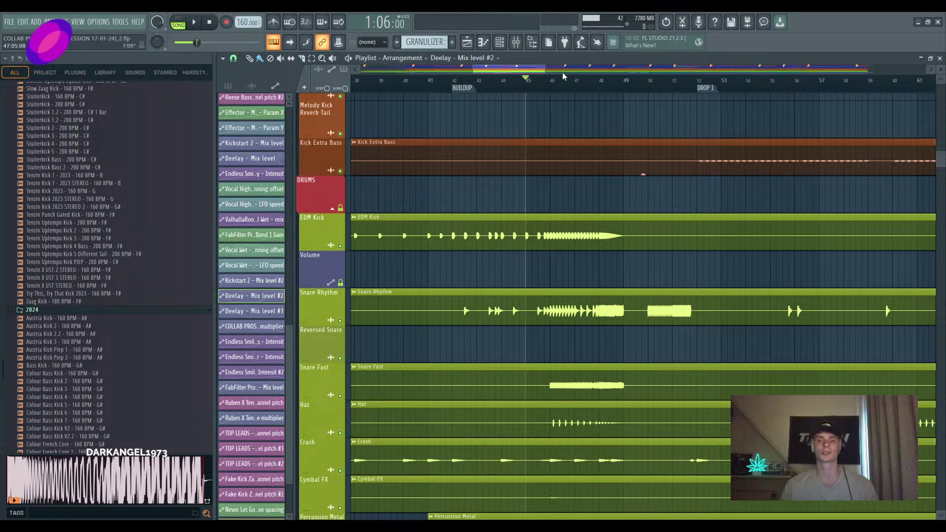
left_click(552, 86)
key("space")
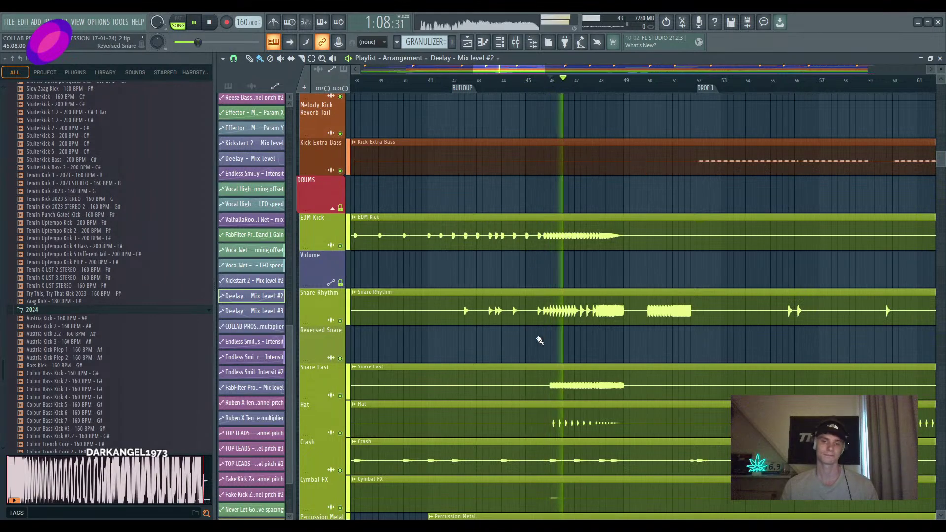
left_click(340, 321, "ctrl")
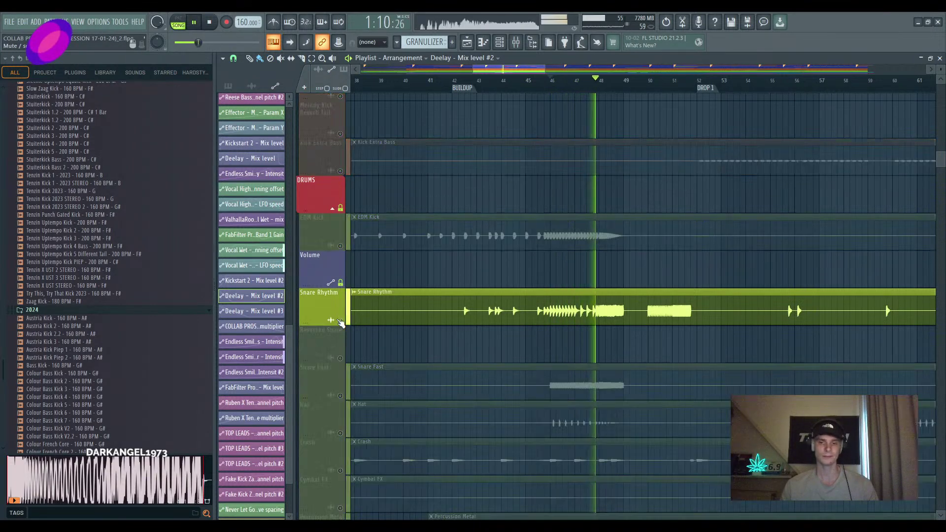
key("space")
key("space")
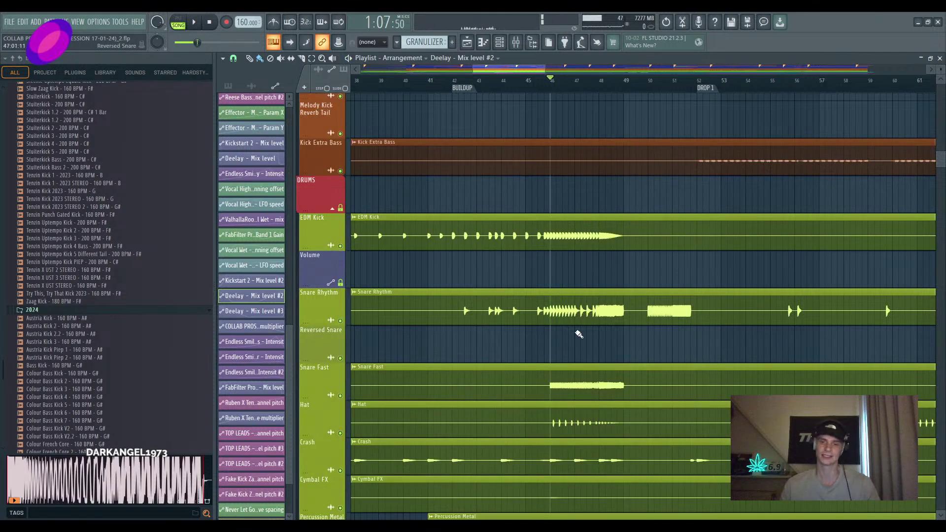
Solo the Kick Buildup FX 1 track and audition it from bar 46
scroll(579, 324, "down", 3)
scroll(580, 324, "down", 1)
scroll(581, 316, "down", 3)
scroll(583, 310, "up", 9)
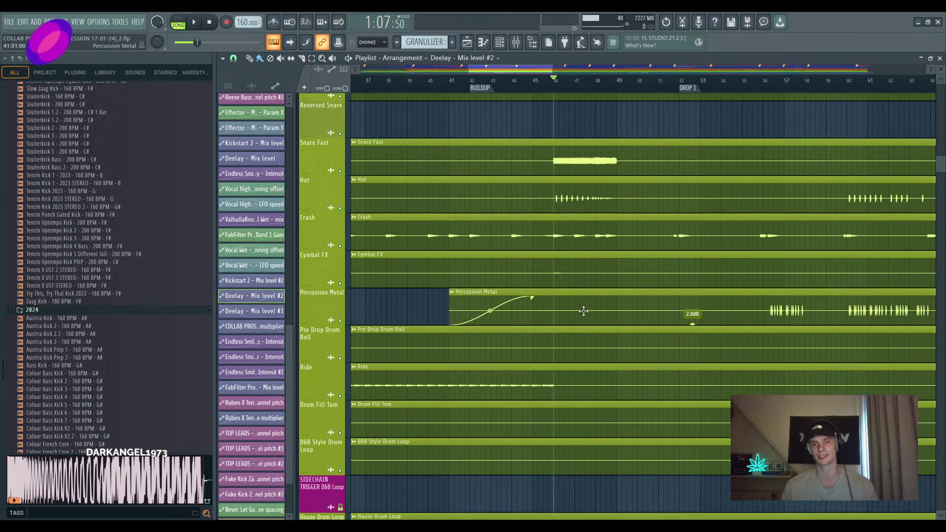
scroll(616, 349, "up", 10)
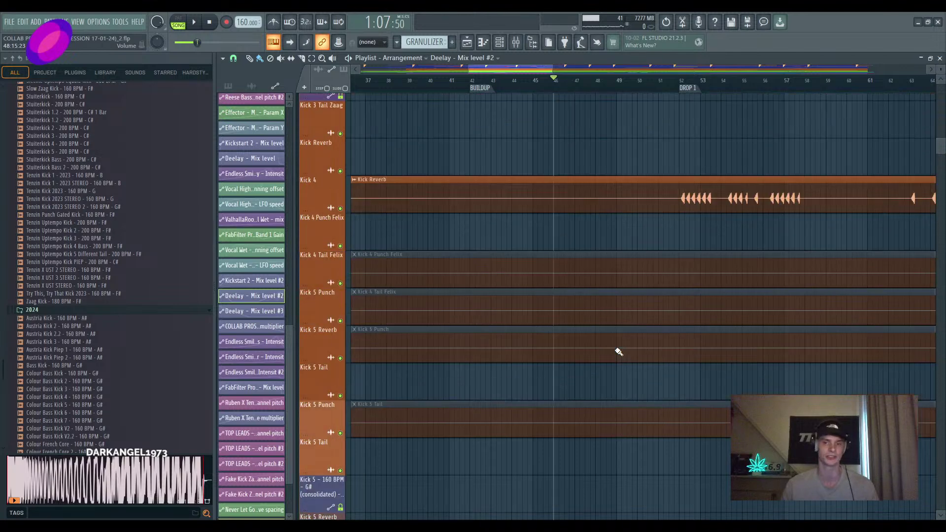
scroll(611, 348, "up", 4)
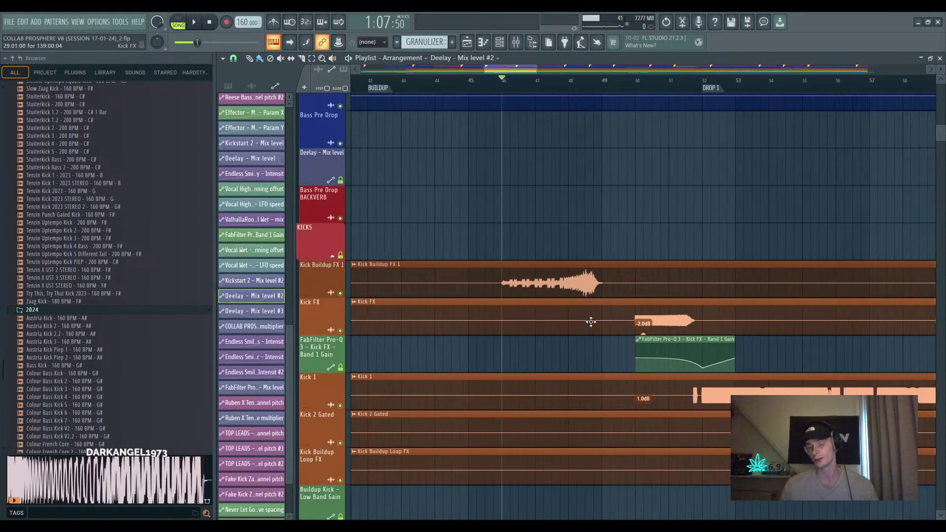
right_click(342, 293)
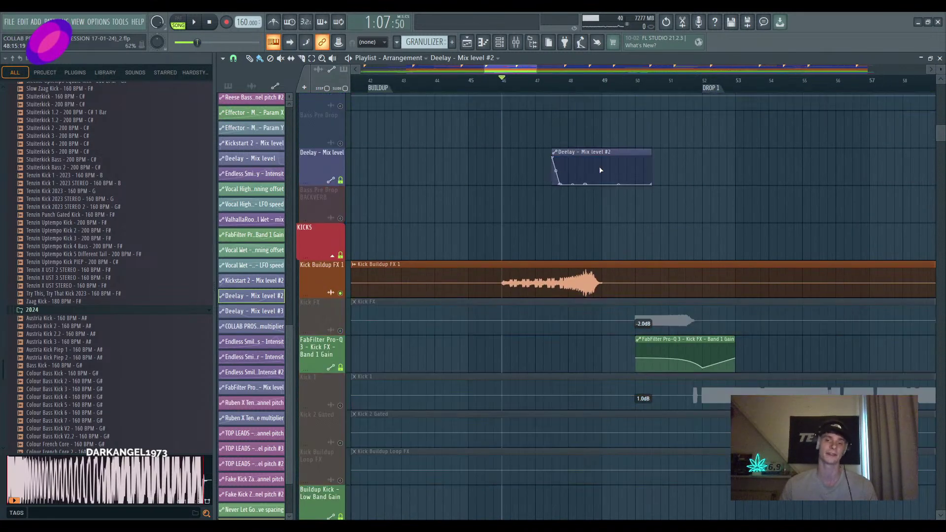
key("space")
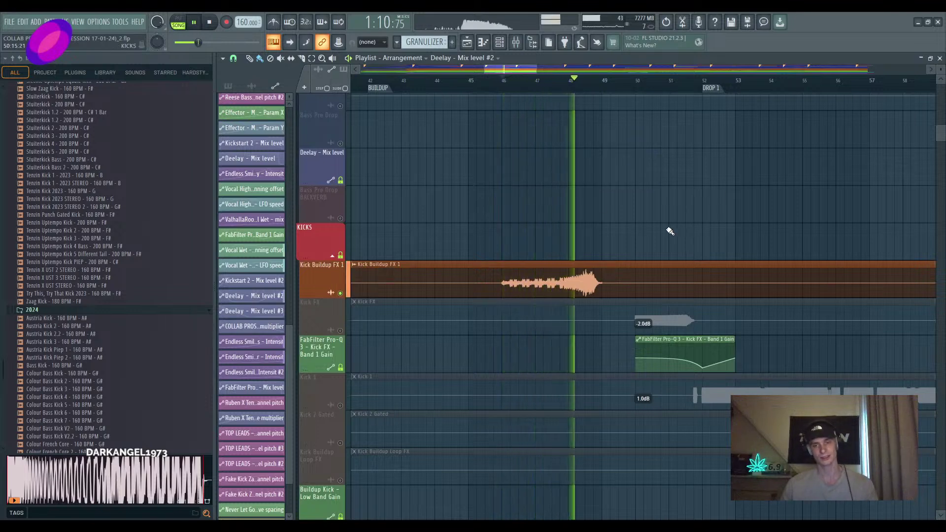
scroll(612, 259, "up", 4, "ctrl")
key("space")
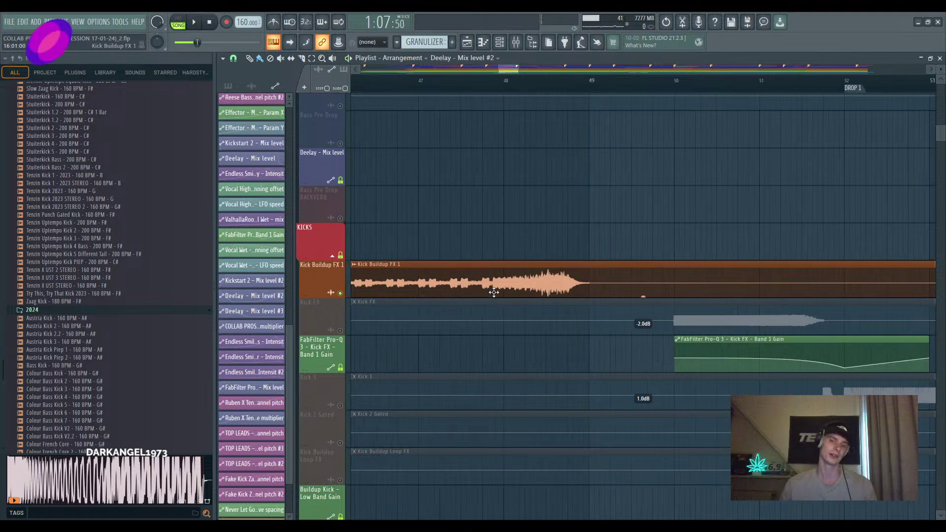
Select the Kick Buildup FX 1 clip, replay it briefly from bar 46 and examine its waveform before DROP 1
left_click(488, 328)
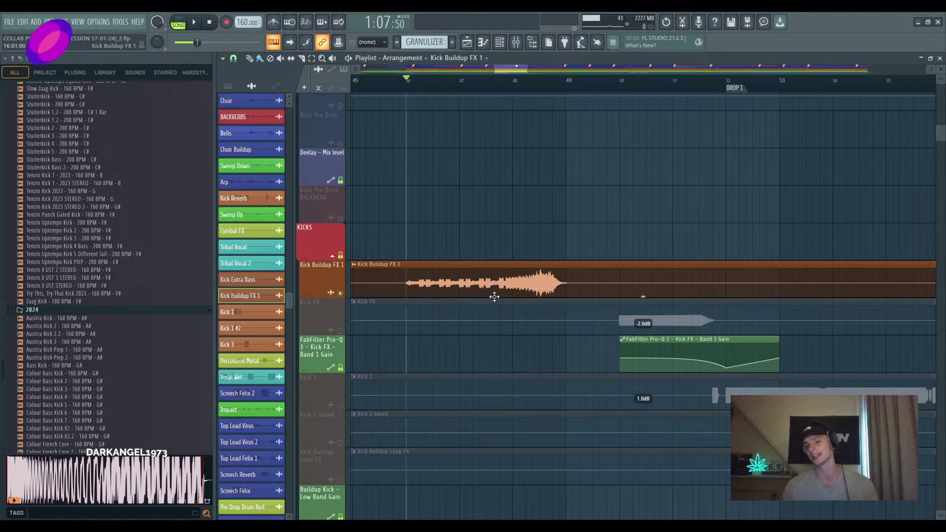
scroll(419, 313, "up", 2)
key("space")
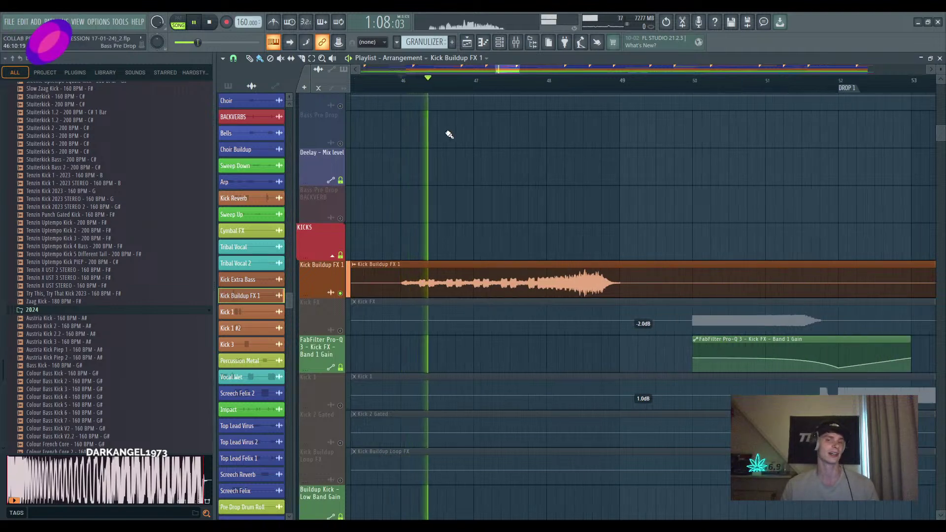
key("space")
scroll(513, 276, "down", 4)
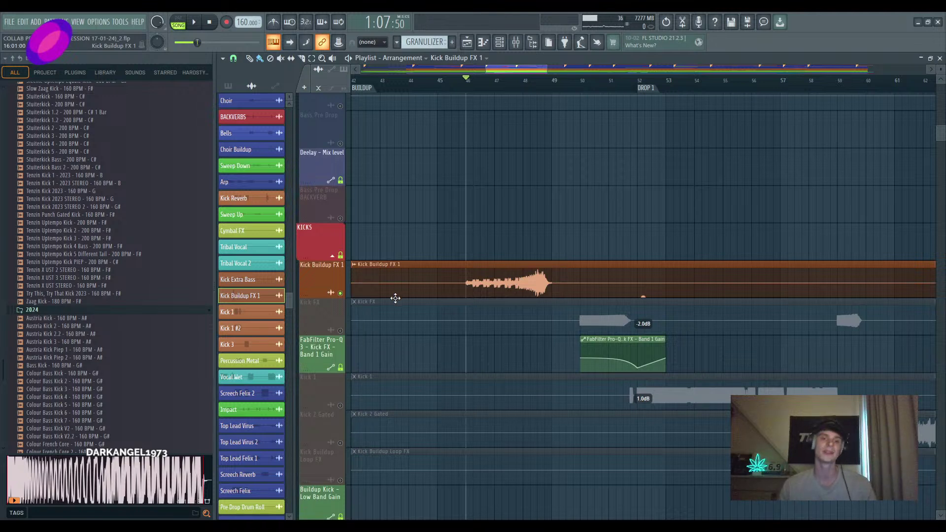
Release the Kick Buildup FX 1 solo and look through the bass, instrument and backverb tracks around DROP 1
scroll(647, 342, "up", 5)
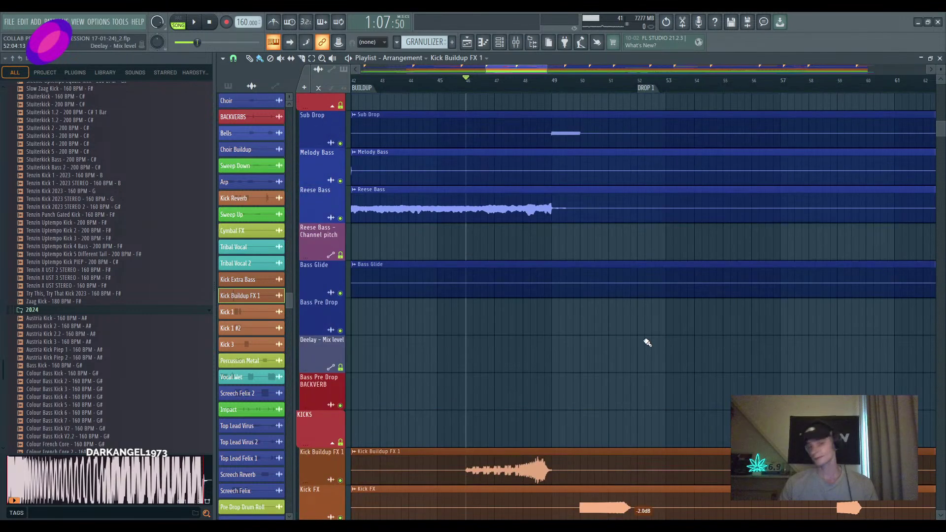
scroll(648, 345, "up", 1)
scroll(600, 349, "down", 3)
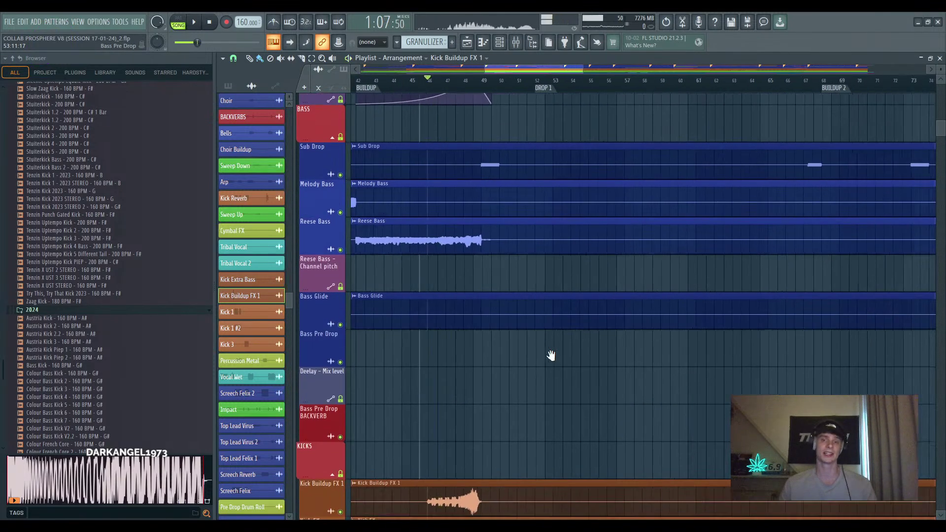
scroll(551, 355, "down", 7)
scroll(544, 363, "up", 18)
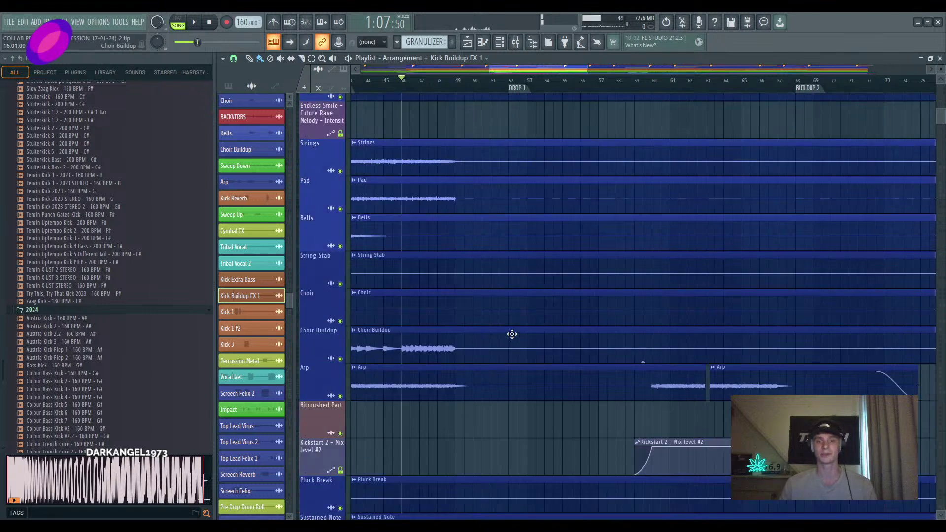
scroll(511, 332, "up", 12)
scroll(495, 292, "up", 4)
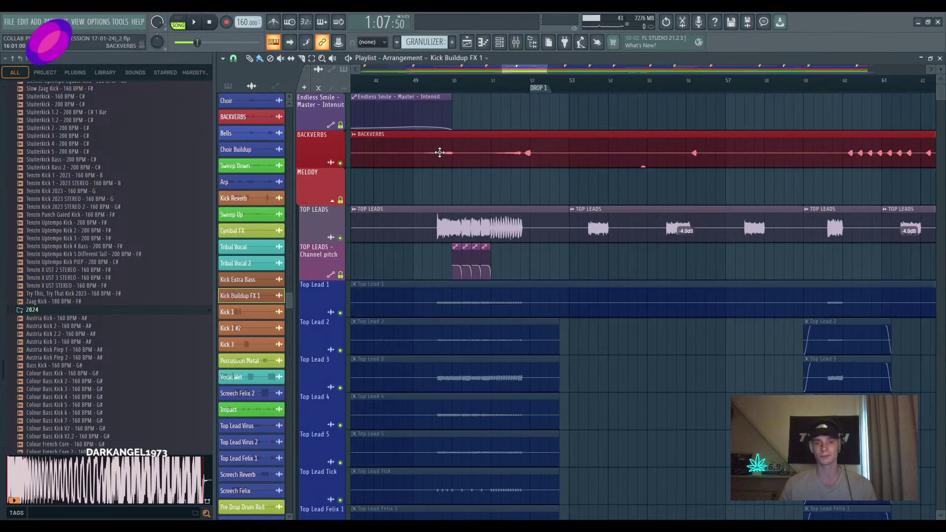
Solo the TOP LEADS track together with Chords 1 and Chords 2 and audition them from bar 49
left_click(432, 87)
scroll(408, 247, "down", 6)
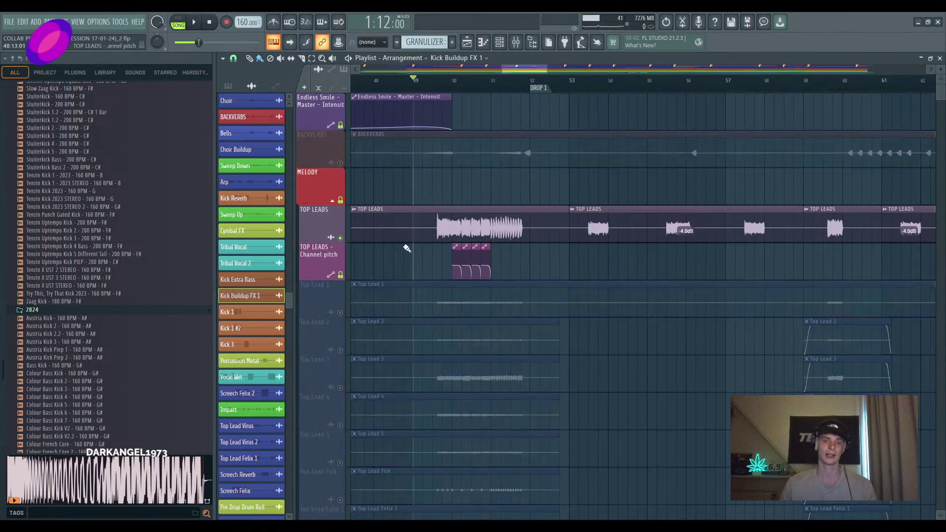
scroll(419, 252, "down", 6)
left_click_drag(339, 228, 325, 190)
key("space")
scroll(484, 333, "up", 4)
scroll(509, 367, "up", 8)
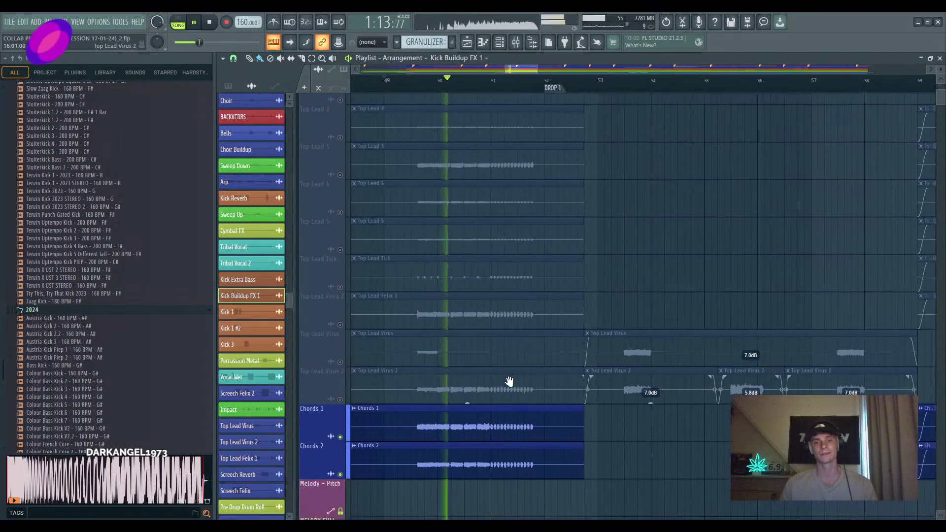
key("space")
Examine the TOP LEADS channel pitch automation clips before DROP 1 and place the playhead at bar 50
scroll(478, 287, "up", 2, "ctrl")
scroll(480, 318, "up", 3, "ctrl")
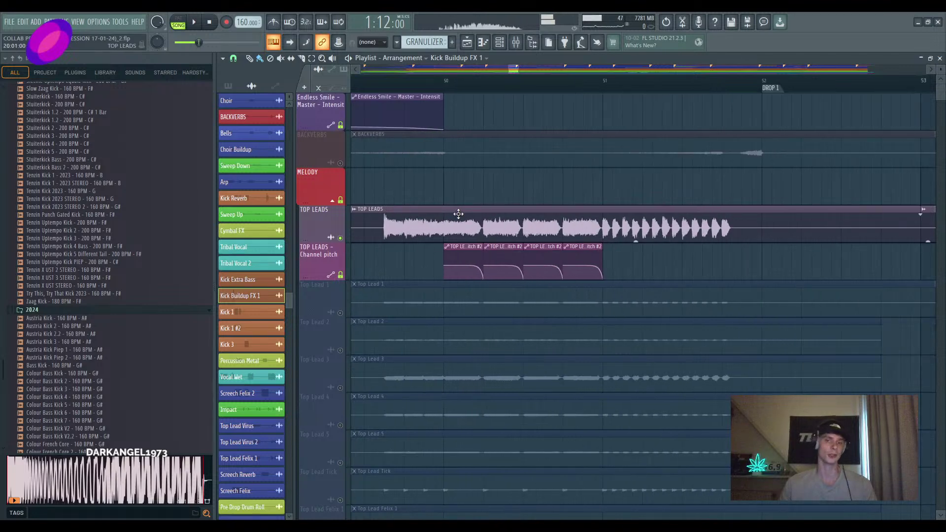
scroll(460, 197, "down", 2, "ctrl")
left_click(445, 83)
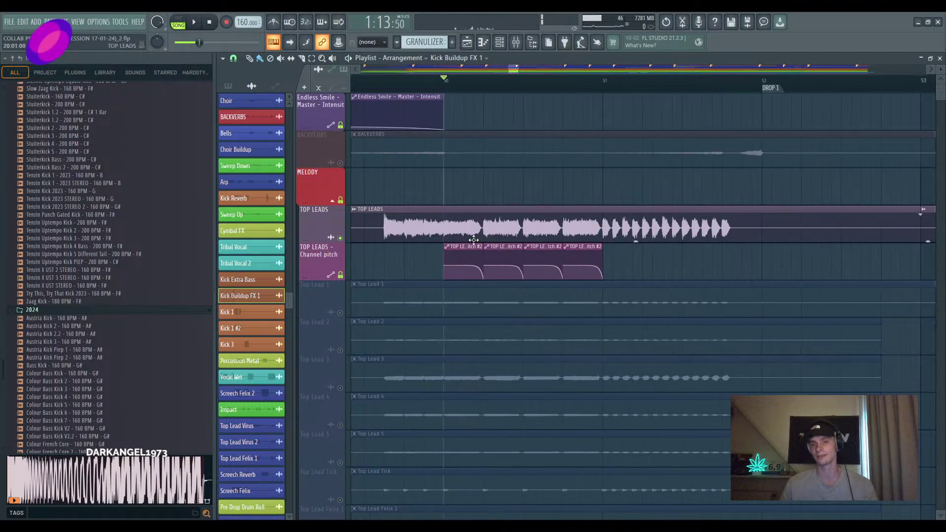
Examine the Chords clips and the melody's low-pass filter, reverb volume and delay volume automation around DROP 1
scroll(570, 281, "down", 2, "ctrl")
scroll(571, 282, "down", 12)
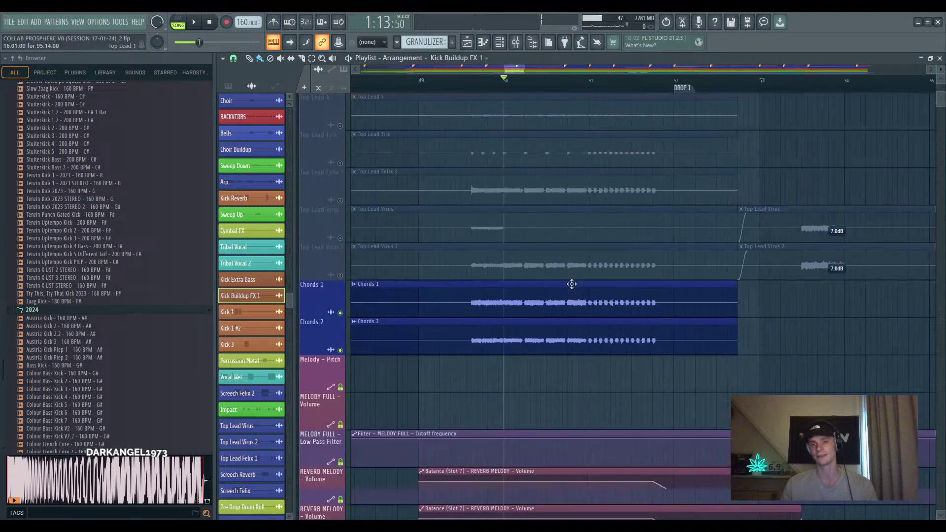
scroll(606, 335, "down", 2)
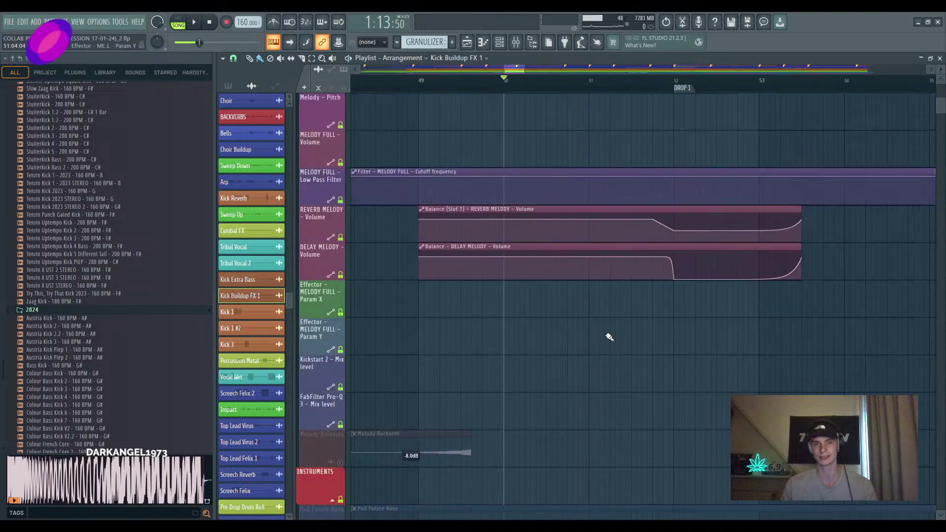
scroll(615, 315, "down", 2, "ctrl")
scroll(589, 331, "down", 2, "ctrl")
scroll(593, 328, "down", 7)
scroll(618, 323, "up", 12)
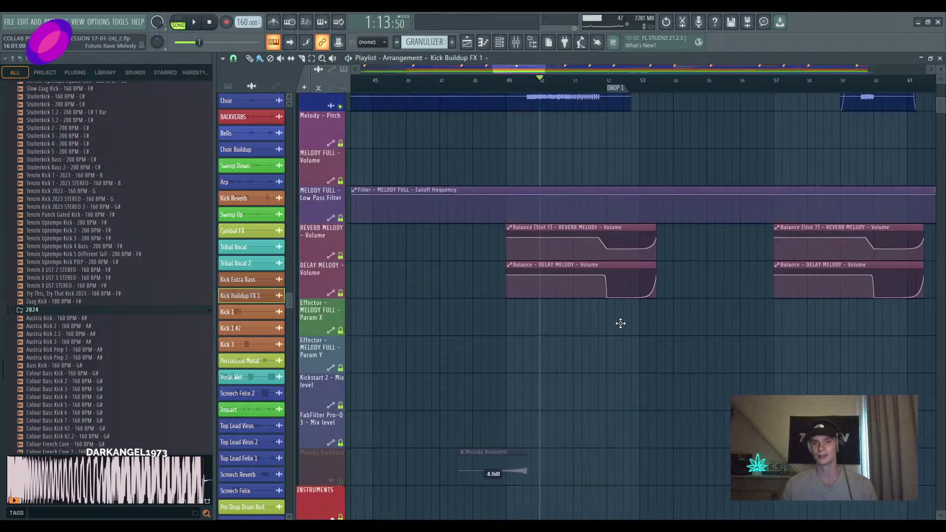
Audition the soloed top leads and chords briefly from bar 51
scroll(627, 367, "up", 2, "ctrl")
scroll(588, 329, "up", 7)
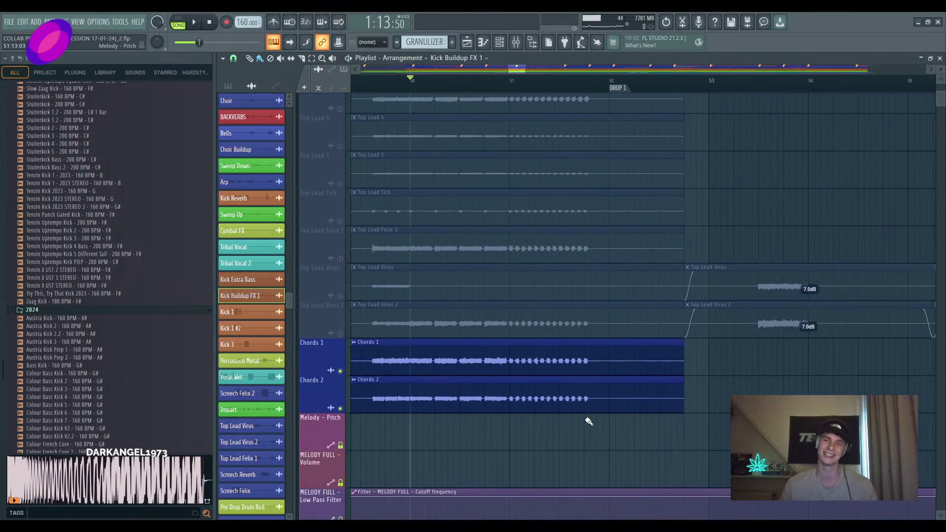
scroll(590, 422, "up", 1, "ctrl")
left_click(532, 81)
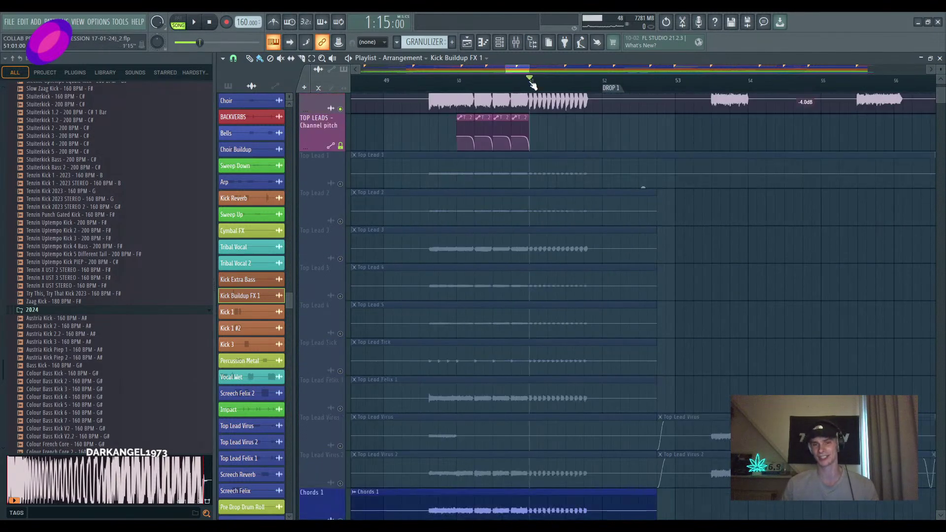
key("space")
scroll(527, 232, "down", 1, "ctrl")
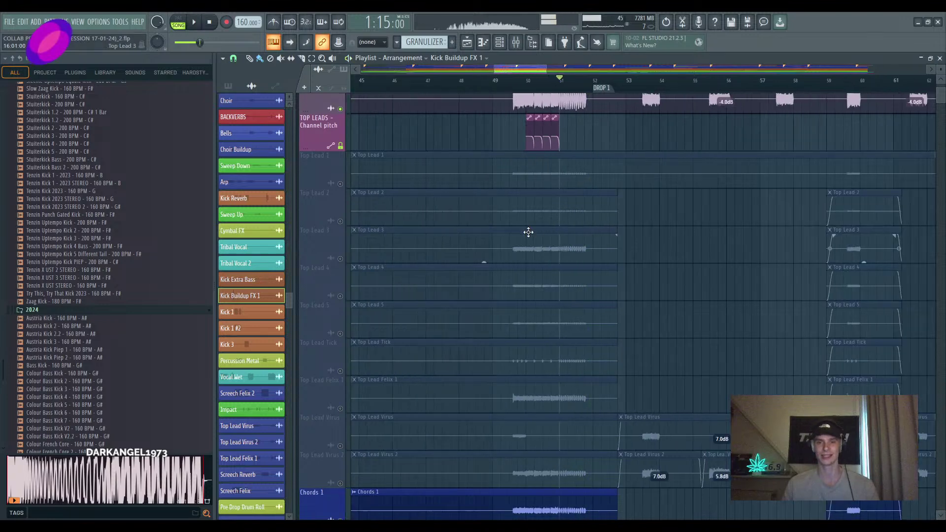
Look through the melody automation and backverb tracks, then return the playhead to bar 50 and examine the chord and lead clips
scroll(574, 257, "down", 7)
scroll(600, 266, "down", 10)
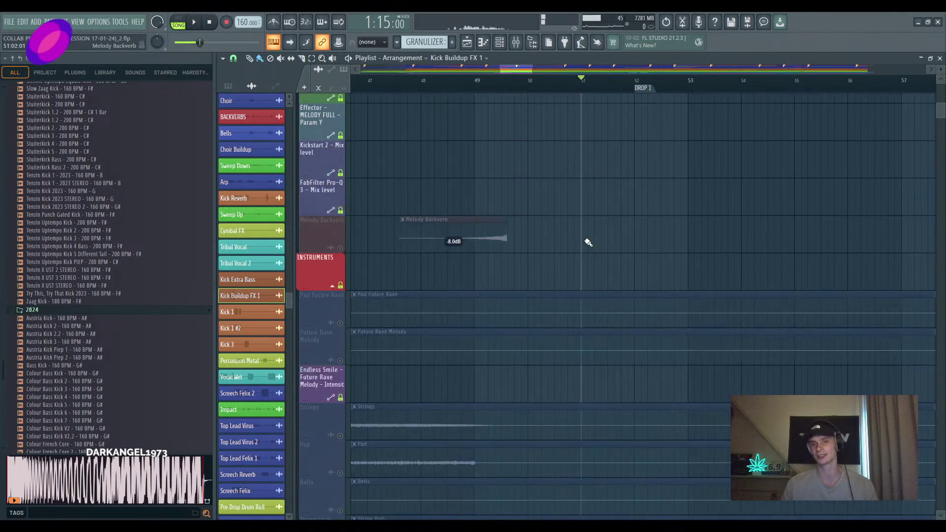
scroll(587, 245, "up", 8)
scroll(615, 295, "up", 5)
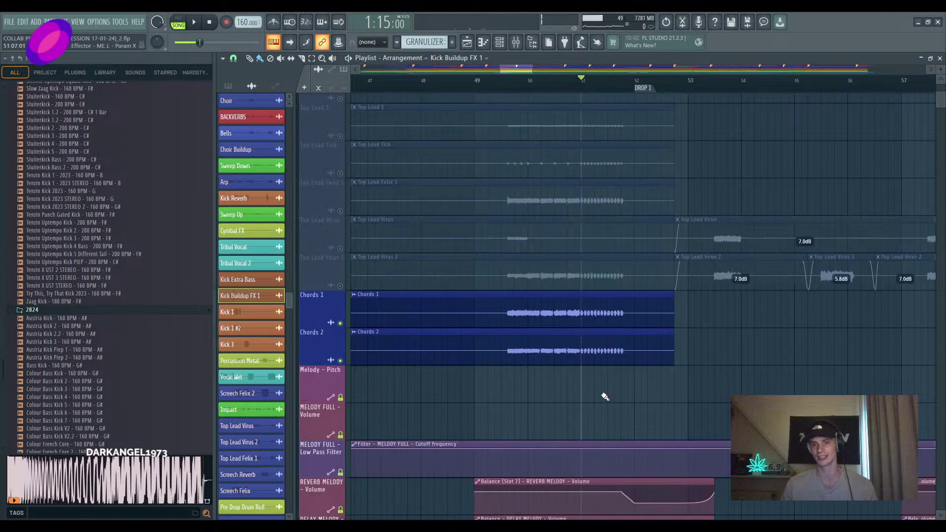
scroll(591, 389, "up", 3, "ctrl")
scroll(542, 374, "up", 2)
scroll(523, 378, "up", 1)
left_click(453, 79)
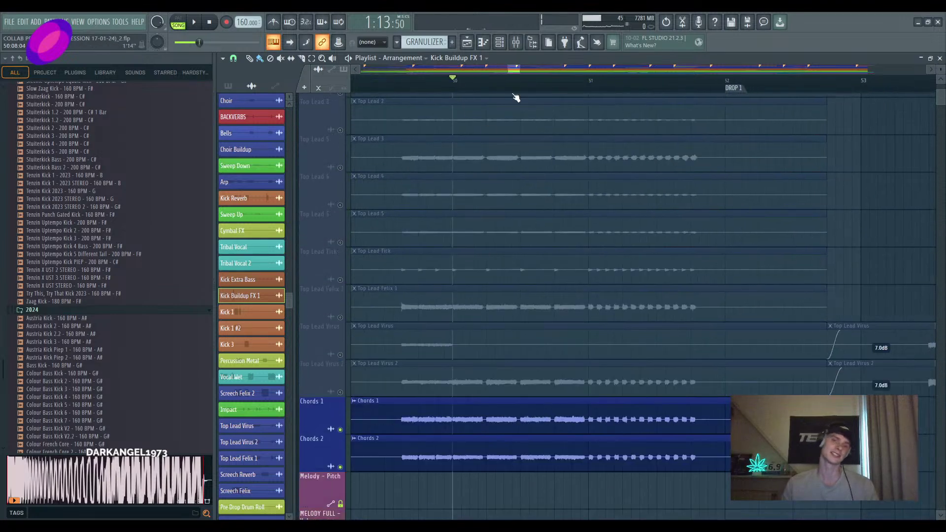
scroll(578, 177, "up", 2, "ctrl")
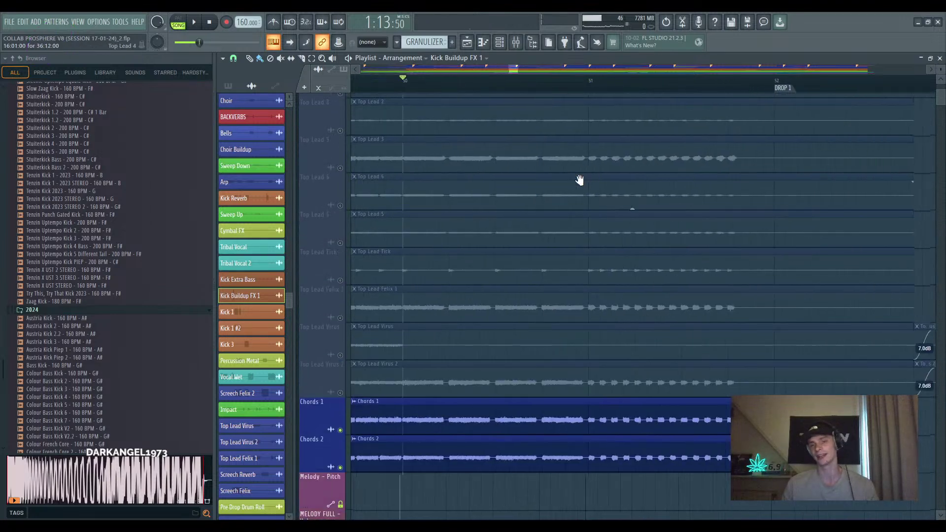
Place the playhead at bar 51 and examine the chopped Chords 1 and Chords 2 clips leading into DROP 1
scroll(501, 211, "up", 2)
left_click(482, 81)
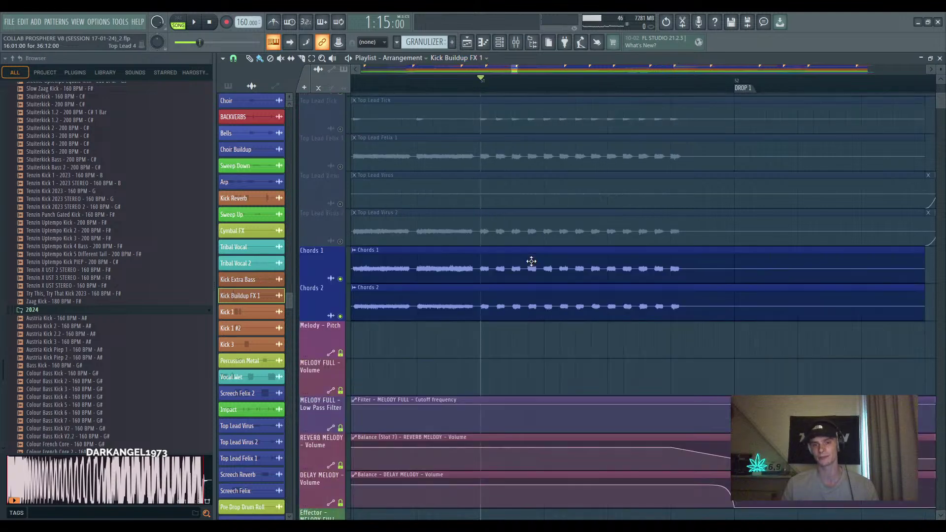
scroll(517, 270, "down", 6)
scroll(515, 273, "up", 2, "ctrl")
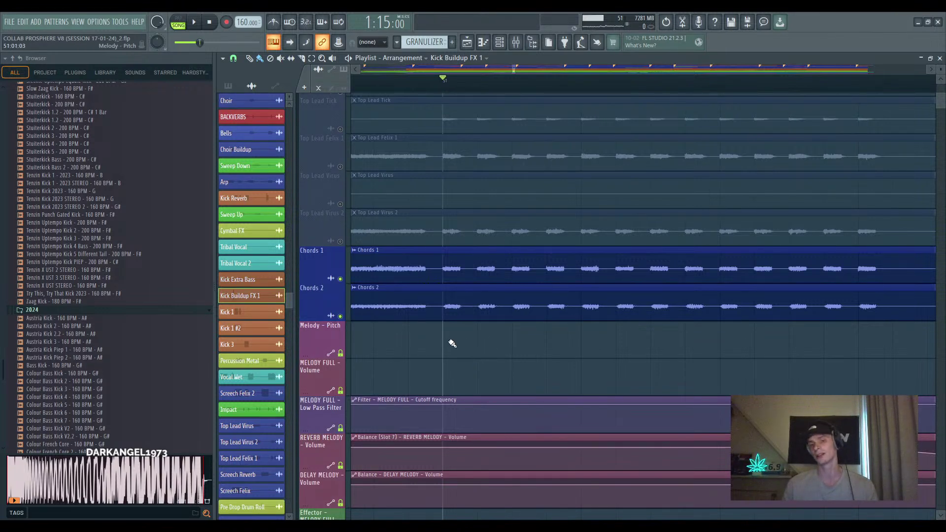
scroll(490, 342, "down", 3, "ctrl")
left_click_drag(486, 338, 505, 335)
scroll(505, 342, "up", 2, "ctrl")
scroll(502, 345, "down", 1, "ctrl")
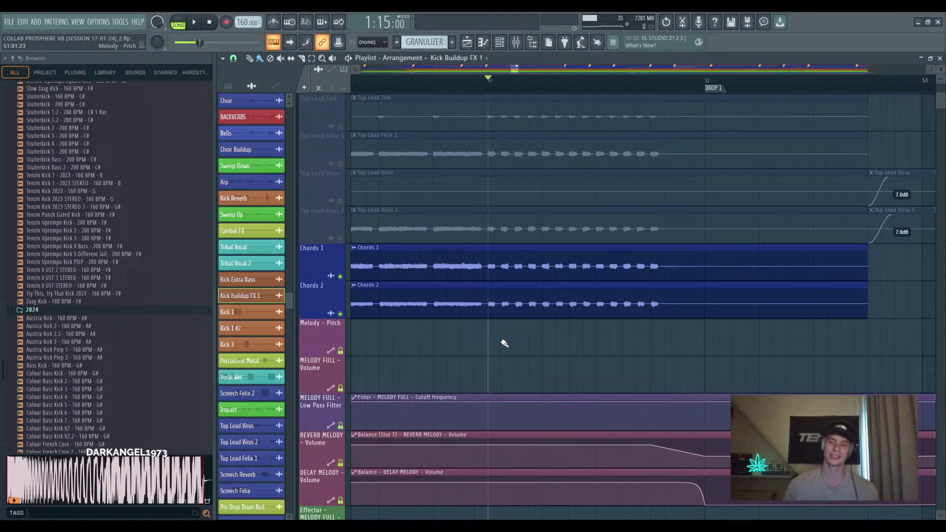
scroll(529, 321, "down", 3, "ctrl")
scroll(536, 338, "up", 5)
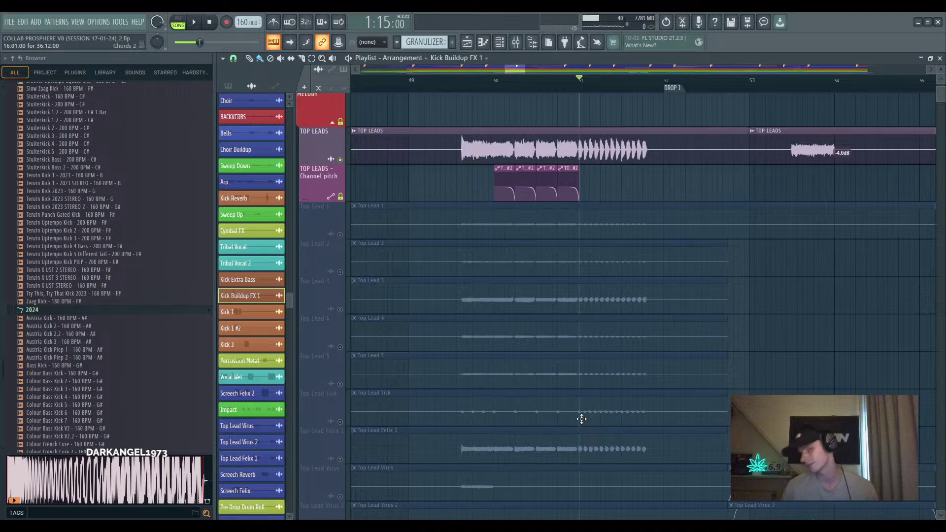
Unsolo the top lead and chord tracks so that all tracks are active again
left_click(338, 164)
scroll(466, 196, "down", 3, "ctrl")
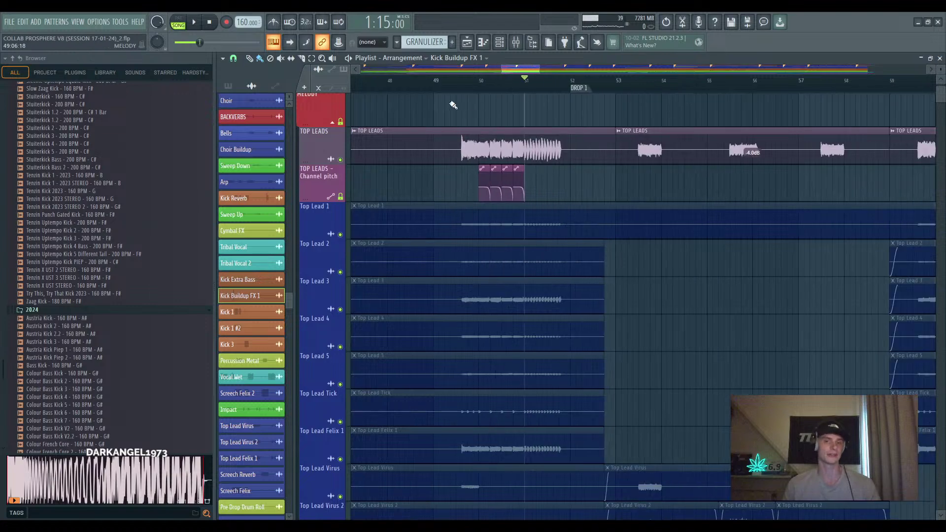
scroll(522, 249, "down", 15)
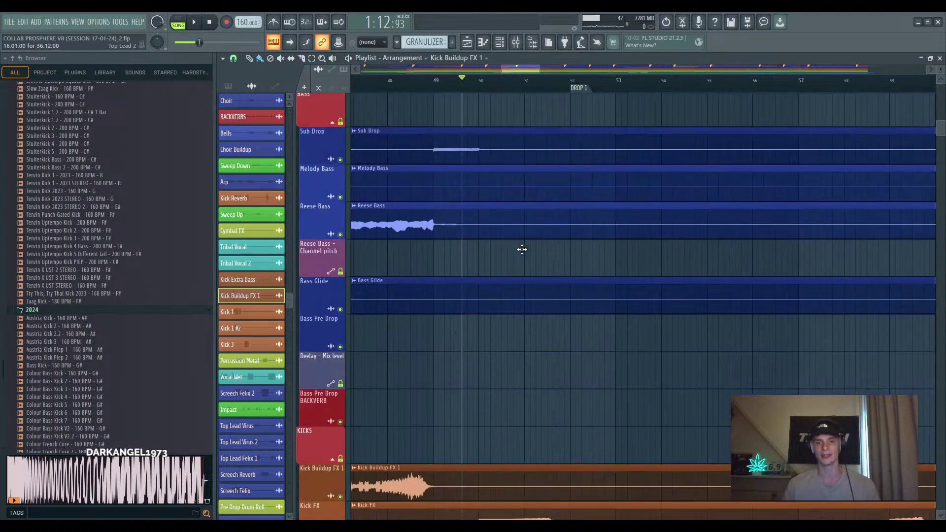
Solo the Kick FX track in the KICKS group and place the playhead at the DROP 1 marker
scroll(522, 249, "up", 3, "ctrl")
scroll(507, 278, "up", 3)
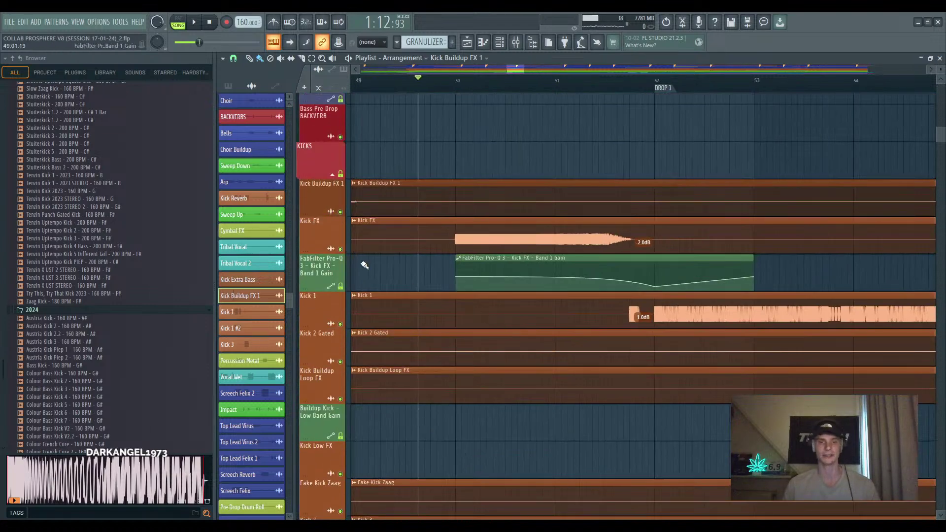
left_click(341, 249, "ctrl")
scroll(536, 300, "down", 2, "ctrl")
scroll(542, 305, "down", 1)
scroll(549, 310, "up", 3, "ctrl")
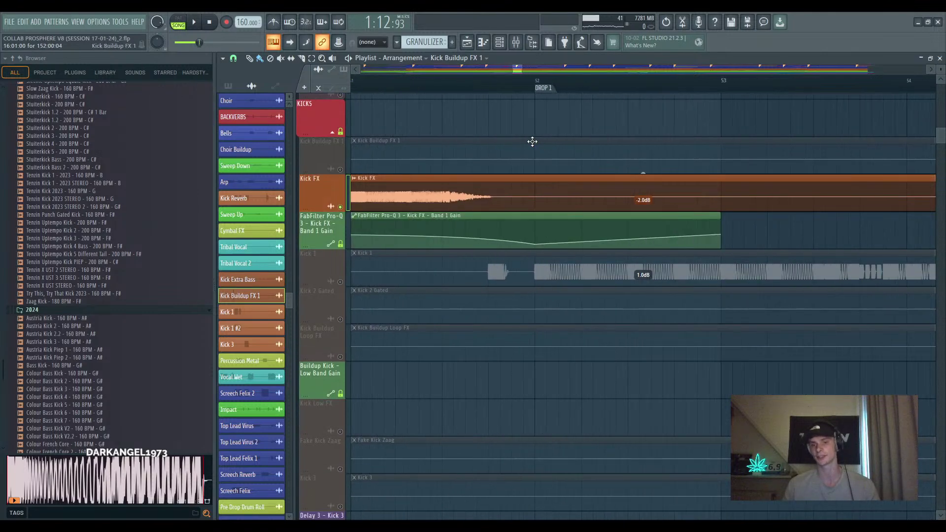
left_click(537, 80)
Examine the Kick FX clip and its FabFilter Pro-Q 3 Band 1 Gain automation before DROP 1
left_click_drag(470, 300, 547, 315)
scroll(517, 327, "up", 1, "ctrl")
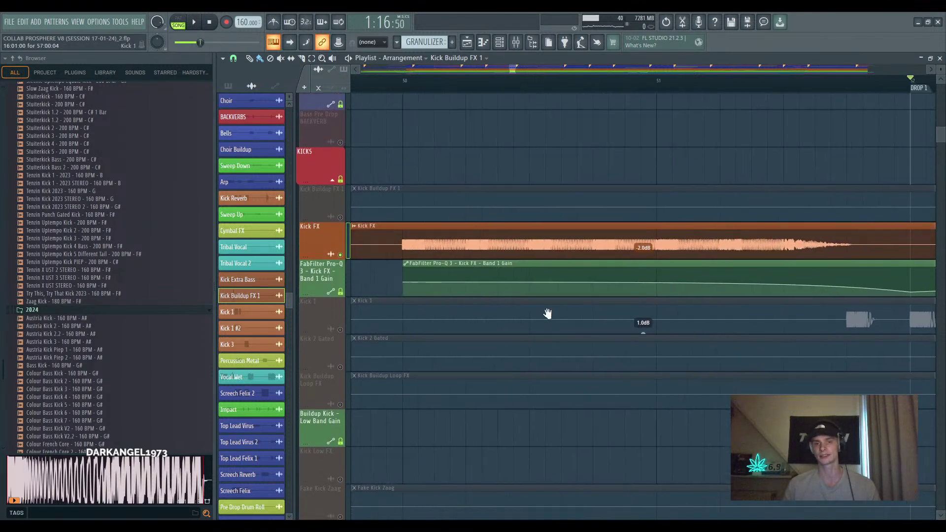
scroll(547, 316, "up", 1, "alt")
left_click_drag(567, 351, 553, 420)
scroll(541, 414, "down", 2, "ctrl")
Select the Kick FX clip, inspect its effect chain in the mixer, and close the mixer
left_click(446, 286)
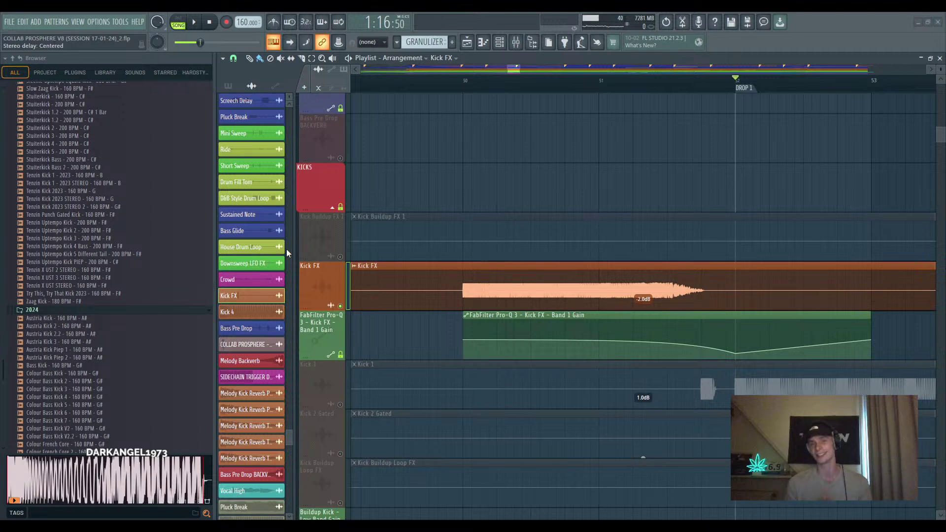
left_click(516, 41)
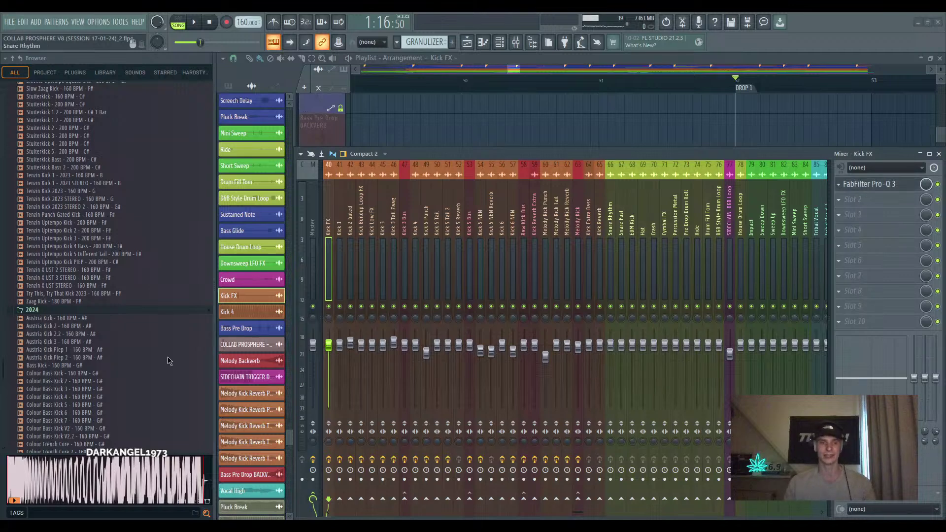
left_click(872, 214)
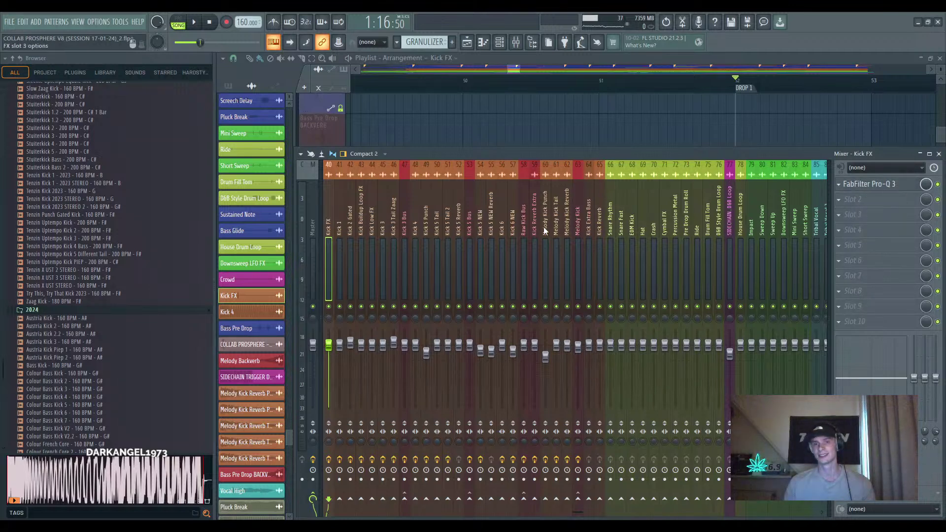
left_click(640, 316)
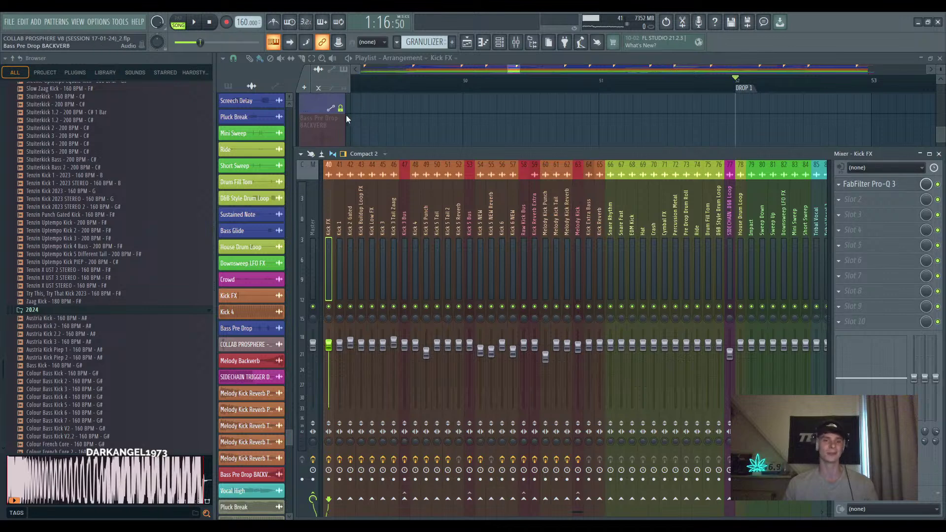
key("F9")
Audition the soloed Kick FX from bar 50
scroll(566, 160, "up", 2)
scroll(559, 186, "up", 2)
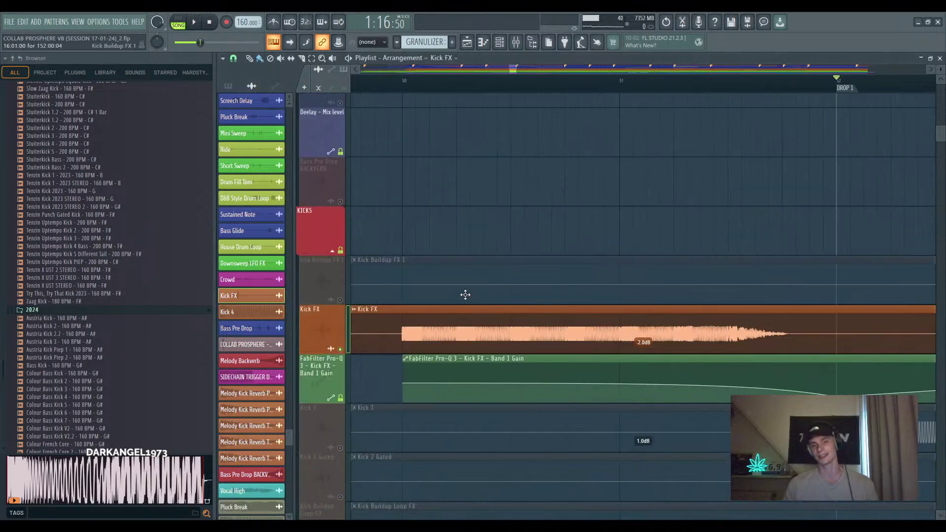
left_click(402, 85)
scroll(405, 84, "down", 2)
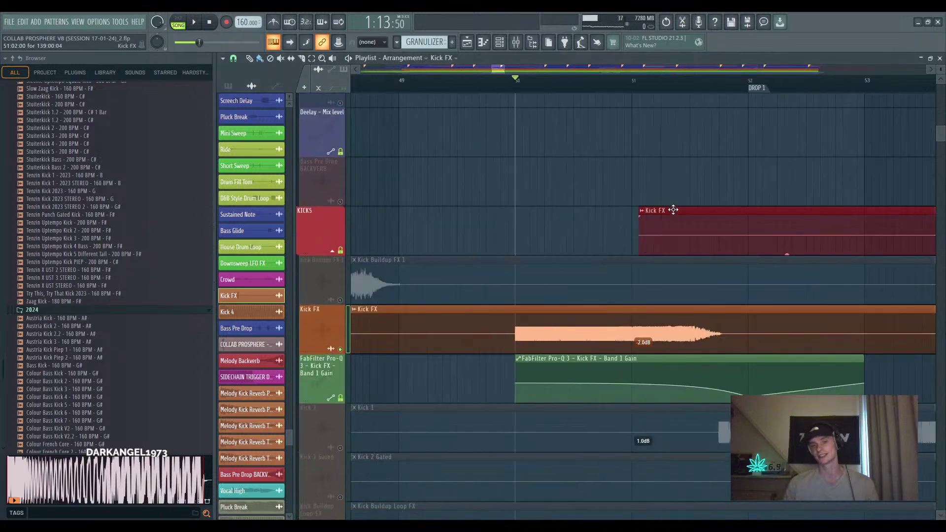
key("space")
scroll(591, 175, "down", 2)
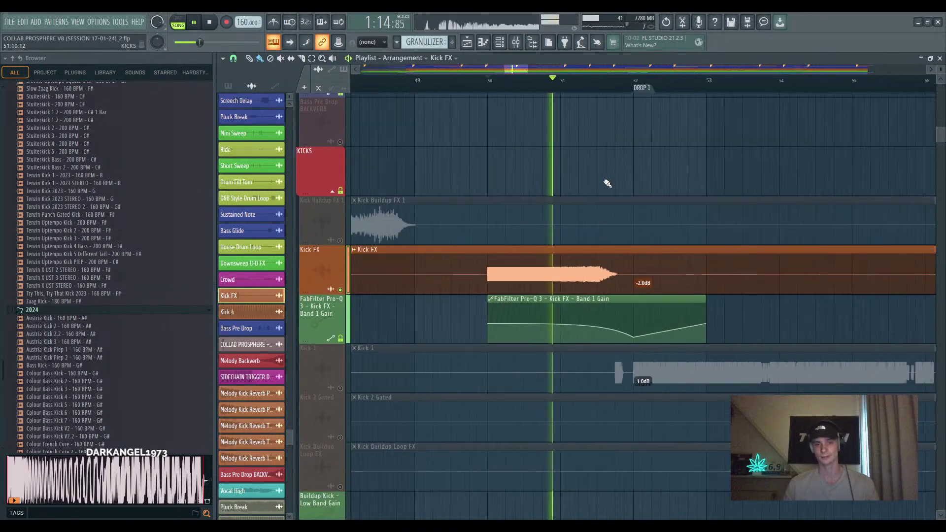
key("space")
Place the playhead just before bar 51 and examine how the Kick FX tapers off ahead of DROP 1
scroll(545, 236, "up", 2)
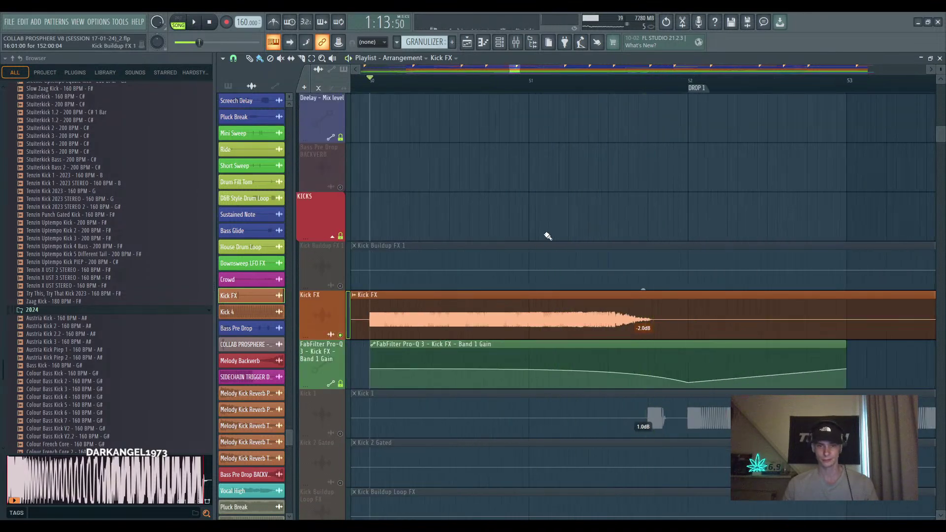
left_click(511, 79)
scroll(517, 300, "up", 3)
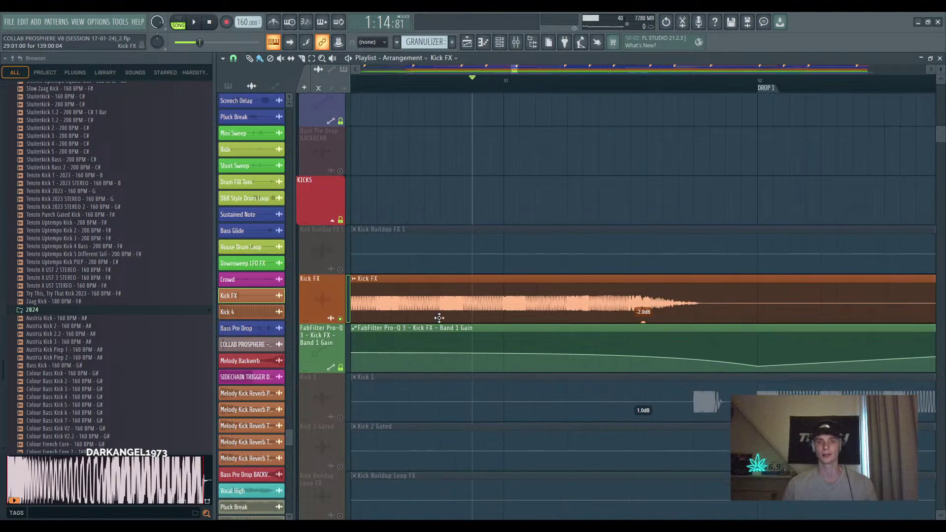
scroll(657, 301, "down", 3)
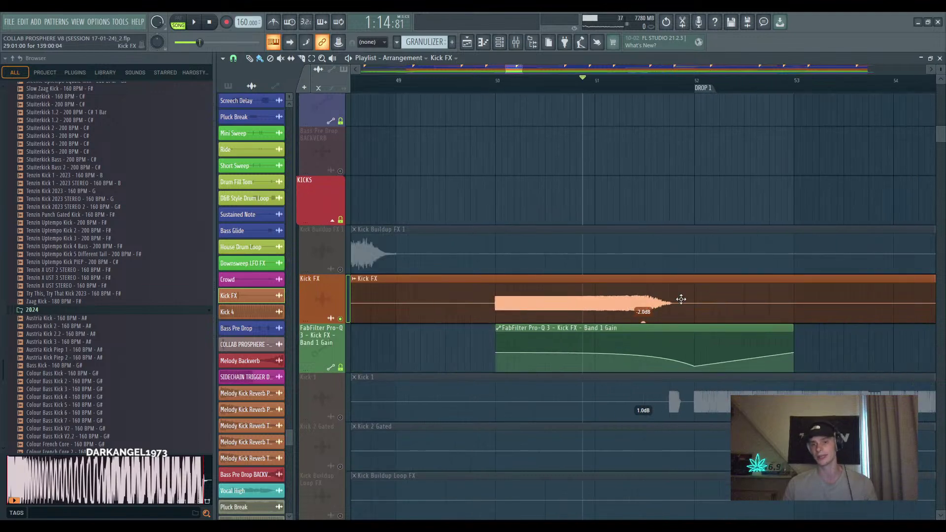
scroll(680, 299, "down", 2)
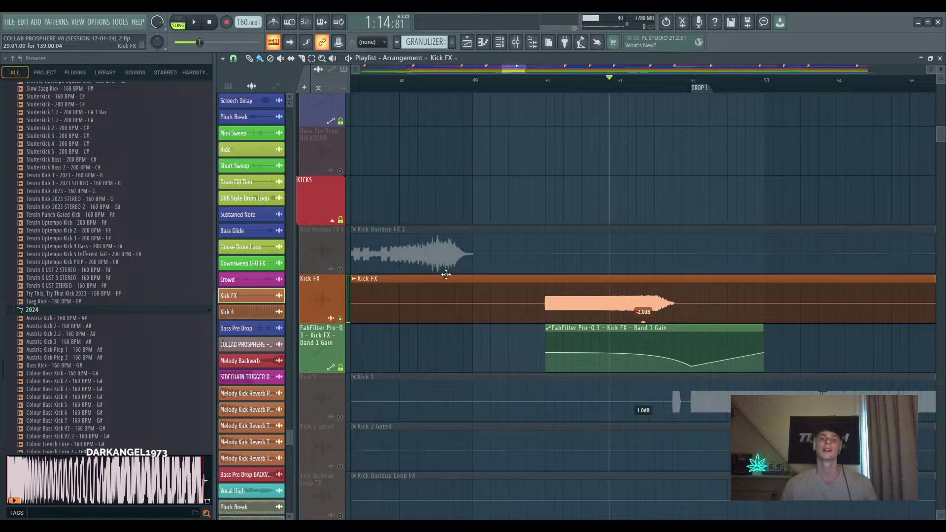
Unsolo the Kick FX track and audition the full mix briefly from just before bar 50
left_click(339, 319, "ctrl")
left_click(536, 81)
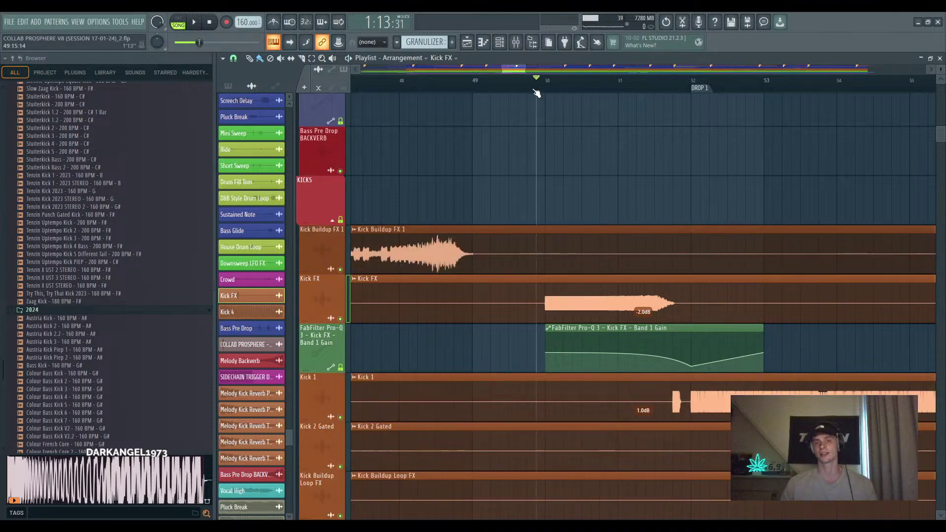
key("space")
scroll(542, 158, "down", 3)
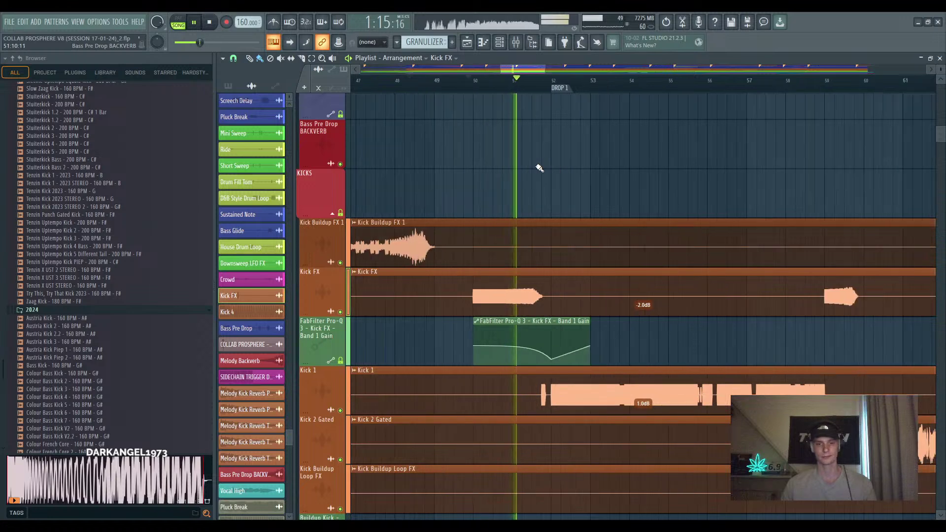
key("space")
Place the playhead at bar 51 and look through the top lead, chord and melody tracks around DROP 1
scroll(542, 167, "up", 4)
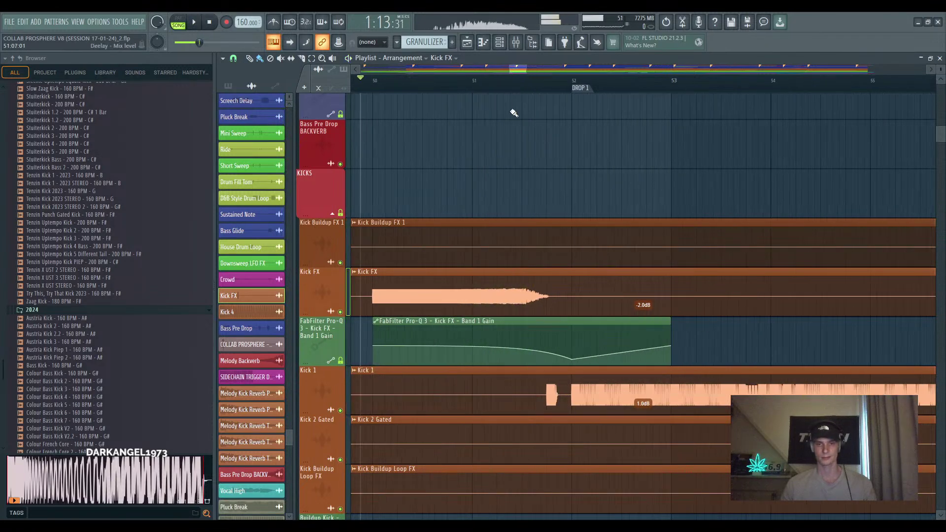
left_click(473, 86)
scroll(510, 234, "up", 10)
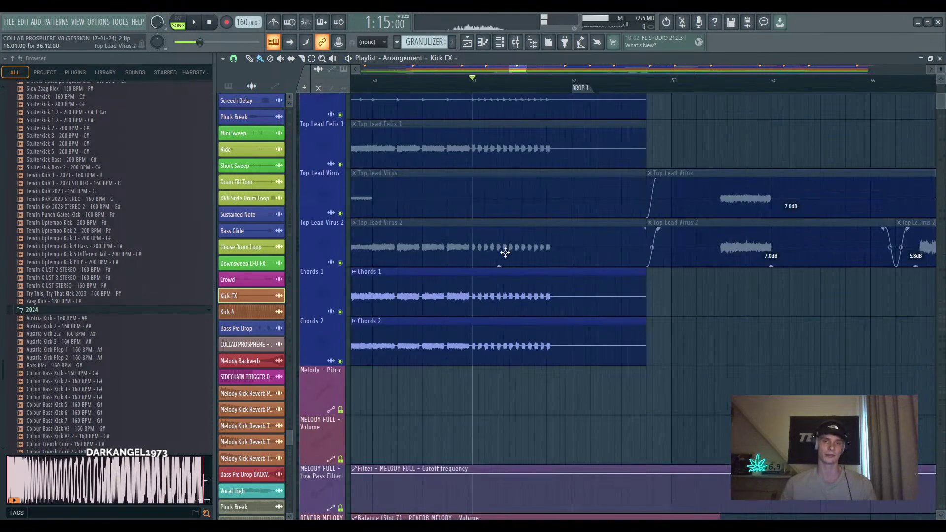
scroll(512, 261, "down", 4)
scroll(522, 286, "down", 8)
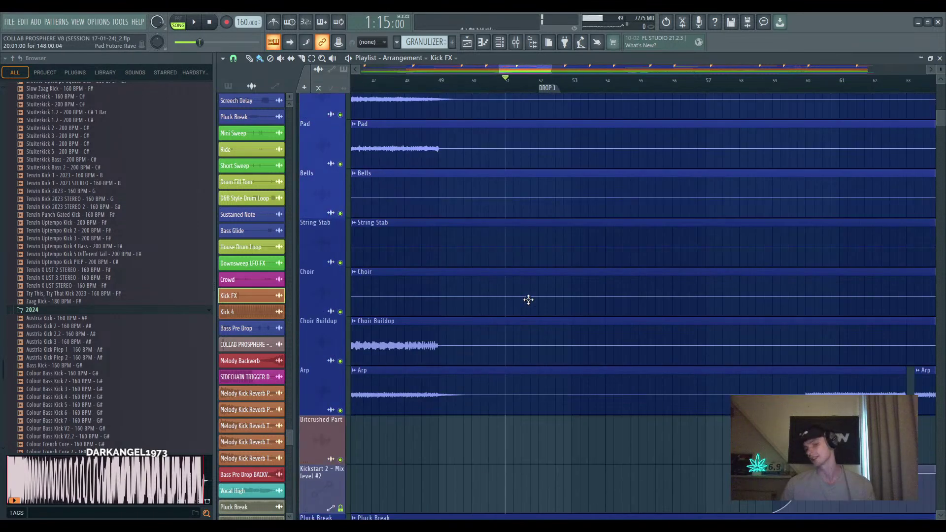
scroll(527, 296, "down", 10)
Examine the Kick 1 pickup hit before DROP 1 and the kick layers that follow in the drop
scroll(519, 296, "up", 4)
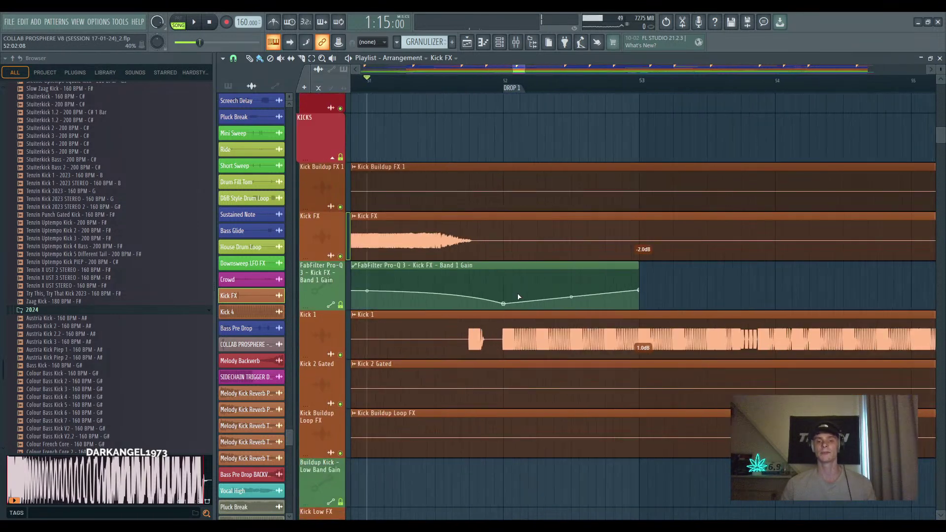
scroll(519, 296, "up", 1)
scroll(483, 320, "up", 2)
scroll(482, 371, "down", 4)
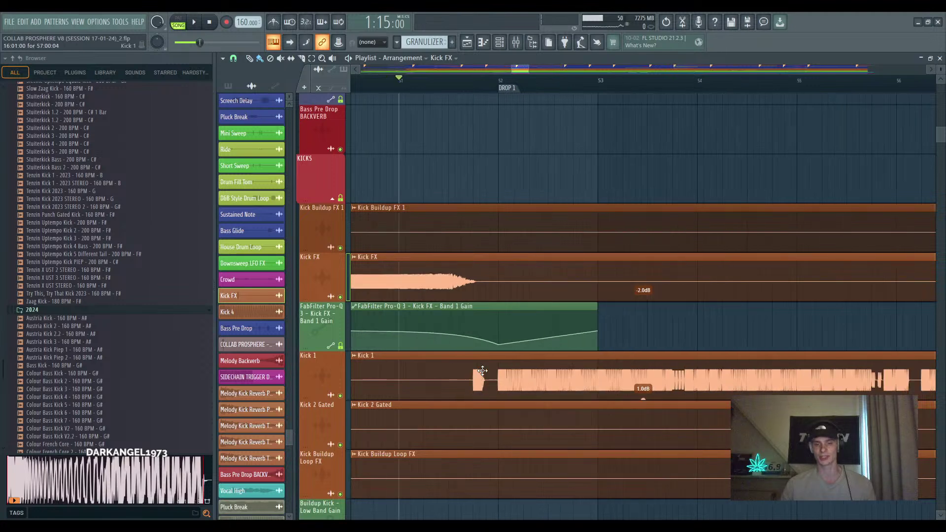
scroll(524, 365, "down", 1)
scroll(532, 334, "down", 3)
scroll(534, 315, "down", 2)
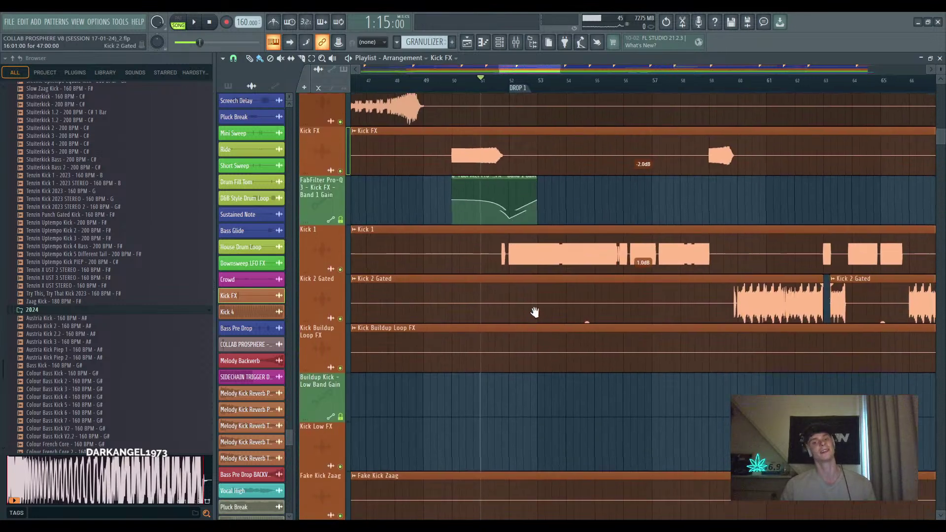
scroll(534, 311, "down", 4)
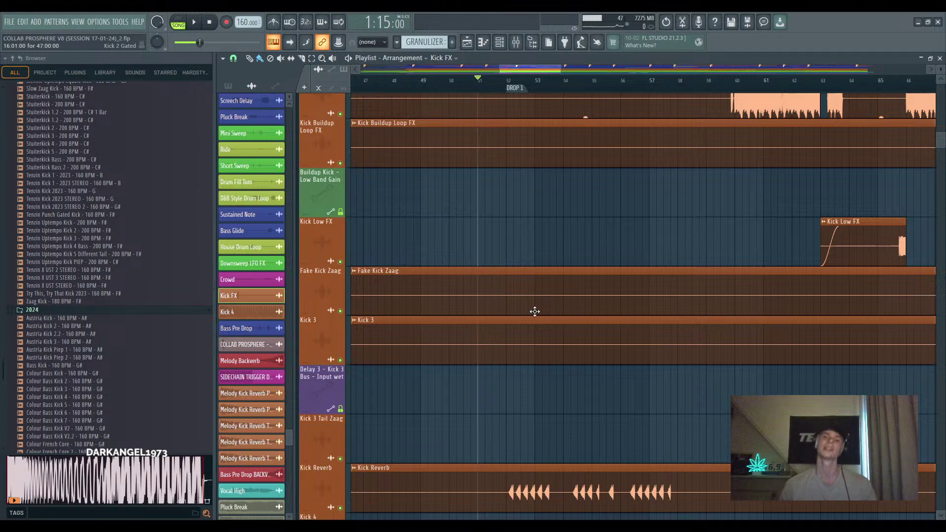
Look through the lead, chord and instrument tracks around DROP 1 and return to the kick layers
scroll(553, 266, "up", 3)
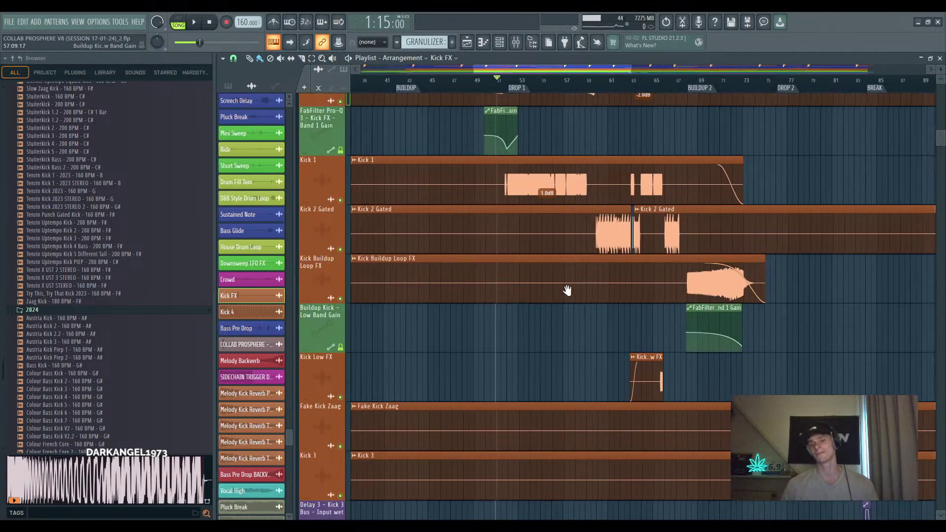
scroll(567, 290, "up", 12)
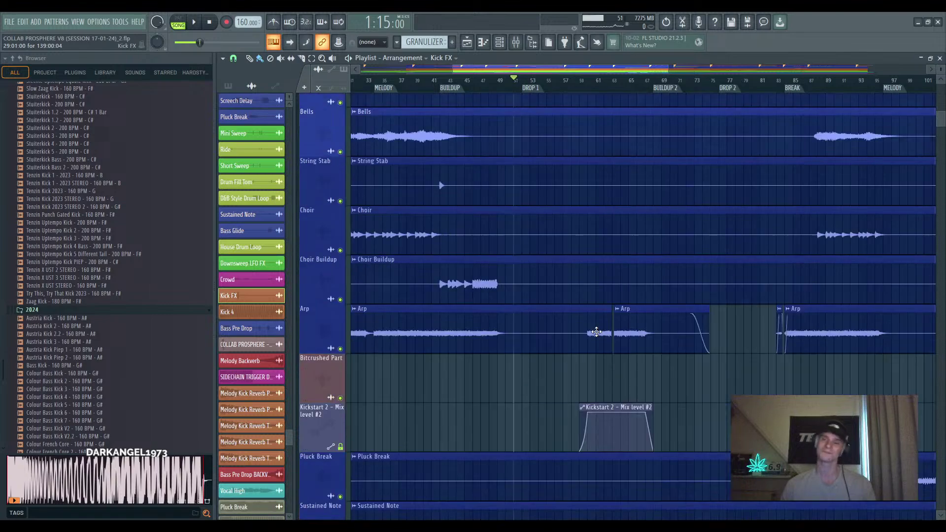
scroll(596, 332, "up", 15)
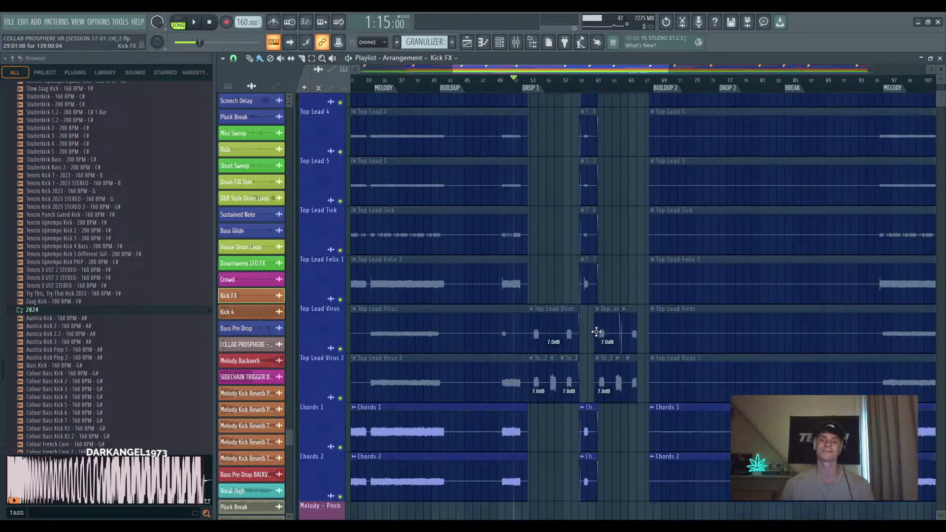
scroll(596, 331, "down", 12)
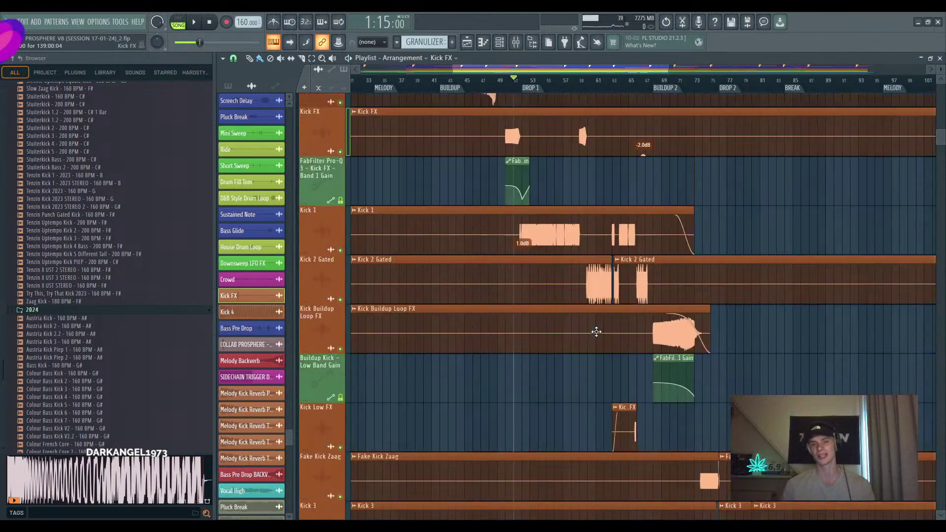
scroll(596, 332, "up", 8)
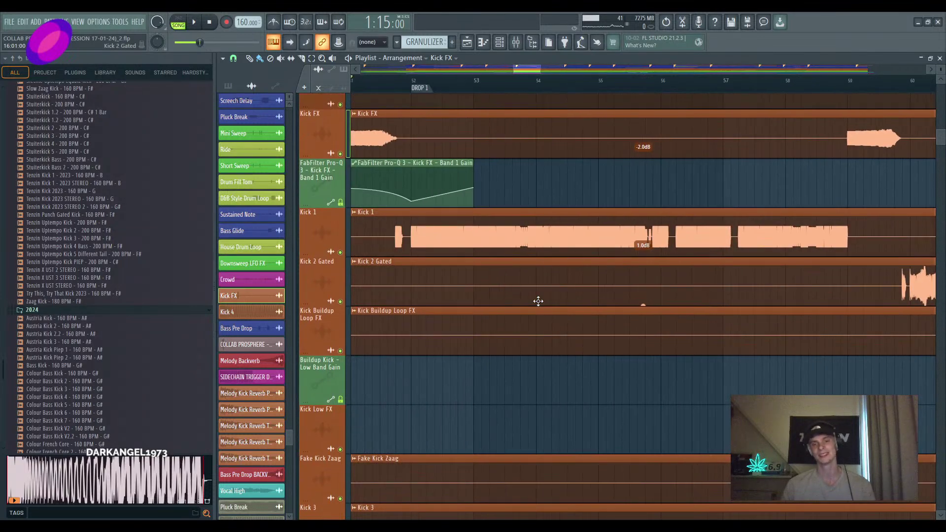
scroll(437, 270, "up", 3)
scroll(640, 243, "down", 7)
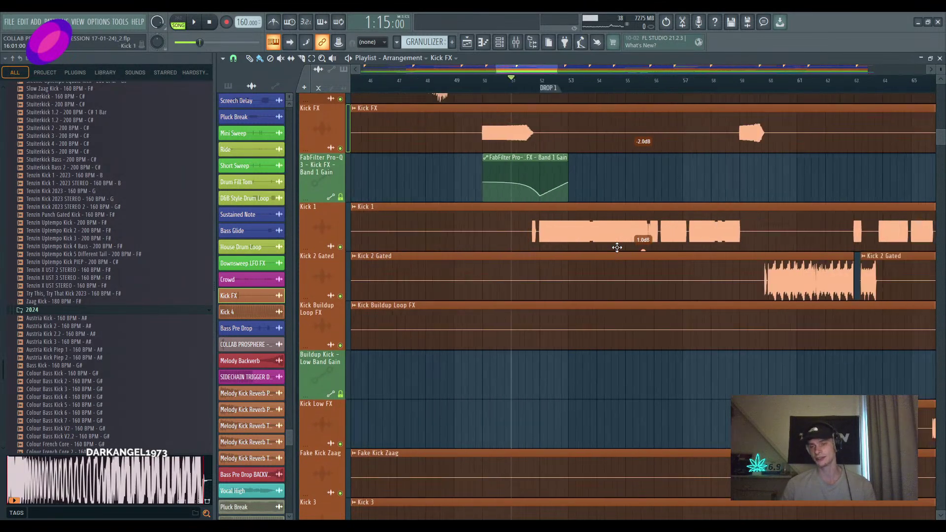
scroll(650, 325, "down", 2)
scroll(626, 318, "down", 3)
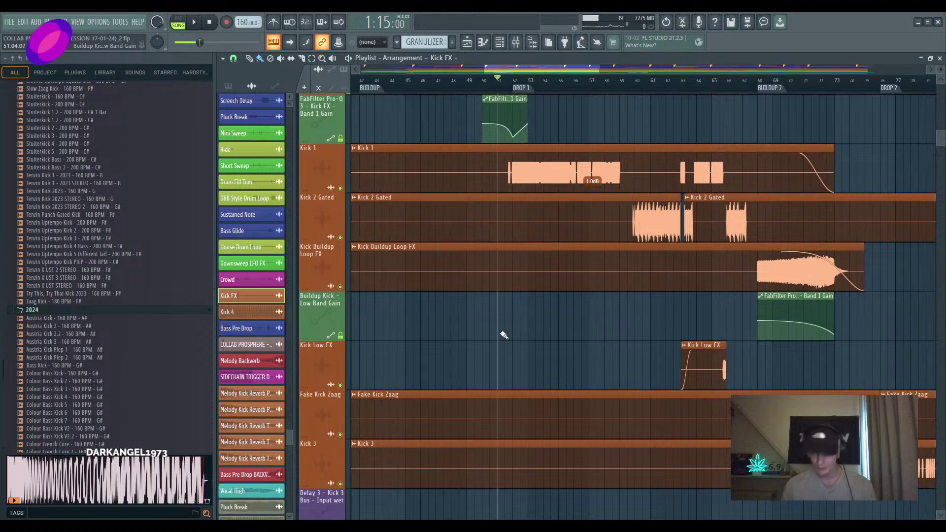
scroll(414, 321, "down", 3)
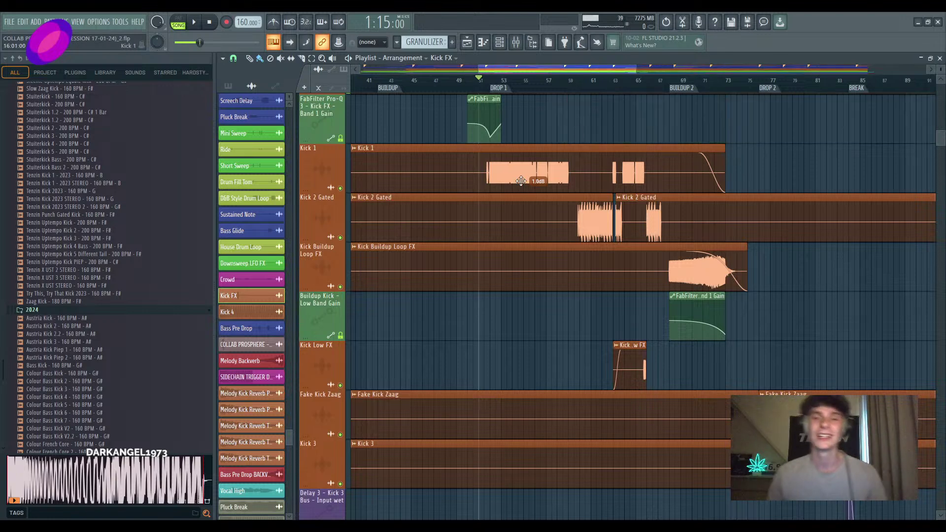
Audition the full mix from bar 51 into DROP 1 while examining the Kick 1 waveform
scroll(501, 185, "up", 4)
scroll(481, 217, "up", 1)
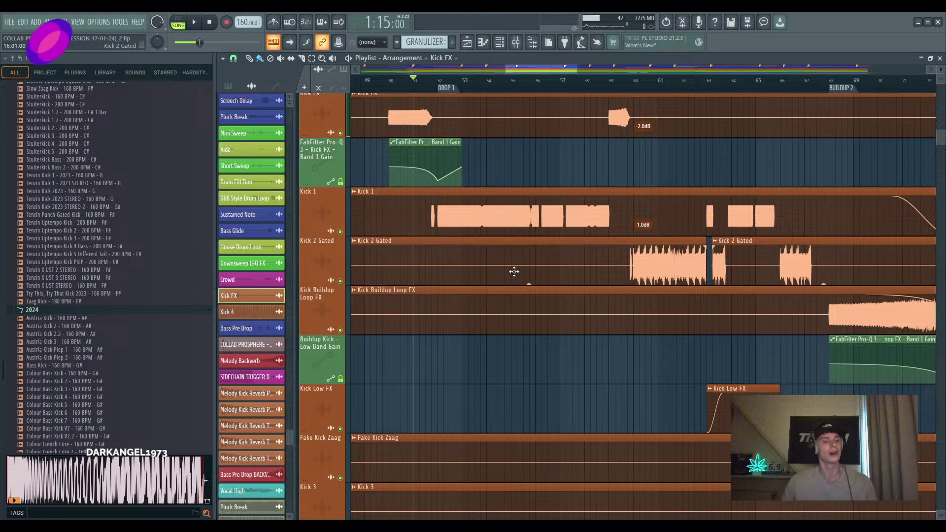
key("space")
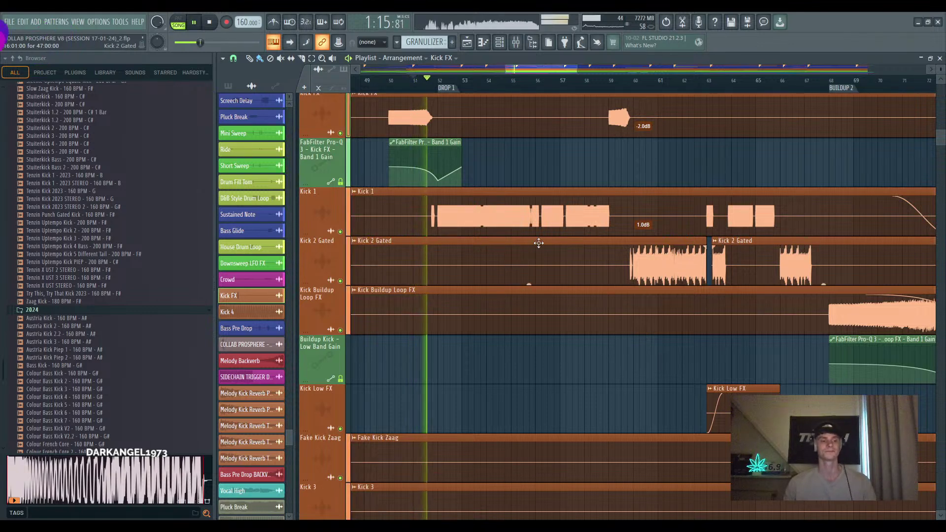
scroll(557, 296, "down", 1)
scroll(554, 279, "up", 2)
scroll(560, 310, "up", 5)
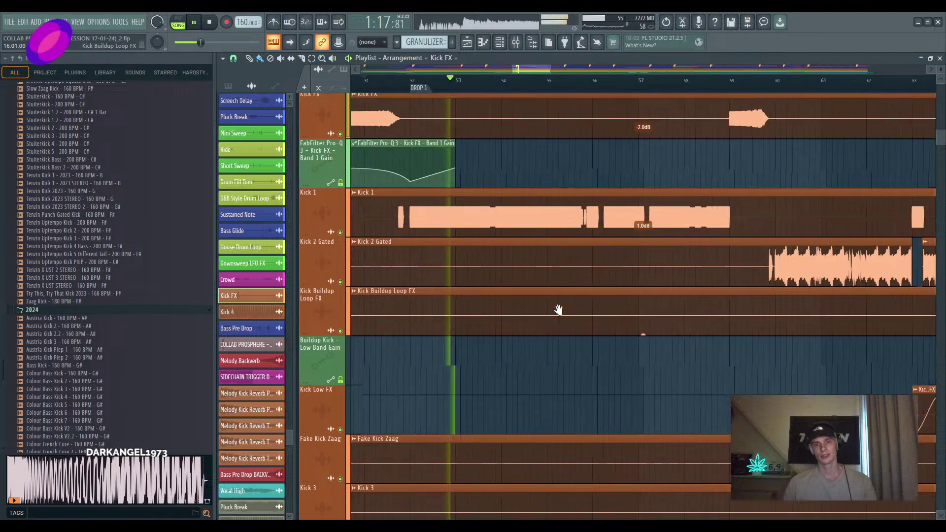
left_click_drag(549, 288, 593, 323)
scroll(589, 316, "up", 3)
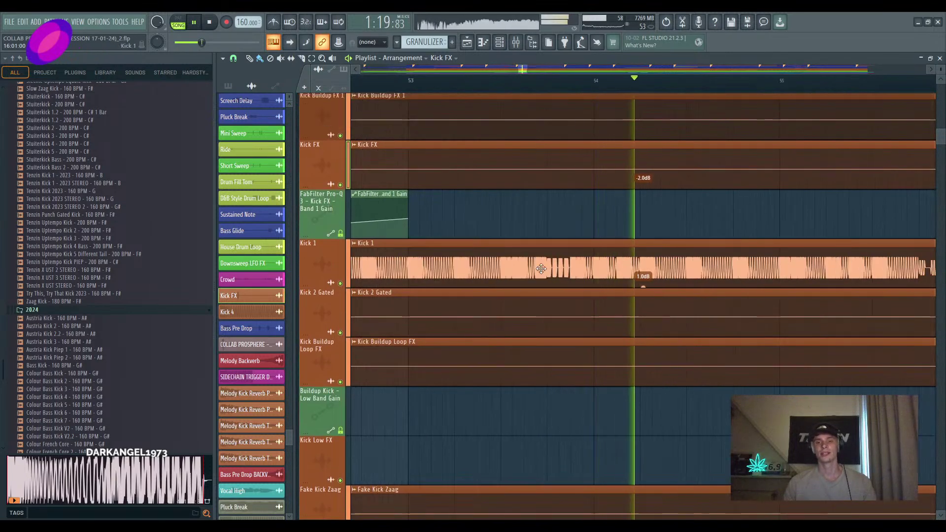
key("space")
Place the playhead at bar 53 and solo the TOP LEADS track
scroll(539, 287, "down", 3)
left_click_drag(479, 299, 604, 379)
scroll(606, 382, "down", 8)
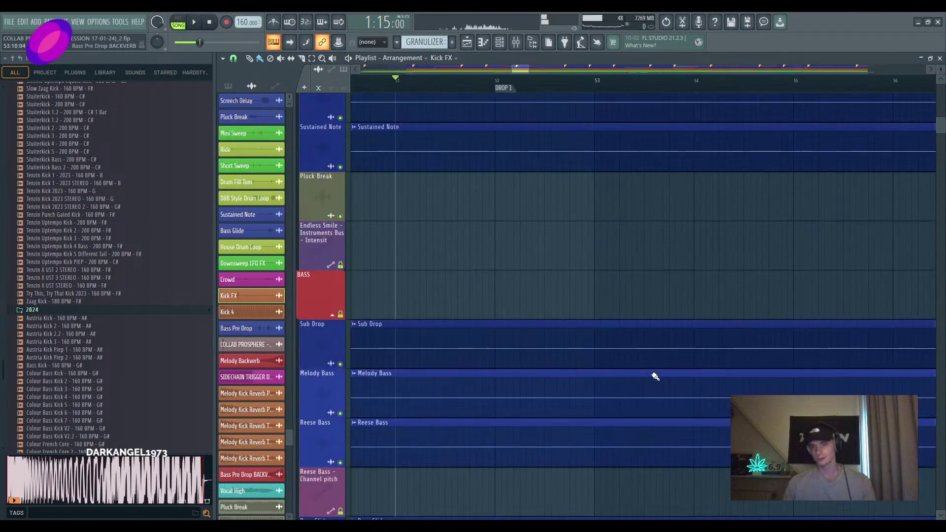
scroll(654, 376, "down", 10)
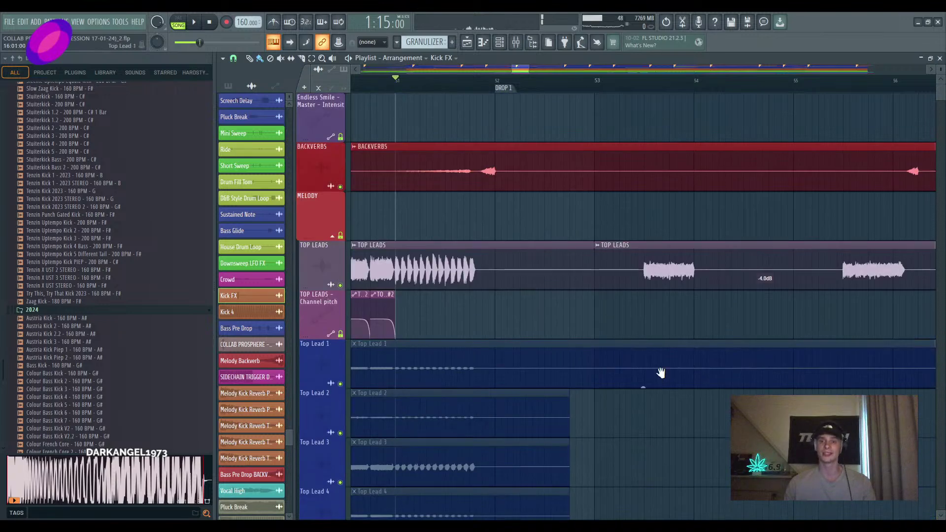
scroll(526, 274, "down", 3)
scroll(574, 264, "up", 5)
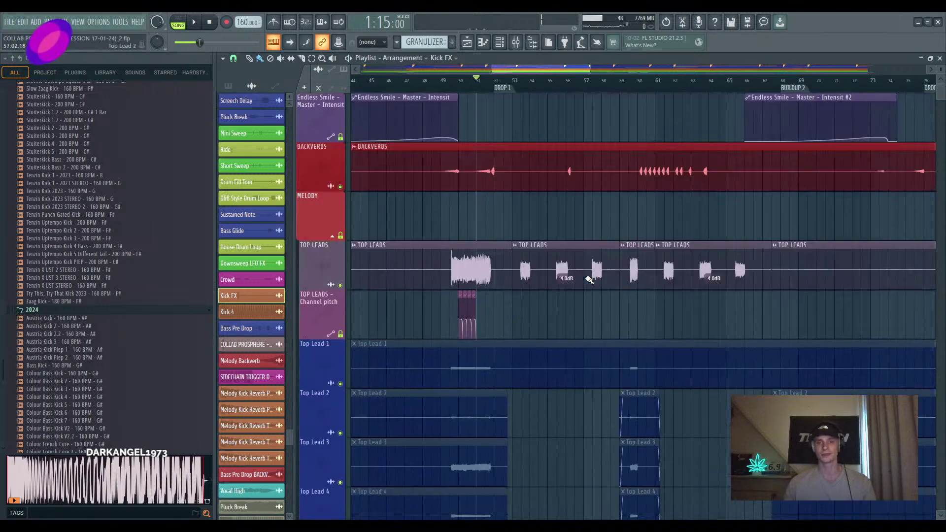
scroll(563, 317, "up", 3)
scroll(563, 316, "down", 2)
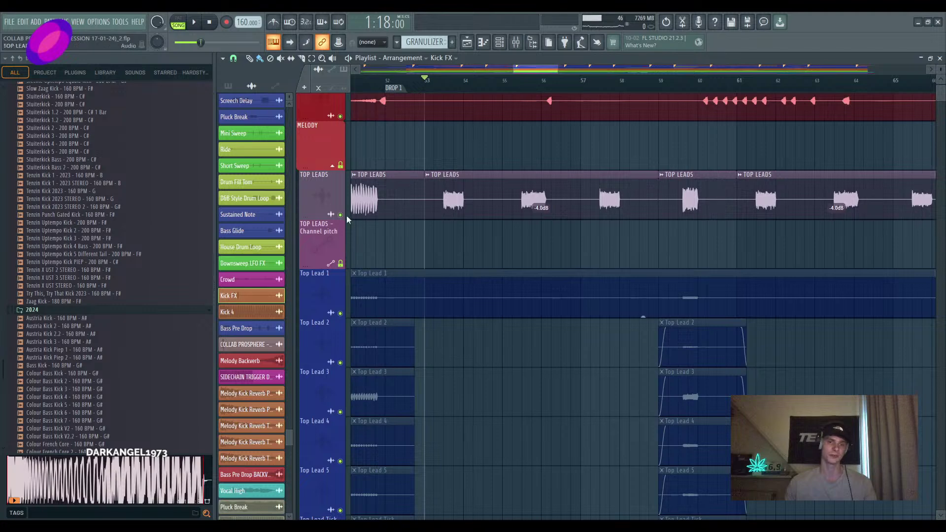
scroll(450, 300, "up", 1)
scroll(618, 297, "down", 4)
left_click_drag(410, 259, 421, 290)
scroll(521, 297, "up", 5)
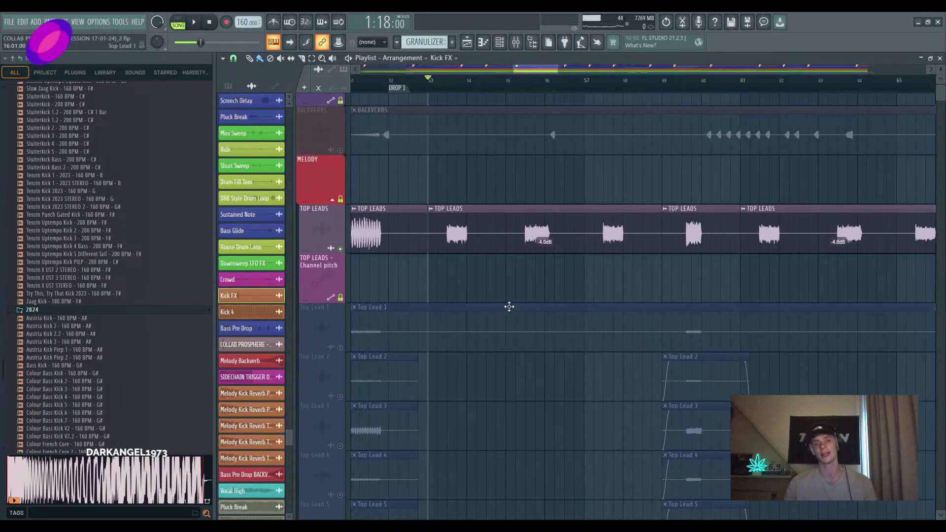
Audition the soloed TOP LEADS stabs in DROP 1 from bar 53, near bar 55 and from the middle of bar 57
key("space")
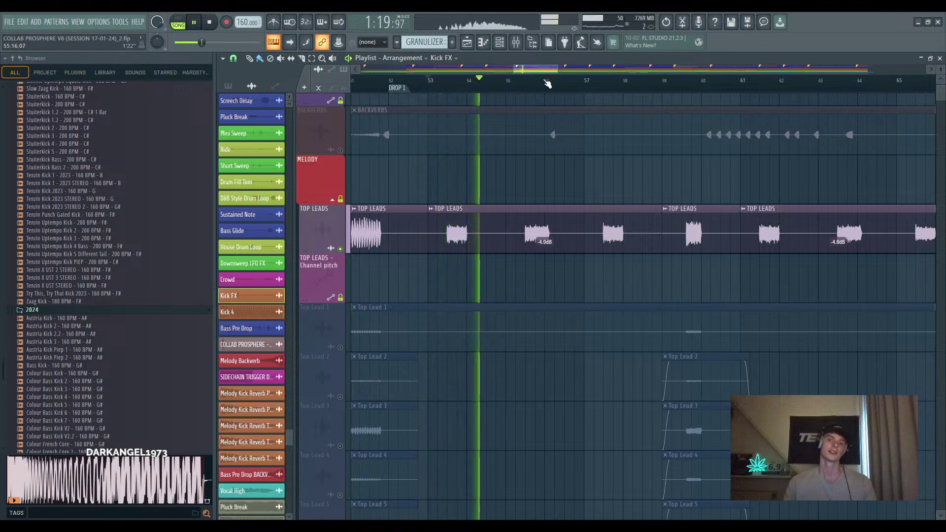
left_click(516, 81)
key("space")
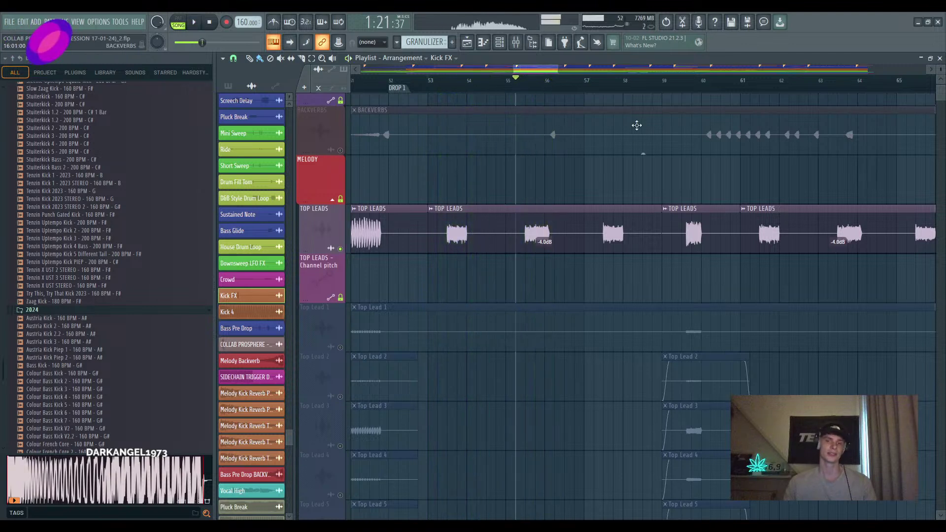
left_click(604, 82)
key("space")
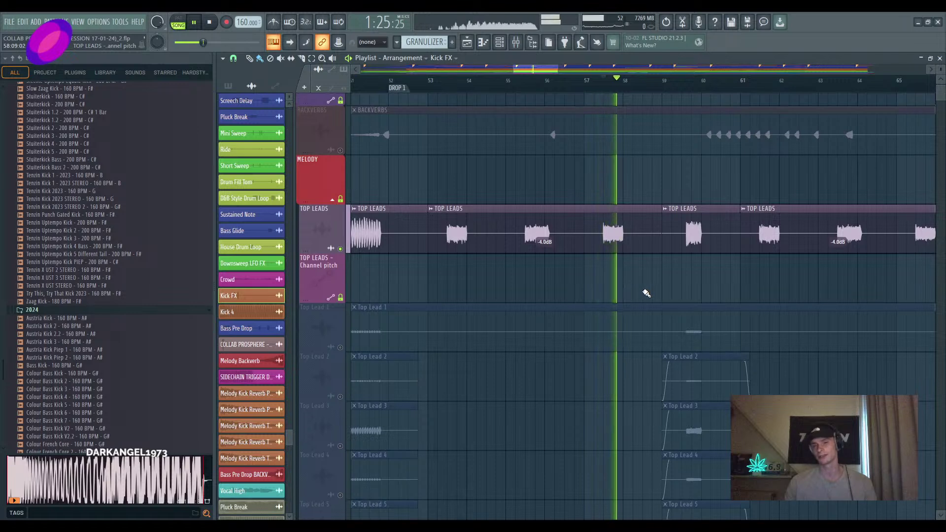
key("space")
Unsolo the TOP LEADS track and audition the full mix briefly from bar 53
scroll(650, 308, "down", 4)
scroll(635, 304, "down", 2)
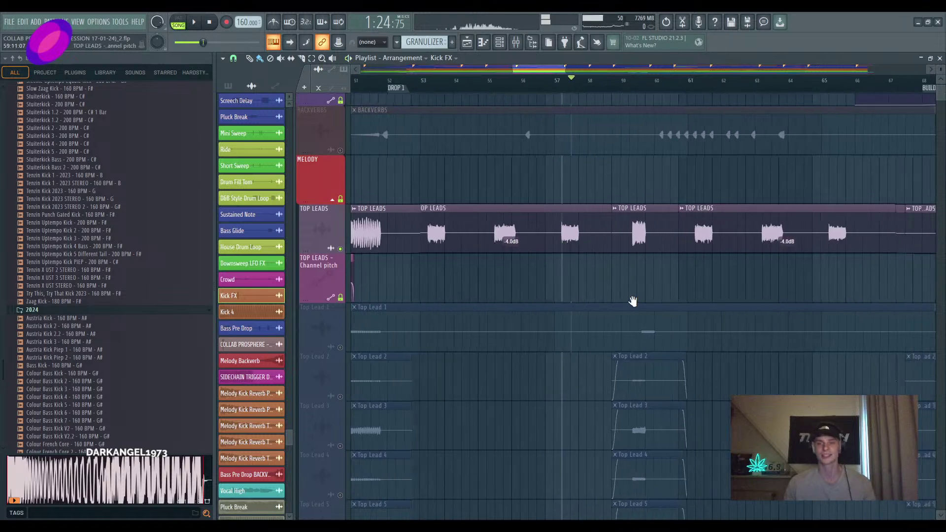
left_click_drag(647, 276, 625, 276)
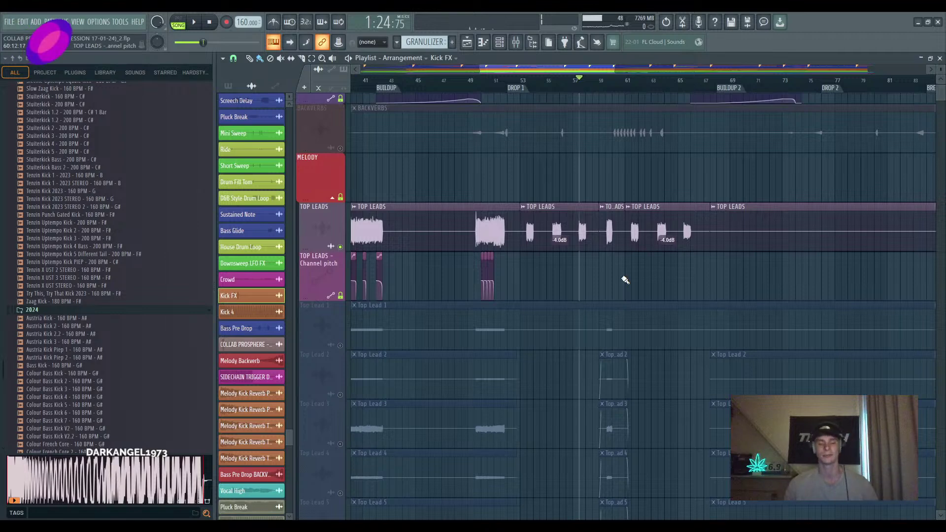
scroll(545, 281, "down", 10)
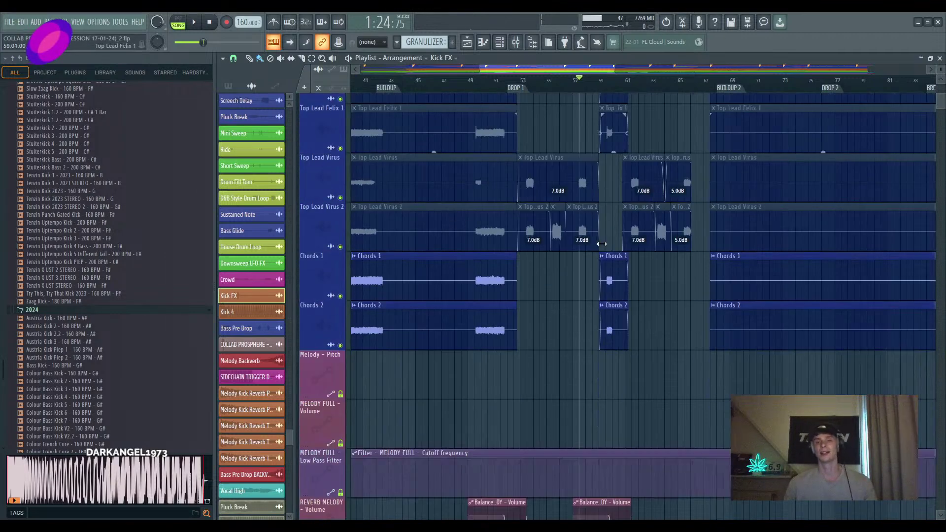
scroll(601, 245, "down", 8)
left_click(537, 85)
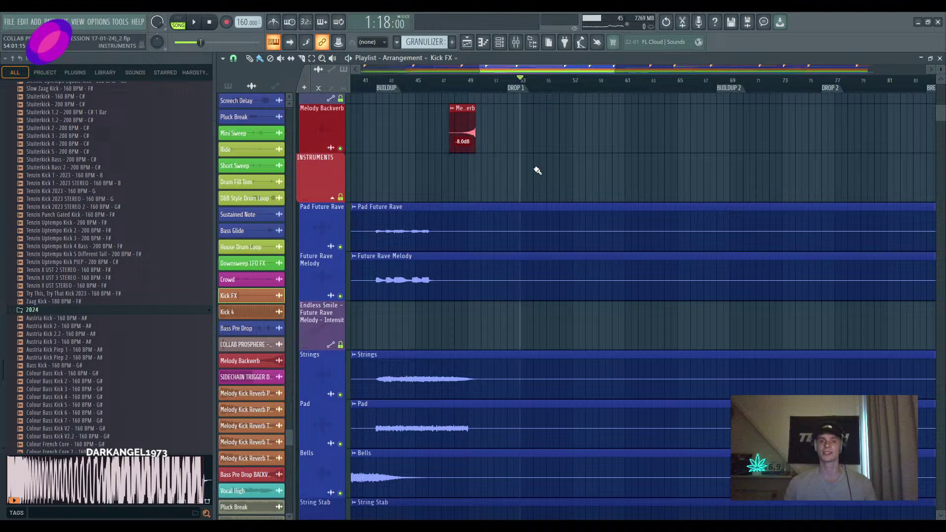
key("space")
key("space")
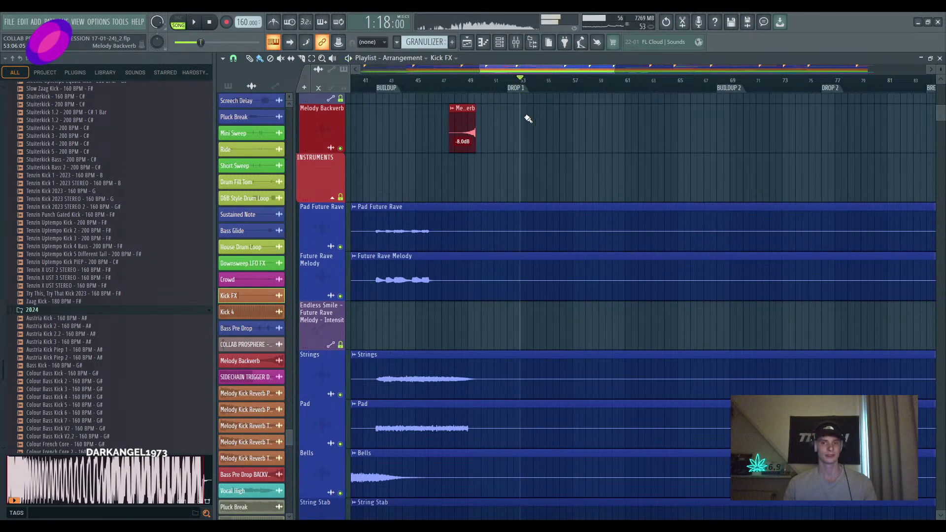
Look through the instrument, kick, drum and screech tracks across DROP 1
scroll(532, 90, "up", 3)
scroll(565, 162, "down", 3)
scroll(584, 175, "down", 8)
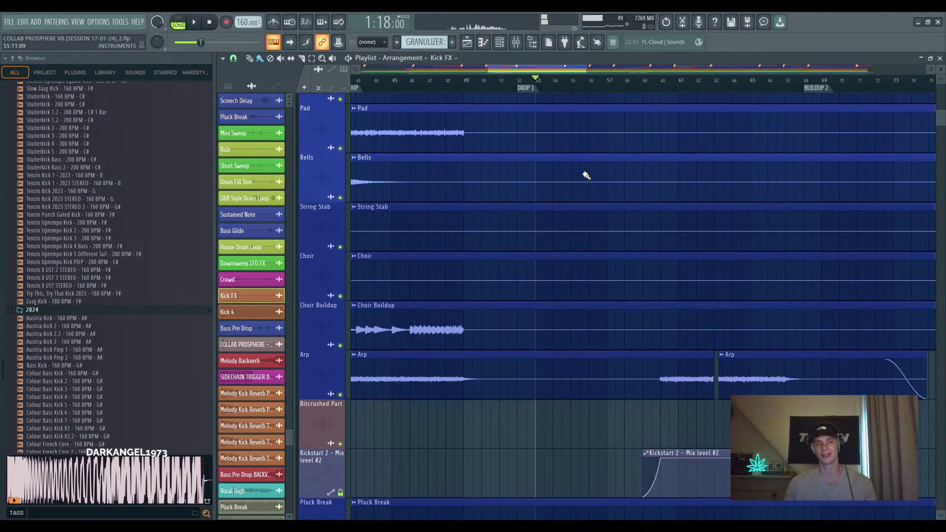
scroll(556, 222, "down", 12)
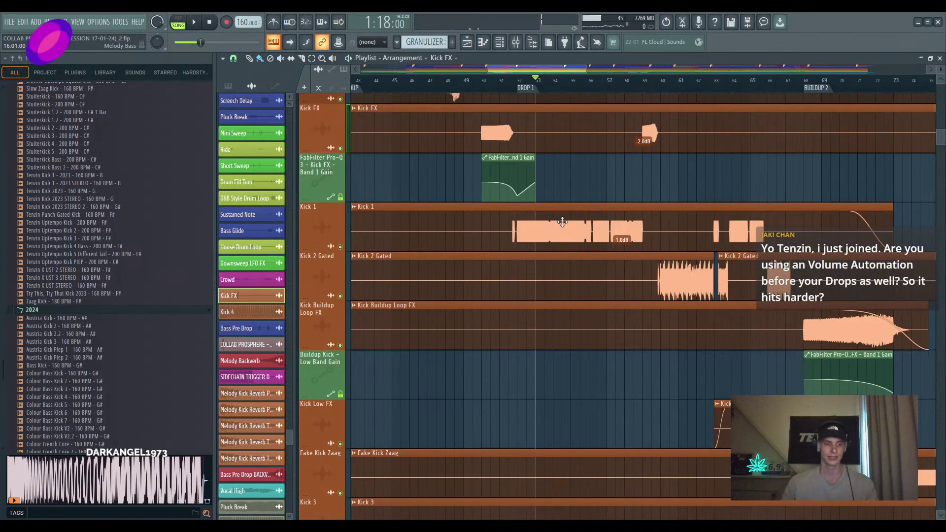
scroll(585, 245, "down", 10)
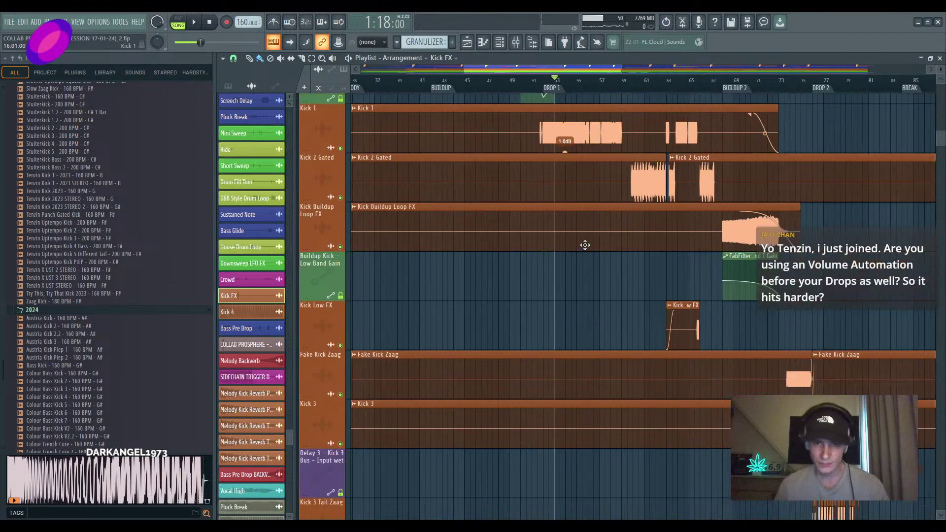
scroll(584, 245, "down", 15)
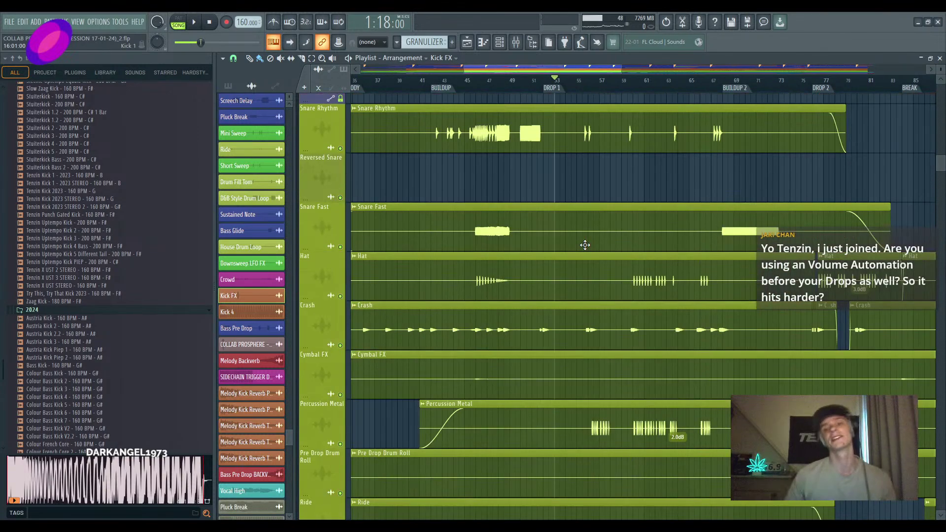
scroll(585, 244, "down", 4)
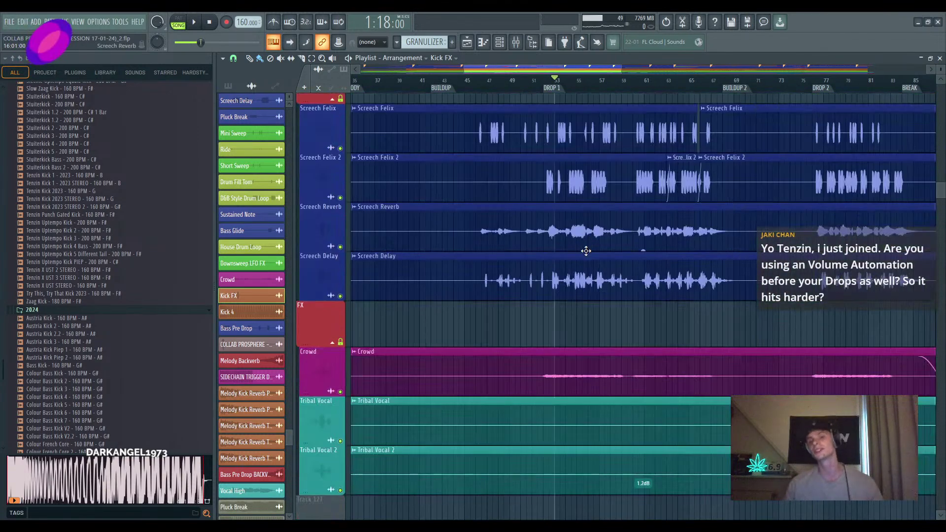
Place the playhead at bar 52 and solo the Screech Felix, Screech Felix 2, Screech Reverb and Screech Delay tracks together
left_click(531, 91)
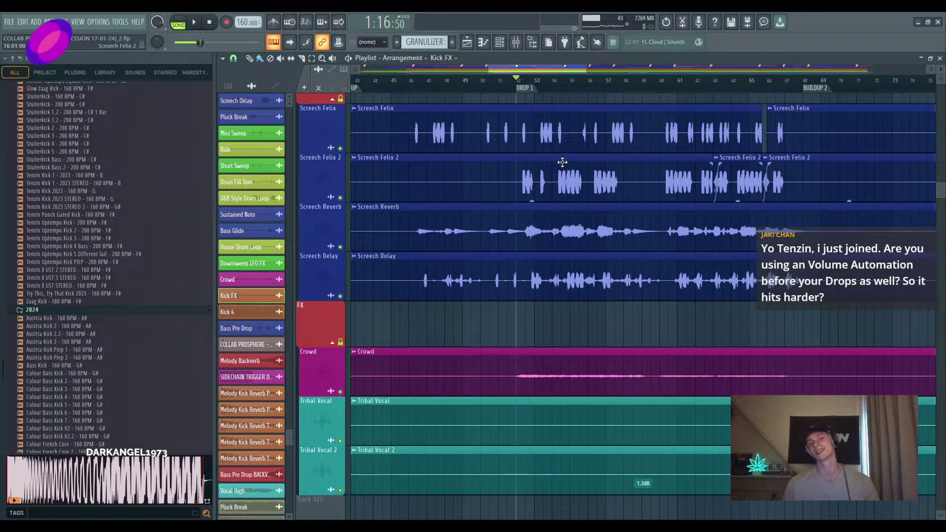
scroll(557, 163, "up", 3, "ctrl")
scroll(551, 219, "up", 3)
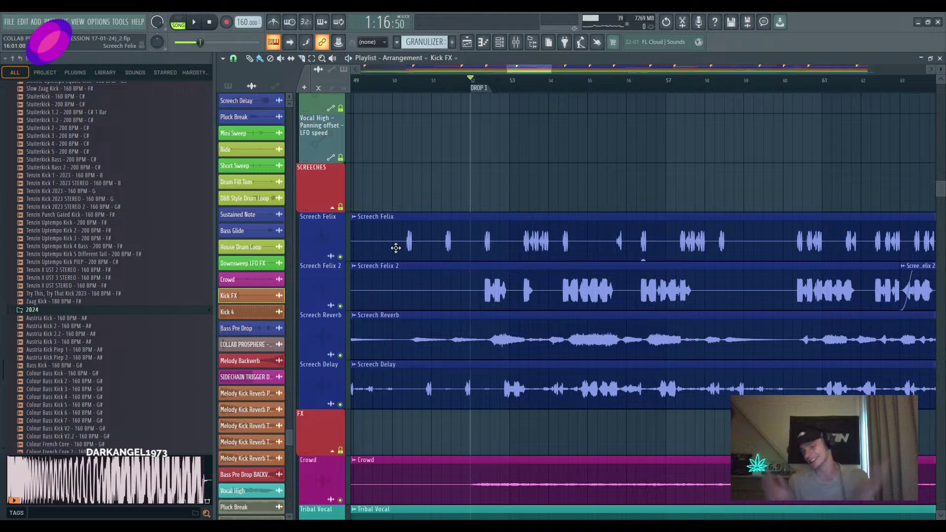
right_click(340, 256)
left_click(340, 306)
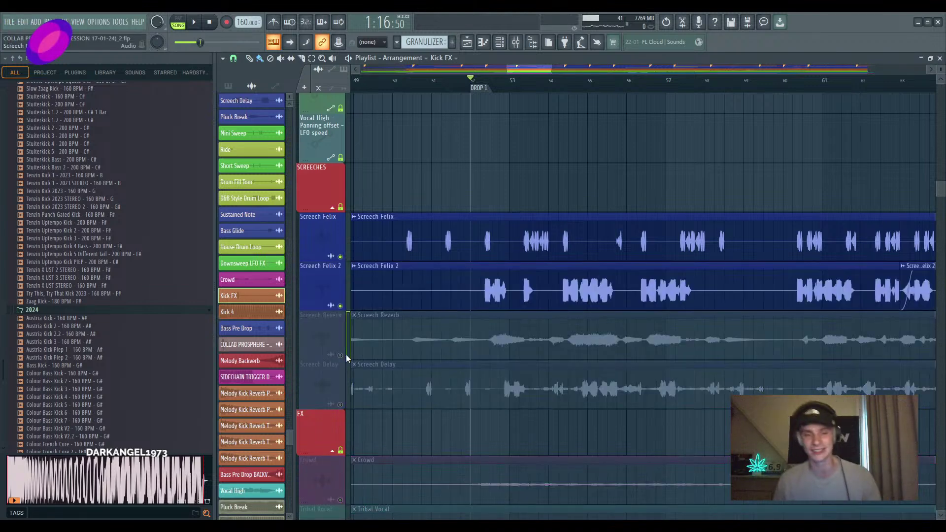
left_click(339, 354)
left_click(340, 404)
Audition the soloed screech tracks briefly from bar 52 and examine their pattern through DROP 1
scroll(484, 108, "up", 3)
key("space")
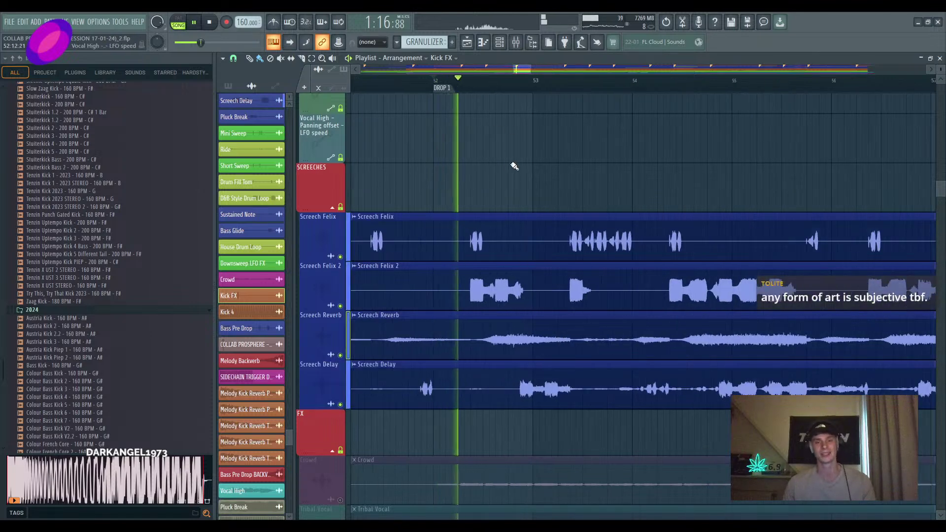
scroll(541, 310, "down", 3)
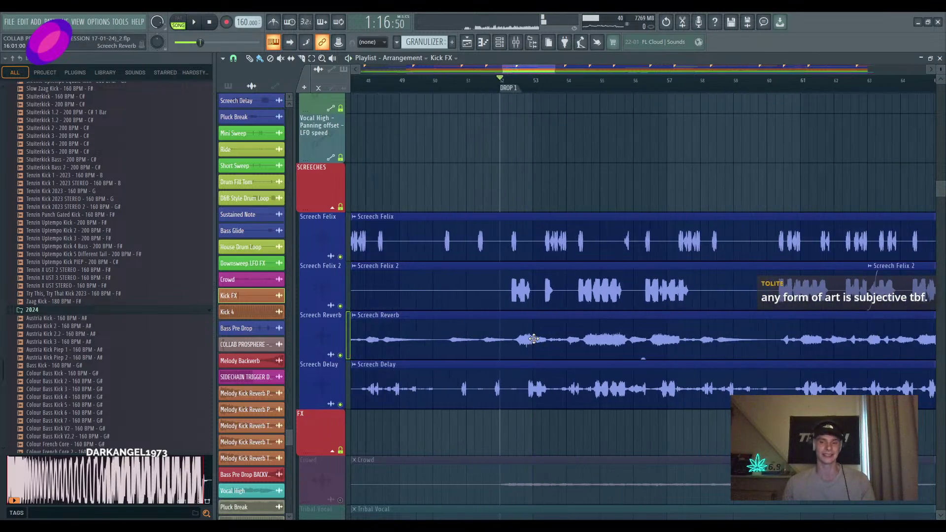
key("space")
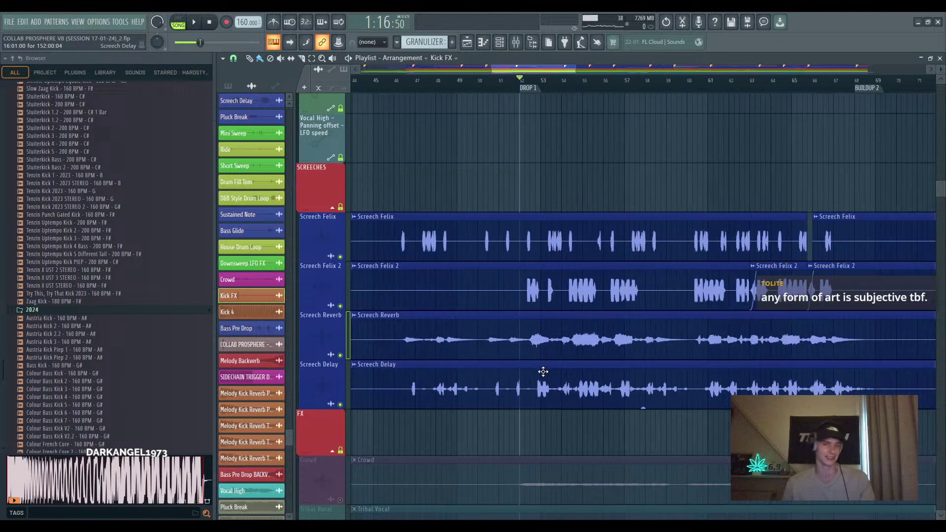
scroll(543, 373, "down", 2)
scroll(571, 383, "down", 2)
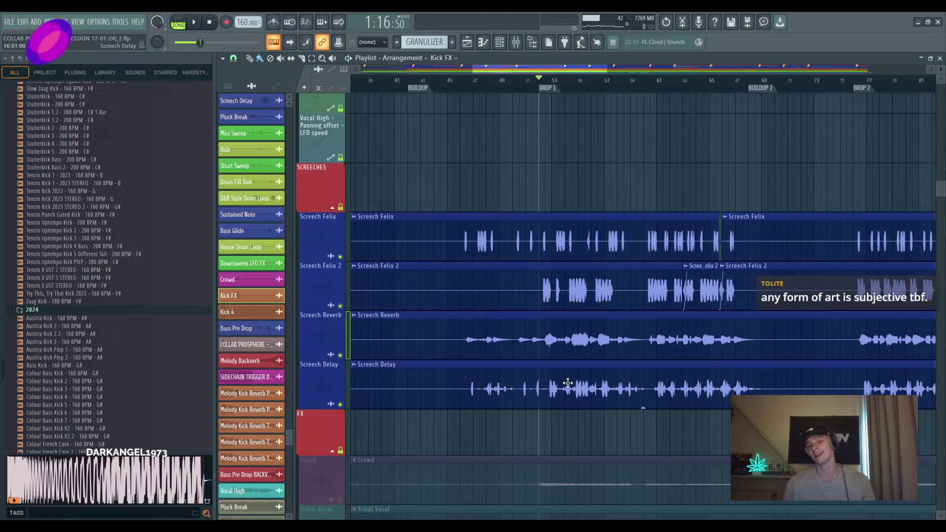
scroll(494, 290, "up", 6)
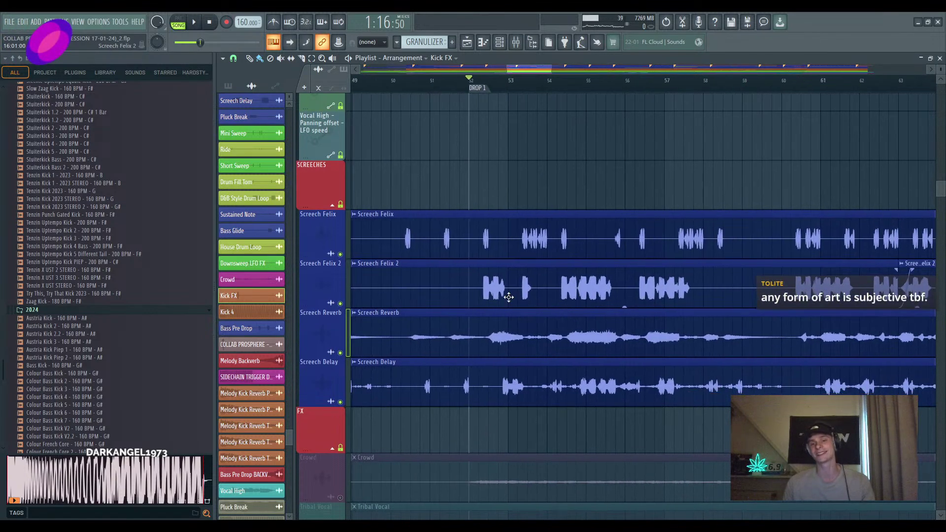
scroll(487, 276, "down", 3)
scroll(485, 261, "up", 2)
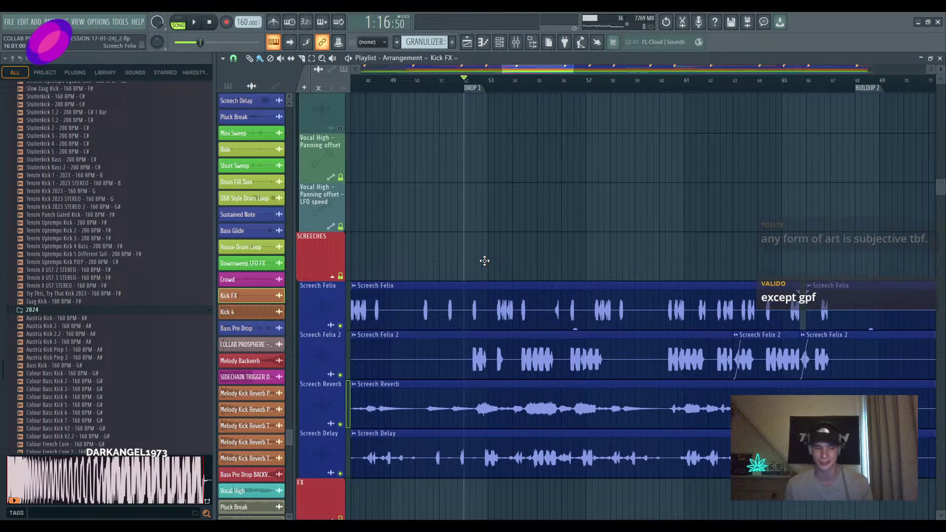
Turn off the solo in the playlist so that all tracks play again
scroll(512, 212, "down", 2)
scroll(566, 274, "up", 6)
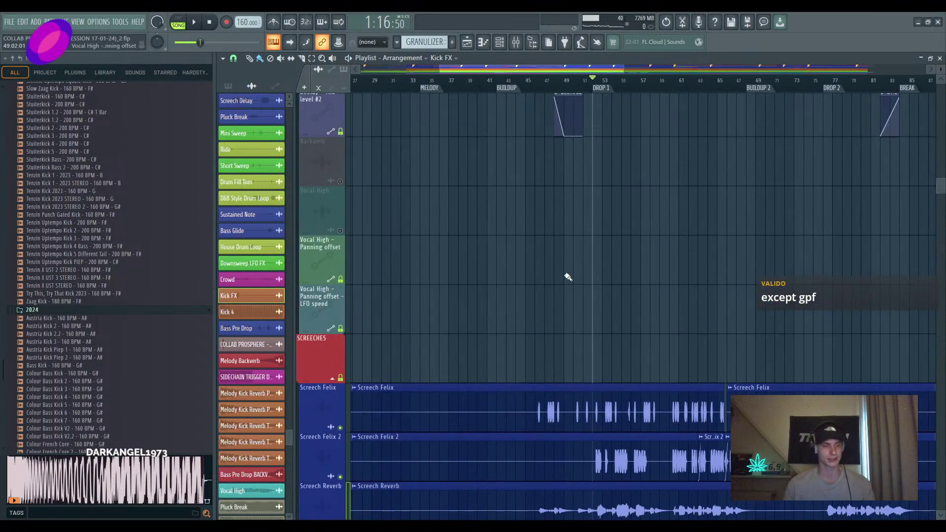
scroll(624, 347, "up", 8)
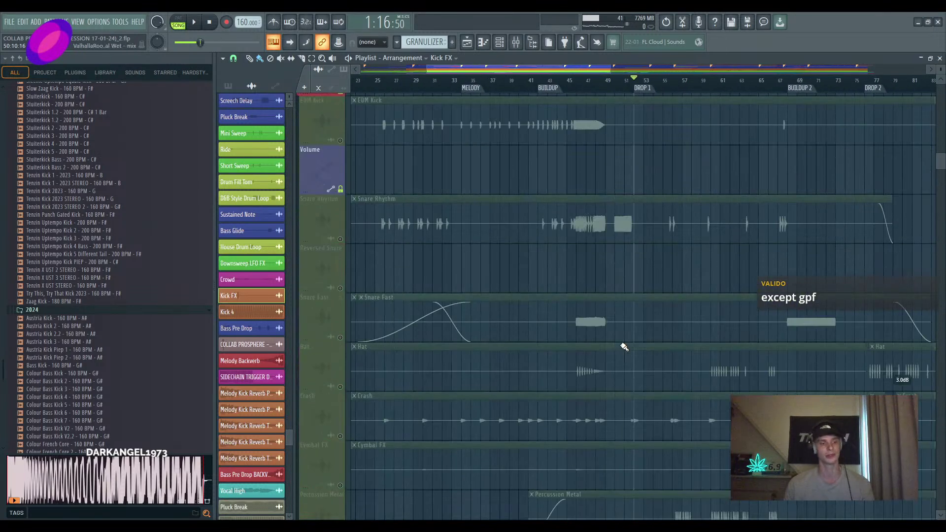
scroll(601, 342, "up", 8)
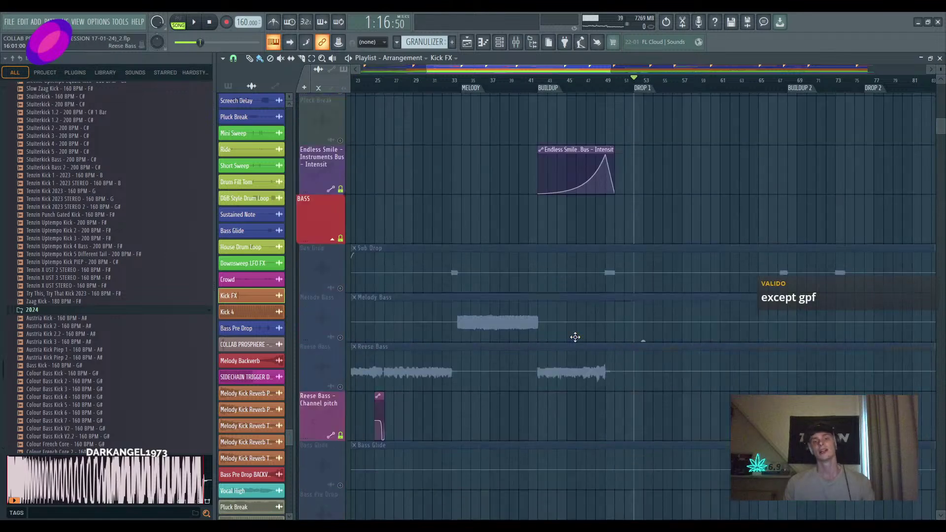
right_click(340, 289)
right_click(340, 290)
Examine the lead, melody automation, instrument and Kick FX tracks around Drop 1, including the Kick FX Band 1 Gain curve
scroll(500, 293, "down", 2)
scroll(551, 298, "up", 8)
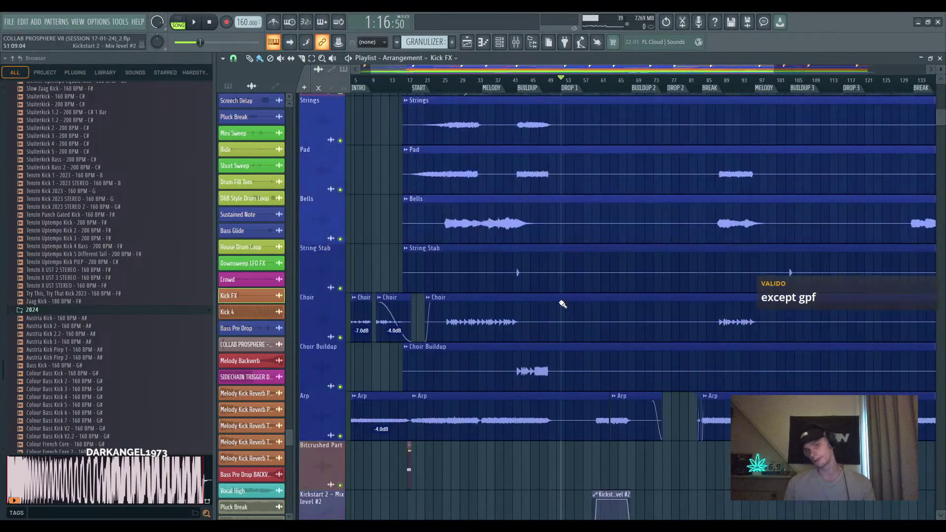
scroll(541, 312, "down", 10)
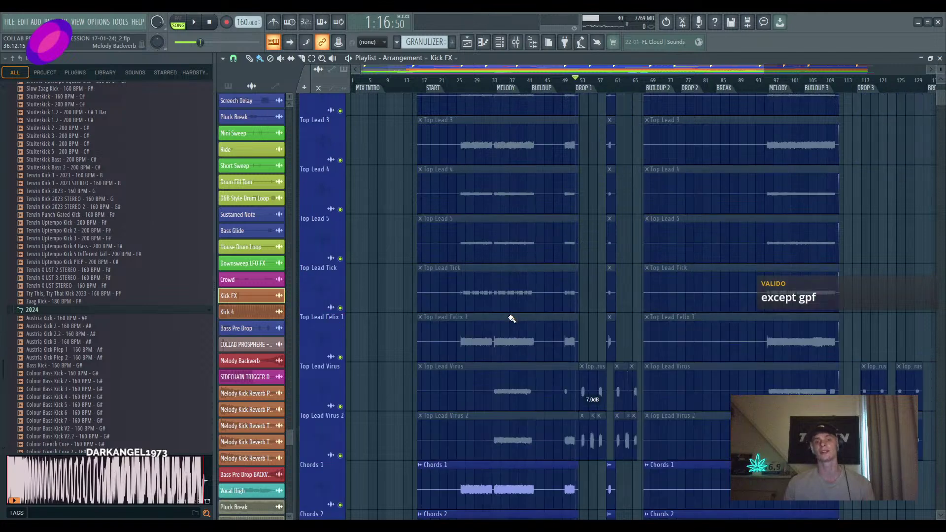
scroll(478, 87, "up", 6)
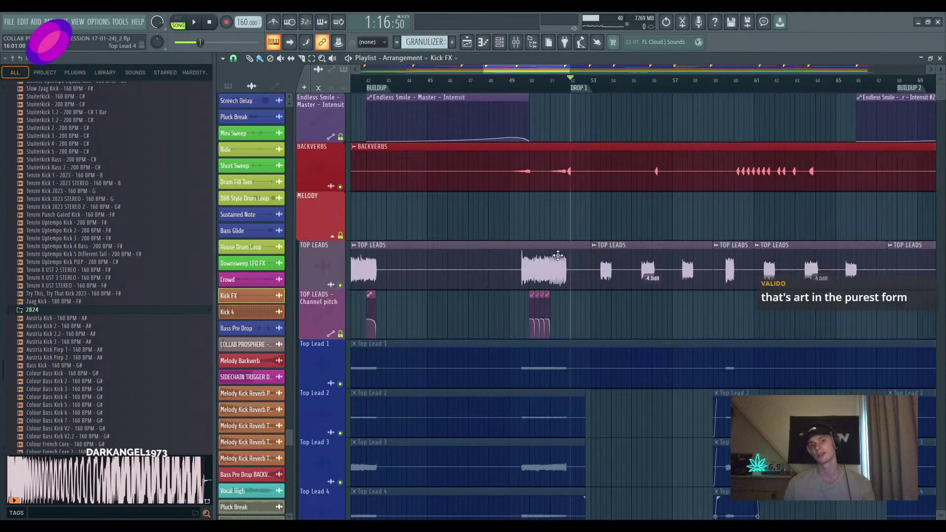
scroll(566, 277, "up", 3)
scroll(565, 278, "down", 12)
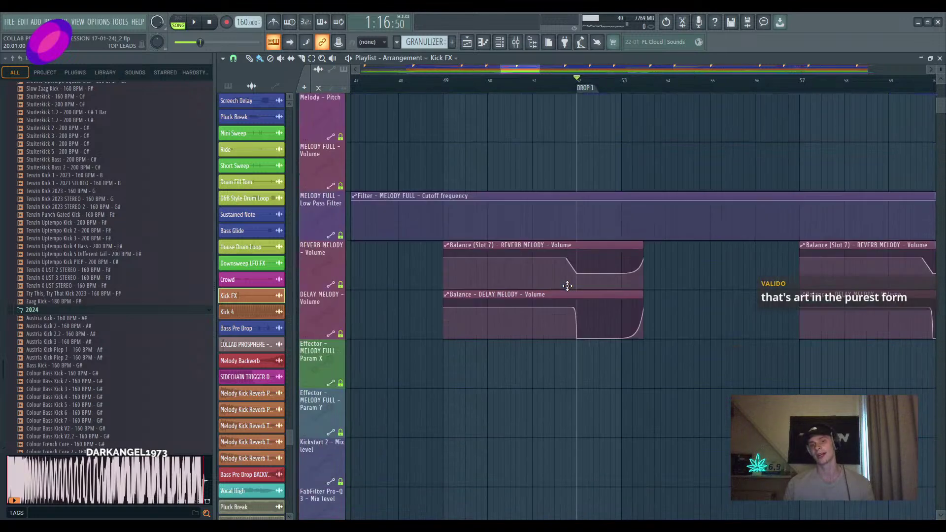
scroll(603, 320, "down", 10)
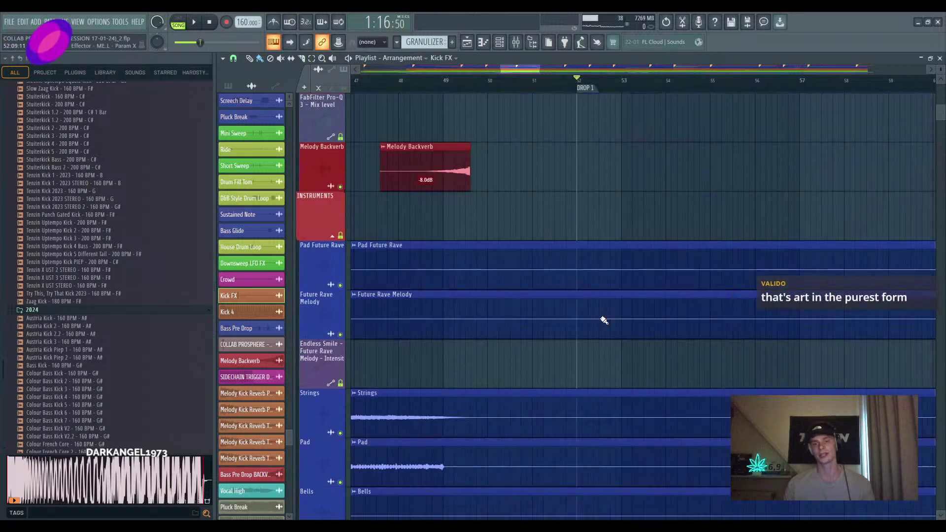
scroll(603, 320, "down", 10)
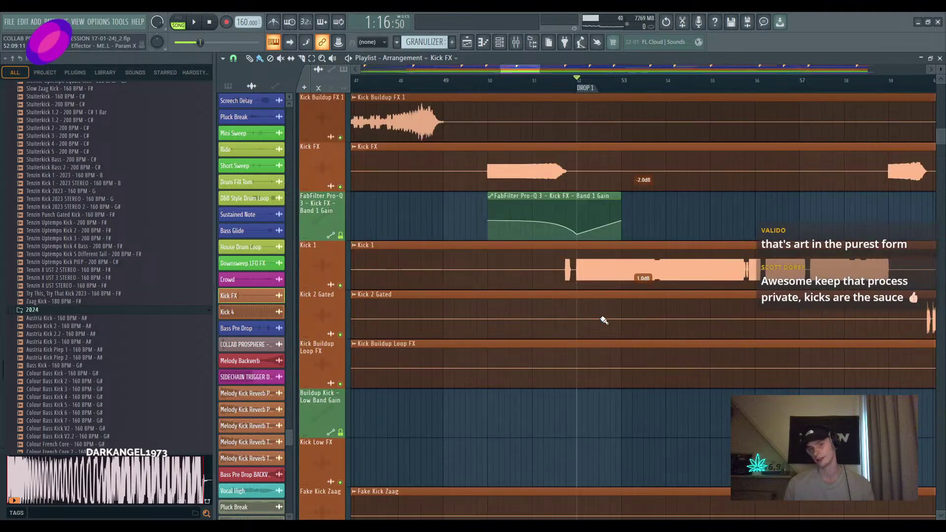
scroll(543, 255, "up", 3)
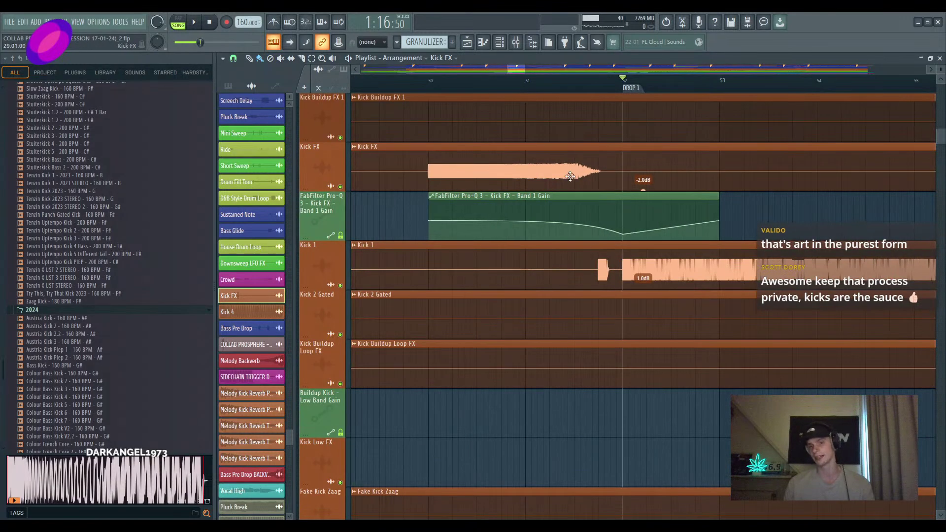
scroll(557, 197, "up", 2)
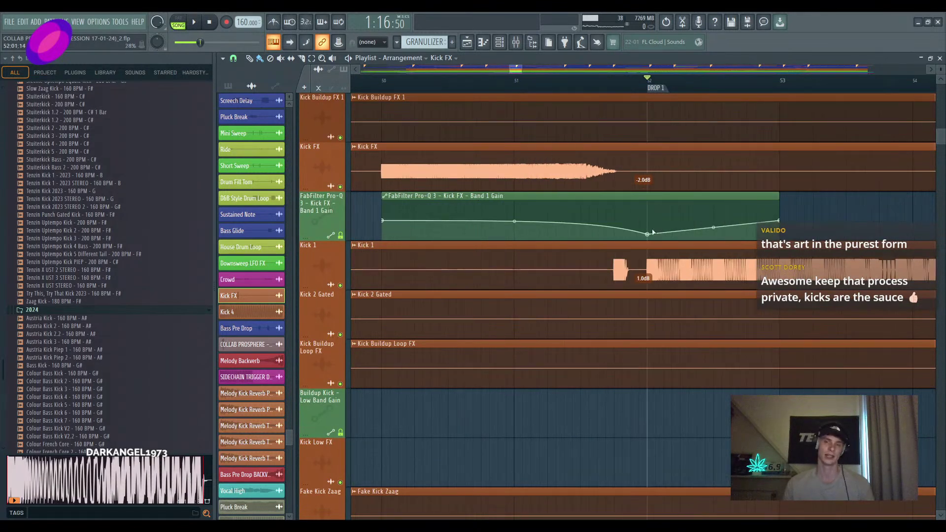
scroll(655, 237, "down", 3)
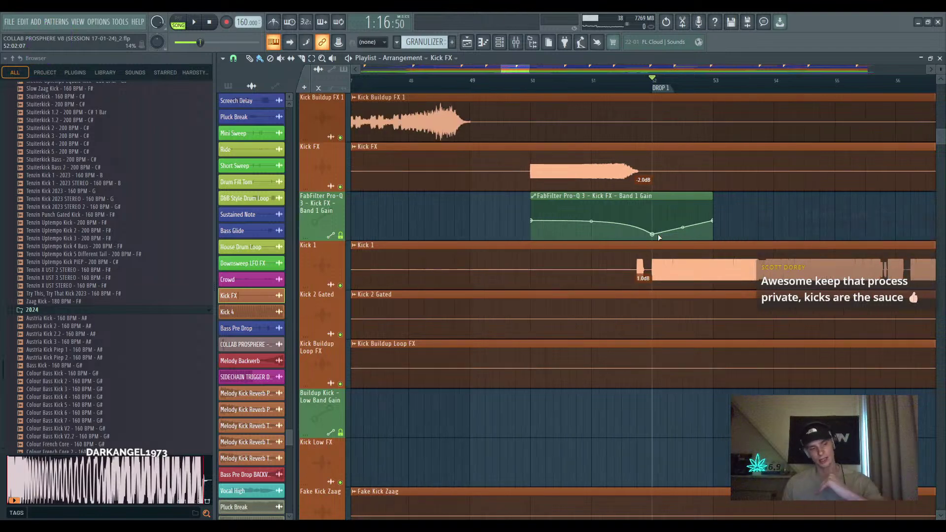
Examine the playlist tracks from the kicks down to the screeches and the FX group with its Crowd and Tribal Vocal tracks
scroll(672, 266, "down", 8)
scroll(675, 264, "down", 10)
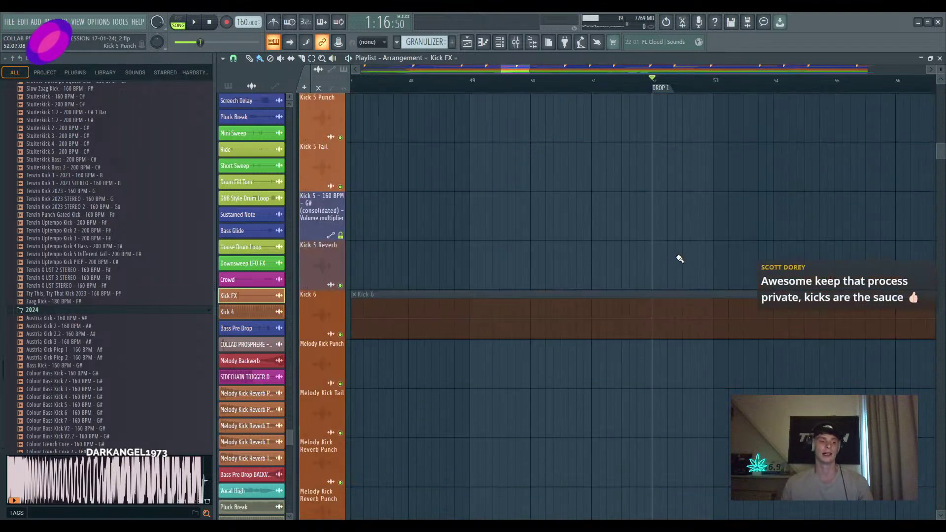
scroll(687, 261, "down", 15)
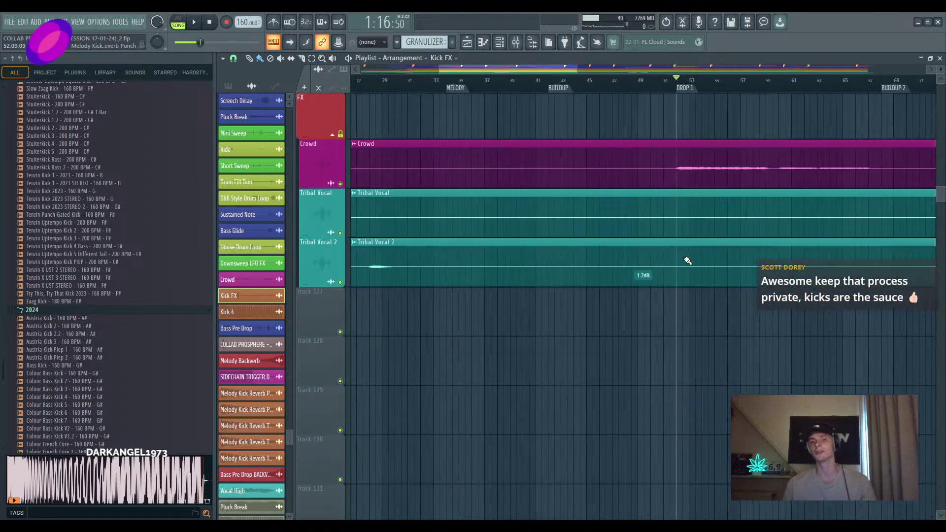
scroll(687, 261, "down", 8)
scroll(641, 295, "up", 2)
left_click_drag(669, 274, 609, 326)
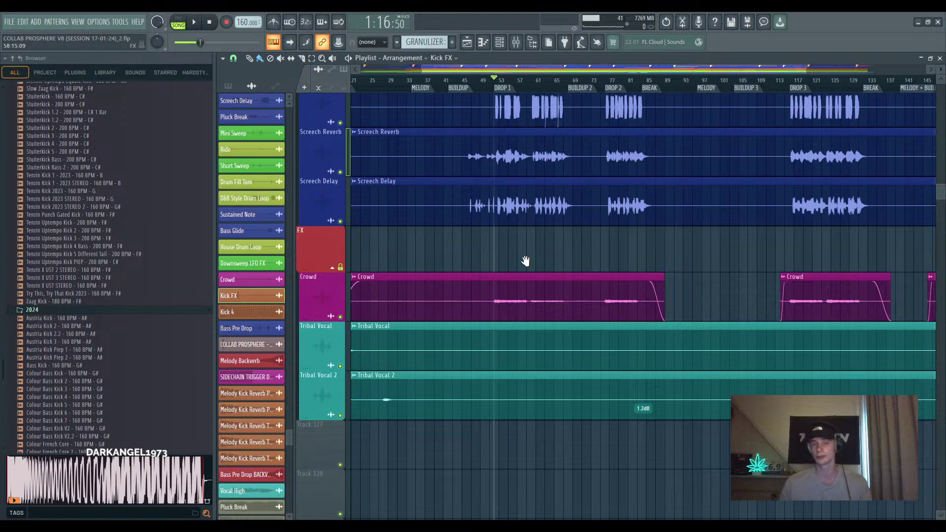
left_click_drag(525, 261, 521, 300)
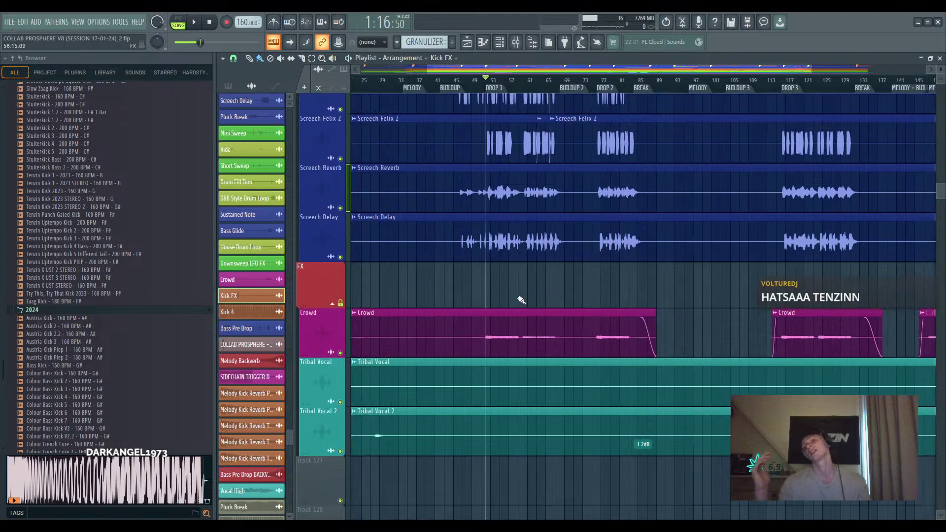
scroll(603, 340, "up", 6)
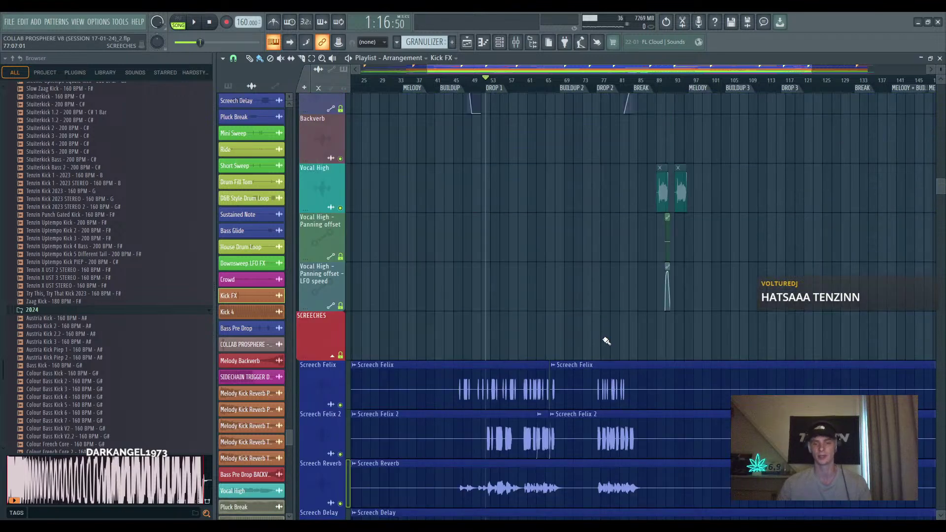
scroll(604, 338, "down", 8)
scroll(532, 236, "up", 2)
scroll(562, 310, "up", 4)
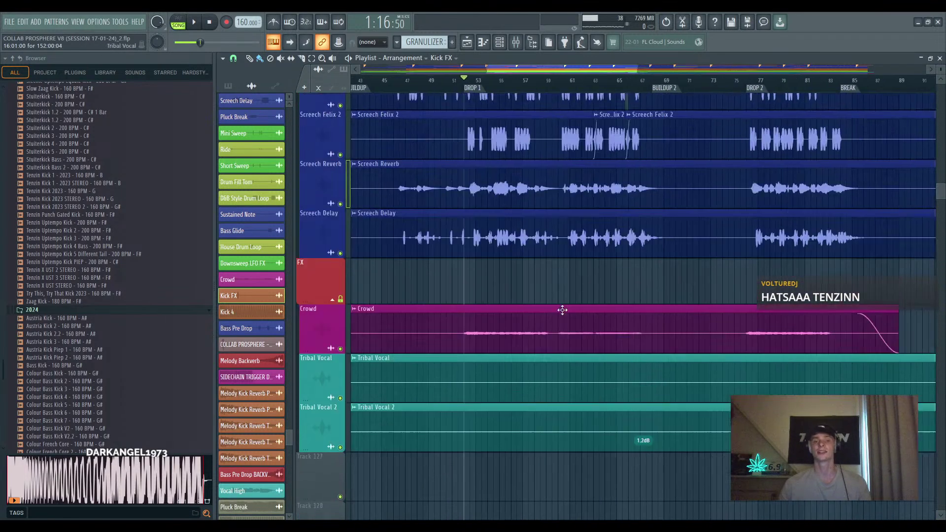
Solo the Crowd track and listen to it from Drop 1
right_click(340, 348)
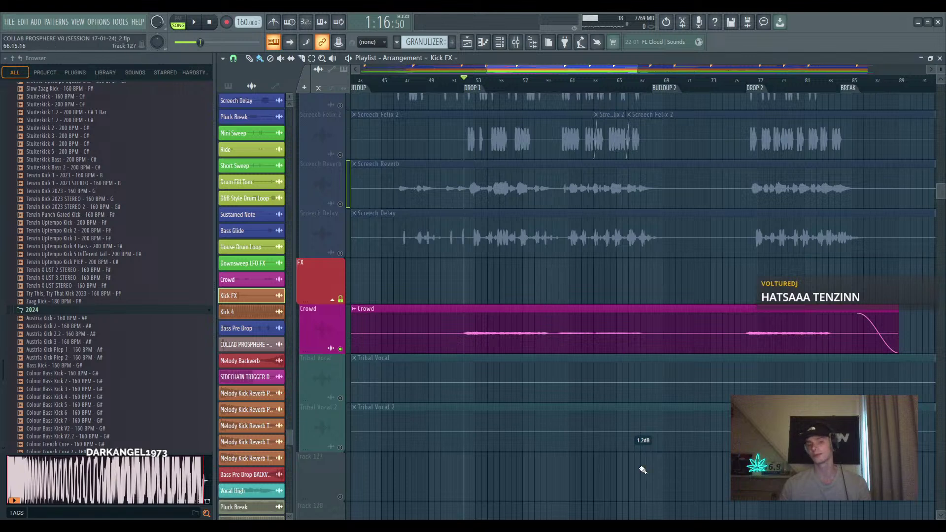
key("space")
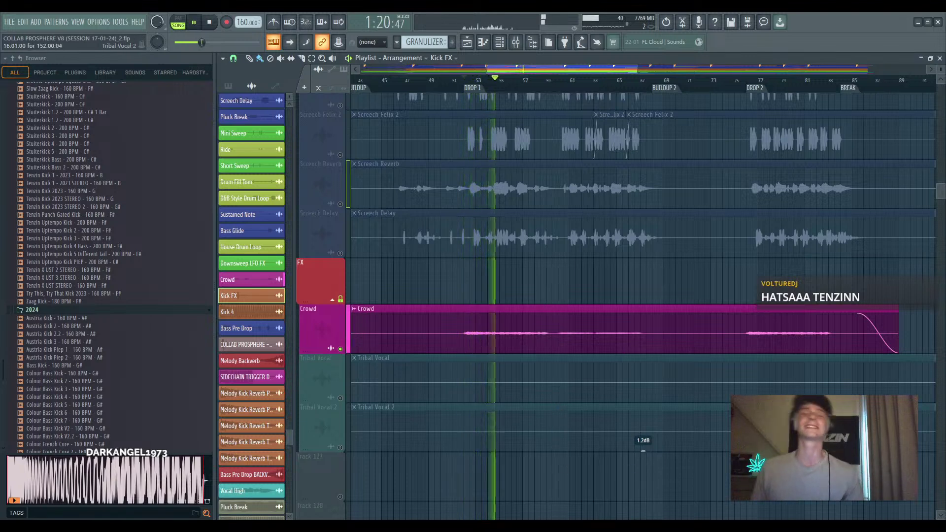
key("space")
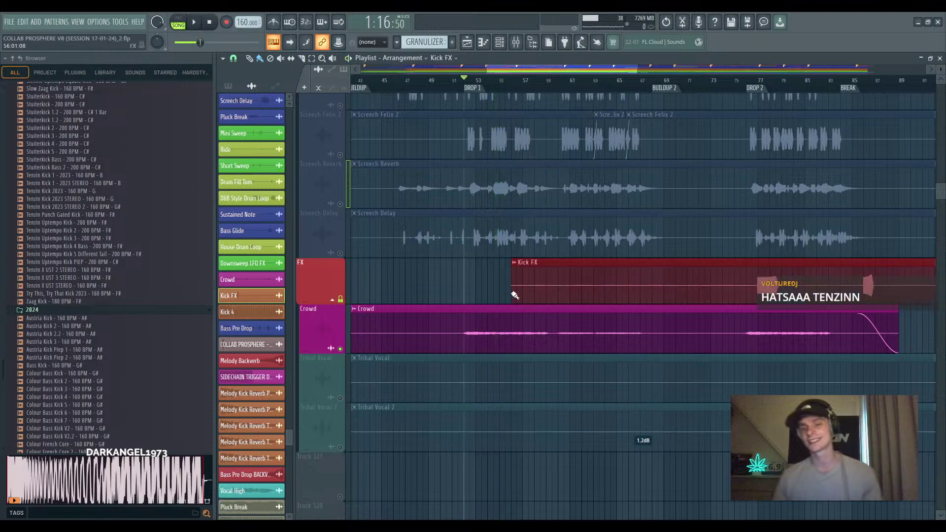
scroll(541, 374, "down", 2)
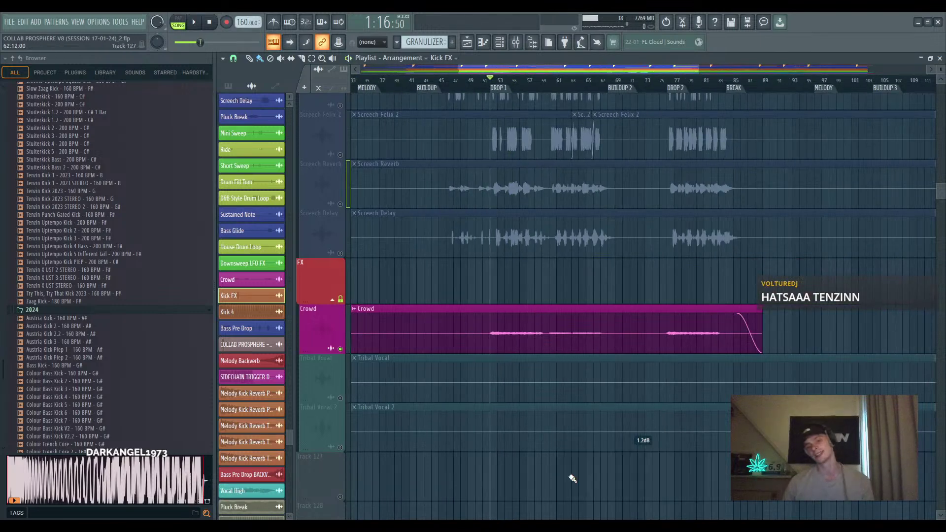
scroll(557, 461, "down", 1)
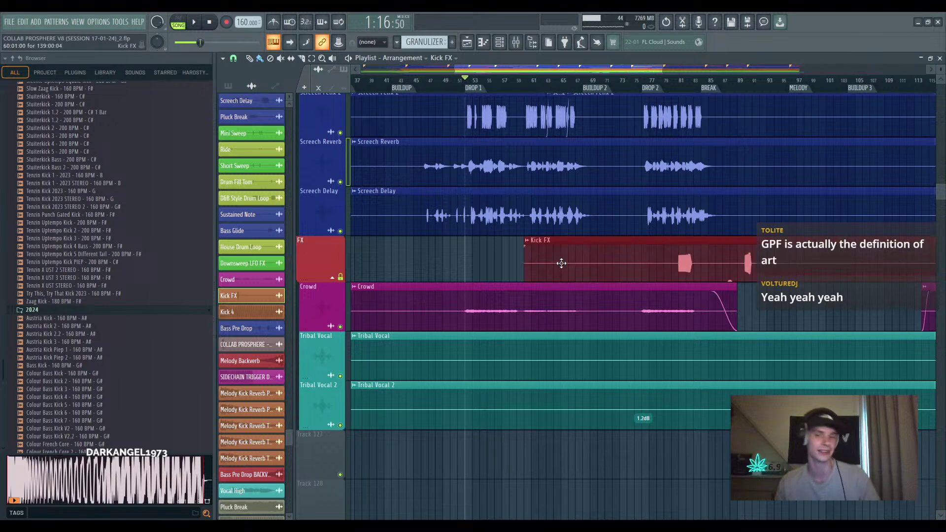
Solo the Percussion Metal track, listen to it from bar 56, and unsolo it
scroll(576, 353, "down", 2)
scroll(555, 379, "up", 5)
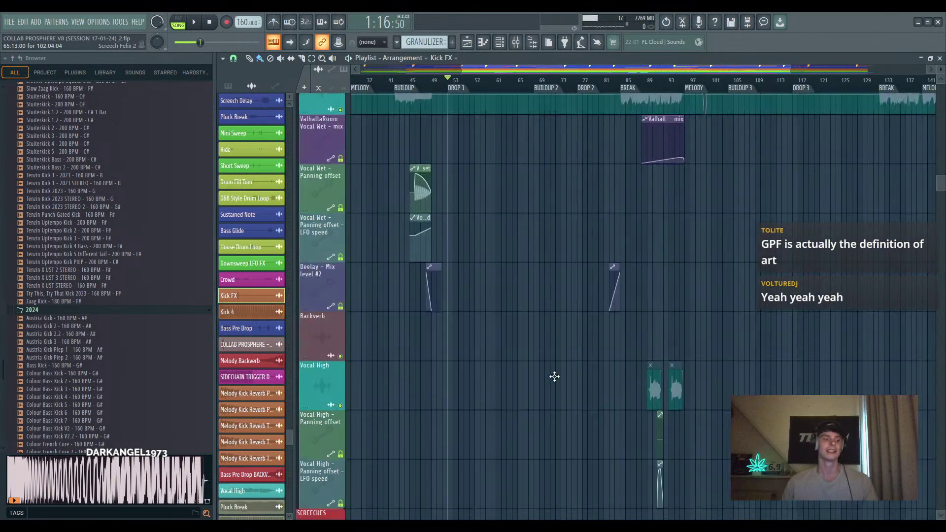
scroll(546, 383, "up", 10)
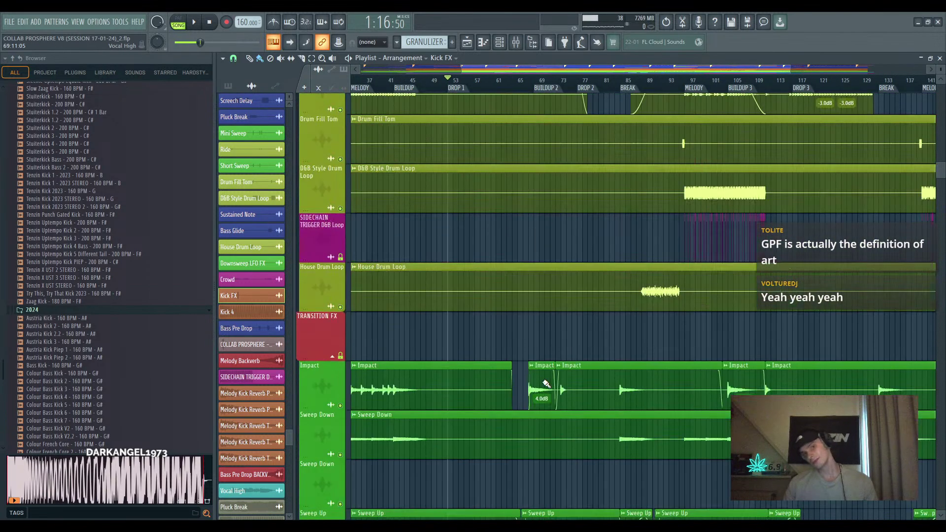
scroll(545, 383, "up", 10)
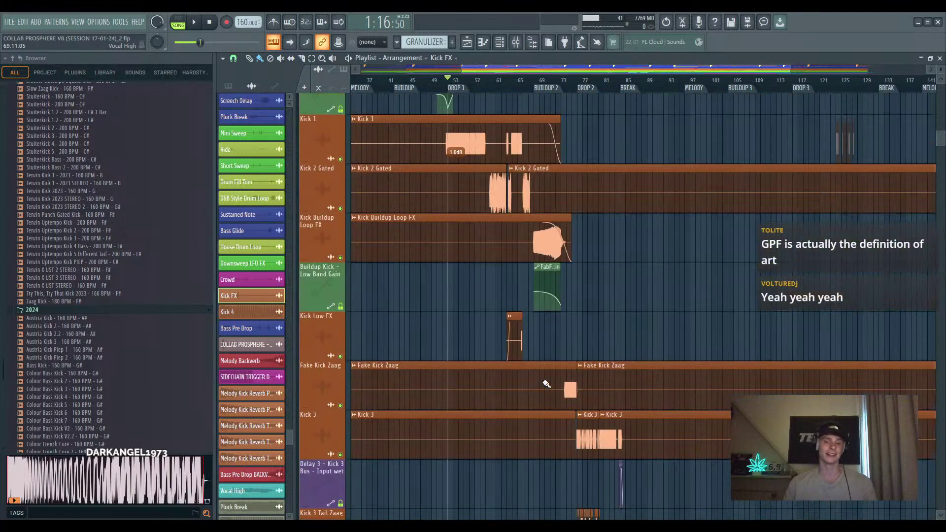
scroll(545, 383, "up", 14)
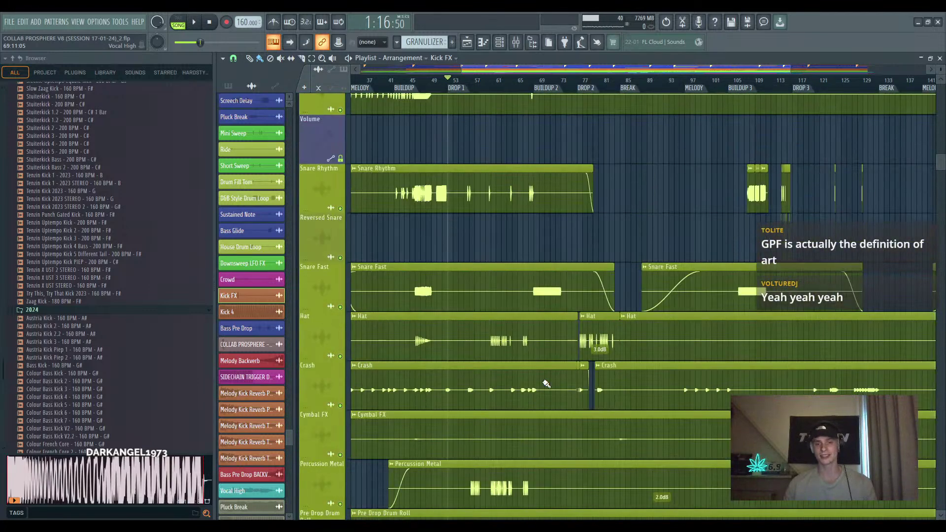
scroll(489, 250, "up", 2)
scroll(517, 348, "up", 2)
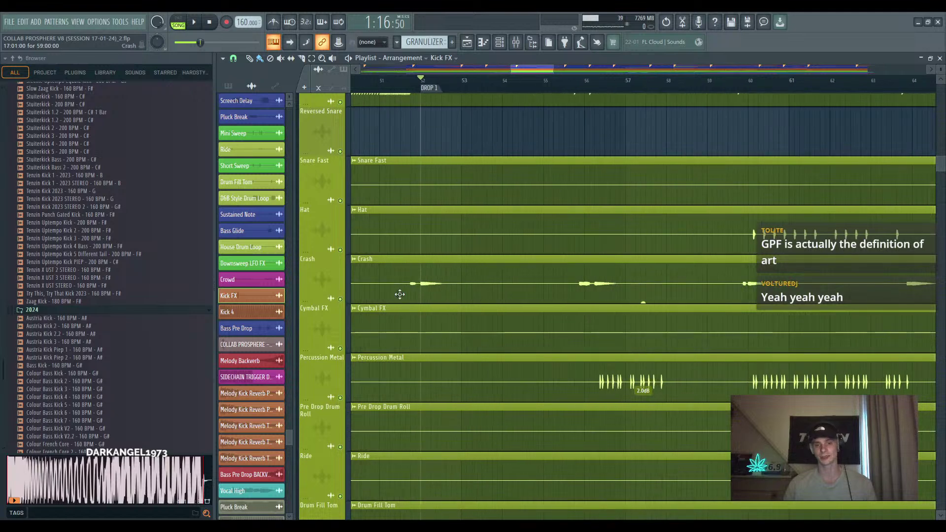
scroll(558, 95, "right", 2)
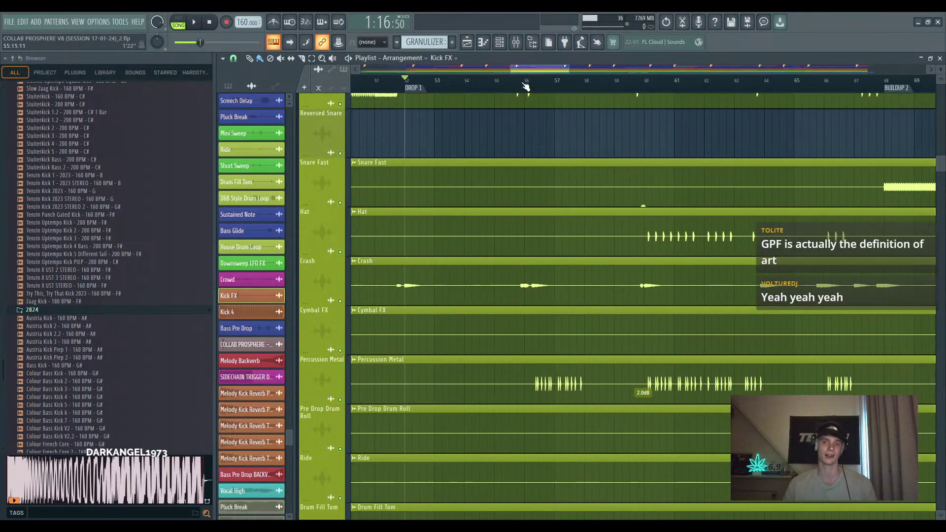
scroll(567, 326, "up", 2)
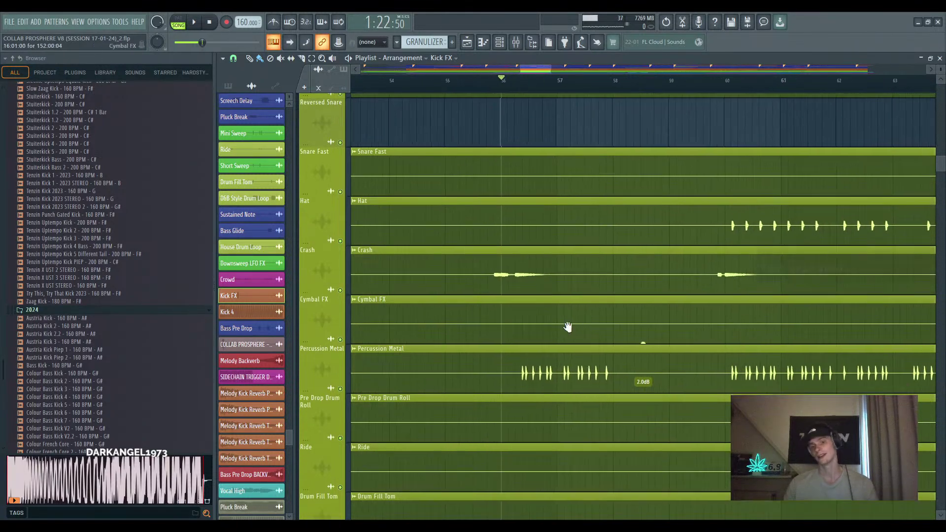
left_click(340, 386, "ctrl")
key("space")
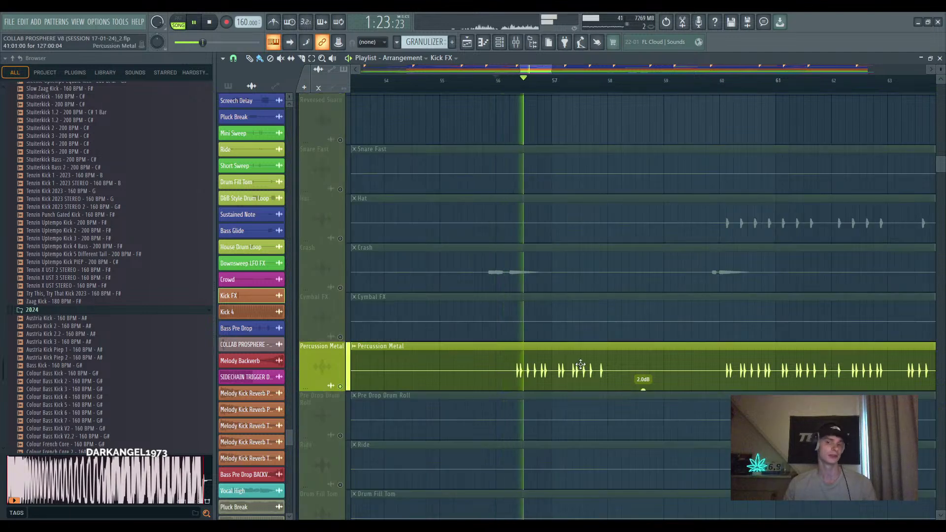
left_click(340, 386, "ctrl")
key("space")
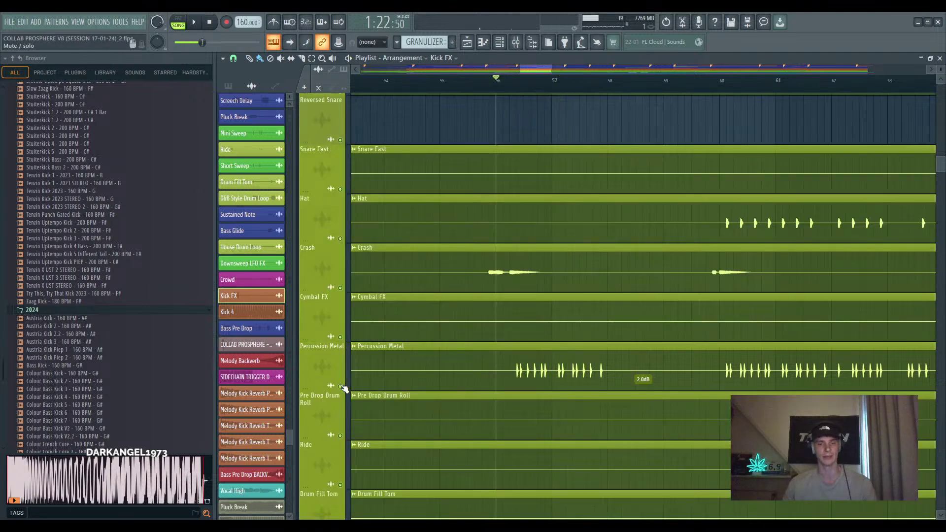
Examine the kick tracks and the Crash and Percussion Metal drum tracks around bar 56 of the arrangement
scroll(408, 387, "down", 2)
scroll(462, 356, "up", 1)
scroll(503, 302, "up", 3)
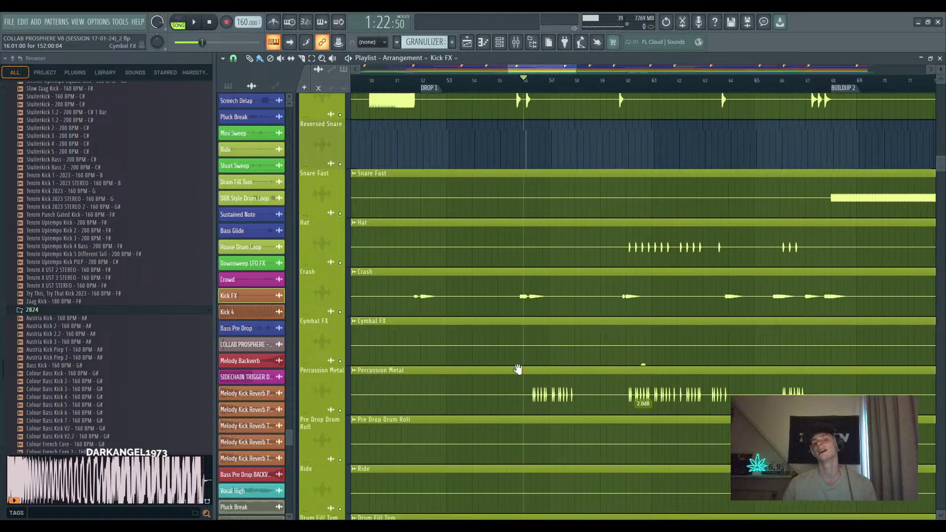
scroll(564, 416, "down", 10)
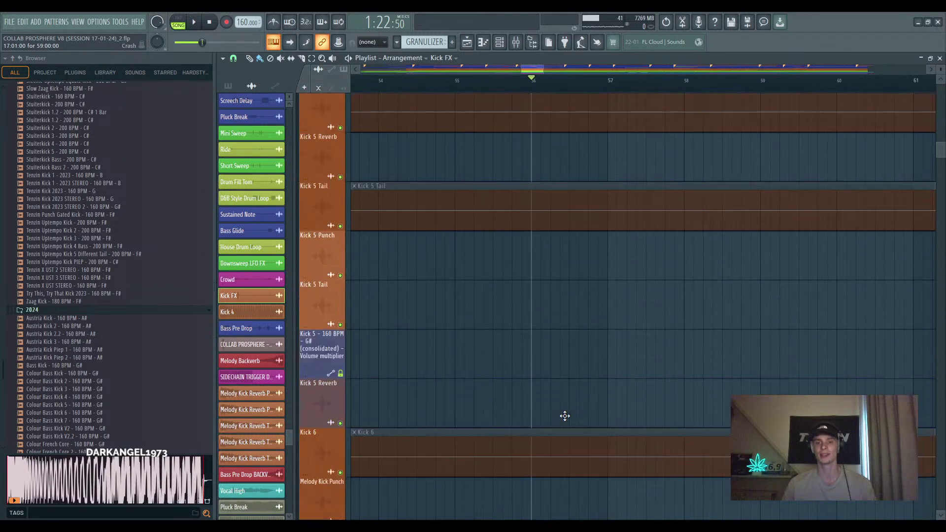
scroll(564, 415, "down", 1)
scroll(571, 277, "up", 6)
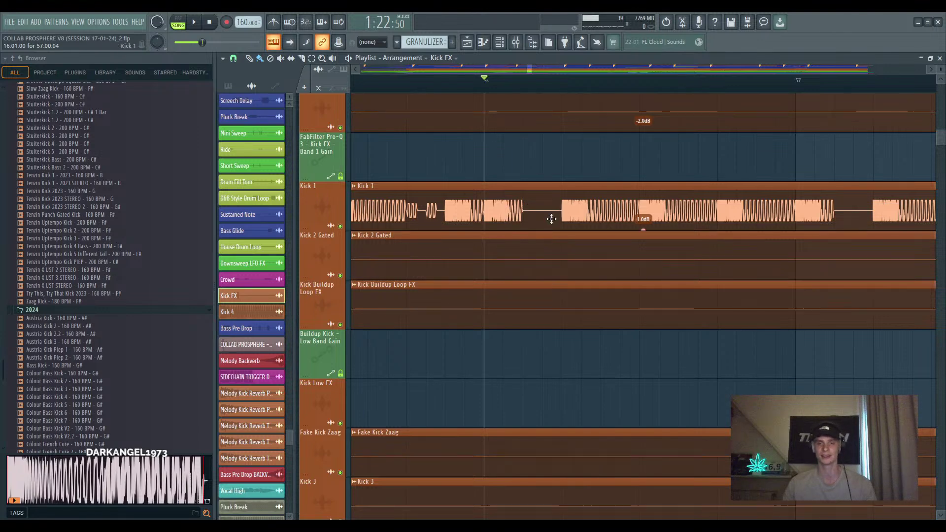
scroll(555, 264, "down", 2)
scroll(557, 265, "up", 12)
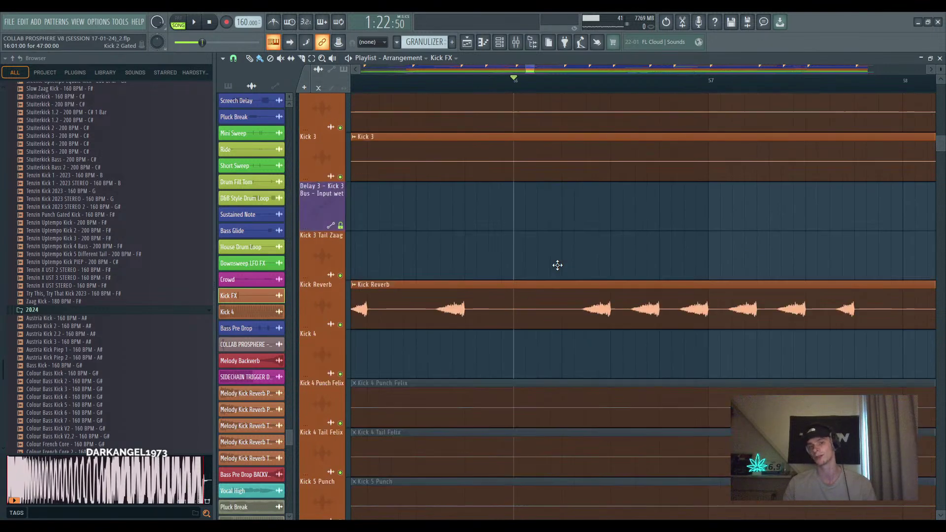
scroll(557, 265, "down", 3)
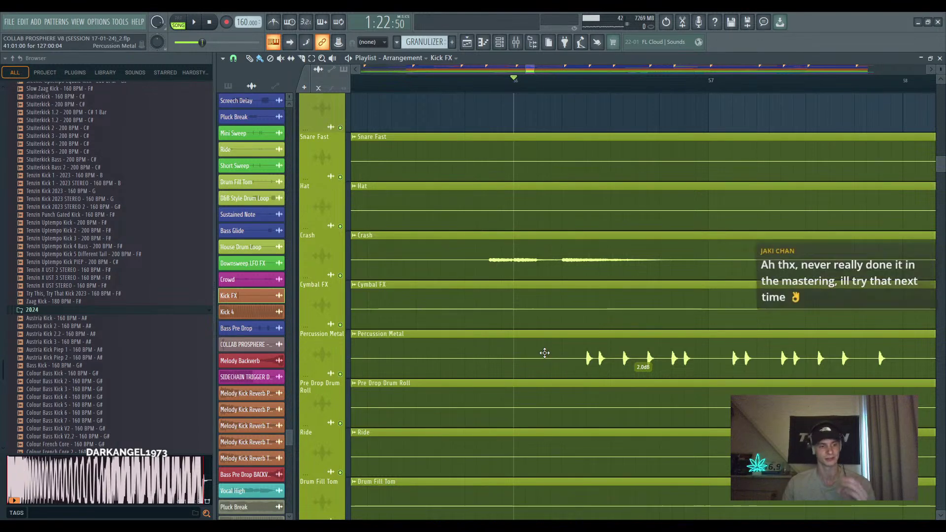
scroll(544, 353, "down", 6)
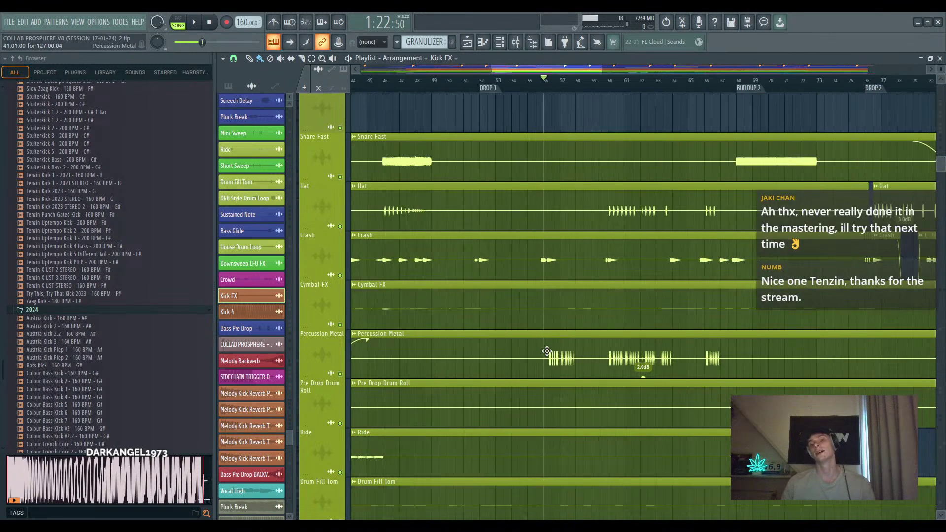
scroll(548, 365, "up", 6)
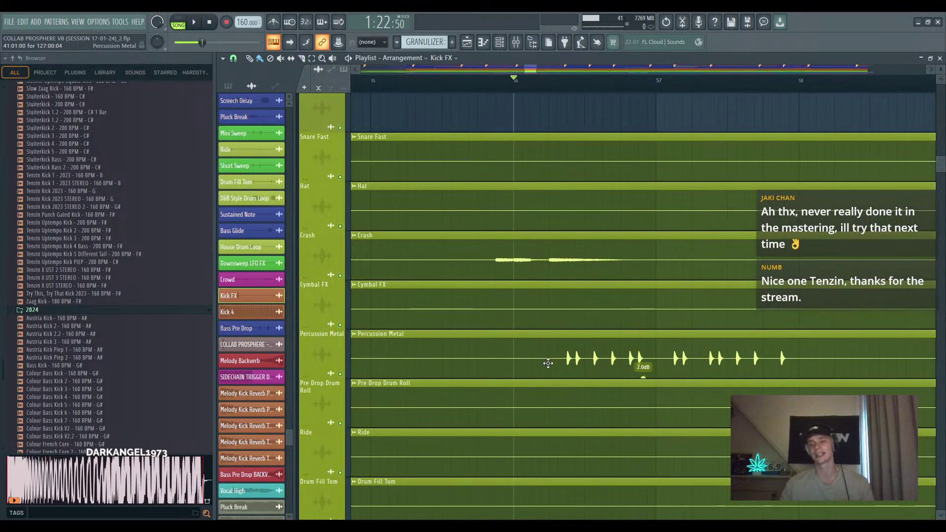
Play the full arrangement from just before bar 56, stop it, and place the playhead at bar 56
left_click(469, 87)
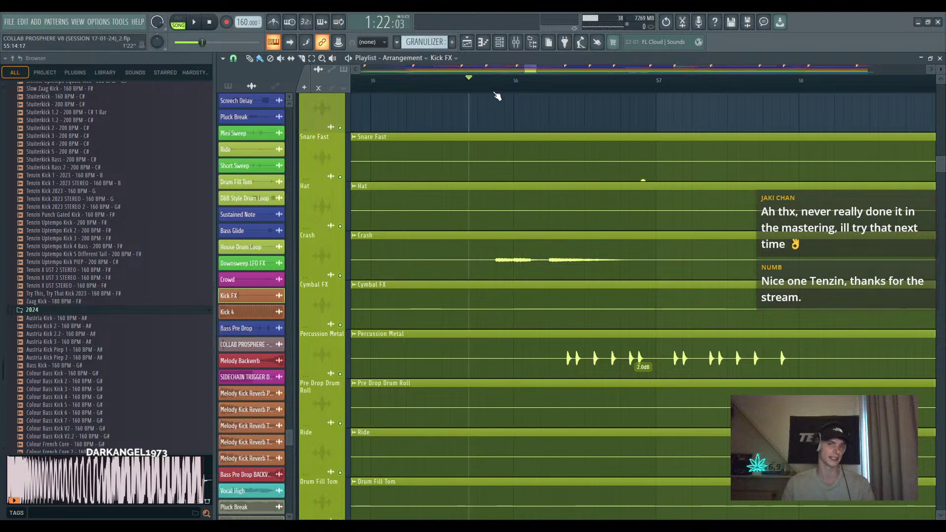
key("space")
key("space")
left_click(518, 89)
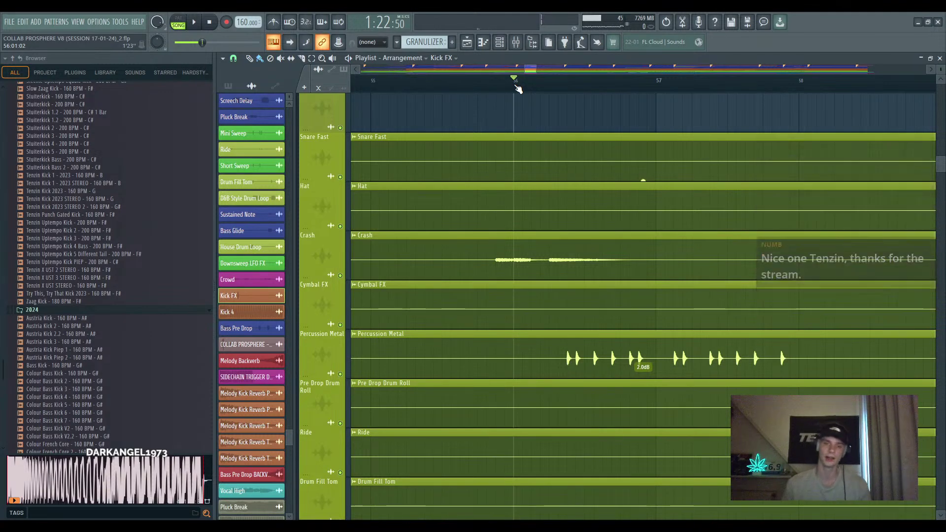
Examine the Snare Rhythm, Crash, Hat and Percussion Metal tracks between Drop 1 and Buildup 2
scroll(555, 325, "up", 7)
scroll(551, 325, "down", 2)
scroll(506, 315, "up", 2)
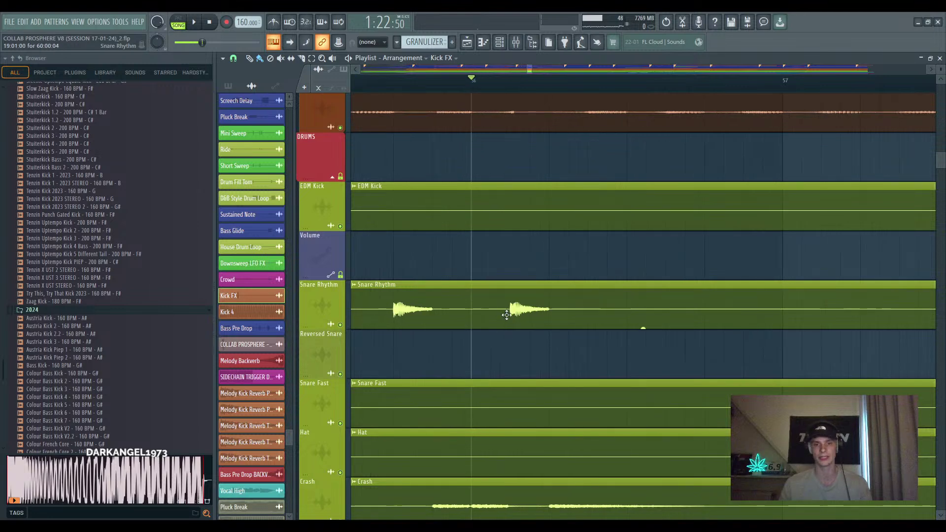
scroll(533, 339, "down", 2)
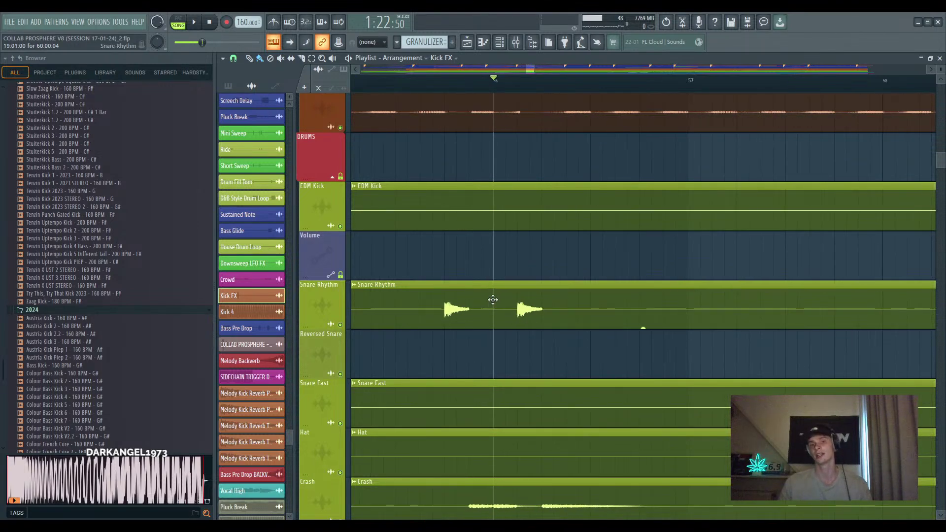
scroll(537, 311, "down", 6)
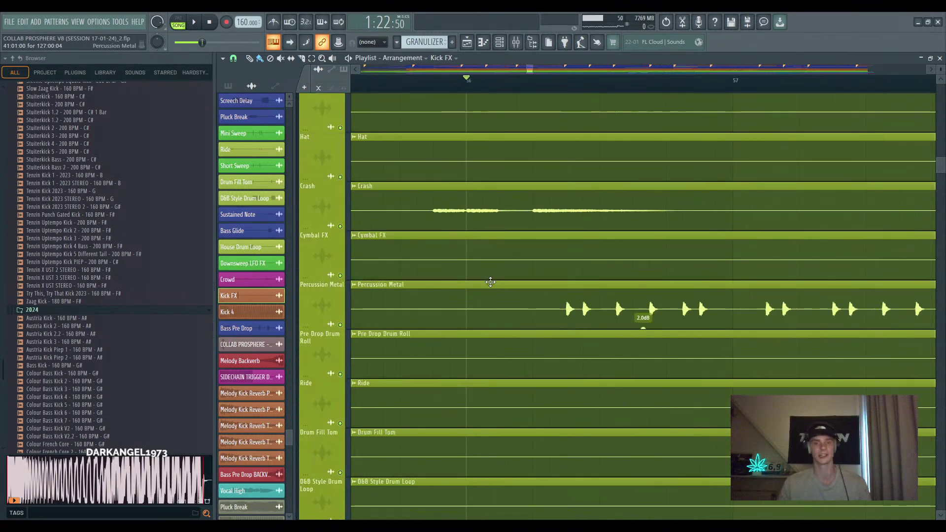
scroll(567, 315, "down", 4)
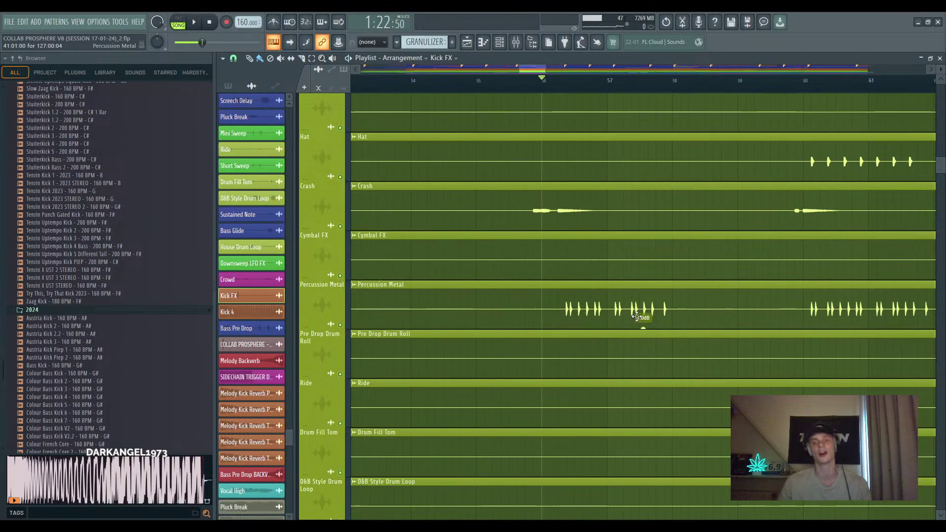
scroll(634, 318, "down", 5)
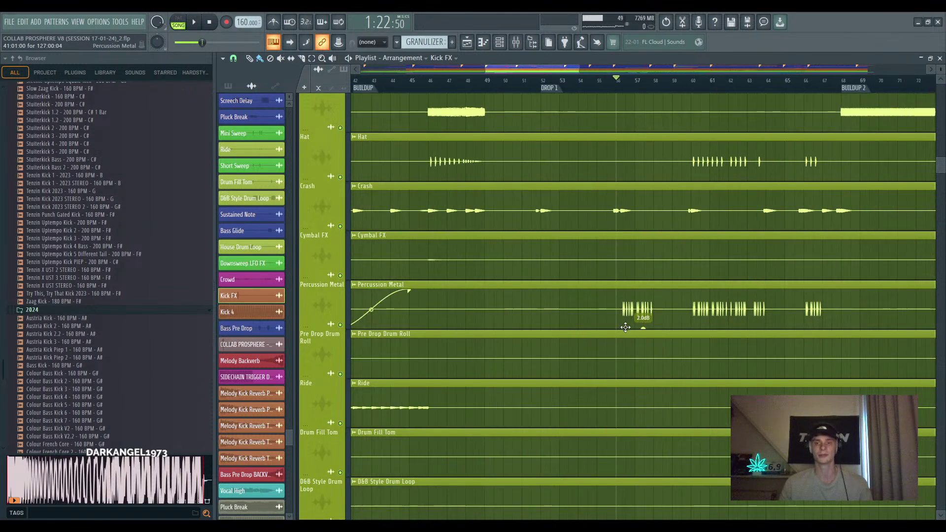
scroll(645, 328, "up", 4)
scroll(658, 351, "up", 8)
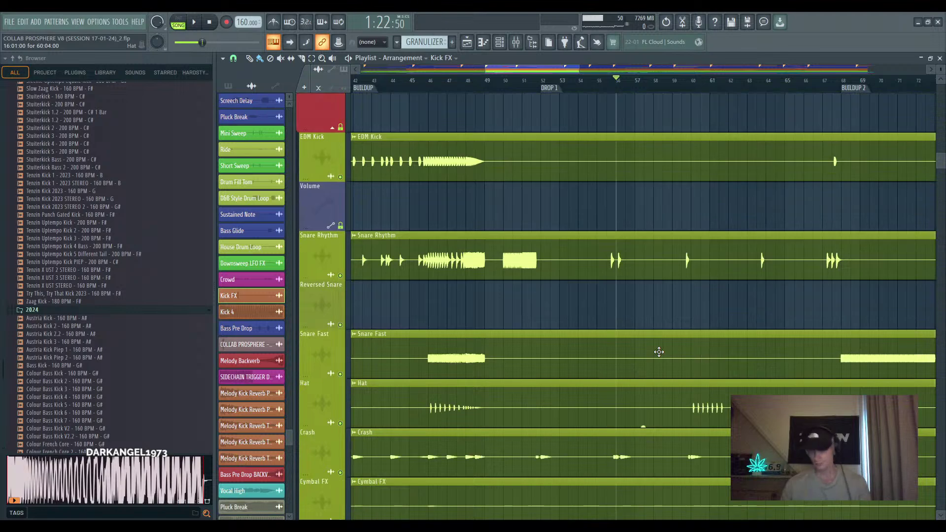
Solo the Kick Extra Bass track, listen to it from Drop 1, and unsolo it
scroll(636, 340, "up", 2)
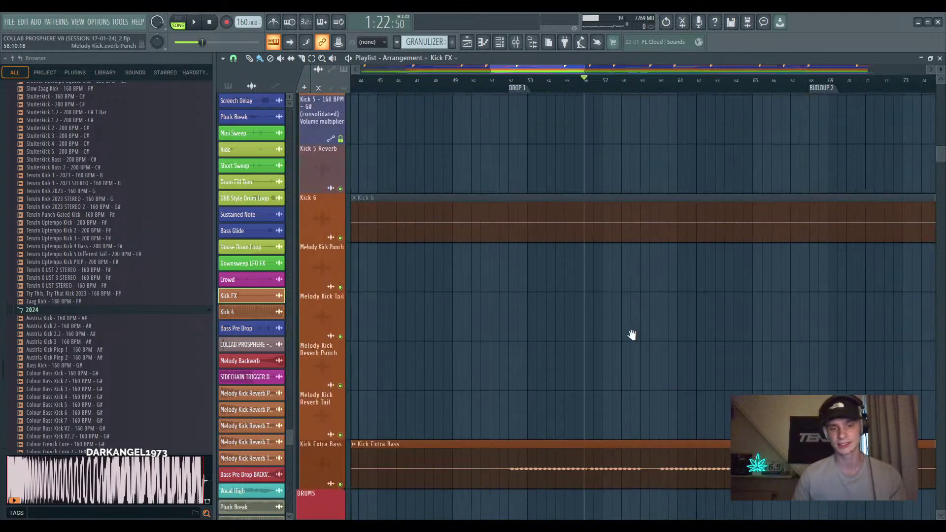
scroll(615, 352, "down", 2)
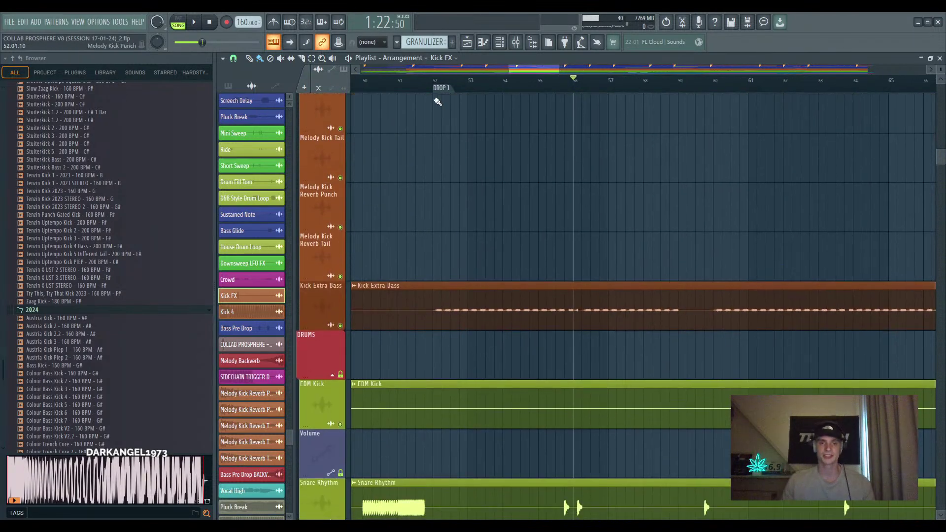
left_click(449, 88)
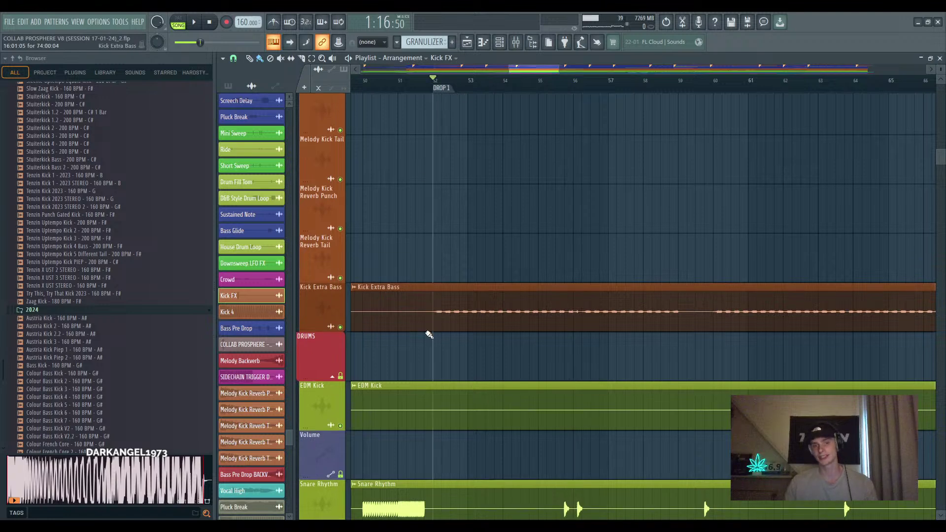
right_click(339, 327)
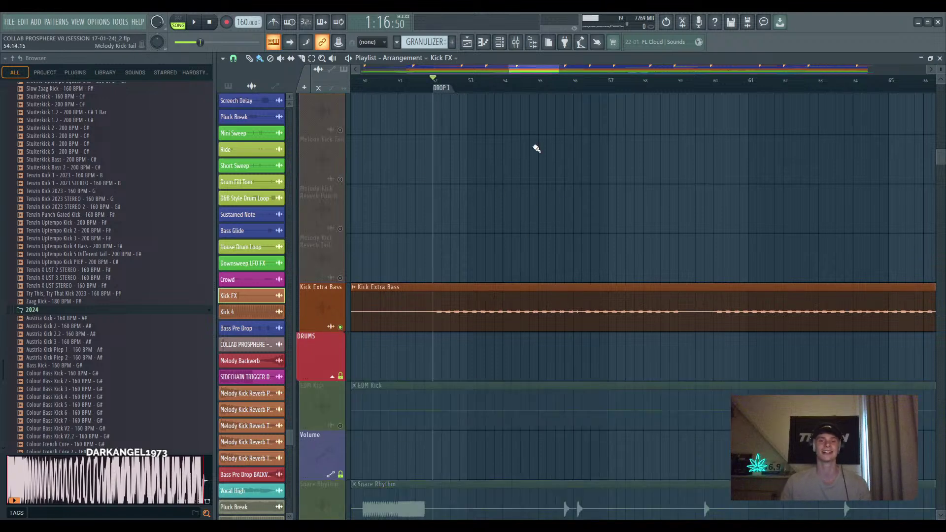
scroll(536, 148, "down", 1)
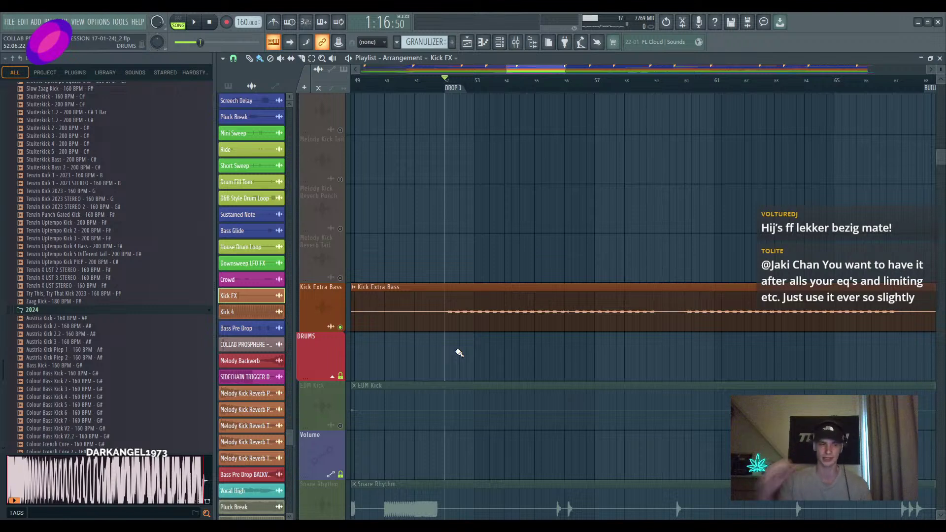
key("space")
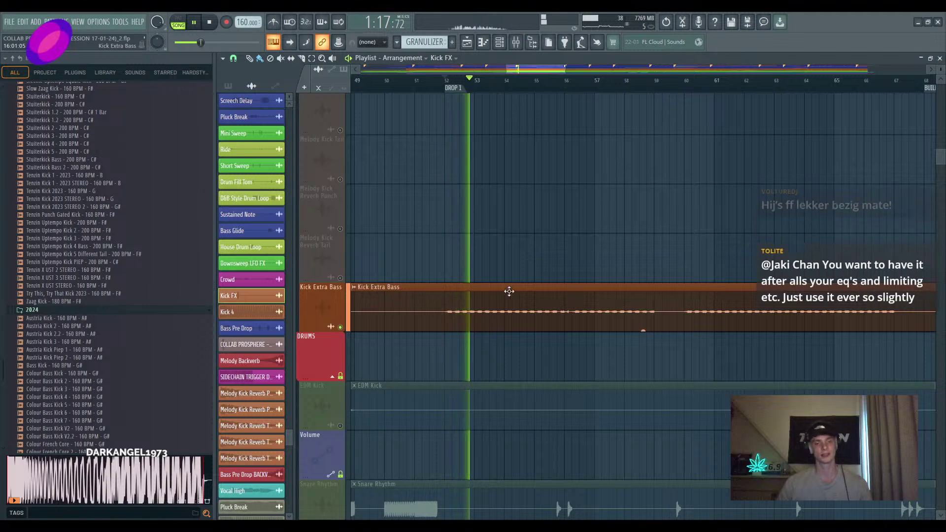
key("space")
right_click(341, 327)
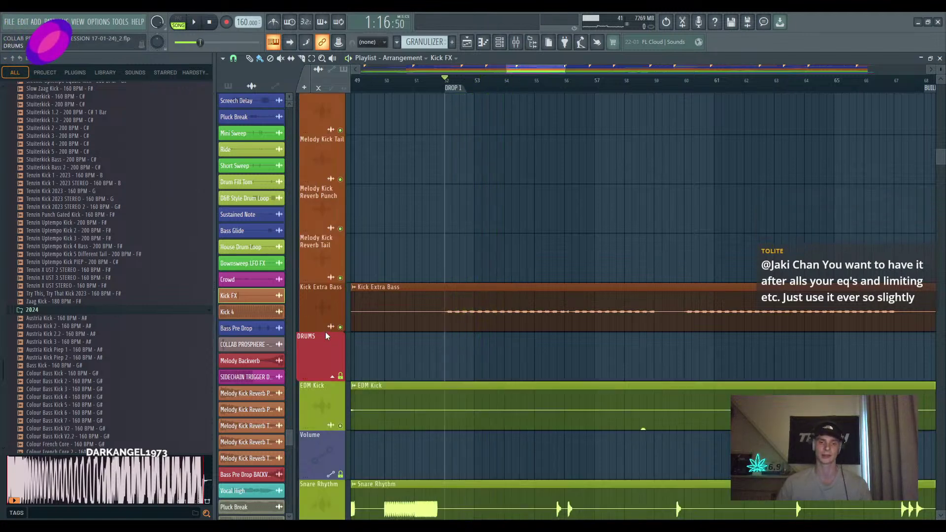
Solo the Kick Reverb track, listen to it from Drop 1, and unsolo it
scroll(562, 346, "up", 3)
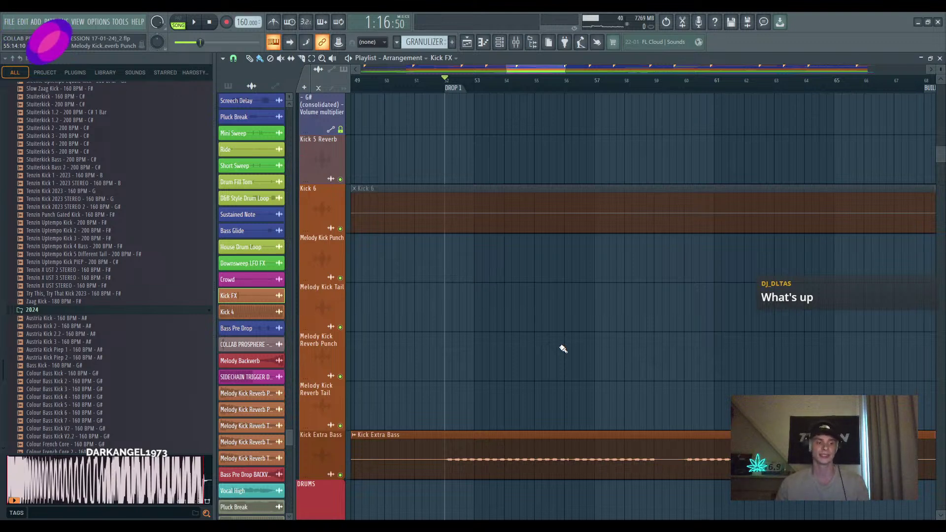
scroll(570, 382, "up", 8)
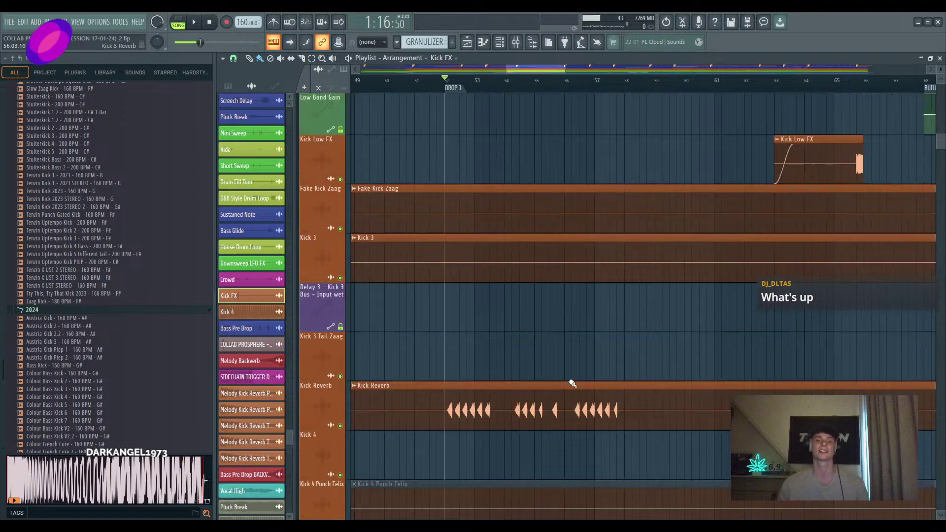
scroll(506, 421, "up", 2)
left_click(340, 426, "ctrl")
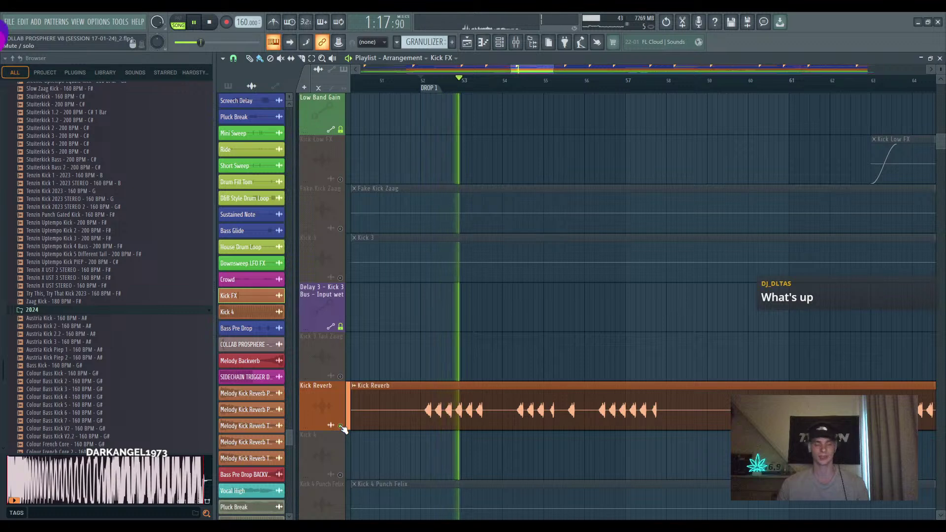
left_click(340, 426, "ctrl")
Examine the playlist tracks from the kicks up to the Backverbs and Top Leads and back down through the instruments
scroll(551, 394, "up", 8)
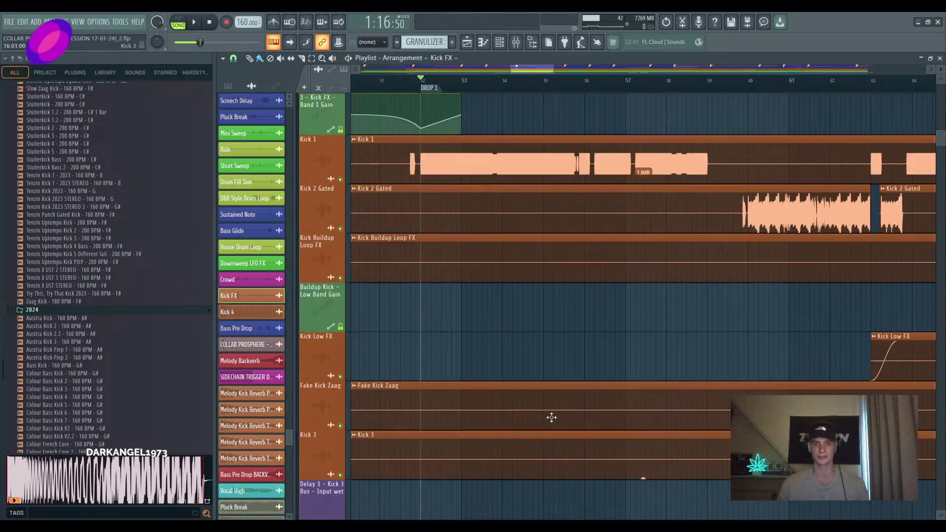
scroll(559, 415, "up", 10)
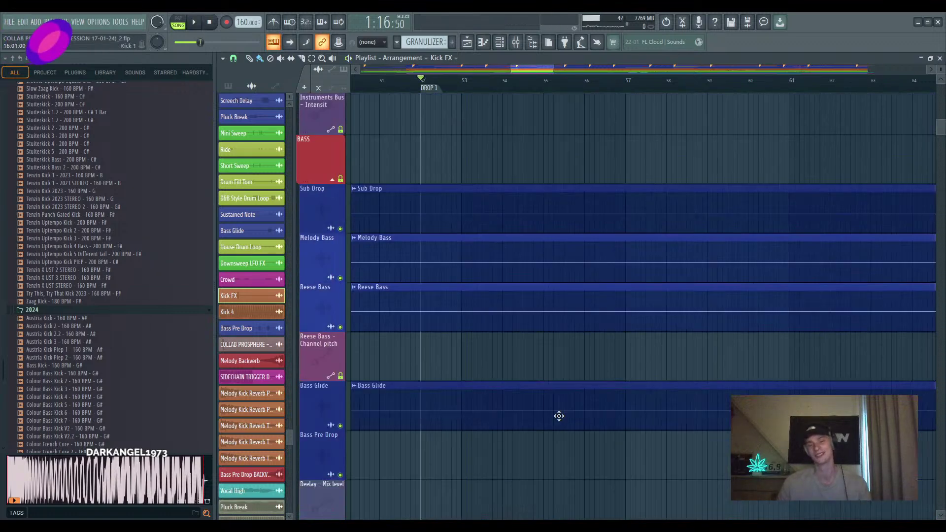
scroll(558, 416, "up", 10)
scroll(557, 414, "down", 5)
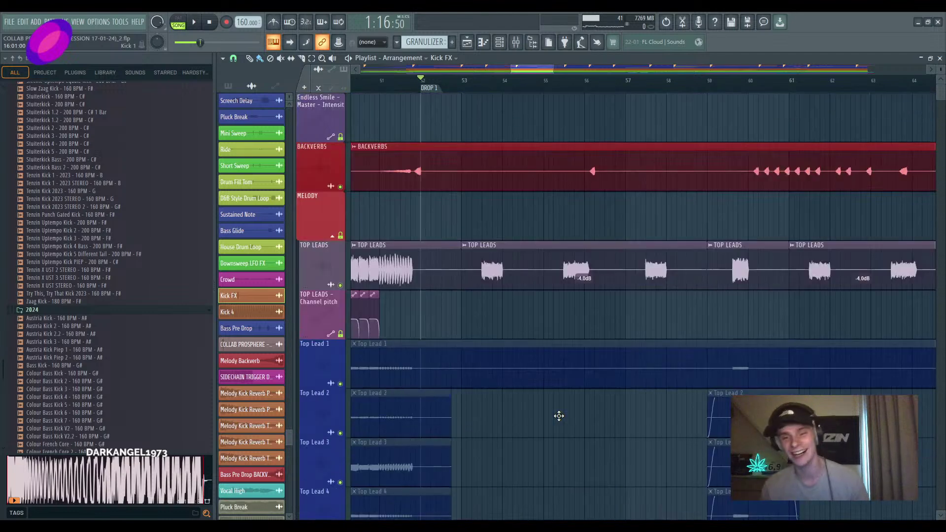
scroll(553, 342, "up", 3)
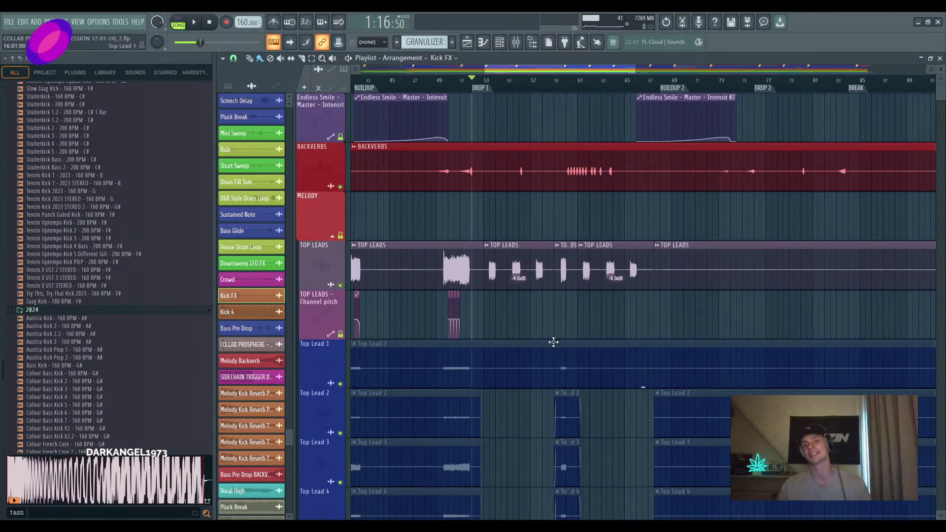
scroll(554, 344, "down", 12)
scroll(557, 345, "down", 10)
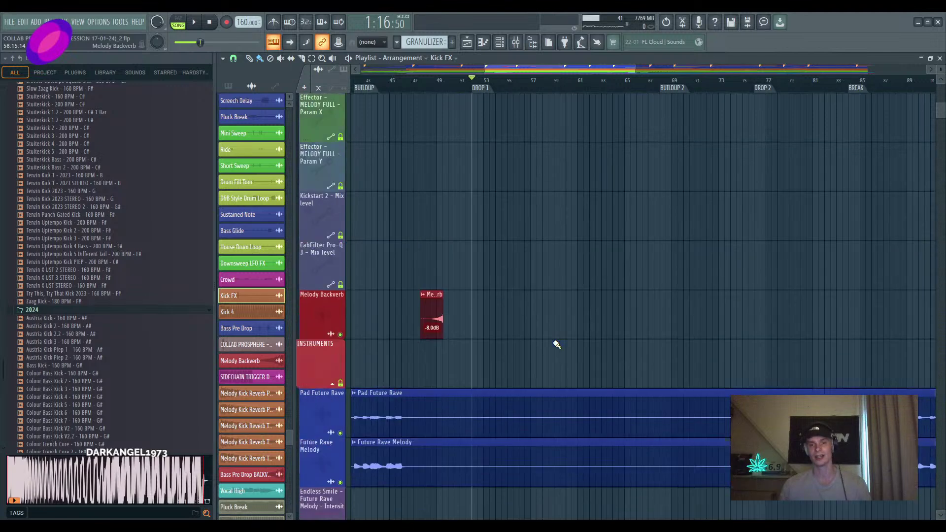
scroll(534, 348, "down", 15)
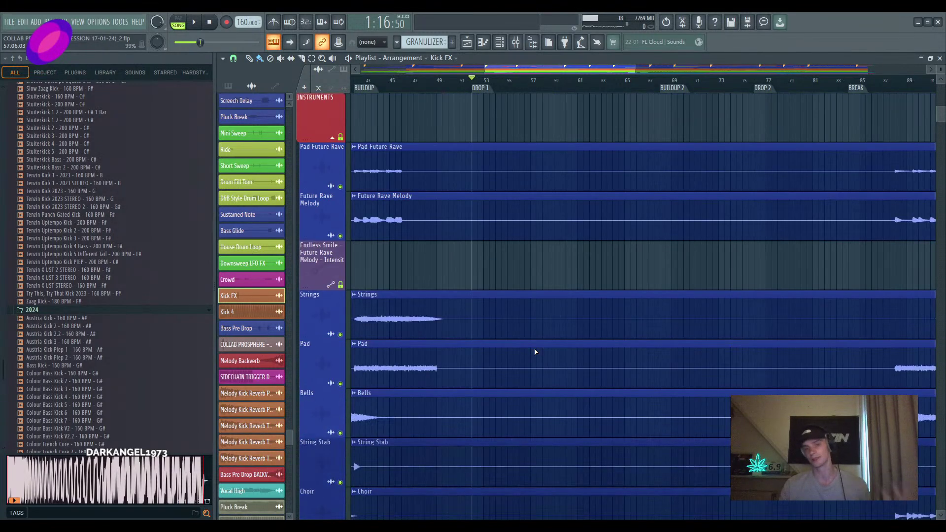
scroll(535, 352, "down", 12)
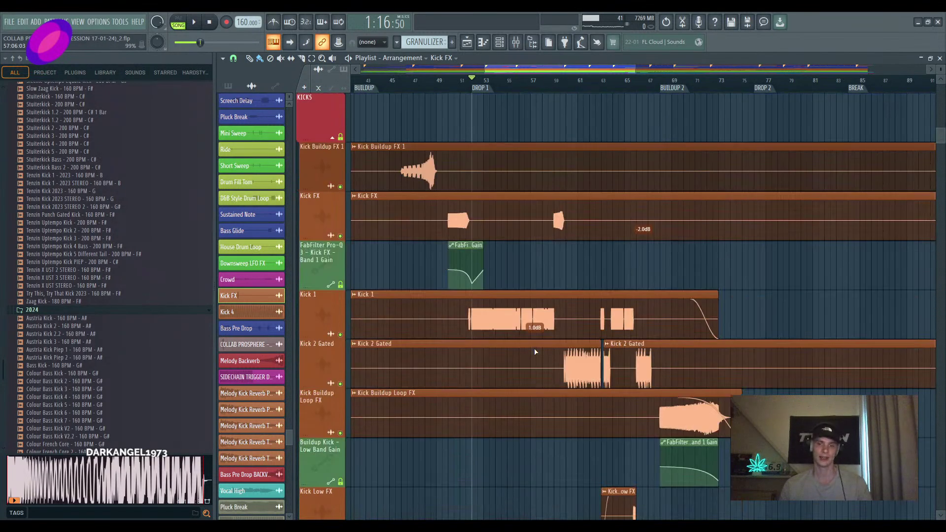
Listen to the second Kick FX hit in Drop 1, starting from bar 59
scroll(536, 349, "up", 3)
scroll(512, 359, "up", 3)
scroll(494, 114, "up", 2)
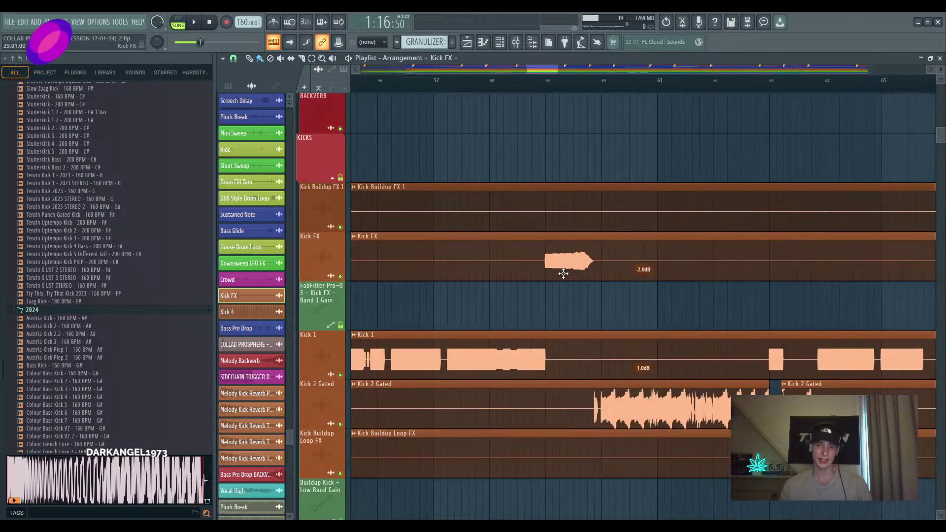
left_click(496, 82)
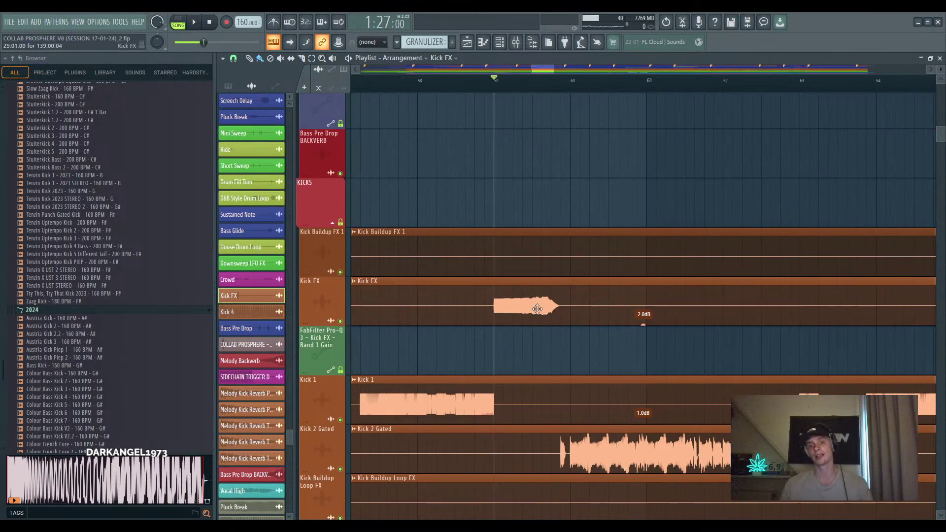
key("space")
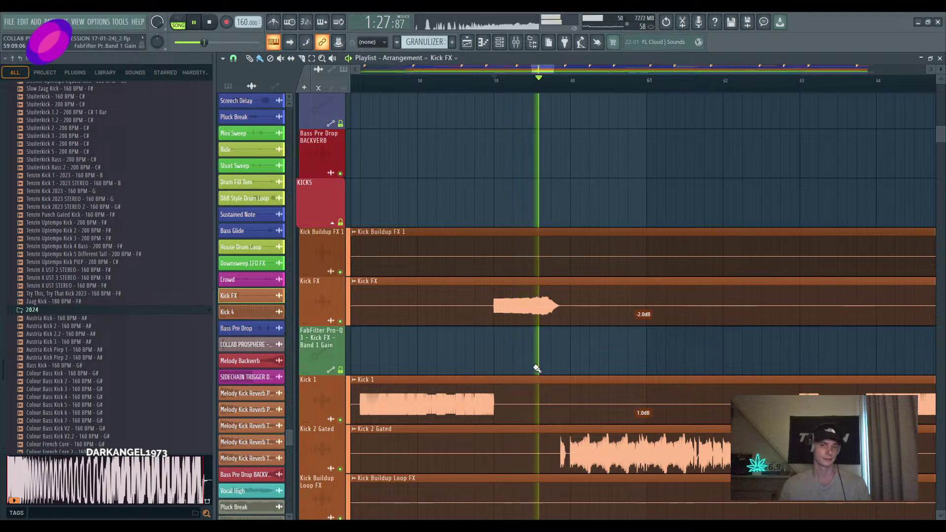
key("space")
Examine the Top Leads track and its channel pitch automation around the Melody marker, placing the playhead at bar 34
scroll(528, 379, "up", 10)
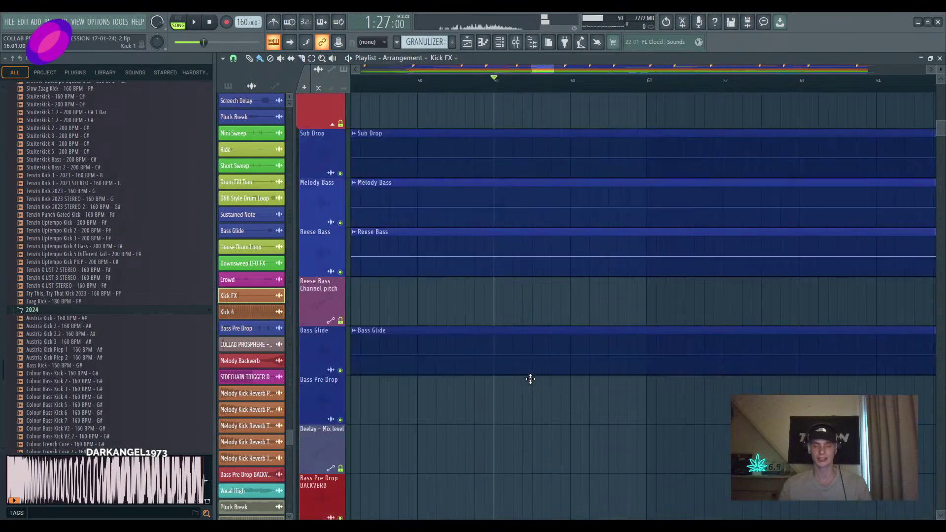
scroll(530, 379, "up", 5)
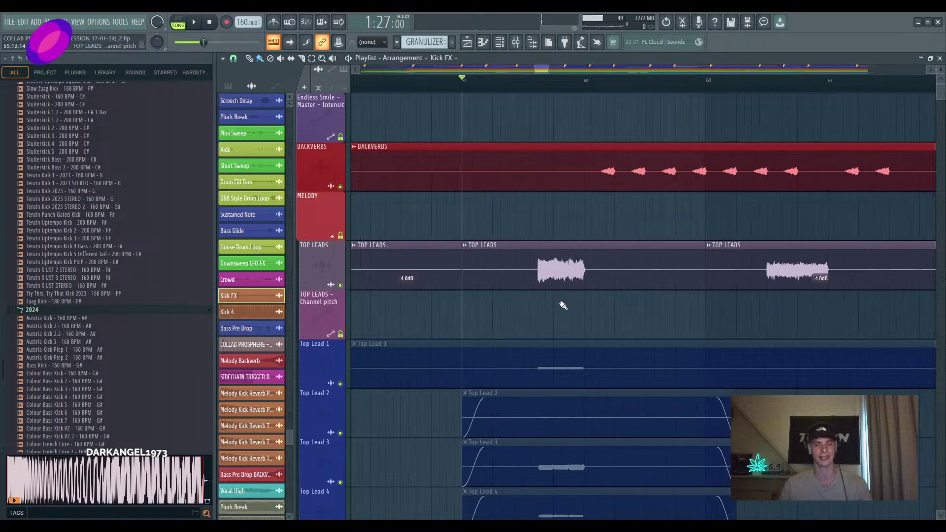
scroll(539, 317, "down", 5)
scroll(377, 313, "up", 6)
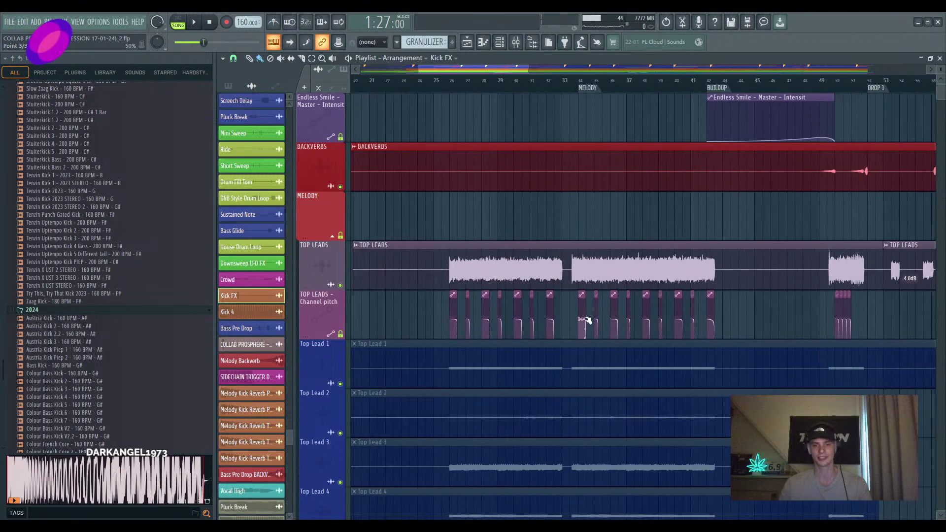
scroll(570, 284, "up", 5)
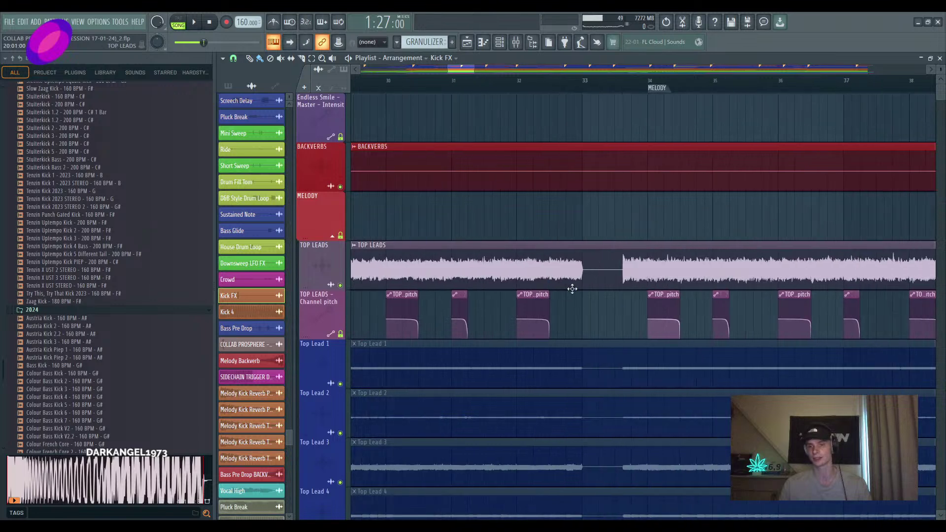
left_click(638, 87)
scroll(570, 300, "down", 8)
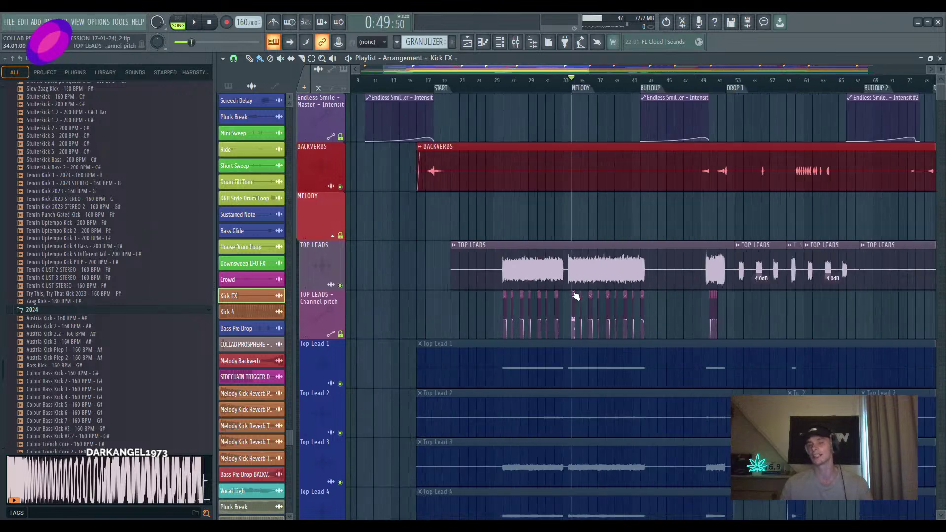
Examine the Top Leads, chords and melody reverb and delay volume automation around bar 60 in Drop 1
scroll(757, 308, "up", 6)
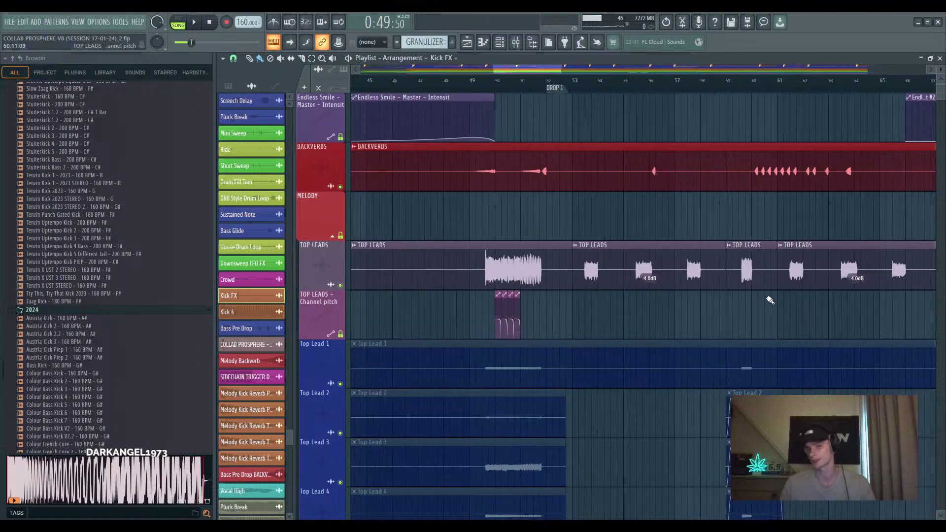
scroll(519, 299, "up", 3)
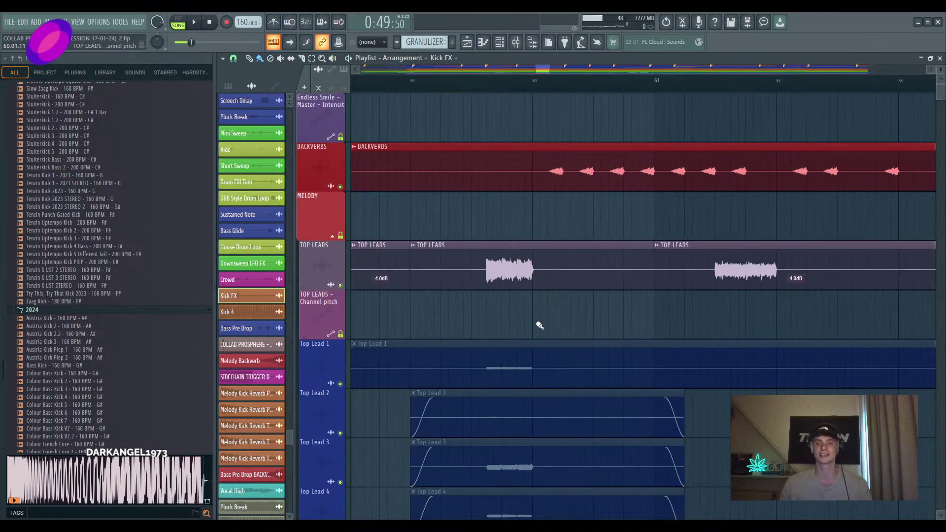
scroll(542, 320, "down", 3)
scroll(547, 318, "up", 3)
scroll(557, 318, "down", 5)
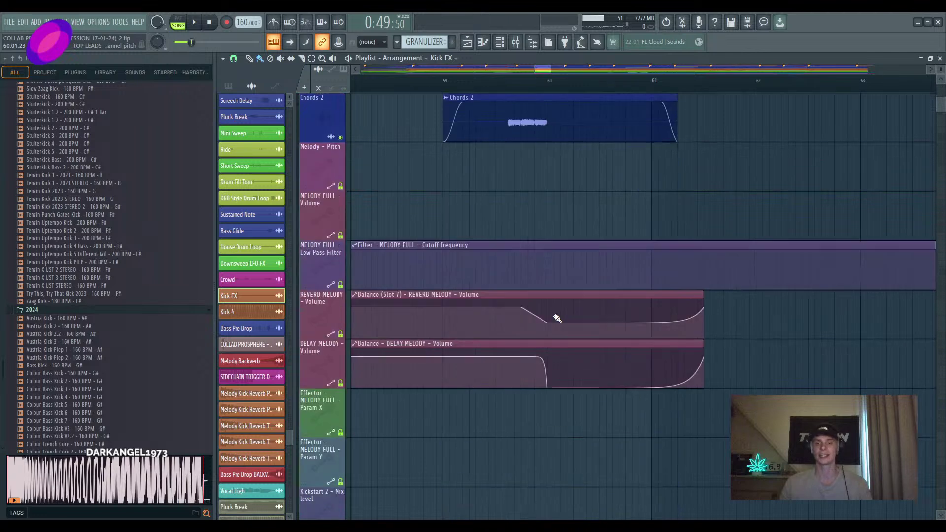
scroll(557, 318, "down", 1)
scroll(564, 386, "down", 2)
scroll(563, 386, "up", 6)
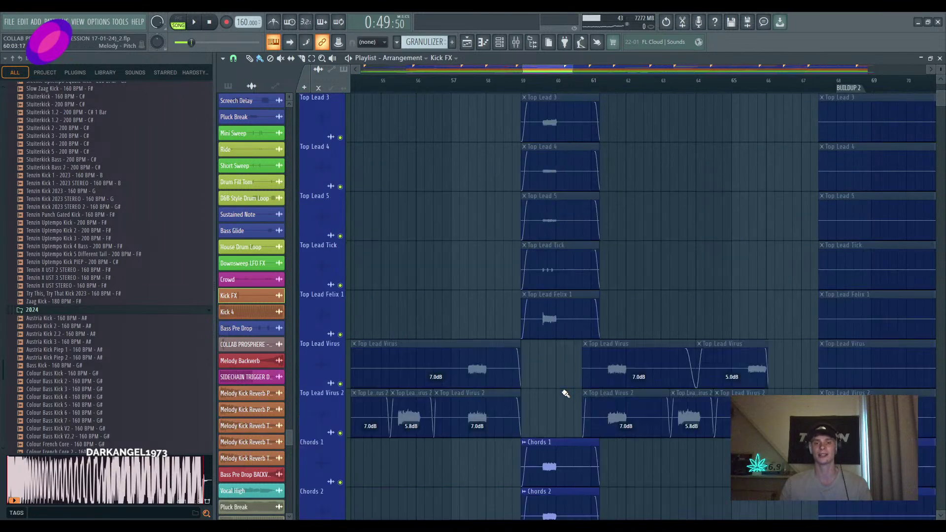
scroll(565, 393, "up", 7)
scroll(556, 365, "up", 4)
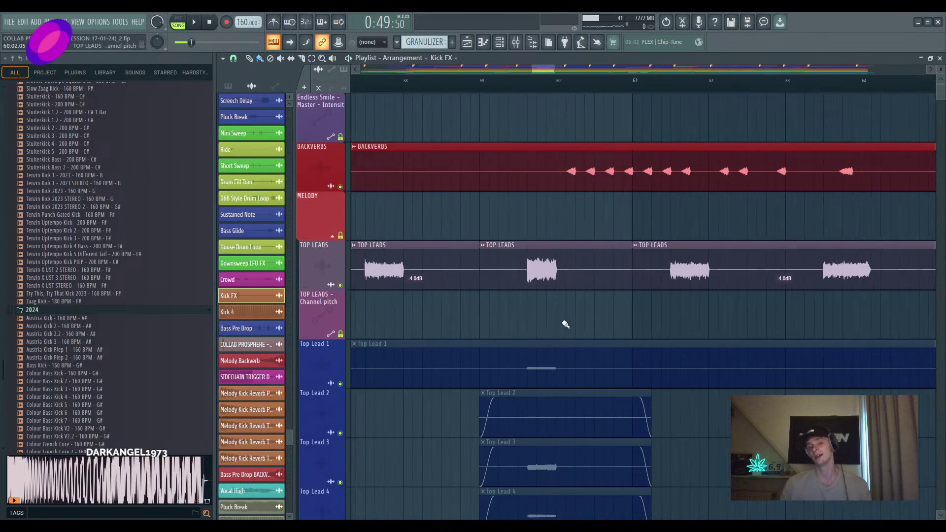
Listen to the Top Leads passage from just before bar 59 and place the playhead at bar 60
scroll(565, 320, "down", 2)
left_click(503, 84)
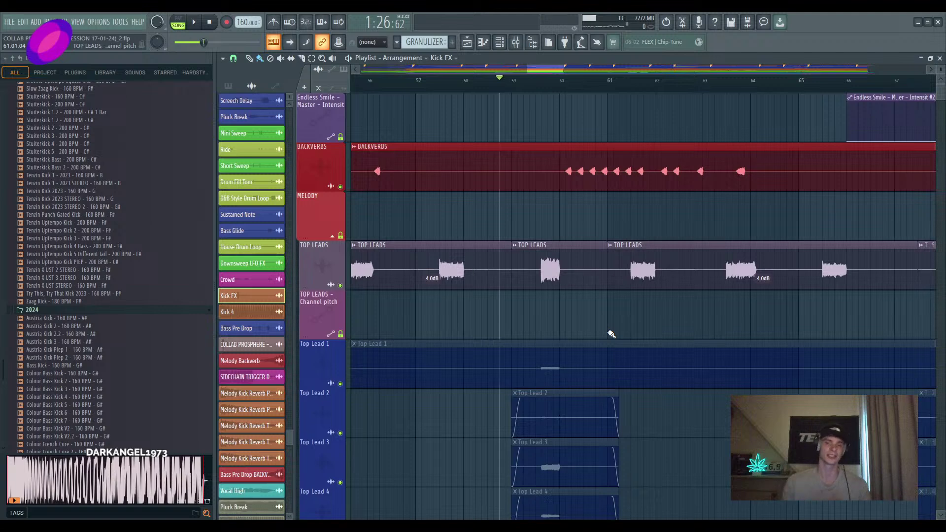
key("space")
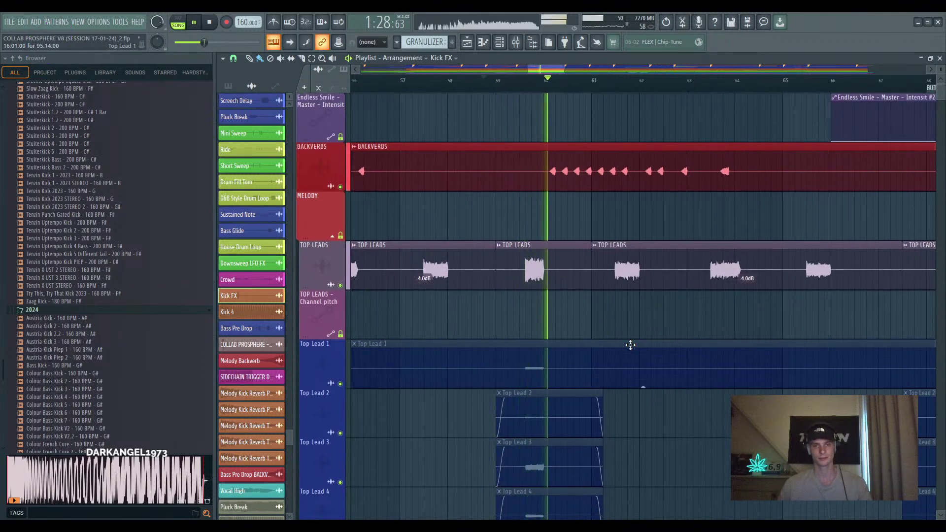
scroll(612, 295, "down", 1)
key("space")
left_click(528, 89)
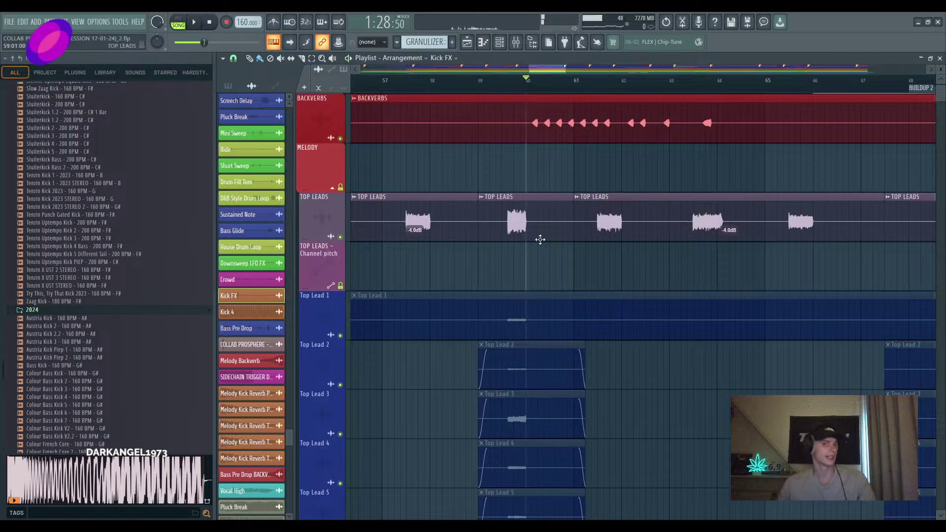
Examine the kick tracks around the transition from Kick FX to Kick 2 Gated, keeping the playhead at bar 60
scroll(553, 285, "down", 10)
scroll(557, 287, "up", 10)
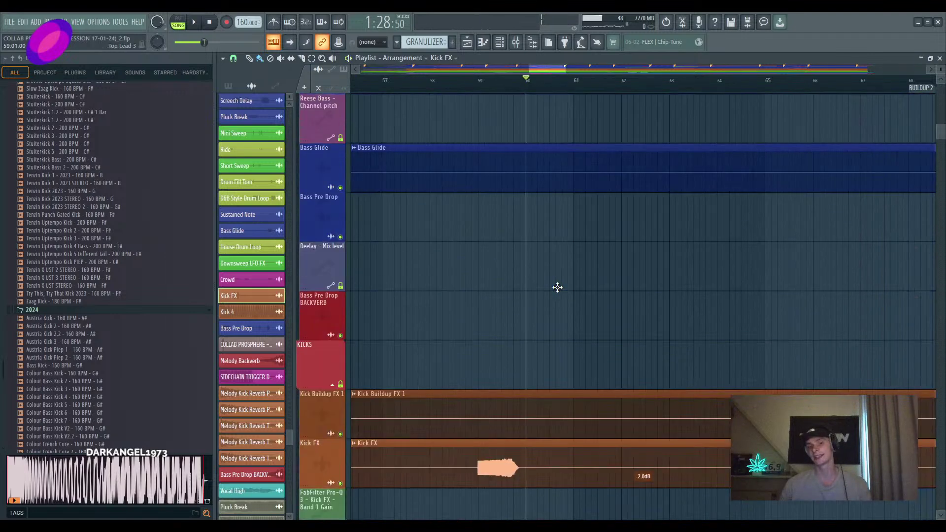
scroll(557, 287, "down", 2)
scroll(567, 270, "up", 2)
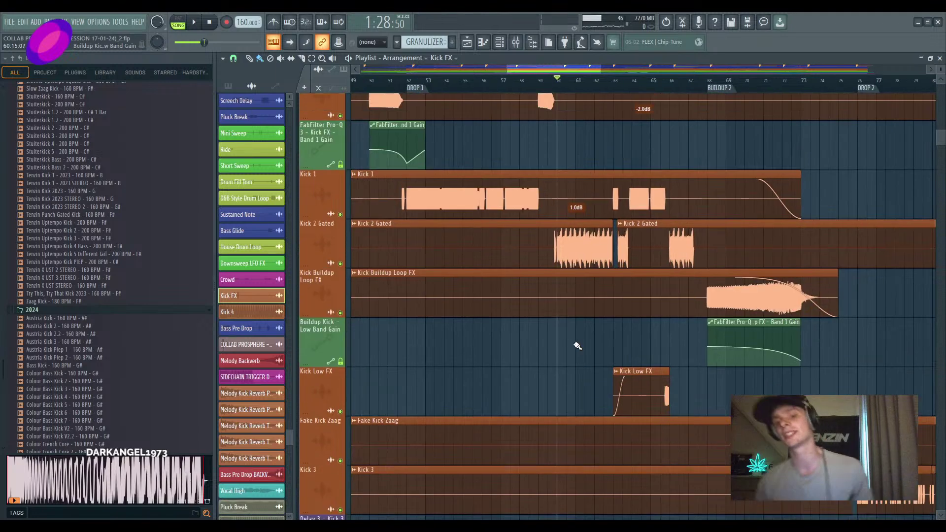
scroll(589, 259, "up", 2)
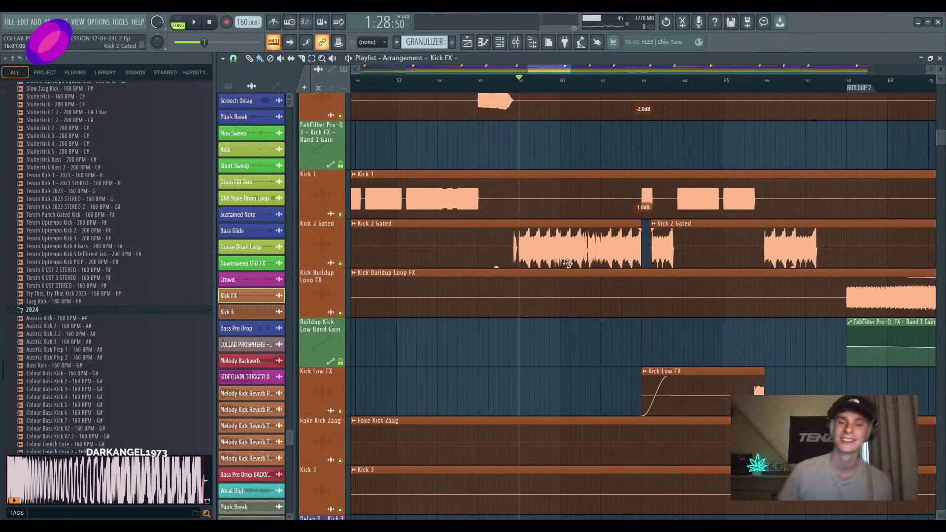
left_click_drag(589, 259, 648, 300)
scroll(586, 299, "up", 2)
left_click_drag(585, 300, 650, 314)
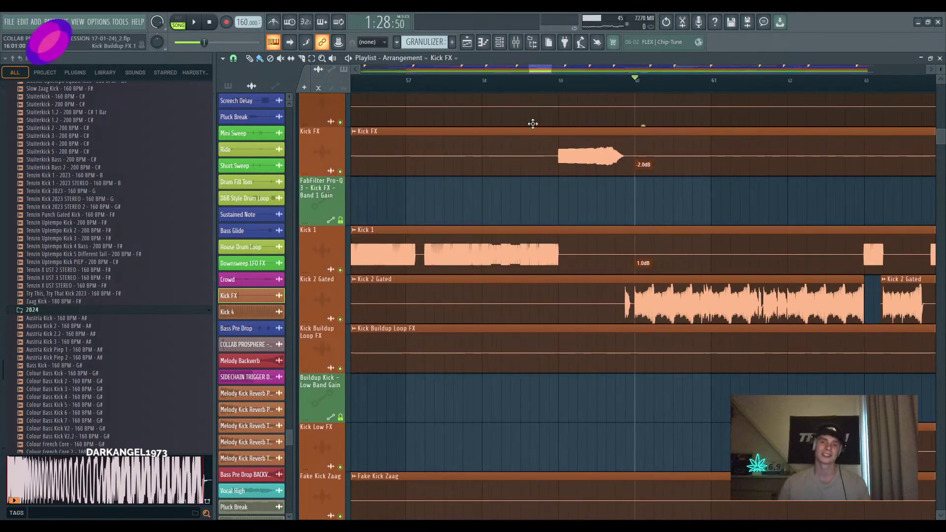
left_click(419, 81)
left_click(451, 102)
left_click(446, 82)
left_click(634, 86)
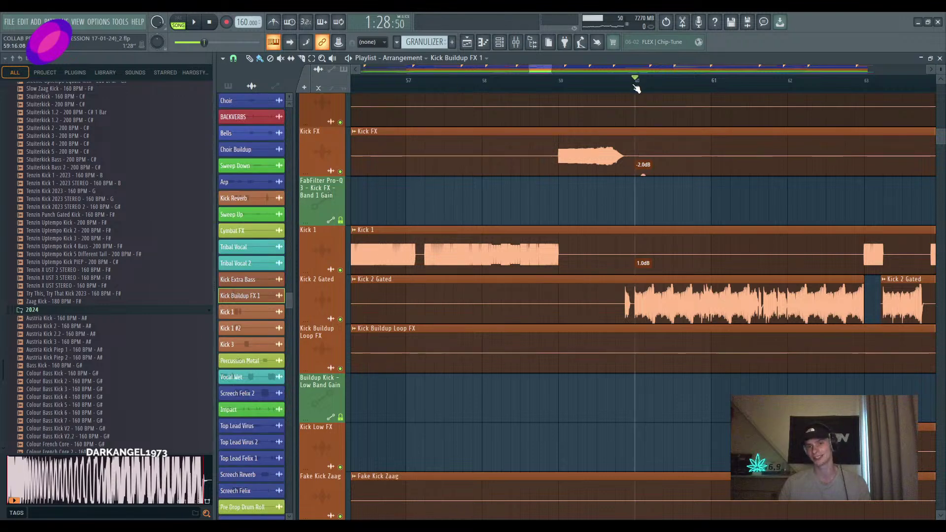
Examine how the Kick 1 and Kick 2 Gated clips alternate between bar 60 and Buildup 2
left_click_drag(645, 255, 529, 242)
scroll(579, 310, "up", 1)
scroll(578, 310, "down", 3)
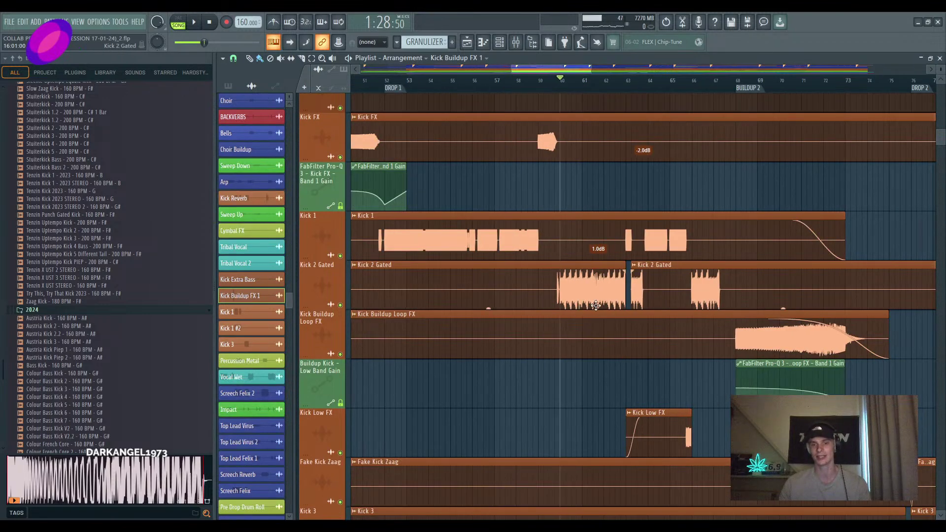
scroll(595, 331, "down", 3)
scroll(561, 325, "up", 2)
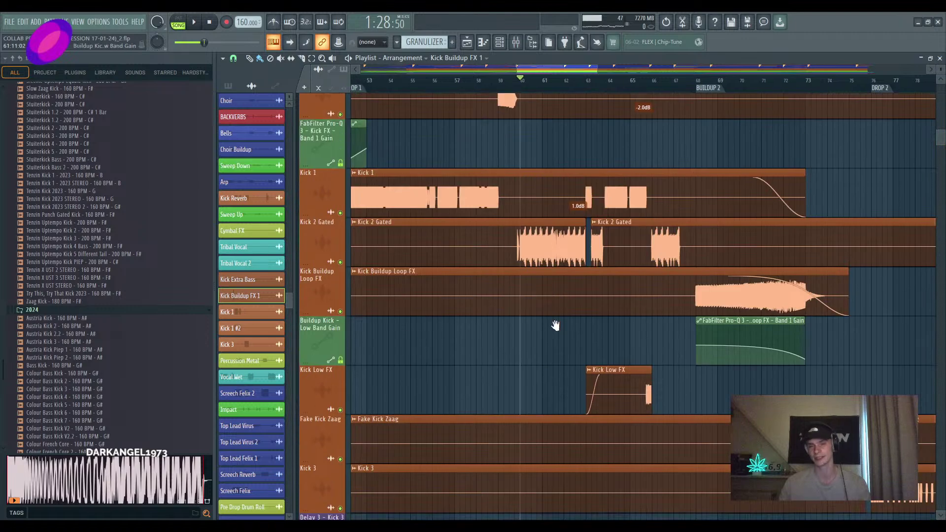
scroll(590, 328, "up", 2)
scroll(590, 328, "up", 2)
scroll(566, 318, "down", 2)
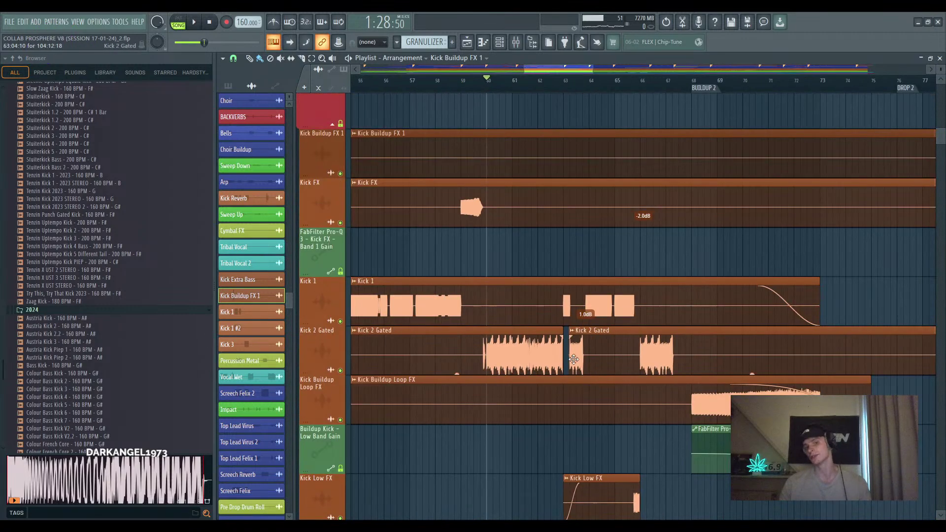
scroll(564, 355, "up", 4)
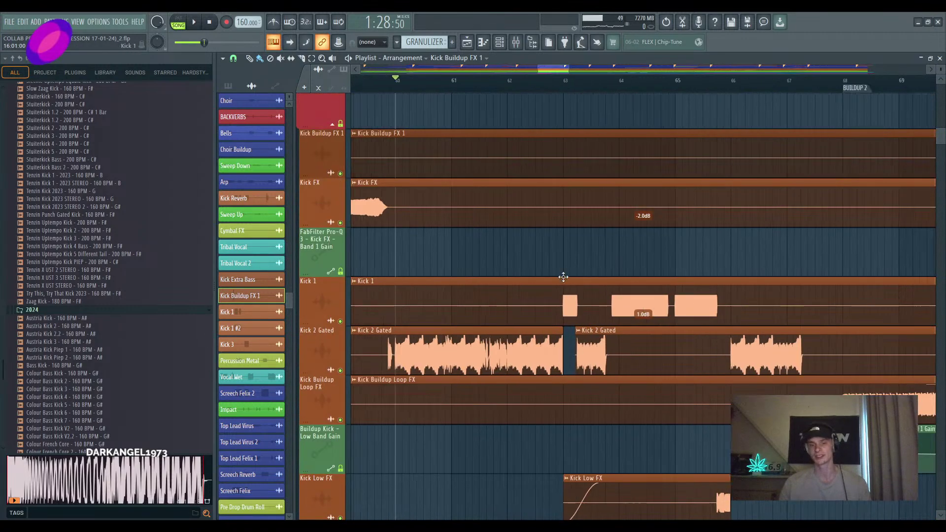
Listen twice to the switch from Kick 2 Gated to Kick 1 at bar 63, starting midway through bar 62
left_click(523, 87)
key("space")
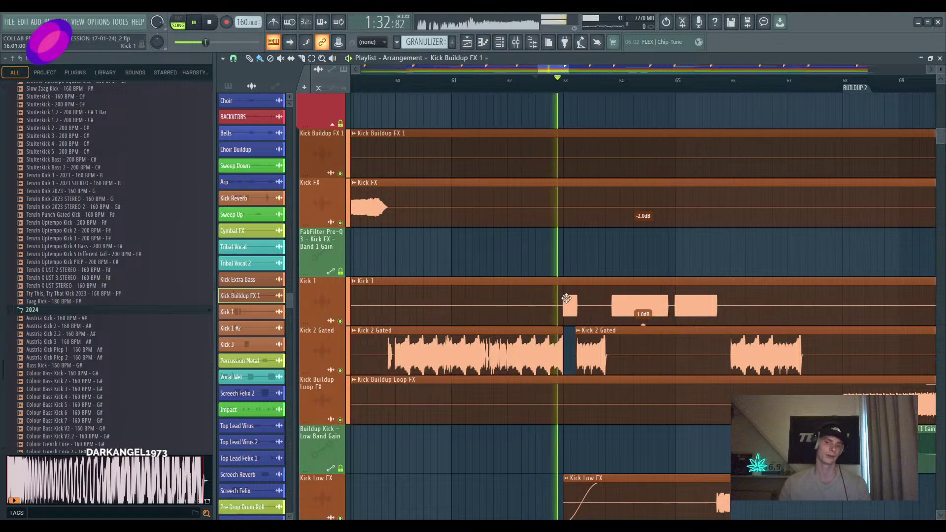
key("space")
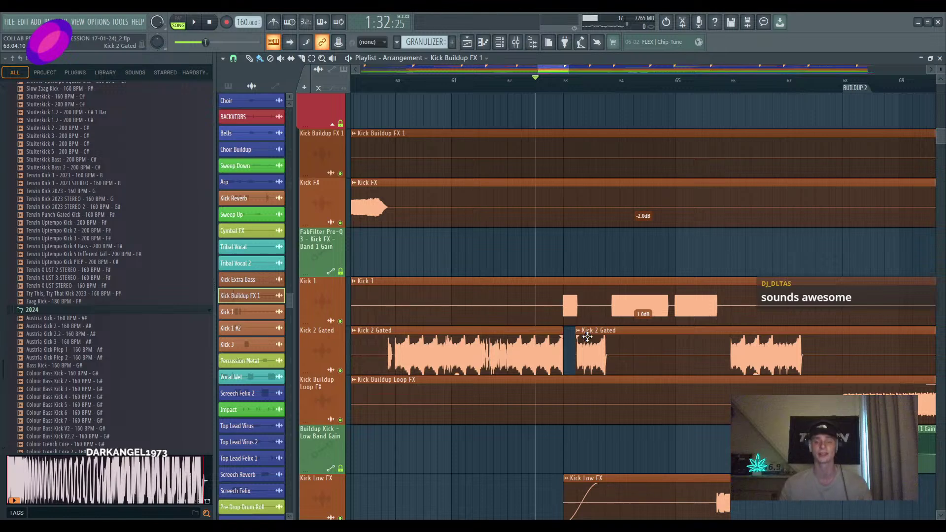
key("space")
scroll(690, 315, "down", 1)
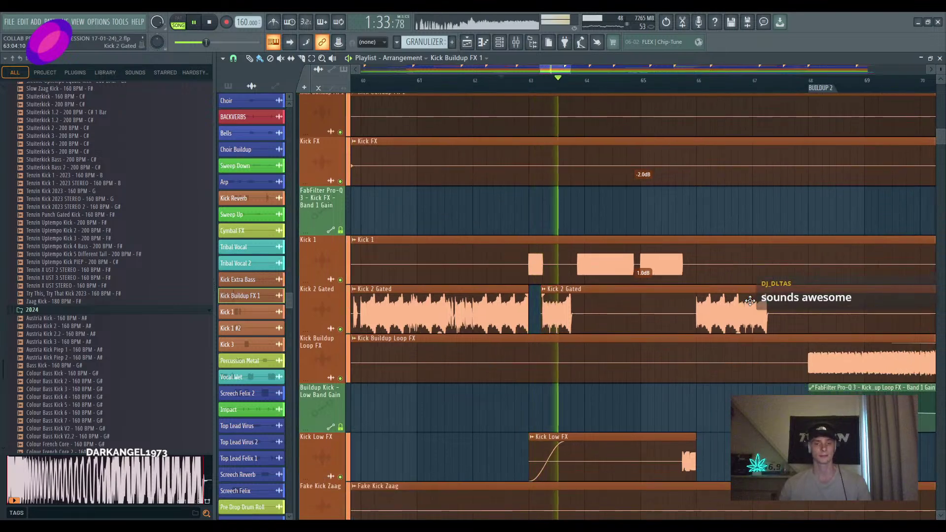
key("space")
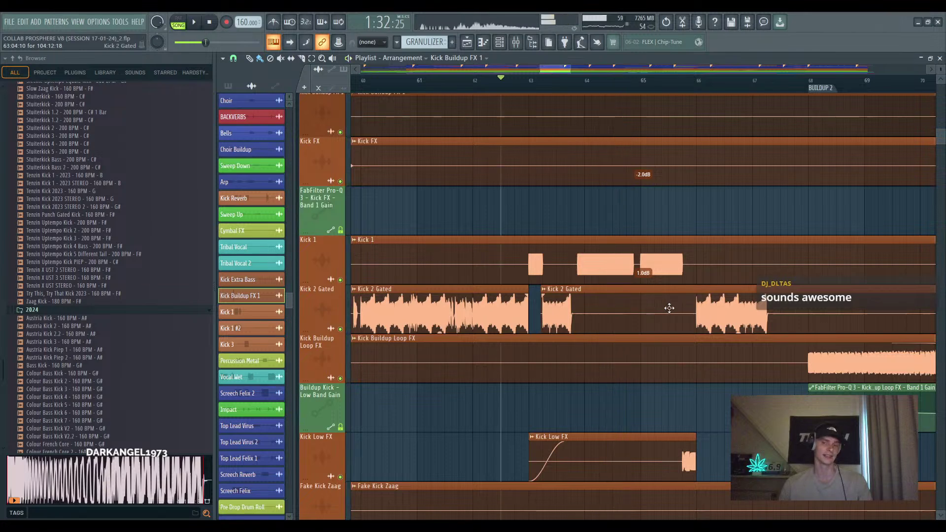
Listen to the final Kick 2 Gated section before Buildup 2, starting from bar 66
left_click(678, 82)
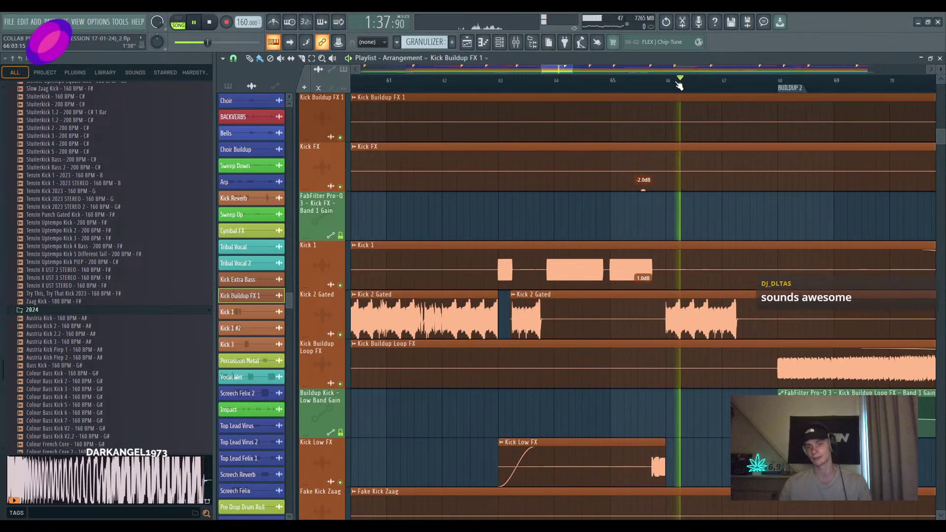
scroll(701, 223, "down", 1)
key("space")
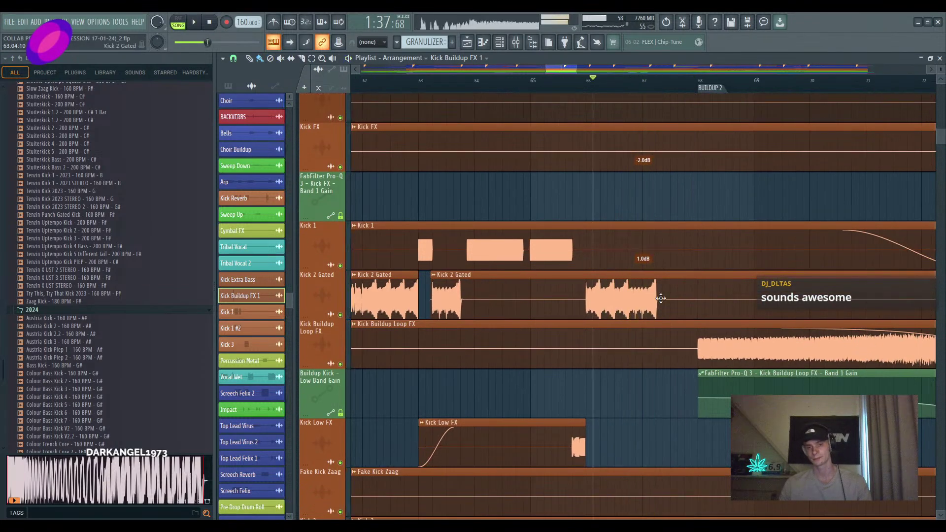
Examine the kick and drum tracks across the later sections and return to the Kick Buildup Loop FX clip at Buildup 2
left_click_drag(701, 422, 658, 352)
scroll(659, 353, "down", 6)
scroll(720, 302, "down", 8)
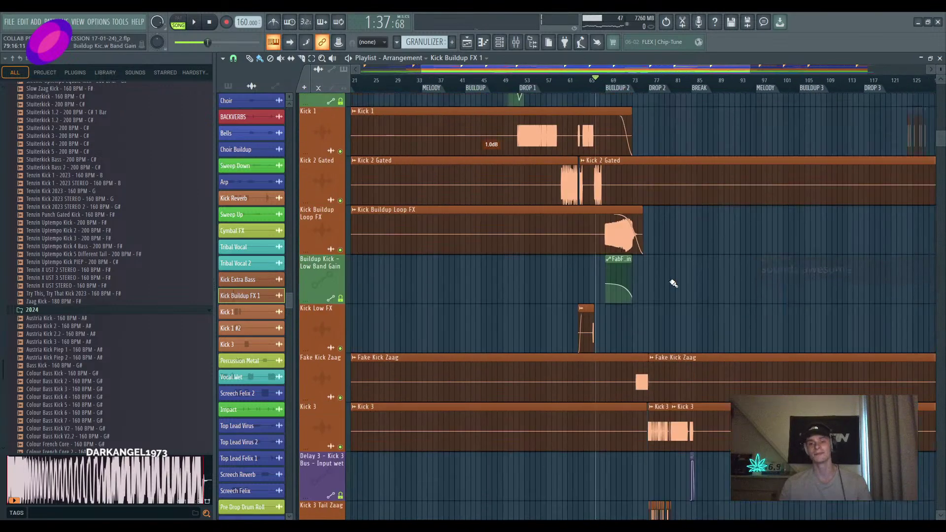
scroll(651, 323, "down", 3)
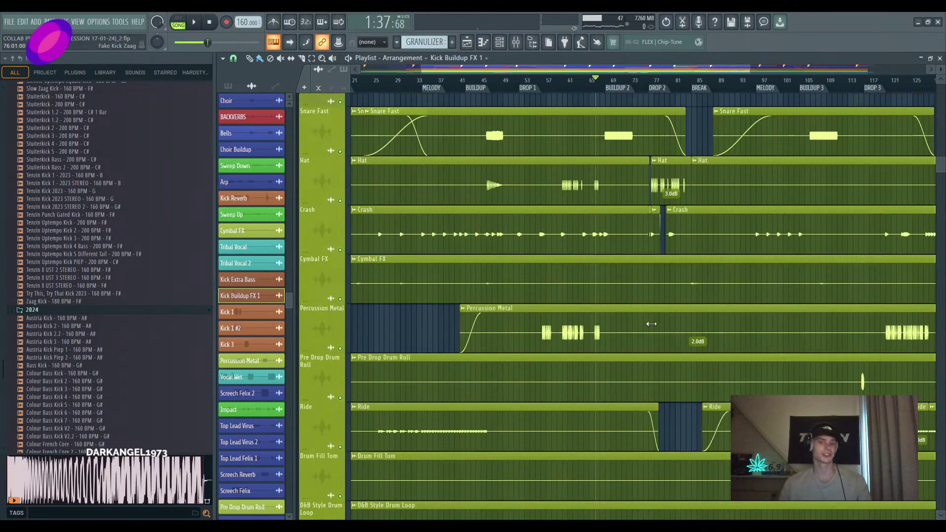
scroll(679, 327, "up", 10)
scroll(669, 353, "up", 5)
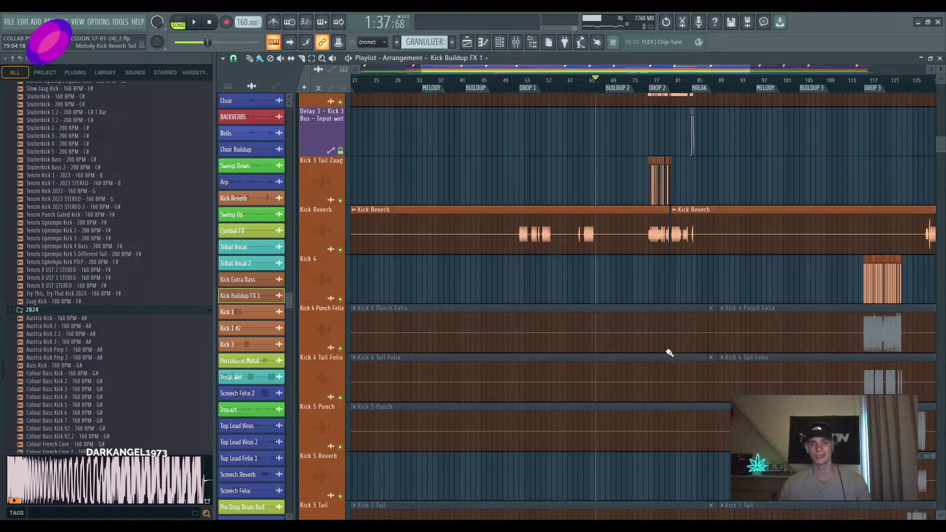
scroll(669, 352, "up", 4)
scroll(671, 333, "up", 3)
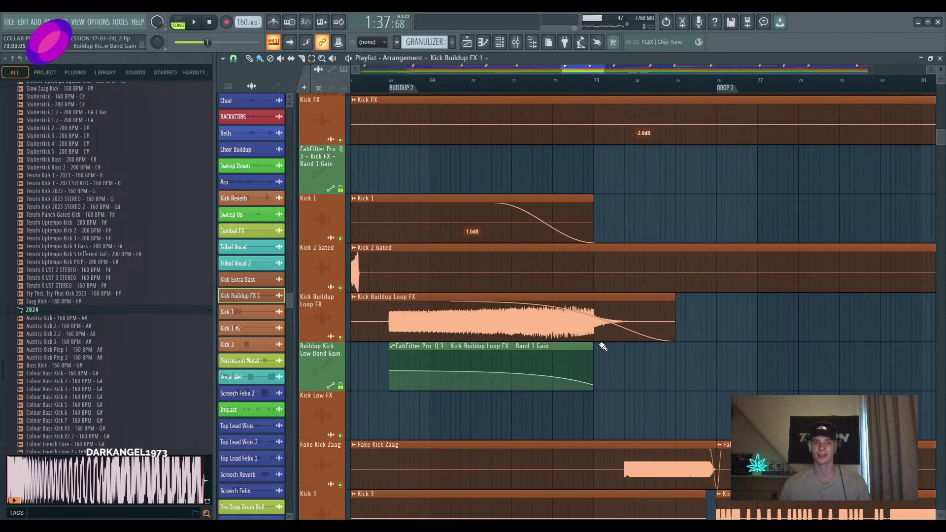
Listen to the Kick Buildup Loop FX section starting from the Buildup 2 marker
left_click(398, 88)
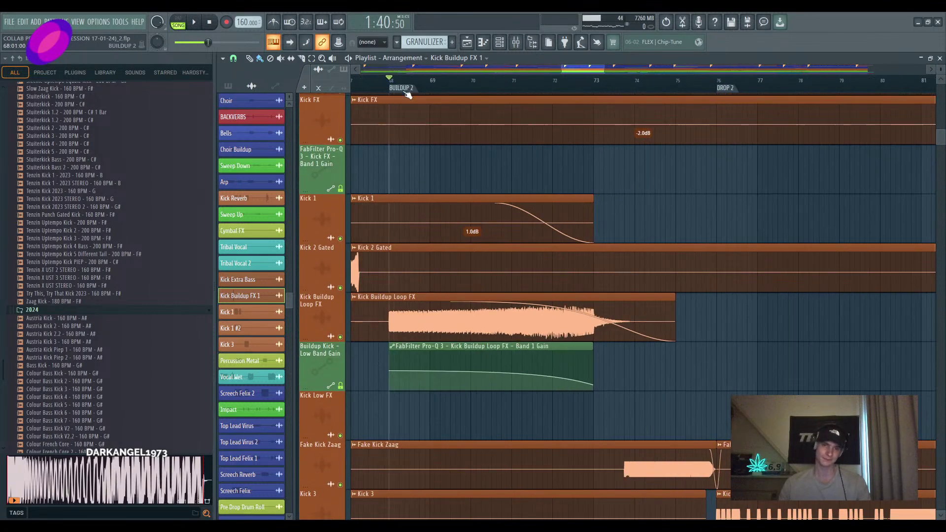
key("space")
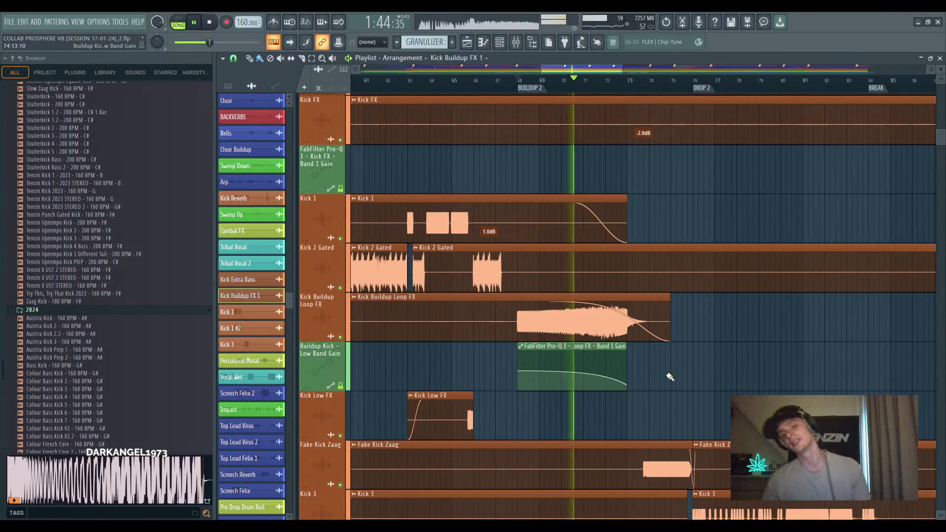
key("space")
scroll(751, 372, "down", 3)
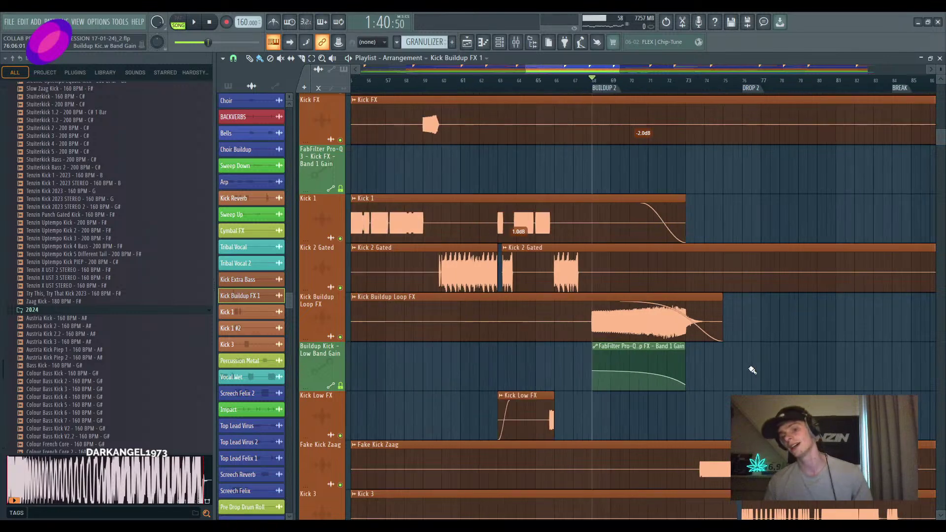
left_click_drag(772, 342, 708, 353)
left_click(701, 194)
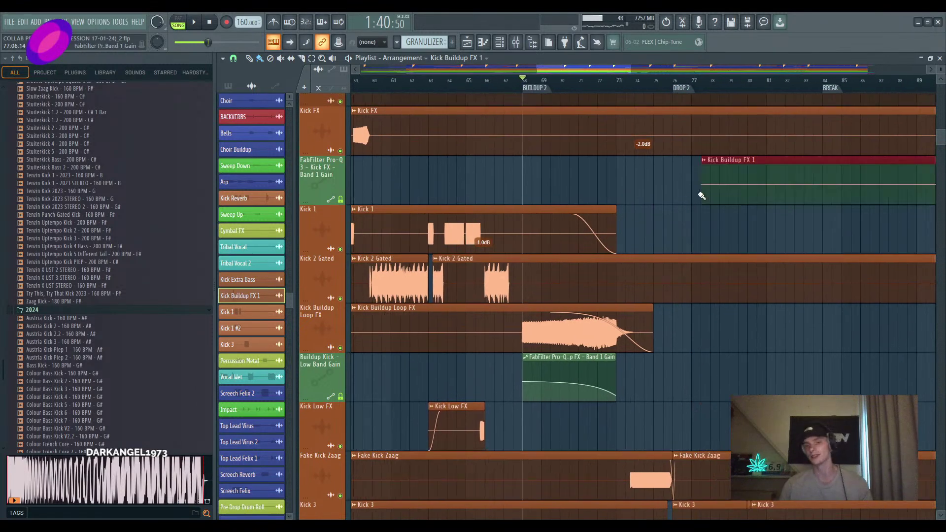
right_click(709, 197)
scroll(709, 199, "down", 2)
left_click(676, 183)
right_click(675, 182)
left_click_drag(710, 334, 687, 317)
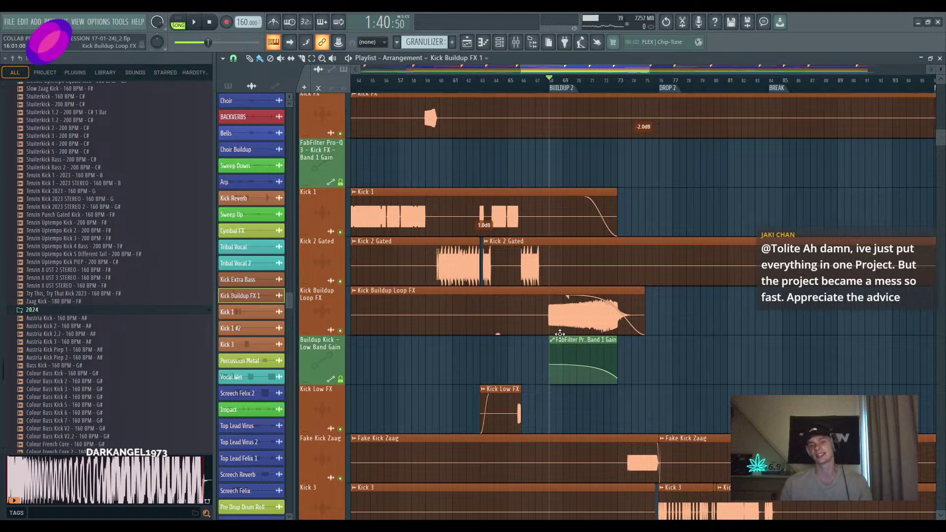
scroll(563, 332, "up", 5)
scroll(557, 332, "down", 6)
scroll(556, 331, "down", 3)
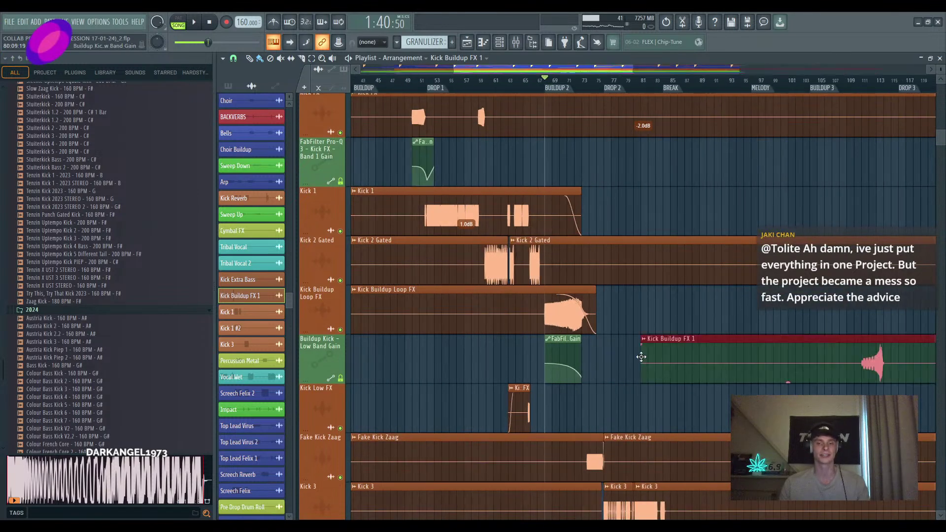
Switch to the GRANULIZER arrangement and set the time selection from bar 1 to bar 8 over the GRANULIZER pattern
left_click(566, 323)
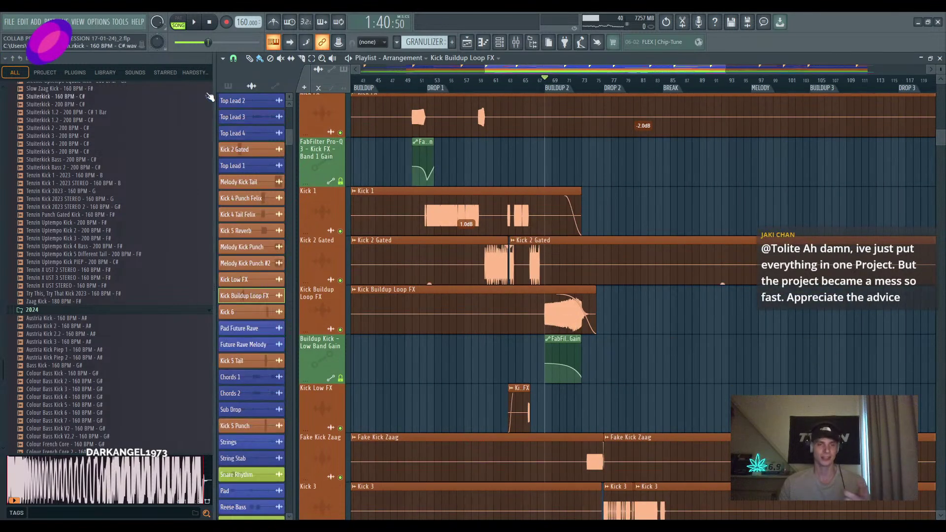
left_click(228, 85)
left_click(254, 169)
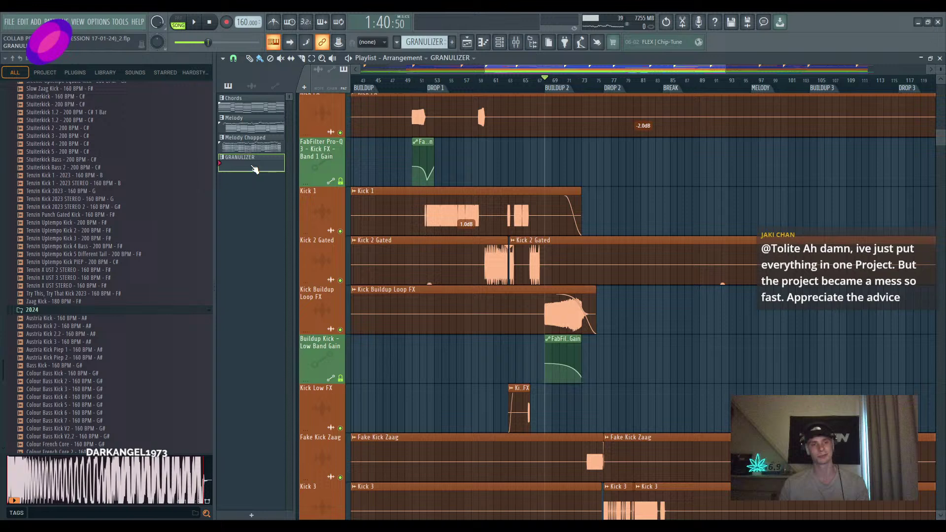
left_click(402, 58)
left_click(461, 206)
scroll(517, 232, "left", 1)
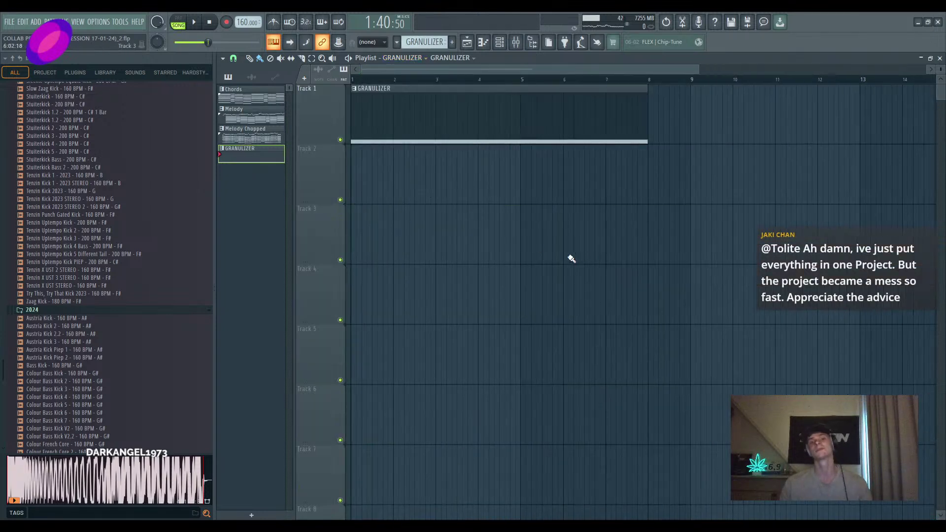
left_click_drag(650, 79, 351, 80)
left_click_drag(393, 111, 635, 345)
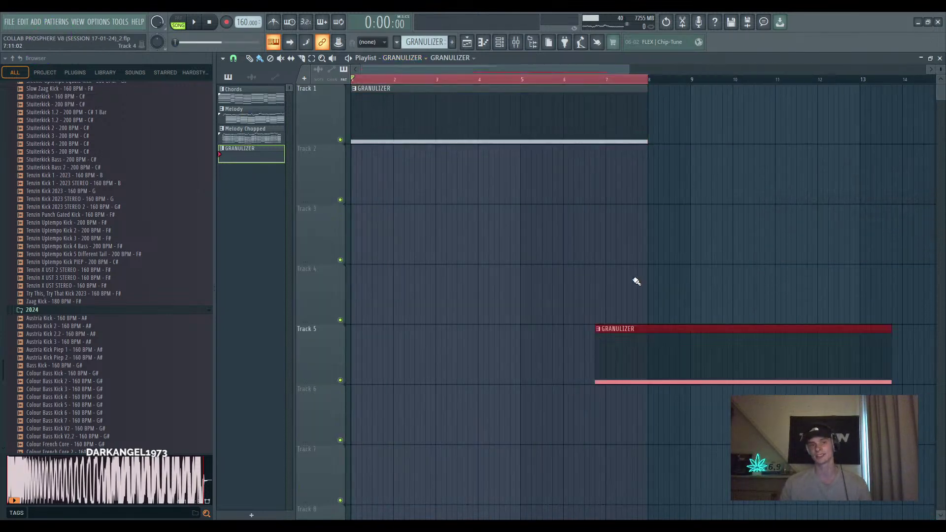
key("ctrl+z")
Open the Never Let Go gated kick channel among the Unsorted channels and listen to the GRANULIZER pattern without automation
left_click(499, 42)
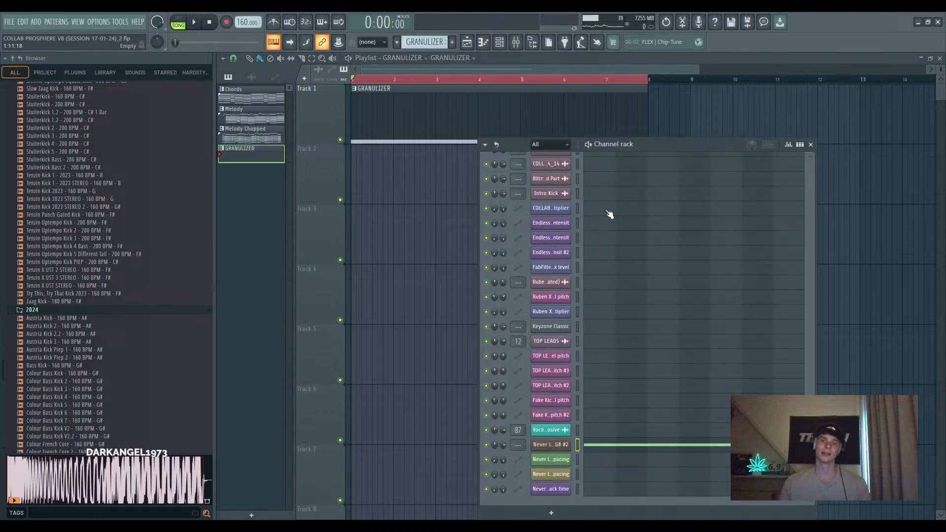
scroll(562, 144, "down", 3)
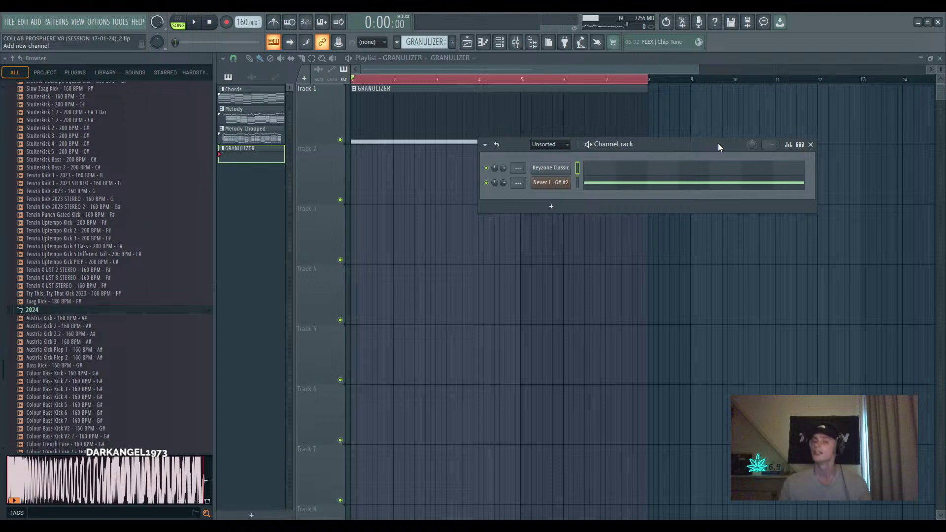
left_click(558, 185)
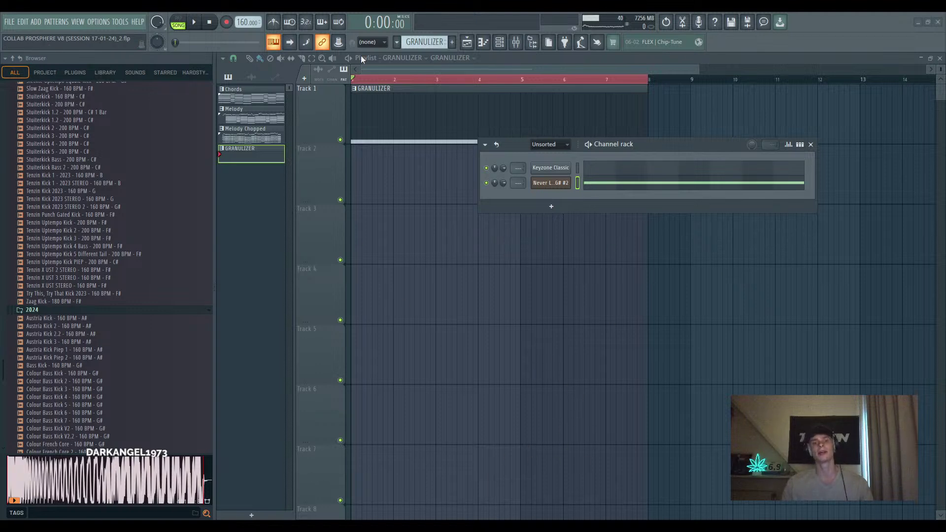
key("space")
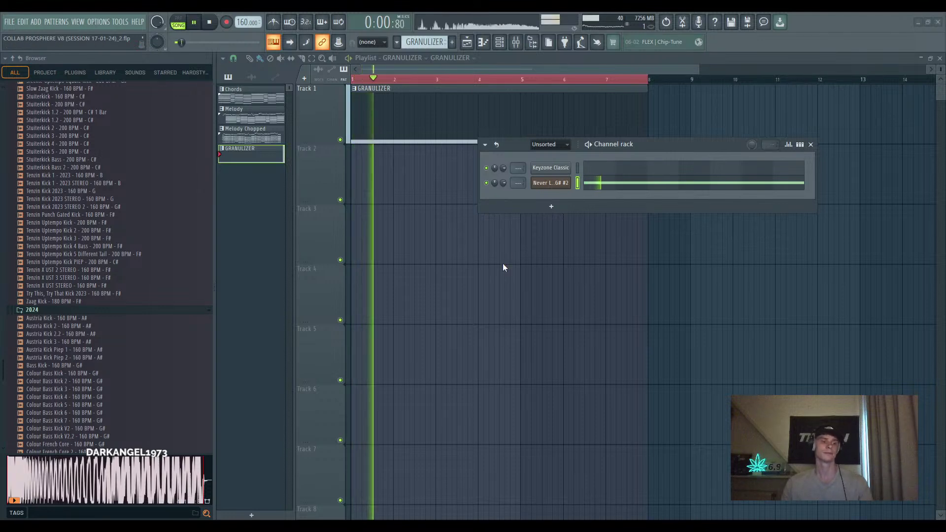
key("space")
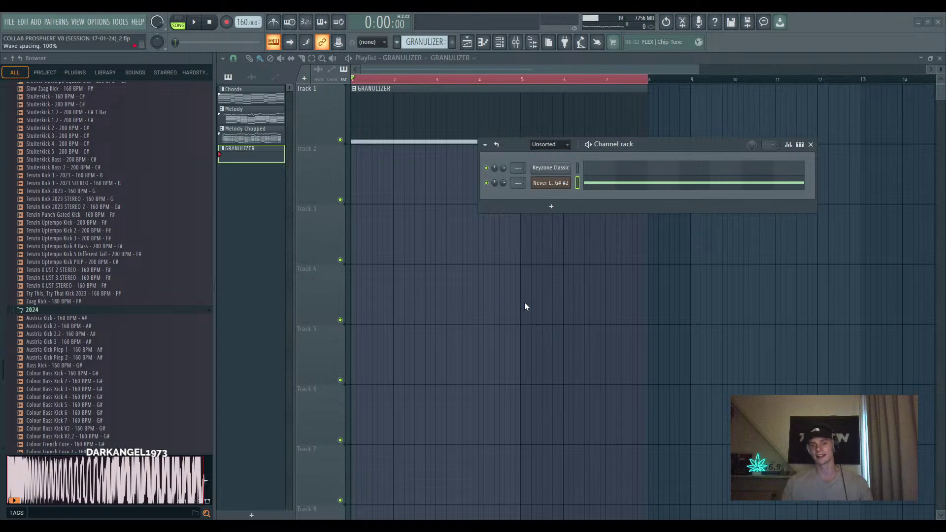
Create automation clips for the gated kick's wave spacing, grain spacing and grain attack time on Tracks 2 to 4
left_click(550, 378)
left_click(538, 378)
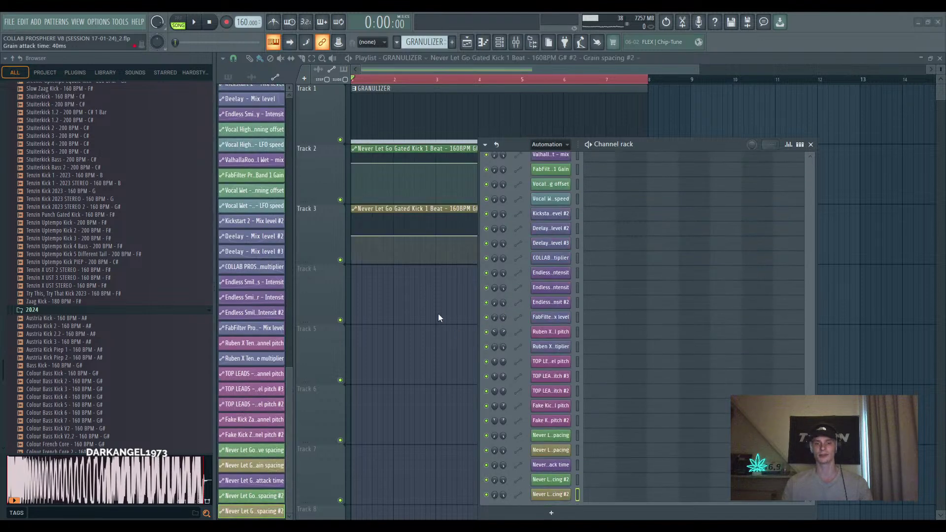
left_click(466, 343)
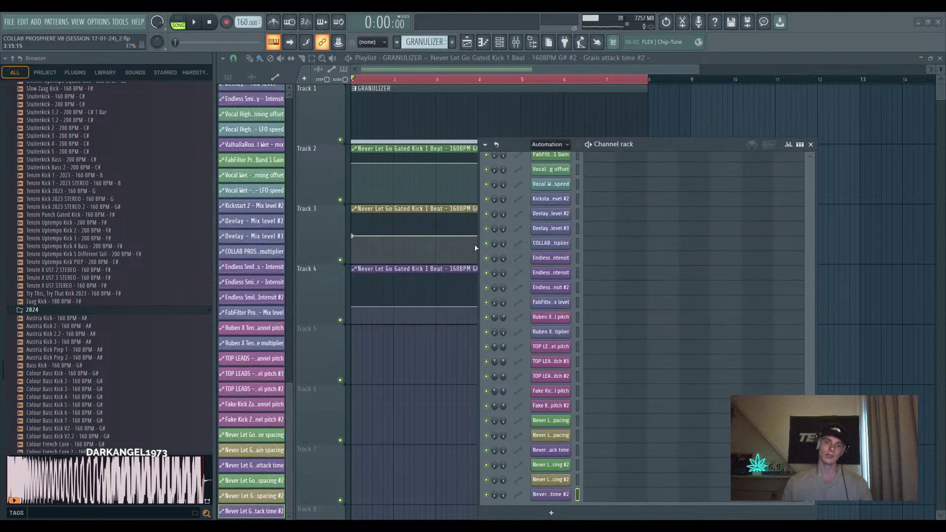
key("F6")
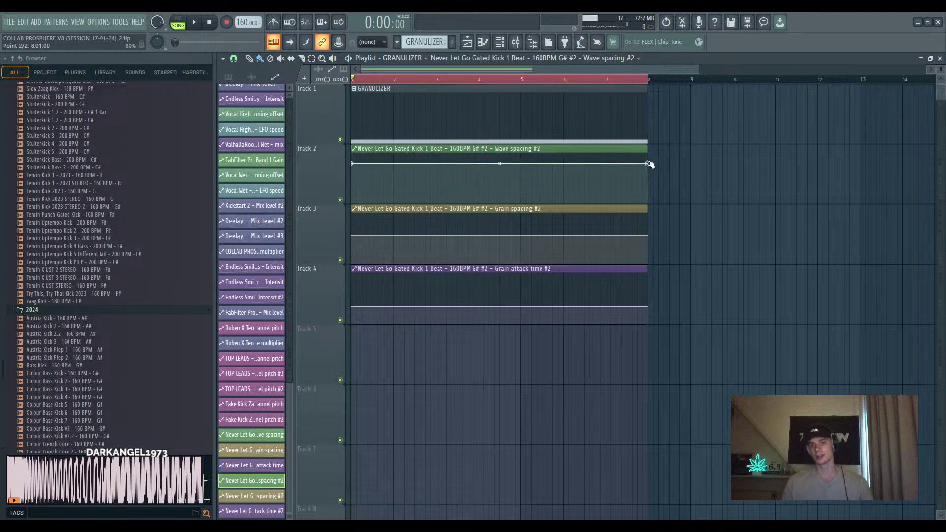
Ramp the wave spacing automation up to its maximum at bar 8, audition it, and bend the ramp so it rises late
left_click_drag(649, 164, 649, 153)
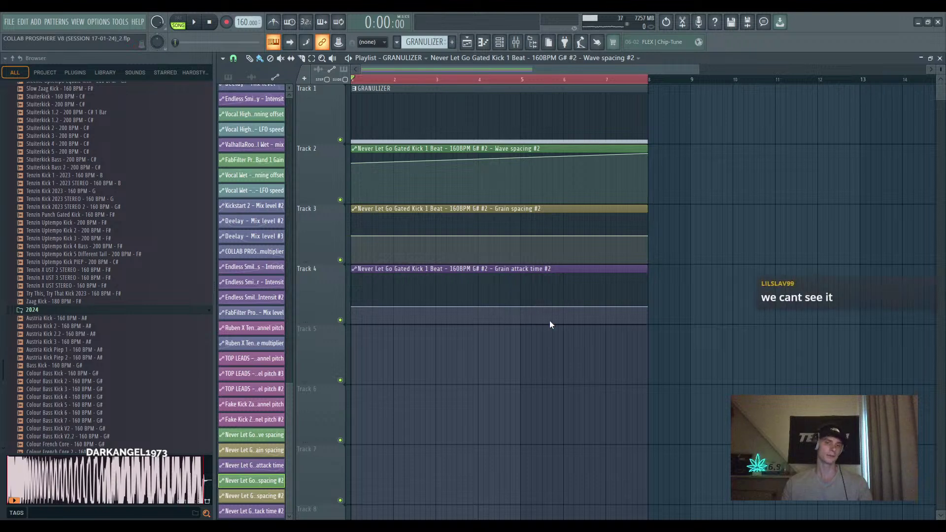
key("space")
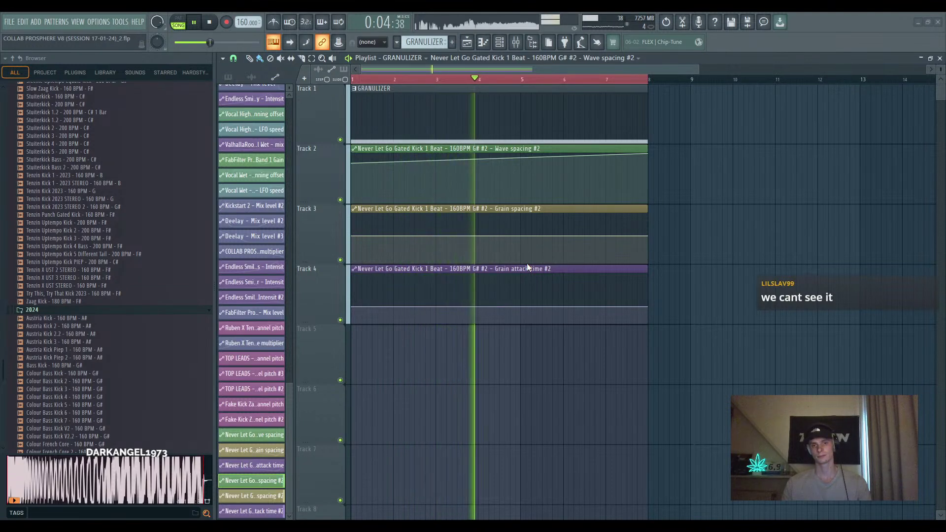
left_click(606, 79)
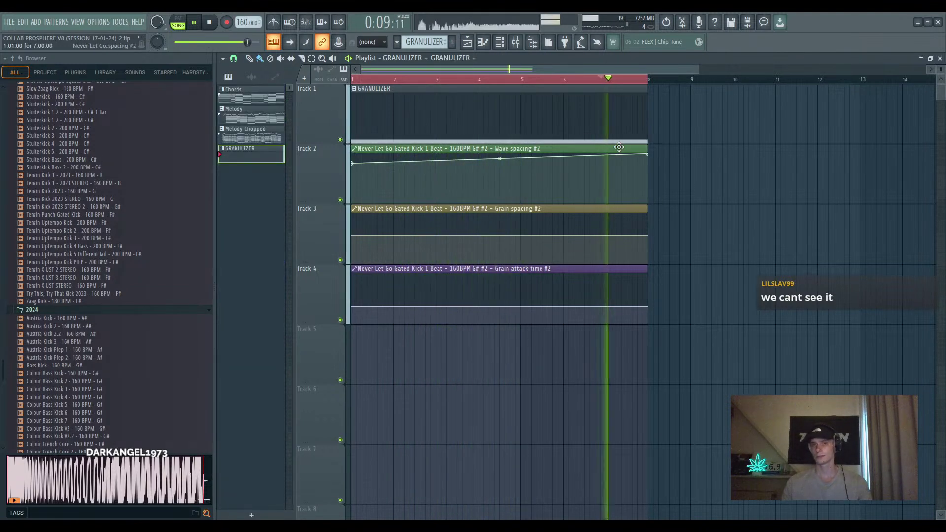
key("space")
left_click_drag(500, 158, 500, 162)
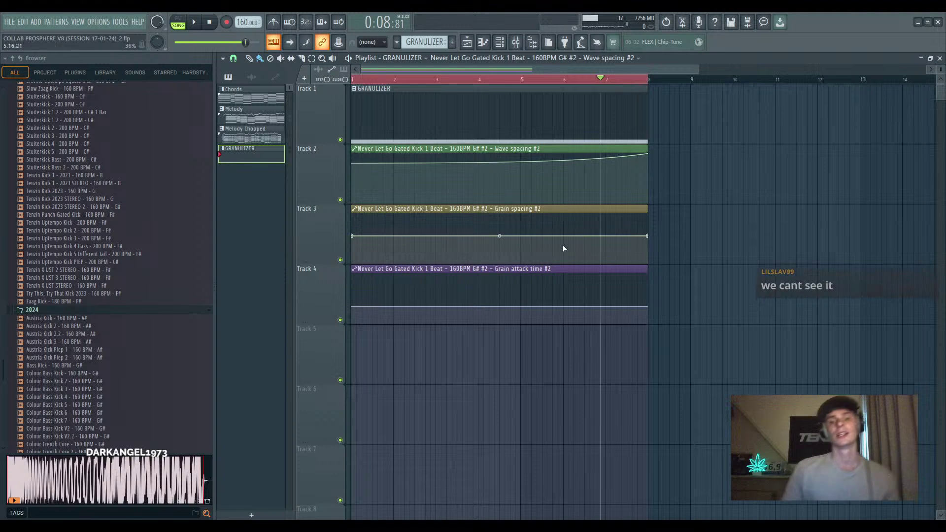
Ramp the grain spacing automation down to 0% at bar 8, audition it, and bend the ramp so it falls early
left_click(575, 211)
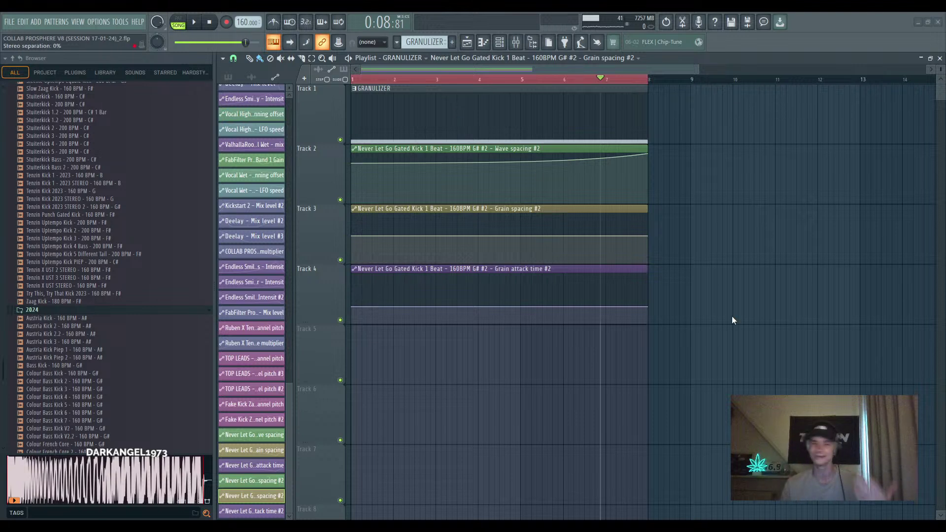
left_click_drag(649, 237, 652, 263)
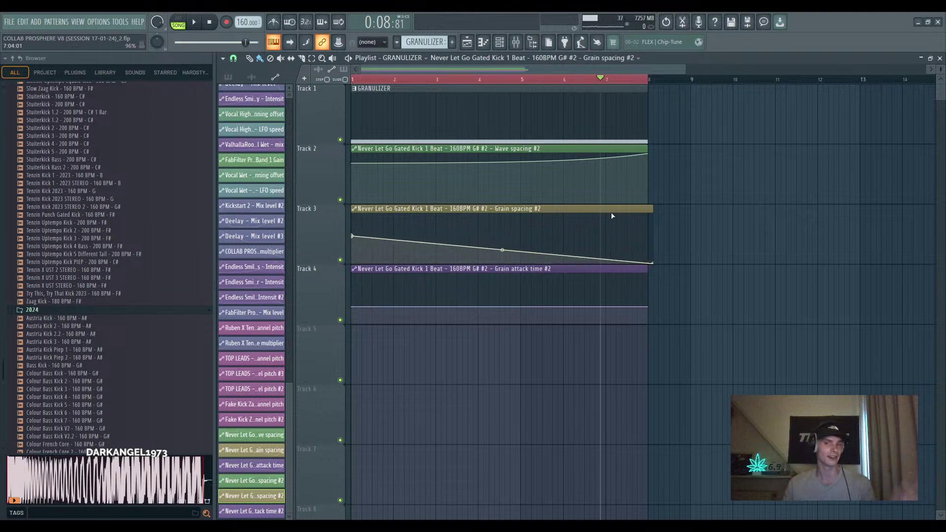
key("space")
key("space")
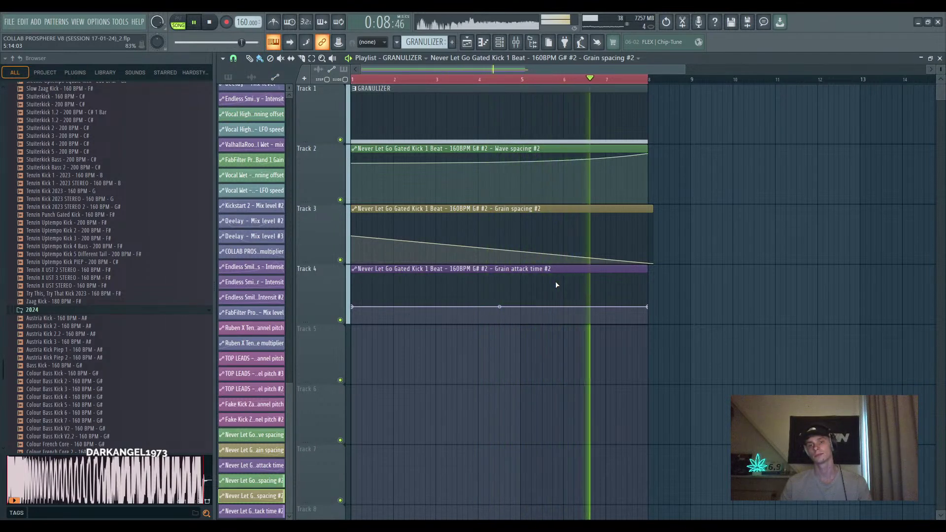
key("space")
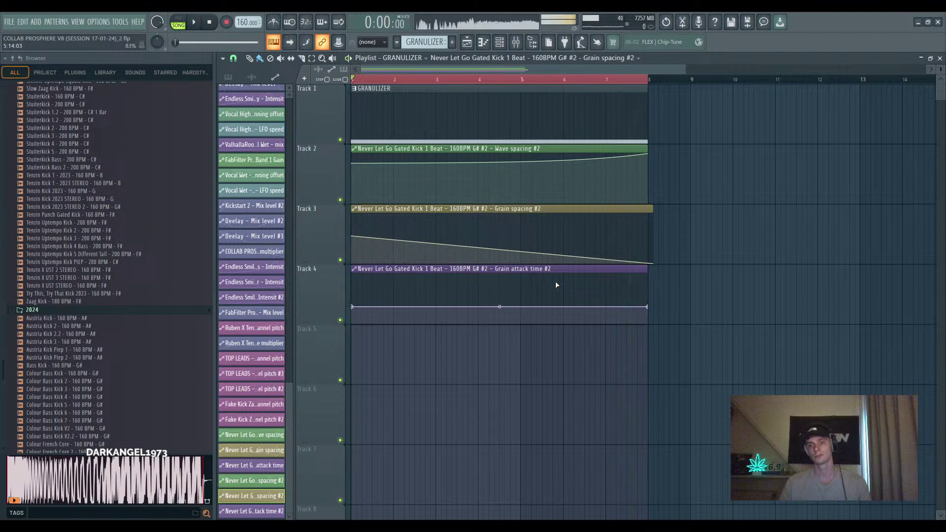
left_click_drag(652, 263, 648, 268)
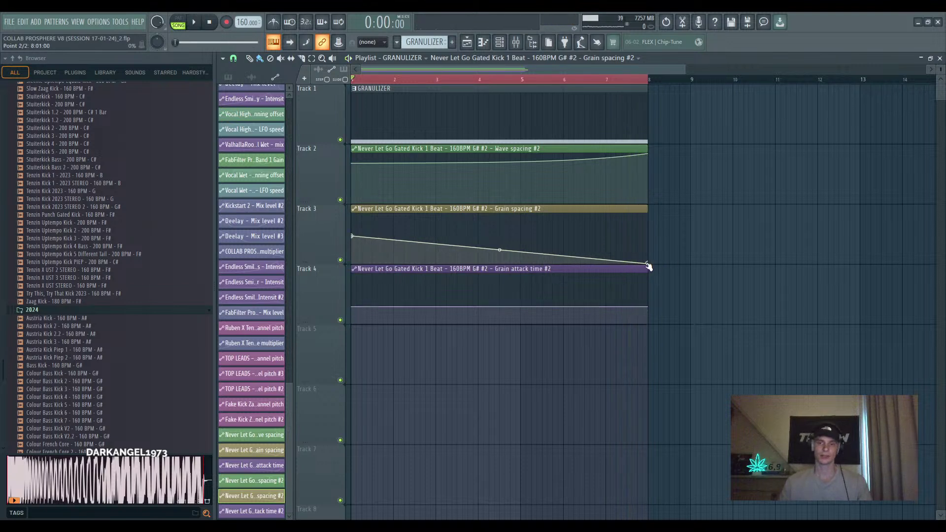
mouse_move(497, 250)
left_mouse_down()
mouse_move(498, 262)
mouse_move(498, 254)
left_mouse_up()
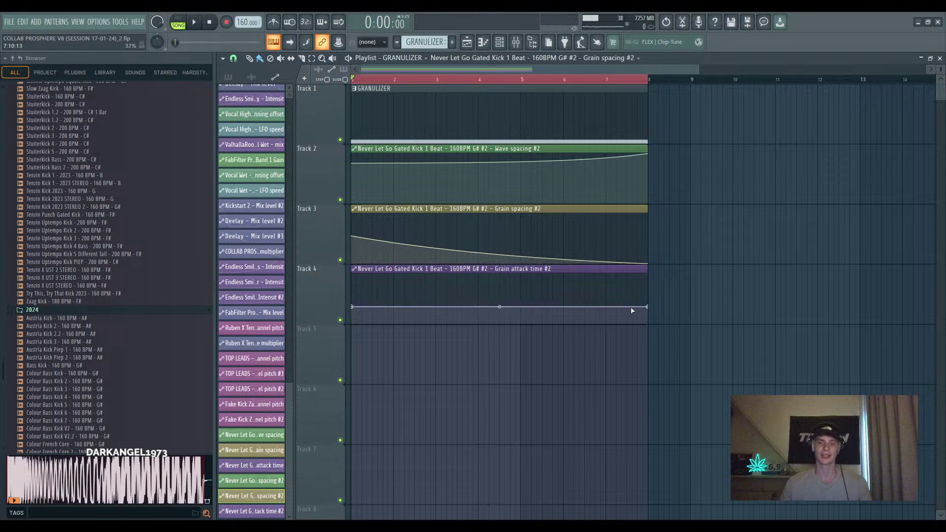
Try ramping the grain attack time automation up to 100% at bar 8 and listen from bar 6
left_click_drag(647, 308, 647, 273)
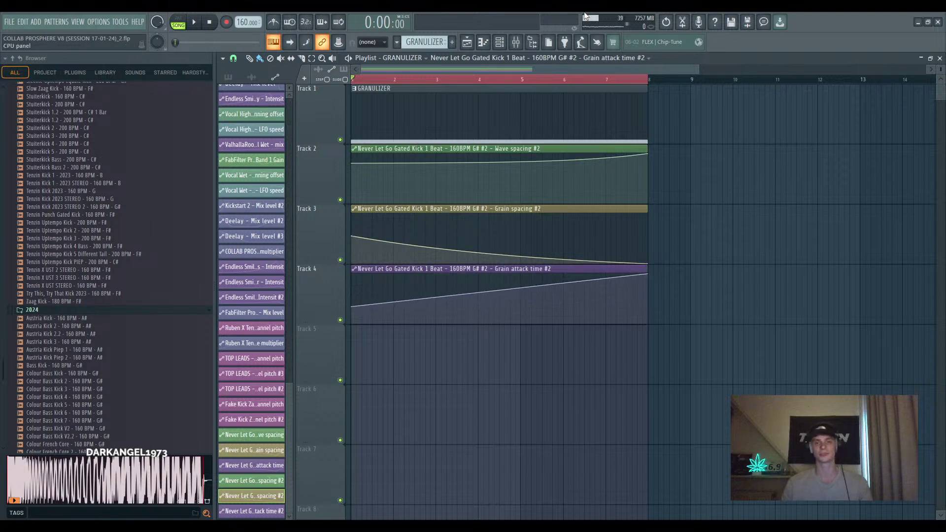
left_click(583, 80)
key("space")
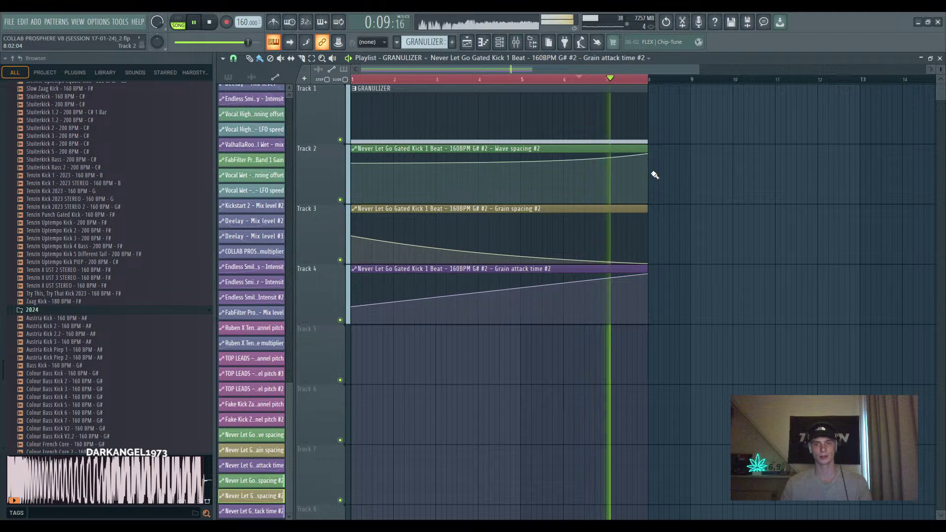
key("space")
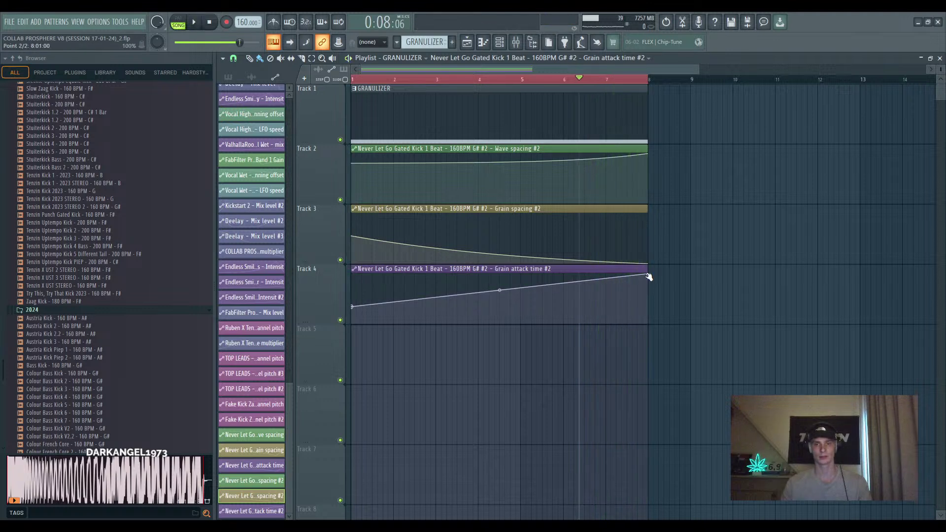
Lower the end of the grain attack time automation in stages to 19% while listening to the result
left_click_drag(648, 274, 654, 294)
key("space")
key("space")
key("space")
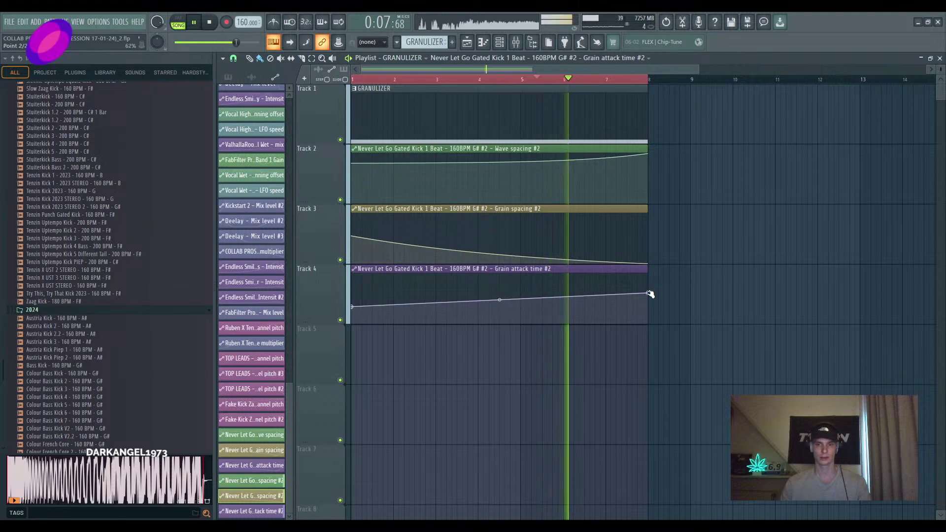
left_click_drag(650, 293, 648, 303)
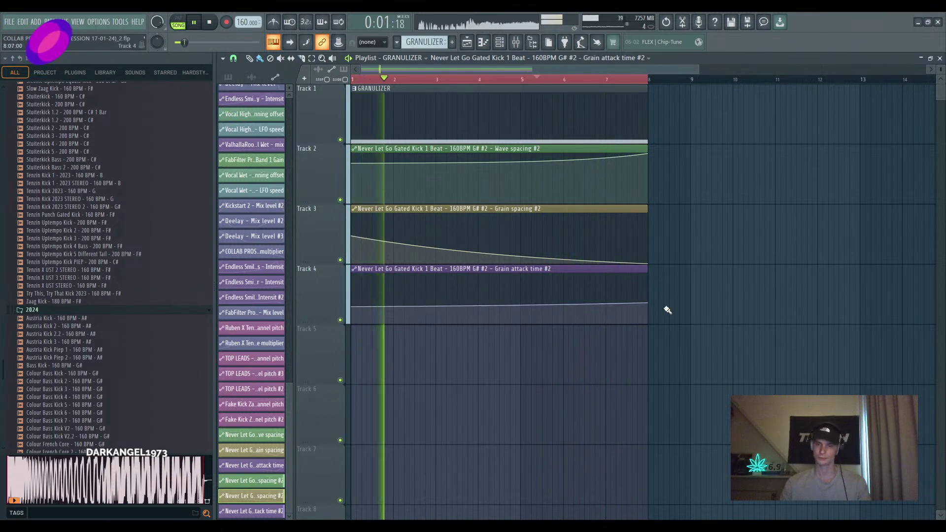
left_click_drag(648, 303, 649, 314)
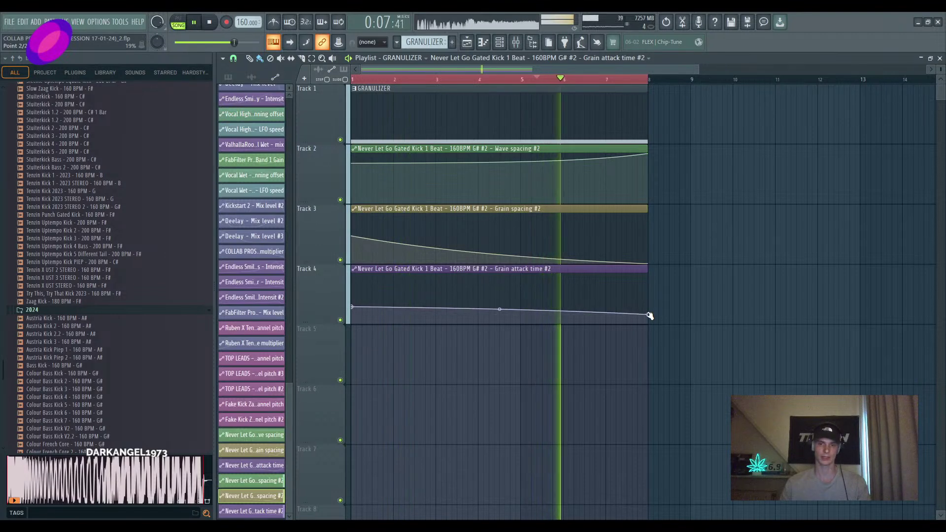
scroll(581, 363, "down", 2)
scroll(508, 340, "up", 2)
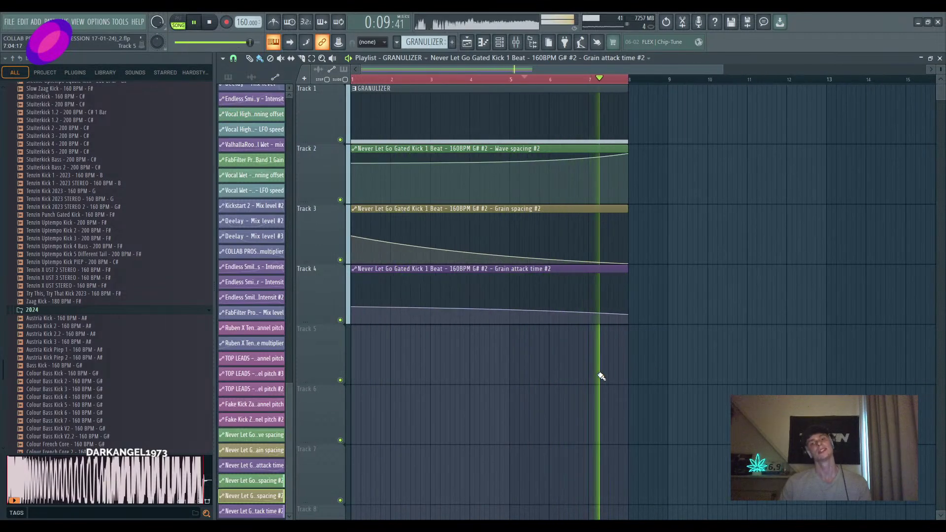
Stop playback and bend the grain spacing automation curve further so it falls even earlier
key("space")
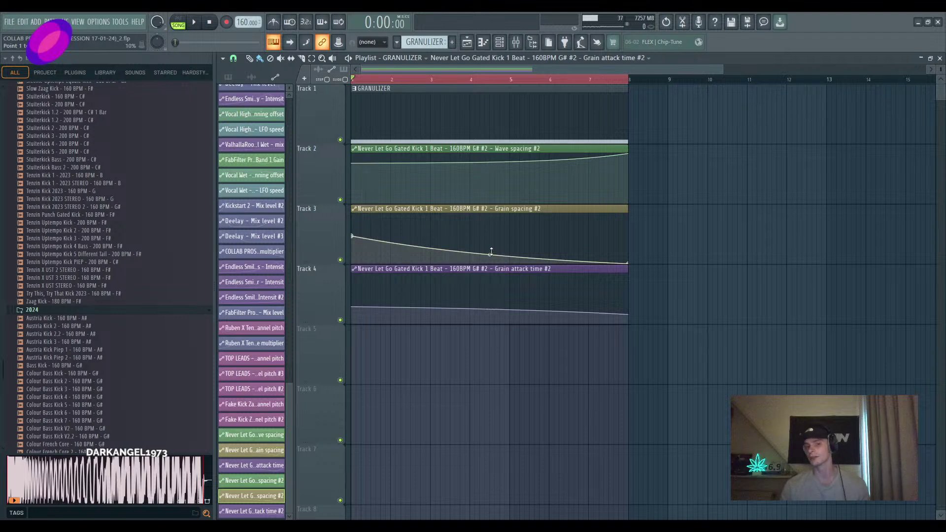
left_click_drag(491, 252, 490, 259)
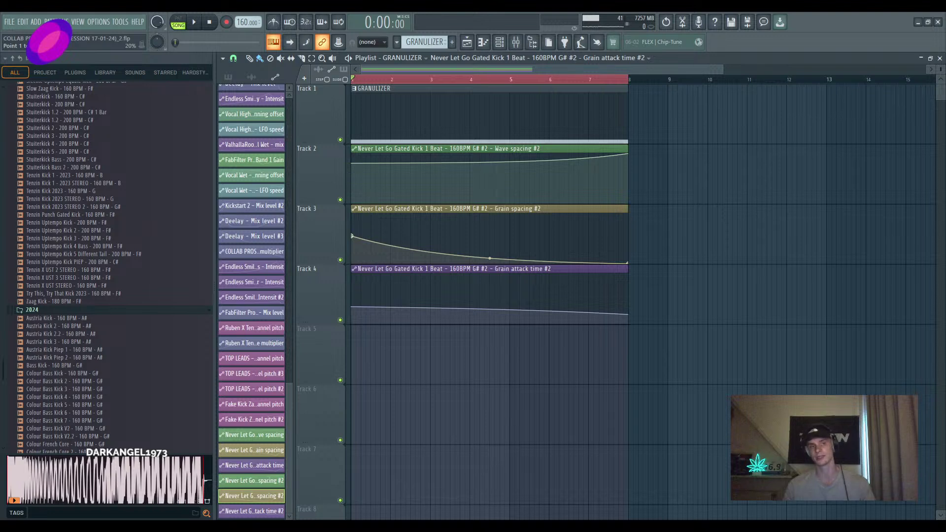
left_click(352, 236)
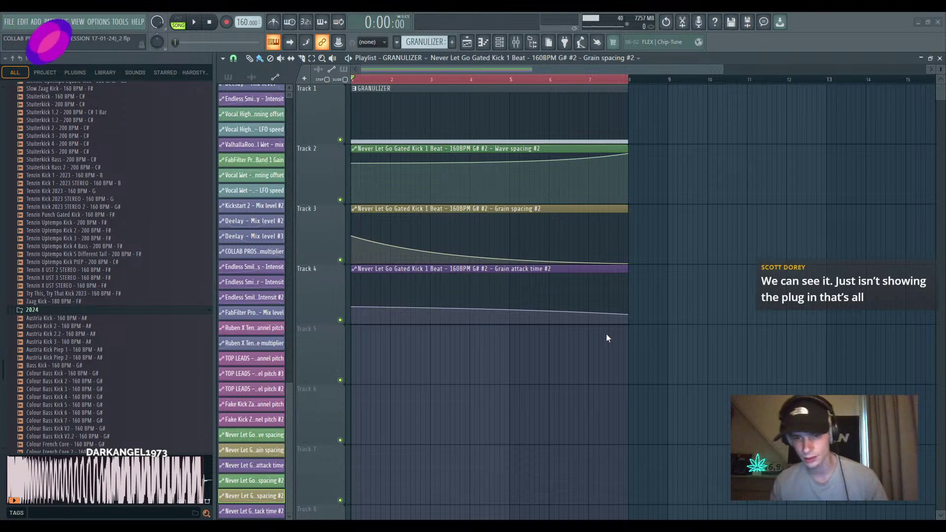
Show the Granulizer's grain knobs, close the plugin window, and review the grain attack time and grain spacing automation clips
left_click(606, 353)
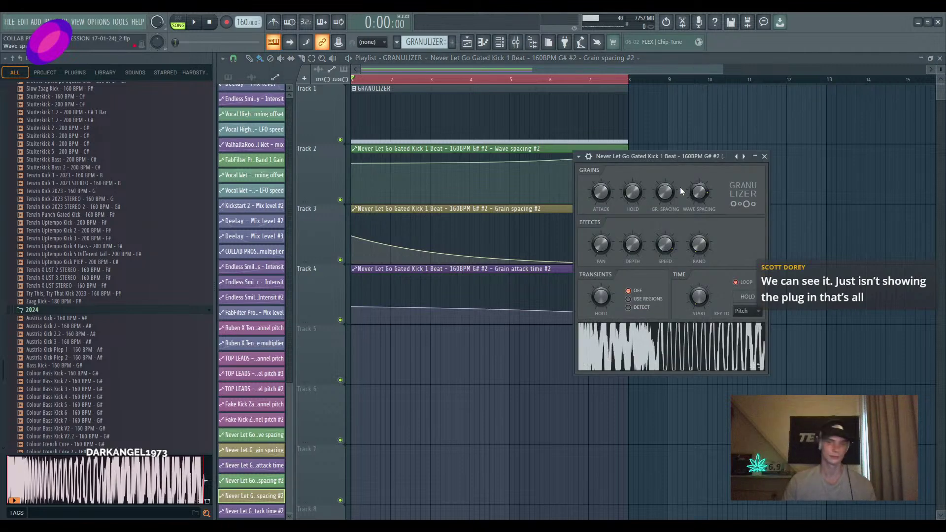
key("Escape")
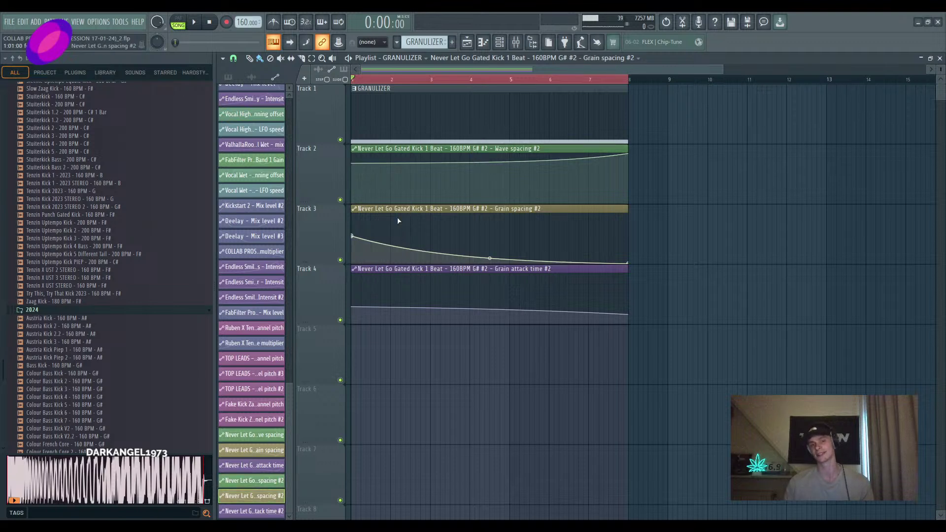
left_click(449, 268)
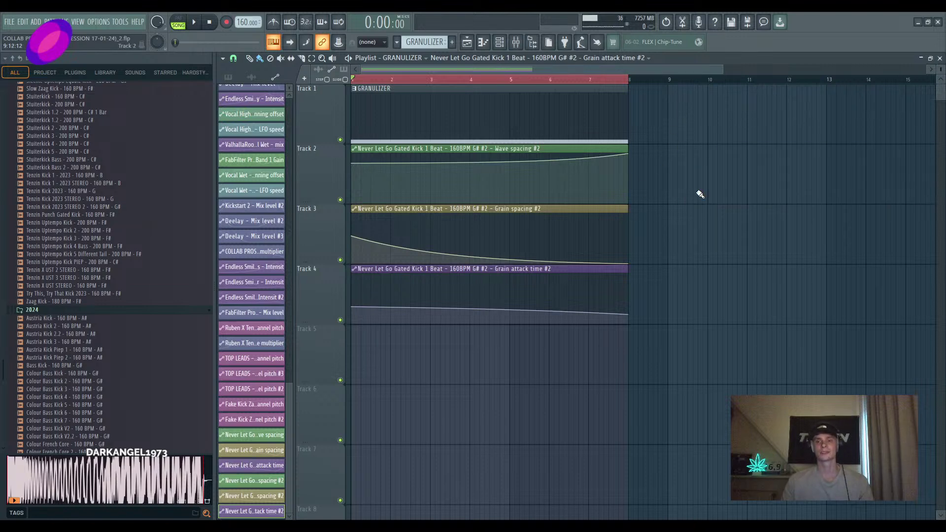
scroll(698, 194, "down", 2)
scroll(389, 133, "up", 4)
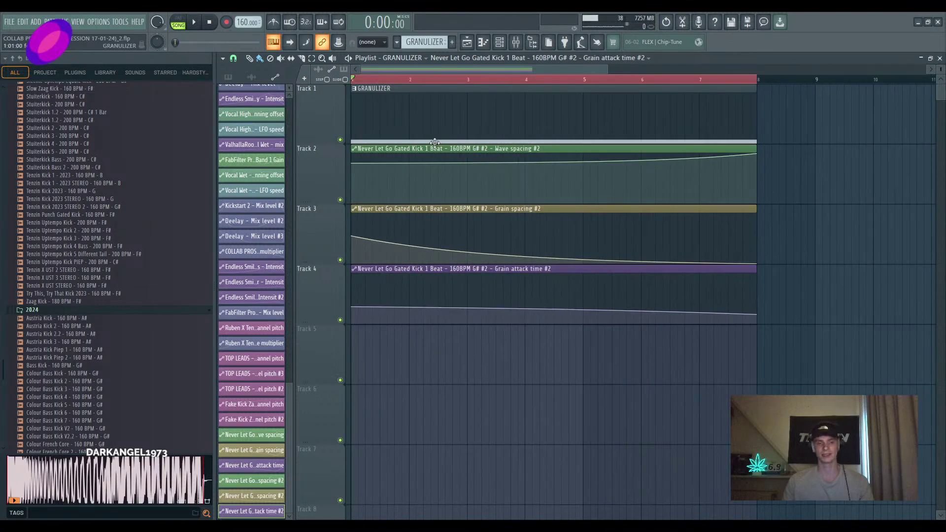
left_click(534, 208)
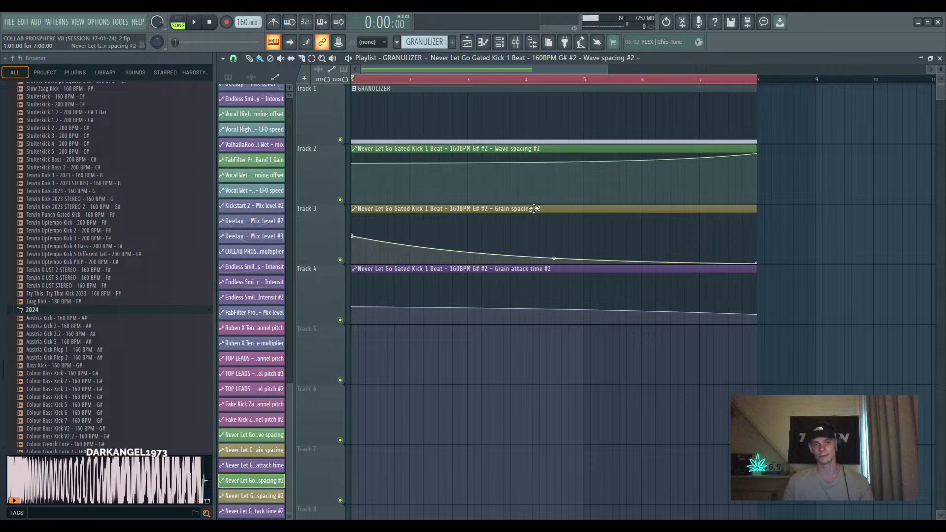
scroll(536, 210, "down", 2)
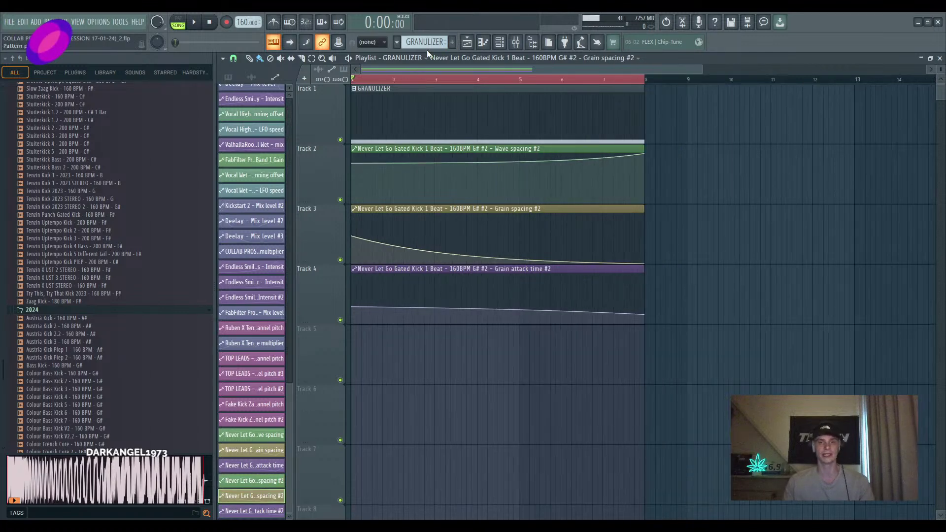
Switch to the main Arrangement and examine the Kick Buildup Loop FX clip at the Buildup 2 marker
scroll(407, 60, "up", 1)
scroll(534, 194, "down", 7)
scroll(537, 195, "up", 5)
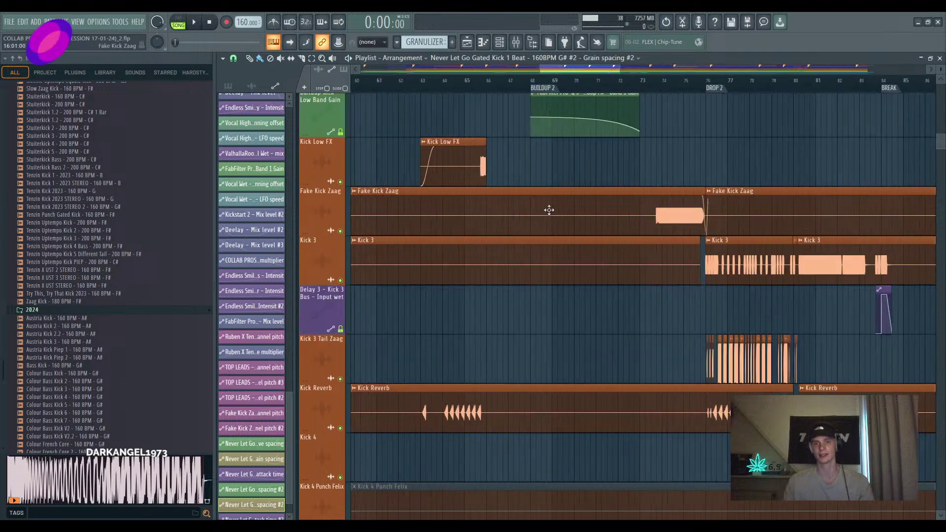
scroll(548, 212, "up", 4)
scroll(546, 313, "up", 6)
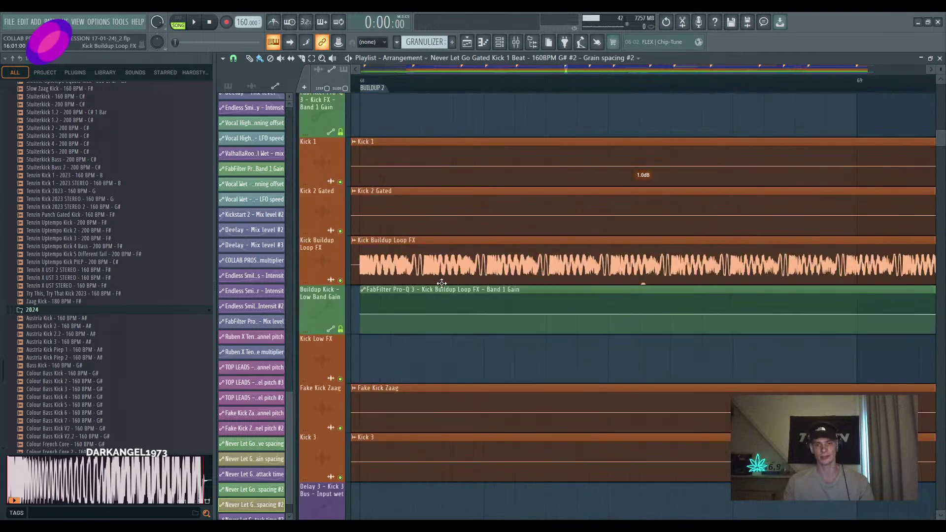
left_click_drag(441, 284, 482, 290)
scroll(476, 264, "down", 6)
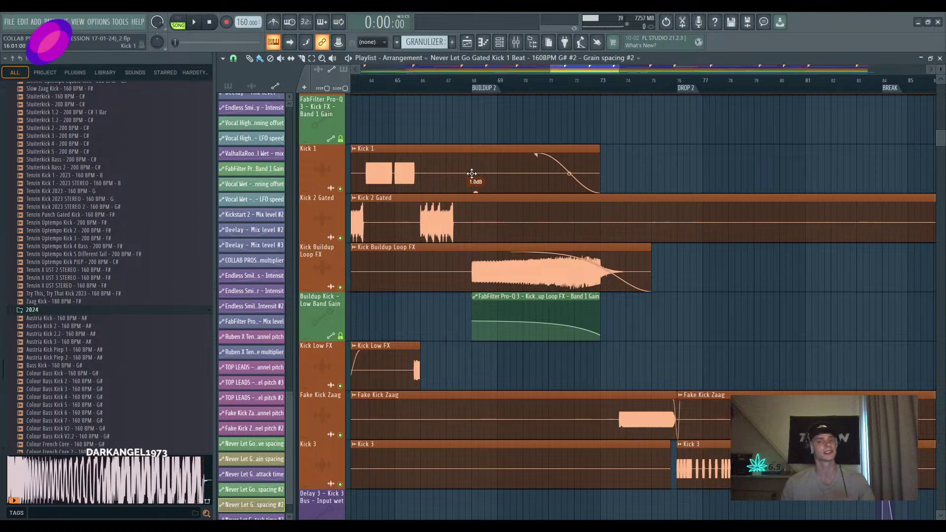
Lower the end point of the wave spacing automation slightly in the GRANULIZER arrangement
scroll(402, 58, "down", 1)
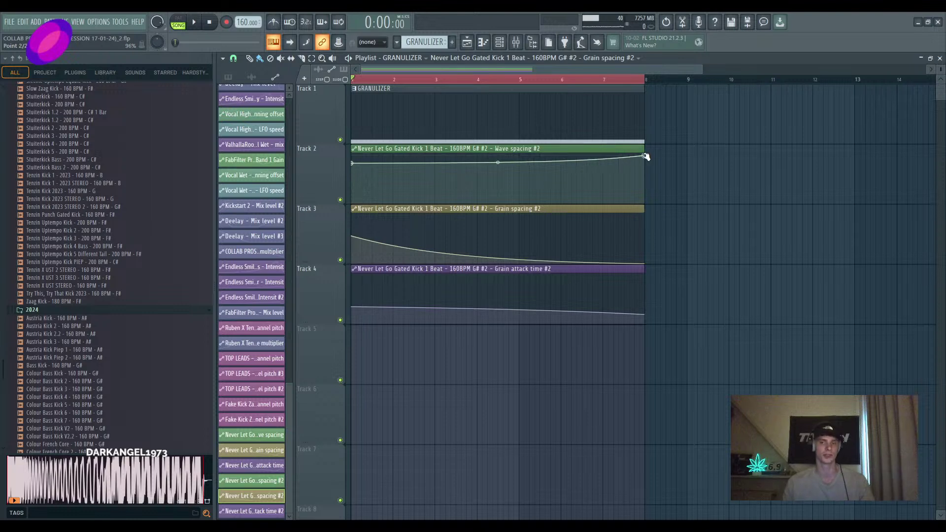
left_click_drag(645, 157, 646, 158)
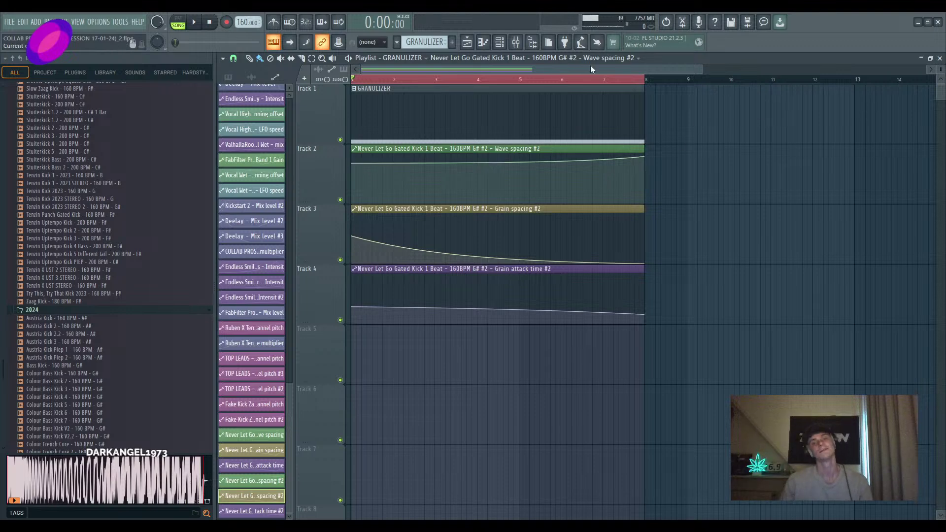
scroll(406, 61, "up", 1)
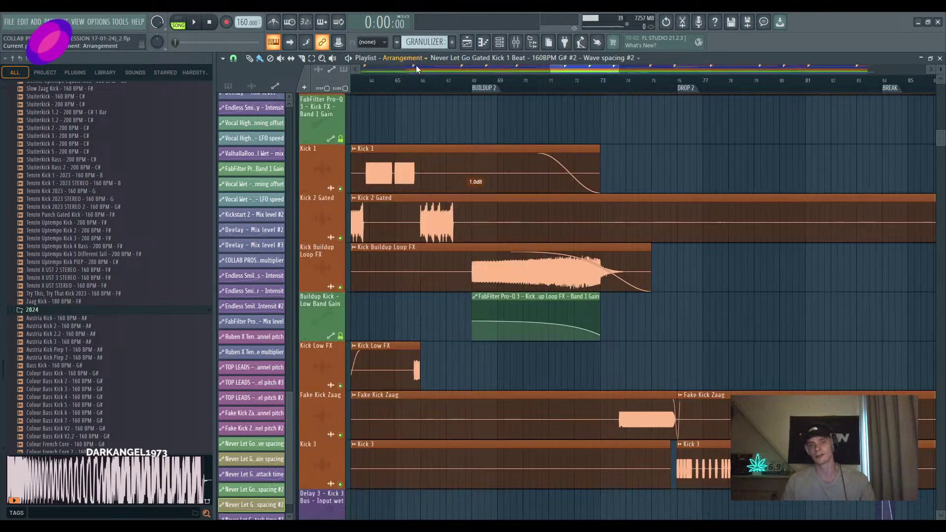
Solo Kick Buildup Loop FX with its low band gain automation in the main Arrangement and listen from Buildup 2
scroll(648, 155, "down", 1)
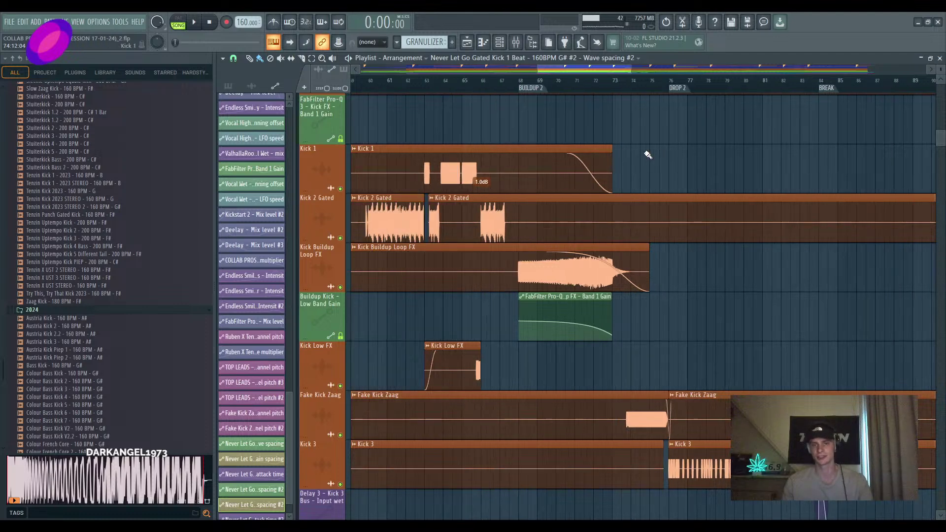
scroll(635, 179, "up", 2)
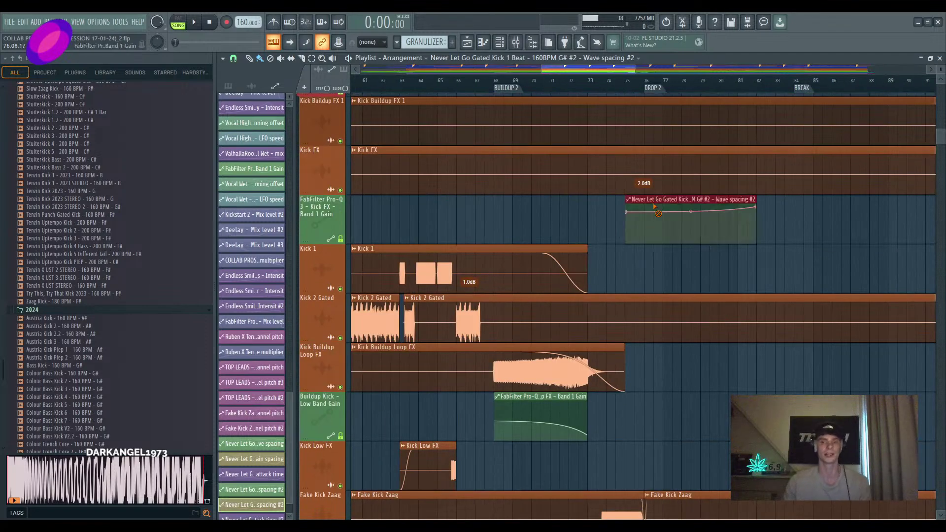
scroll(605, 249, "down", 3)
scroll(607, 250, "up", 3)
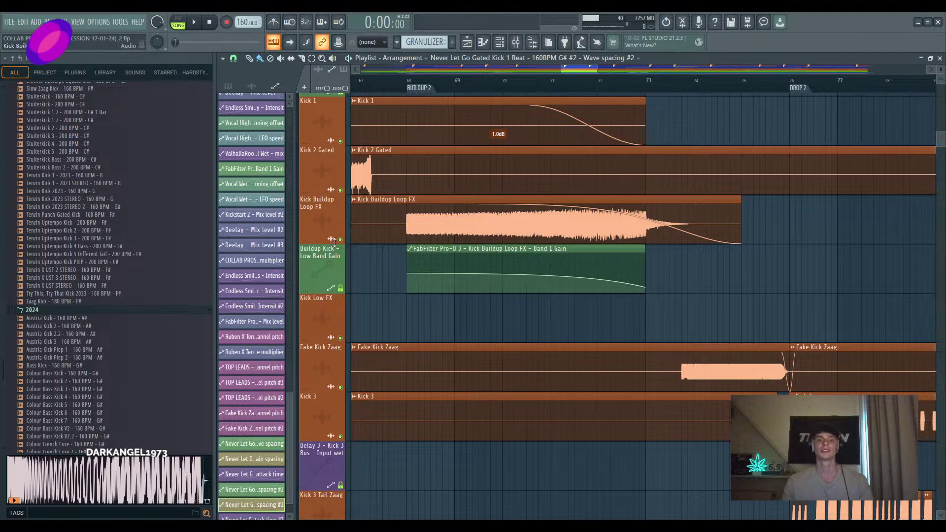
left_click(418, 87)
key("space")
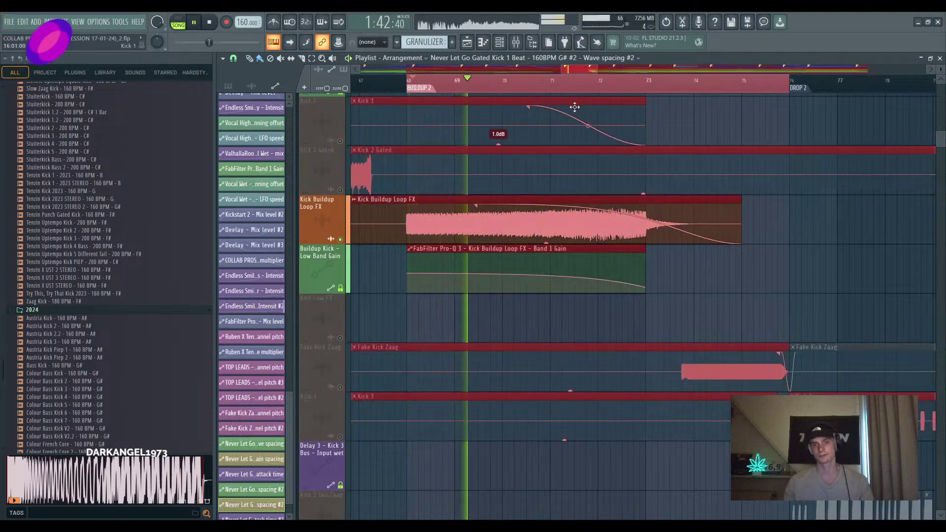
scroll(603, 204, "up", 1)
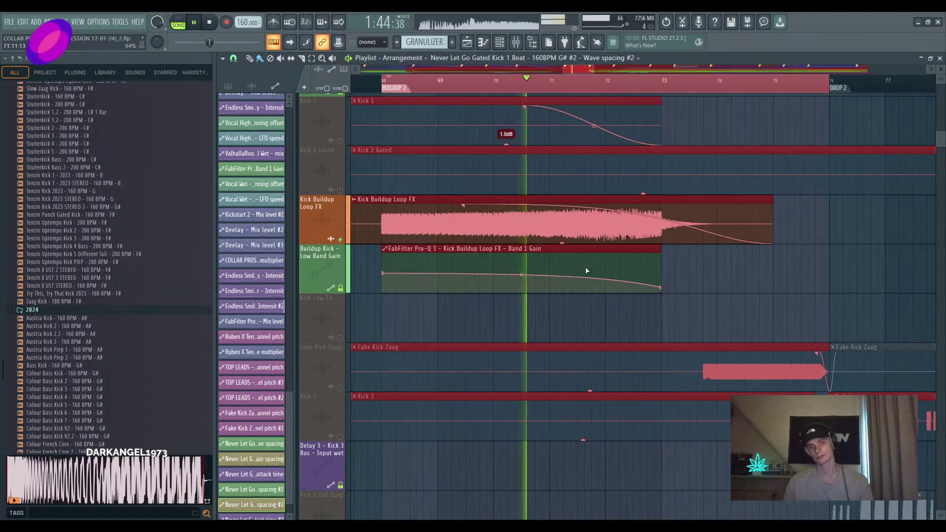
scroll(585, 267, "up", 2)
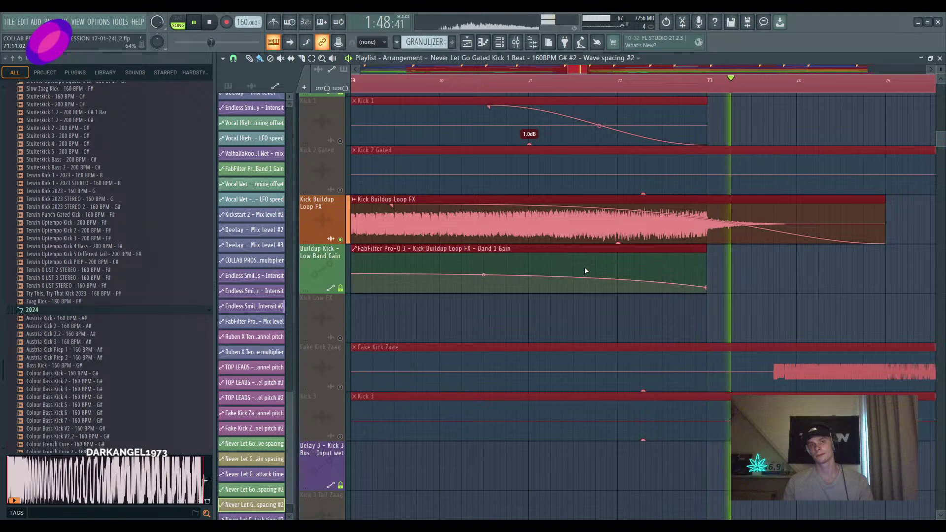
key("space")
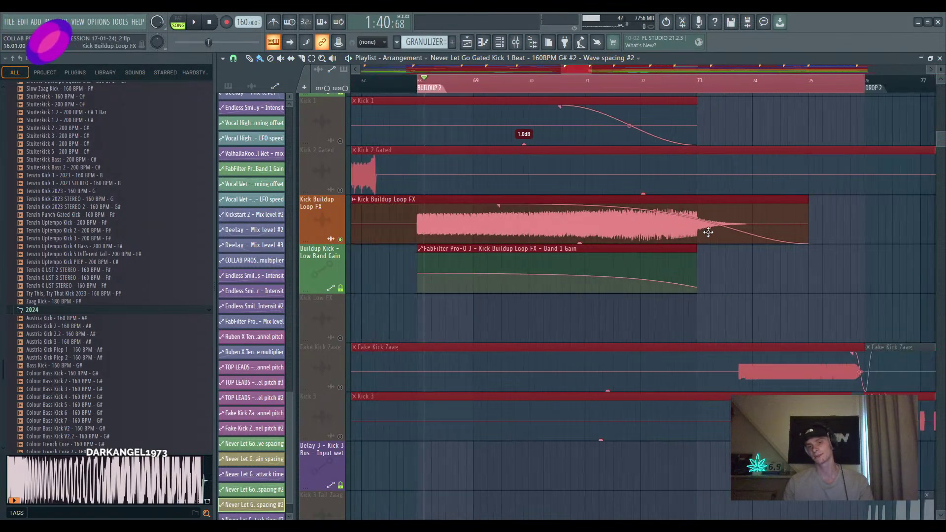
Examine the fade-out tail of the Kick Buildup Loop FX clip and briefly play it from just before bar 72
scroll(702, 223, "right", 1)
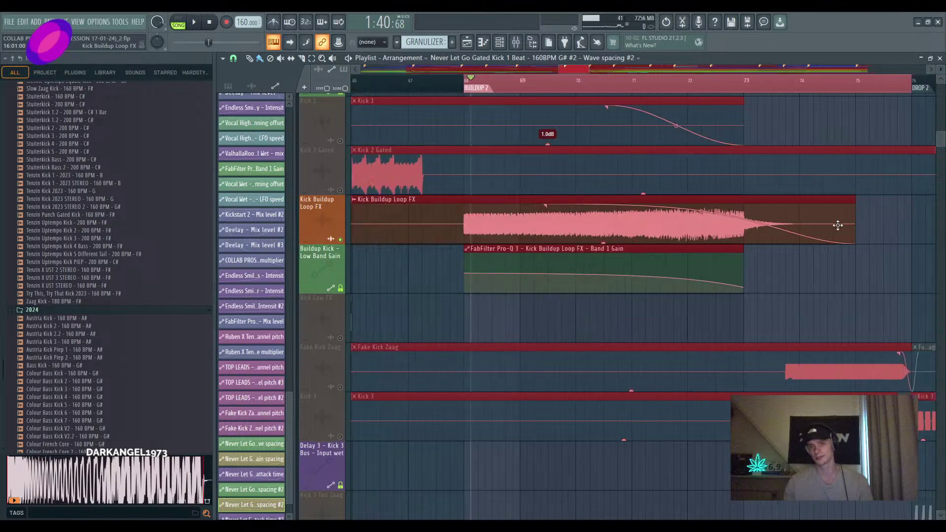
scroll(835, 224, "up", 3)
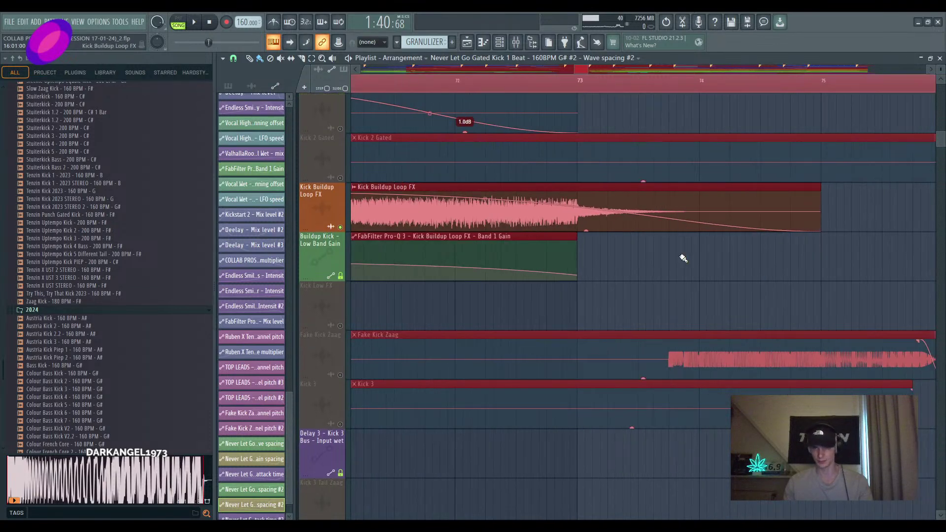
scroll(690, 315, "down", 4)
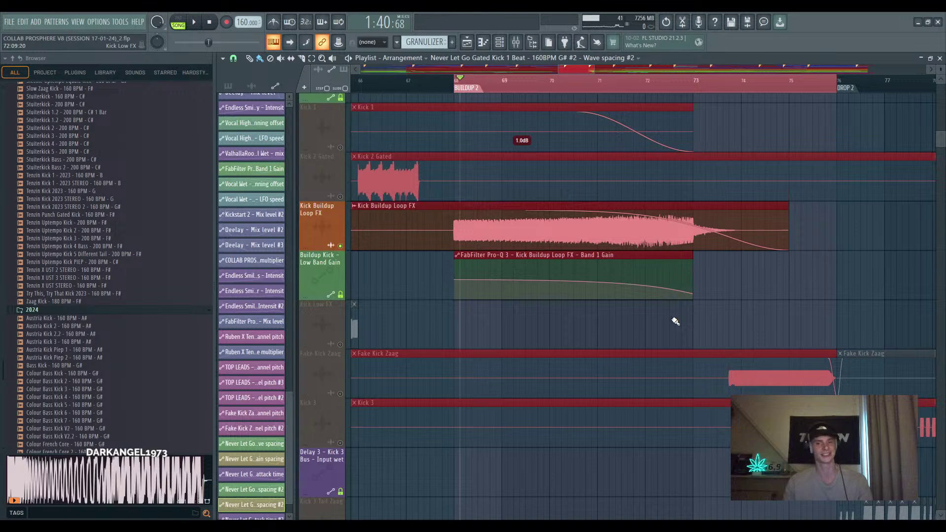
scroll(655, 315, "up", 2)
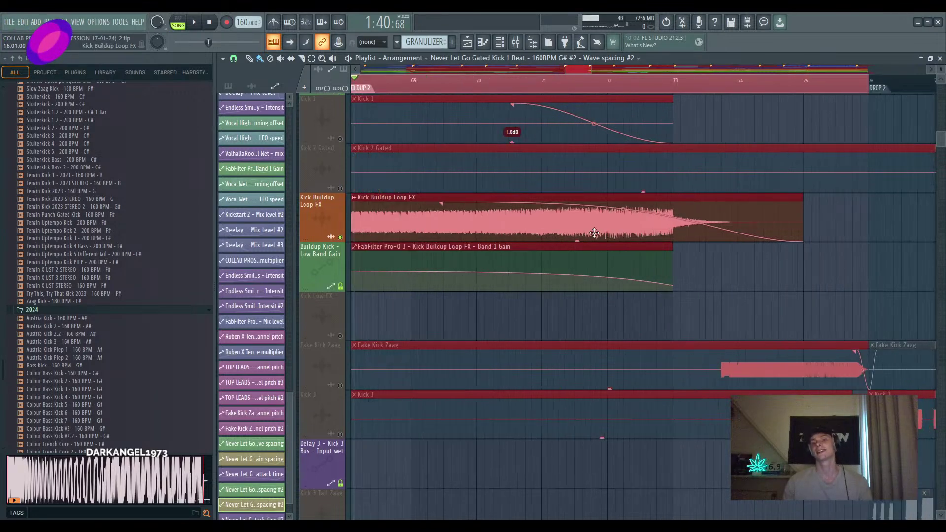
scroll(604, 233, "down", 2)
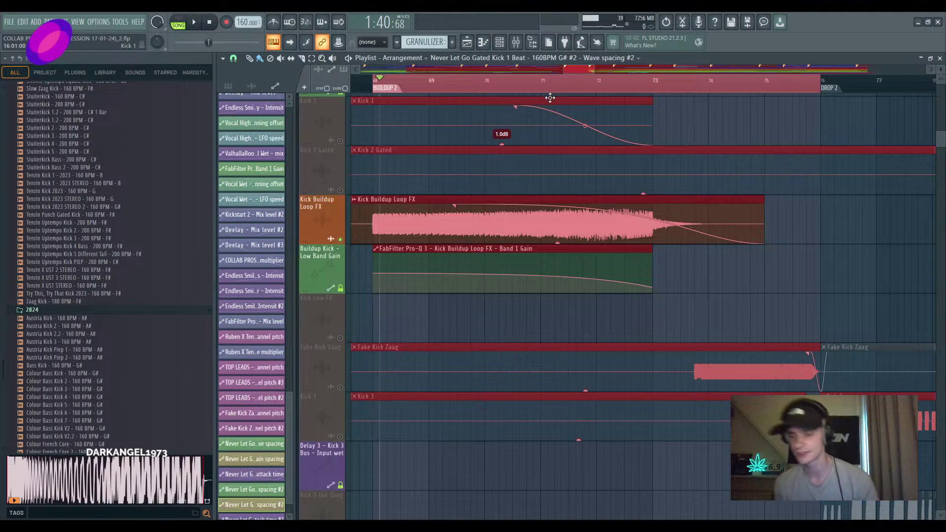
left_click(590, 81)
key("space")
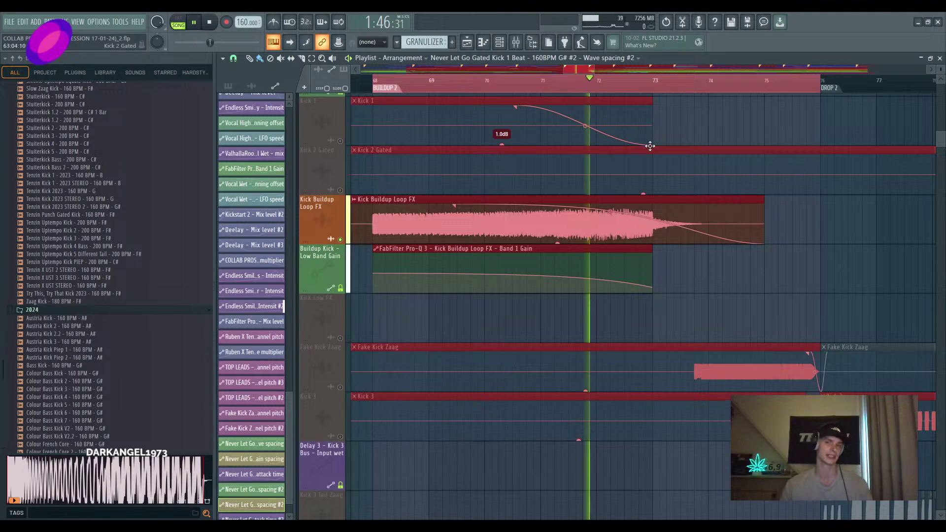
key("space")
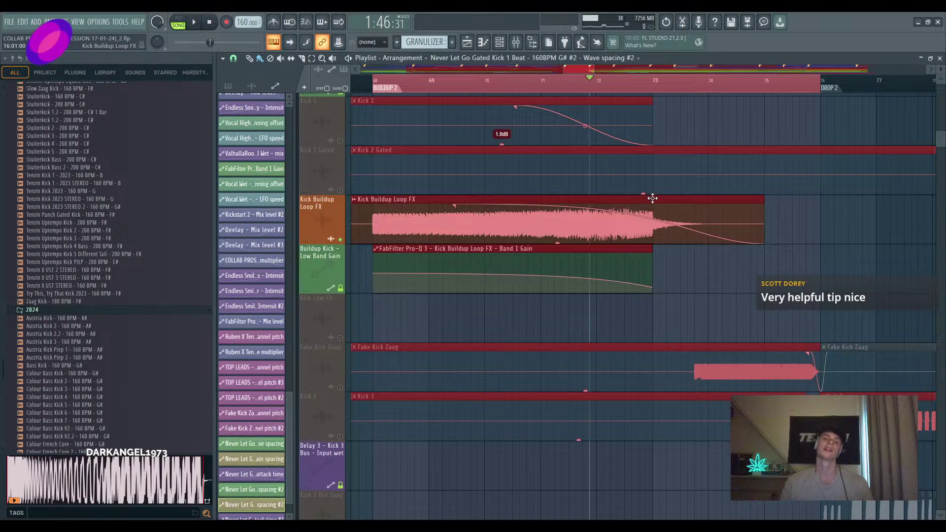
Return the playhead to the start of Buildup 2 and unsolo the buildup kick to look over the other kick tracks
left_click(378, 83)
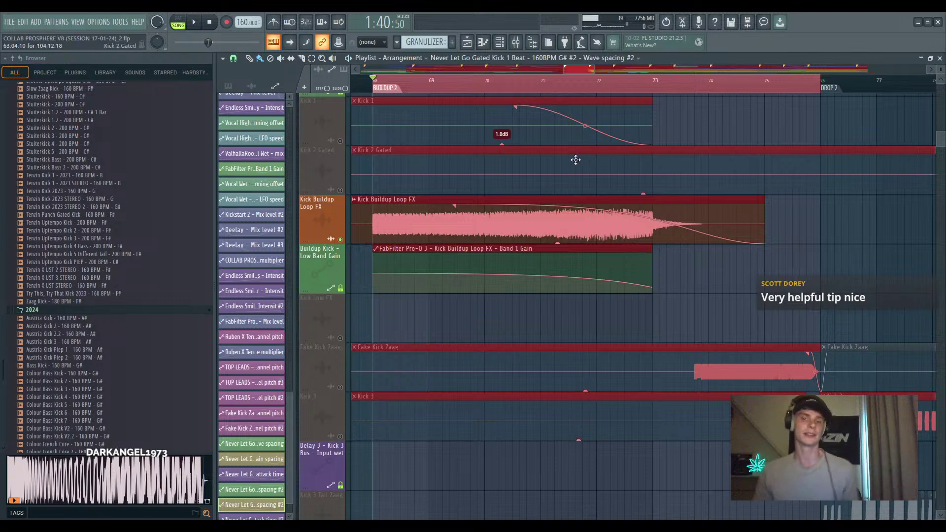
scroll(474, 159, "down", 3)
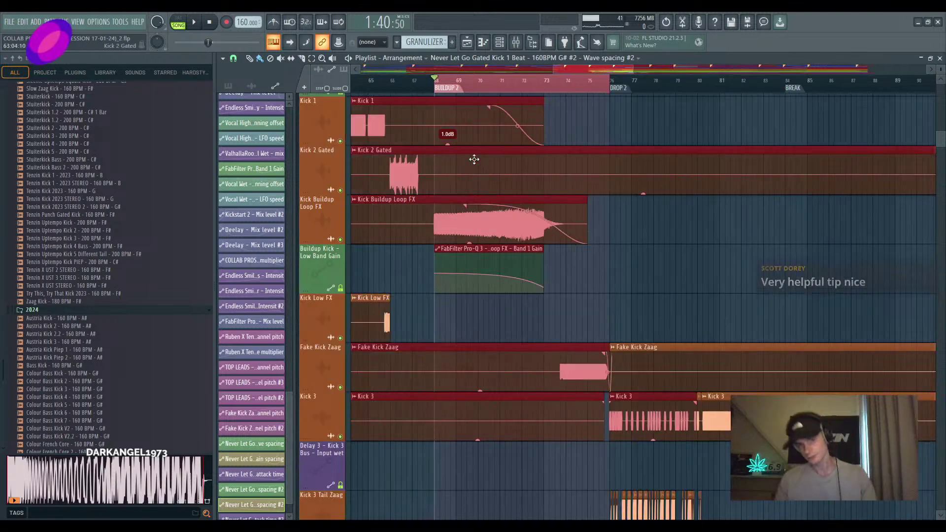
scroll(519, 261, "up", 2)
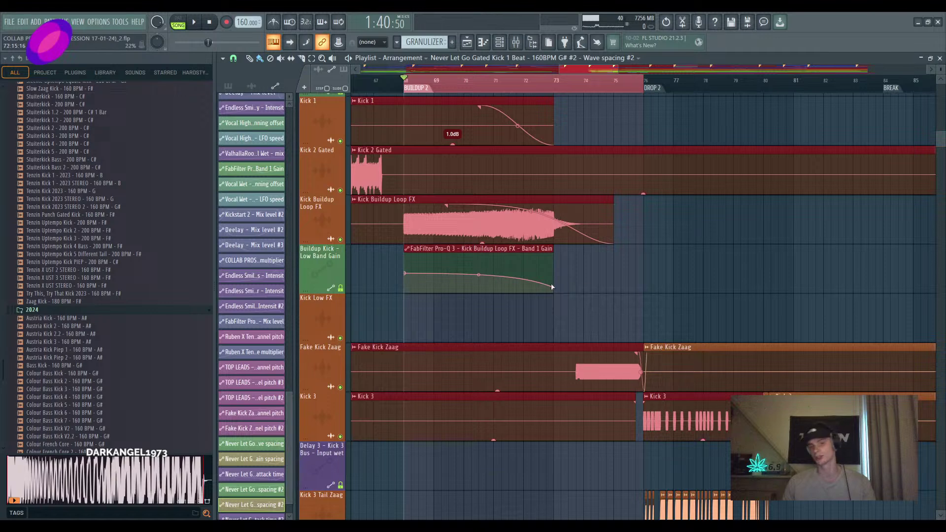
scroll(497, 232, "up", 2)
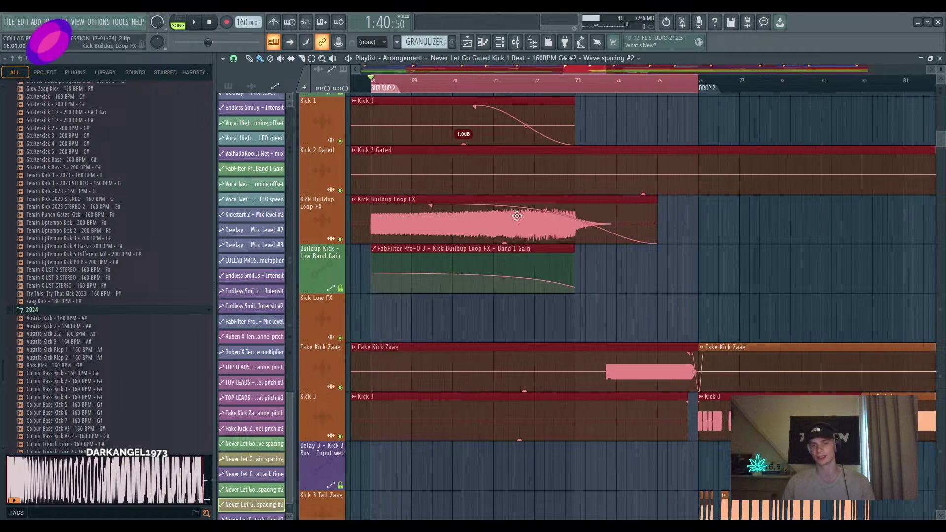
scroll(567, 239, "down", 2)
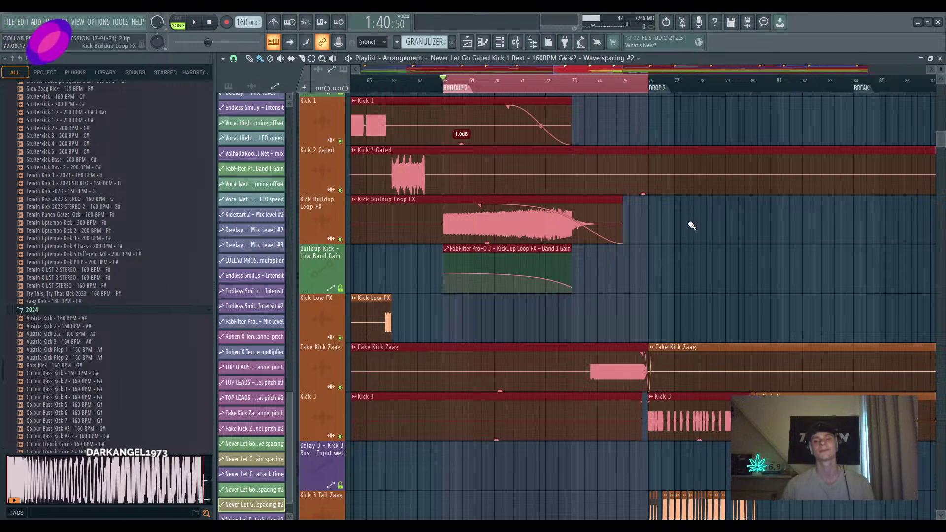
scroll(688, 222, "down", 3)
scroll(644, 247, "up", 4)
scroll(645, 248, "down", 8)
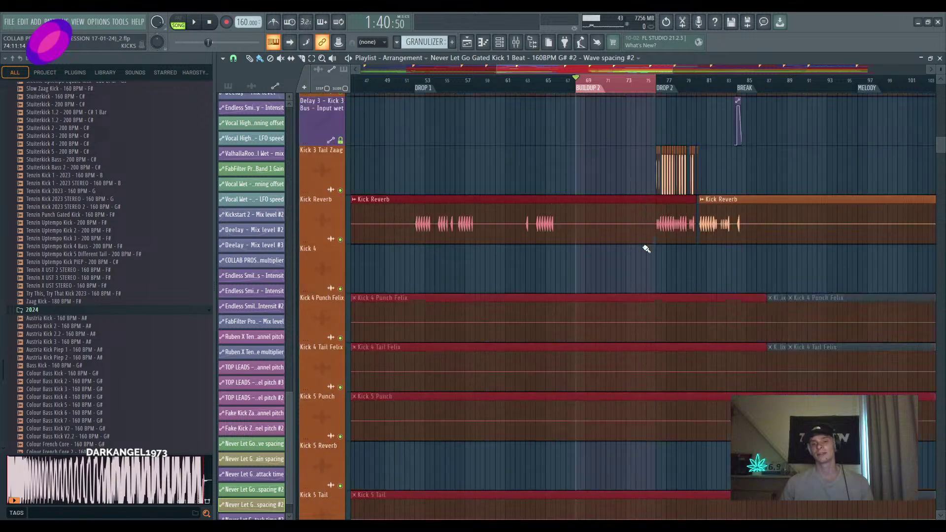
Look over the snare, cymbal, percussion and sweep tracks across Buildup 2
scroll(623, 276, "up", 3)
scroll(459, 293, "up", 2)
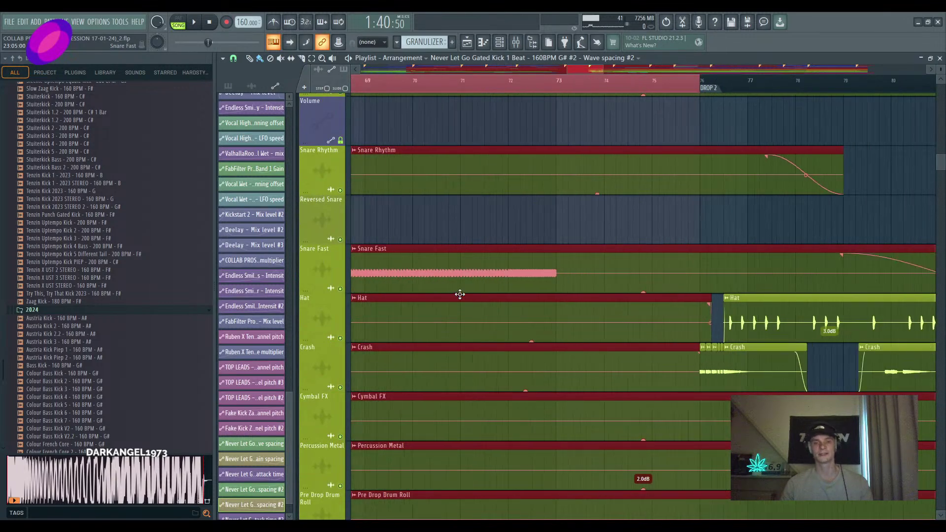
scroll(463, 251, "down", 2)
scroll(492, 276, "up", 2)
scroll(554, 315, "down", 1)
scroll(554, 316, "down", 3)
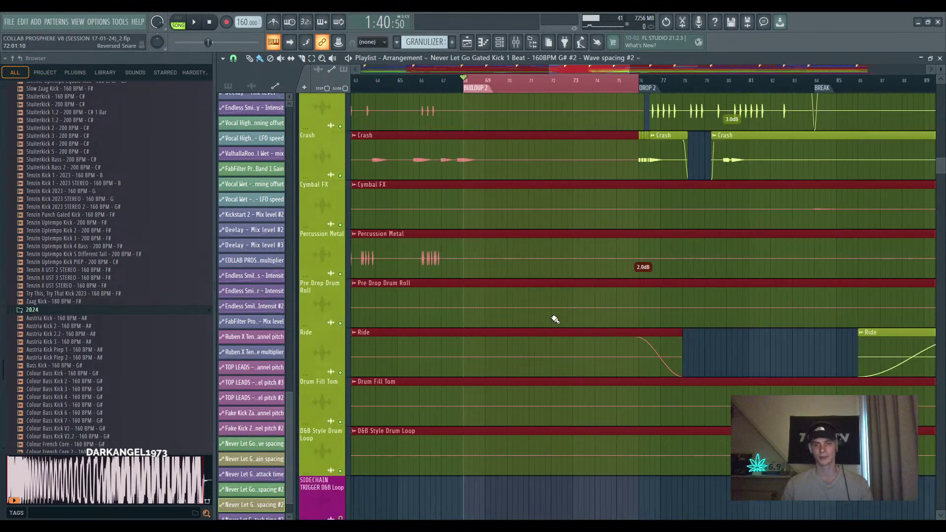
scroll(500, 232, "up", 3)
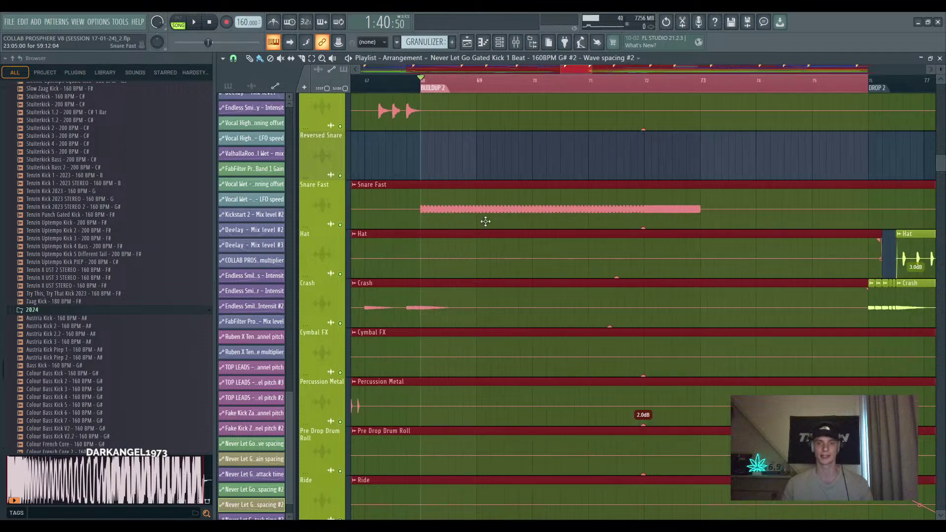
scroll(667, 235, "down", 1)
scroll(634, 247, "down", 6)
scroll(634, 248, "down", 3)
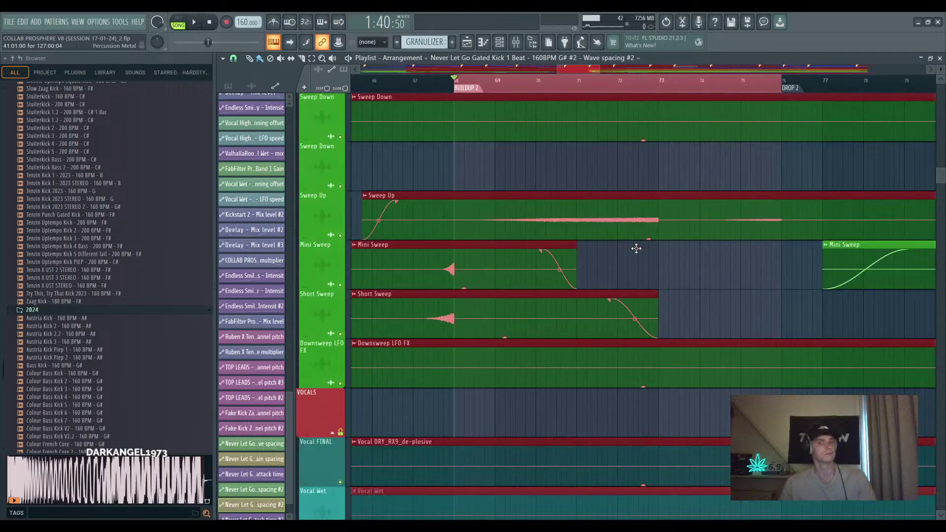
scroll(611, 249, "down", 2)
scroll(609, 250, "up", 2)
scroll(611, 252, "up", 15)
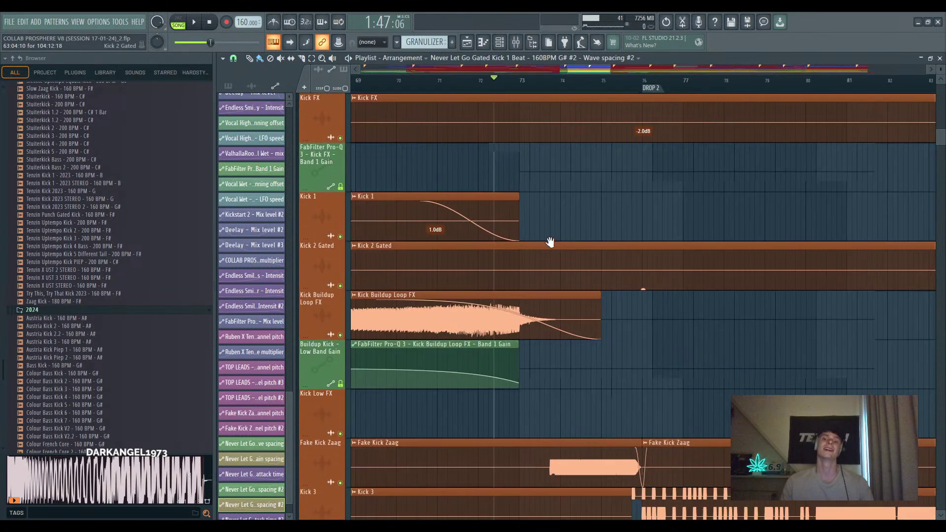
Listen to the Fake Kick Zaag fill from about bar 73.5, stopping just before Drop 2
scroll(549, 241, "down", 4)
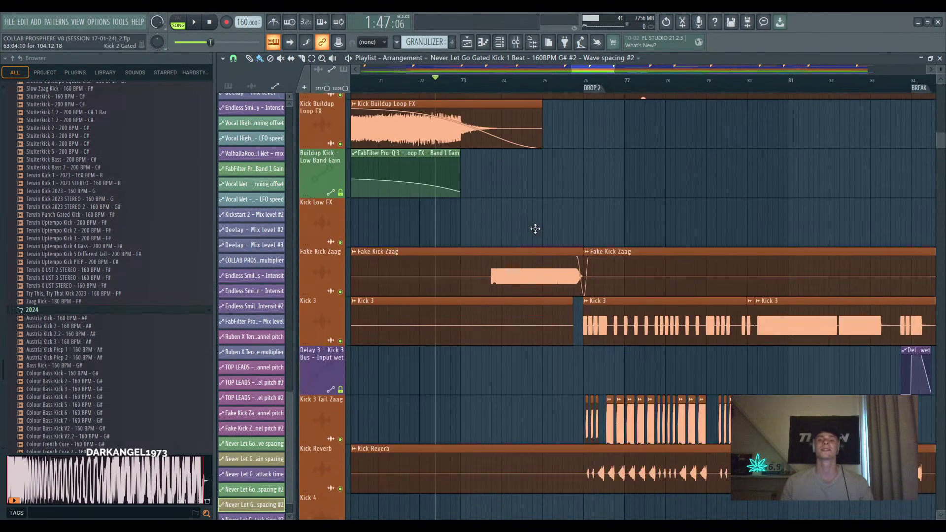
scroll(535, 229, "down", 1)
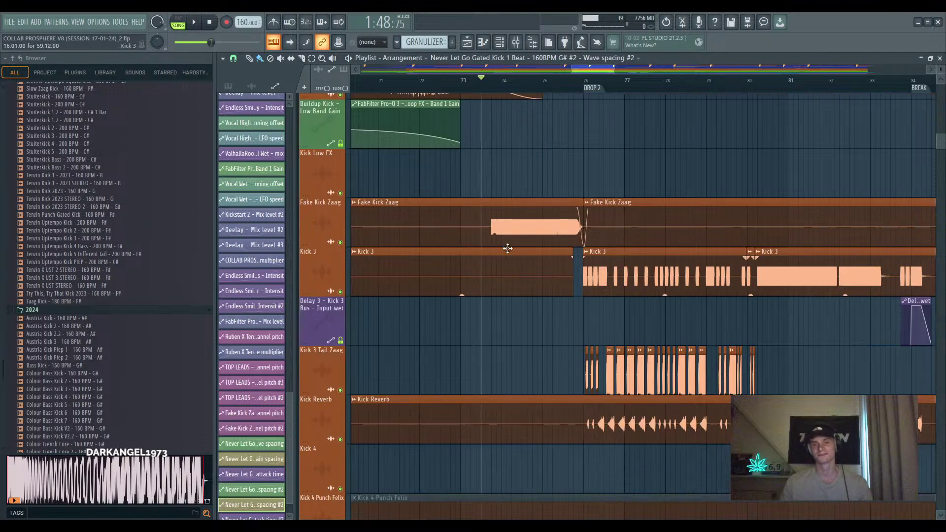
key("space")
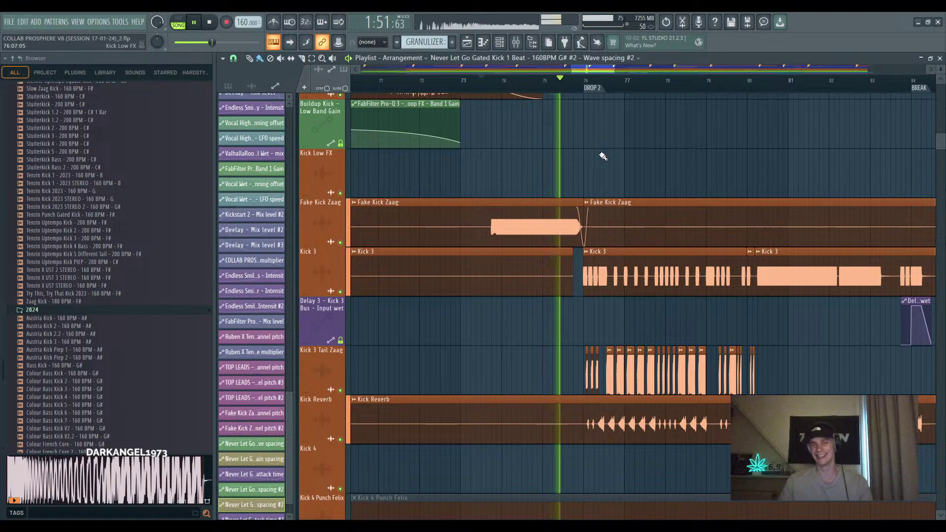
key("space")
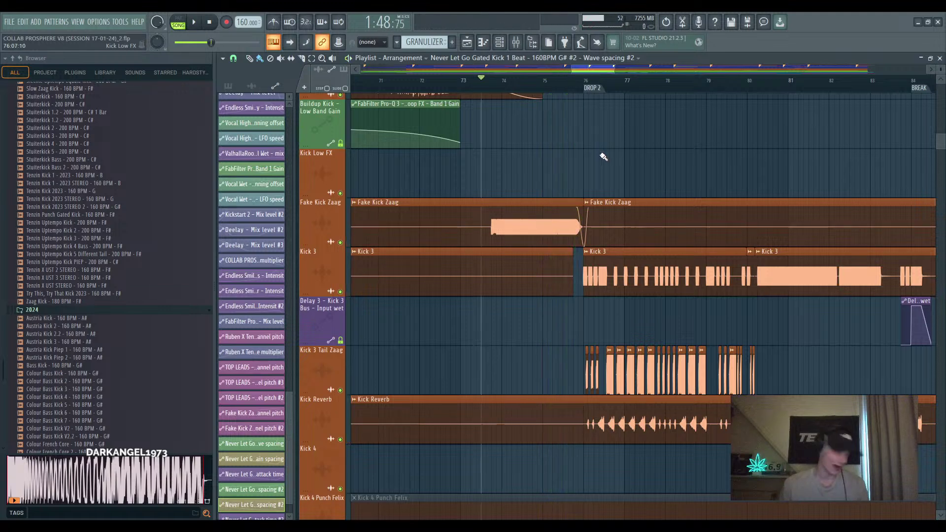
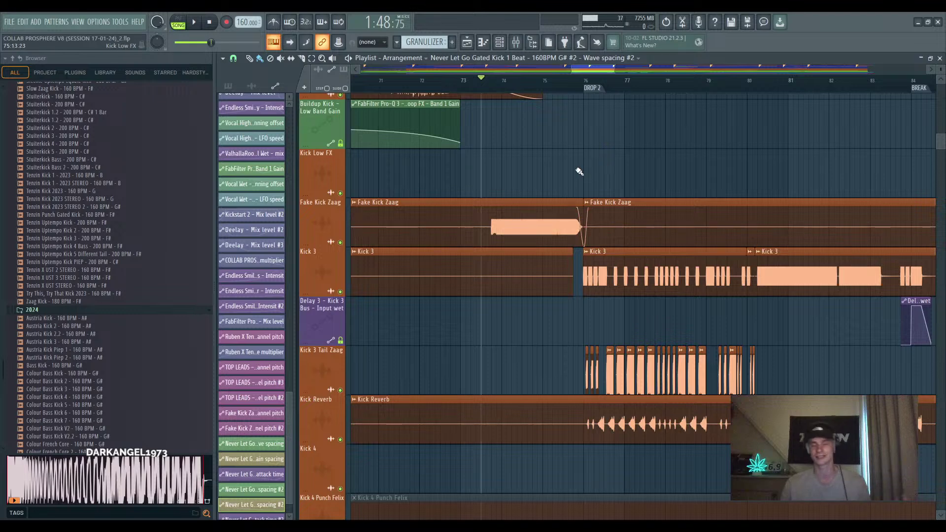
Look over the kick, bass, instrument and melody tracks around Buildup 2 and Drop 2
scroll(539, 273, "down", 3)
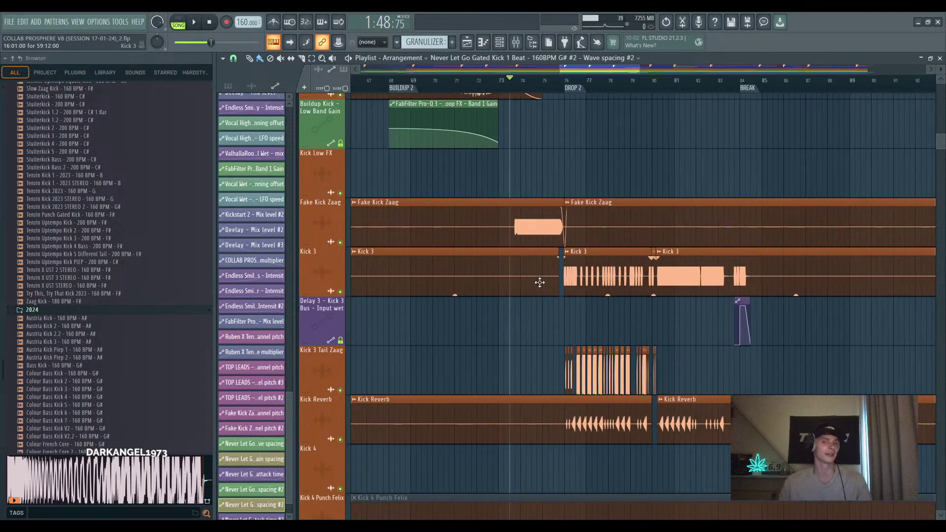
scroll(542, 281, "up", 3)
scroll(545, 286, "down", 3)
scroll(546, 286, "down", 2)
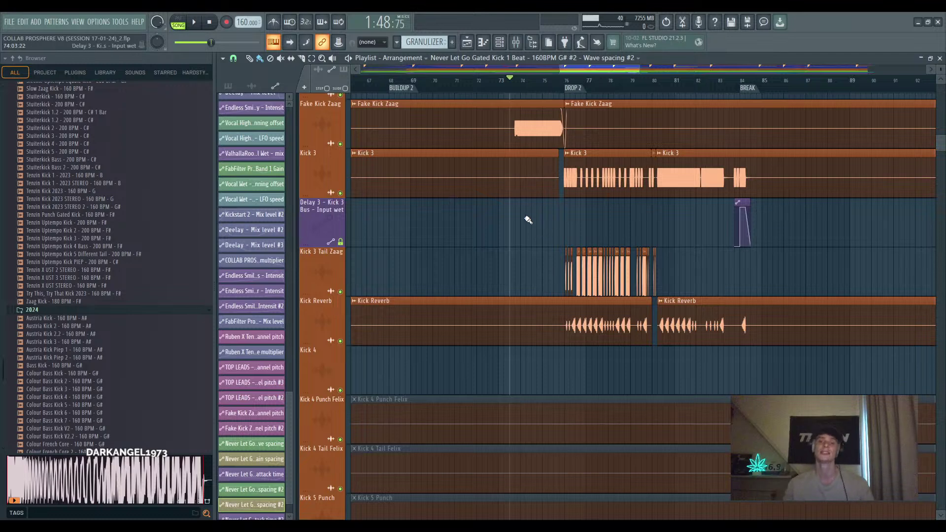
scroll(556, 240, "up", 3)
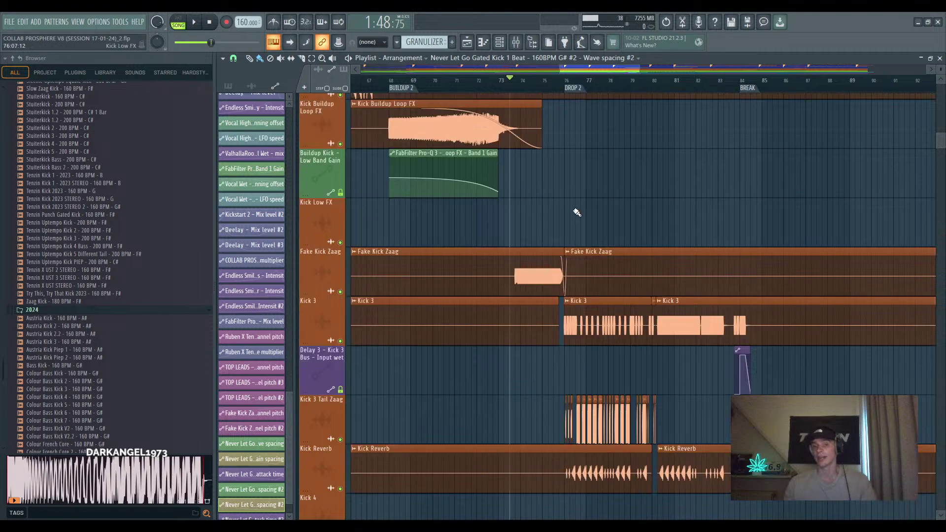
scroll(596, 240, "up", 12)
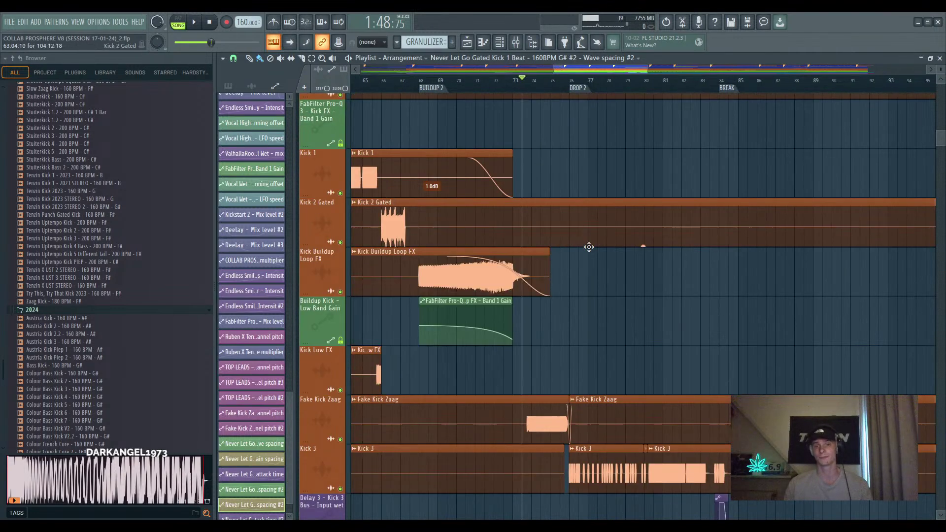
scroll(585, 326, "up", 2)
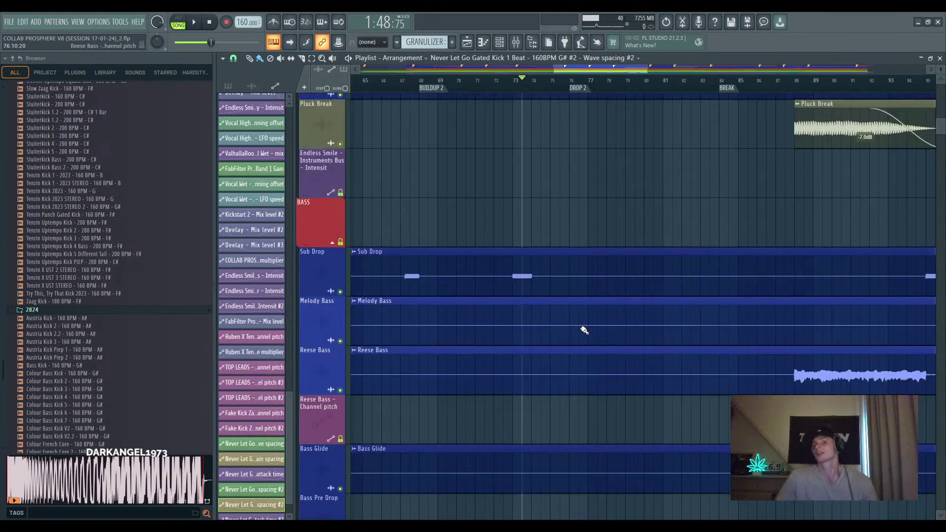
scroll(584, 330, "up", 15)
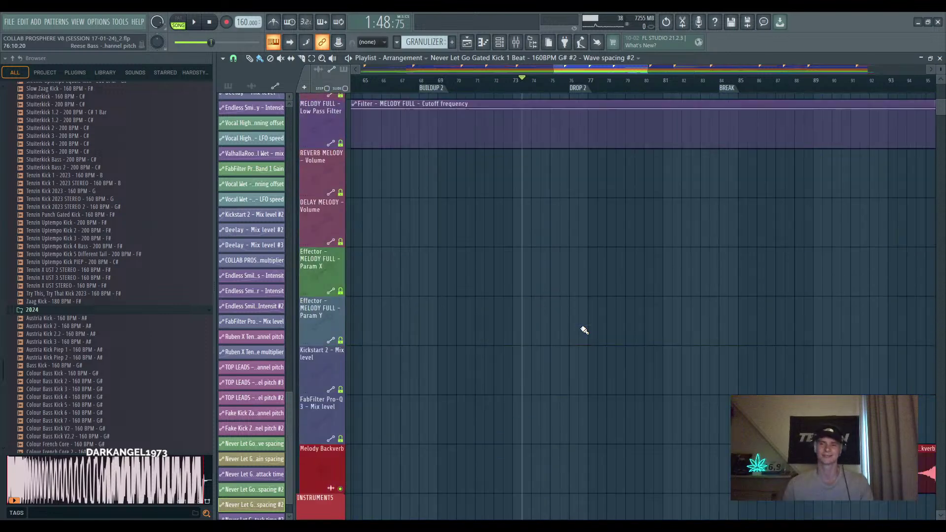
scroll(585, 330, "up", 15)
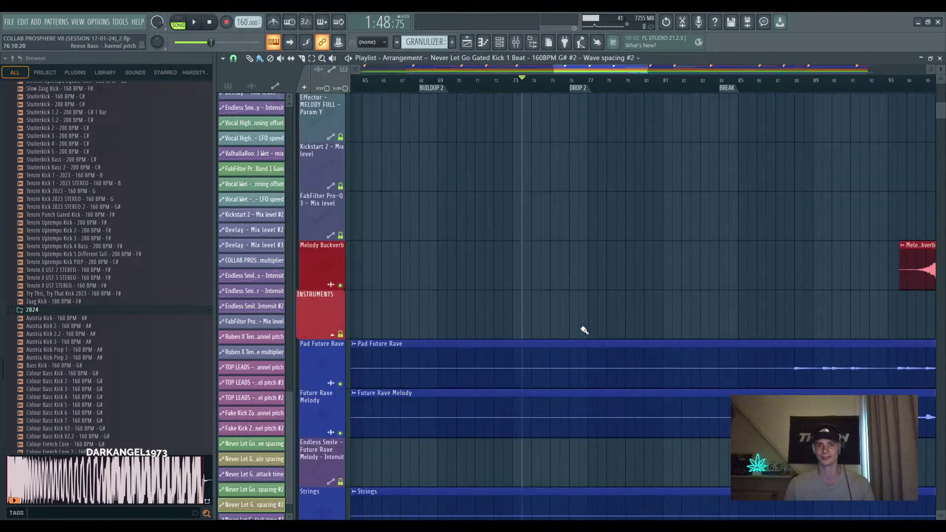
scroll(584, 330, "up", 15)
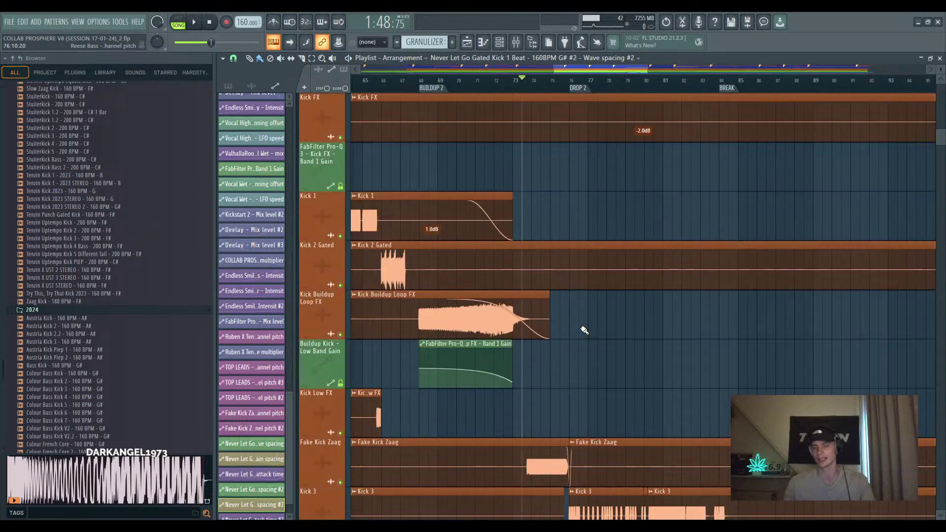
Examine the kick tracks from the KICKS group down to Kick 5 between Buildup 2 and the break
scroll(584, 329, "down", 4)
scroll(584, 330, "down", 1)
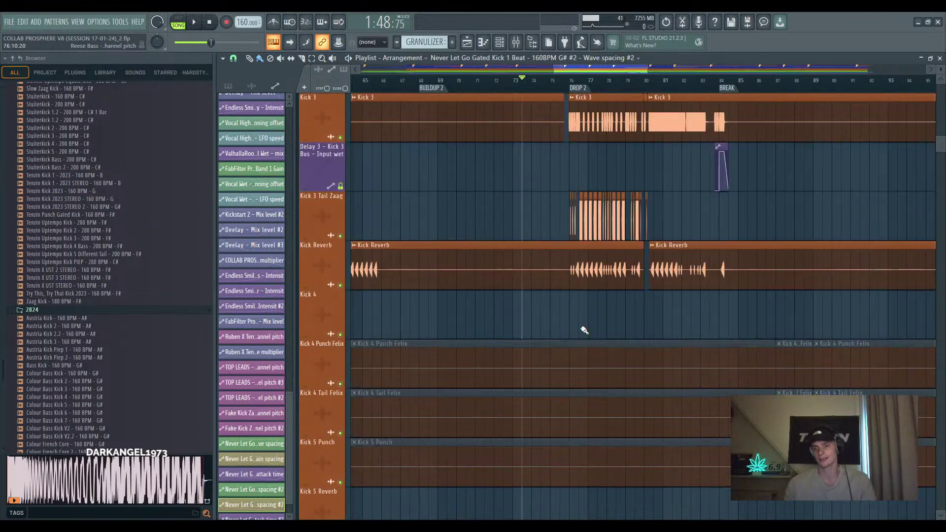
scroll(584, 330, "up", 3)
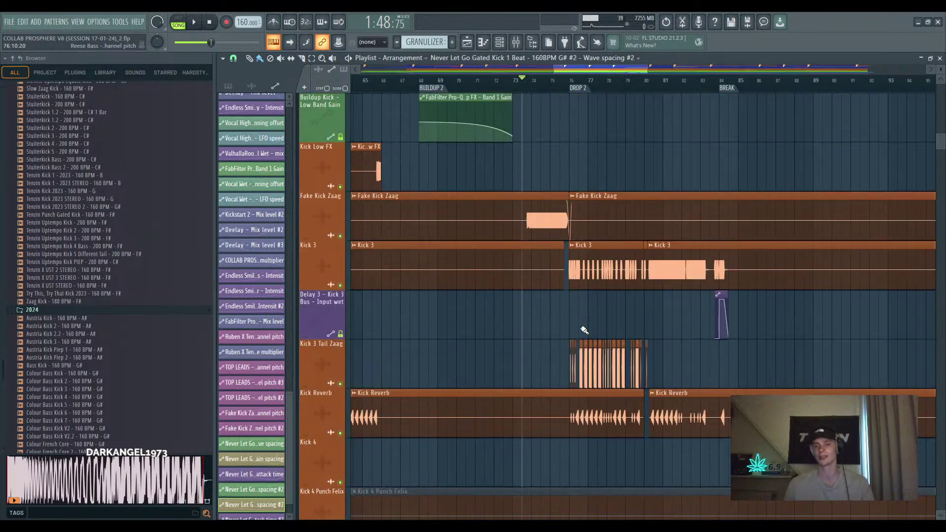
scroll(584, 330, "up", 3)
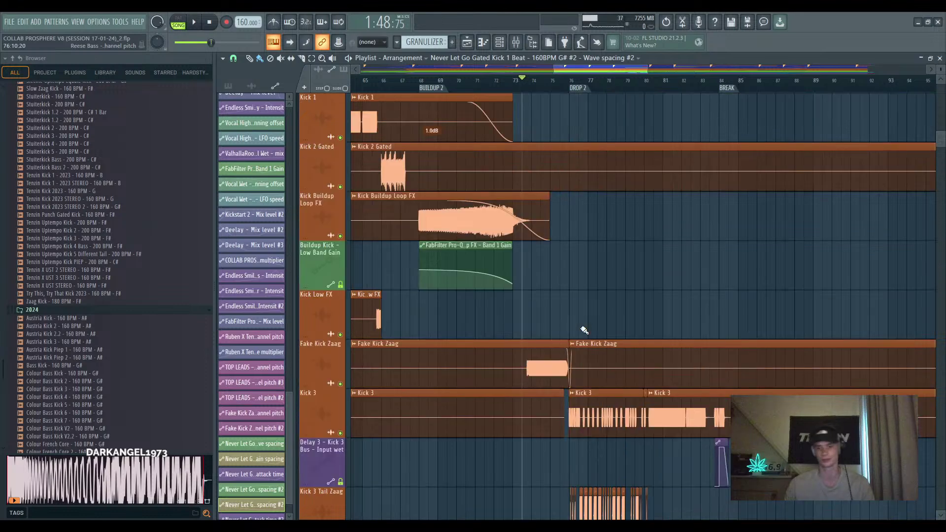
scroll(584, 330, "up", 2)
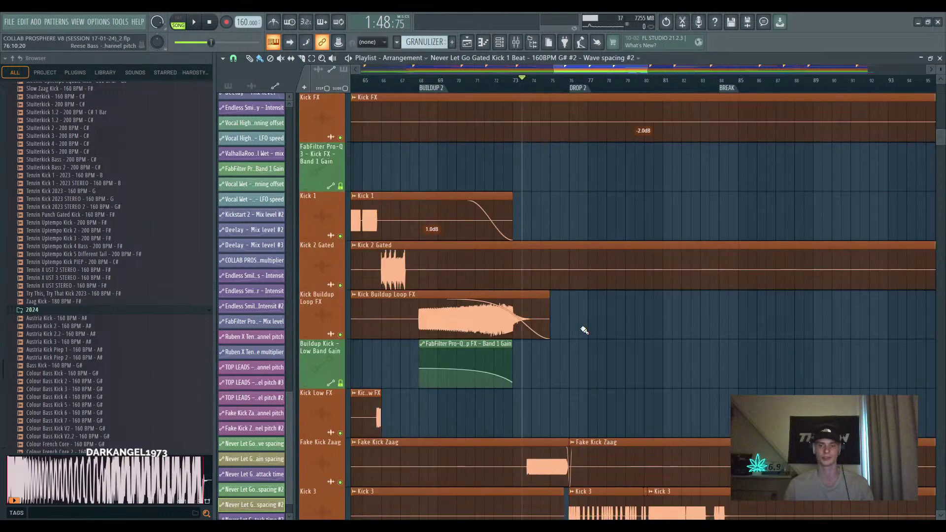
scroll(584, 330, "up", 1)
scroll(585, 330, "up", 1)
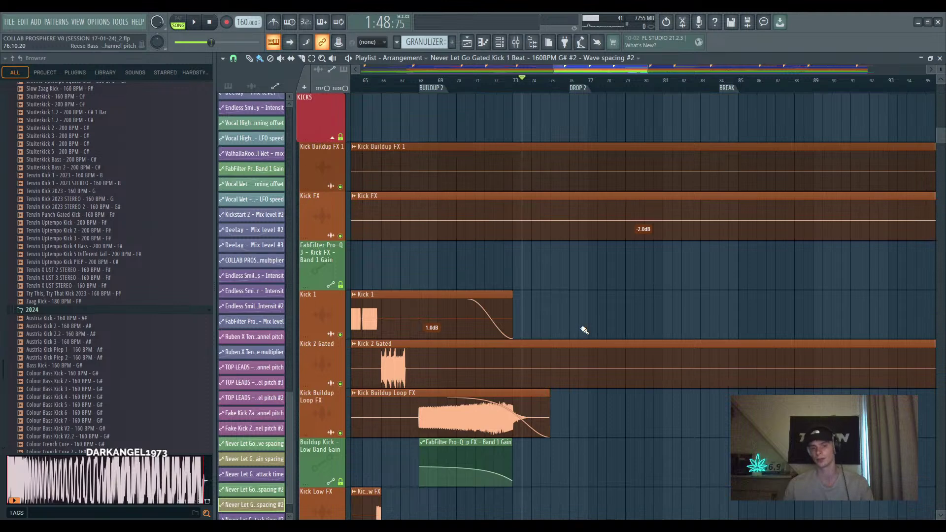
scroll(584, 330, "up", 1)
scroll(584, 330, "down", 5)
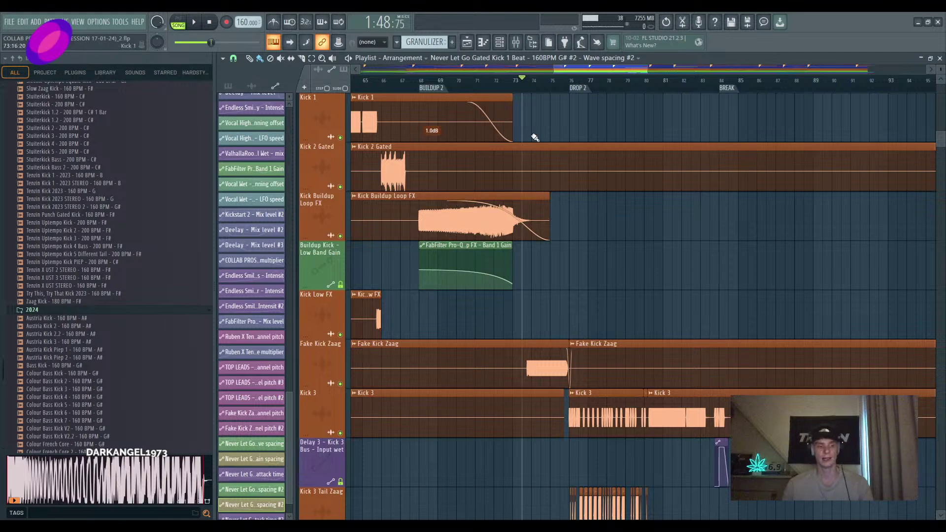
Place the playhead at bar 72 and look through the drum, sweep, vocal and screech tracks around Drop 2
left_click(497, 81)
scroll(618, 223, "down", 3)
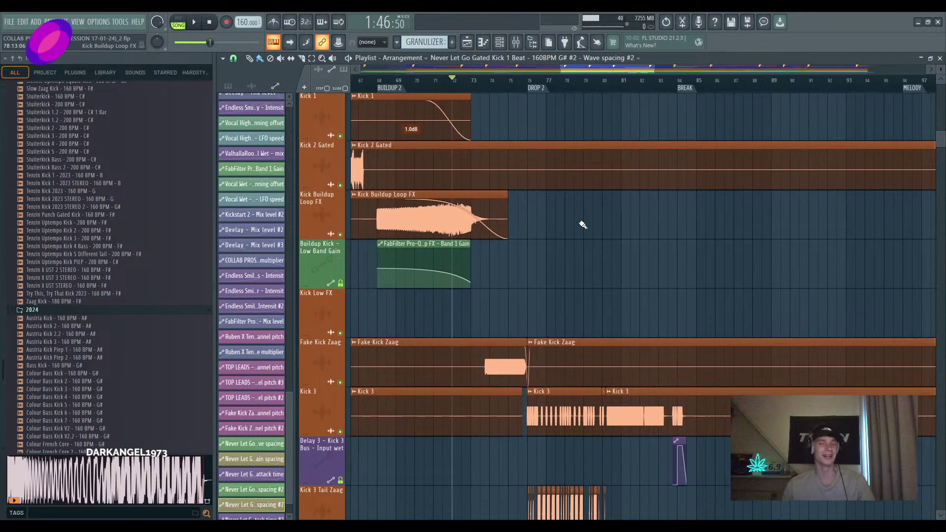
scroll(619, 257, "down", 3)
scroll(622, 227, "up", 3)
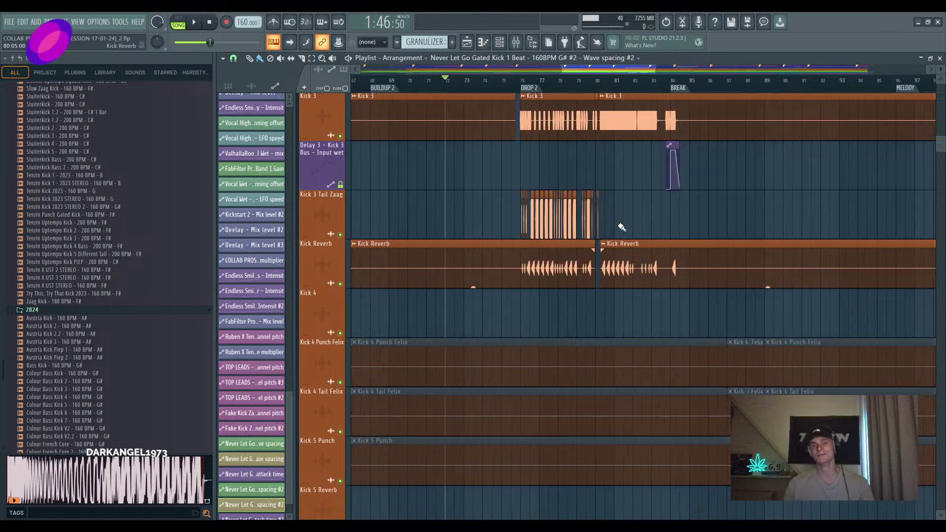
scroll(621, 207, "down", 8)
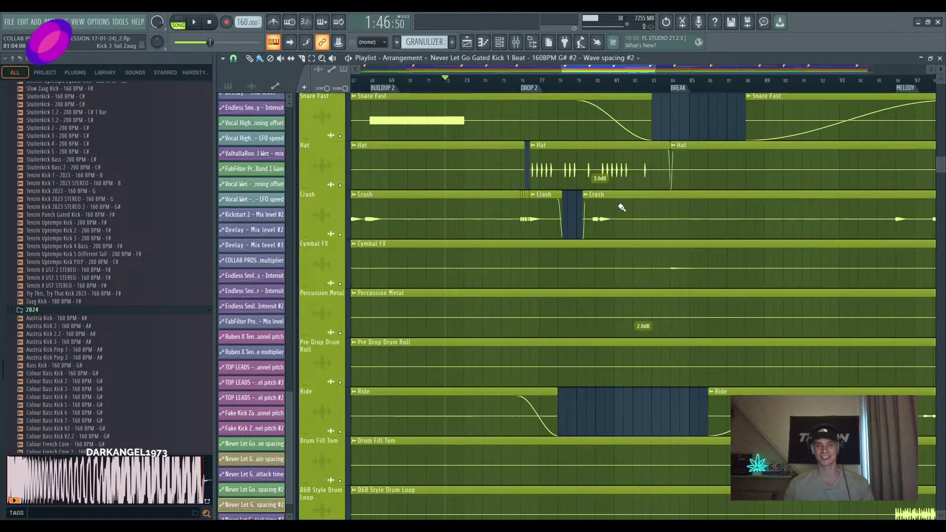
scroll(519, 229, "down", 15)
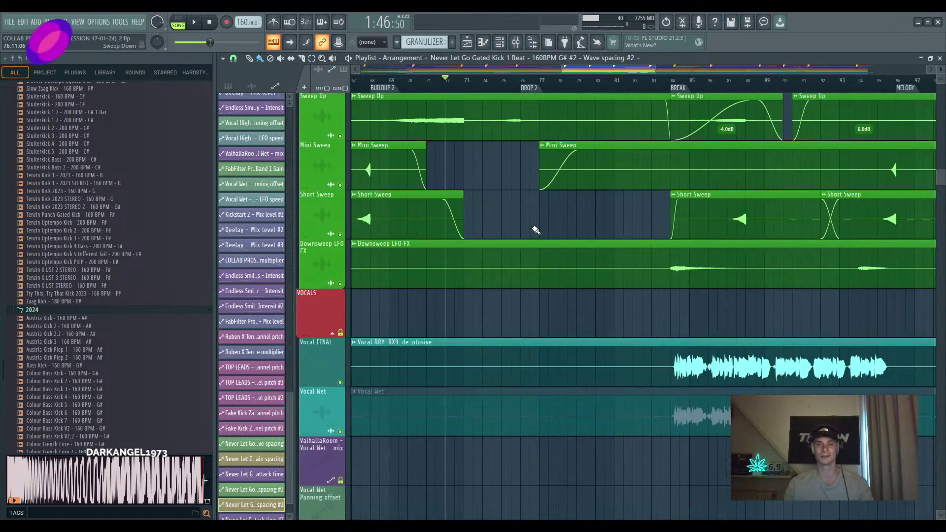
scroll(549, 256, "down", 7)
scroll(557, 263, "down", 7)
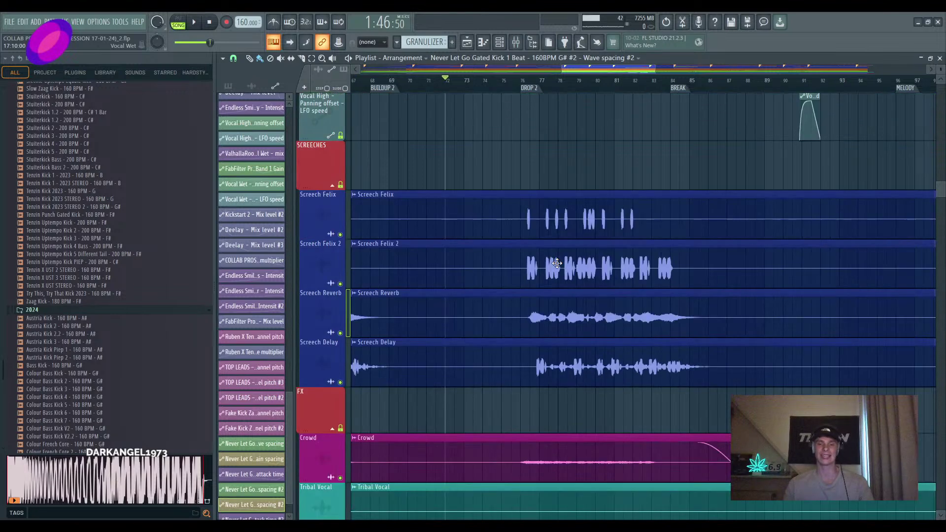
scroll(556, 251, "up", 2)
Play the start of Drop 2 from bar 75 and examine its Kick 3, Kick 3 Tail Zaag and Kick Reverb clips
left_click(516, 90)
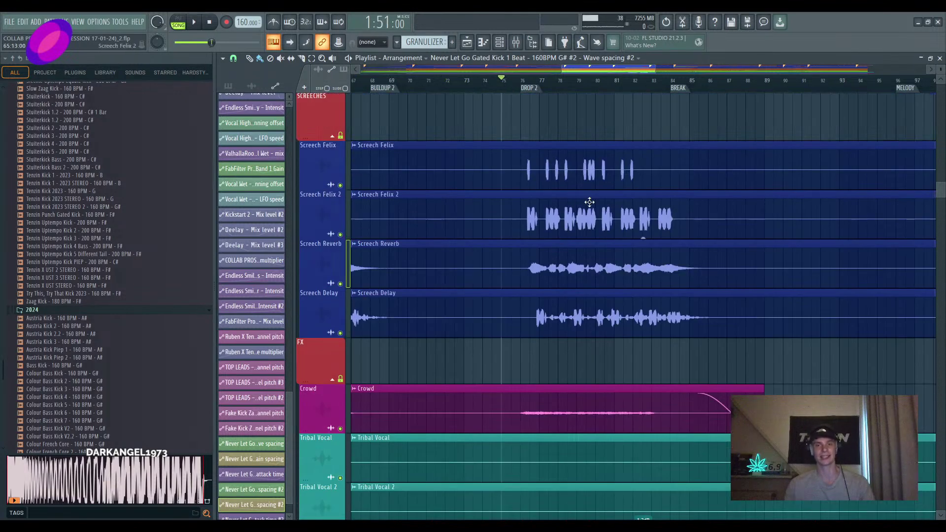
scroll(588, 204, "down", 3)
key("space")
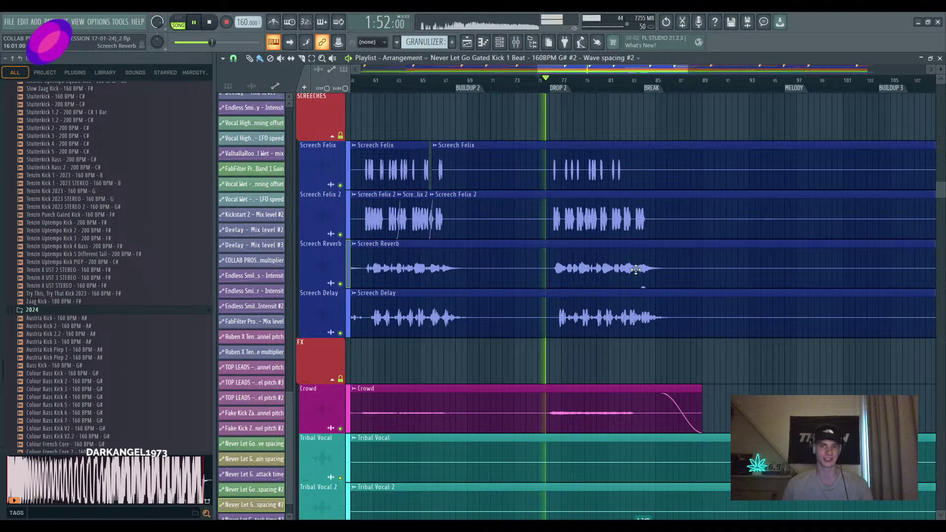
scroll(650, 263, "up", 3)
scroll(586, 281, "down", 15)
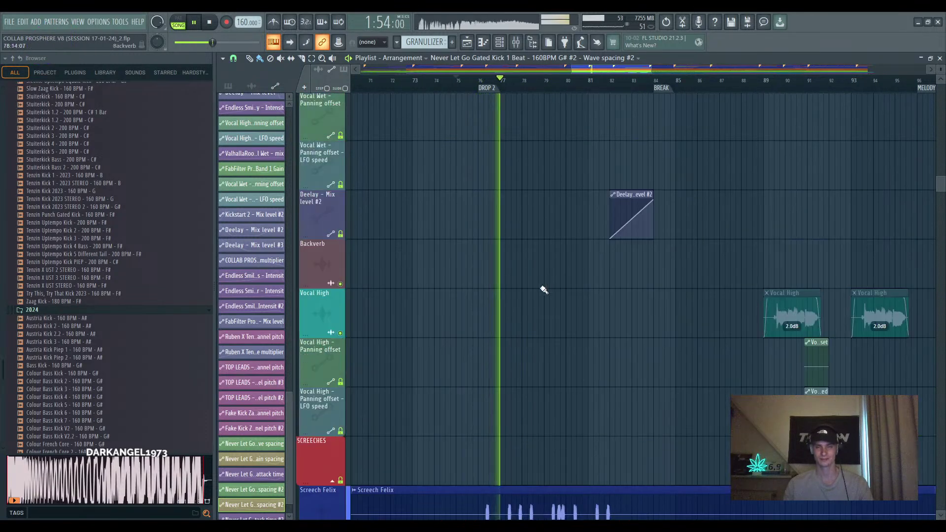
scroll(532, 303, "up", 10)
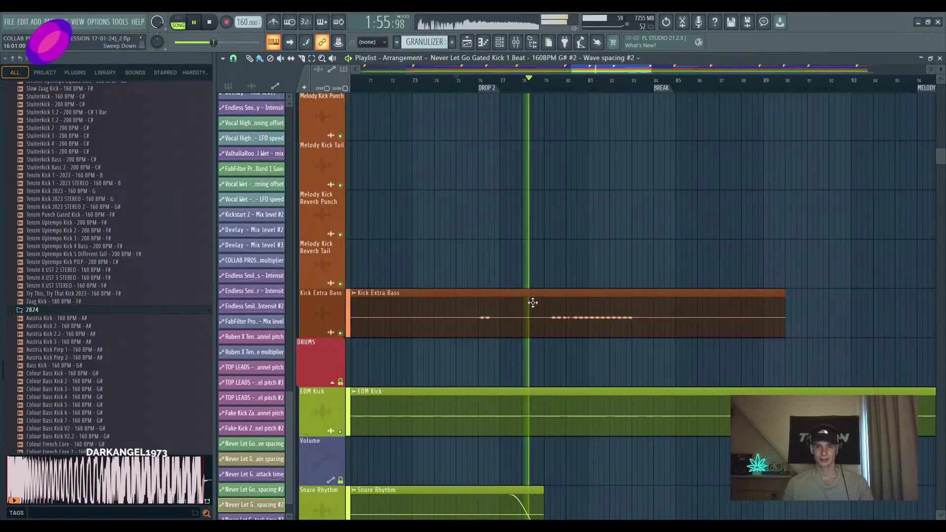
key("space")
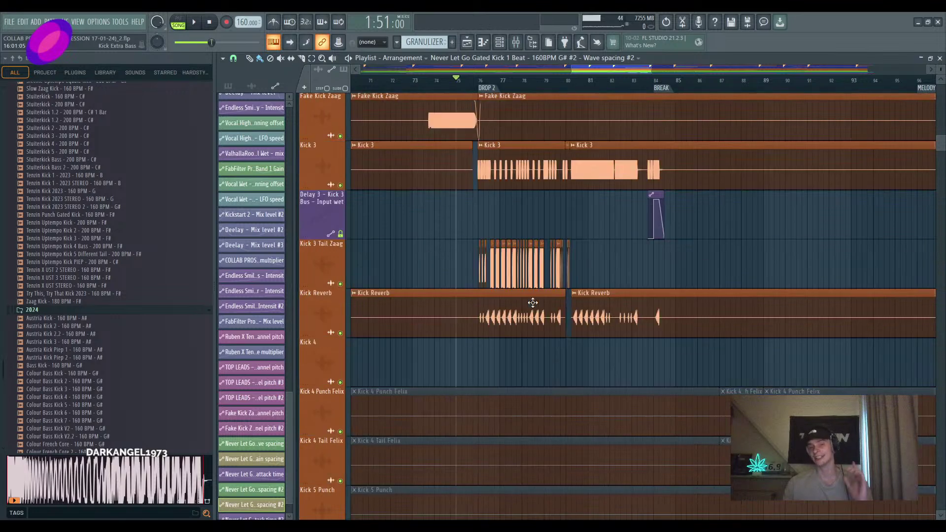
scroll(499, 294, "up", 8)
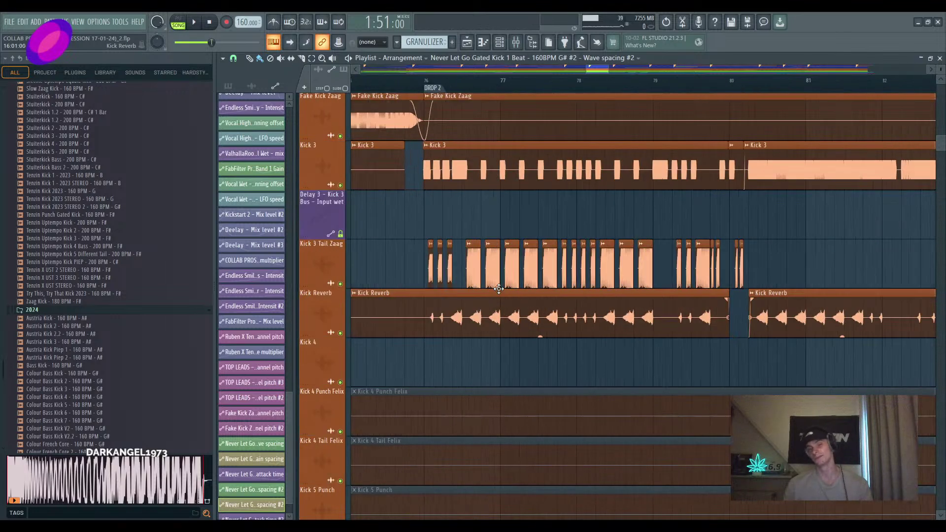
Solo the Kick 3 Tail Zaag track, play it from the start of Drop 2, and restore the other tracks
scroll(487, 305, "down", 3)
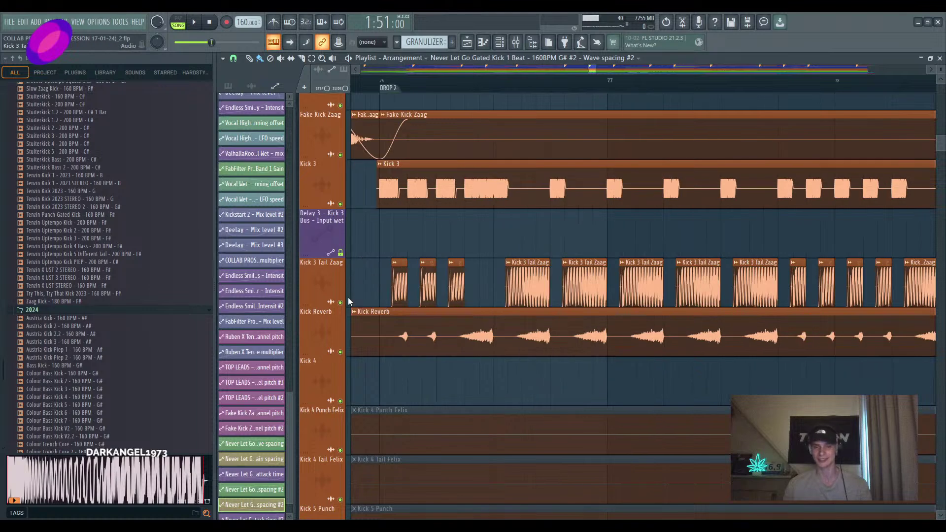
left_click(339, 302, "ctrl")
key("space")
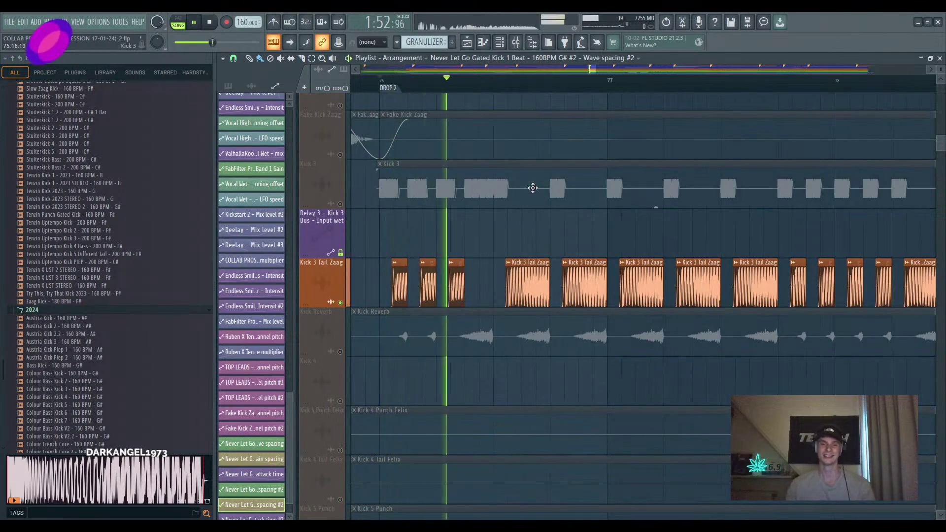
key("space")
left_click(340, 302, "ctrl")
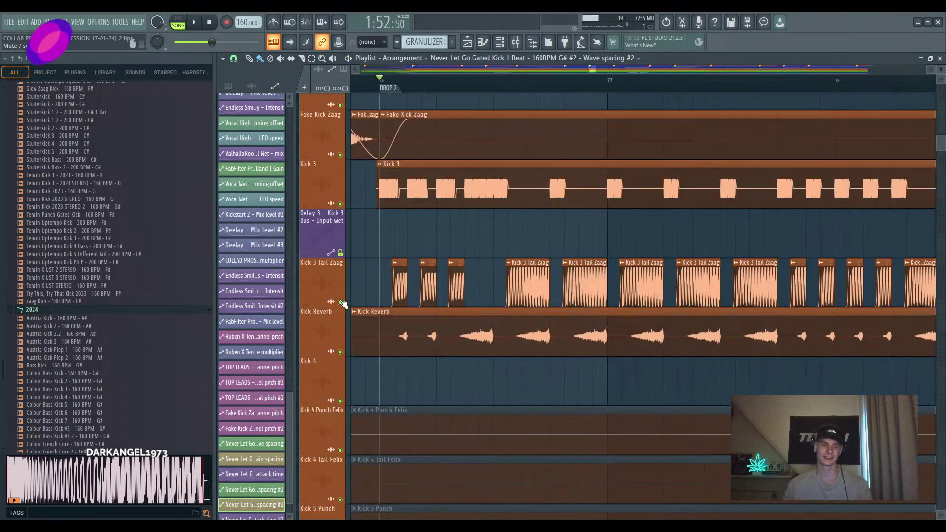
Examine the Kick 3 and Kick 3 Tail Zaag clips at the start of Drop 2, briefly soloing Kick 3
scroll(558, 246, "down", 1)
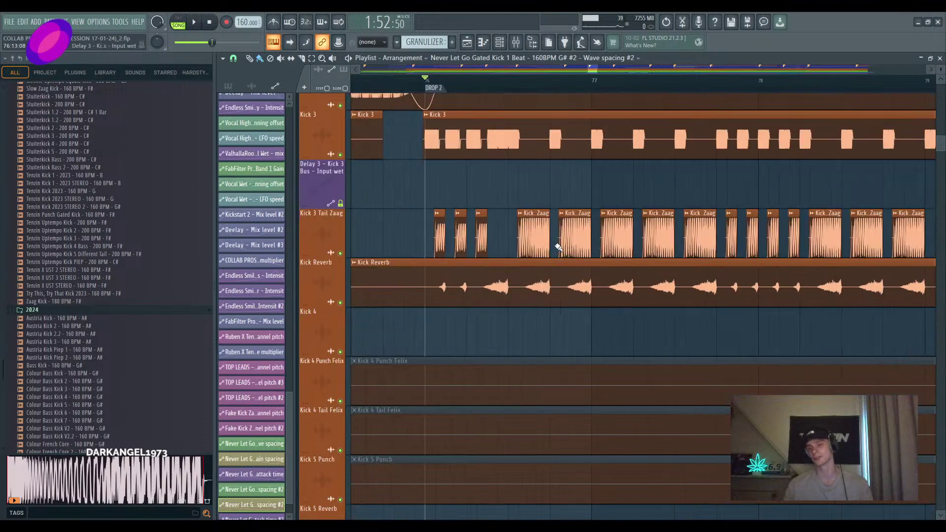
scroll(556, 241, "down", 3)
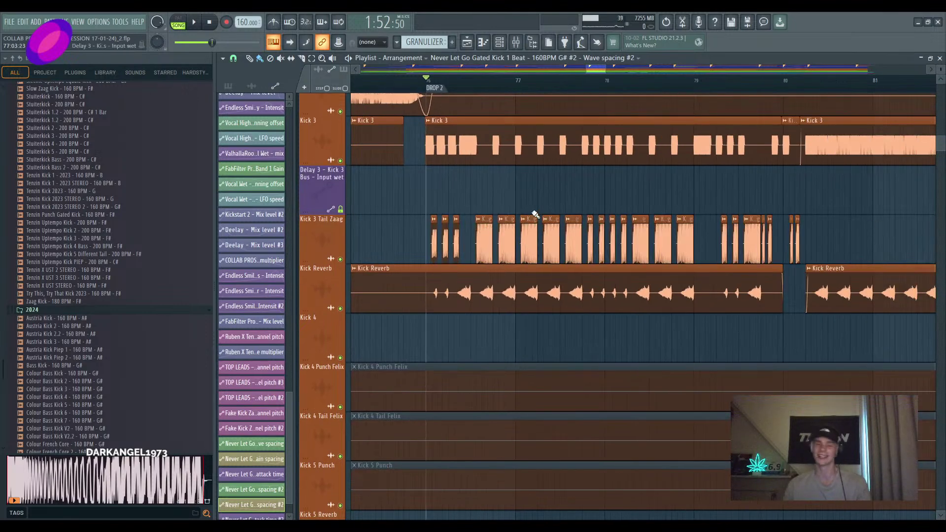
scroll(531, 211, "up", 3)
scroll(597, 266, "up", 5)
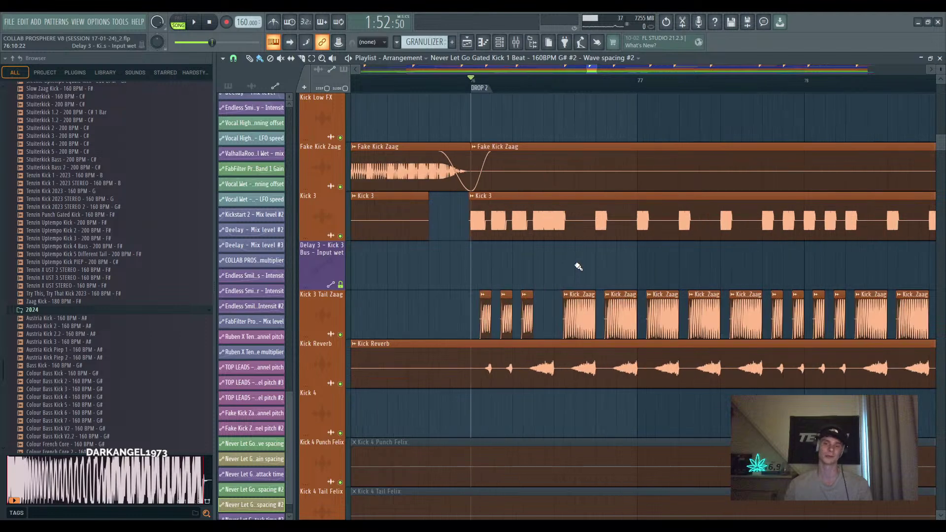
scroll(535, 310, "down", 2)
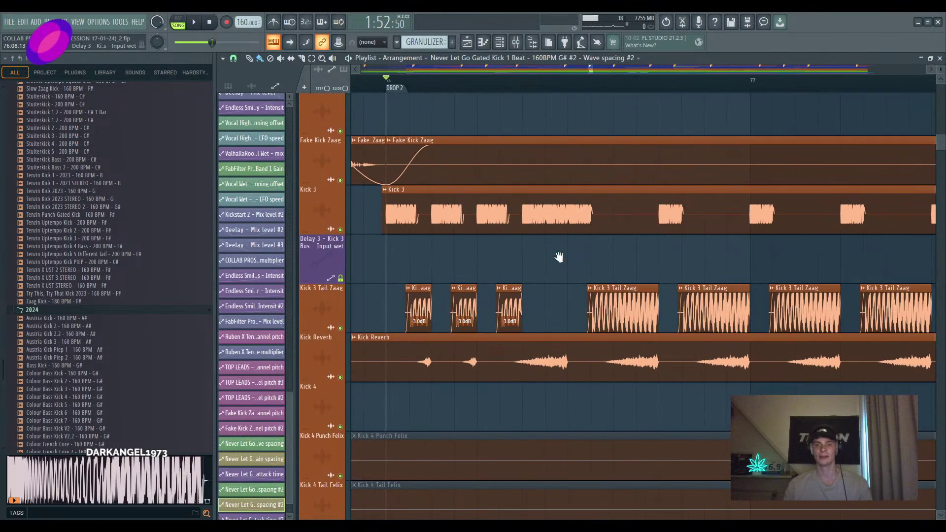
scroll(559, 260, "up", 2)
scroll(553, 262, "down", 2)
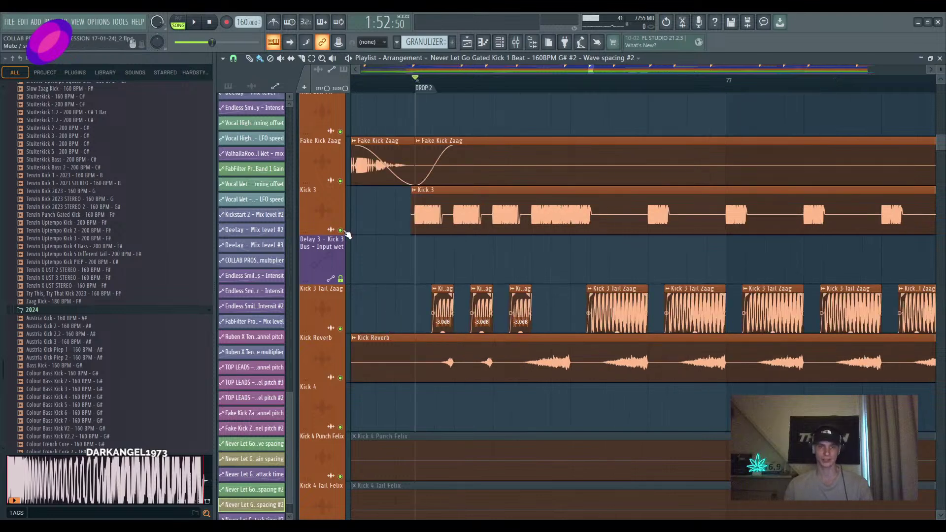
left_click(341, 230, "ctrl")
left_click(340, 230, "ctrl")
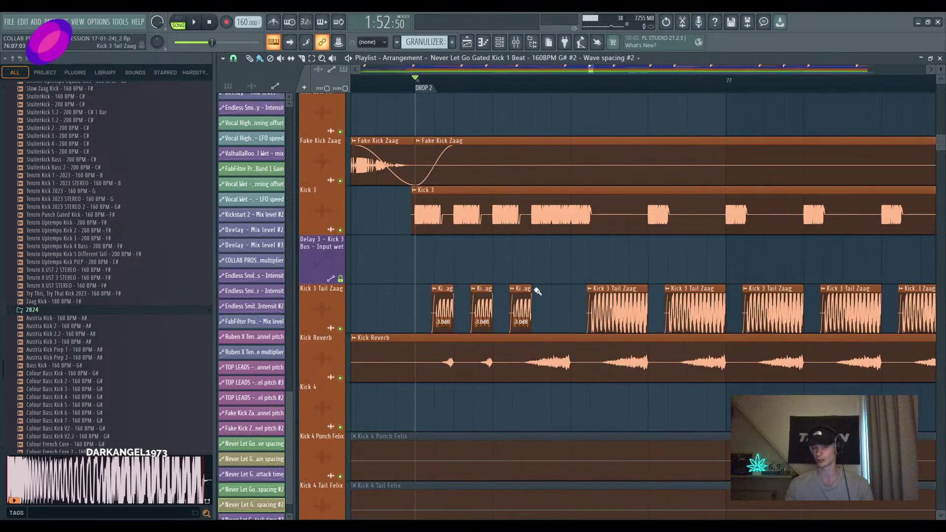
Place the playhead shortly after the Drop 1 marker and compare the kick tracks from Drop 1 through Drop 2
scroll(532, 286, "down", 6)
scroll(537, 316, "up", 8)
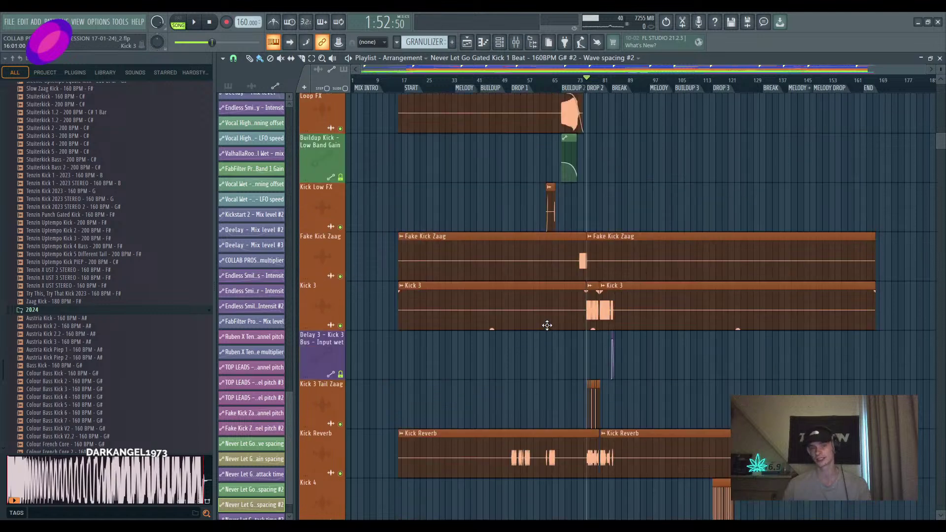
scroll(520, 343, "up", 4)
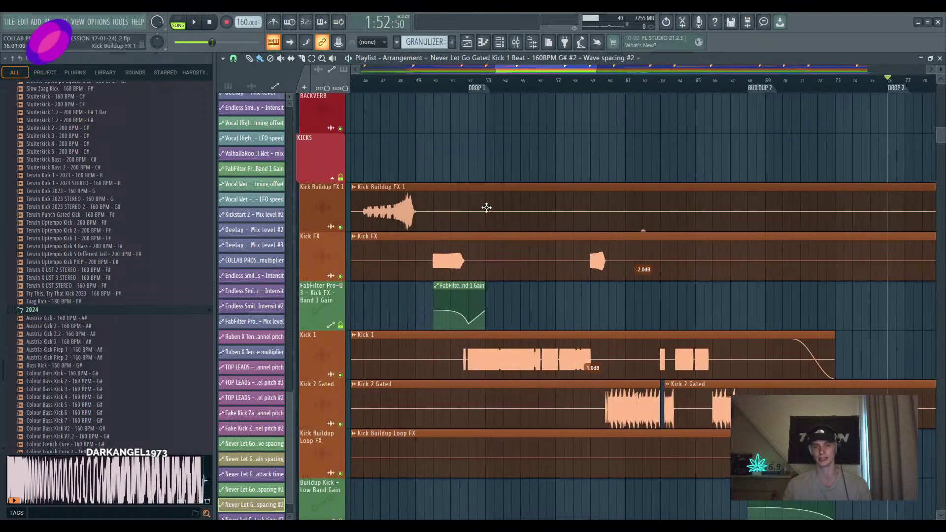
left_click(491, 81)
scroll(566, 182, "down", 6)
scroll(566, 182, "up", 3)
scroll(565, 182, "down", 2)
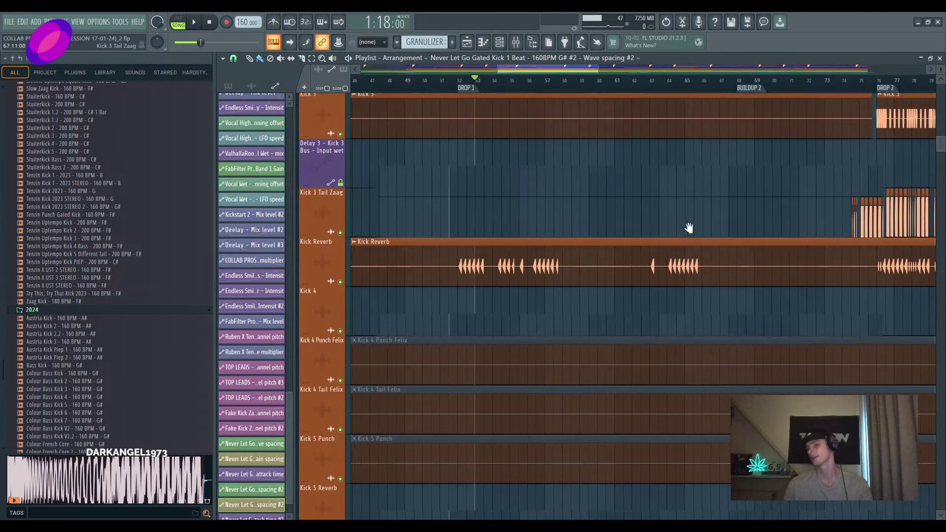
left_click_drag(688, 228, 547, 285)
scroll(652, 251, "up", 4)
left_click_drag(659, 238, 611, 271)
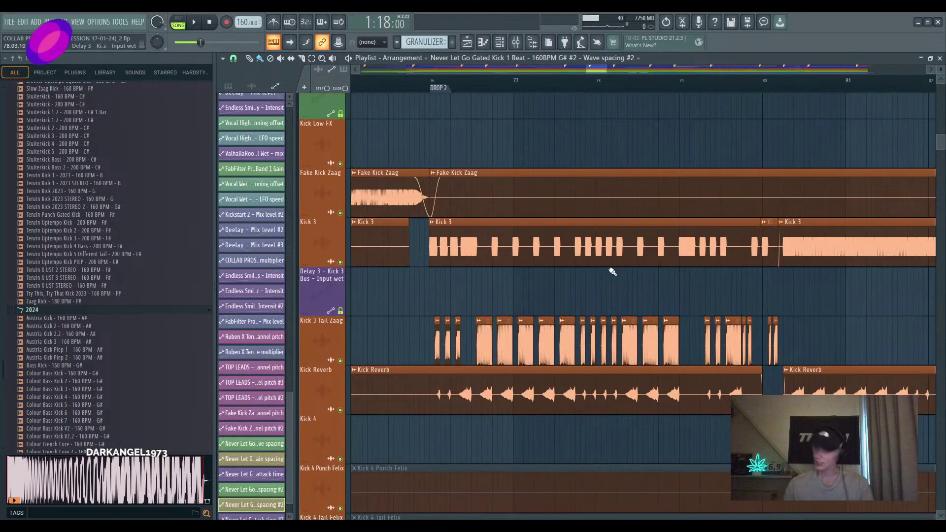
left_click_drag(512, 389, 509, 347)
scroll(379, 347, "down", 2)
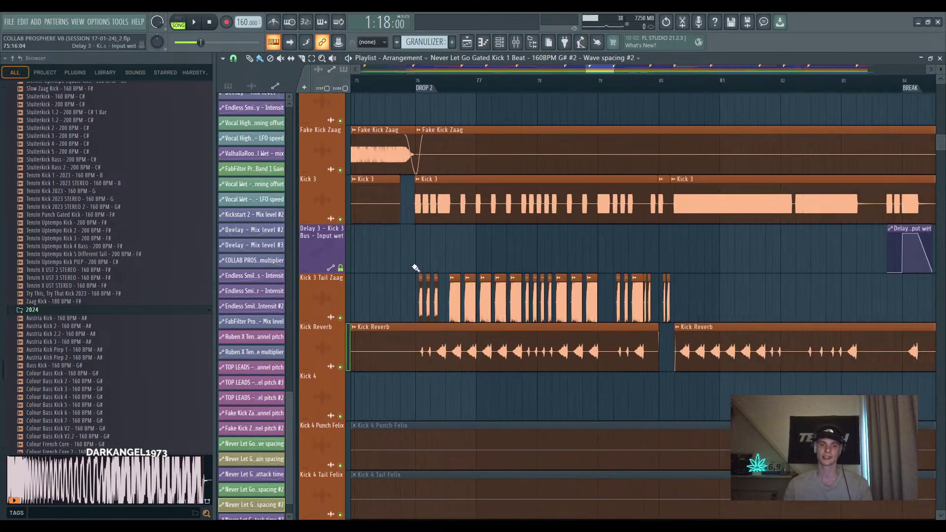
Isolate Kick 3, Kick 3 Tail Zaag and Kick Reverb, play them from the Drop 2 marker, and re-enable all tracks
left_click(340, 367, "ctrl")
left_click(339, 317)
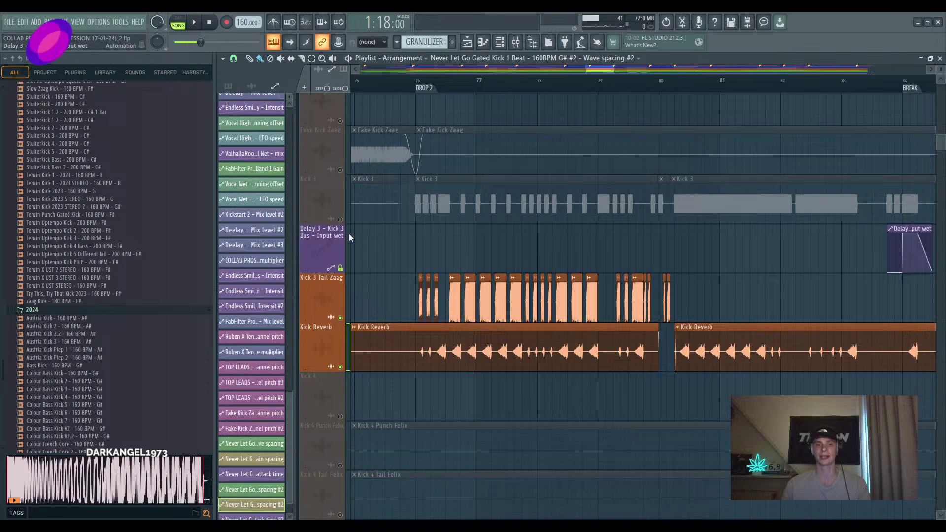
left_click(339, 219)
left_click(427, 89)
key("space")
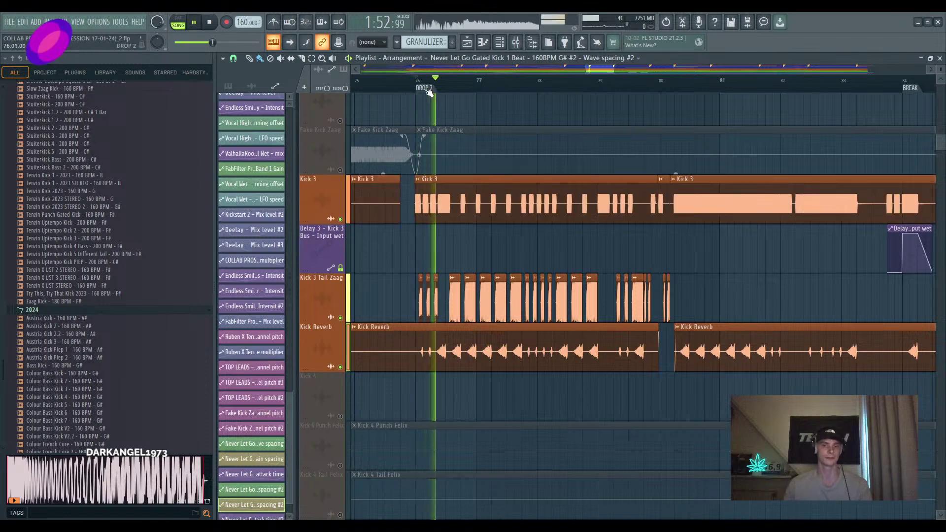
key("space")
left_click(340, 219, "ctrl")
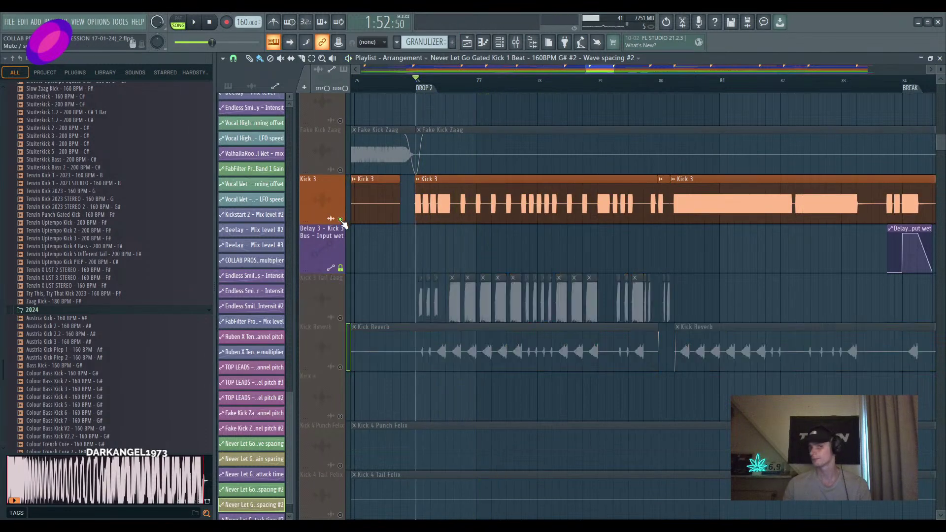
left_click(339, 219, "ctrl")
Play the Fake Kick Zaag lead-in from about bar 74 up to Drop 2 with all tracks enabled
scroll(559, 243, "down", 2)
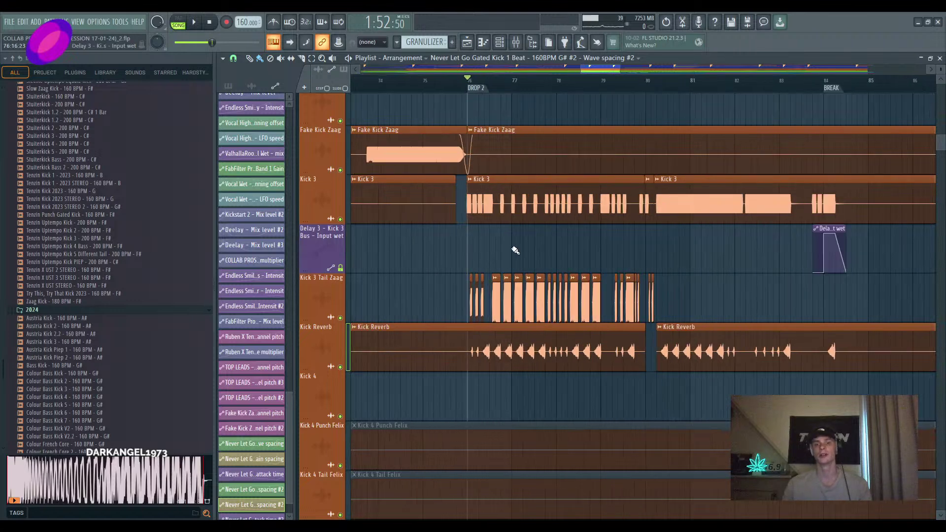
scroll(528, 264, "up", 1)
left_click(417, 74)
key("space")
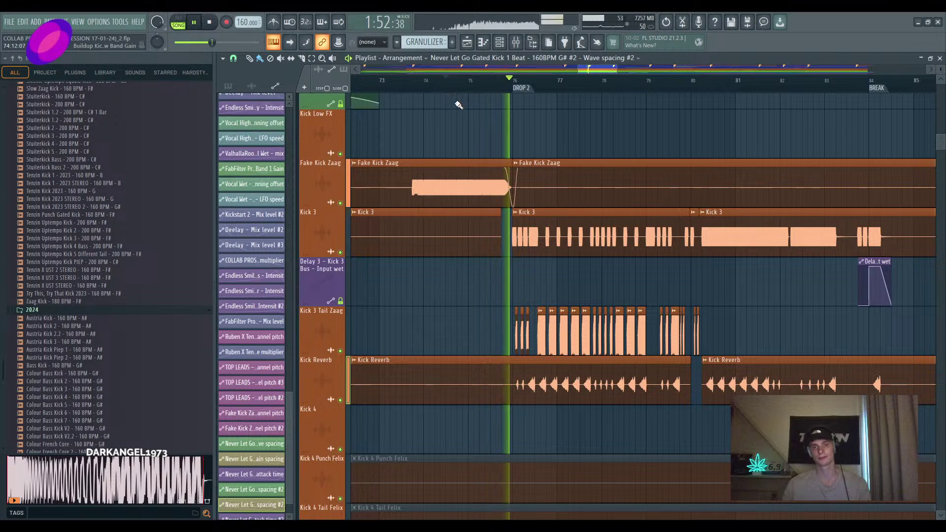
key("space")
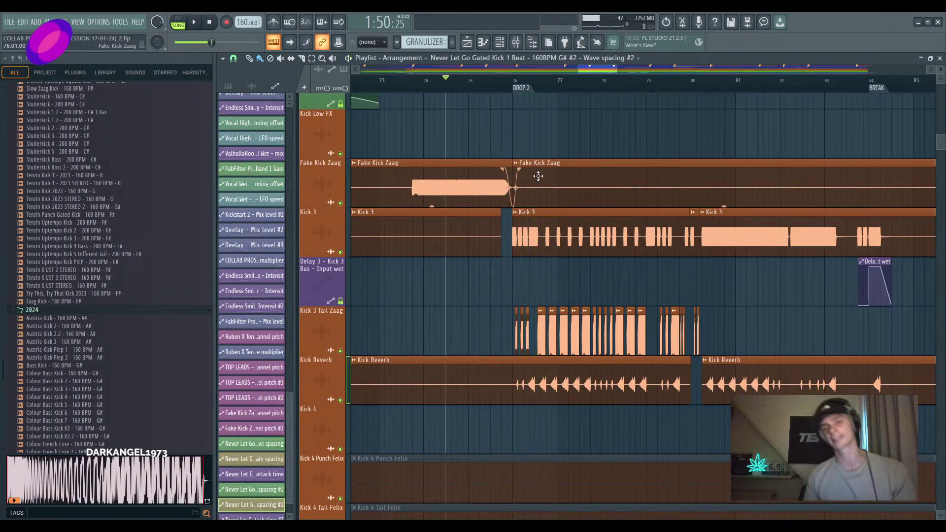
Solo Kick 3 Tail Zaag and play its short tail clips from the middle of bar 79 to inspect their pattern
scroll(724, 231, "up", 1)
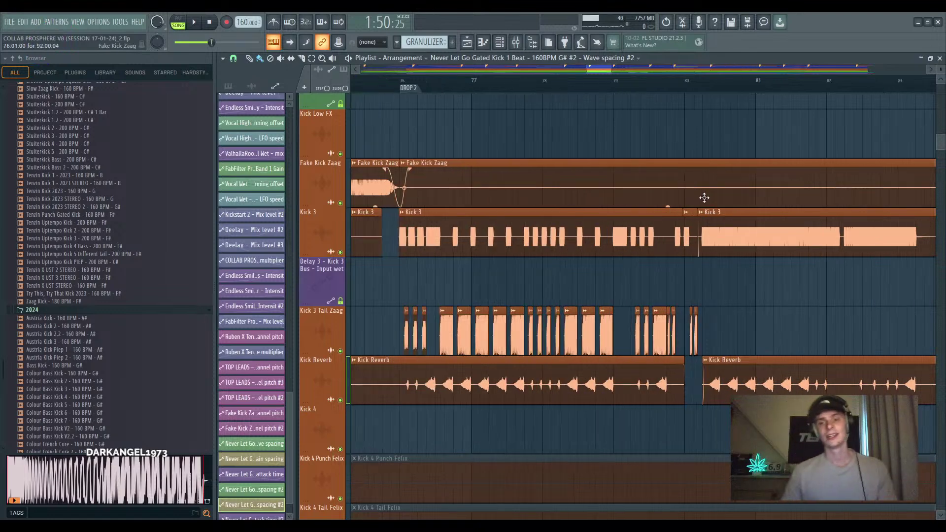
scroll(699, 237, "right", 1)
scroll(676, 254, "up", 5)
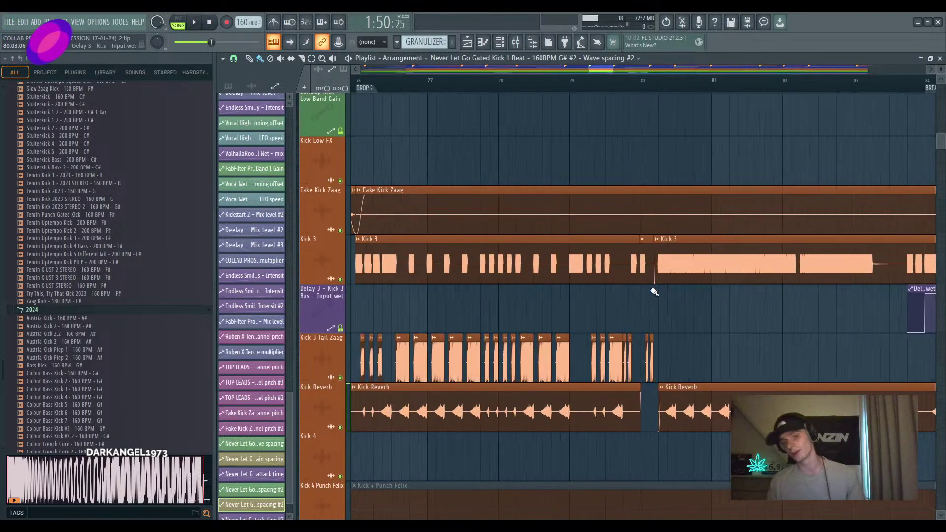
scroll(588, 315, "left", 1)
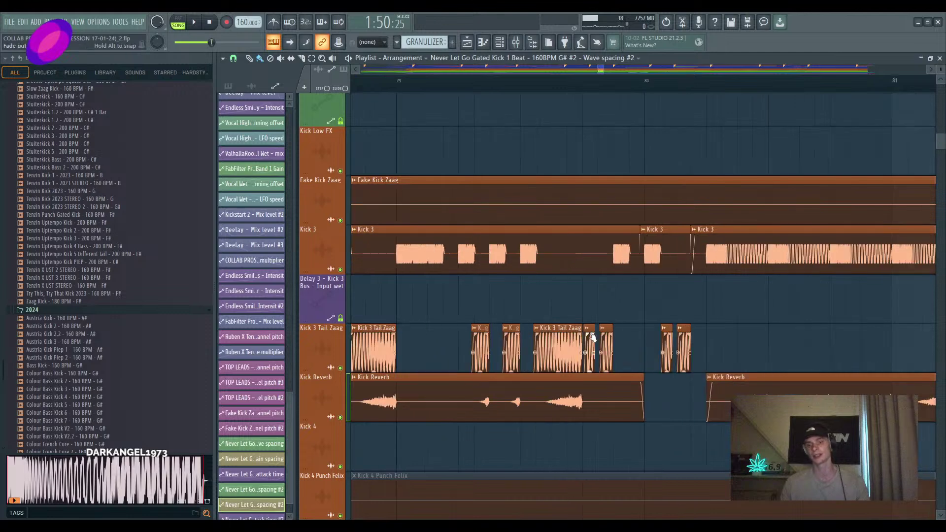
left_click(467, 79)
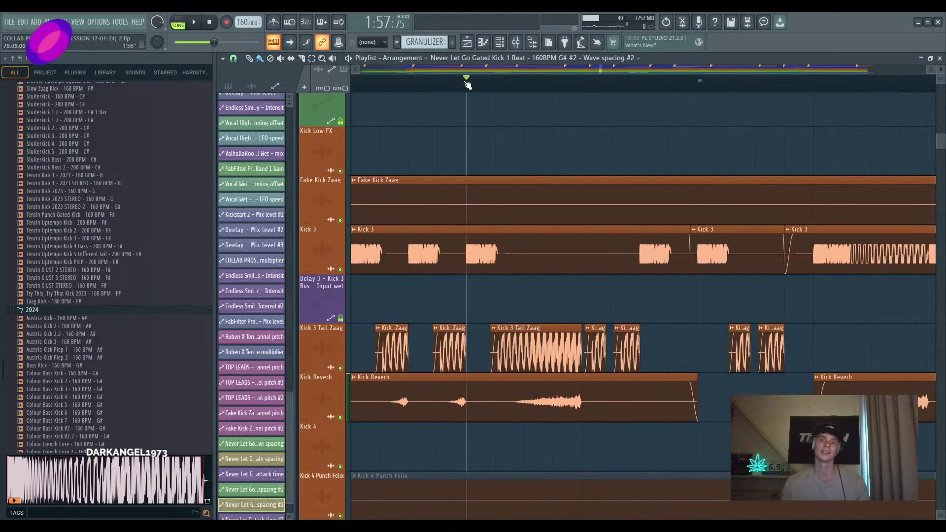
left_click(340, 368, "ctrl")
key("space")
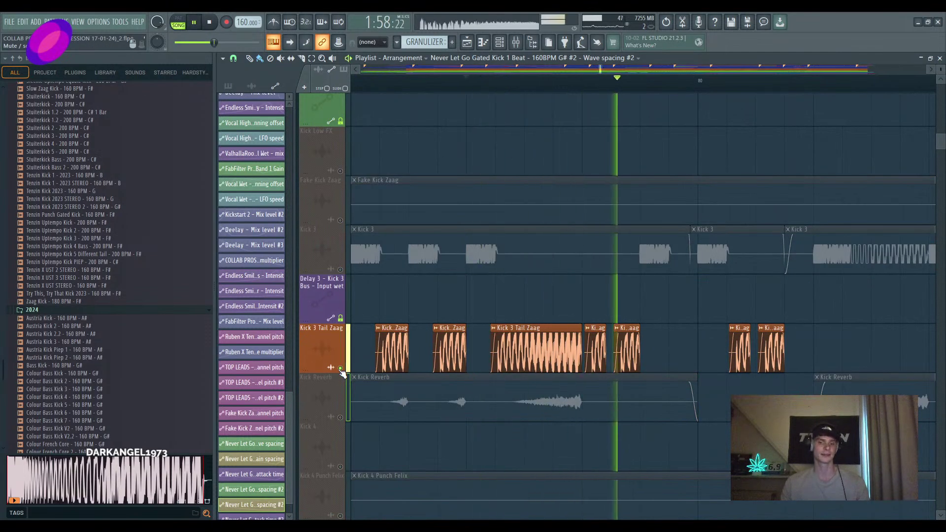
key("space")
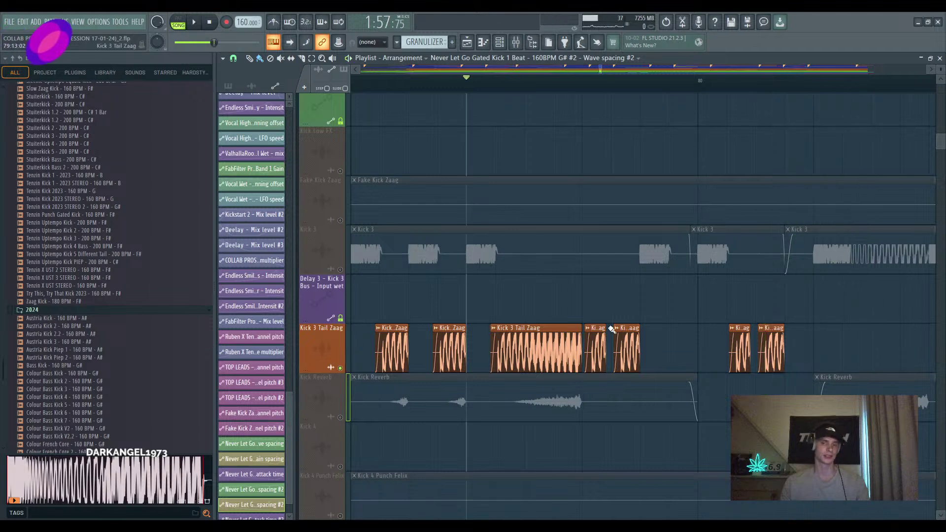
scroll(611, 329, "up", 2)
scroll(585, 345, "down", 3)
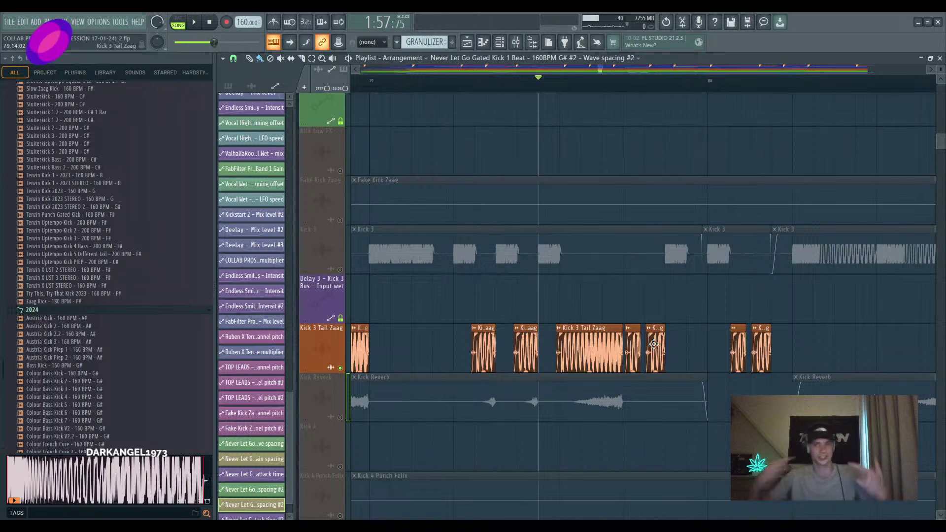
Solo Kick 3 and play its continuous kick section from just after bar 80
left_click(340, 269, "ctrl")
scroll(605, 246, "down", 3)
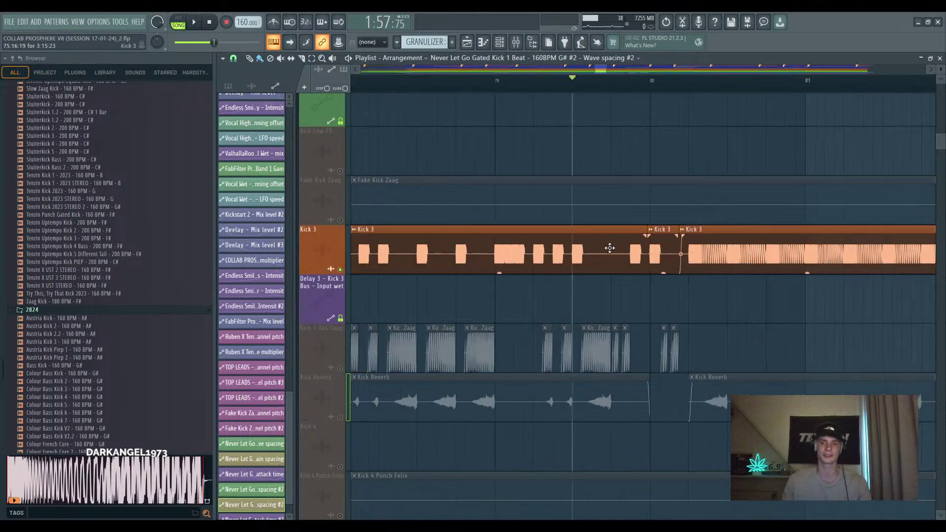
key("space")
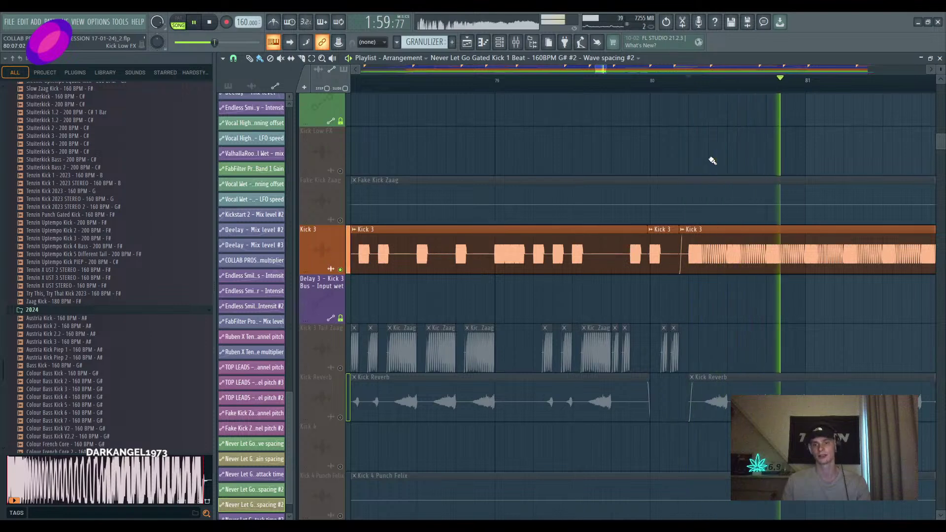
key("space")
Examine the soloed Kick 3 waveform just after bar 80 up close, and re-enable all the other tracks
scroll(749, 331, "up", 4)
left_click_drag(694, 317, 659, 314)
scroll(659, 314, "up", 4)
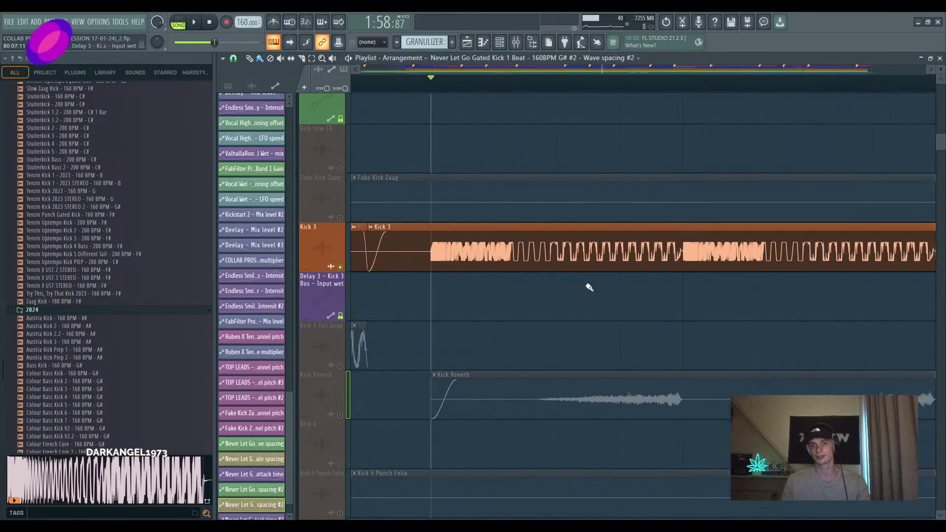
scroll(572, 276, "down", 5)
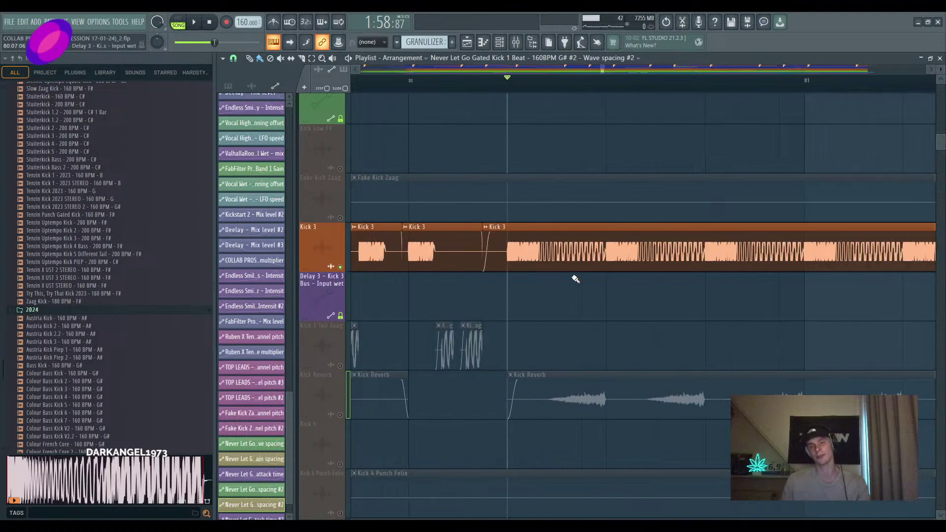
scroll(571, 276, "up", 6)
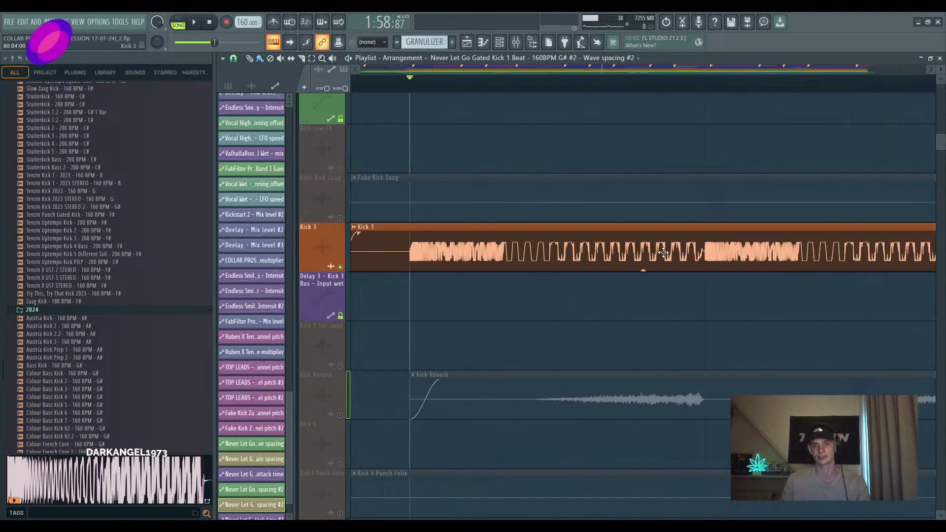
scroll(521, 254, "down", 2)
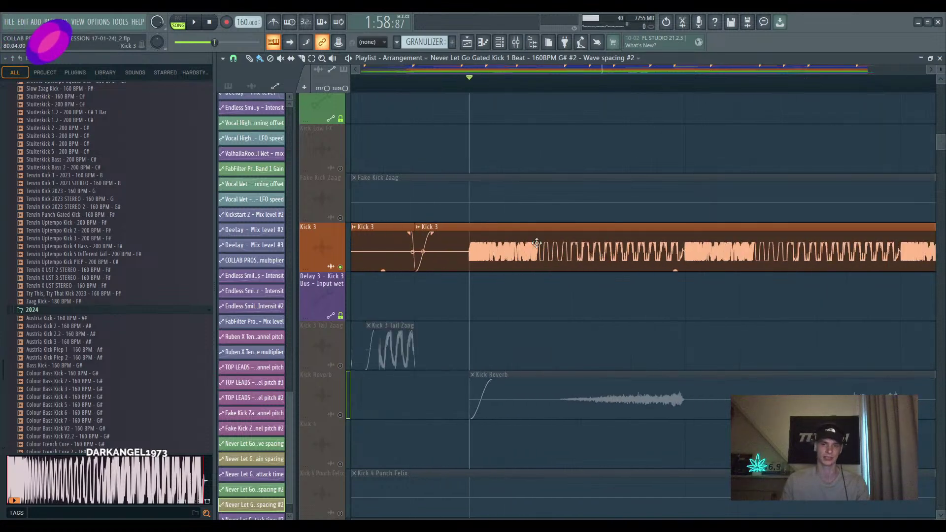
scroll(557, 242, "down", 5)
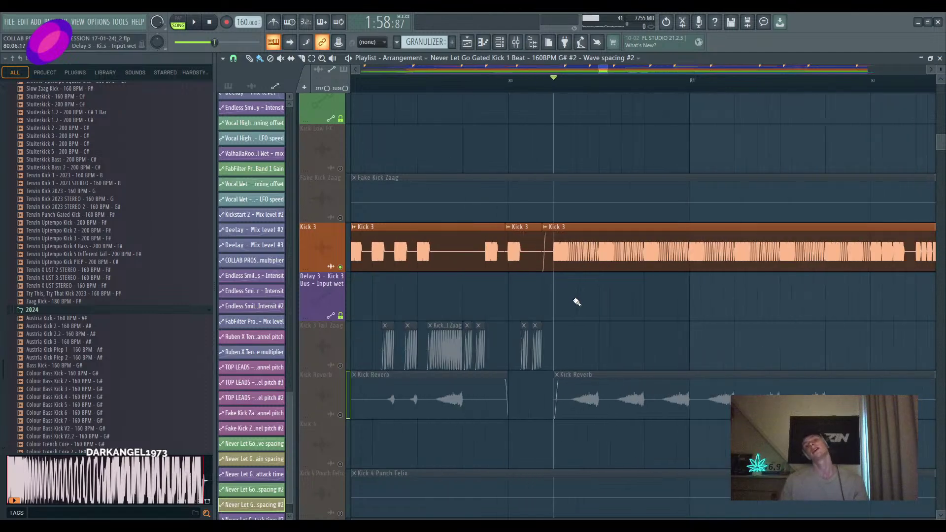
left_click(340, 347)
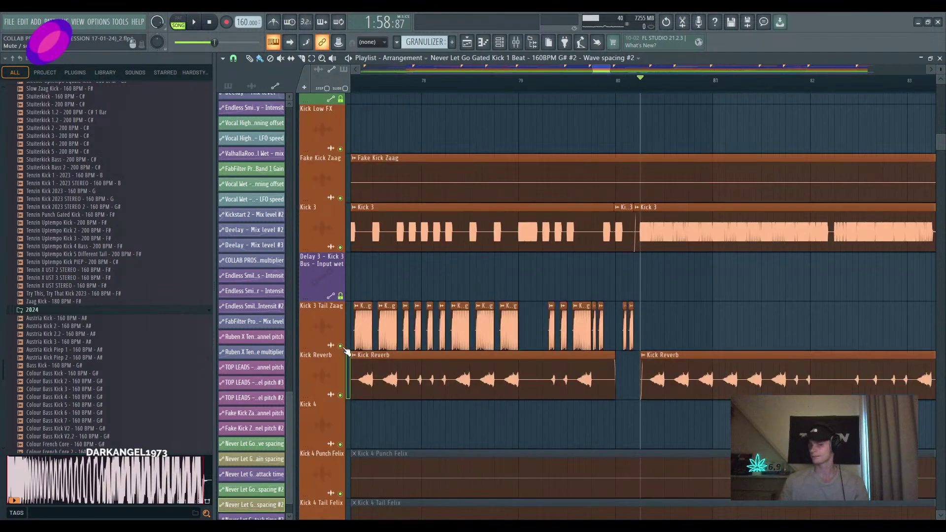
Play the Kick 3 and Kick 3 Tail Zaag transition around bar 80 with all tracks enabled
scroll(522, 233, "down", 4)
scroll(556, 296, "up", 3)
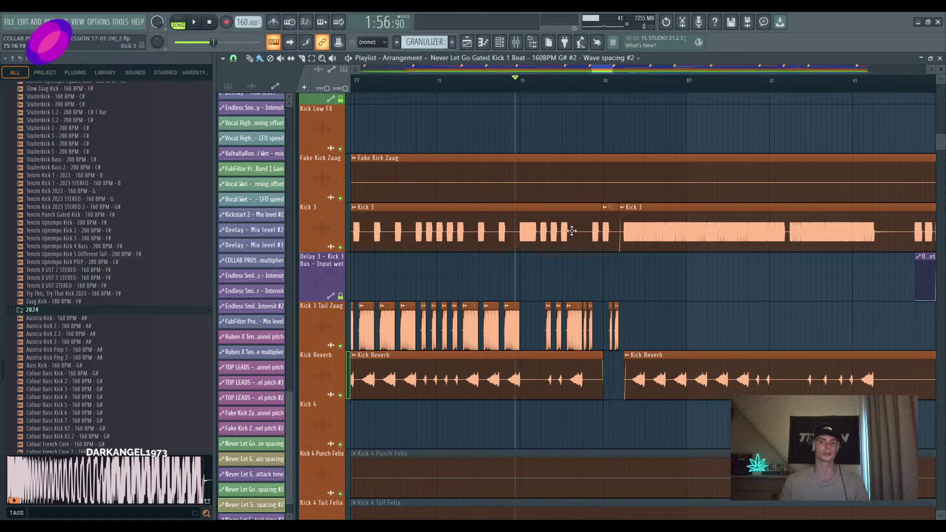
scroll(590, 360, "up", 1)
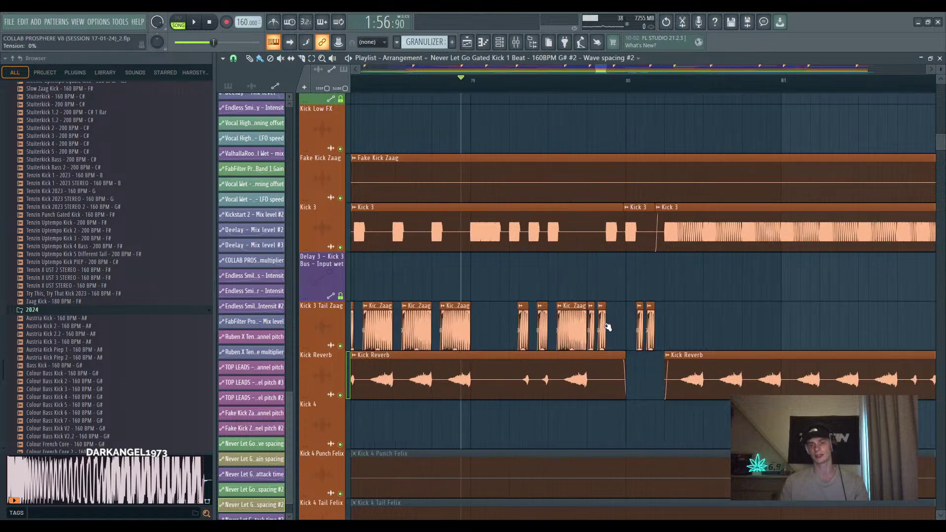
left_click_drag(677, 318, 647, 305)
key("space")
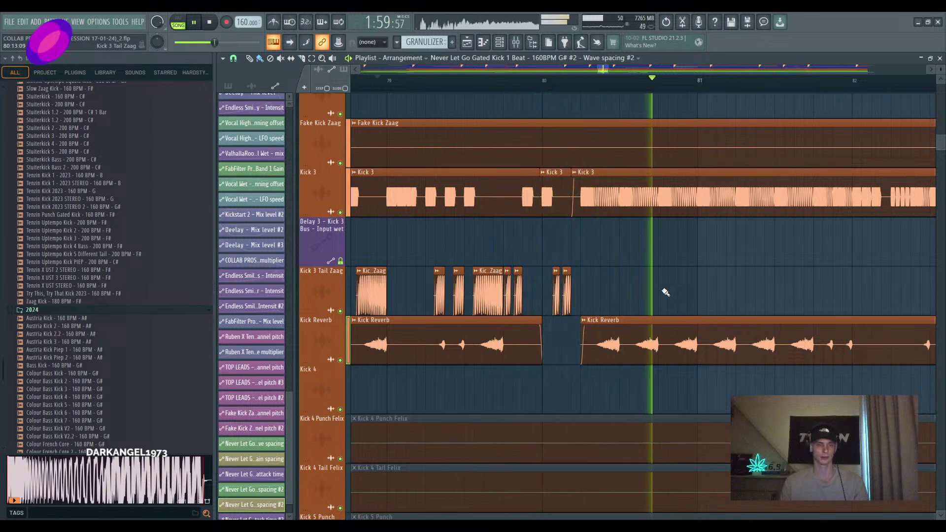
key("space")
Try replacing the two short Kick 3 Tail Zaag clips just after bar 80 with one lengthened clip, and play the result
scroll(662, 294, "down", 4)
scroll(626, 219, "up", 4)
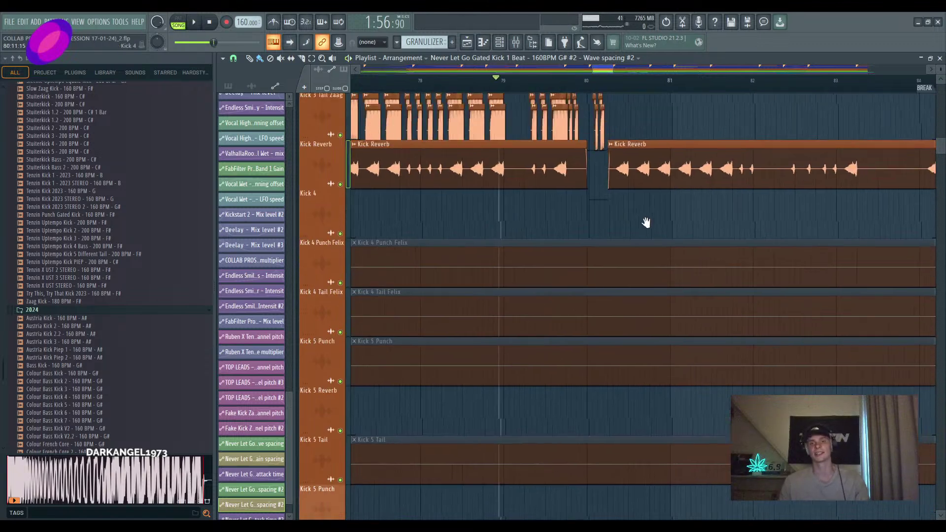
scroll(626, 220, "up", 1)
scroll(624, 246, "up", 3)
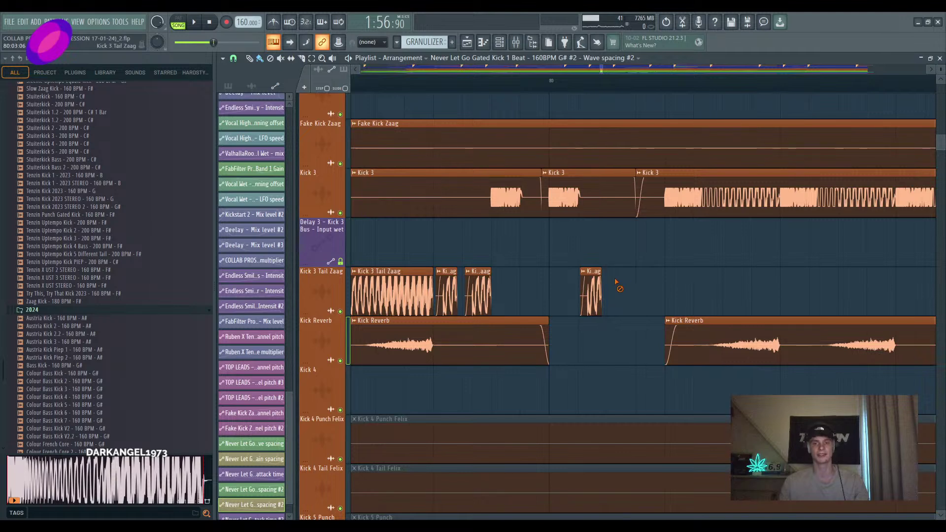
right_click(618, 290)
left_click_drag(597, 274, 634, 272)
key("space")
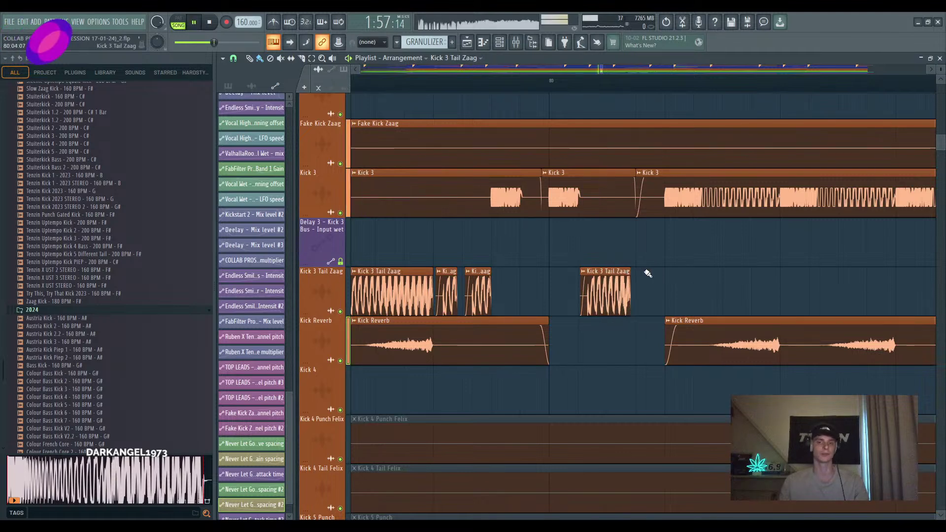
scroll(648, 272, "down", 2)
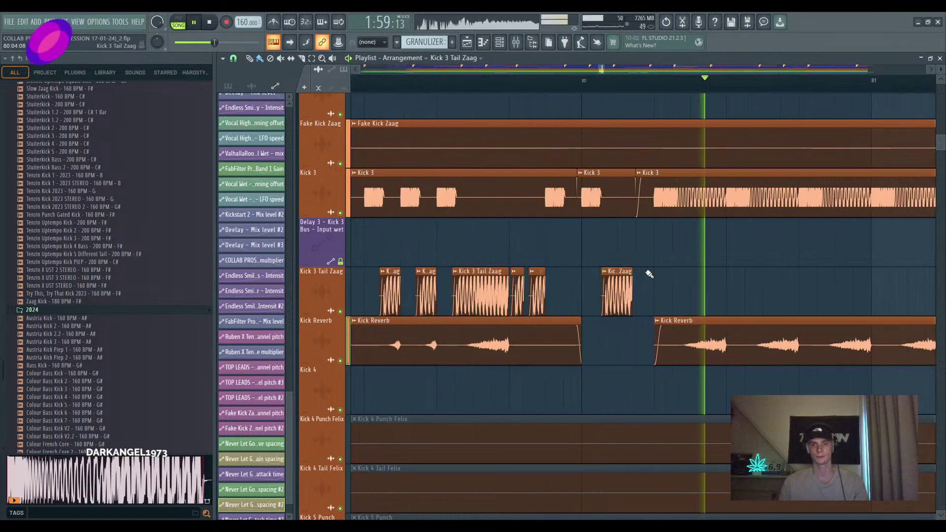
key("space")
Undo the Kick 3 Tail Zaag clip deletion and lengthening, and replay the original two-clip pattern after bar 80
key("ctrl+alt+z")
key("ctrl+alt+z")
key("ctrl+alt+z")
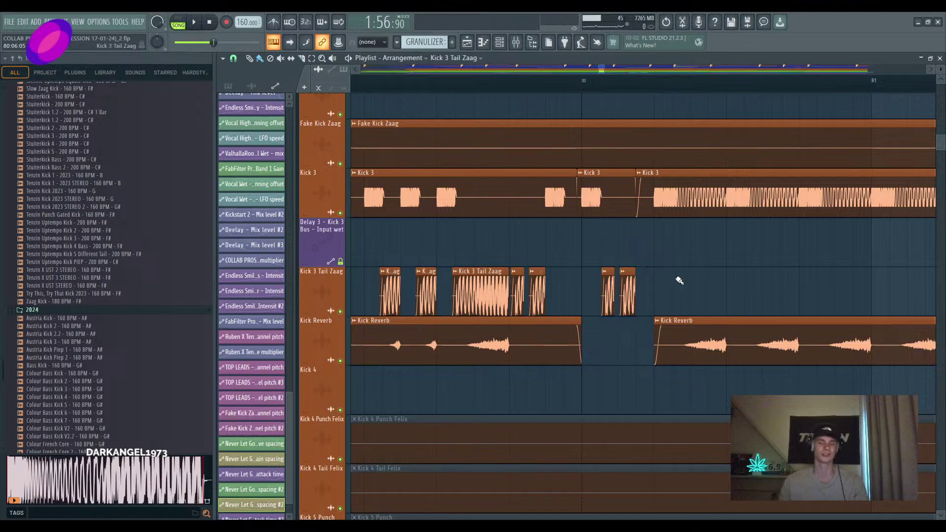
key("space")
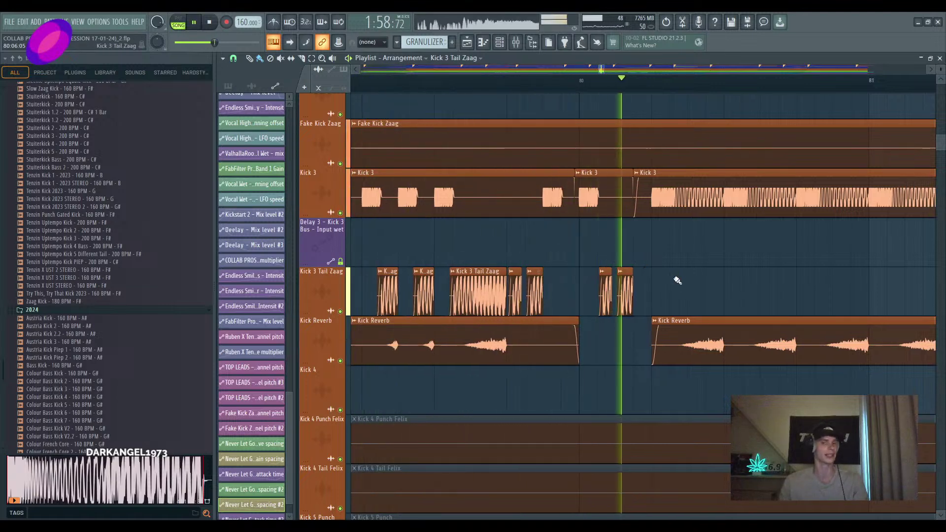
Look through the Drop 2 kick tracks and on down the arrangement to the screech and FX tracks
scroll(679, 281, "down", 3)
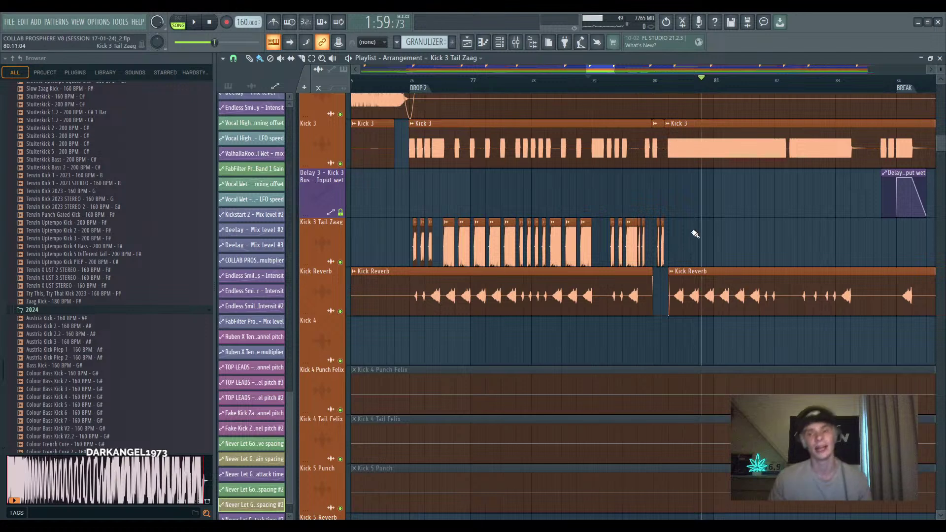
scroll(659, 229, "right", 2)
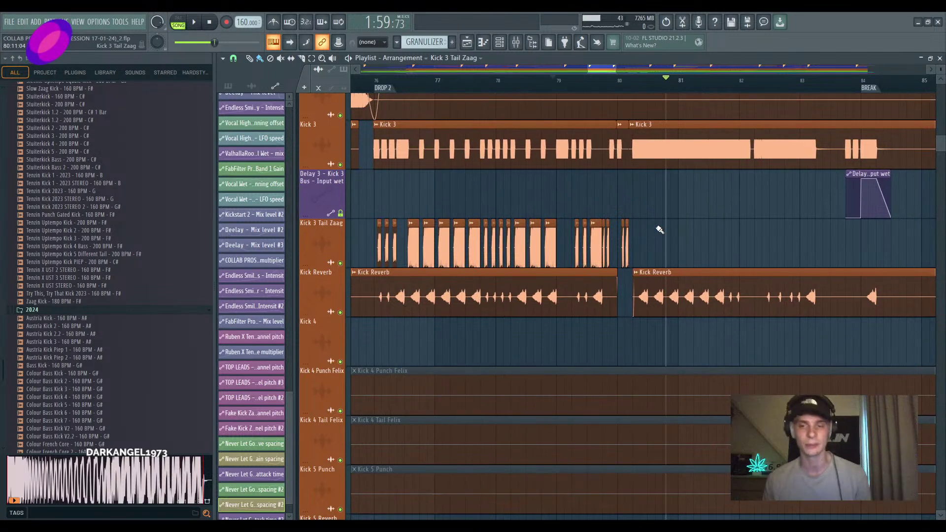
scroll(684, 252, "down", 4)
scroll(575, 253, "up", 6)
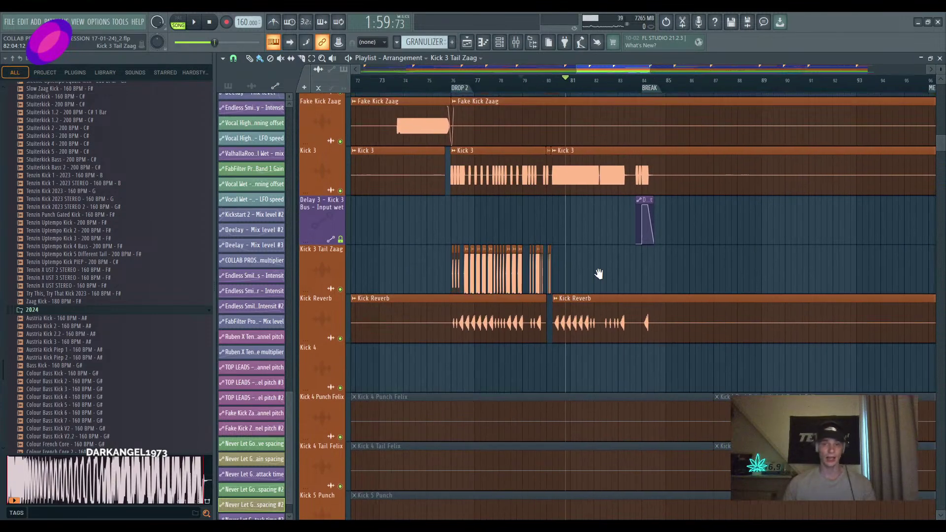
scroll(585, 293, "down", 6)
scroll(593, 314, "down", 10)
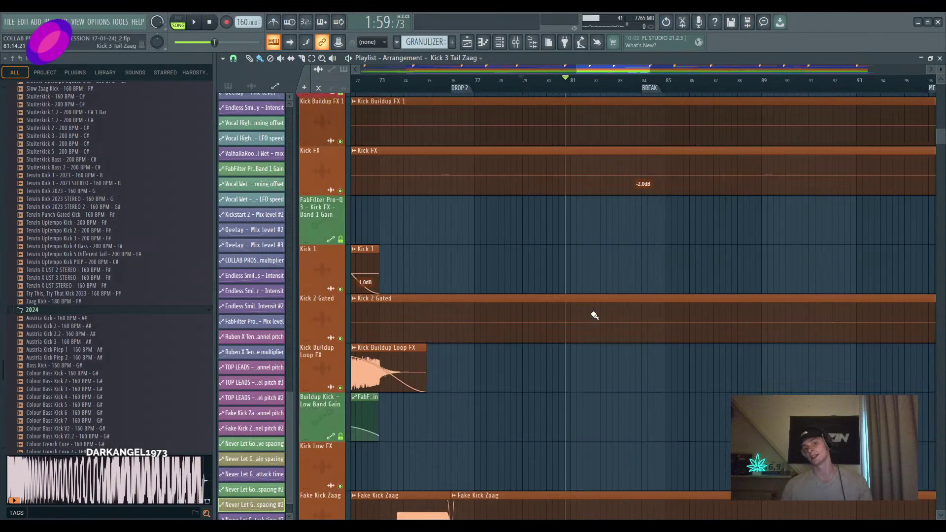
scroll(593, 314, "up", 6)
scroll(594, 315, "down", 15)
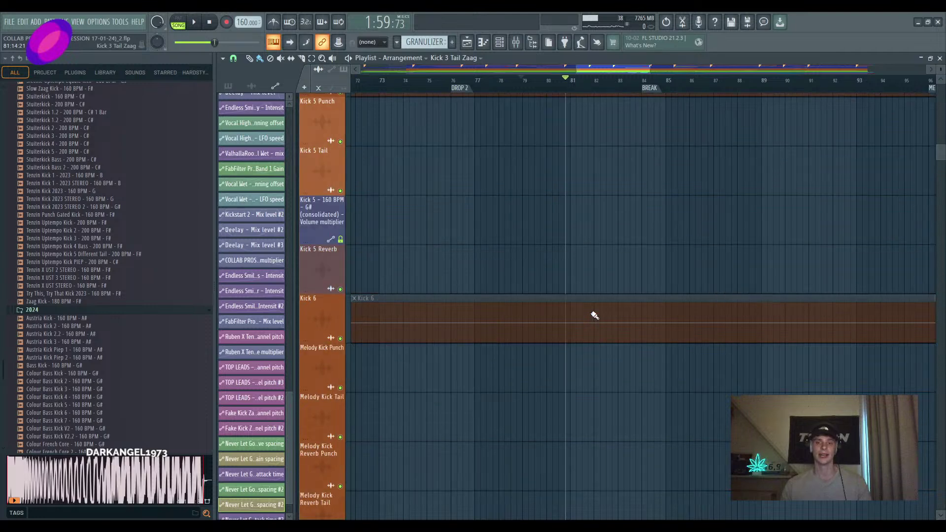
scroll(589, 313, "down", 7)
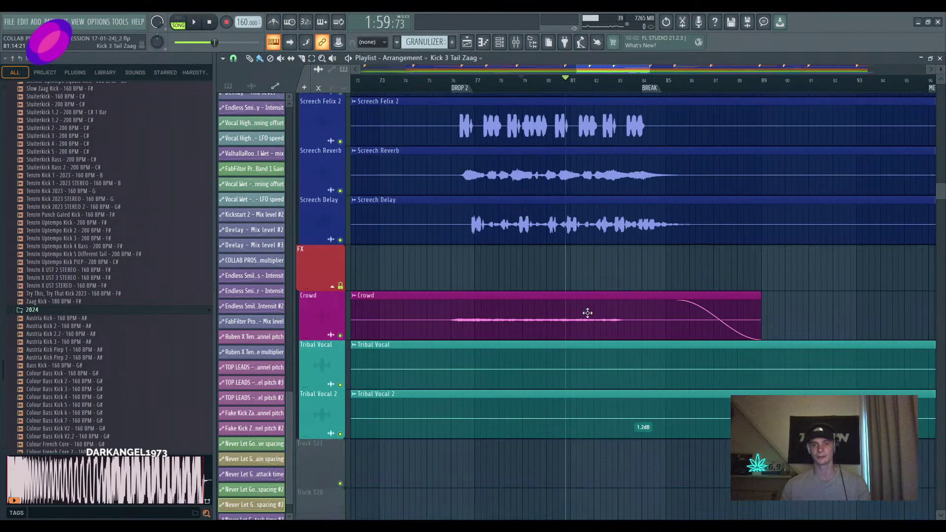
Examine the Screech Felix, Screech Reverb, Screech Delay and Crowd tracks across Drop 2, along with the neighbouring vocal tracks
scroll(542, 276, "up", 2, "ctrl")
scroll(541, 323, "up", 1)
scroll(526, 323, "down", 1, "ctrl")
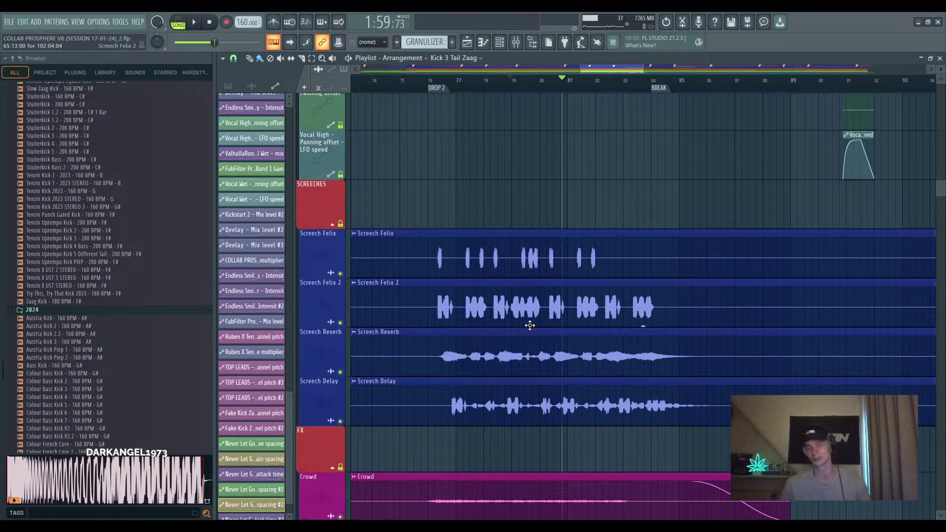
scroll(603, 318, "down", 4)
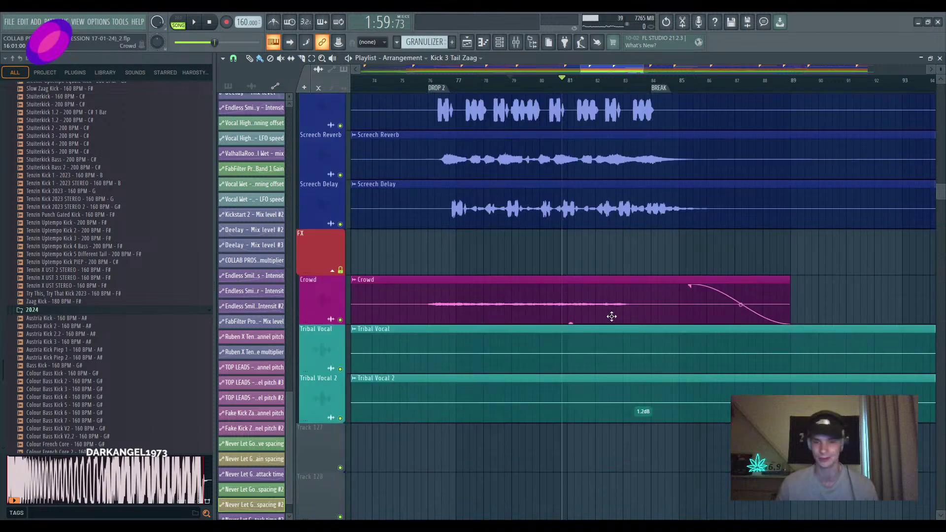
scroll(649, 323, "up", 10)
scroll(657, 351, "down", 12)
scroll(611, 285, "down", 2)
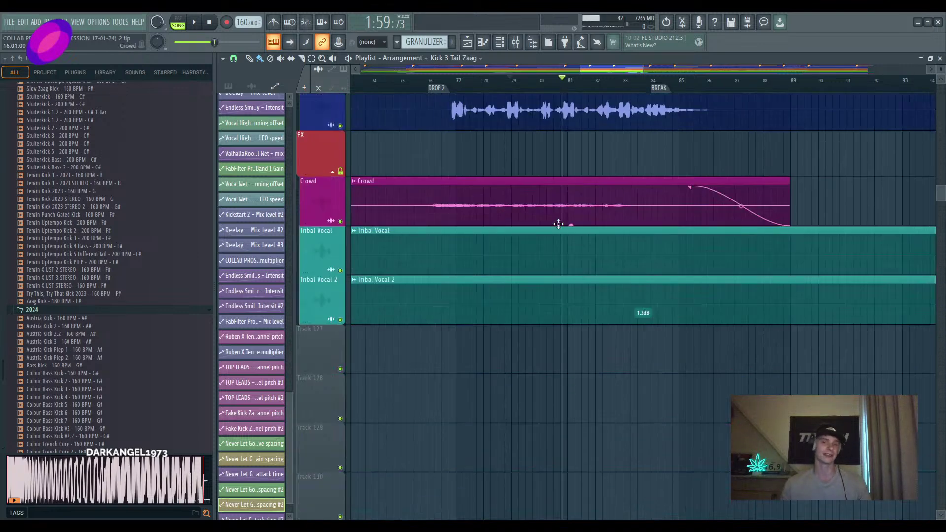
scroll(651, 276, "up", 8)
scroll(664, 289, "up", 2)
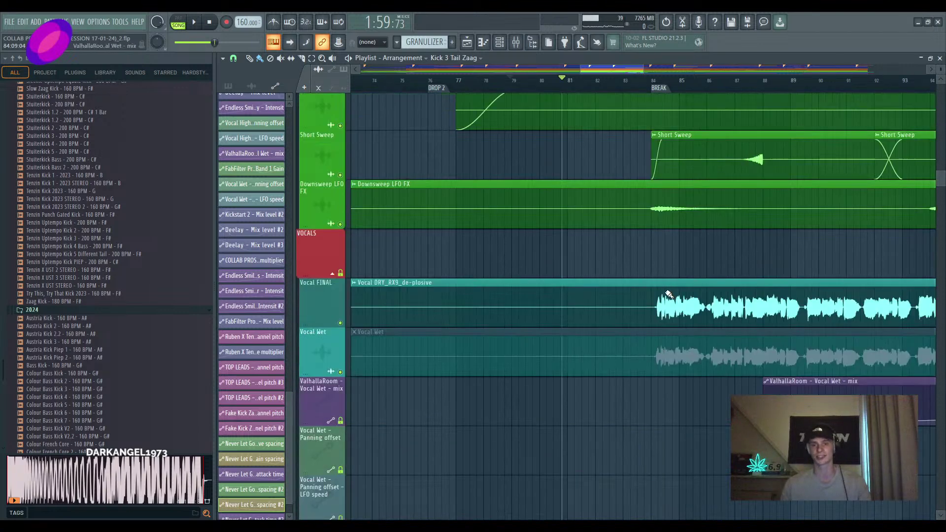
Examine the Hat and Crash tracks in the drums group across Drop 2
scroll(667, 291, "up", 7)
scroll(667, 293, "down", 8)
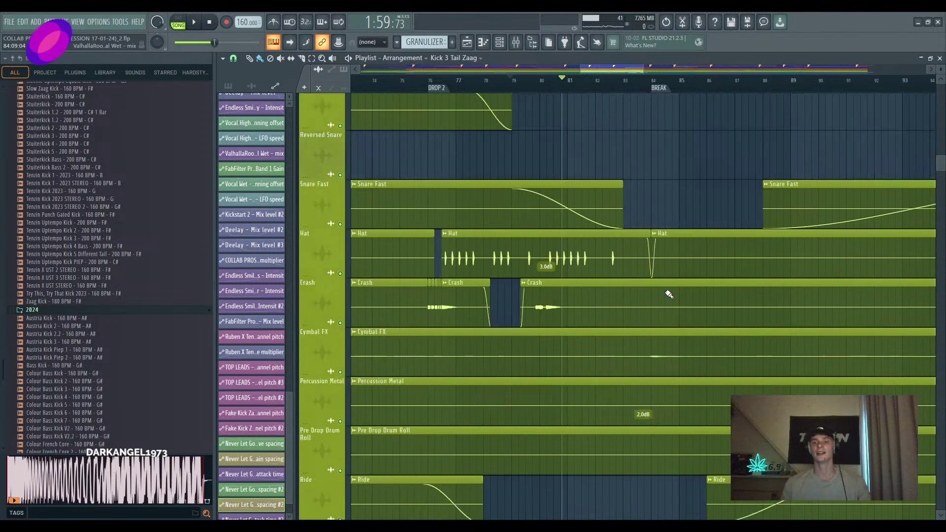
scroll(667, 293, "up", 3)
scroll(512, 402, "down", 2)
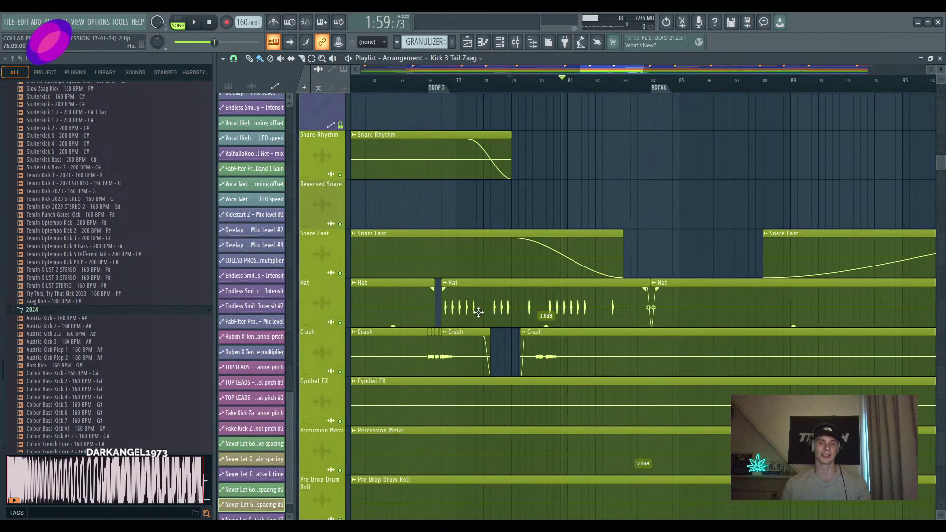
scroll(482, 294, "left", 4)
scroll(601, 335, "right", 2)
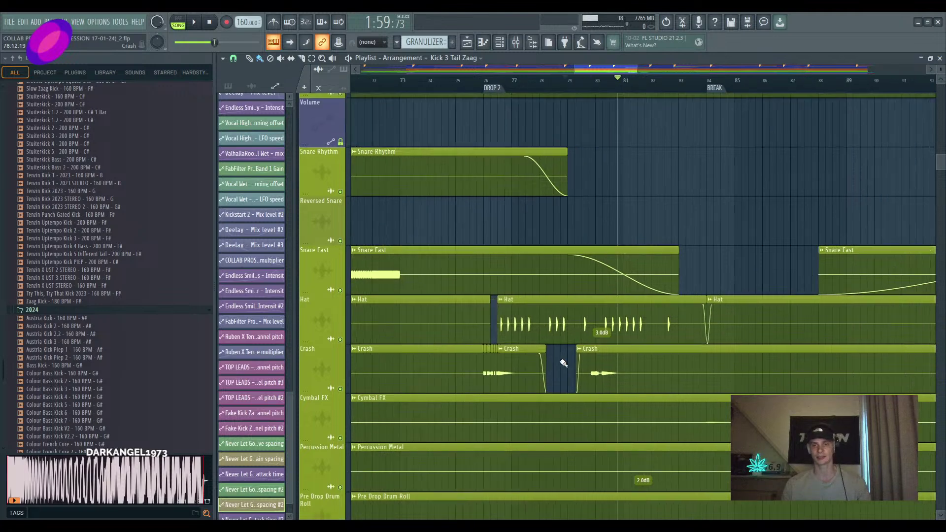
scroll(567, 369, "up", 1)
scroll(645, 377, "up", 3)
scroll(502, 340, "down", 5)
scroll(500, 340, "up", 3)
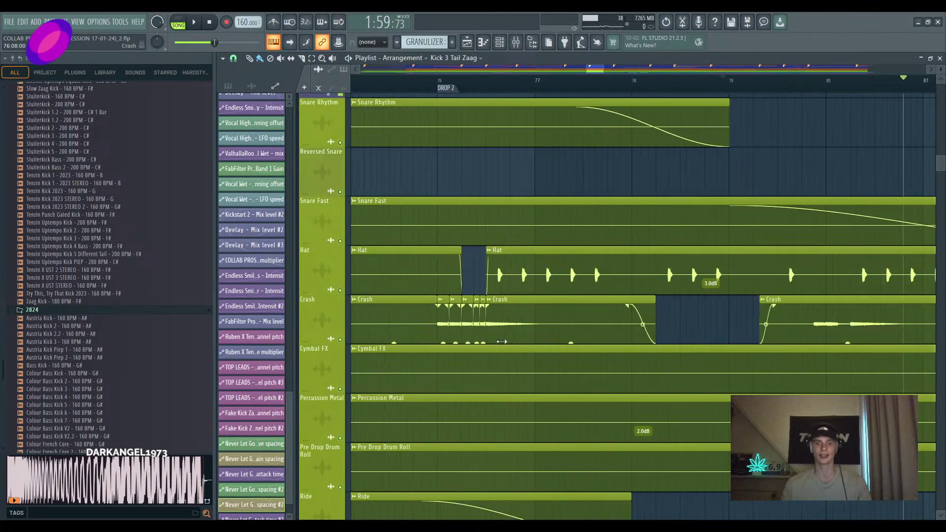
Place the playback position at the start of Drop 2 and inspect the Hat gap above the repeated Crash clips
left_click_drag(498, 340, 548, 352)
scroll(548, 352, "up", 3)
left_click(458, 86)
scroll(488, 327, "up", 2)
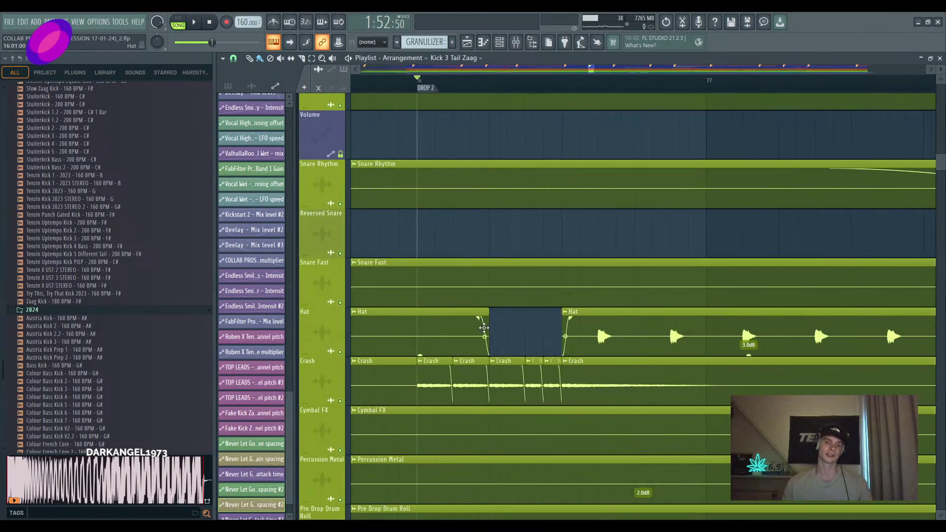
scroll(488, 327, "down", 4)
scroll(546, 395, "down", 2)
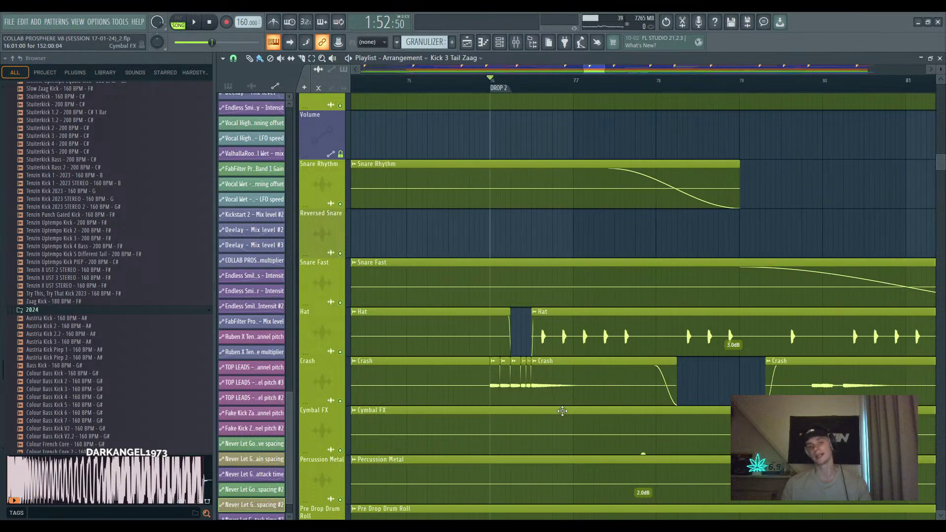
scroll(478, 326, "down", 3)
left_click_drag(562, 410, 521, 364)
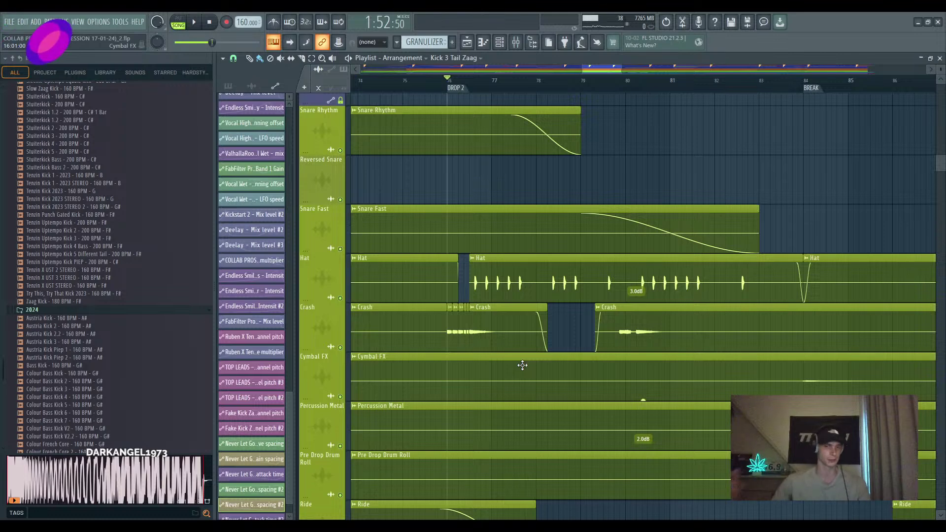
Inspect the chopped Crash clips at the start of Drop 2 up close, and select the Crash sample
scroll(467, 371, "up", 6)
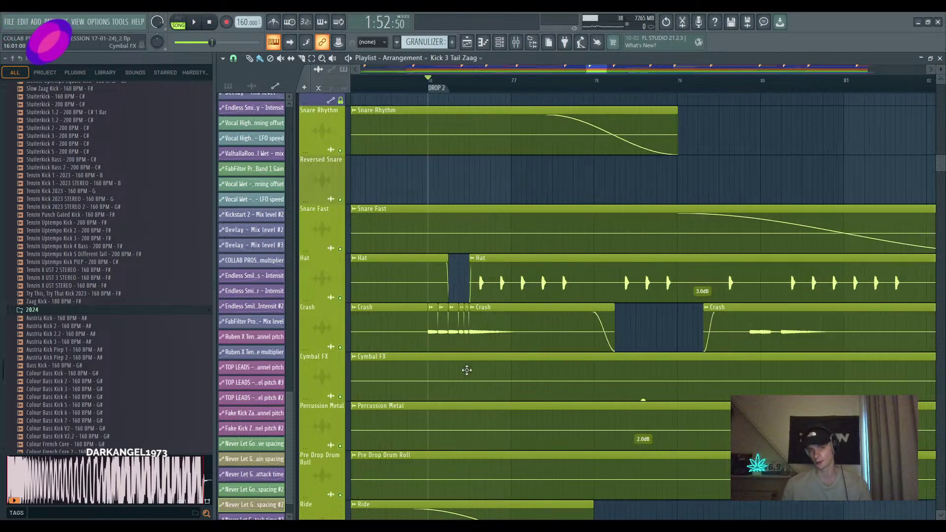
scroll(513, 398, "up", 1)
scroll(463, 391, "up", 2)
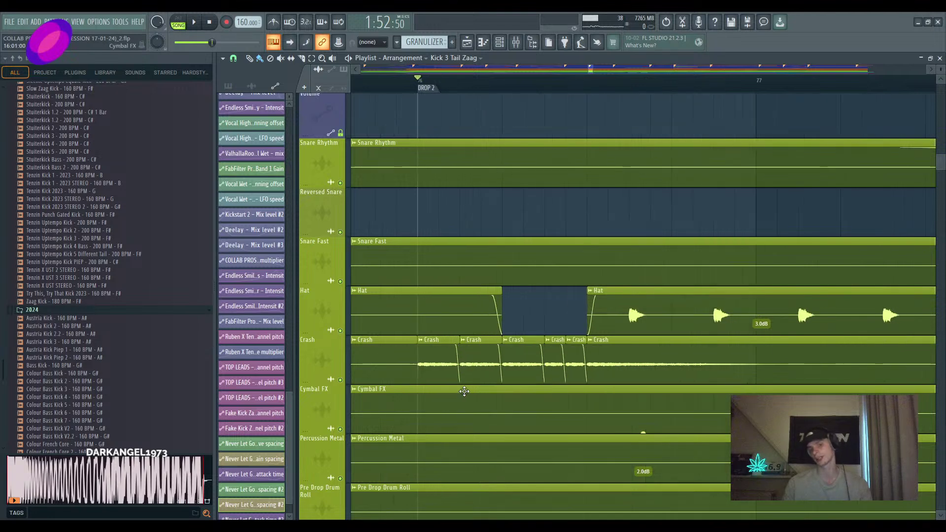
left_click_drag(491, 388, 451, 415)
scroll(447, 414, "down", 3)
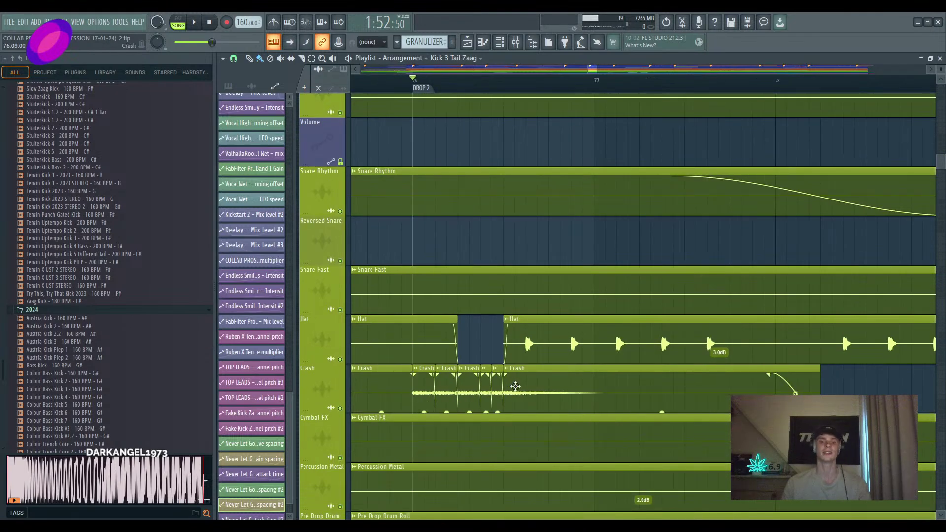
left_click_drag(515, 386, 540, 392)
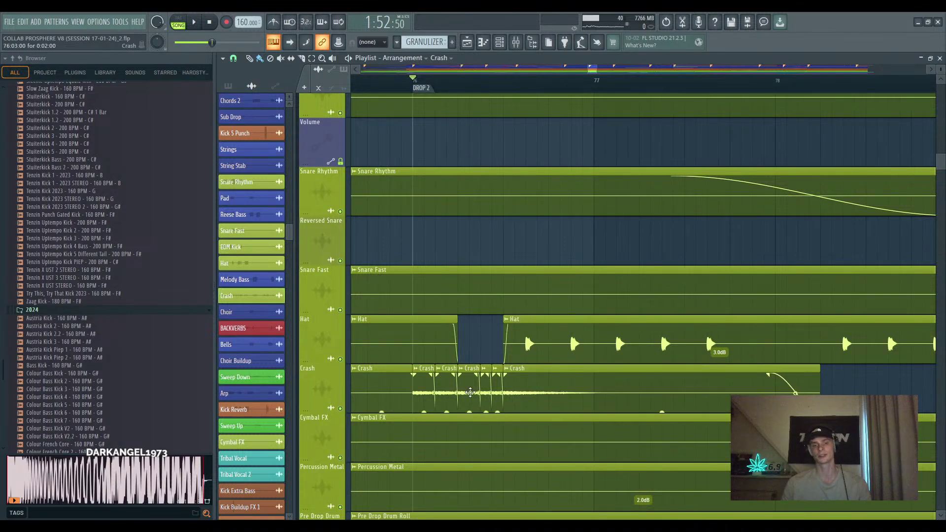
Solo the Crash track, play its repeated hits from the start of Drop 2, and re-enable all the other tracks
scroll(488, 399, "down", 3)
scroll(353, 413, "down", 1)
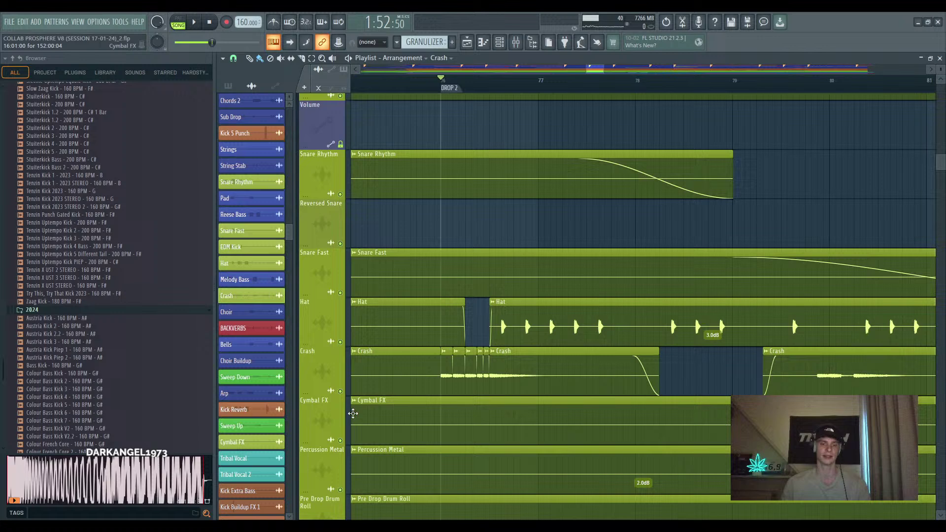
left_click(340, 391, "ctrl")
key("space")
key("space")
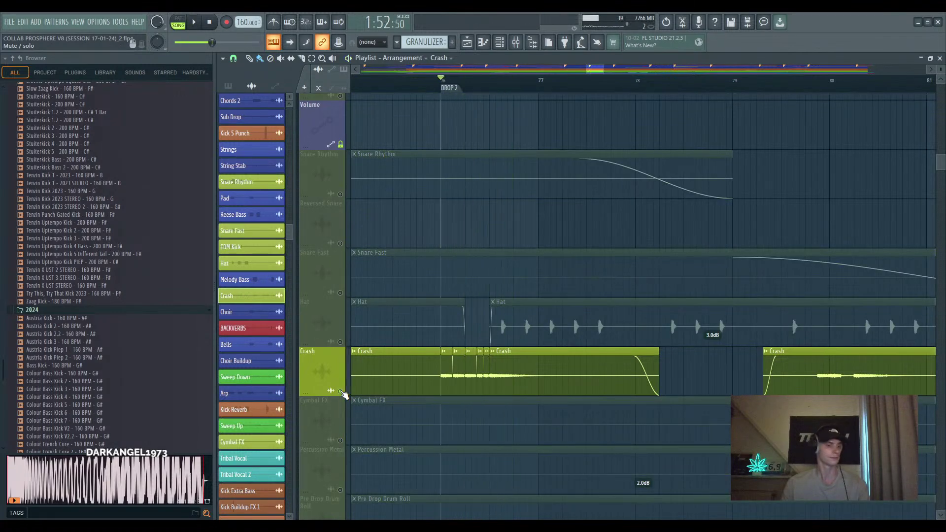
left_click(340, 391, "ctrl")
Place the playback position just before Drop 2 and examine the Kick Extra Bass clip above the drums group
scroll(493, 324, "down", 3)
scroll(493, 323, "up", 2)
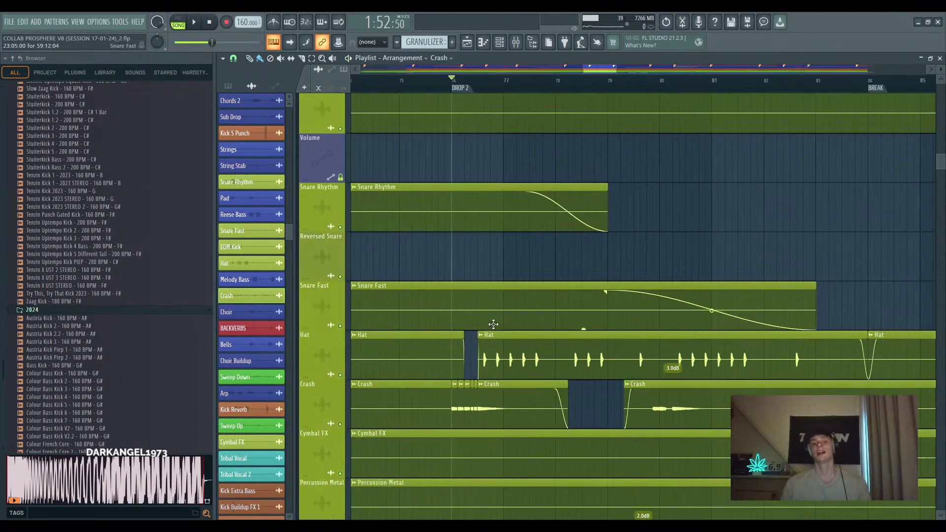
left_click(438, 81)
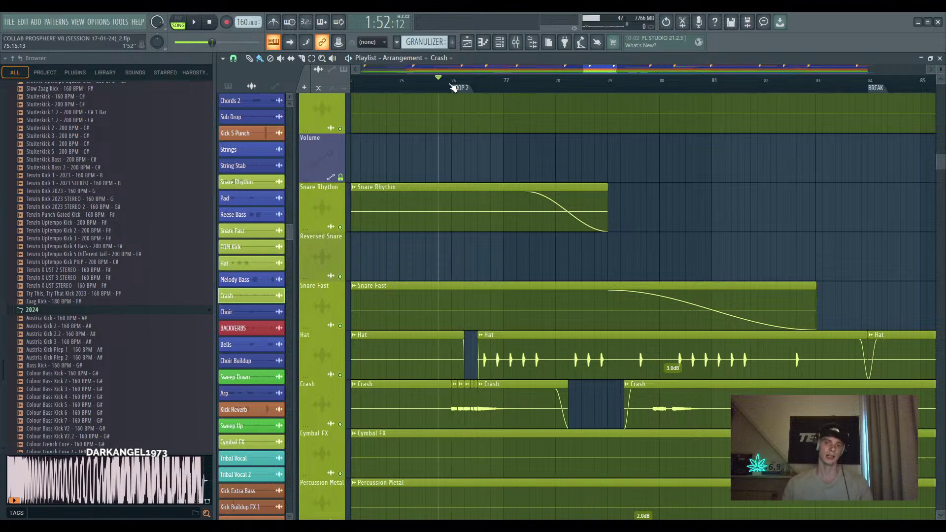
scroll(686, 247, "up", 5)
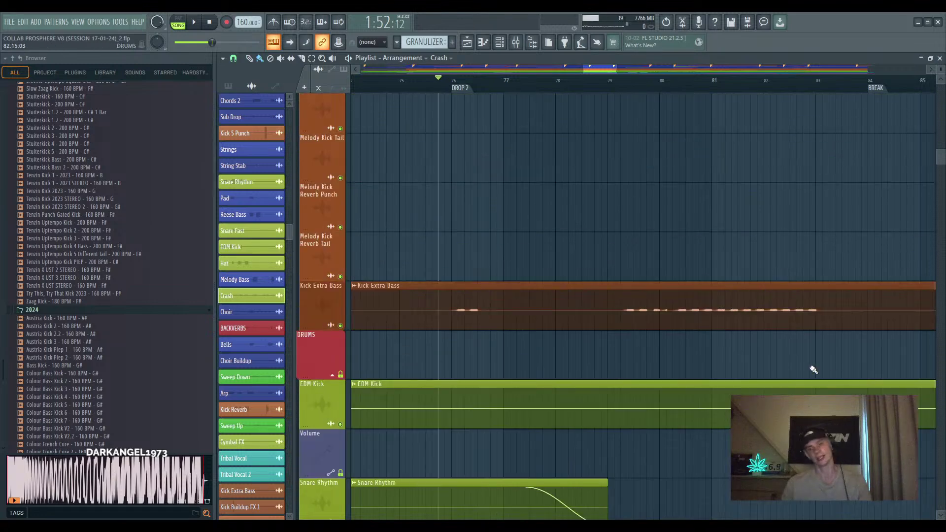
scroll(729, 296, "down", 2)
scroll(636, 320, "up", 4)
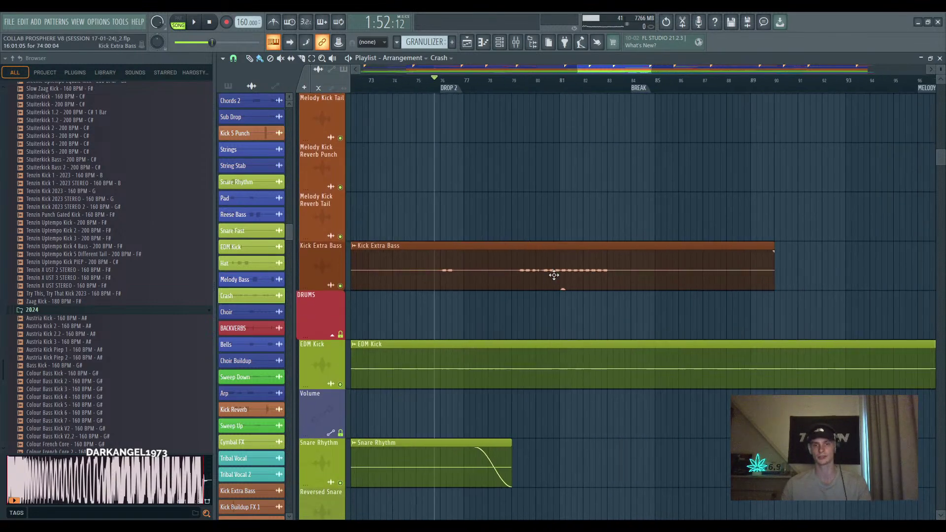
scroll(534, 306, "up", 2)
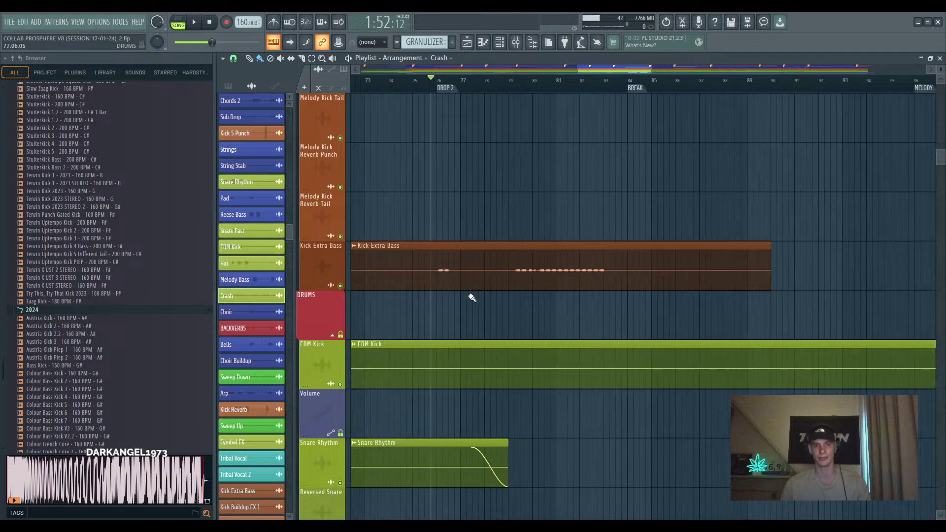
scroll(535, 310, "down", 4)
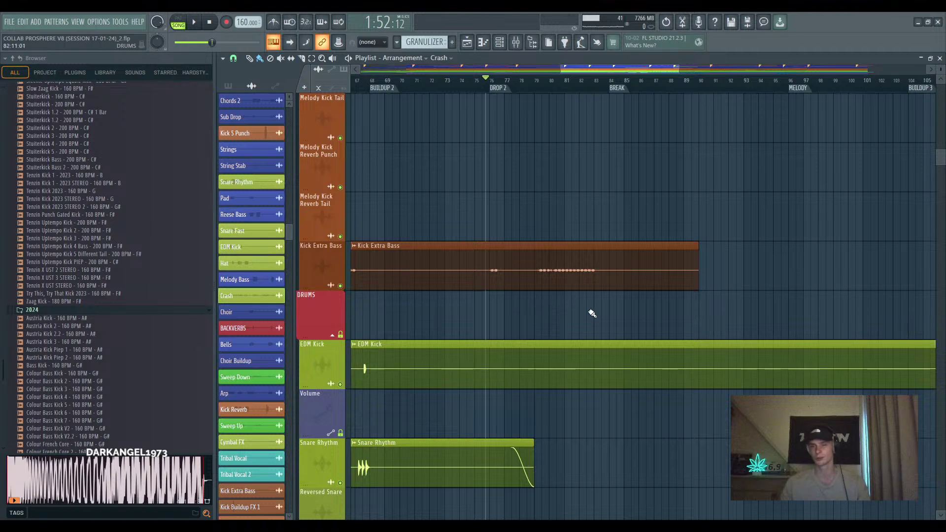
scroll(563, 332, "up", 1)
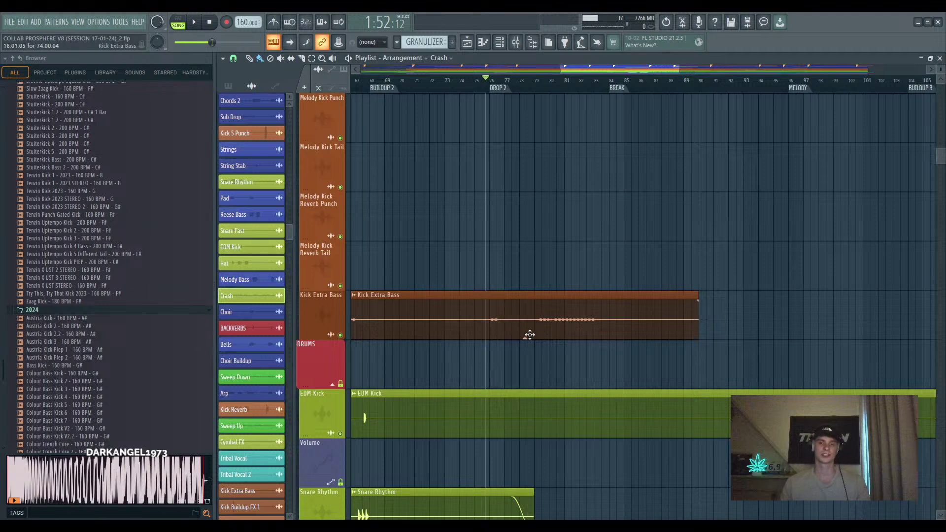
Locate the last Kick 3 hits at the end of Drop 2 and briefly play them into the Break with all tracks enabled
scroll(602, 382, "down", 10)
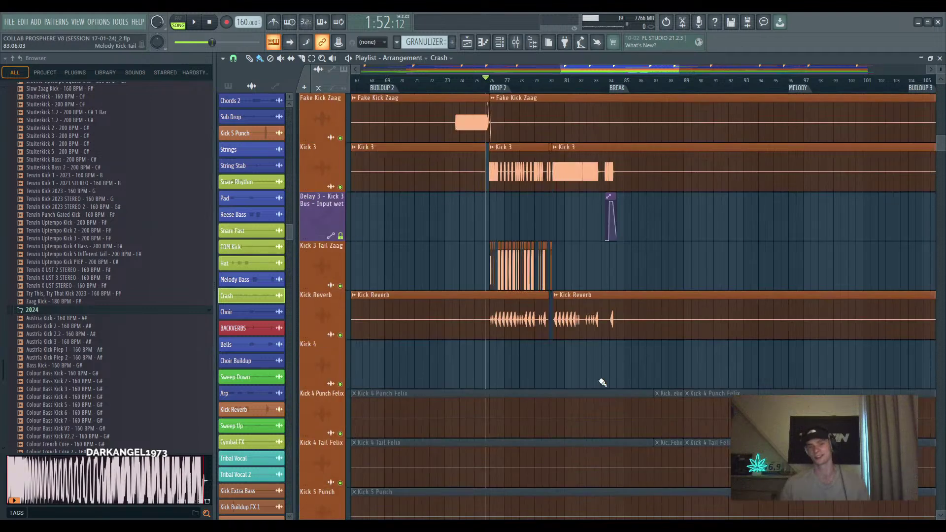
scroll(602, 382, "up", 7)
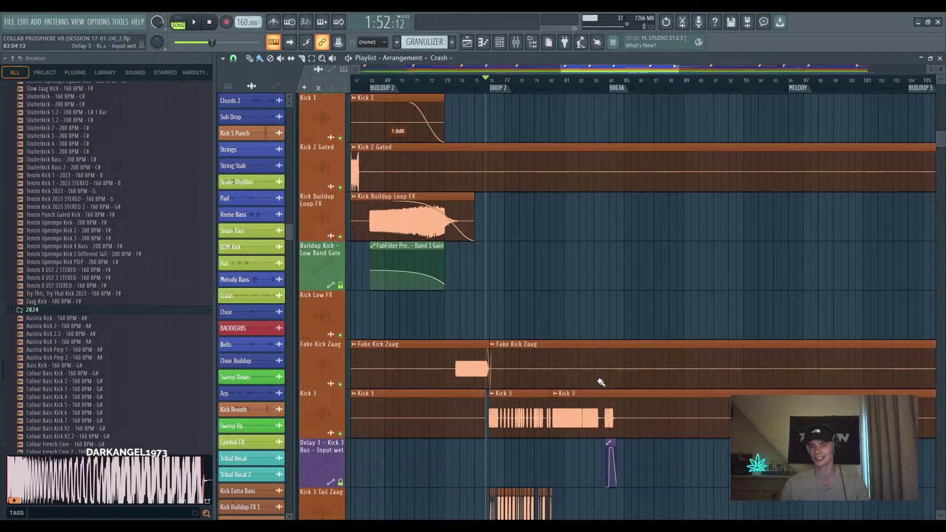
scroll(600, 382, "up", 10)
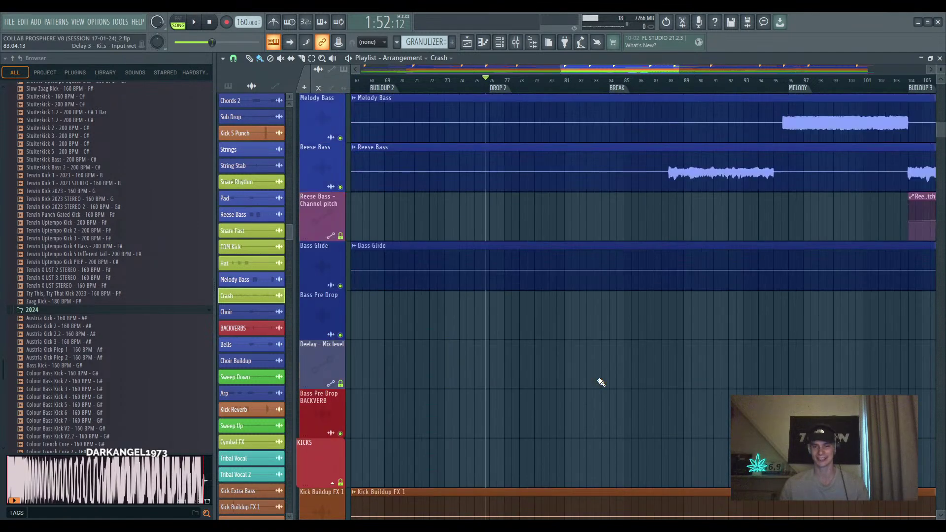
scroll(601, 382, "up", 10)
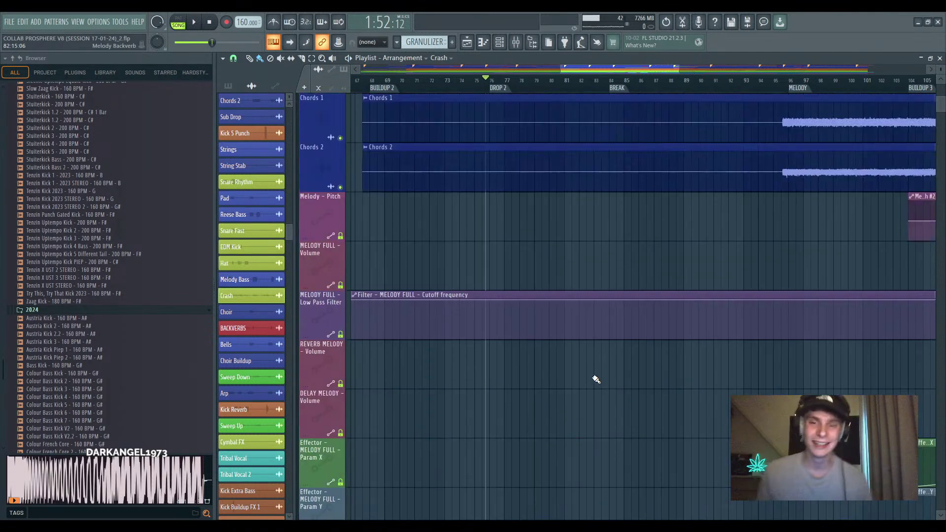
scroll(594, 378, "down", 10)
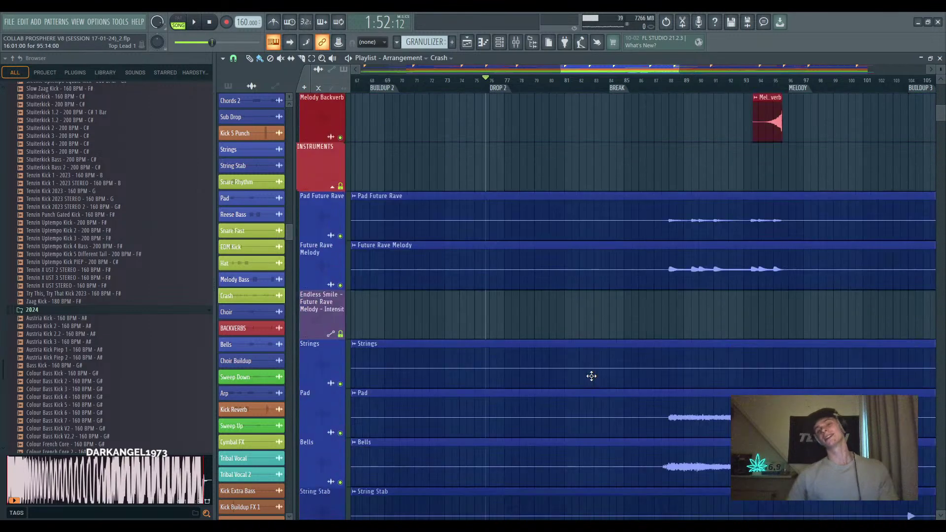
scroll(591, 375, "down", 10)
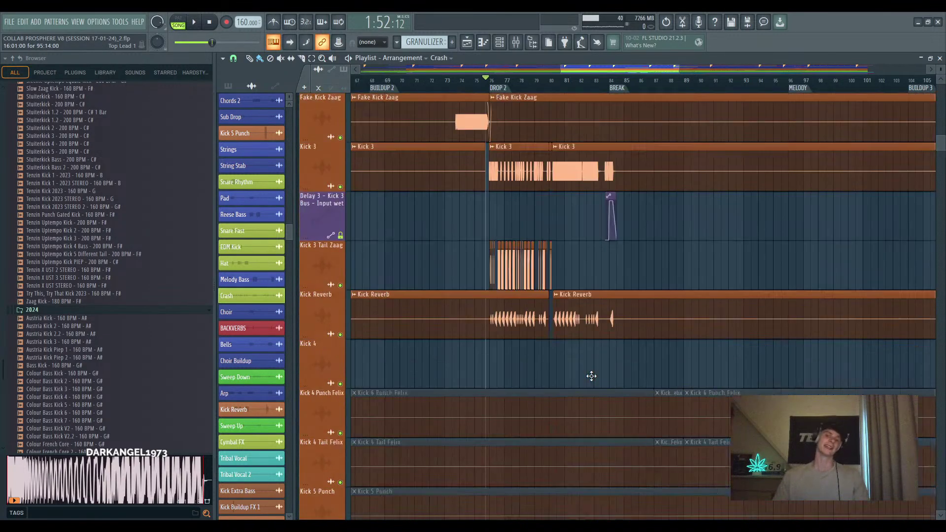
scroll(603, 293, "up", 3)
left_click(624, 84)
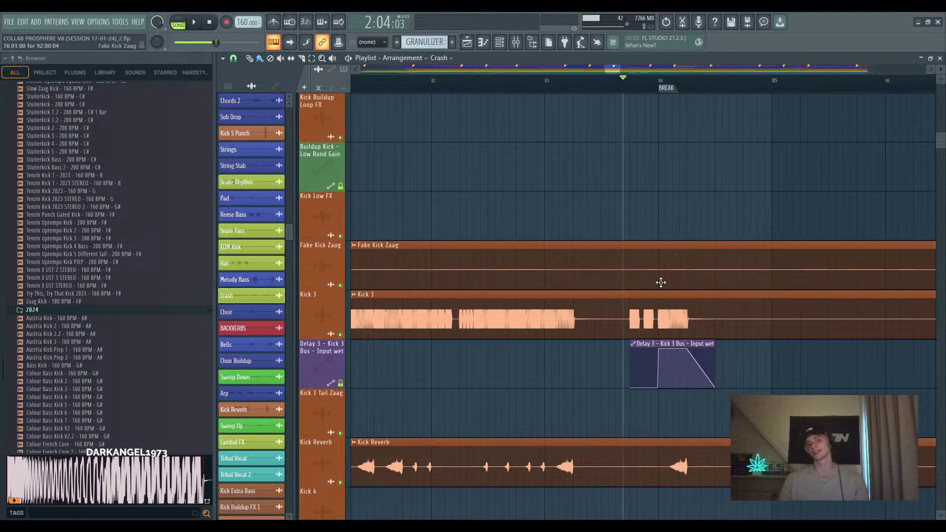
key("space")
key("space")
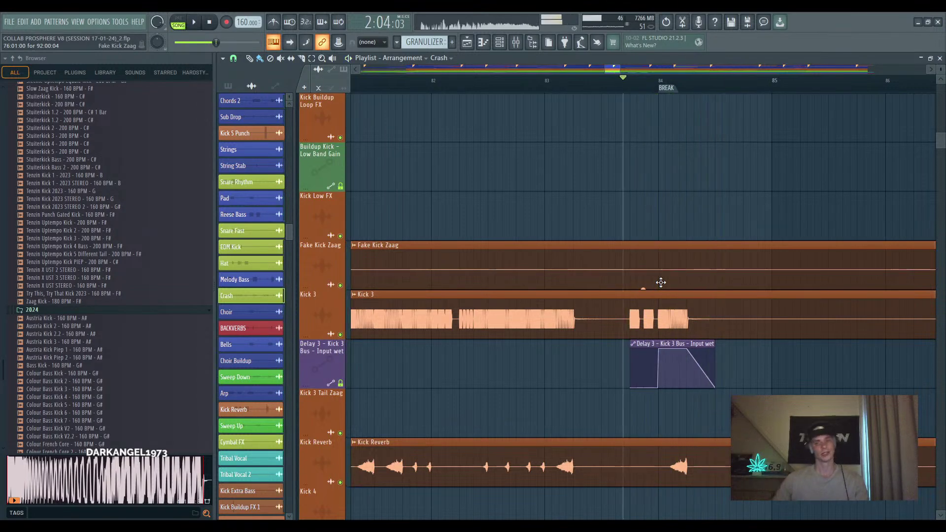
Solo Kick 3 with its delay automation and play its last hit from the Break marker
scroll(661, 282, "down", 2)
scroll(661, 283, "up", 3)
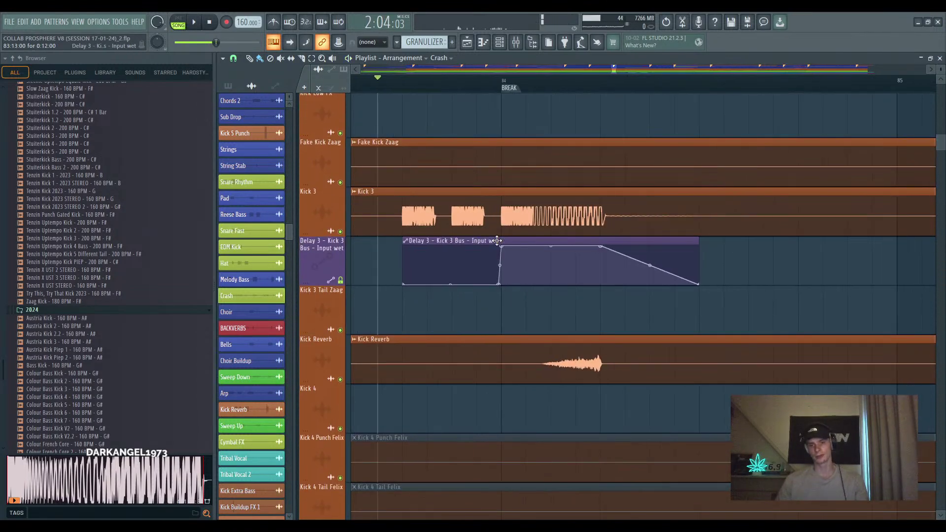
left_click(340, 231, "ctrl")
scroll(512, 65, "down", 2)
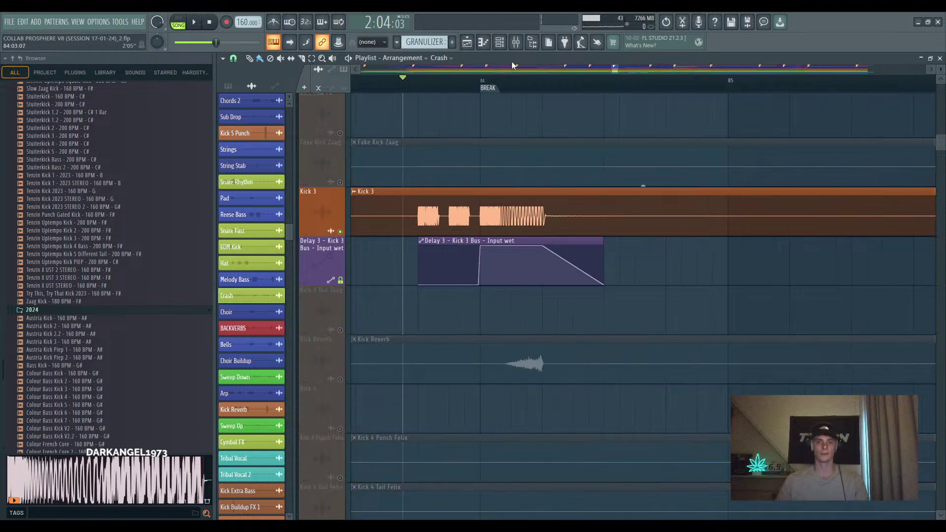
left_click(493, 84)
key("space")
left_click(485, 86)
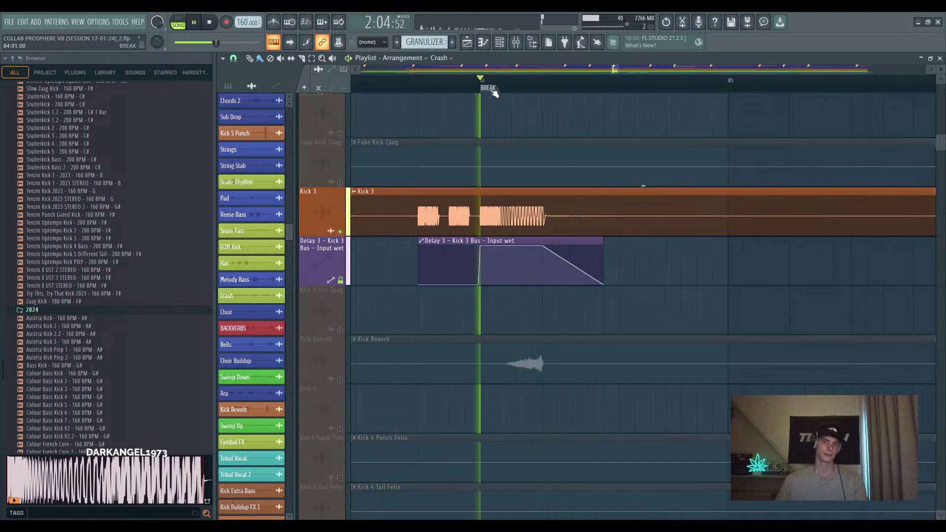
key("space")
Show the mixer, select the Kick 3 Bus, and inspect its effects beside the Delay 3 input wet automation
key("F9")
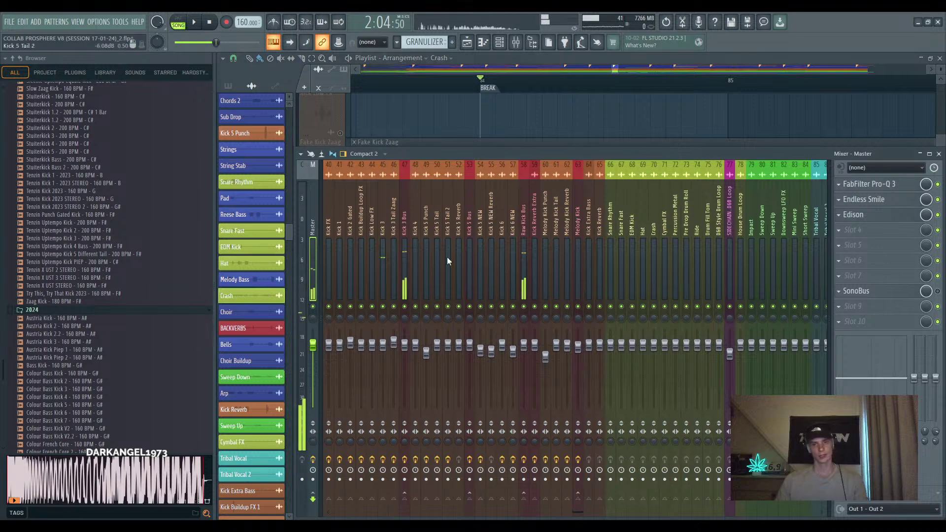
key("F9")
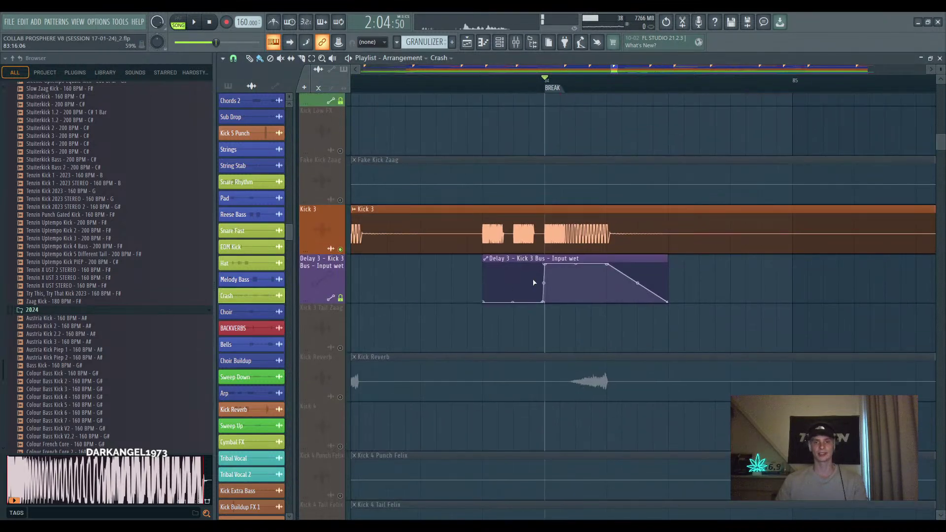
key("F9")
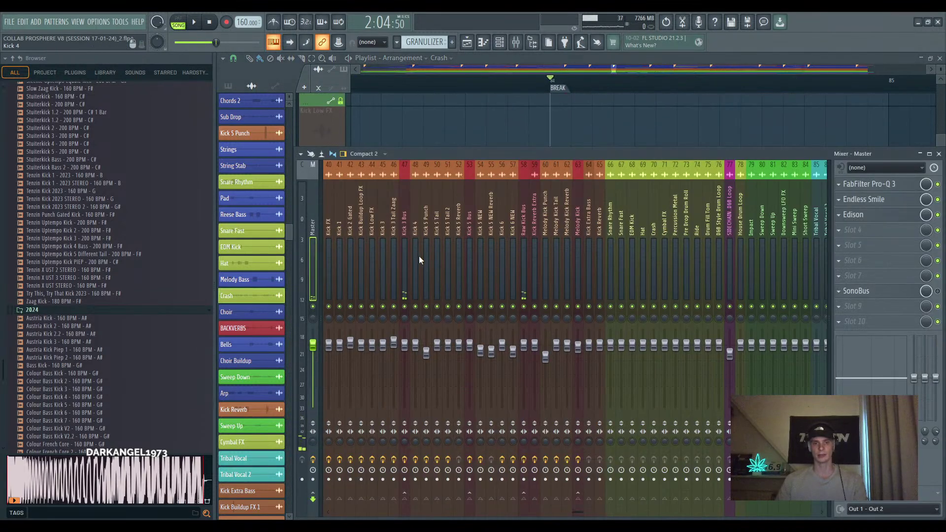
left_click(407, 236)
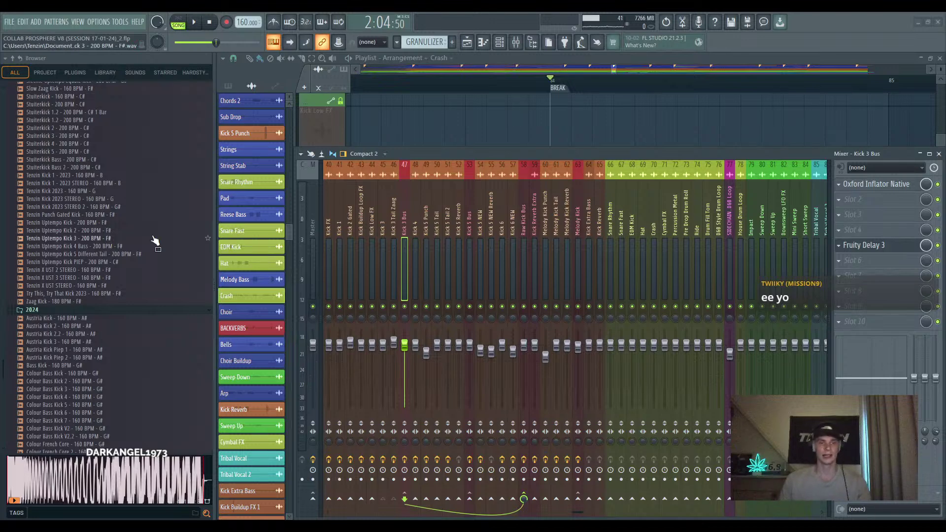
left_click_drag(32, 97, 28, 106)
scroll(473, 110, "down", 3)
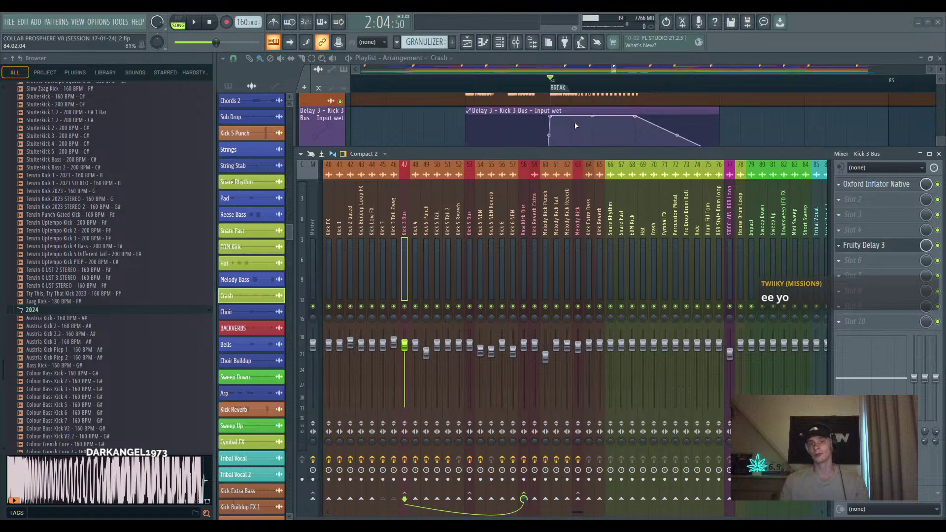
scroll(575, 125, "up", 1)
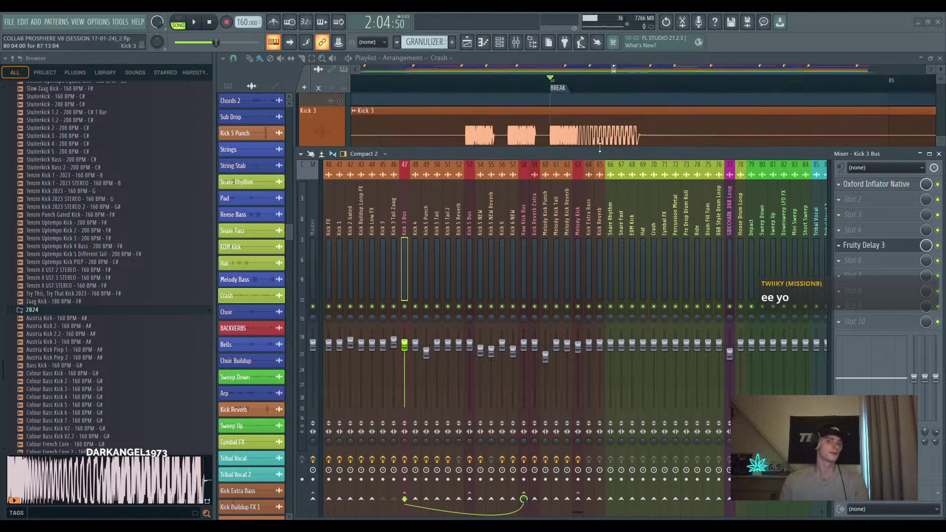
scroll(583, 134, "down", 2)
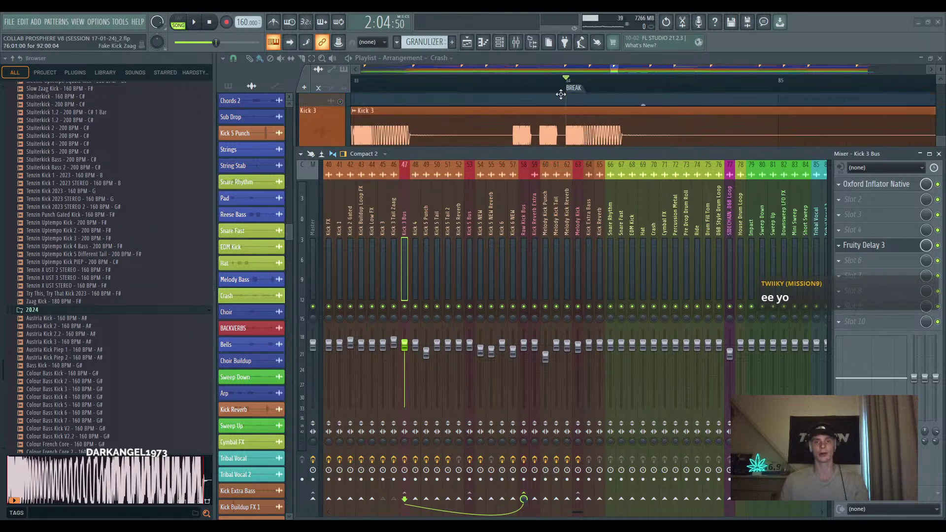
Hide the mixer, play the soloed Kick 3 from bar 83 through its delayed last hit, and re-enable all the other tracks
scroll(560, 94, "down", 2)
scroll(591, 118, "up", 1)
left_click(471, 81)
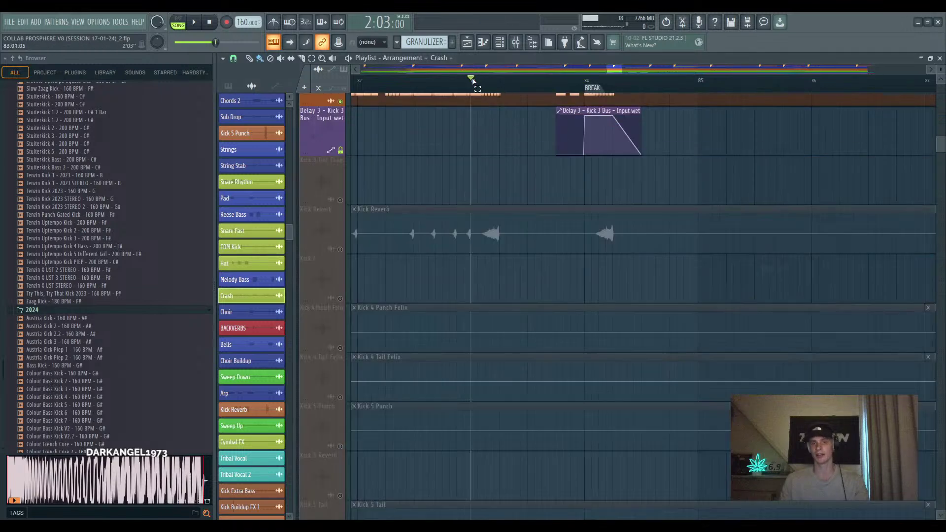
scroll(526, 194, "up", 1)
key("space")
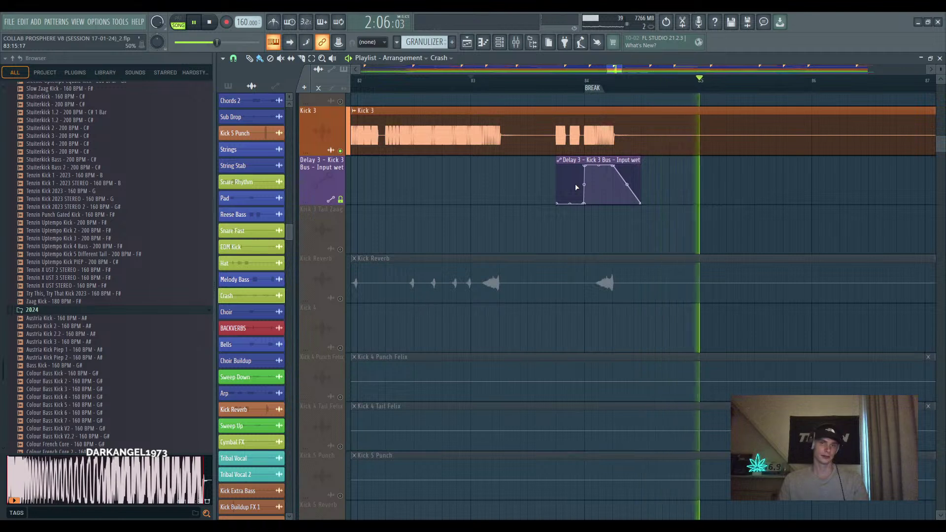
key("space")
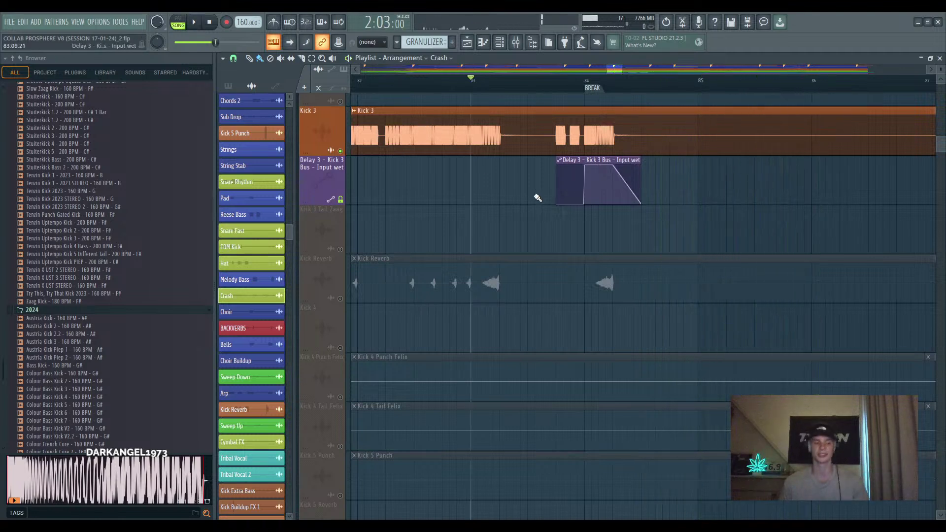
scroll(527, 275, "down", 3)
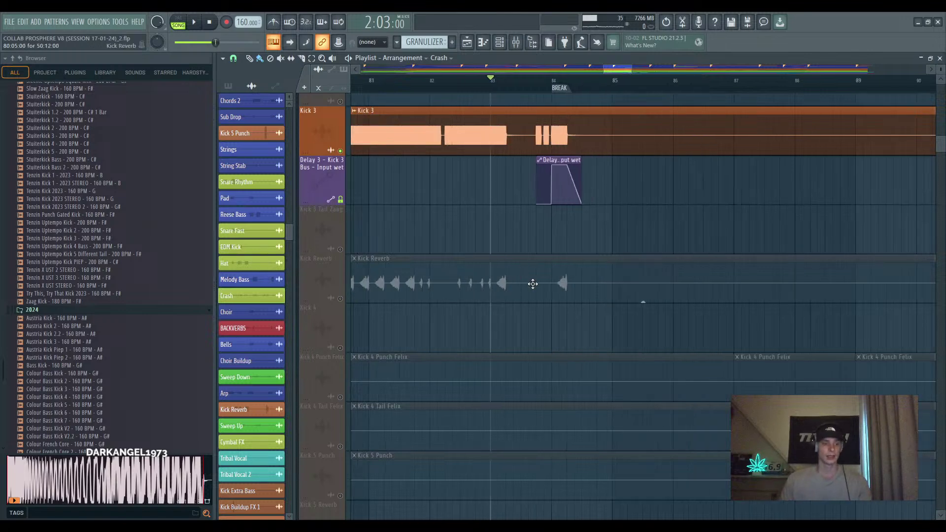
left_click_drag(532, 284, 492, 299)
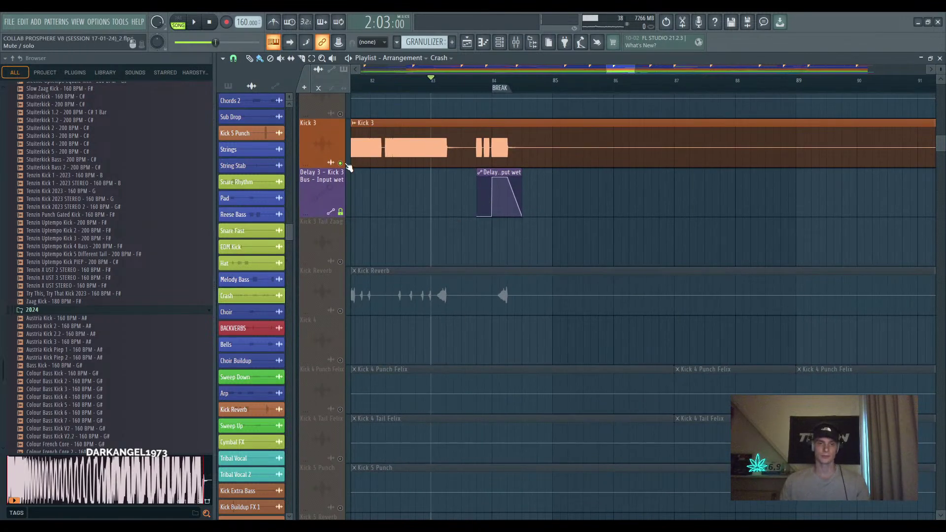
left_click(340, 163)
scroll(559, 264, "down", 3)
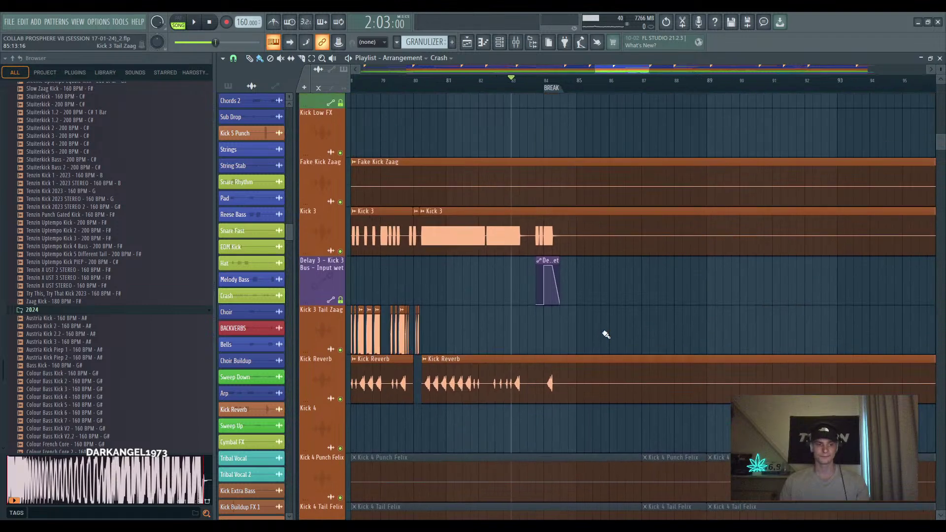
Play the opening of the Break from its marker while looking through the melody tracks
scroll(606, 335, "up", 10)
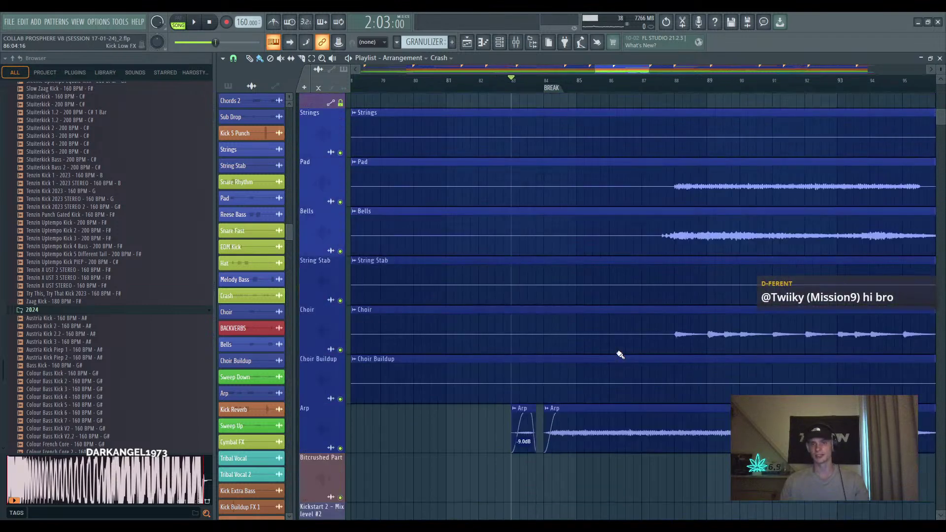
scroll(521, 382, "up", 1)
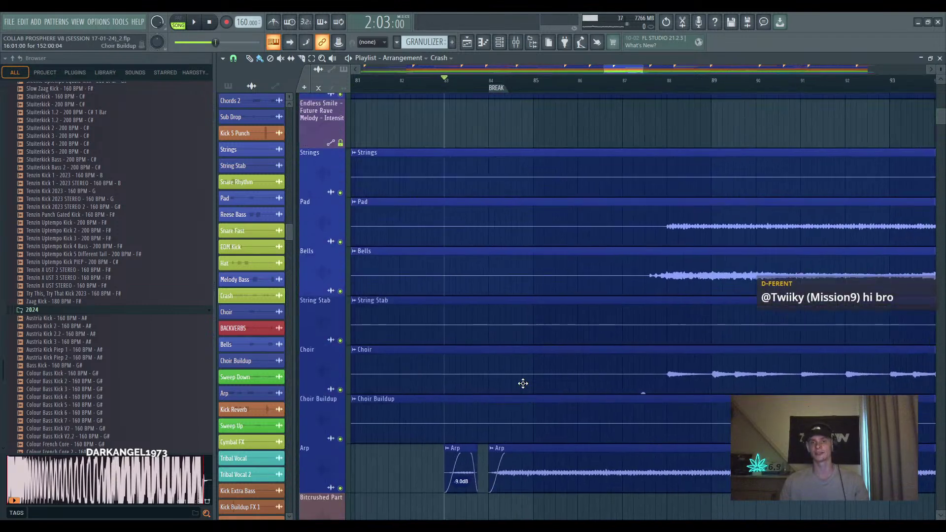
left_click(497, 88)
key("space")
scroll(608, 299, "up", 7)
scroll(609, 299, "up", 10)
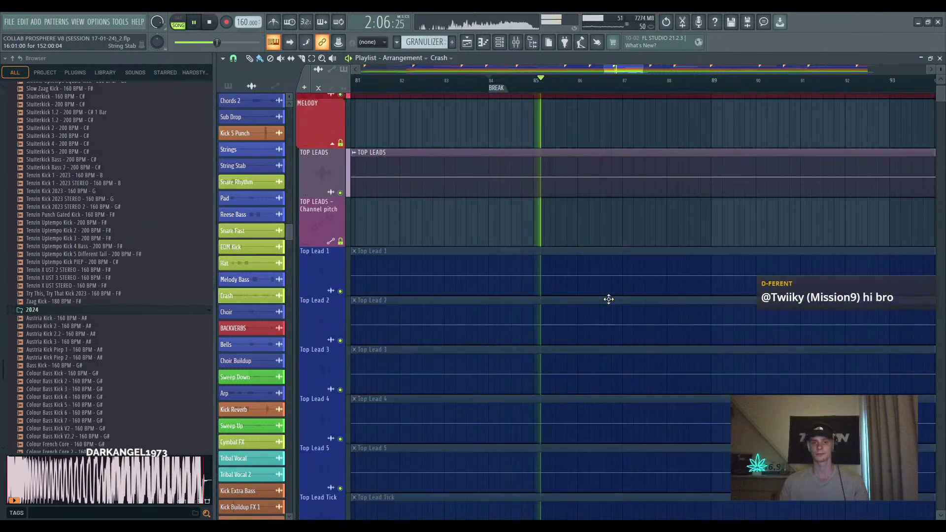
scroll(533, 296, "down", 8)
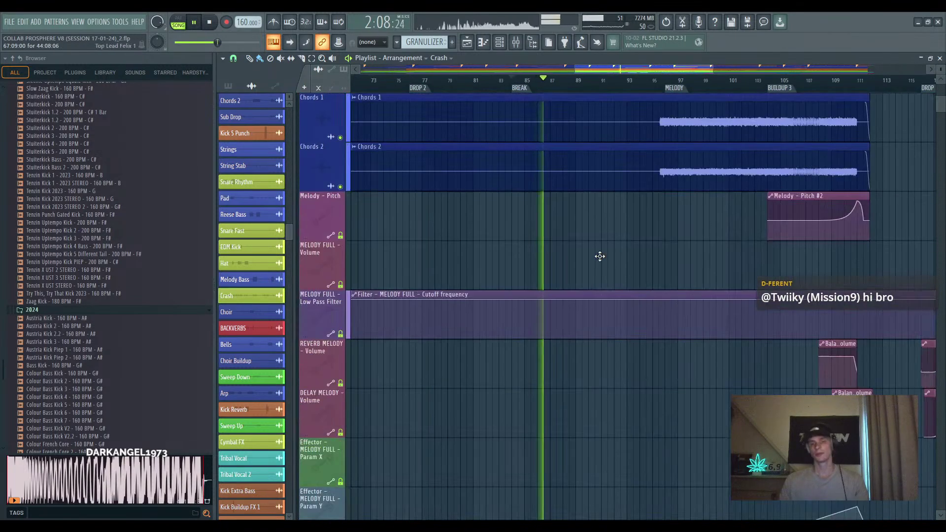
scroll(535, 327, "down", 2)
key("space")
Examine the Break's melodic layers, from Pad, Bells, Choir and Arp down to Pluck Break, Sustained Note and Reese Bass
scroll(522, 296, "up", 3)
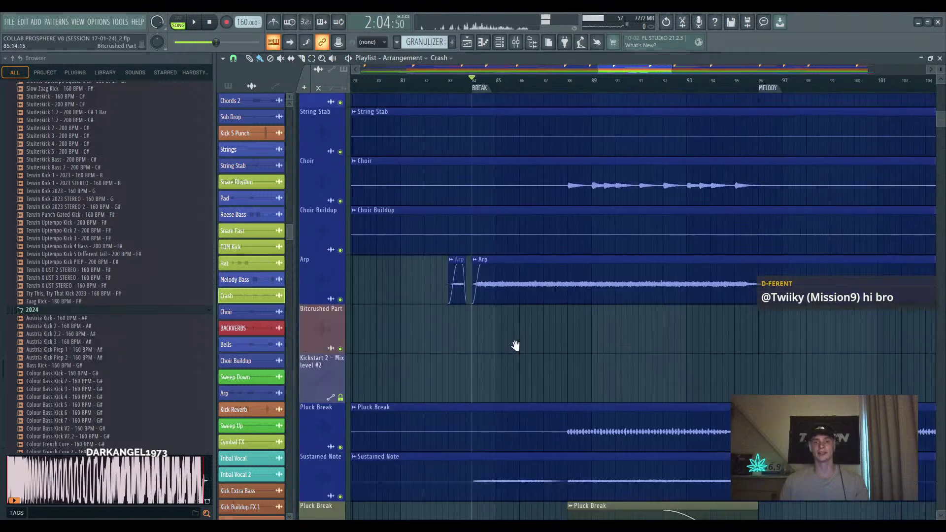
scroll(507, 379, "up", 1)
scroll(532, 381, "up", 3)
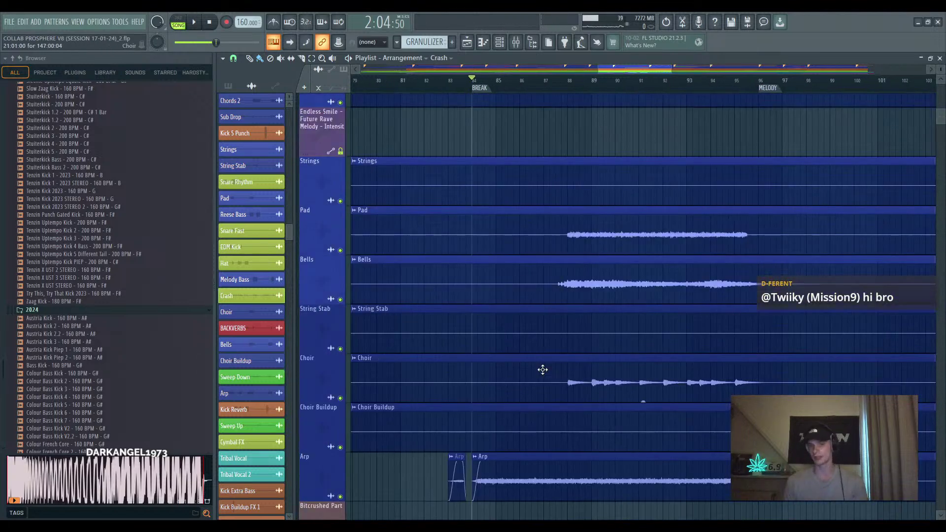
scroll(542, 370, "down", 9)
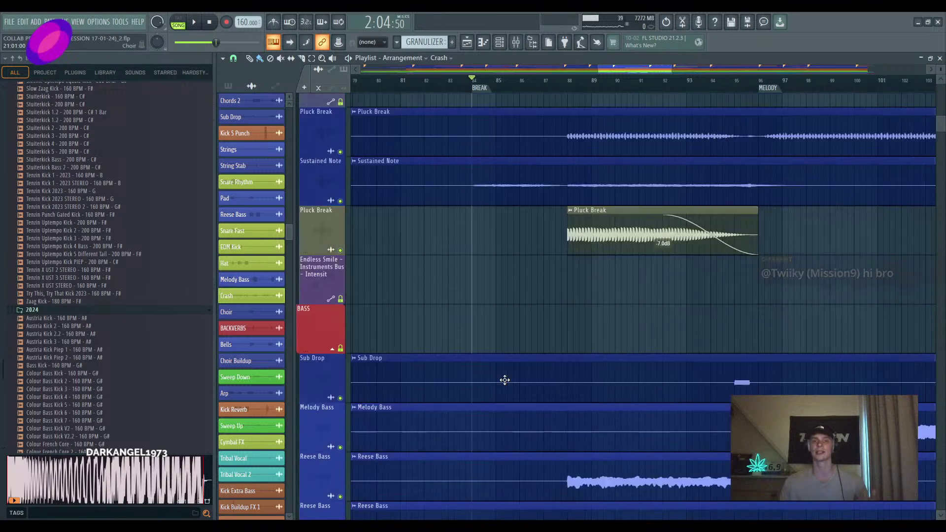
scroll(524, 285, "down", 2)
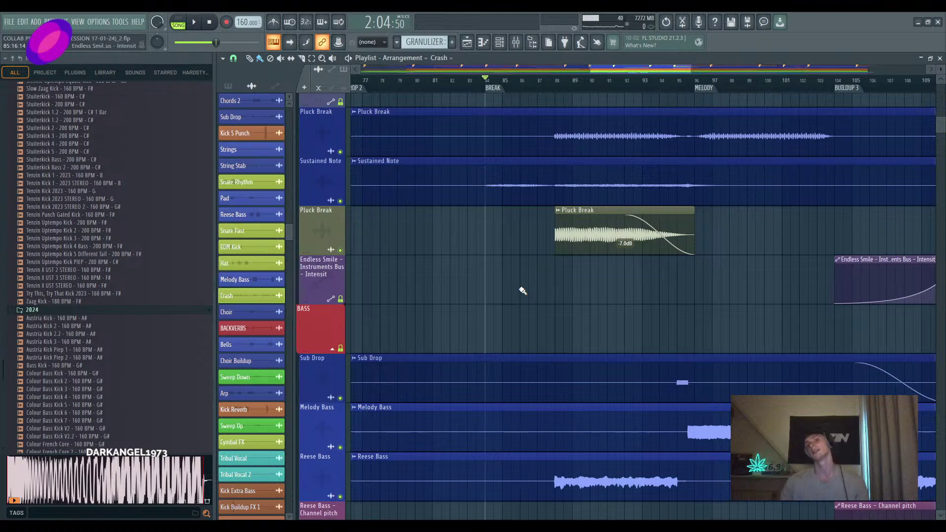
scroll(503, 152, "up", 2)
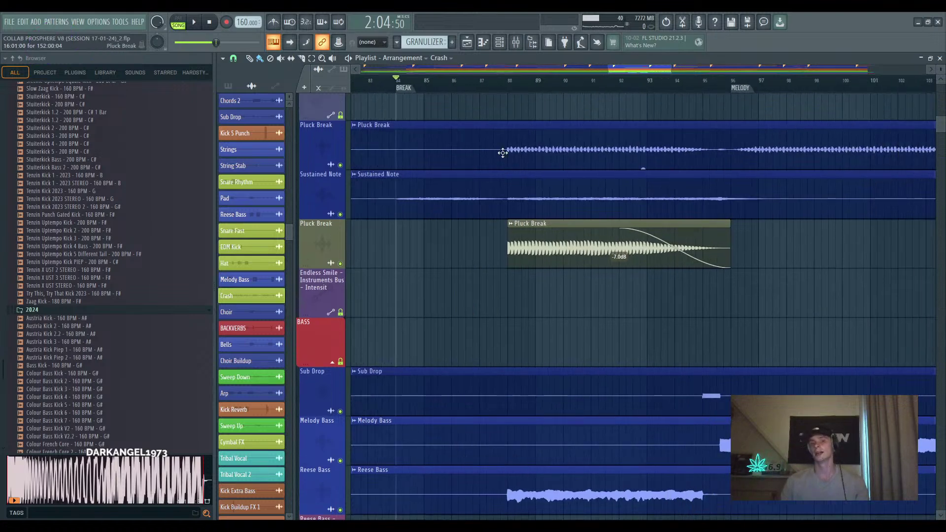
Set the playhead to bar 88, select the Reese Bass clip, and look over the melodic layers that start there
left_click(512, 86)
scroll(572, 310, "up", 3)
scroll(538, 316, "down", 3)
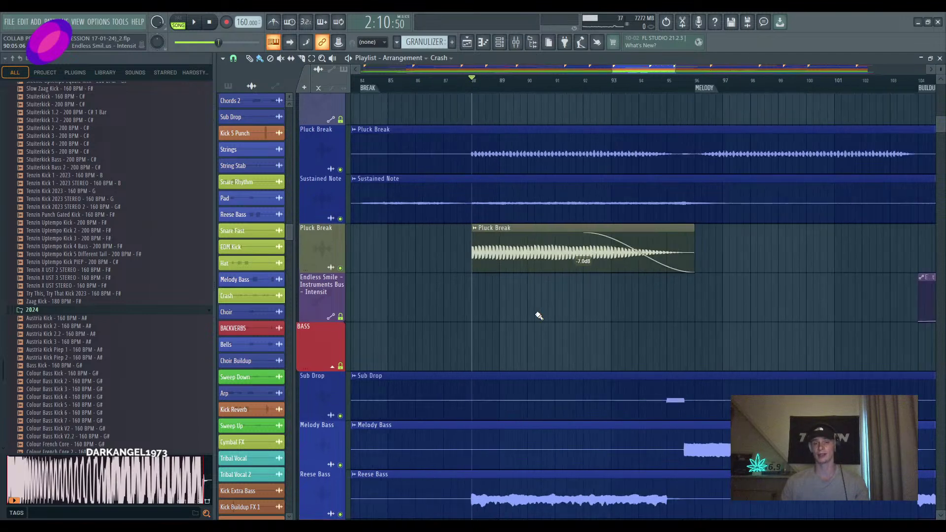
scroll(510, 302, "down", 5)
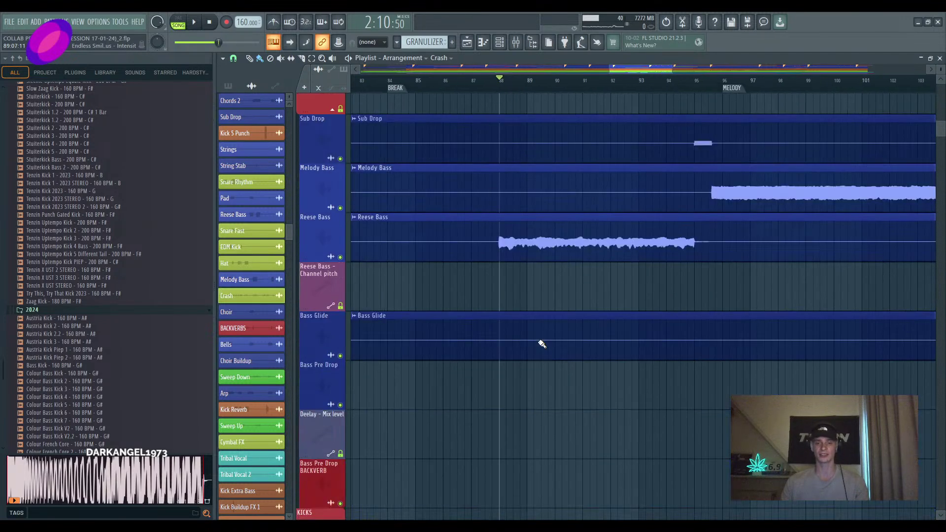
left_click(514, 237)
scroll(523, 302, "up", 7)
scroll(534, 267, "up", 6)
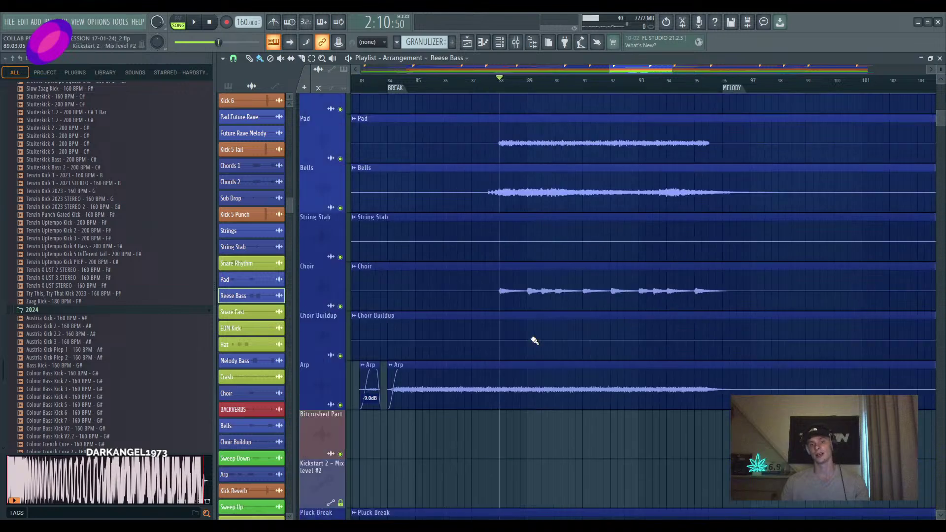
scroll(553, 232, "down", 7)
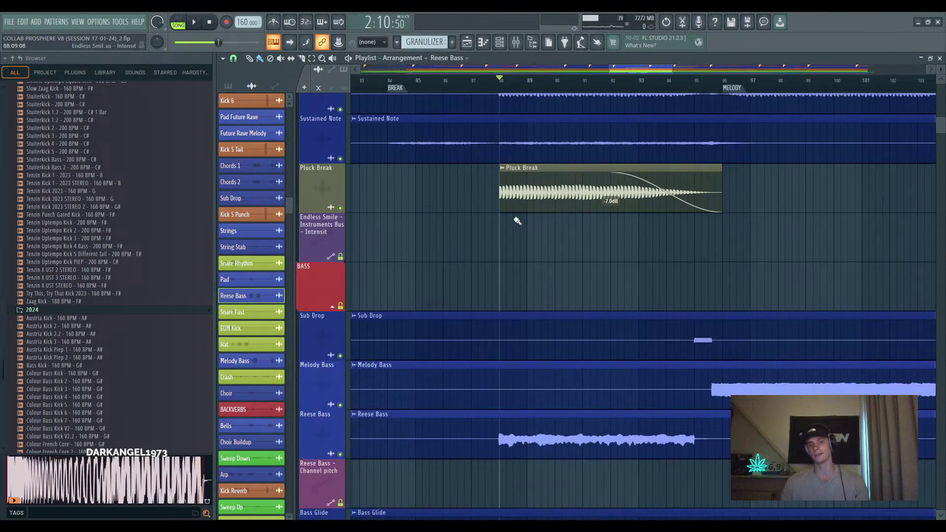
Solo the olive Pluck Break audio track and play its faded clip from bar 88, restarting it once
scroll(527, 226, "up", 3, "ctrl")
scroll(536, 244, "up", 1)
scroll(468, 242, "down", 2, "ctrl")
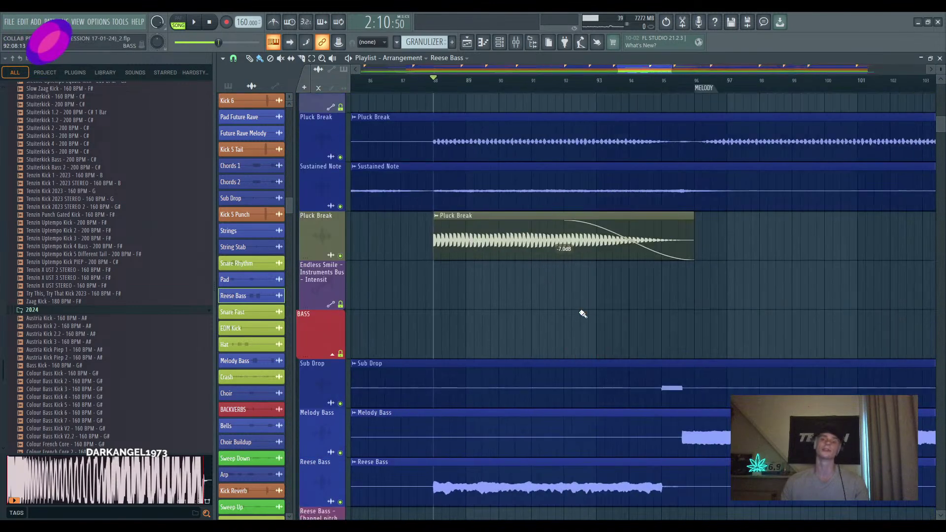
scroll(547, 305, "down", 2, "ctrl")
scroll(511, 321, "up", 1)
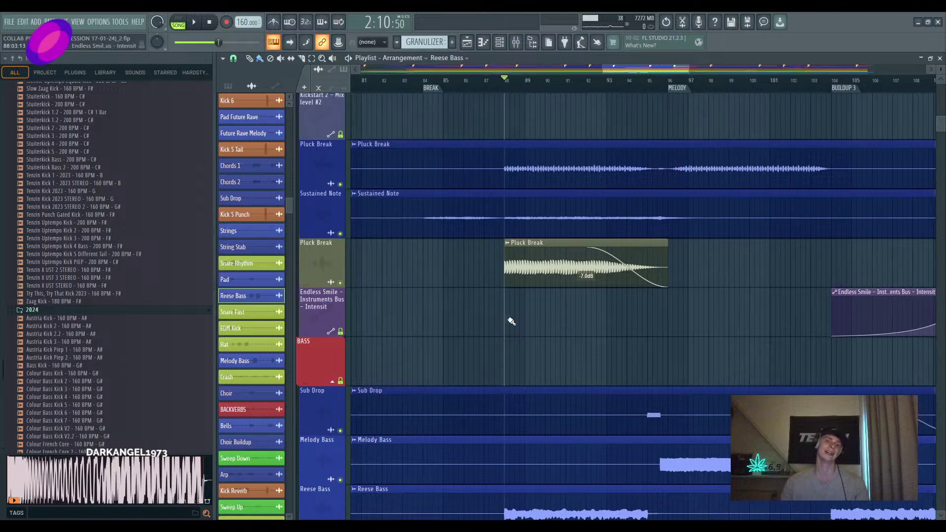
left_click(341, 283, "ctrl")
scroll(547, 342, "up", 2, "ctrl")
scroll(534, 348, "down", 1, "ctrl")
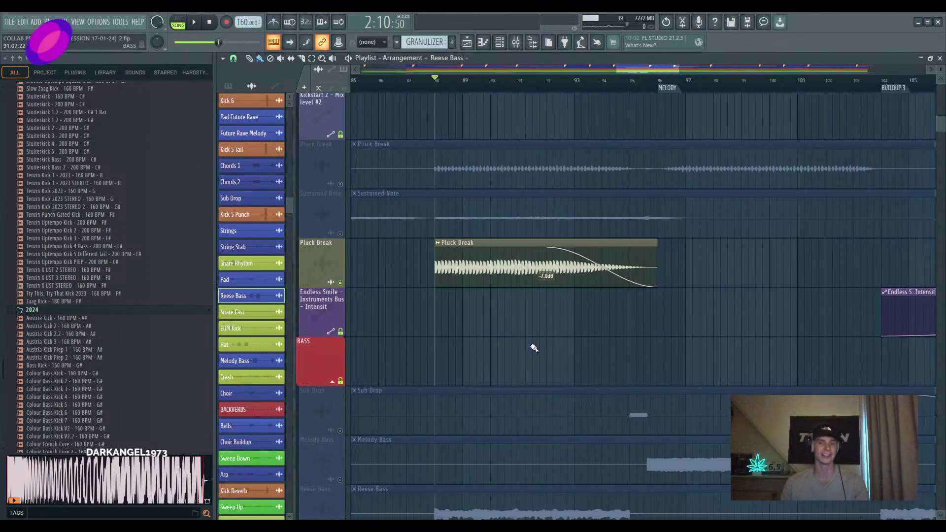
key("space")
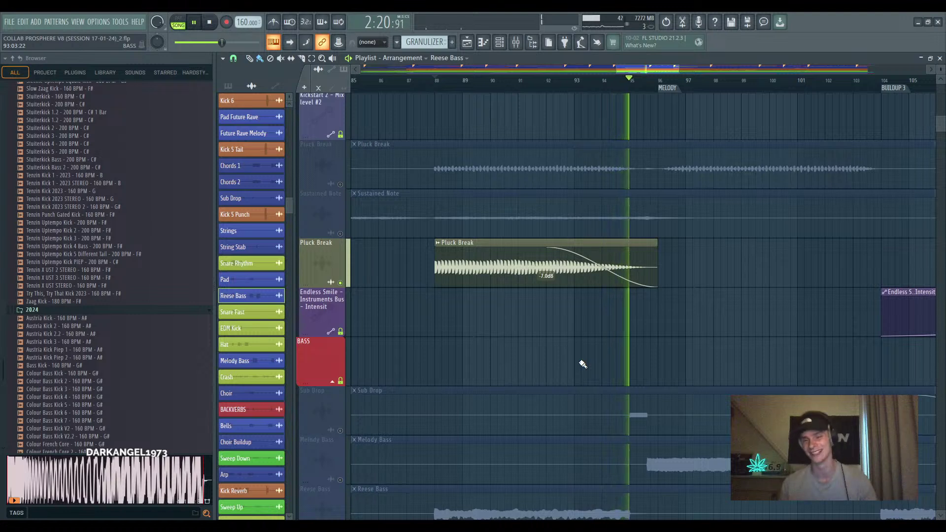
key("space")
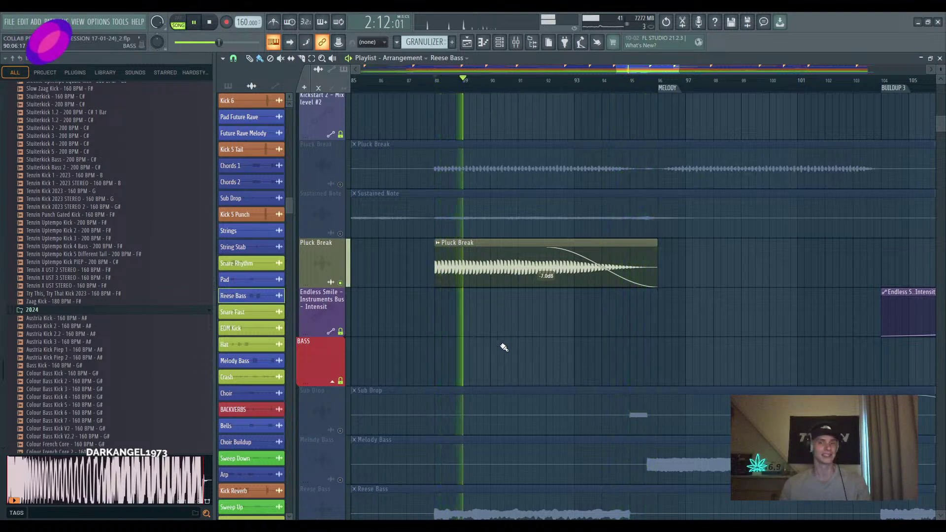
key("space")
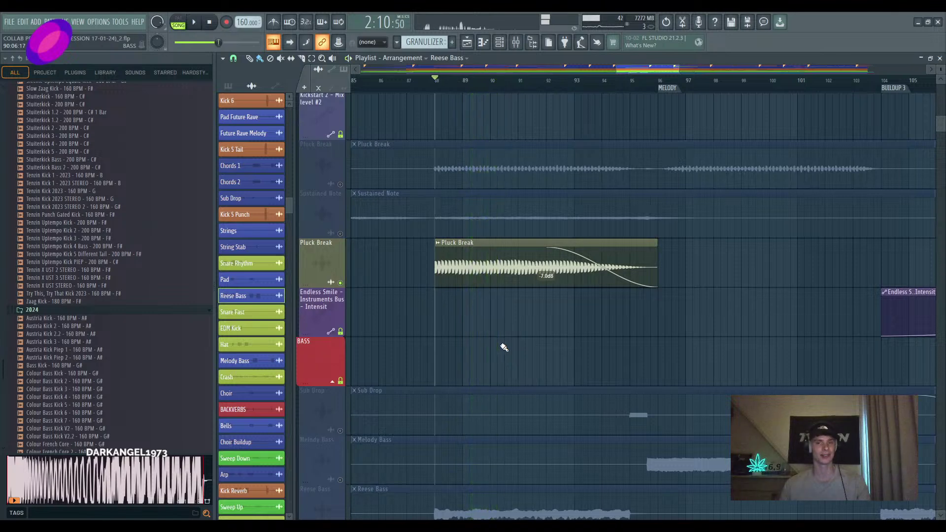
Zoom in on the soloed Pluck Break clip and briefly play it from midway through bar 88
scroll(476, 321, "down", 2)
scroll(478, 320, "up", 3)
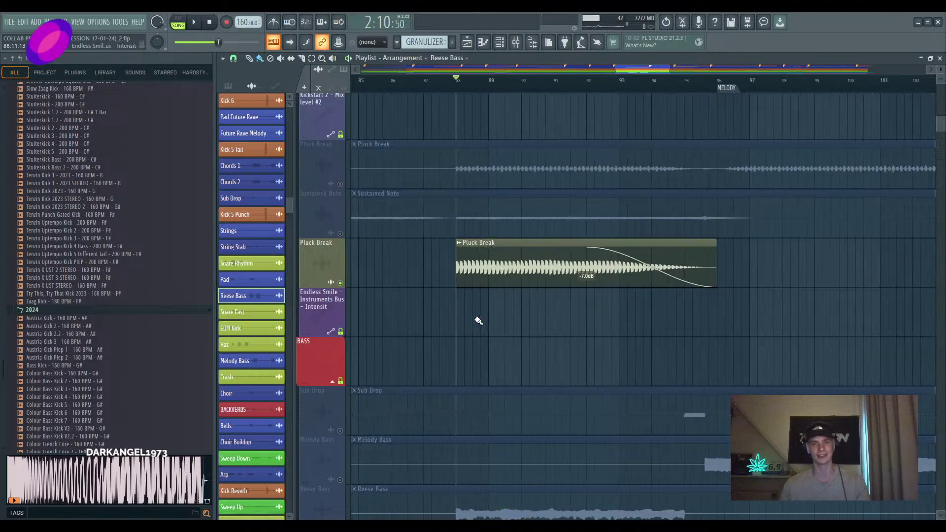
scroll(479, 320, "up", 3)
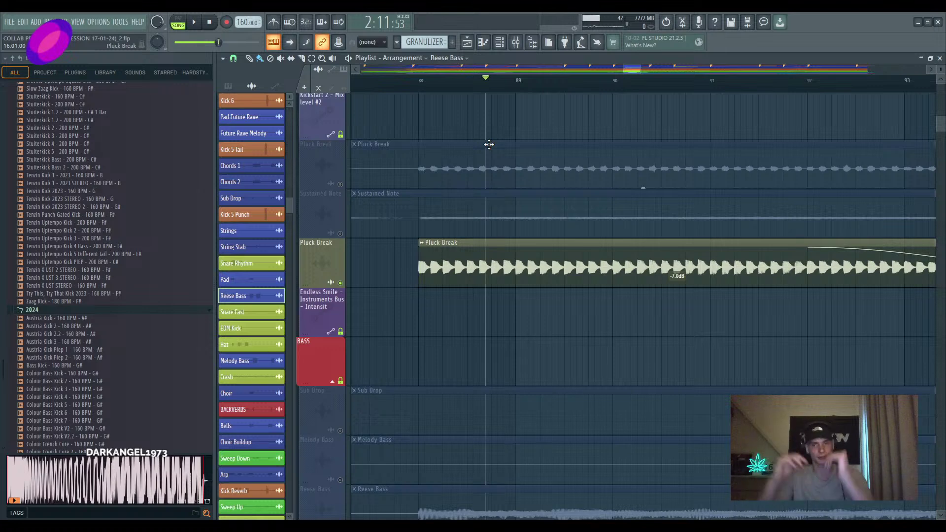
key("space")
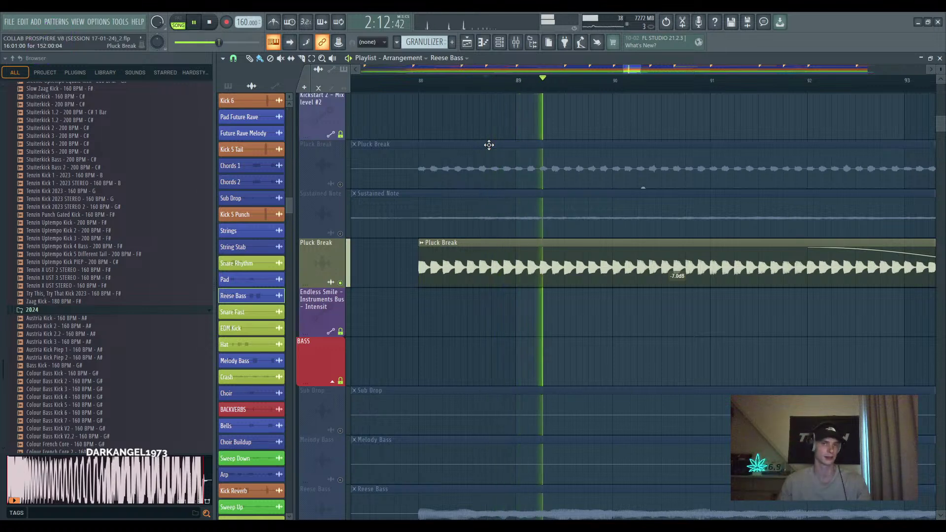
key("space")
scroll(585, 243, "up", 1)
scroll(584, 247, "down", 5)
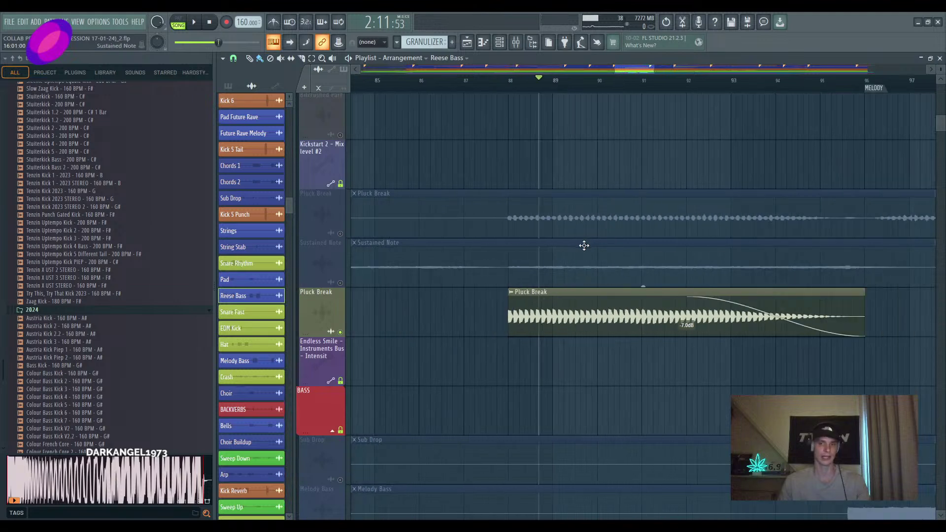
scroll(605, 376, "down", 2)
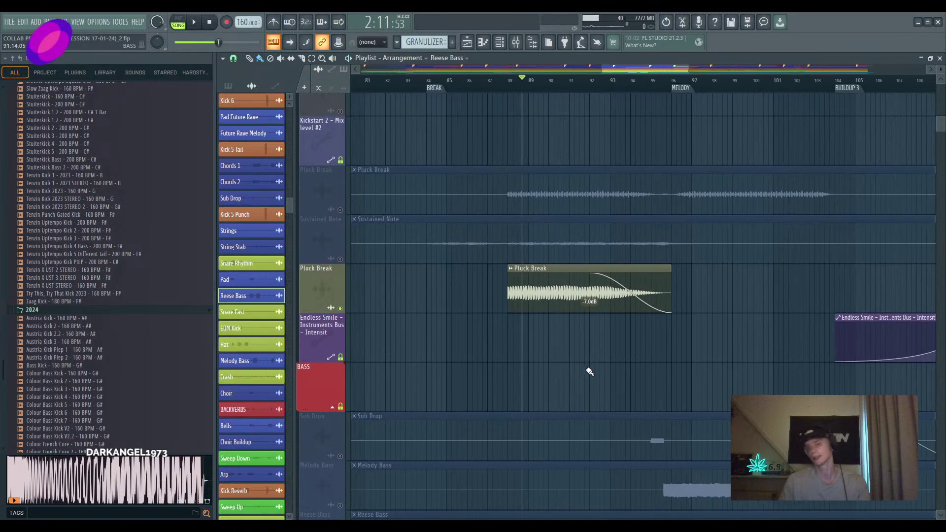
Return the playhead to bar 88, re-enable all tracks, mute the olive Pluck Break track, and play the Break without it
scroll(597, 376, "up", 2)
left_click(440, 73)
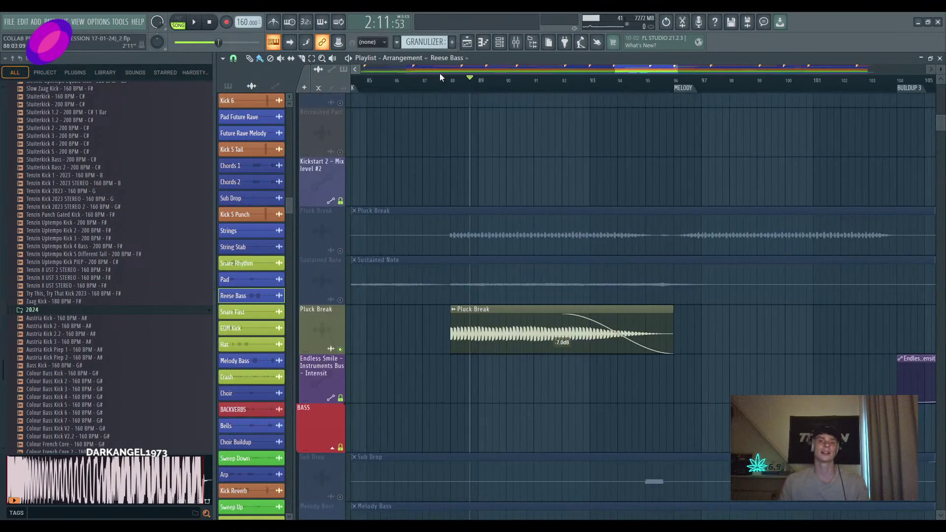
scroll(477, 204, "down", 3)
left_click(340, 302)
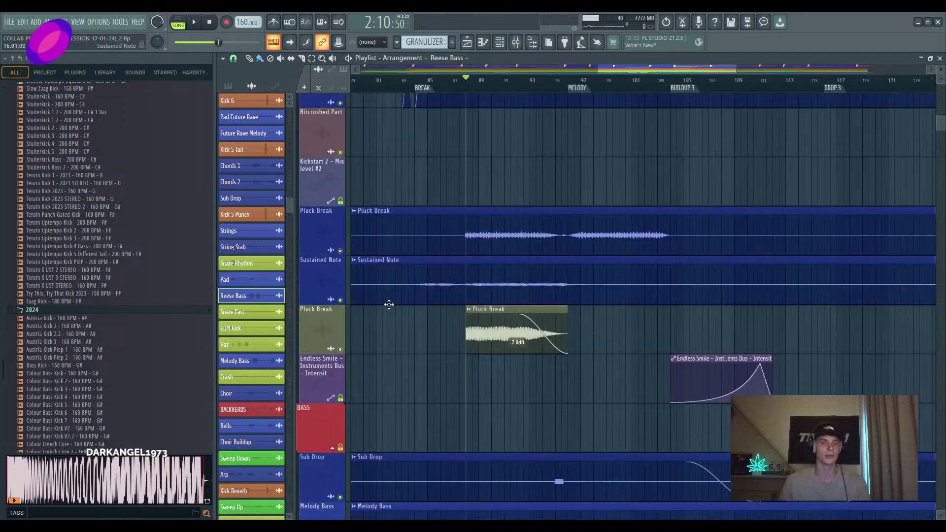
scroll(418, 324, "up", 3)
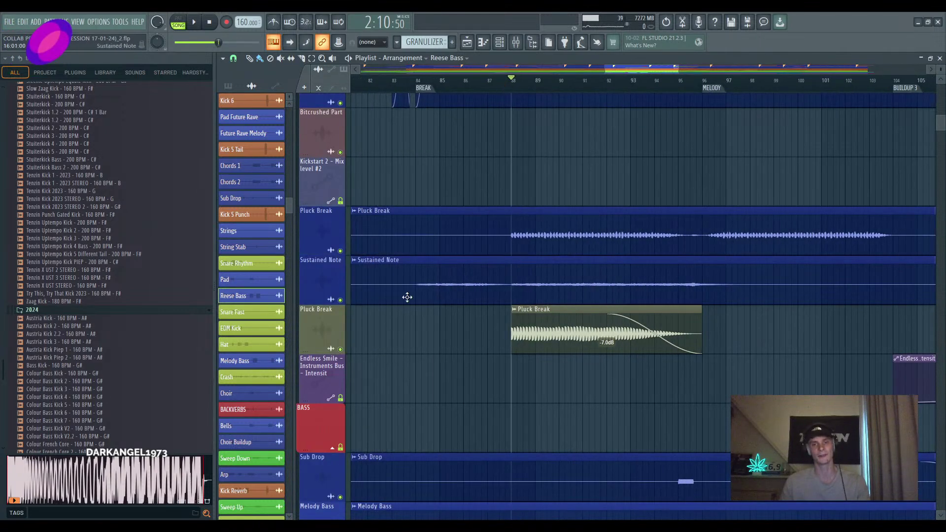
left_click(340, 348)
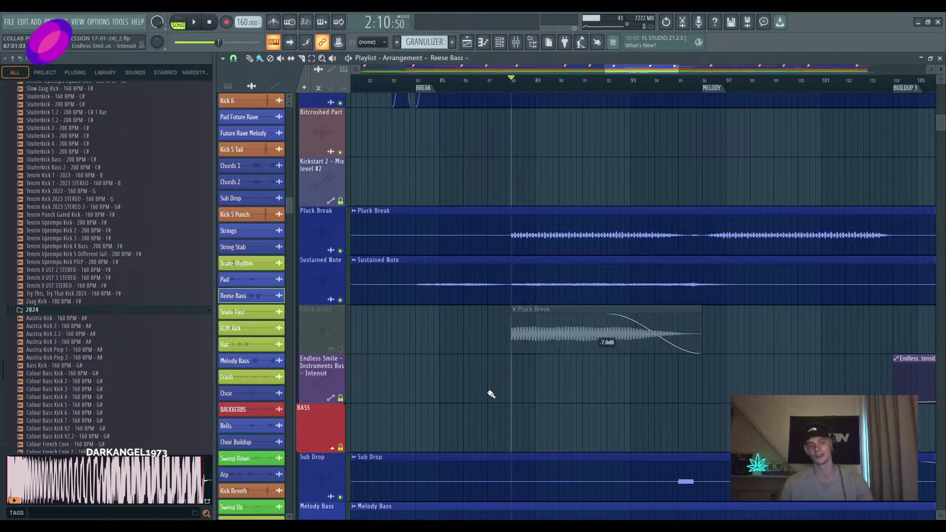
key("space")
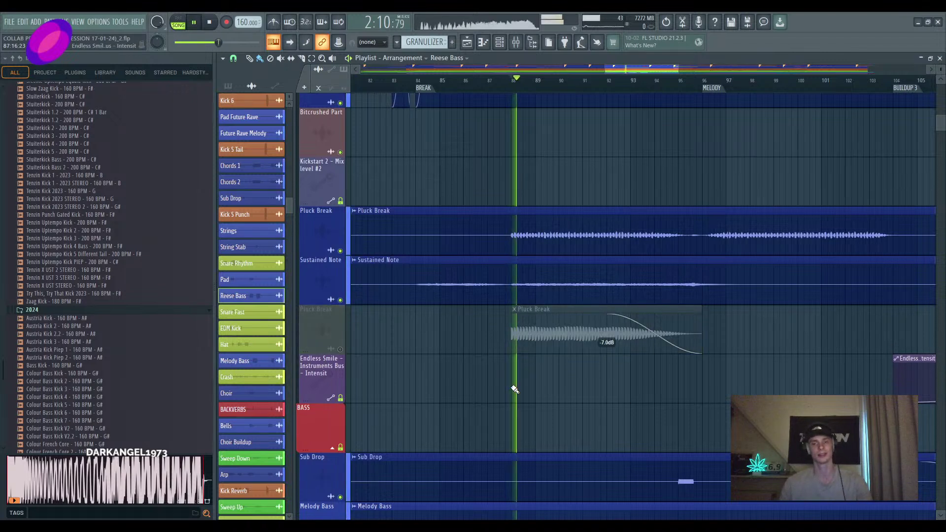
Unmute the olive Pluck Break track and replay the Break from bar 88 with it included
left_click(340, 349)
key("space")
key("space")
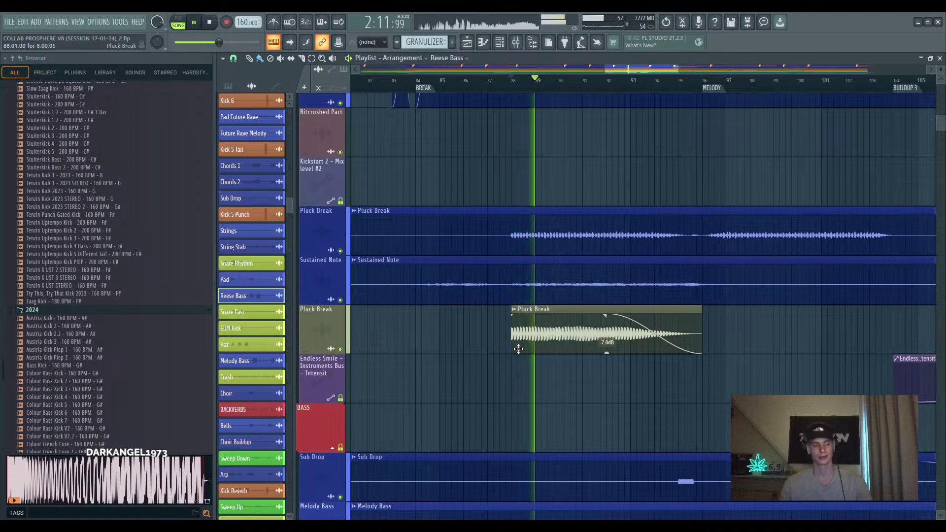
scroll(598, 373, "down", 2)
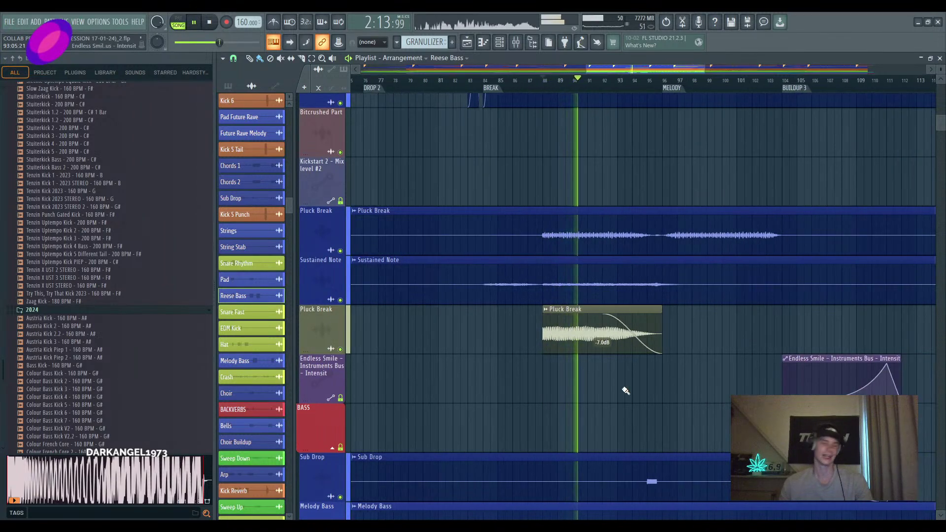
left_click_drag(623, 388, 569, 382)
key("space")
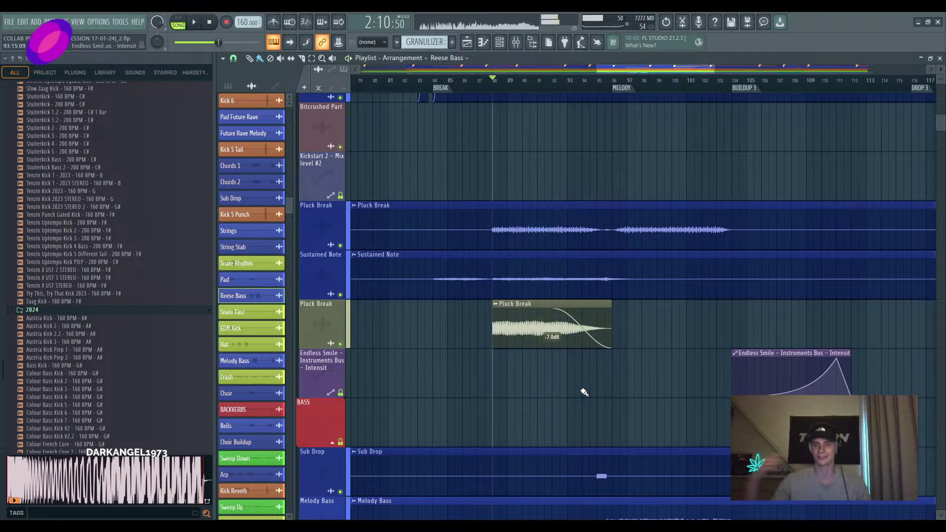
Go past the bass and kick tracks to the Snare Fast, Hat, Crash and Ride tracks under the Break
scroll(640, 380, "down", 10)
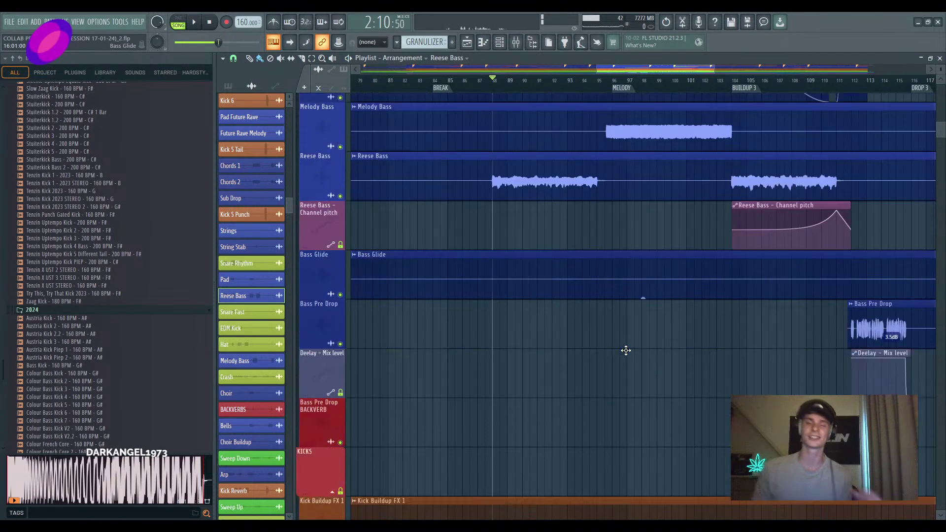
scroll(630, 353, "down", 10)
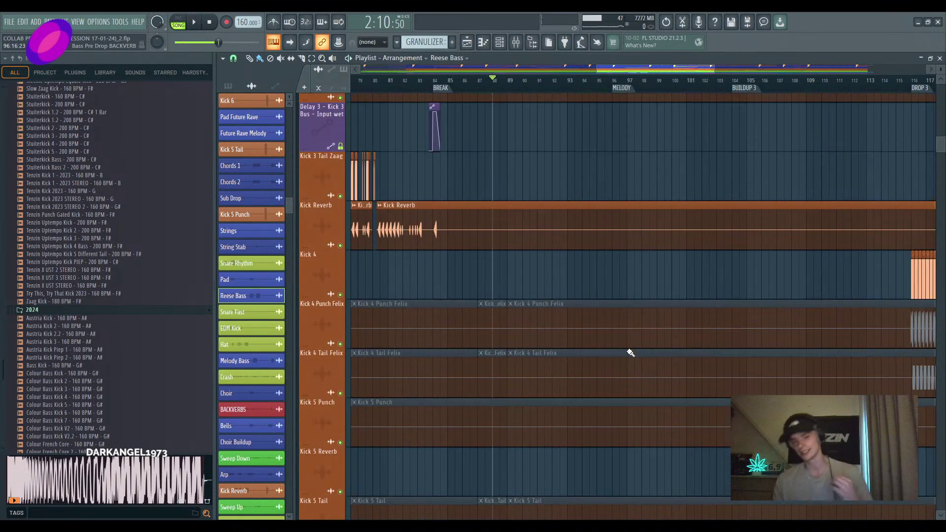
scroll(630, 353, "down", 10)
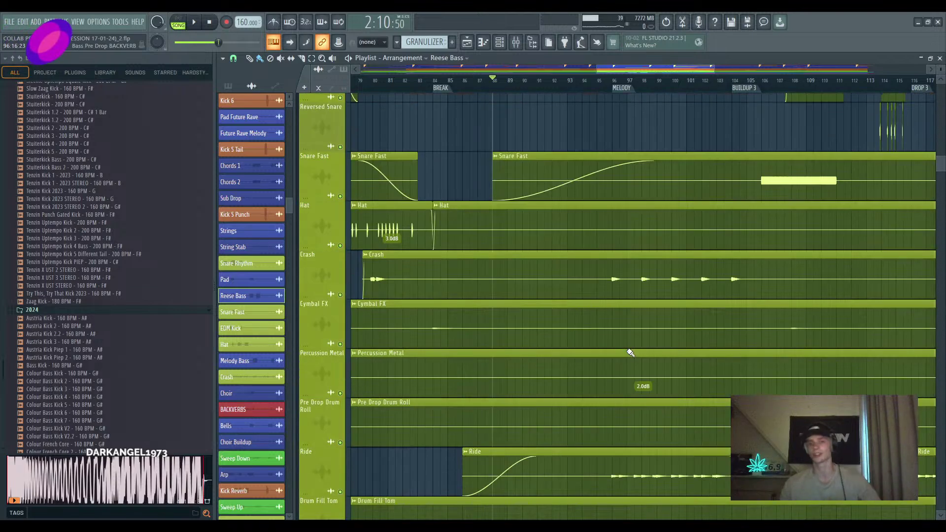
Find the House Drum Loop track under the Break, solo it and play it from bar 88
scroll(630, 352, "down", 10)
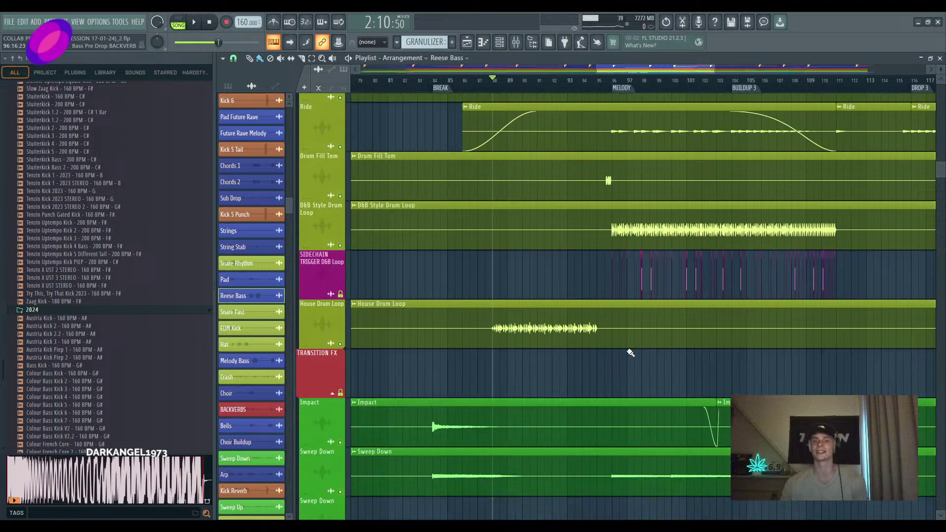
scroll(630, 352, "down", 15)
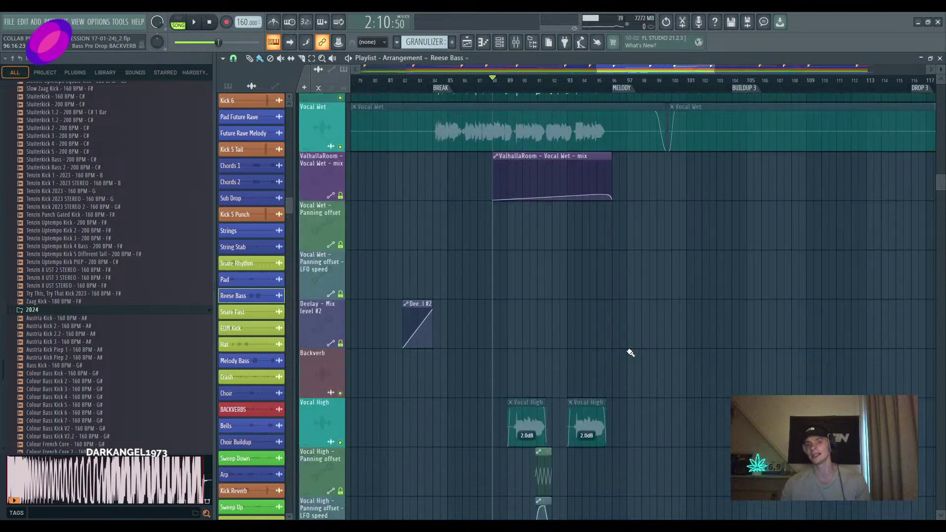
scroll(631, 353, "down", 5)
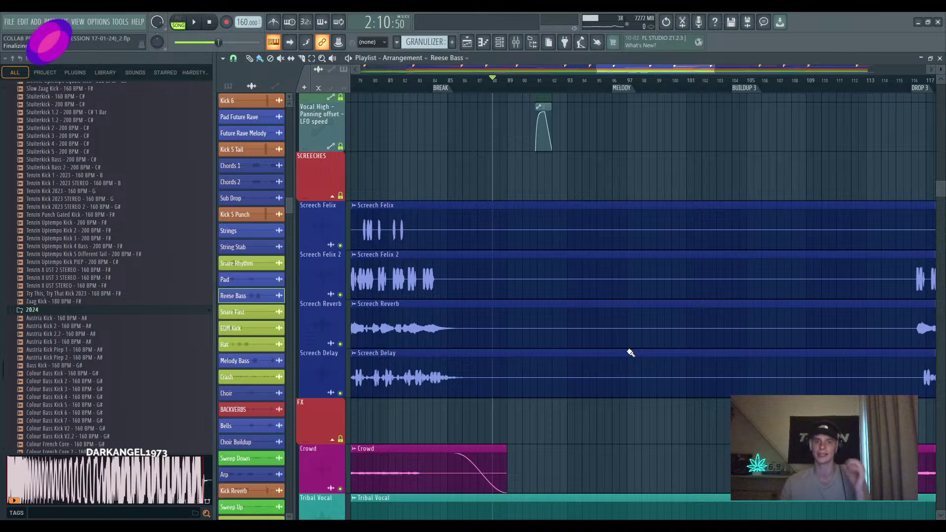
scroll(630, 352, "down", 3)
scroll(630, 353, "up", 15)
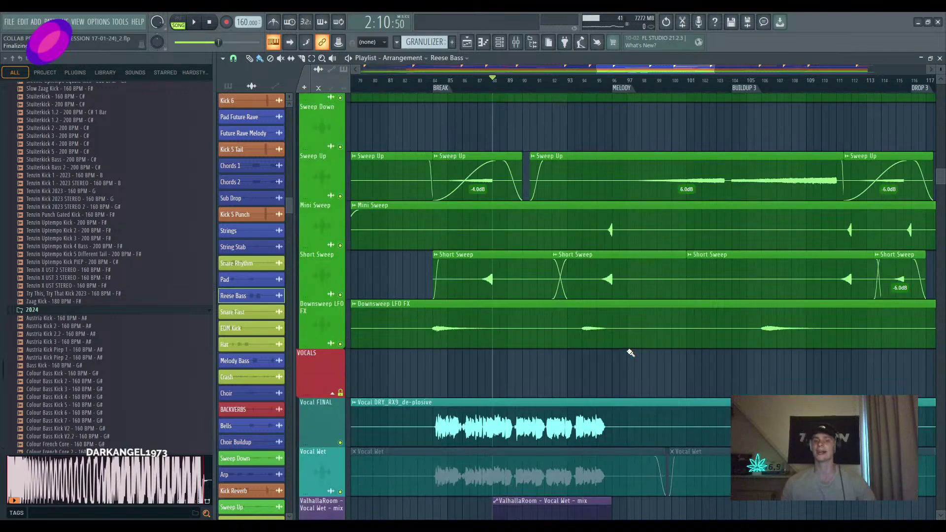
scroll(631, 352, "up", 9)
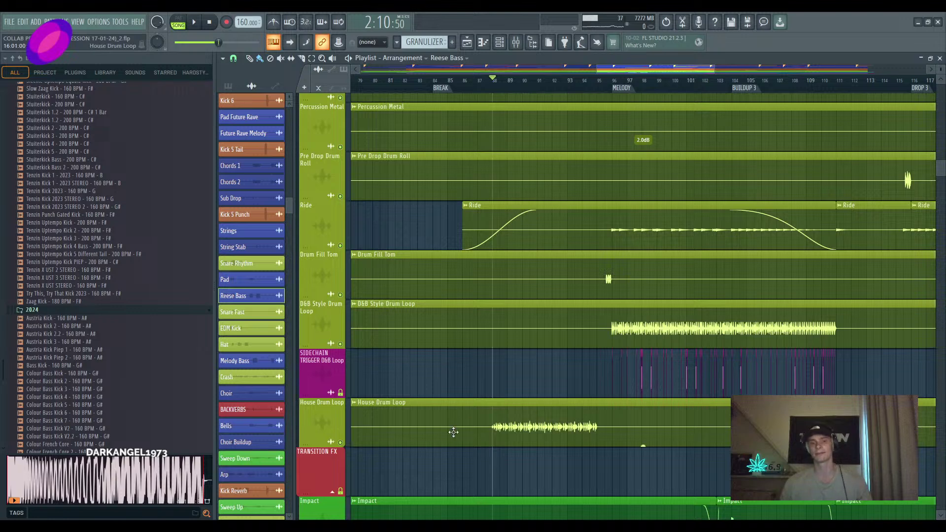
scroll(382, 444, "up", 2, "ctrl")
right_click(340, 442)
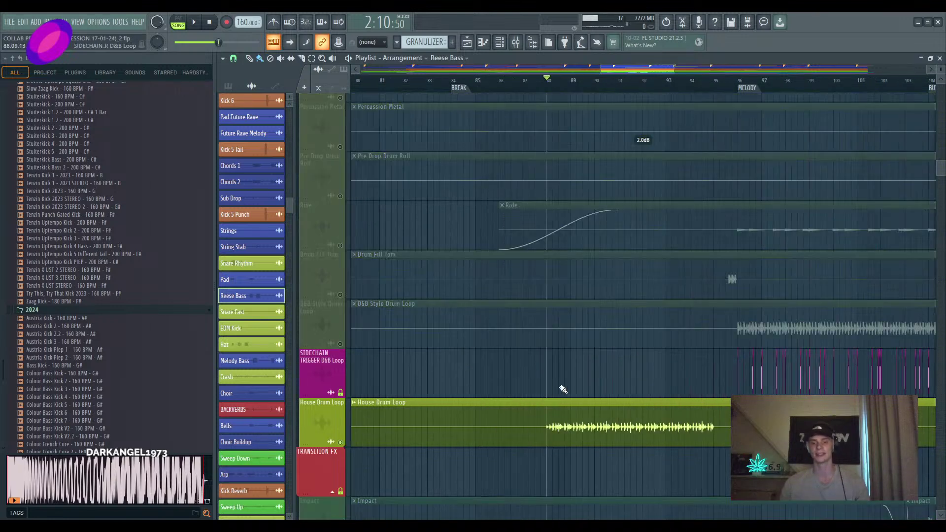
key("space")
scroll(561, 386, "down", 1, "ctrl")
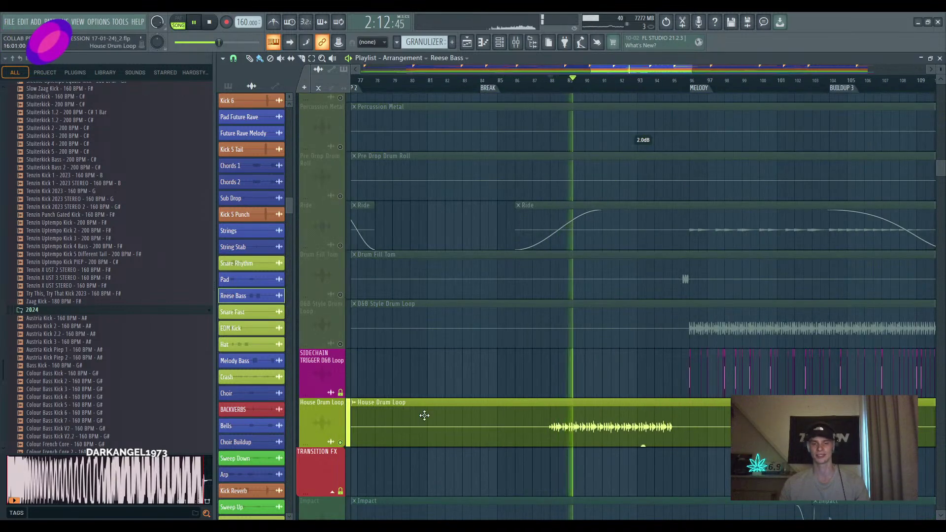
scroll(535, 409, "down", 1)
scroll(533, 440, "up", 1, "ctrl")
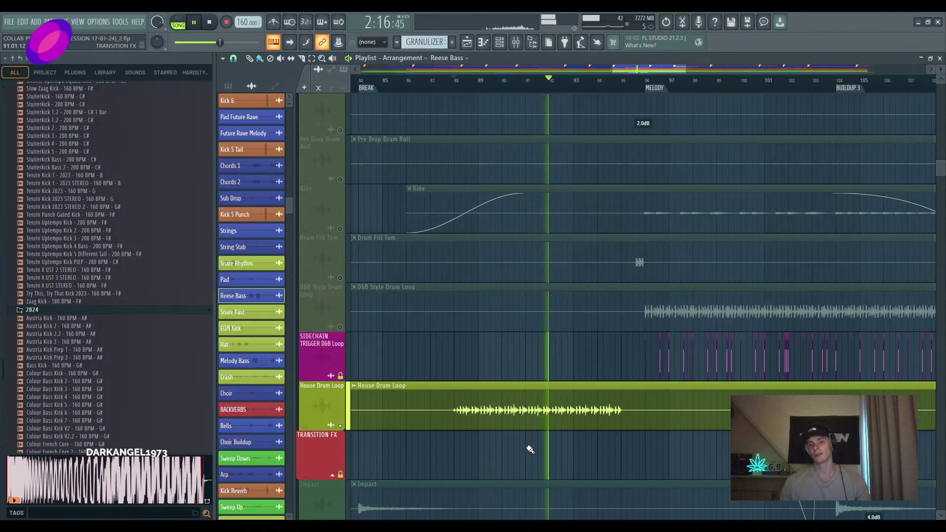
scroll(448, 439, "down", 3, "ctrl")
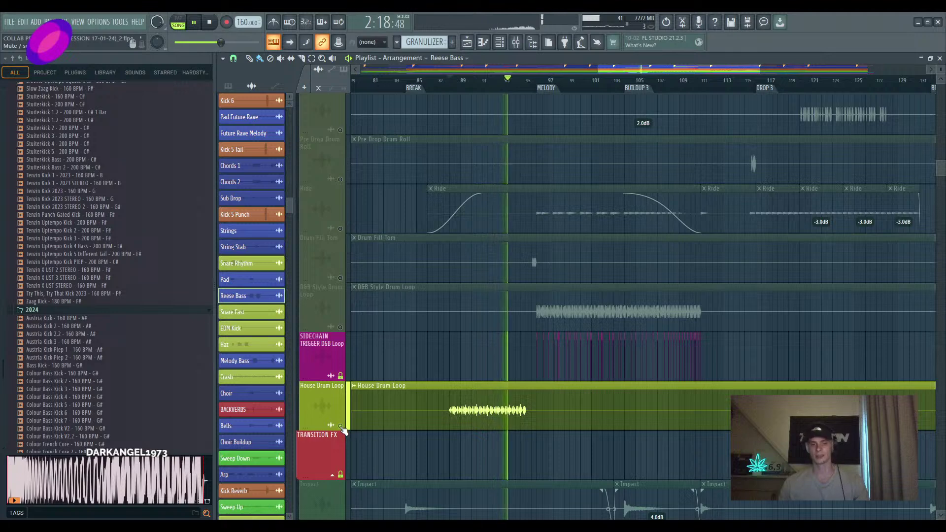
Stop playback, re-enable all tracks and briefly play the full Break from bar 88 with the House Drum Loop included
key("space")
left_click(342, 427, "ctrl")
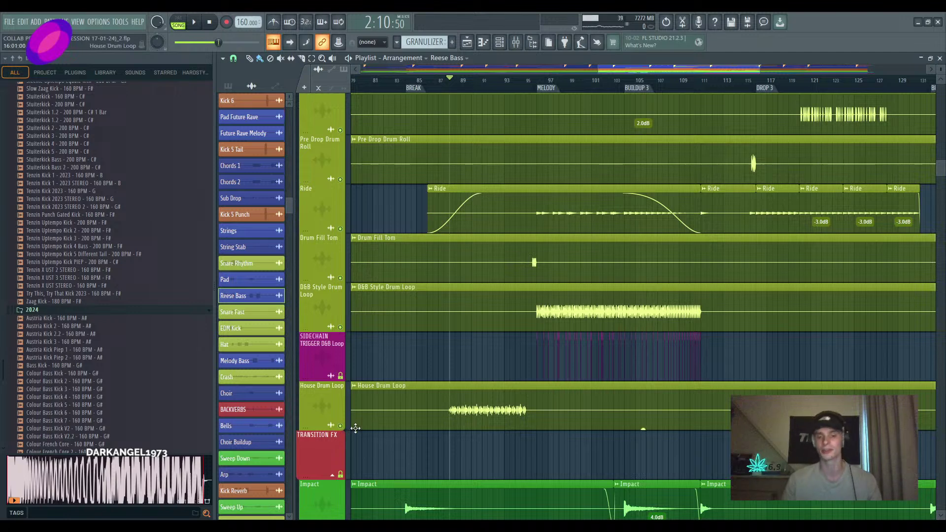
scroll(570, 308, "up", 3)
left_click_drag(570, 308, 626, 378)
scroll(626, 378, "down", 3)
left_click_drag(568, 384, 534, 339)
key("space")
scroll(541, 257, "down", 5)
scroll(549, 252, "up", 3)
scroll(554, 249, "down", 3)
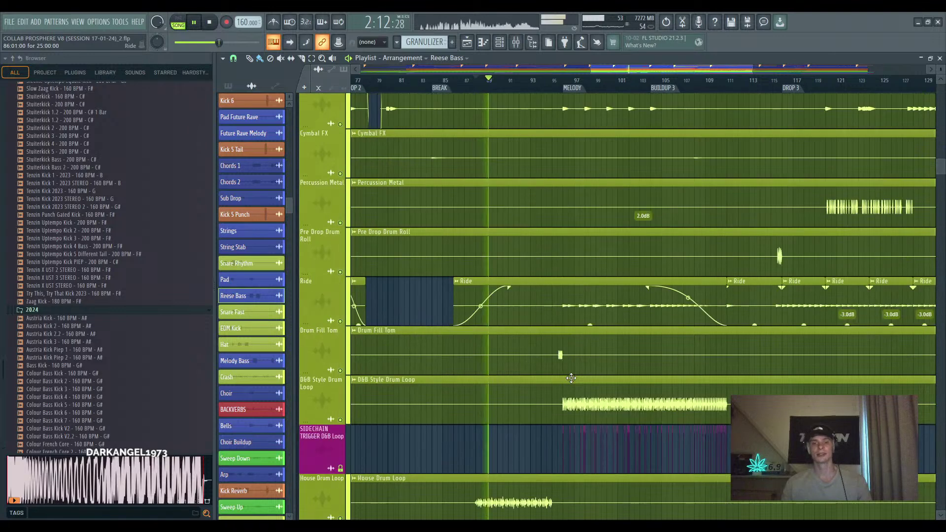
key("space")
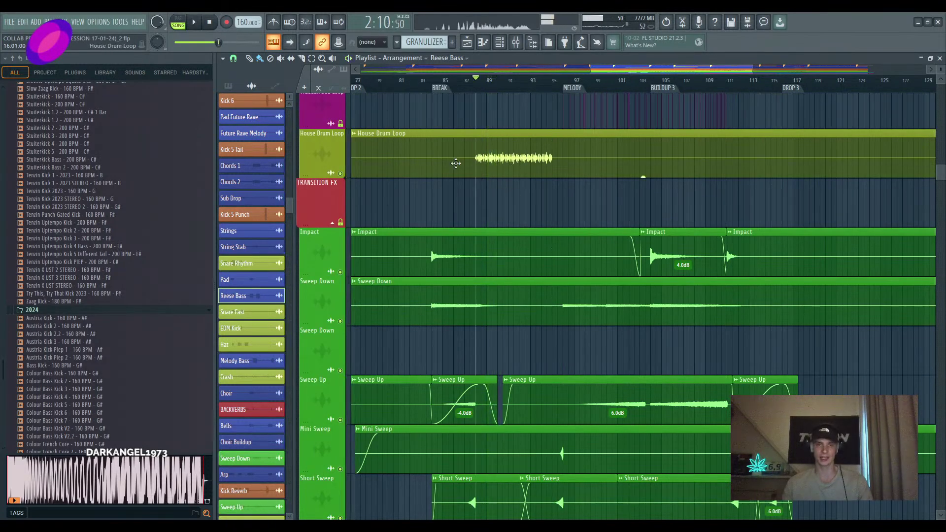
Look over the transition FX tracks, and go back up past the drums and bass to the Top Lead and Chords tracks
scroll(497, 194, "up", 2)
scroll(460, 250, "up", 3)
scroll(509, 257, "down", 3)
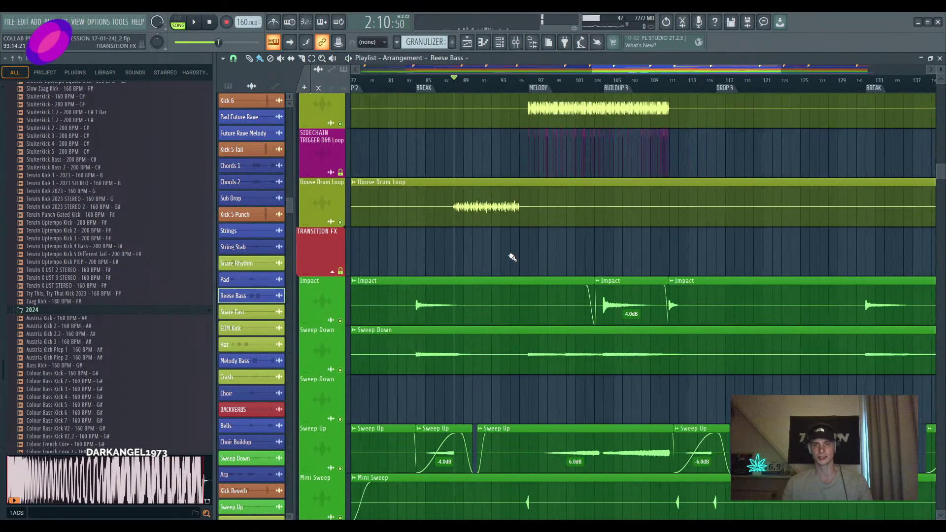
scroll(507, 272, "down", 4)
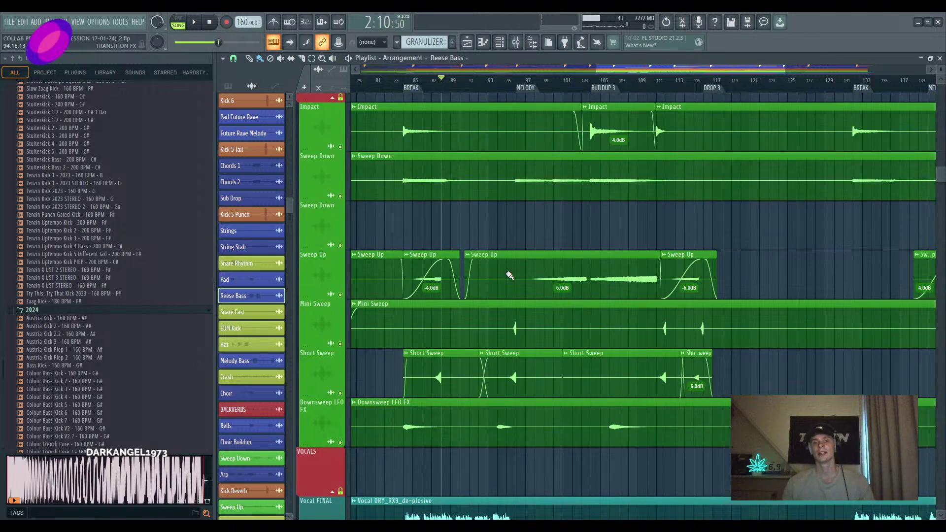
scroll(512, 280, "up", 4)
scroll(510, 296, "up", 6)
scroll(502, 337, "up", 3)
scroll(512, 354, "up", 15)
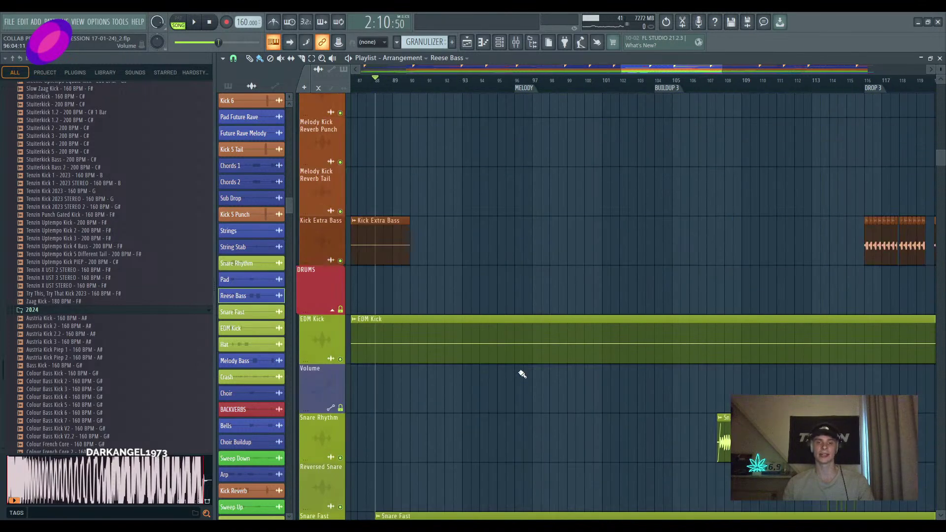
scroll(528, 369, "up", 12)
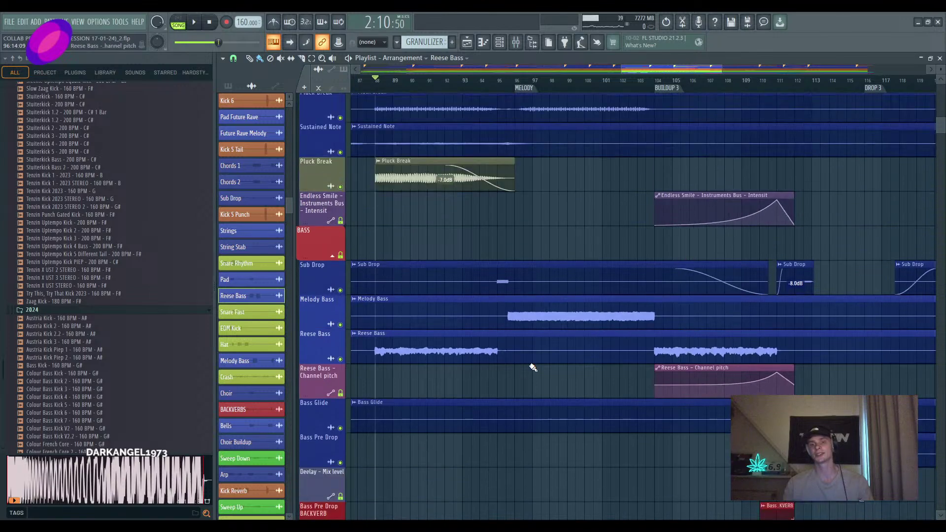
scroll(652, 299, "up", 10)
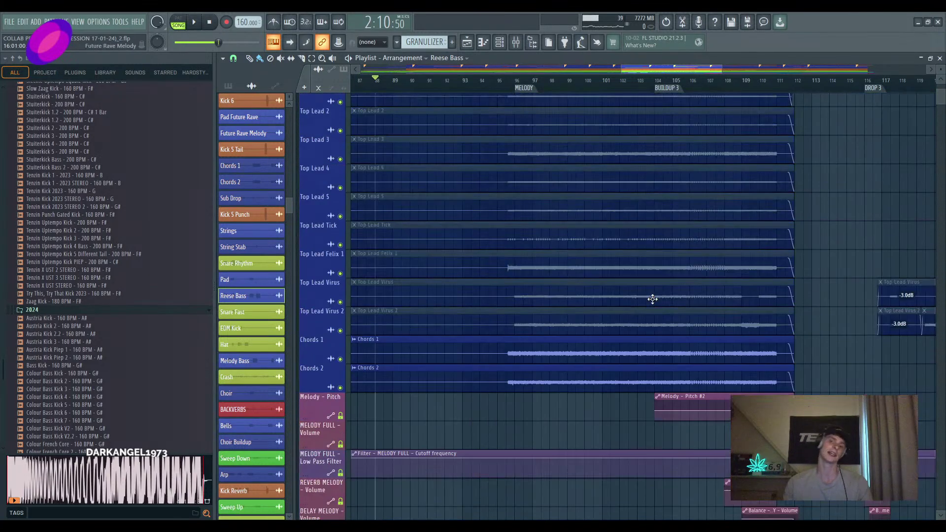
Place the playhead at the Melody start at bar 96, solo the D&B Style Drum Loop, play it, and re-enable all tracks
scroll(651, 298, "down", 7)
scroll(651, 313, "down", 6)
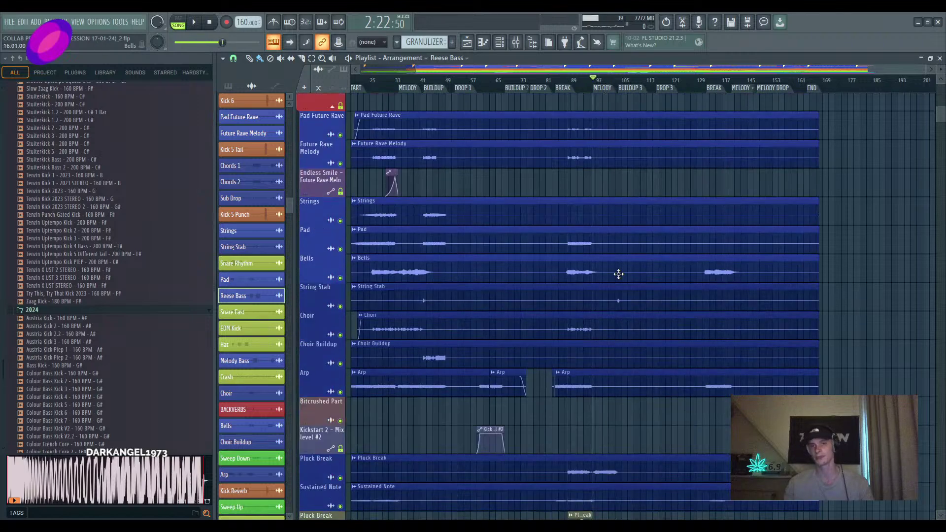
scroll(619, 274, "down", 15)
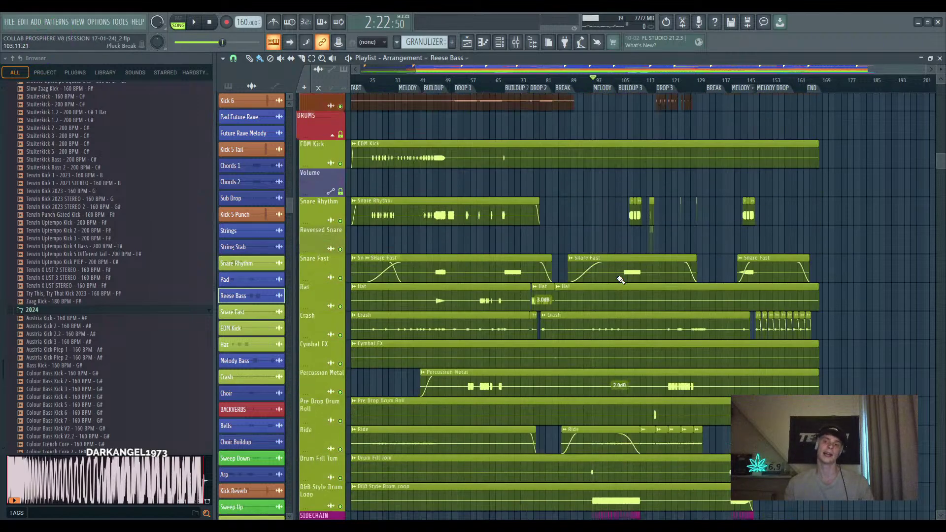
scroll(621, 279, "up", 6, "ctrl")
scroll(459, 248, "down", 5)
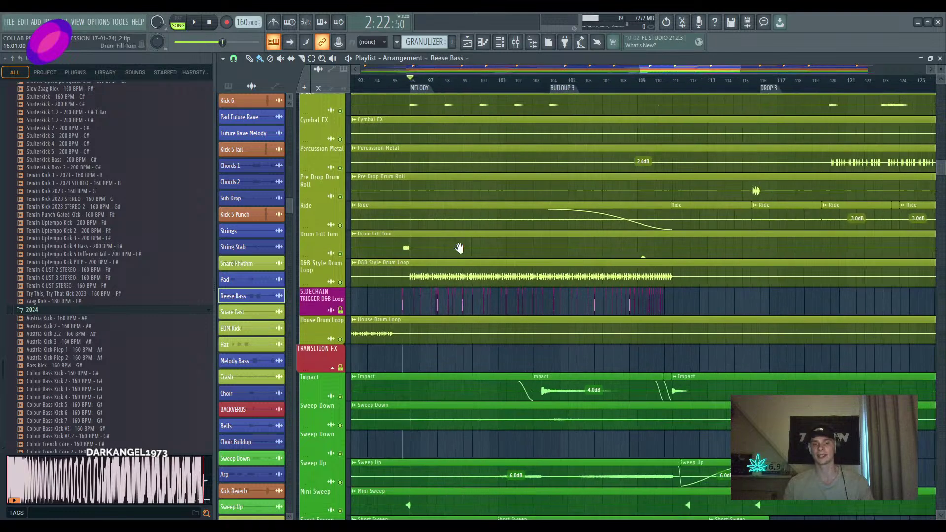
right_click(340, 283)
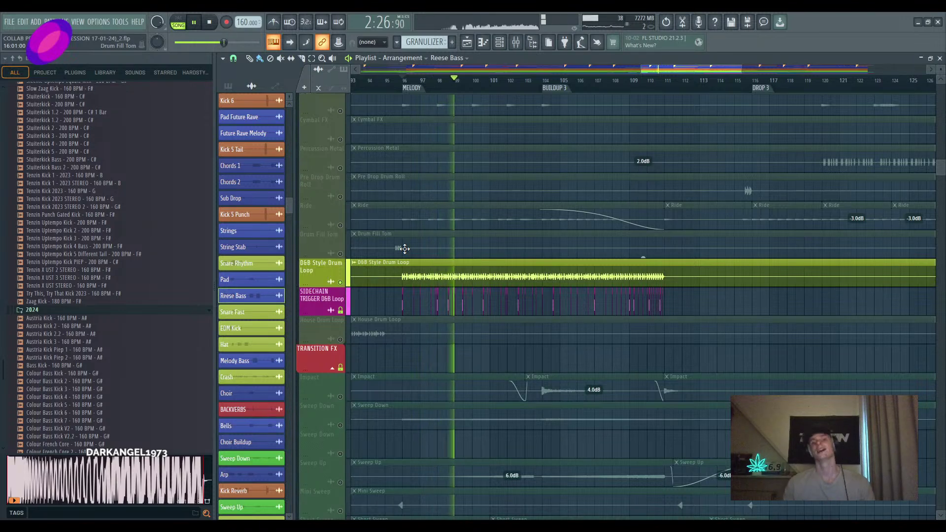
key("space")
right_click(340, 282)
Zoom in on the first D&B Loop sidechain trigger clip at bar 96, play its track soloed, and re-enable all tracks
scroll(495, 186, "up", 3)
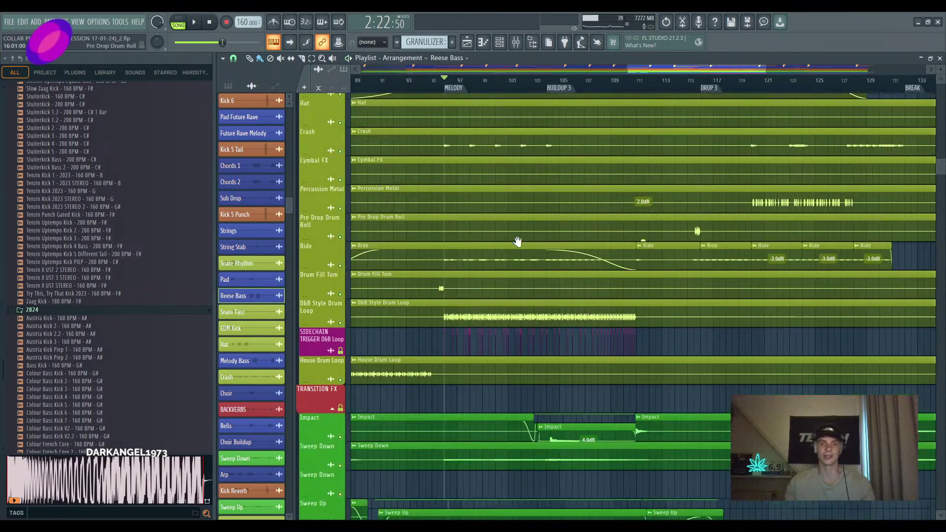
scroll(465, 290, "up", 4)
scroll(465, 290, "down", 4)
scroll(450, 238, "up", 6)
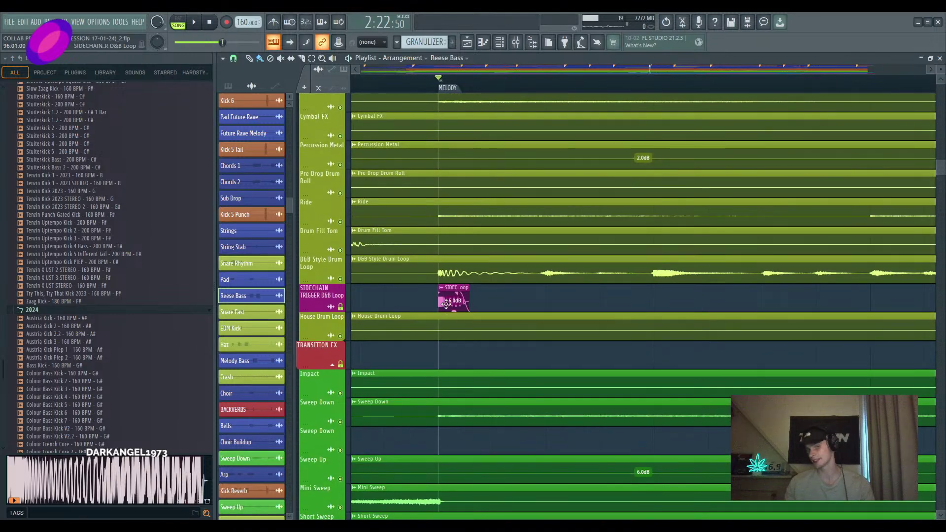
left_click(446, 304)
scroll(434, 305, "down", 2)
left_click(340, 307, "ctrl")
key("space")
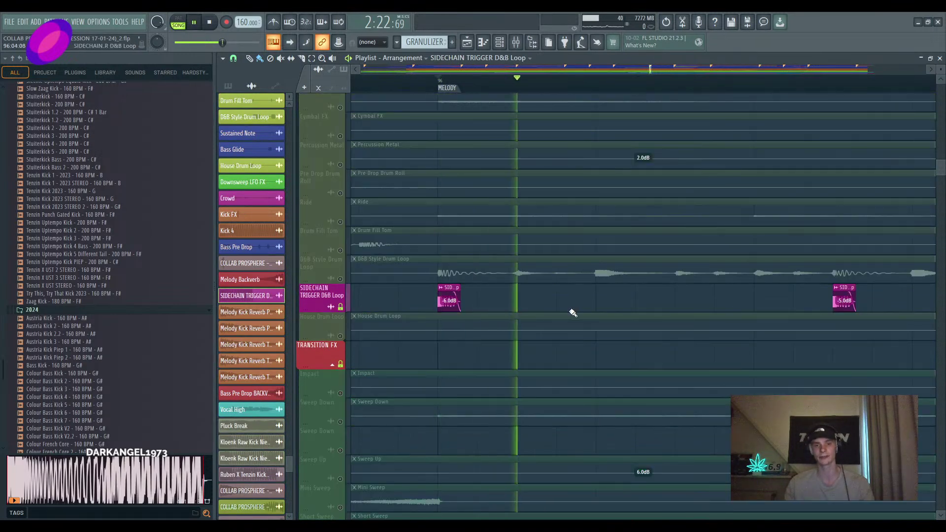
left_click(340, 306, "ctrl")
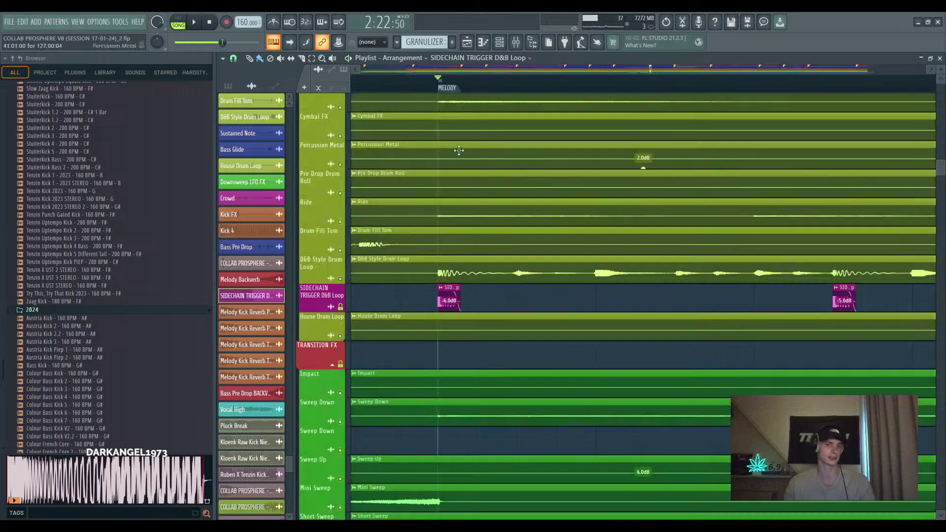
key("space")
Inspect the SIDECHAIN D&B Loop and Melody Bass mixer tracks, and close the mixer
left_click(515, 42)
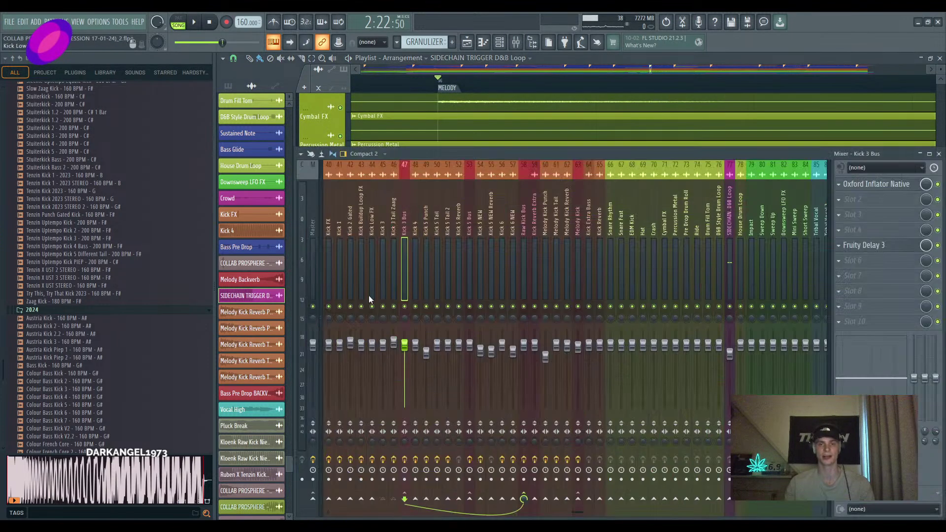
left_click(731, 243)
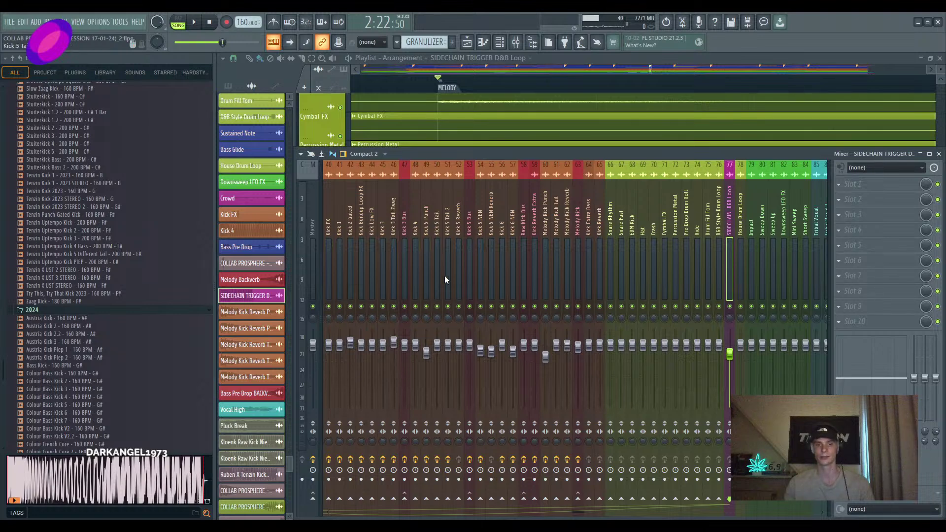
scroll(461, 247, "up", 10)
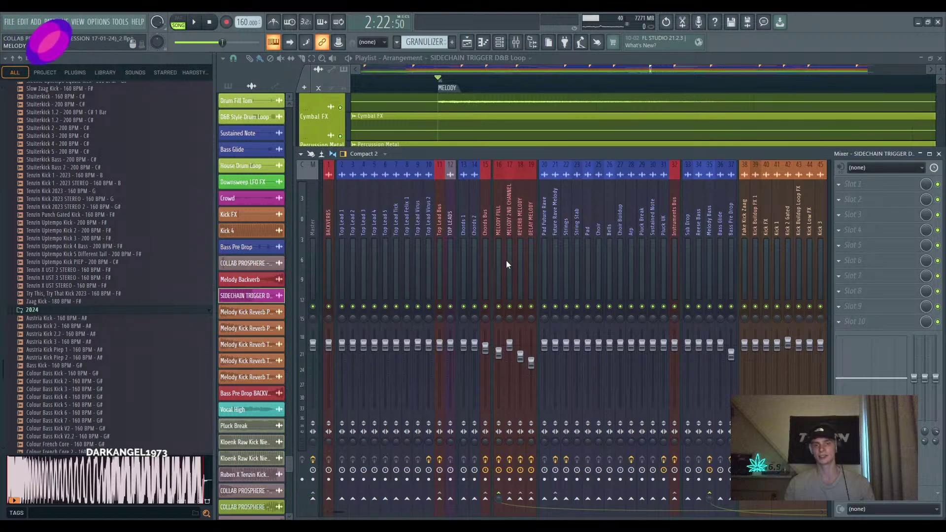
left_click(710, 258)
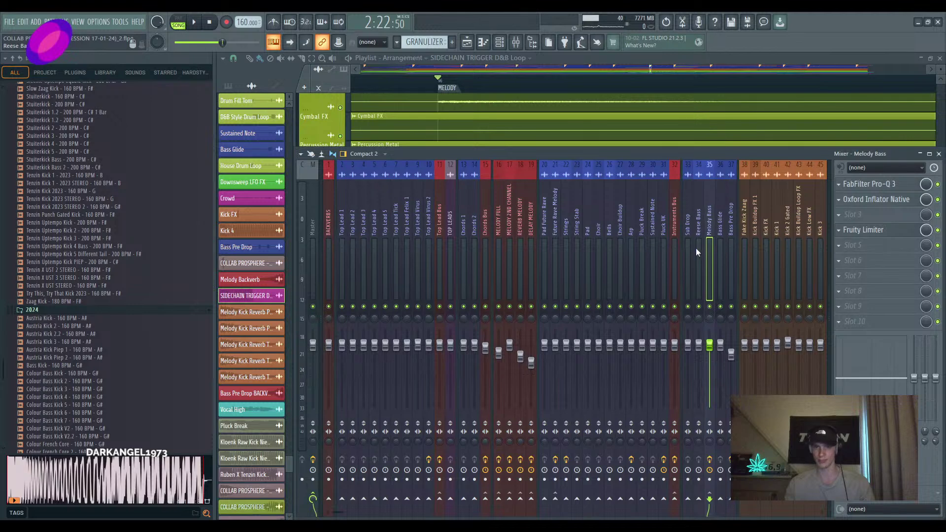
scroll(495, 211, "down", 10)
key("F9")
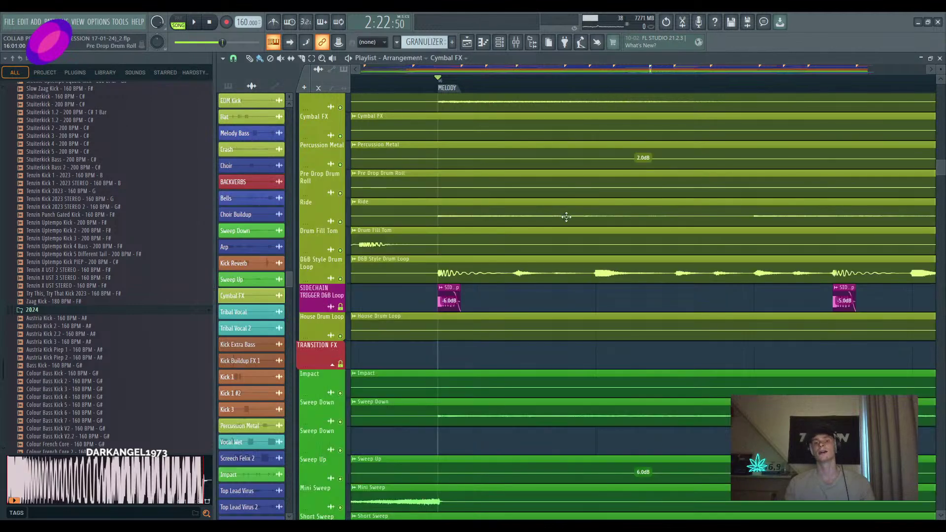
Compare the sidechain trigger clips with the D&B Style Drum Loop, and play all tracks from late in bar 95 into the Melody
scroll(481, 312, "up", 3)
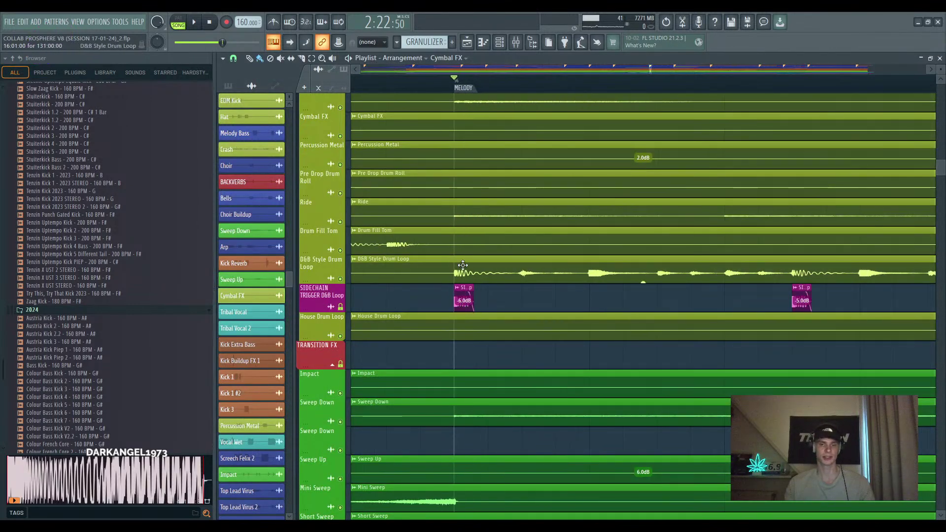
scroll(460, 277, "up", 2)
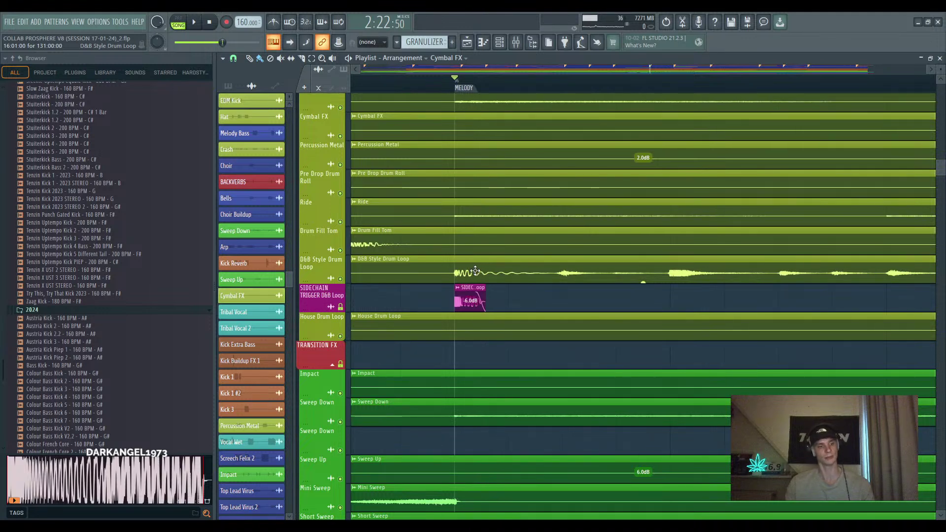
scroll(475, 273, "down", 3)
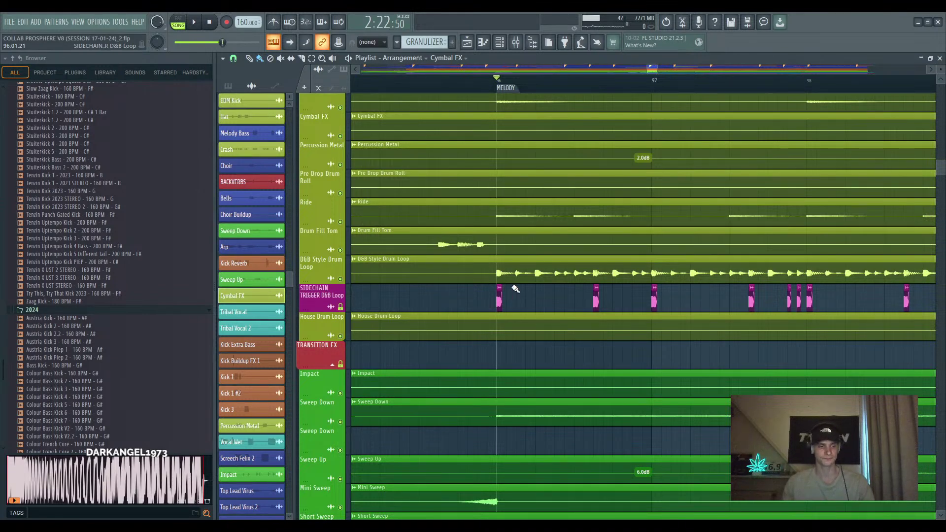
scroll(515, 288, "down", 3)
scroll(647, 421, "up", 2)
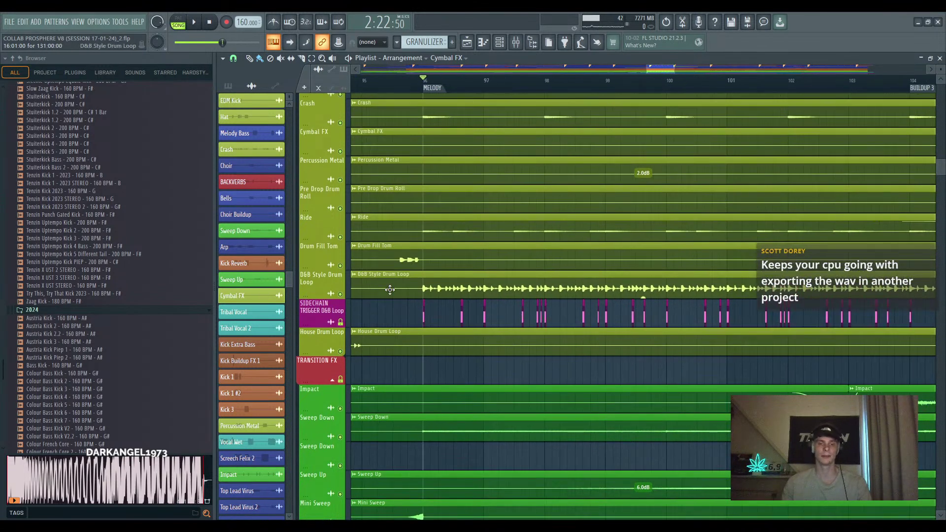
key("space")
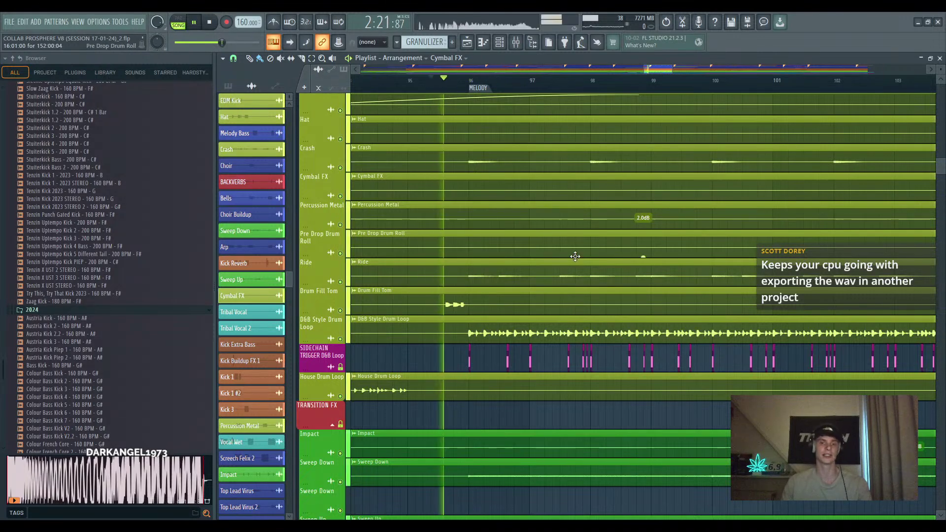
scroll(618, 269, "down", 2)
left_click_drag(617, 269, 530, 286)
scroll(553, 281, "down", 2)
key("space")
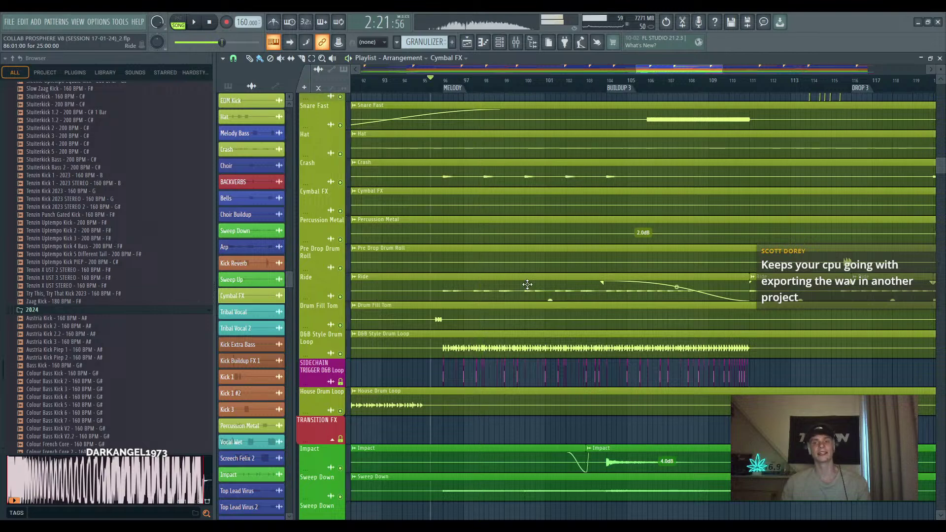
Look through the sweep and vocal tracks around the Melody section, and go back up to the kick tracks
scroll(622, 354, "down", 8)
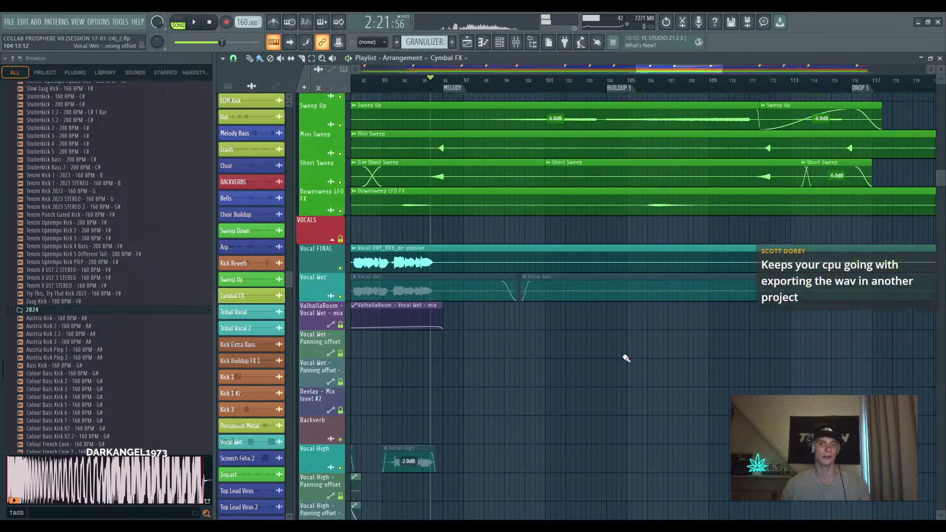
scroll(626, 358, "down", 5)
scroll(625, 358, "up", 7)
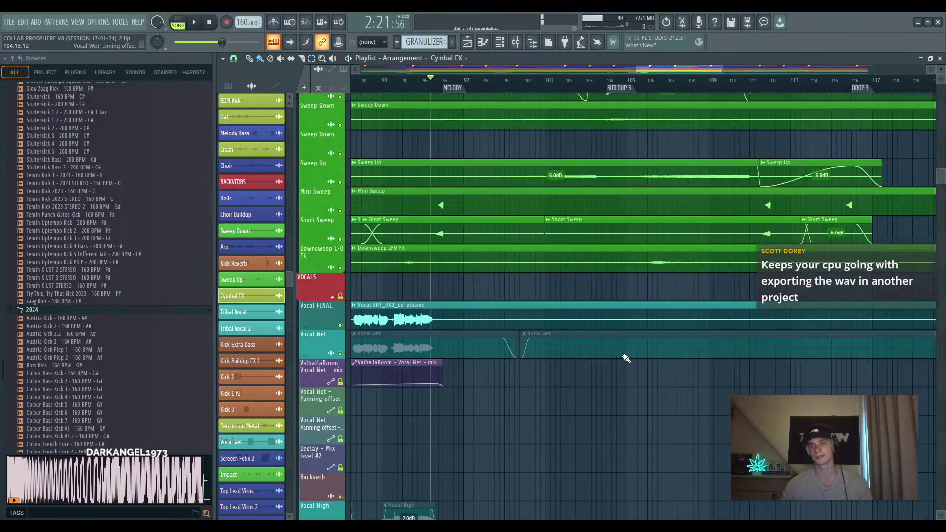
scroll(625, 358, "up", 10)
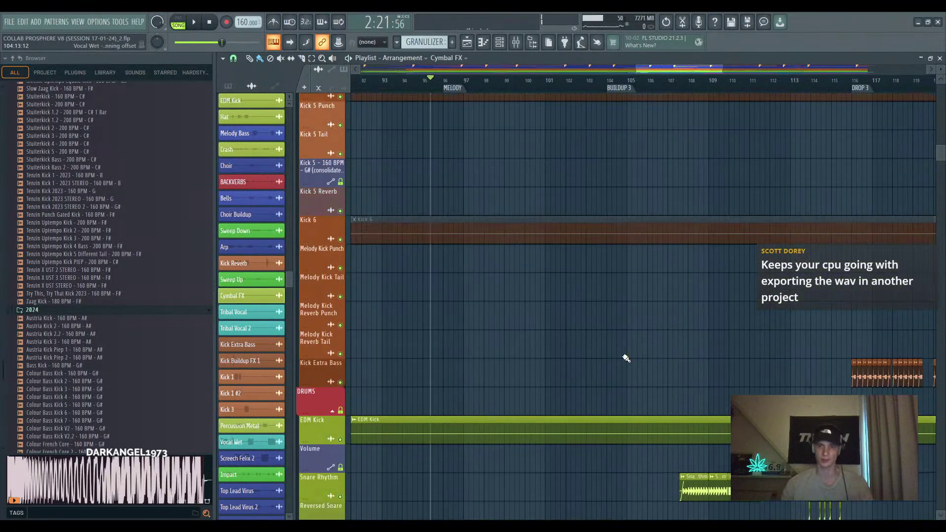
Play the arrangement from about bar 103 into Buildup 3 to hear the TOP LEADS, and stop playback
scroll(625, 358, "up", 15)
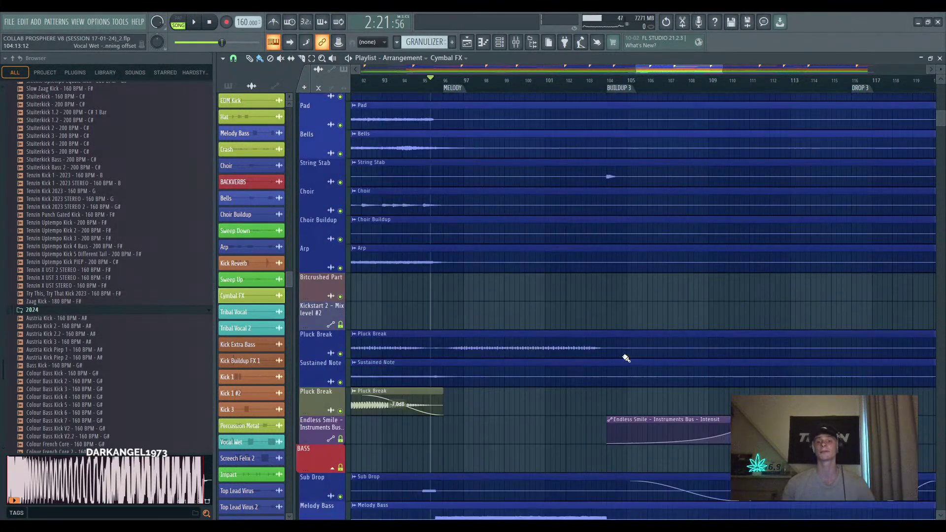
scroll(625, 358, "up", 10)
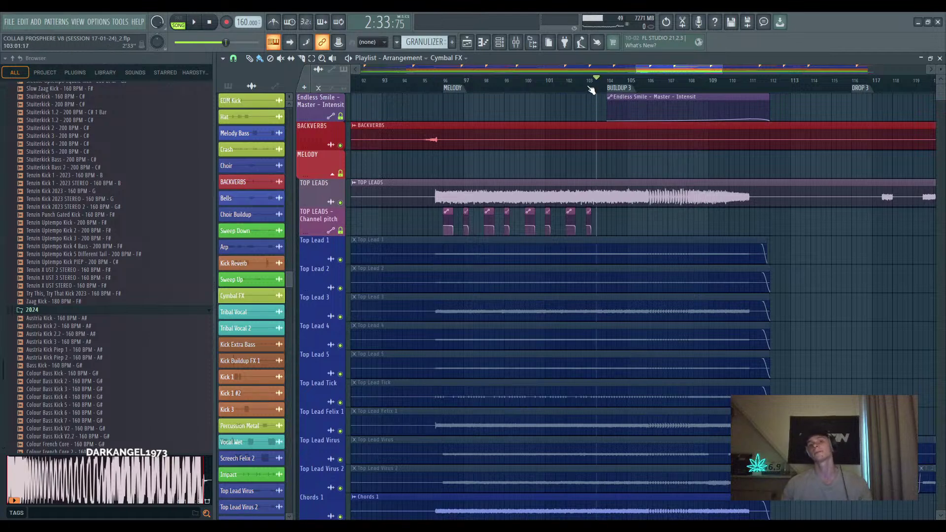
scroll(574, 283, "up", 4)
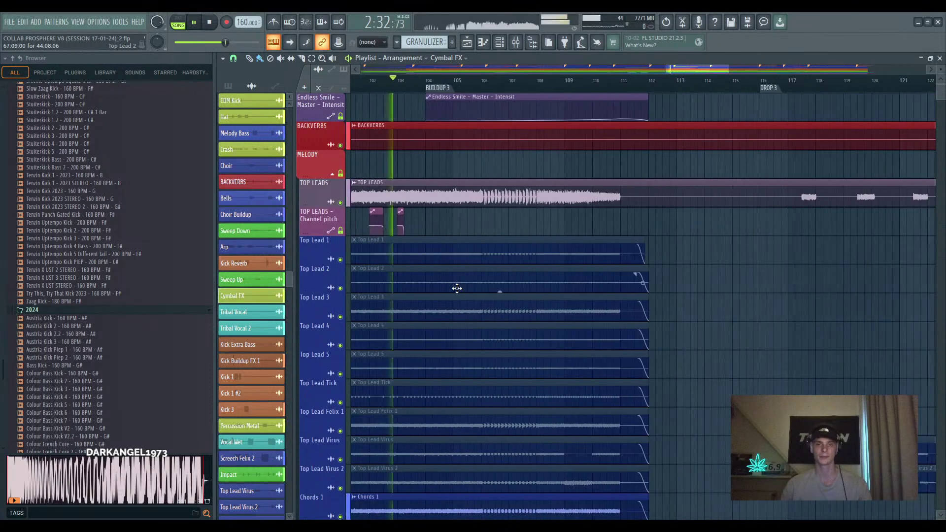
key("space")
scroll(457, 288, "up", 2)
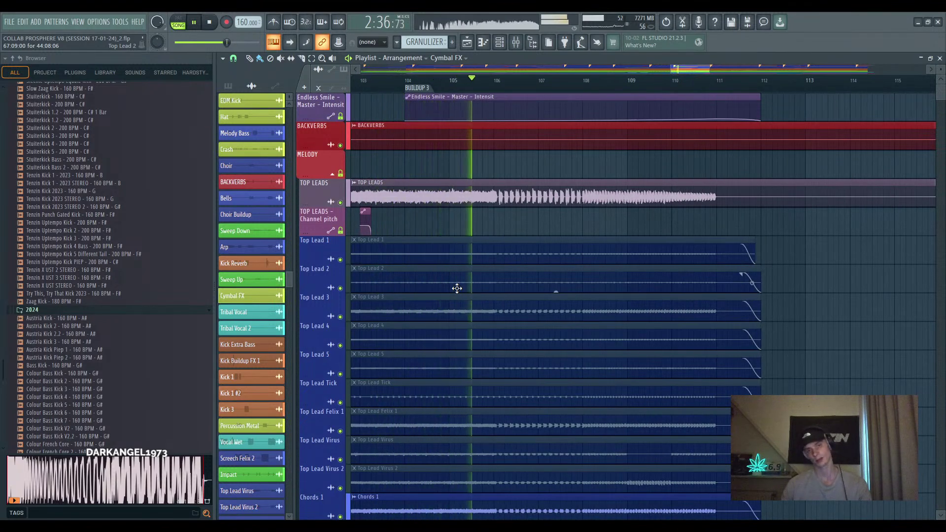
key("space")
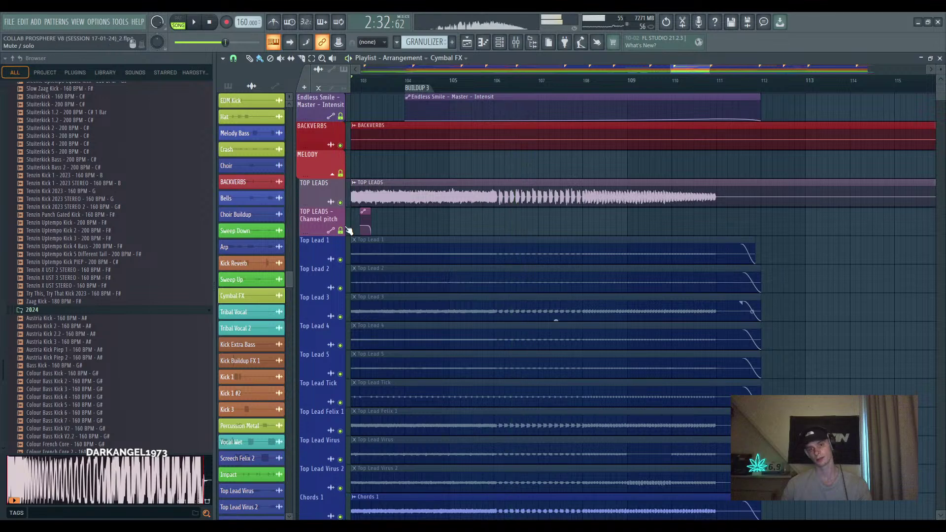
Select the two bars after the Buildup 3 marker, switch to the half bar before it, and clear the time selection
scroll(469, 239, "up", 2)
scroll(468, 239, "up", 1)
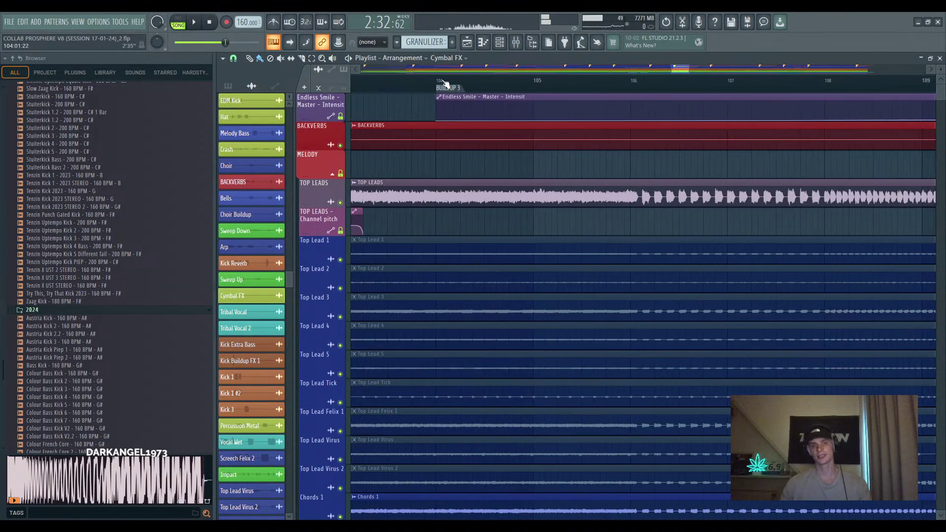
left_click_drag(439, 81, 644, 93)
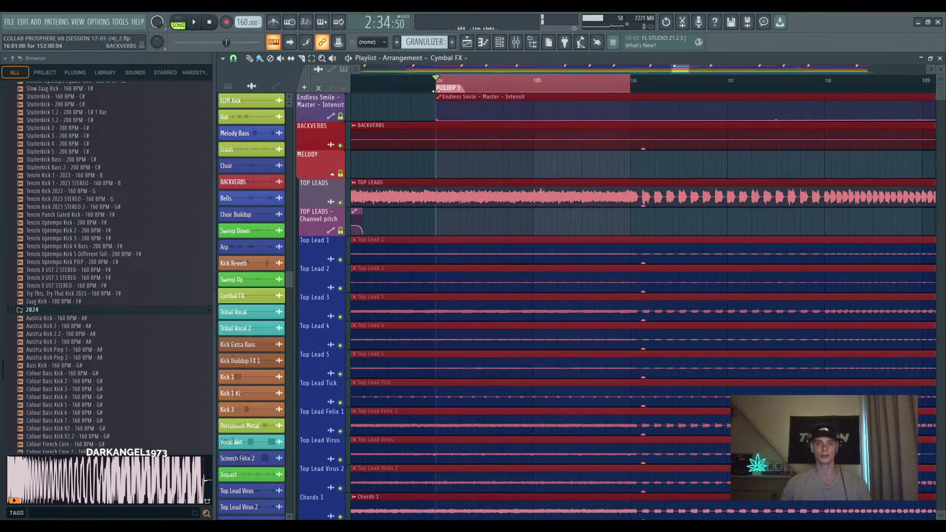
left_click_drag(388, 84, 434, 94)
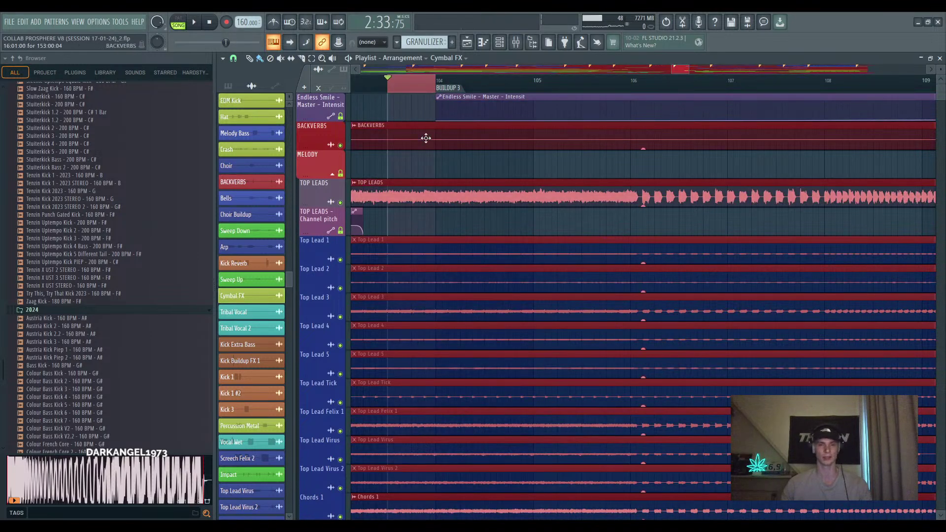
scroll(425, 138, "left", 2)
scroll(453, 186, "down", 1, "ctrl")
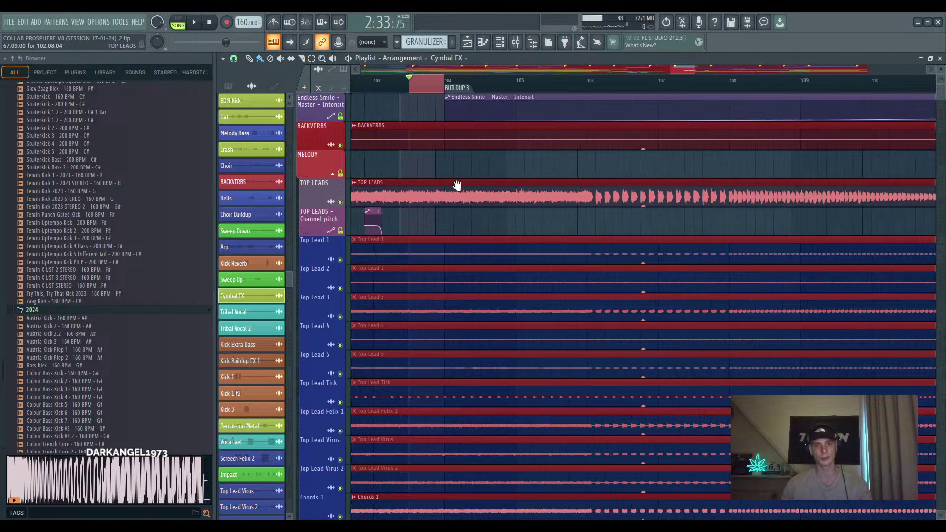
left_click(445, 90)
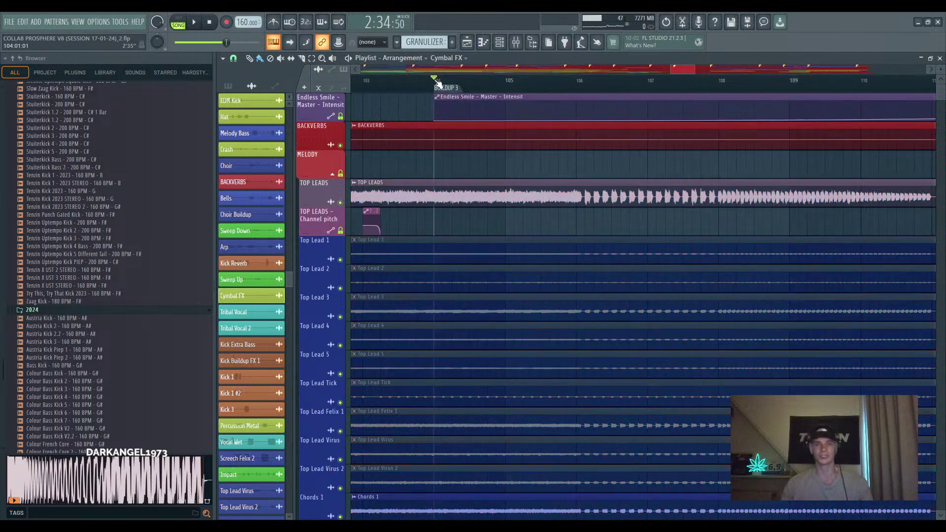
Set the playhead to bar 106 and compare the TOP LEADS clips before Drop 1 with those in Buildup 3
left_click(531, 84)
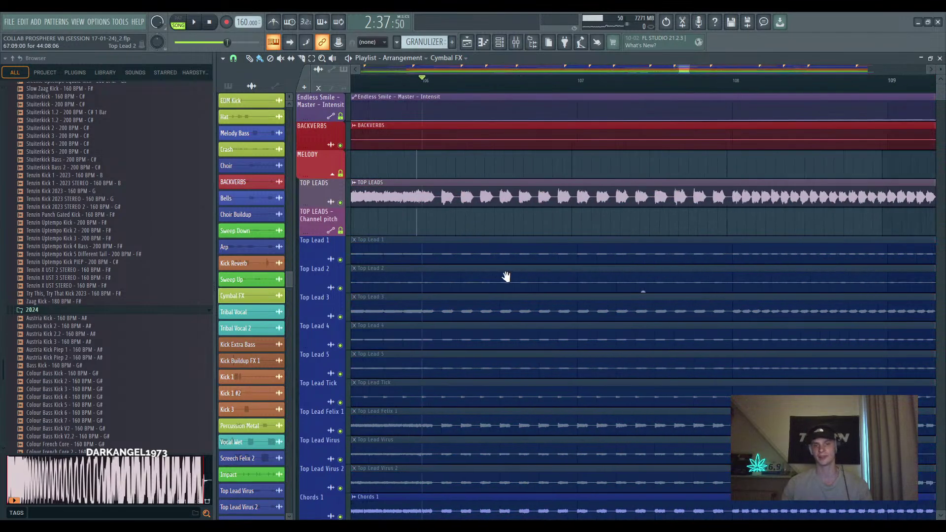
scroll(551, 238, "down", 3, "ctrl")
scroll(551, 237, "down", 3, "ctrl")
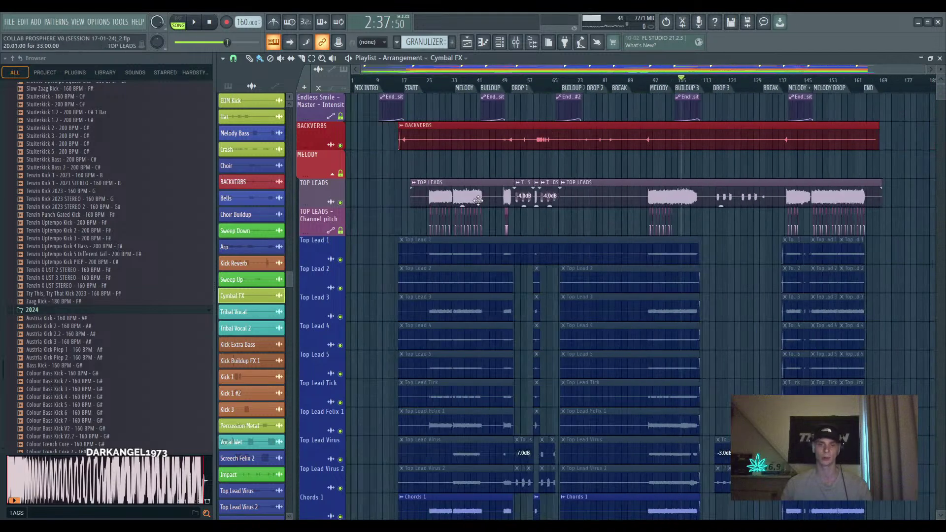
scroll(554, 204, "up", 10, "ctrl")
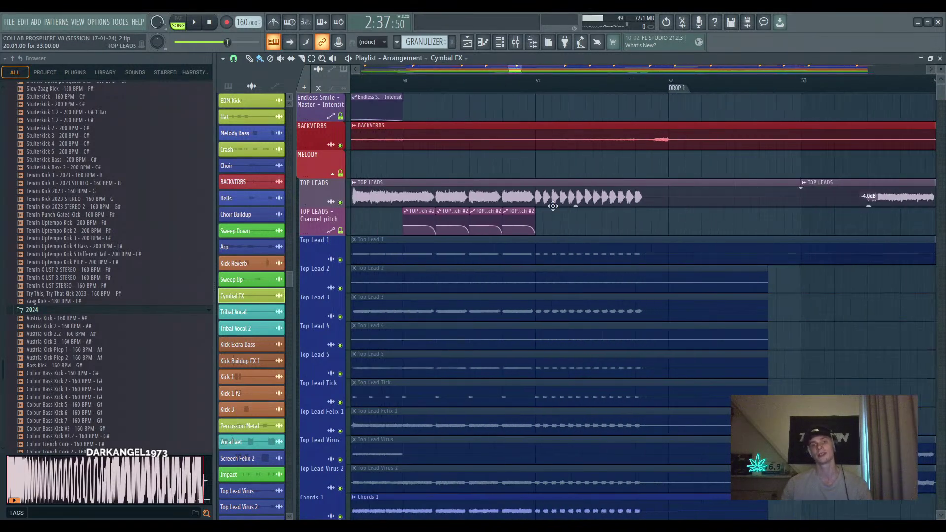
scroll(566, 202, "down", 5, "ctrl")
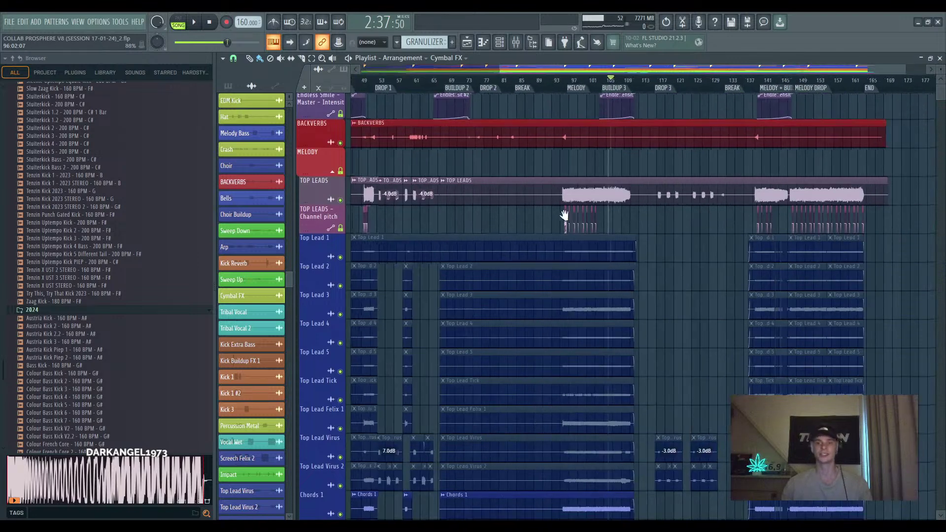
scroll(627, 218, "up", 8, "ctrl")
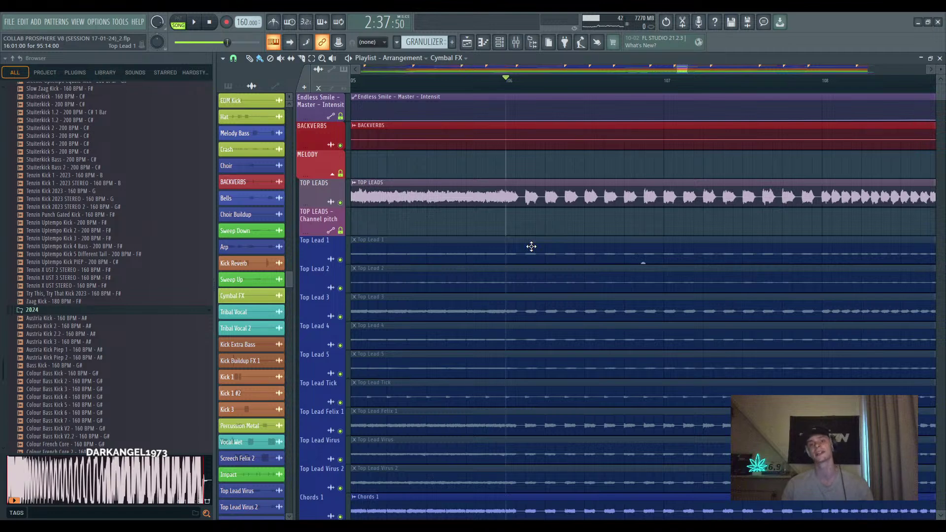
Play Buildup 3 from bar 106 to hear the chopped TOP LEADS, and stop playback
scroll(498, 252, "down", 1)
scroll(500, 253, "down", 3, "ctrl")
key("space")
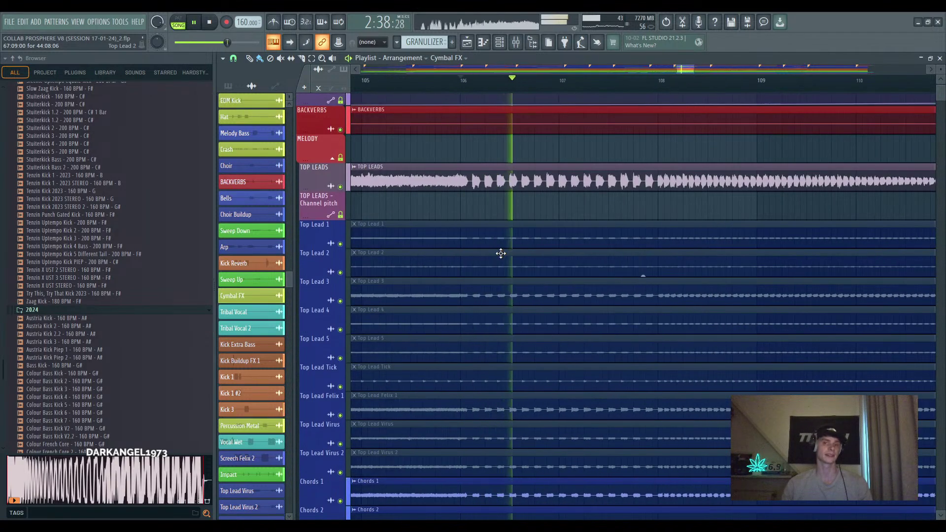
scroll(571, 247, "up", 1)
key("space")
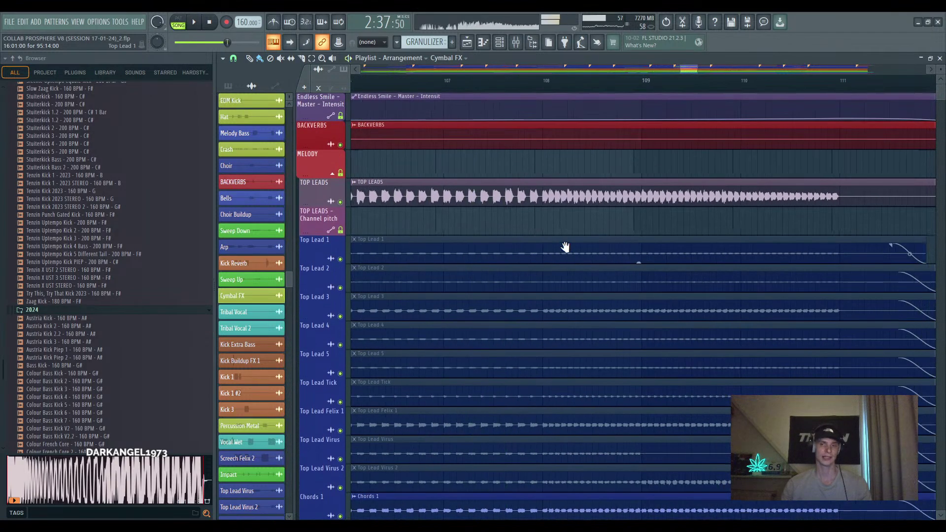
Examine the spacing of the TOP LEADS chops around bar 108 and set the playhead to bar 108
scroll(591, 214, "up", 2, "ctrl")
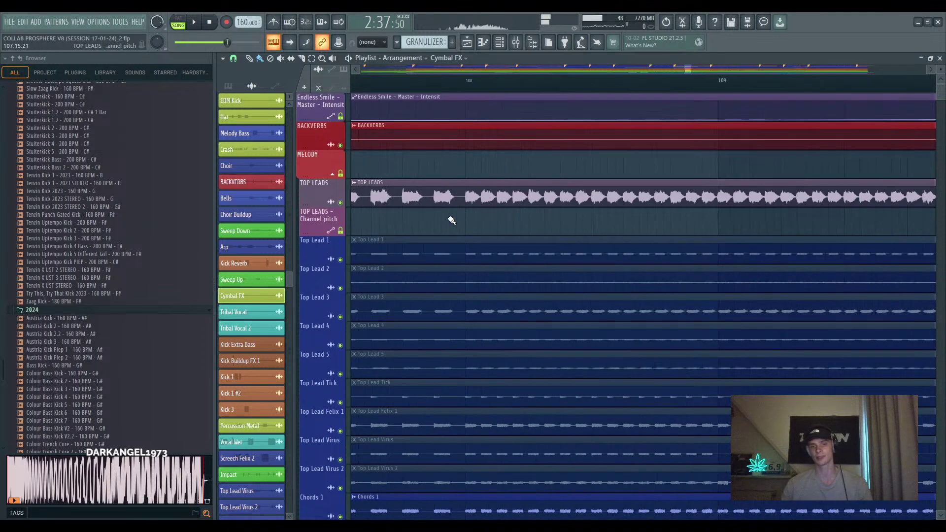
scroll(437, 224, "up", 3, "ctrl")
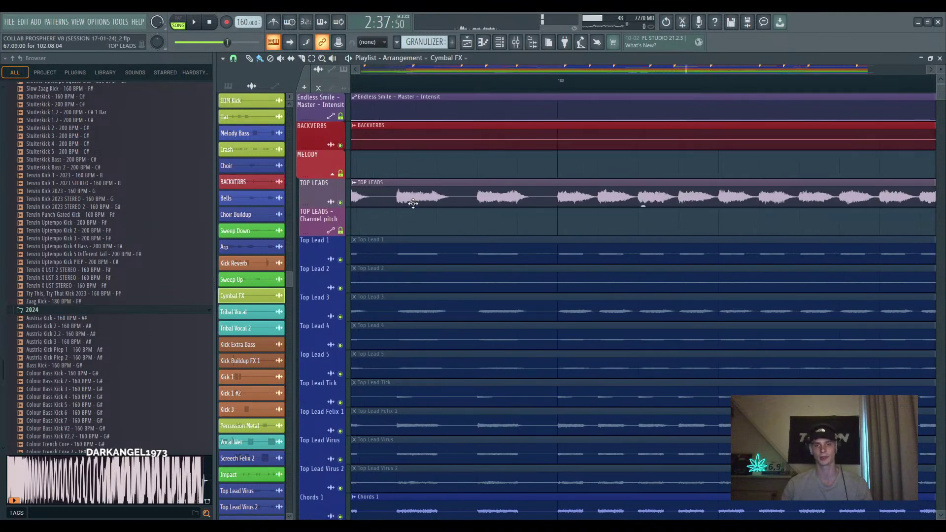
scroll(413, 202, "down", 2, "ctrl")
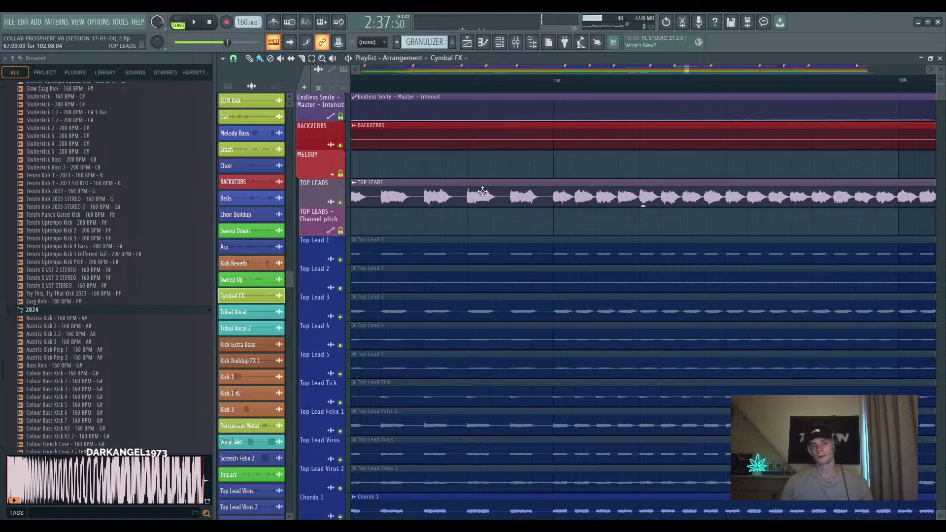
scroll(541, 197, "right", 2)
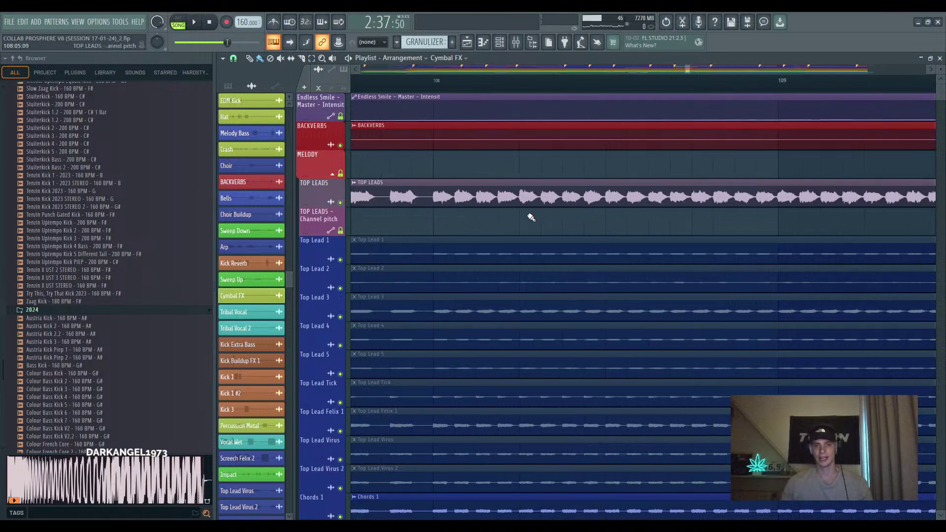
scroll(457, 170, "down", 2, "ctrl")
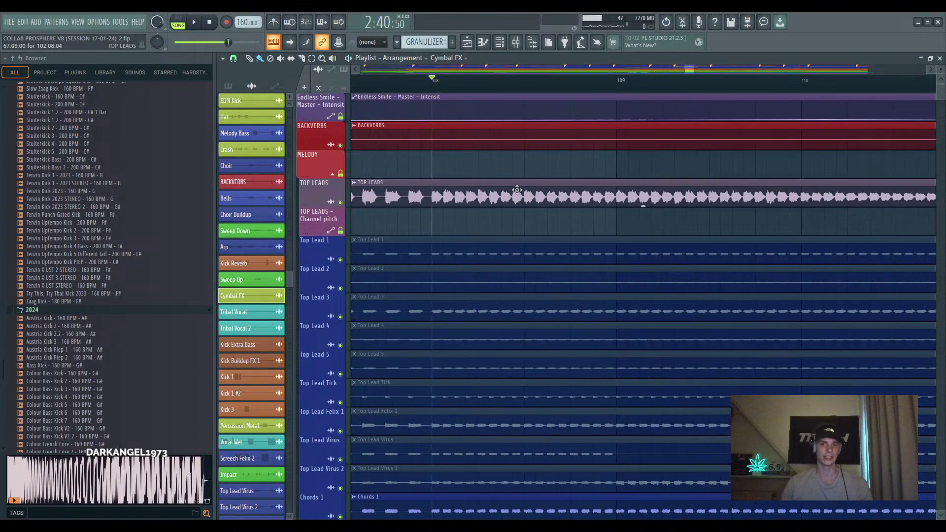
Play Buildup 3 from bar 108 past bar 110 while following the TOP LEADS chops, and stop playback
key("space")
scroll(561, 246, "down", 2, "ctrl")
left_click_drag(571, 266, 530, 243)
scroll(596, 236, "up", 2, "ctrl")
left_click_drag(633, 232, 536, 244)
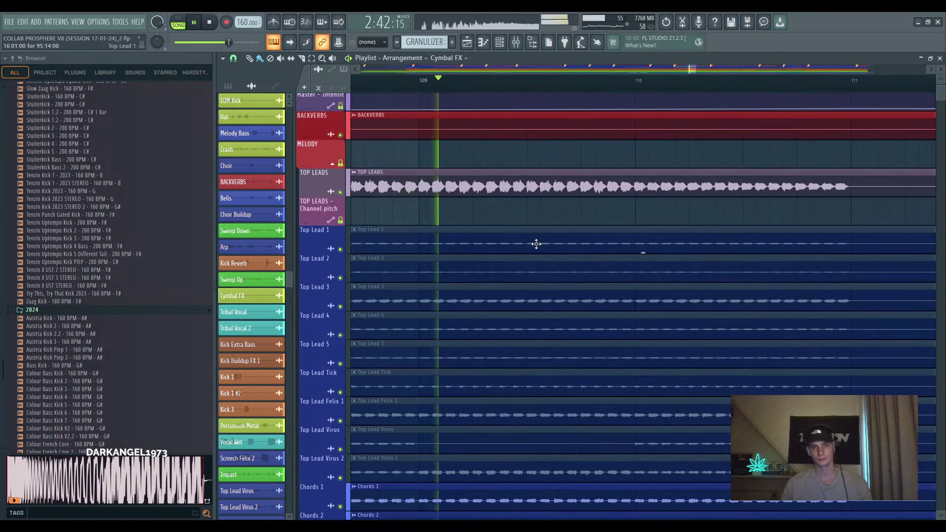
scroll(542, 239, "down", 3, "ctrl")
left_click_drag(584, 224, 522, 226)
scroll(563, 227, "up", 3, "ctrl")
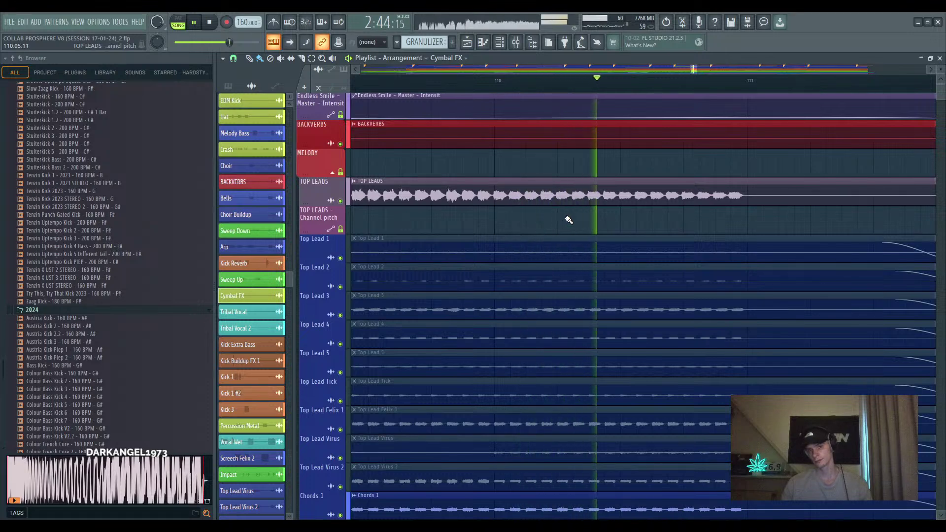
key("space")
Examine the fading end of the TOP LEADS chops and set the playhead to bar 110
scroll(623, 228, "down", 4, "ctrl")
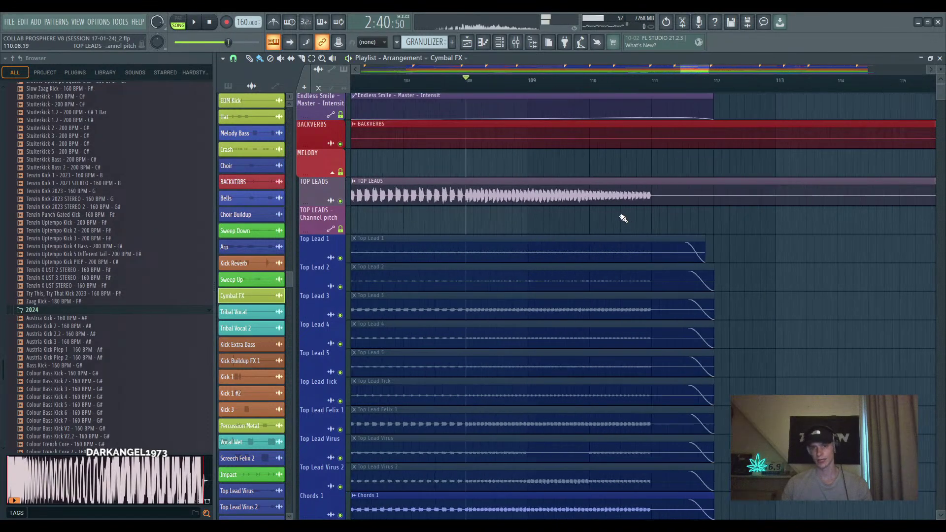
scroll(623, 212, "up", 3, "ctrl")
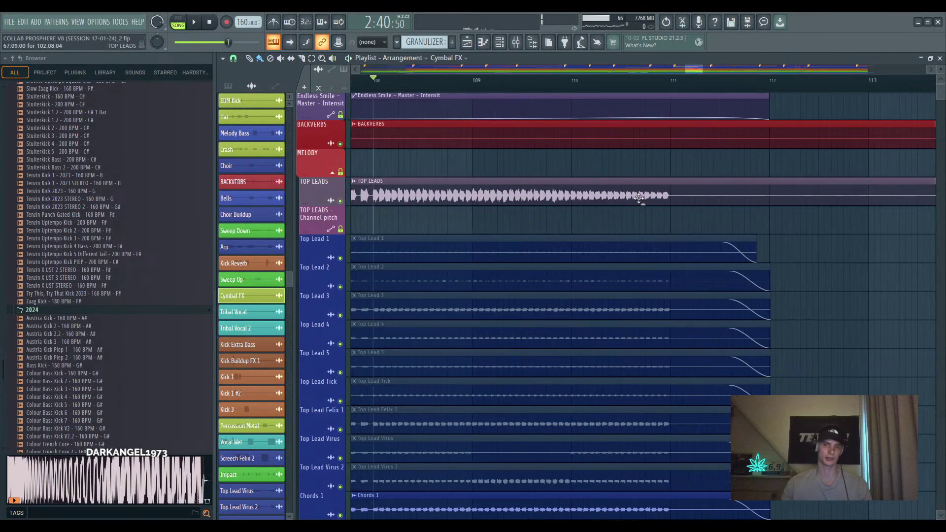
scroll(638, 197, "up", 2, "ctrl")
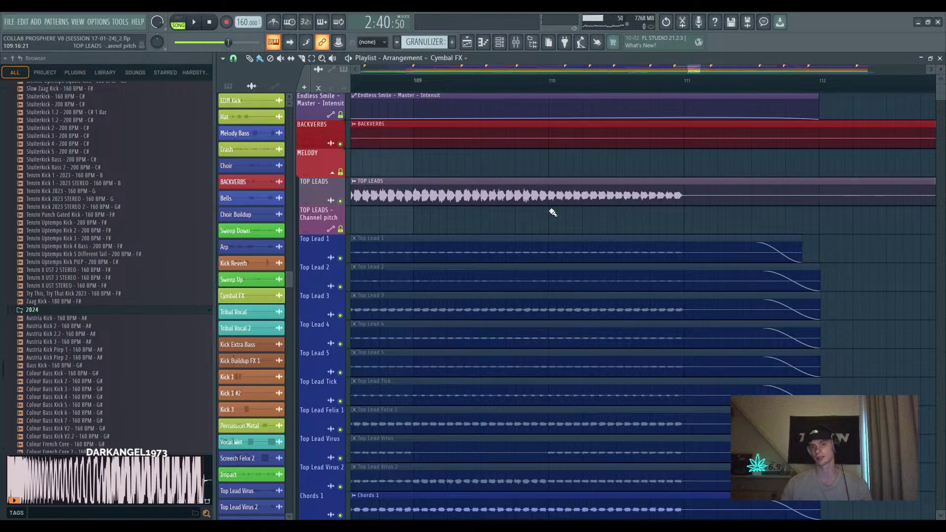
scroll(552, 212, "up", 6, "ctrl")
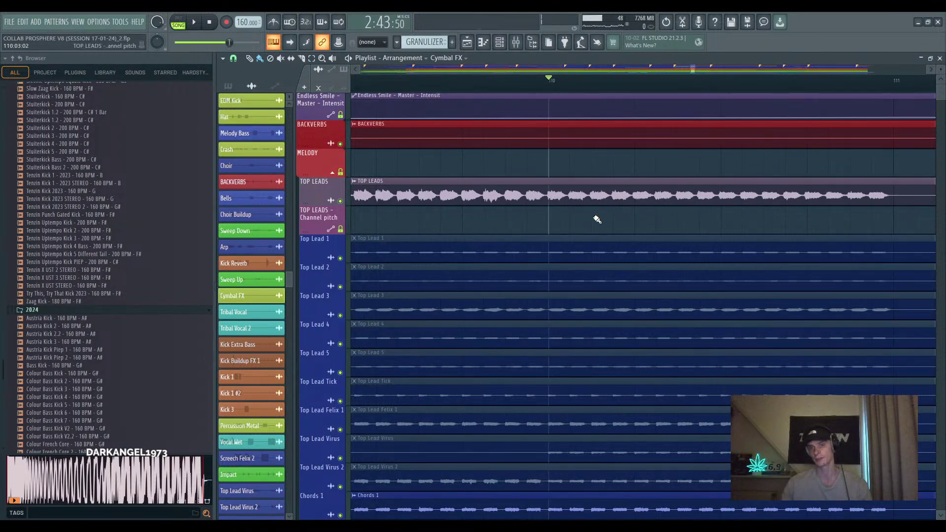
Find the MELODY FULL automation under Buildup 3 and select its Effector Param X and Param Y clips
scroll(597, 222, "down", 3, "ctrl")
scroll(614, 230, "down", 10)
scroll(576, 265, "down", 1, "ctrl")
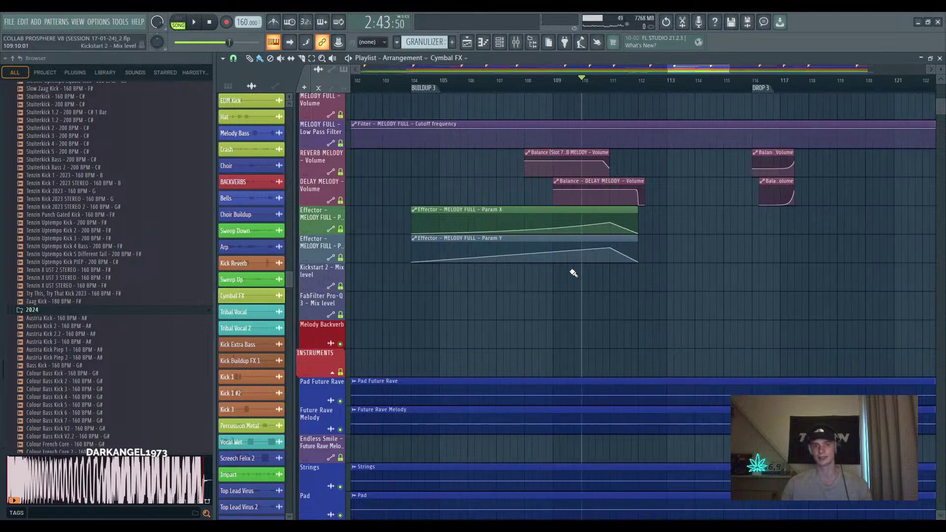
scroll(566, 290, "down", 1, "ctrl")
scroll(559, 340, "up", 4)
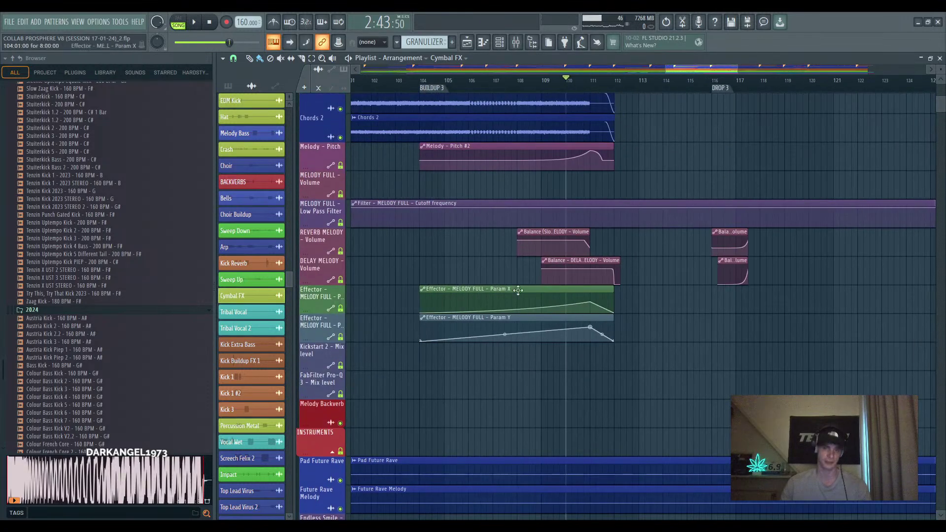
left_click(518, 289)
left_click(547, 335)
scroll(548, 359, "up", 1)
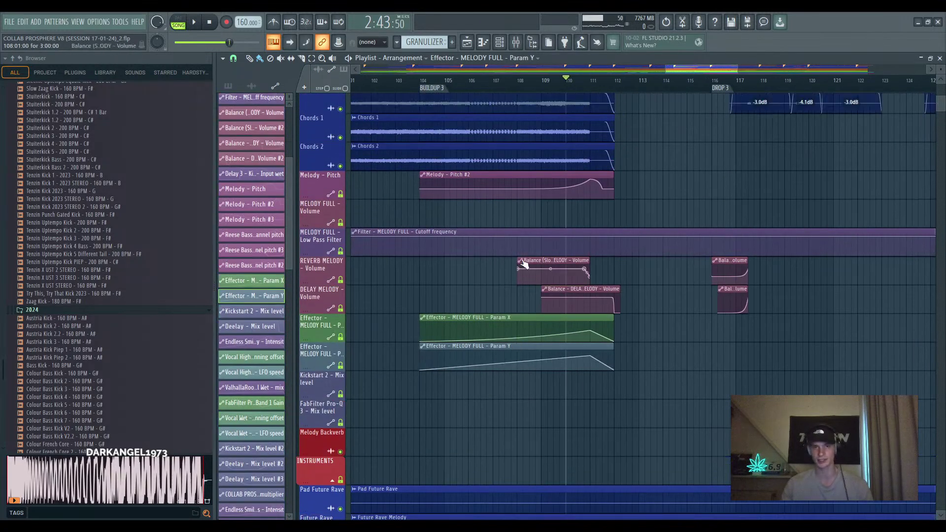
Inspect the effect chain of the MELODY FULL mixer track and return the playhead to just before the Buildup 3 marker
left_click(515, 43)
left_click(511, 267)
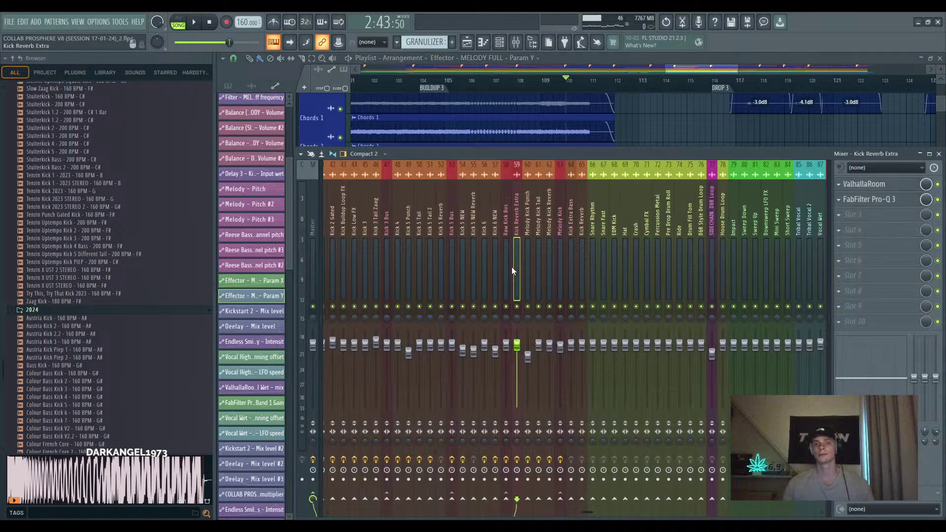
scroll(511, 266, "up", 10)
left_click(497, 272)
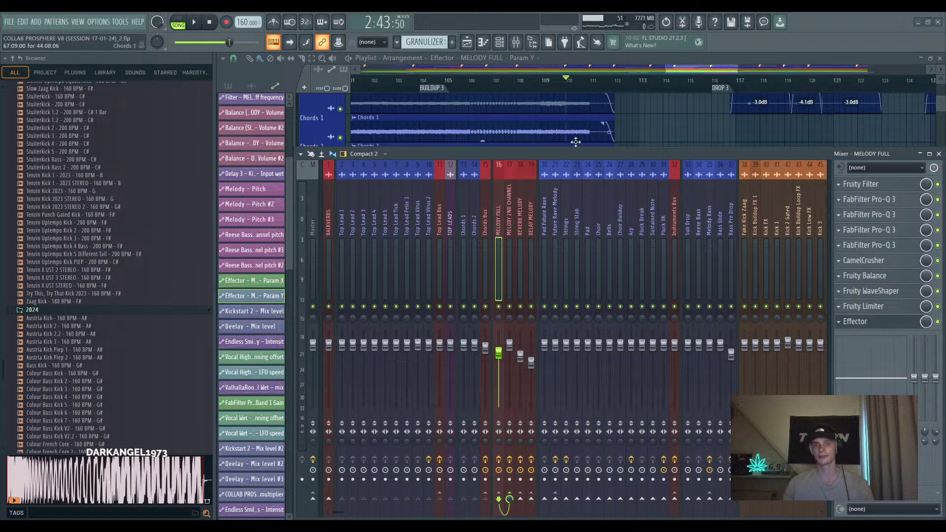
left_click(939, 154)
left_click_drag(524, 79, 419, 85)
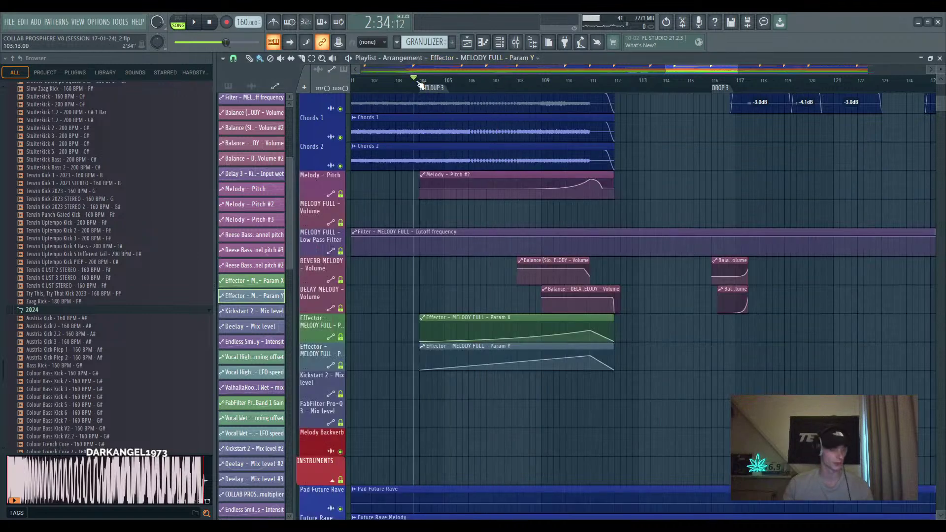
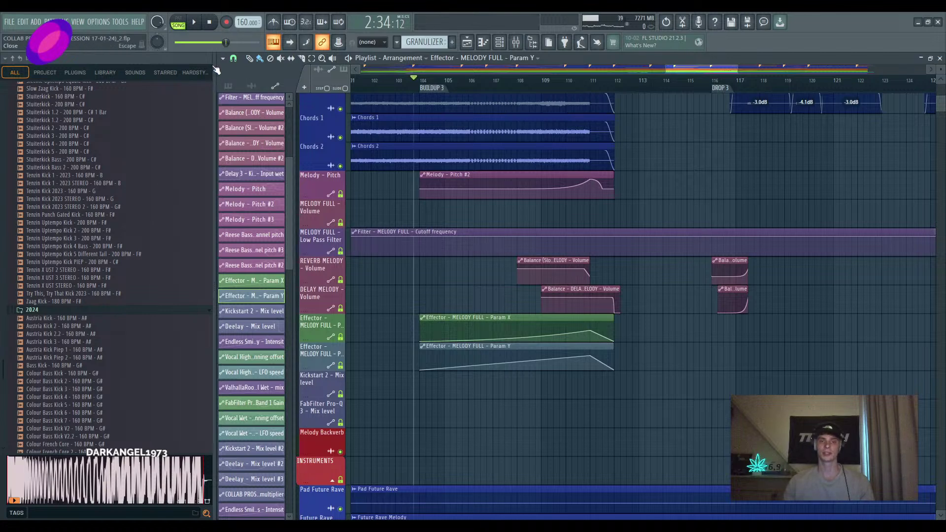
Replay the closing part of Buildup 3 from about bar 107 to around bar 110 several times, ending with playback stopped
left_click(535, 74)
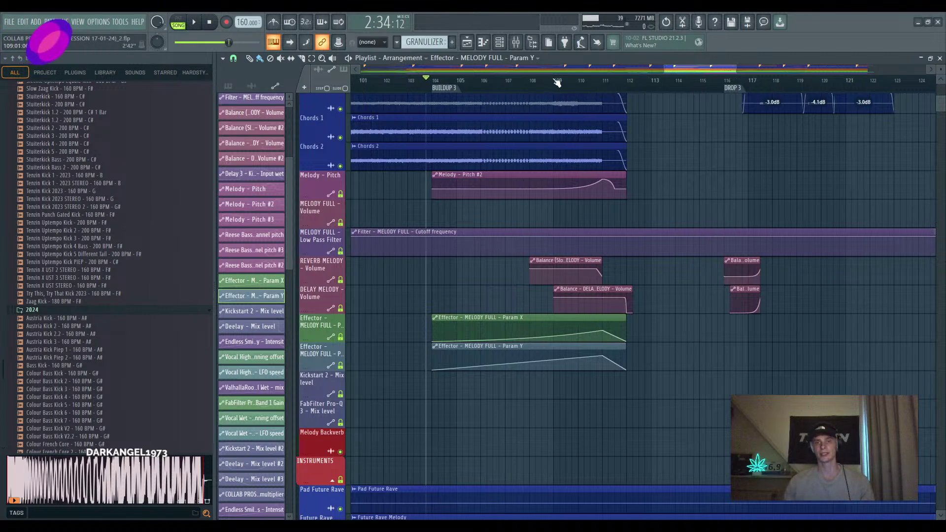
key("space")
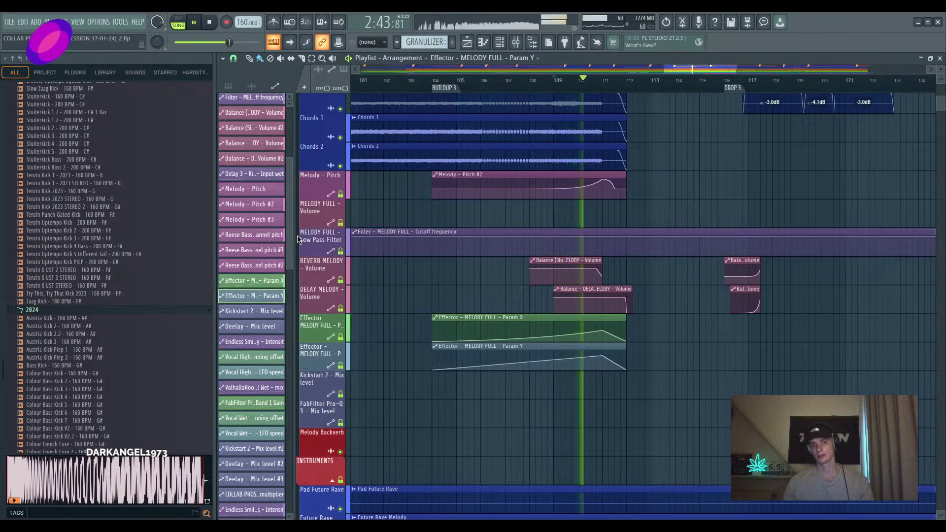
key("space")
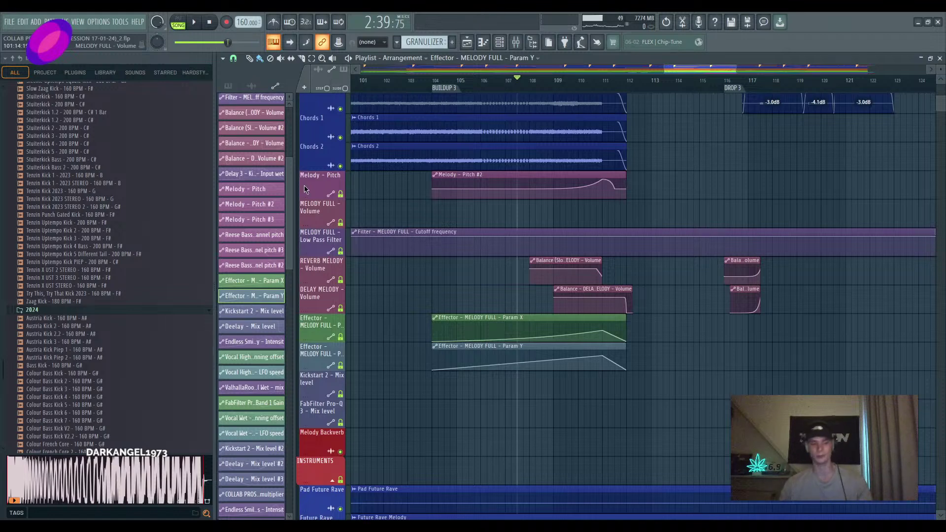
key("space")
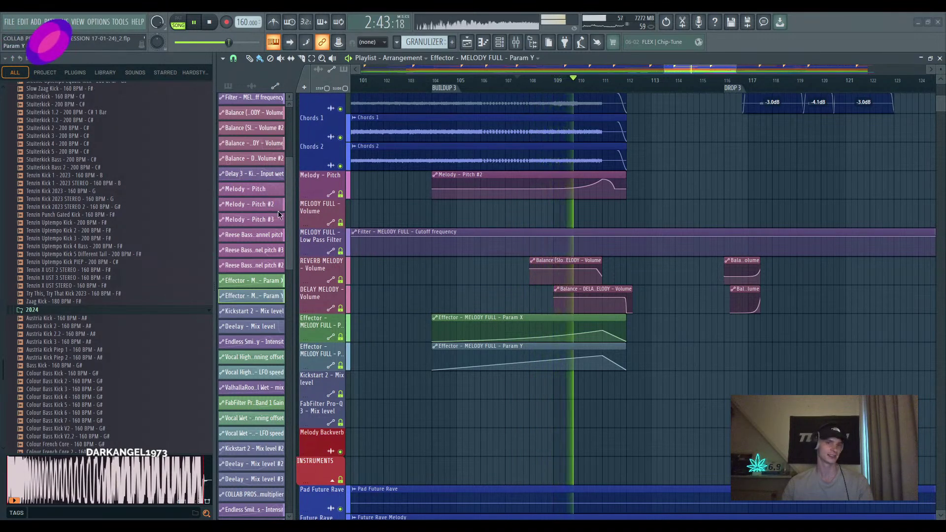
key("space")
key("space")
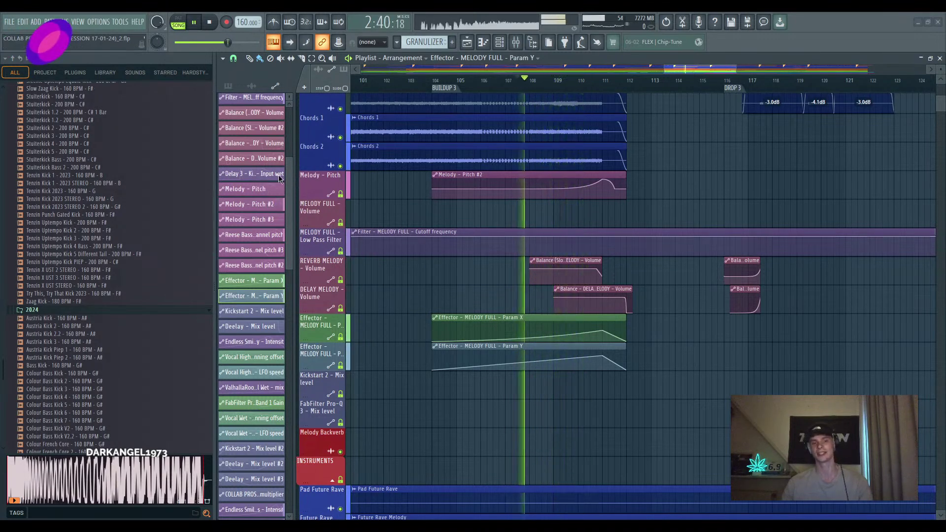
key("space")
Play the end of the melody automation from bar 111 to just before bar 112, and stop playback
scroll(619, 279, "down", 3)
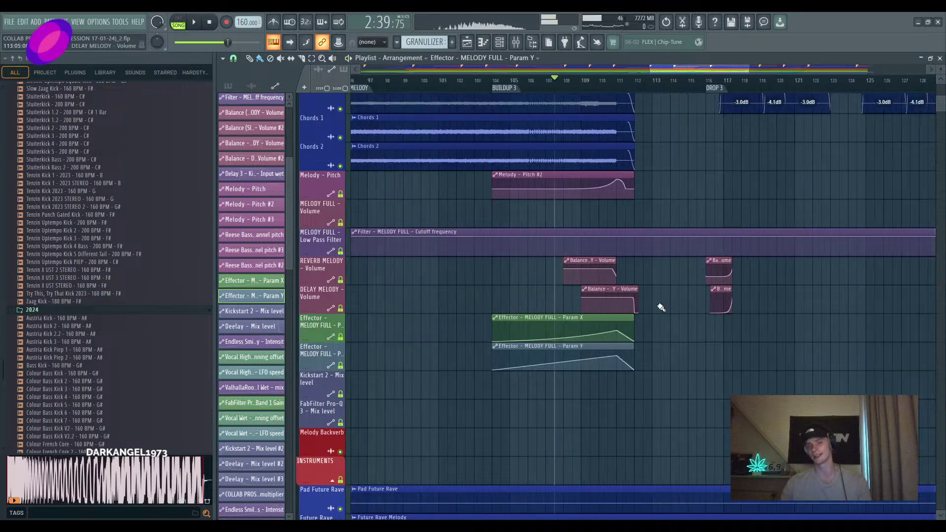
scroll(611, 353, "up", 4)
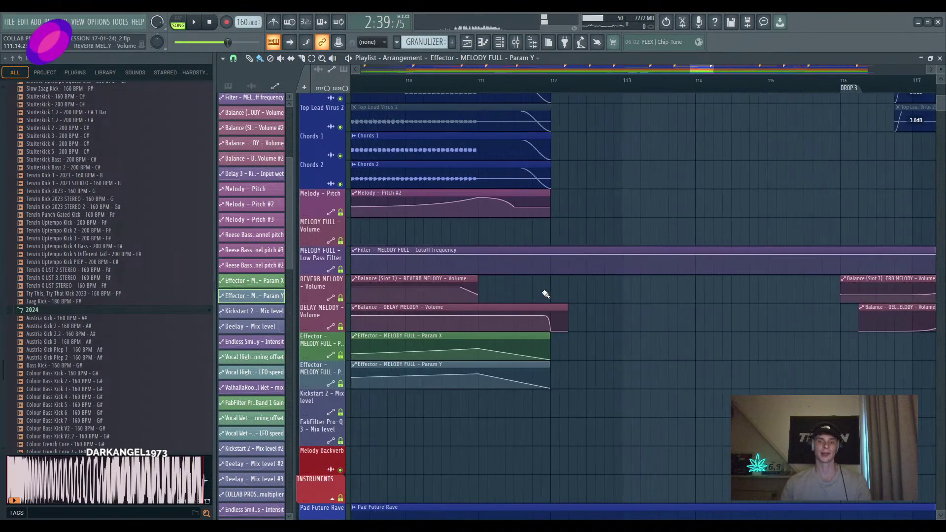
scroll(566, 184, "down", 2)
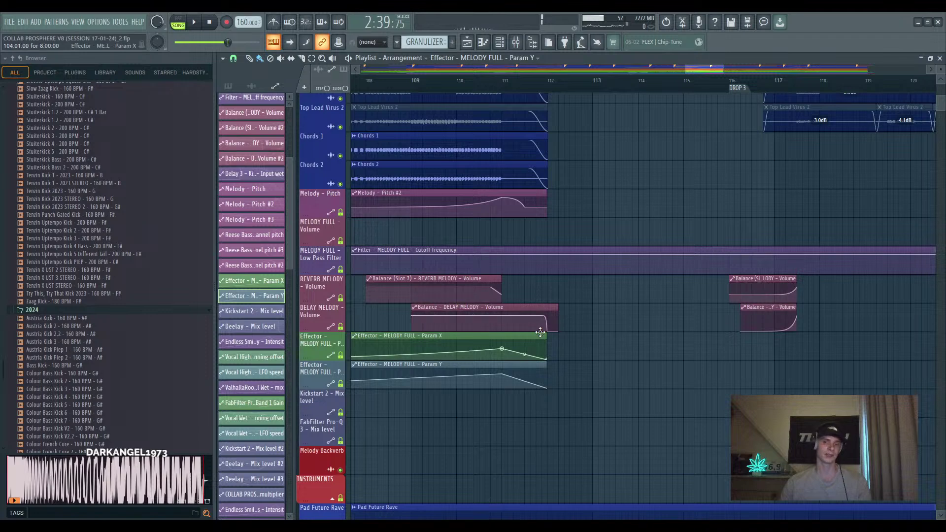
scroll(475, 295, "down", 1)
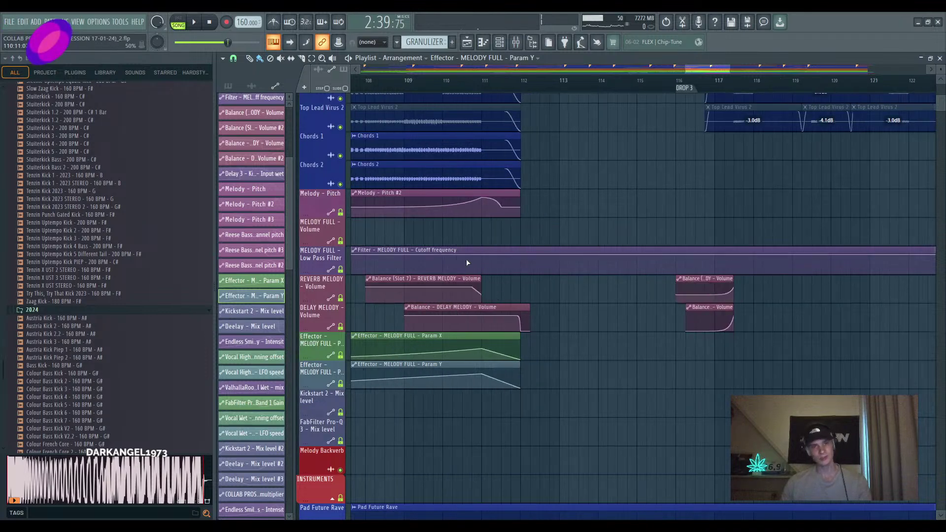
scroll(466, 263, "up", 2)
left_click(508, 87)
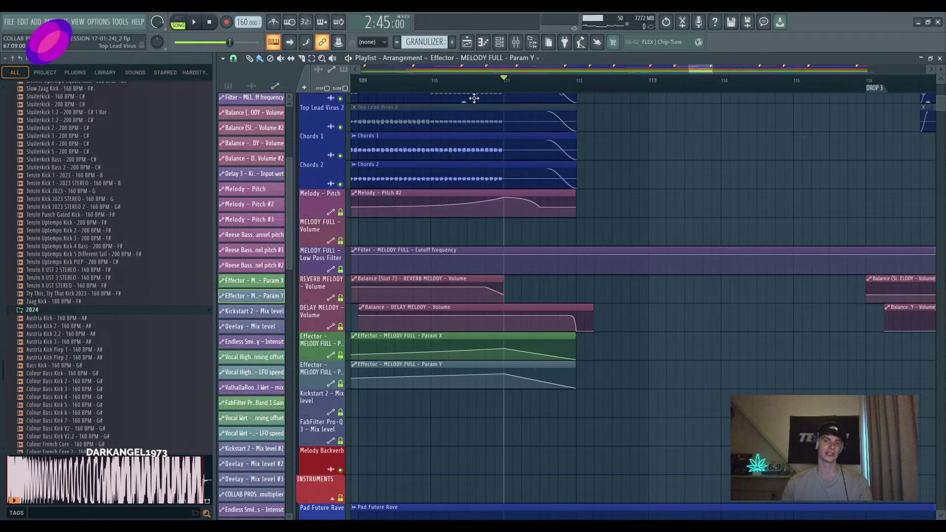
key("space")
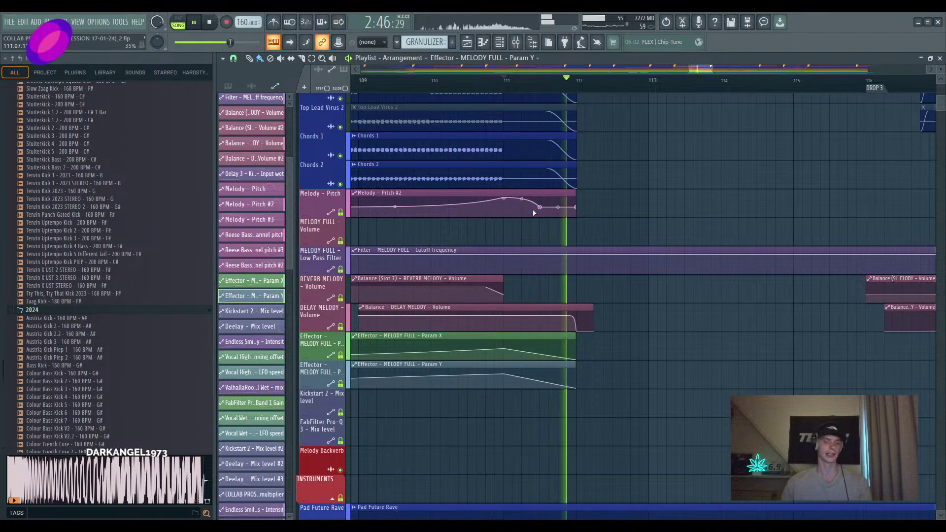
key("space")
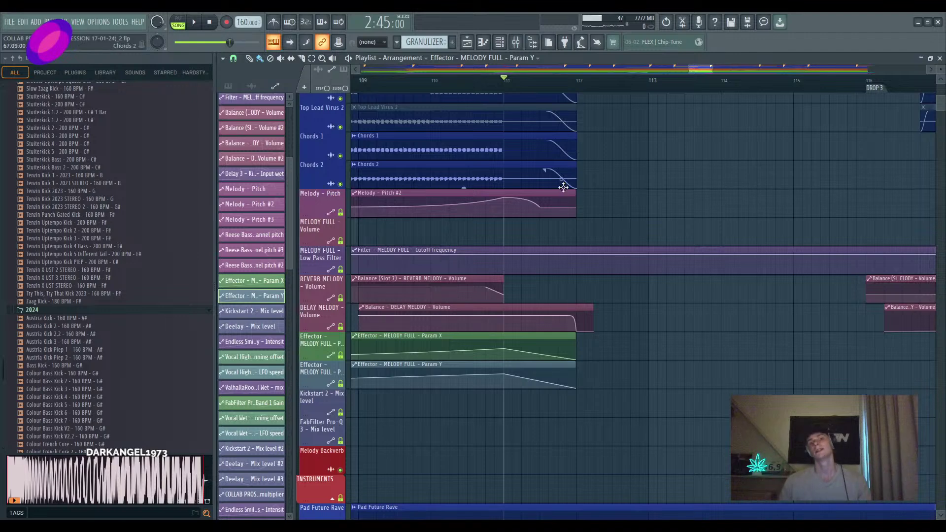
Find the Bass Pre Drop track below the melody tracks and briefly audition it from the clip's audio start at bar 112
scroll(618, 232, "down", 10)
scroll(633, 243, "up", 2)
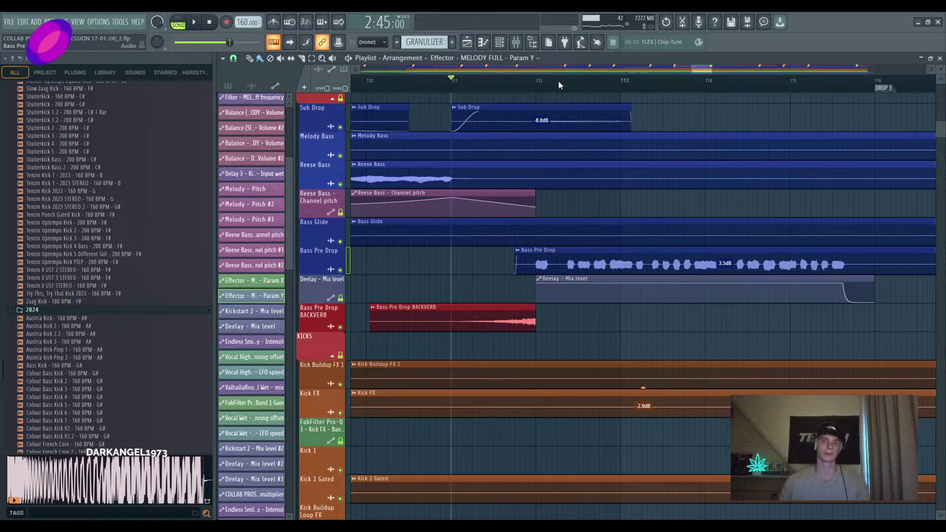
left_click(538, 84)
key("space")
key("space")
scroll(530, 258, "down", 3)
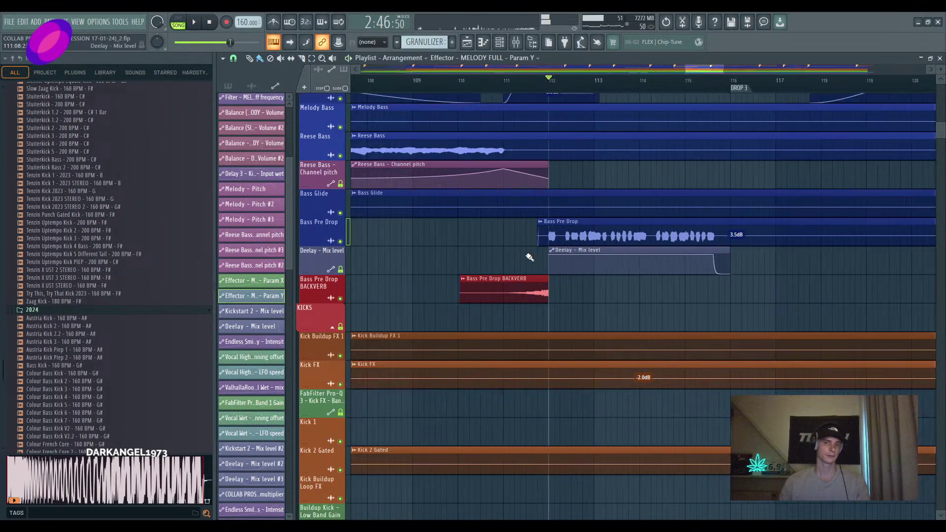
Go back to the top lead and chord tracks, play their fade-out from around bar 110 to just past bar 112, and stop
scroll(574, 401, "up", 10)
scroll(582, 402, "up", 2)
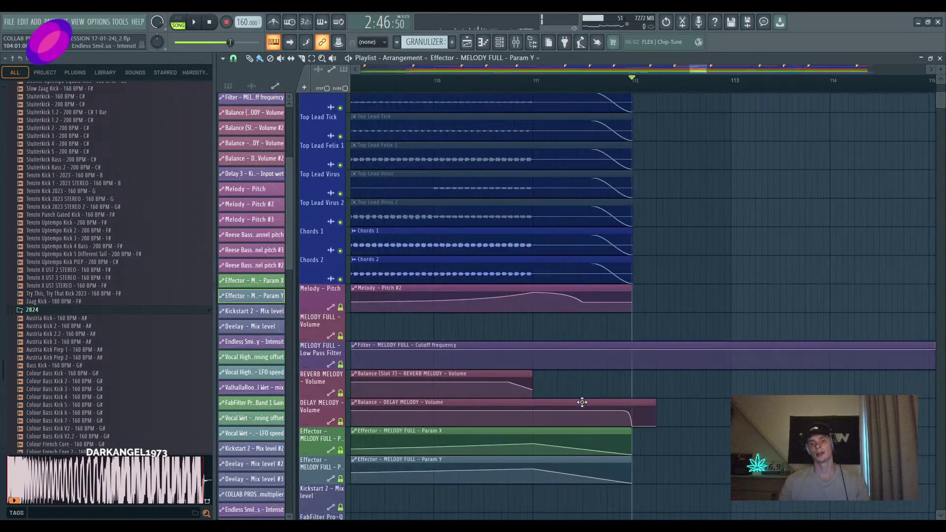
scroll(581, 402, "down", 2)
left_click(508, 92)
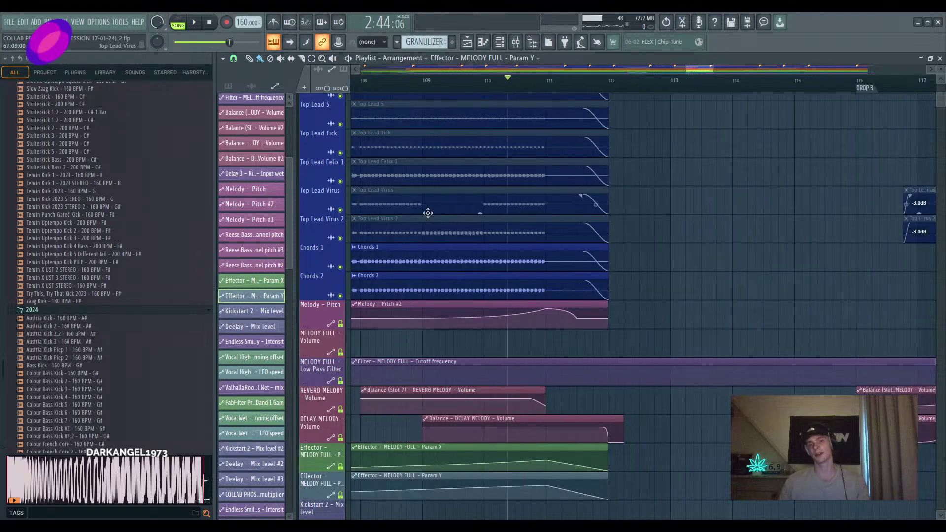
scroll(473, 295, "down", 1)
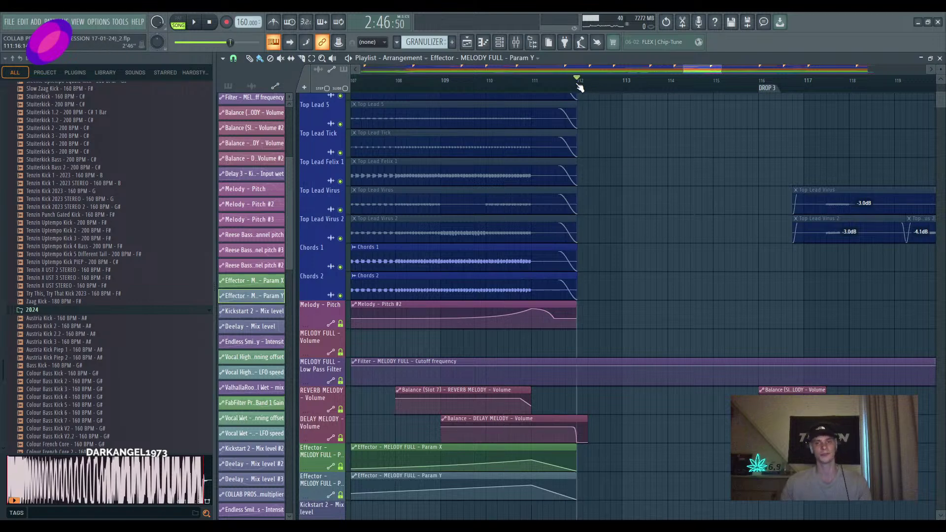
scroll(570, 426, "up", 2)
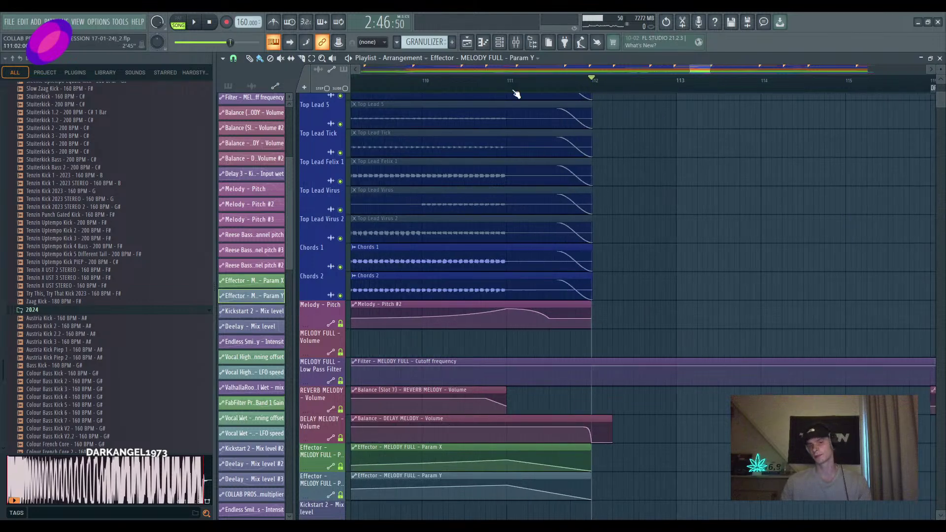
left_click(465, 82)
key("space")
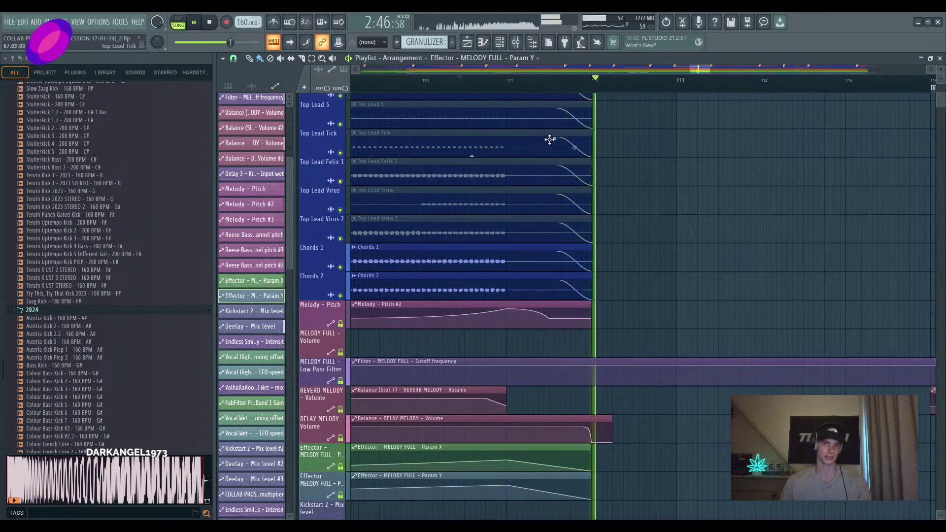
key("space")
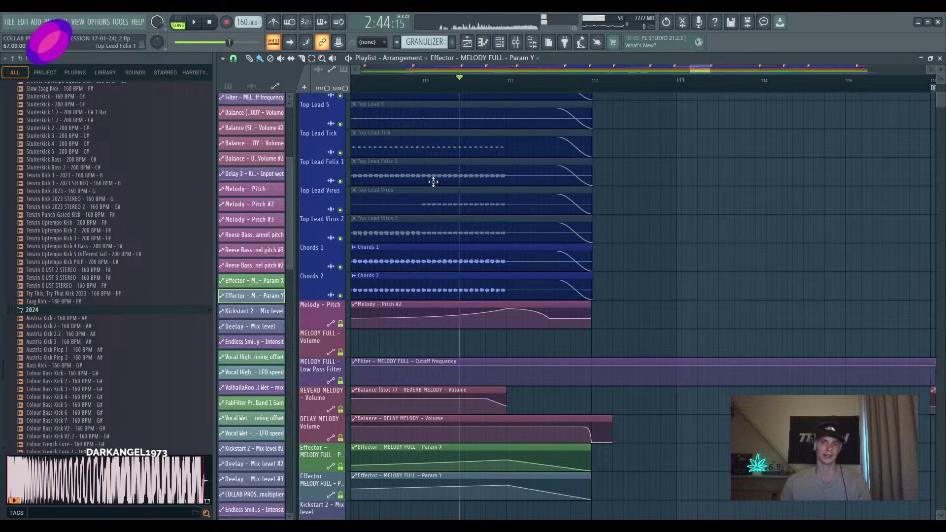
Set the playhead to bar 112 and play the Bass Pre Drop section up to the Drop 3 marker, and stop playback
left_click(596, 82)
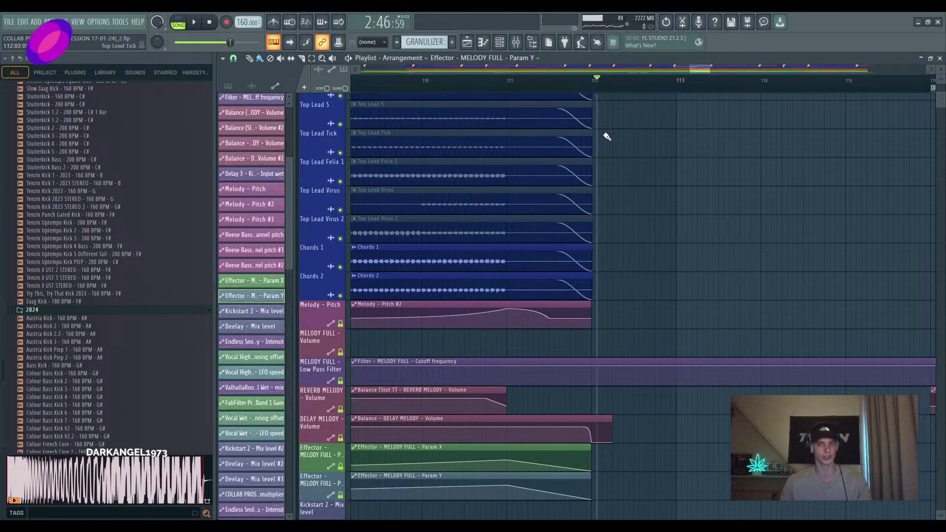
scroll(642, 236, "down", 3)
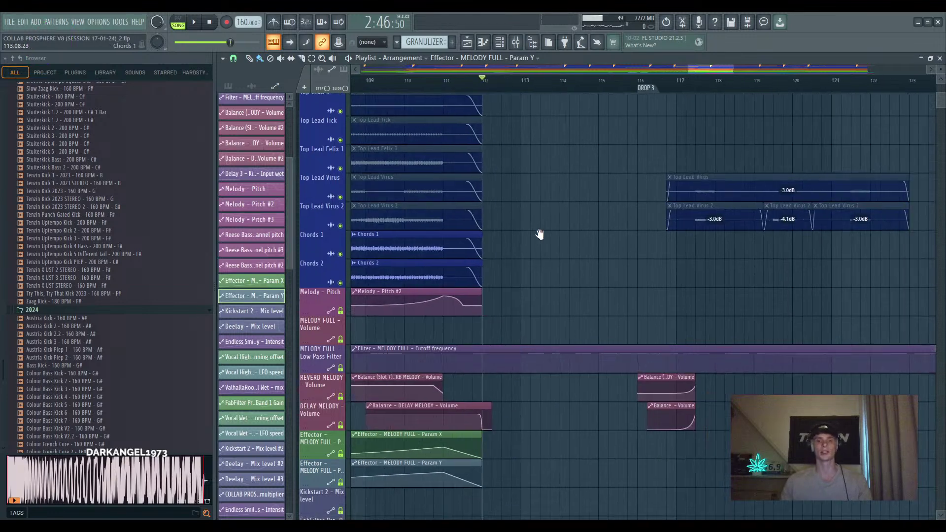
scroll(542, 236, "up", 4)
scroll(561, 272, "down", 10)
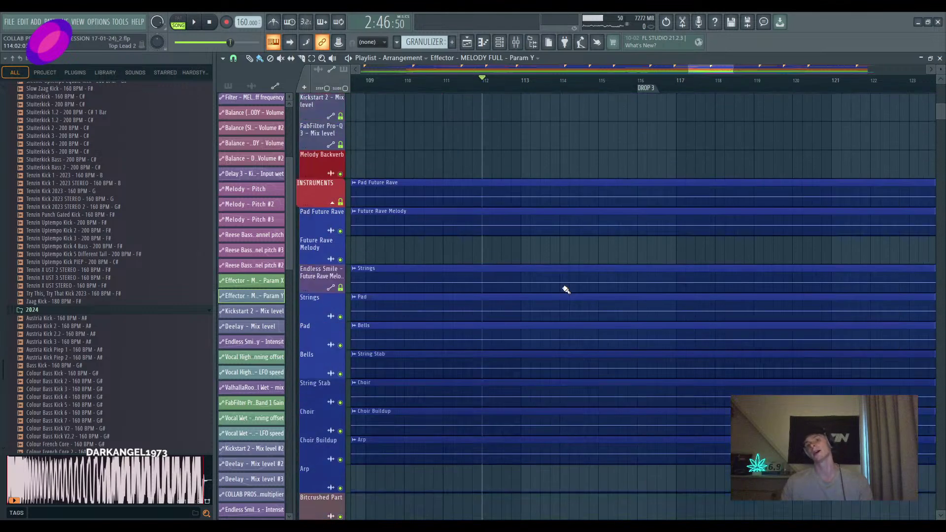
scroll(552, 293, "down", 8)
scroll(551, 294, "up", 2)
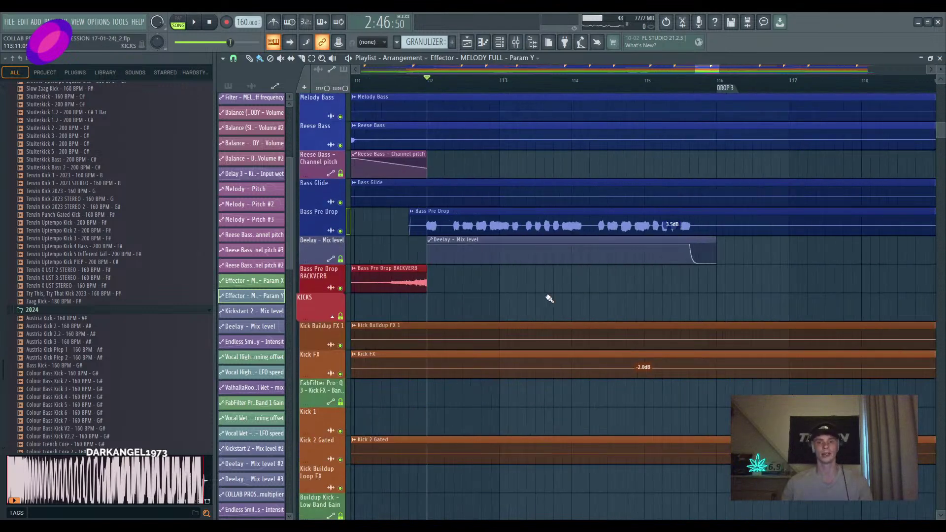
scroll(446, 301, "up", 2)
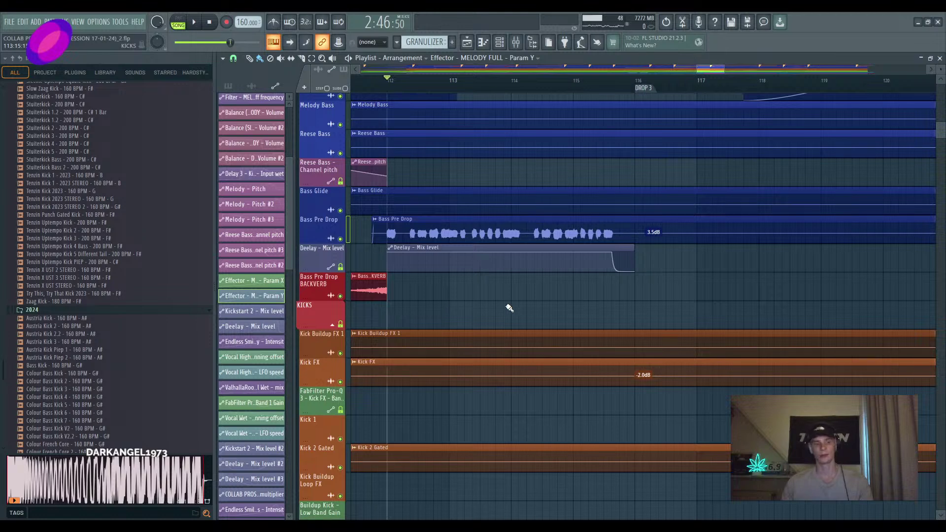
key("space")
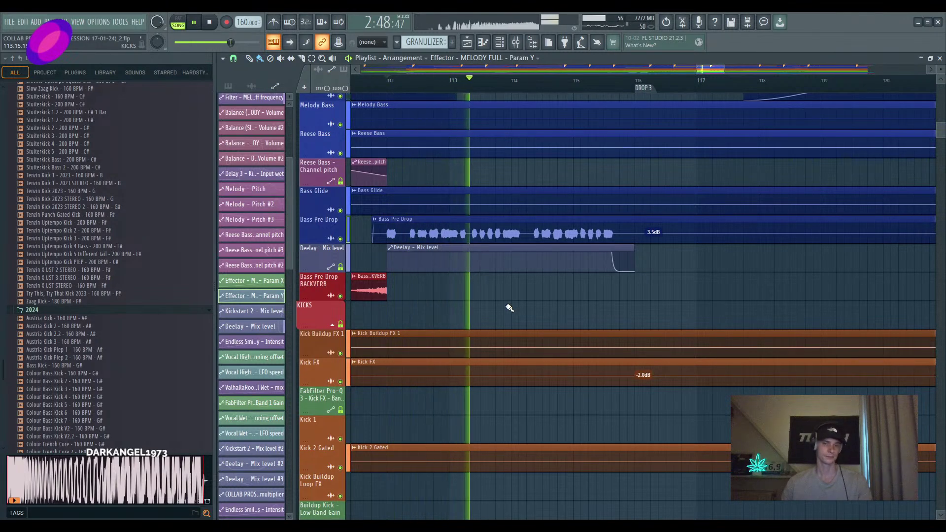
scroll(508, 308, "down", 3)
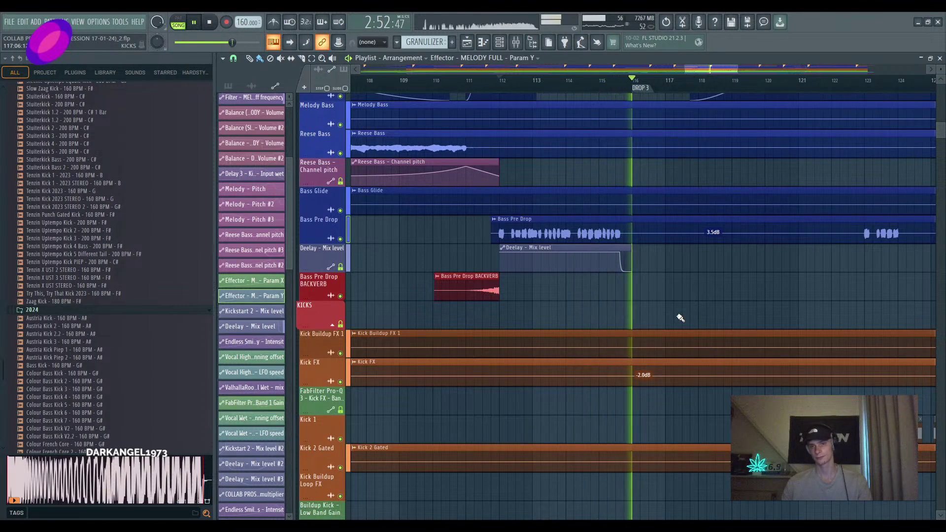
key("space")
Examine the bass, instrument, top lead and melody automation tracks across Buildup 3 and Drop 3
scroll(680, 318, "down", 3)
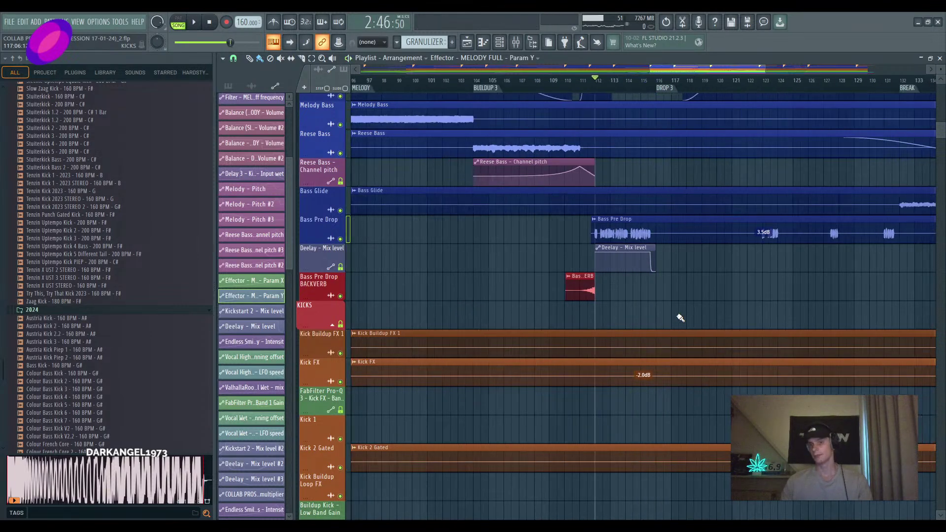
scroll(605, 298, "up", 1)
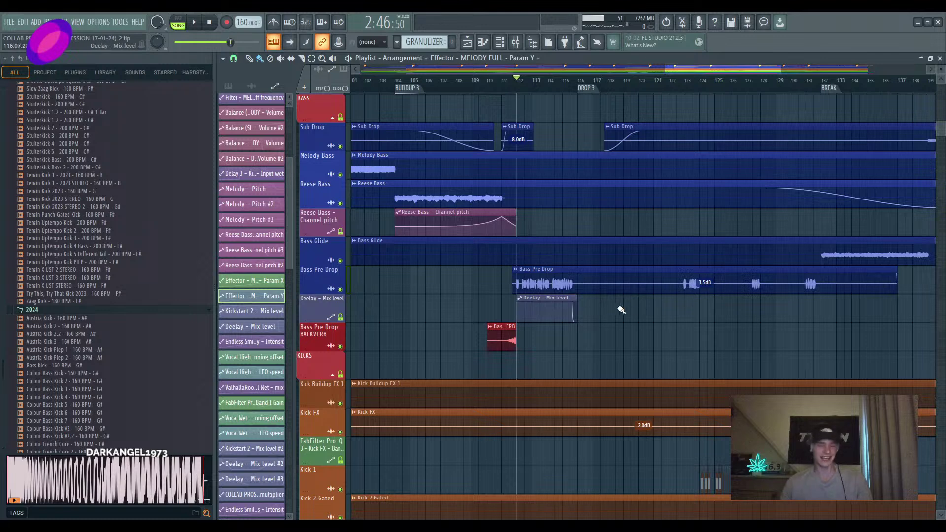
scroll(620, 309, "up", 1)
scroll(641, 345, "left", 1)
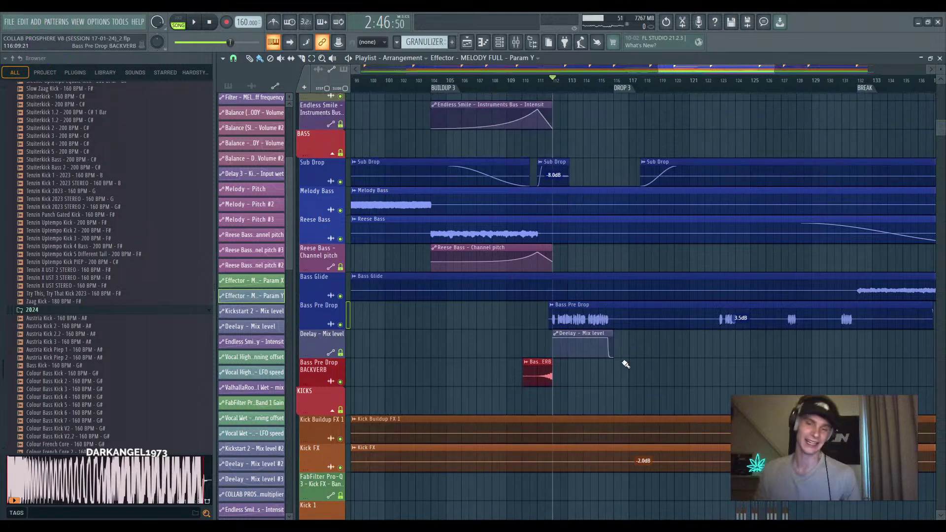
scroll(626, 364, "up", 6)
scroll(626, 364, "up", 15)
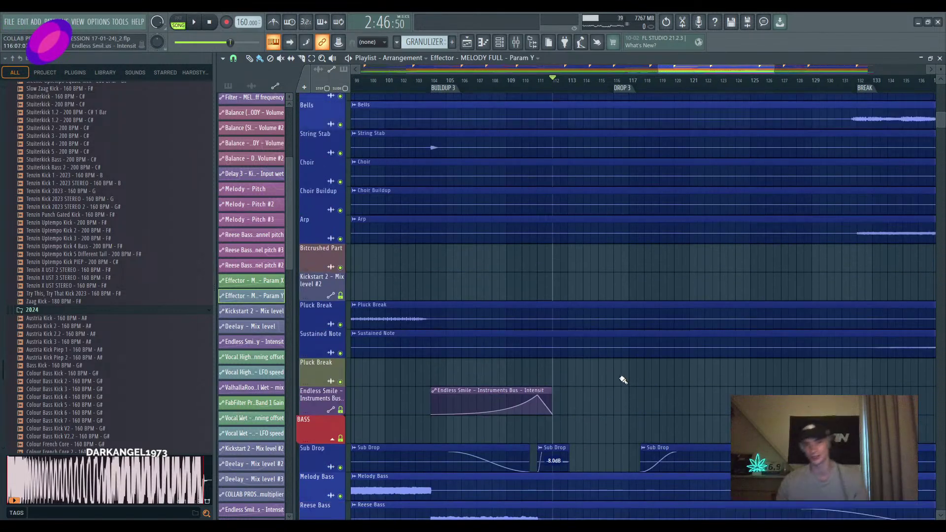
scroll(625, 386, "up", 16)
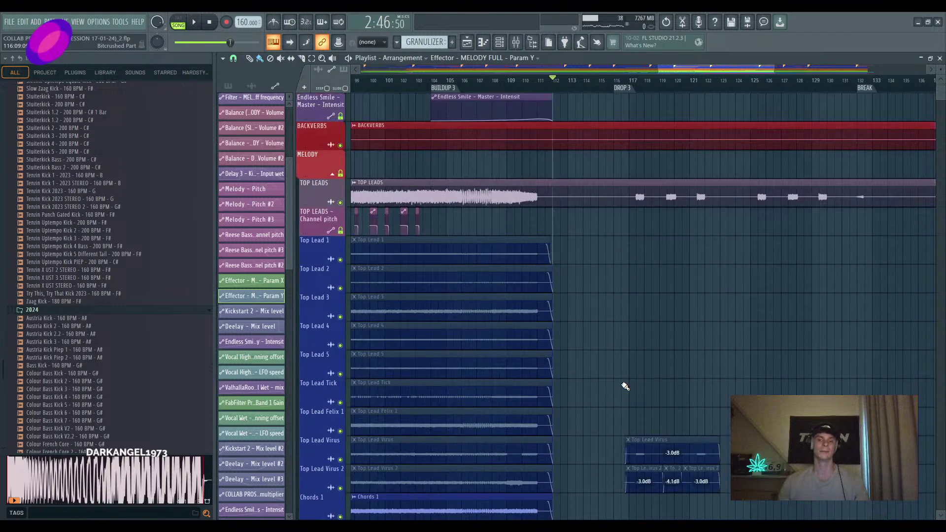
scroll(625, 386, "down", 7)
scroll(624, 387, "up", 7)
scroll(625, 386, "down", 8)
scroll(625, 386, "up", 12)
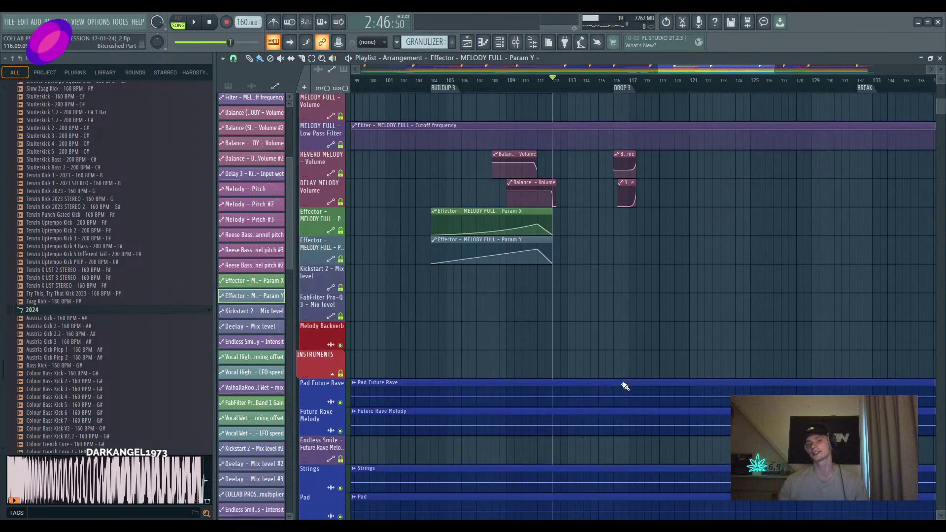
scroll(624, 386, "down", 5)
scroll(624, 386, "down", 3)
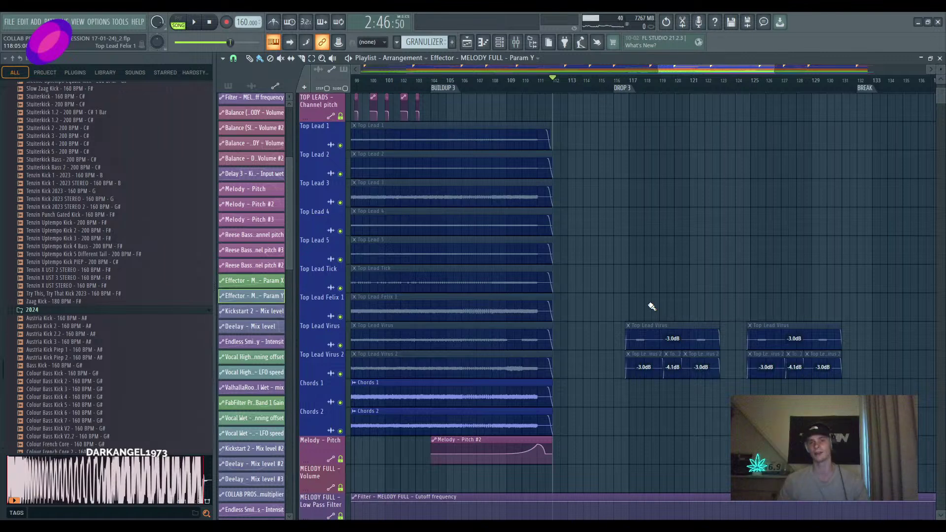
scroll(650, 306, "down", 15)
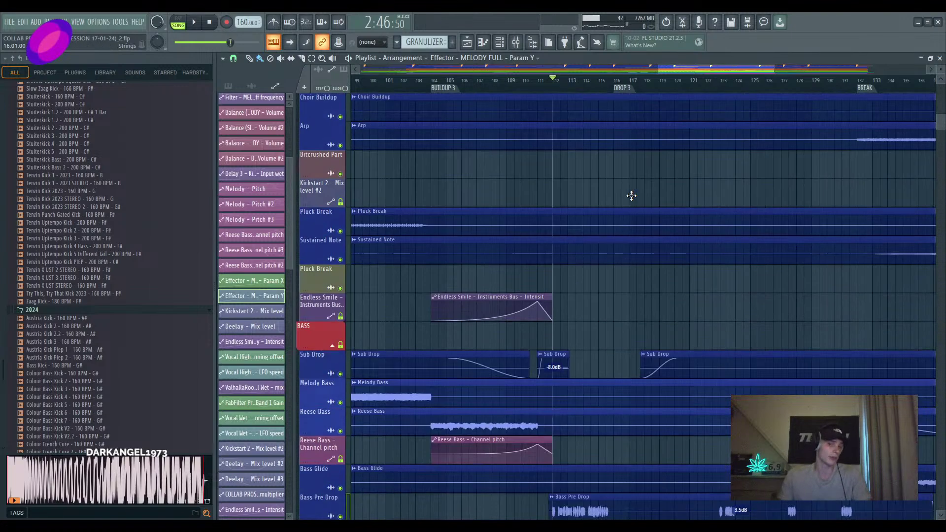
Find the Snare Rhythm and Reversed Snare tracks under DRUMS, play the pre-drop snares from just before bar 114, and stop
scroll(632, 196, "down", 10)
scroll(622, 205, "up", 5, "ctrl")
scroll(611, 222, "up", 3)
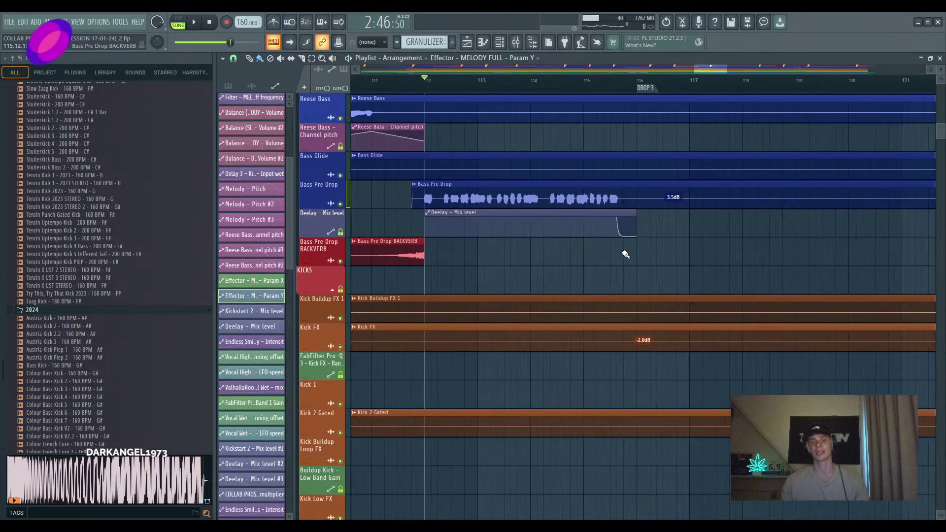
scroll(606, 266, "down", 3, "ctrl")
scroll(610, 270, "down", 12)
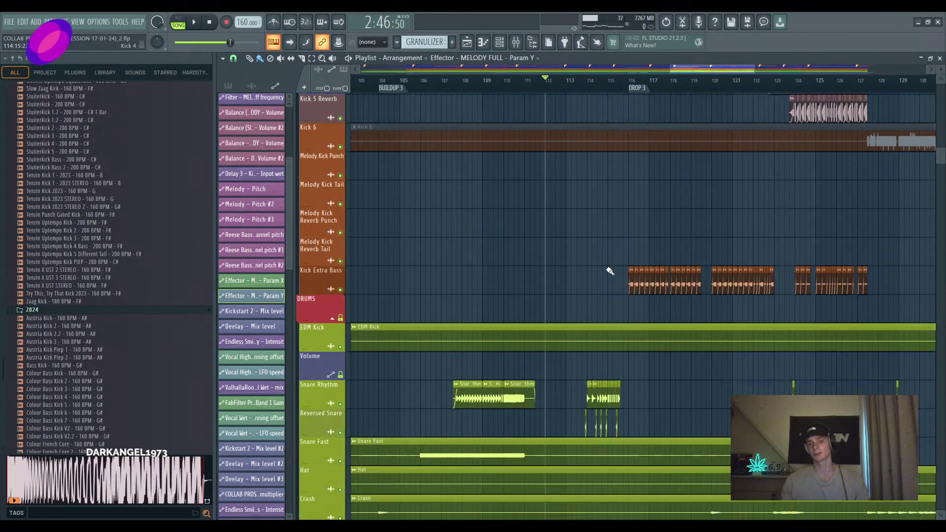
scroll(610, 271, "down", 6)
scroll(610, 271, "up", 3, "ctrl")
left_click(550, 82)
key("space")
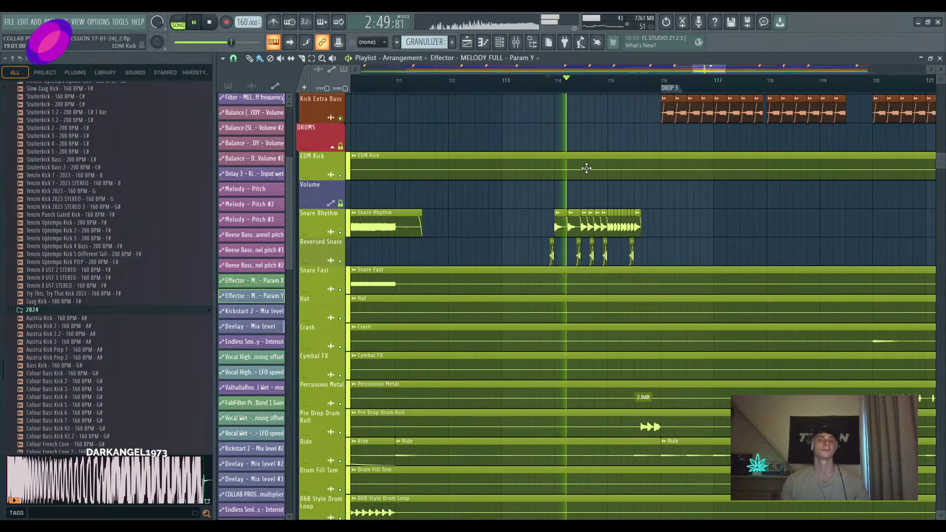
scroll(641, 261, "up", 3, "ctrl")
scroll(646, 264, "down", 6, "ctrl")
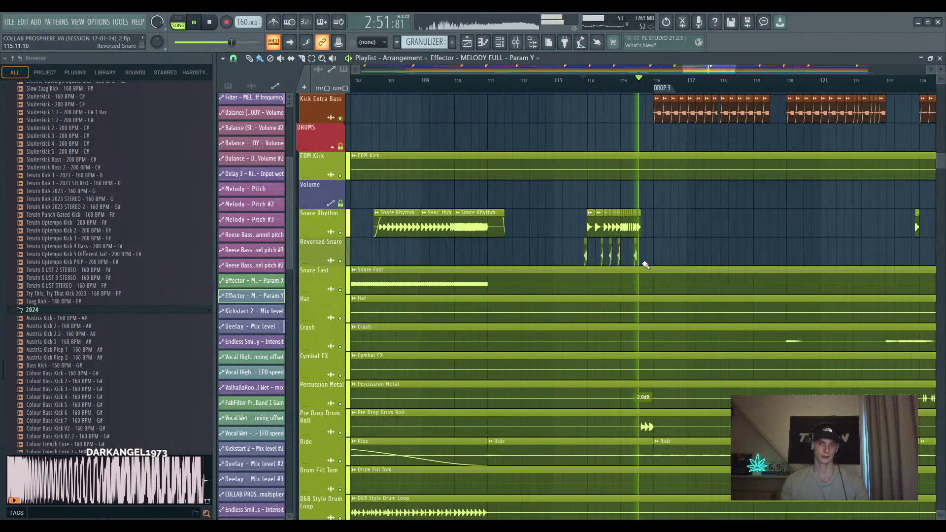
key("space")
Solo the Pre Drop Drum Roll track, play its roll into Drop 3 from about bar 115.5, stop, and unsolo it
scroll(646, 301, "up", 3, "ctrl")
scroll(644, 298, "down", 4)
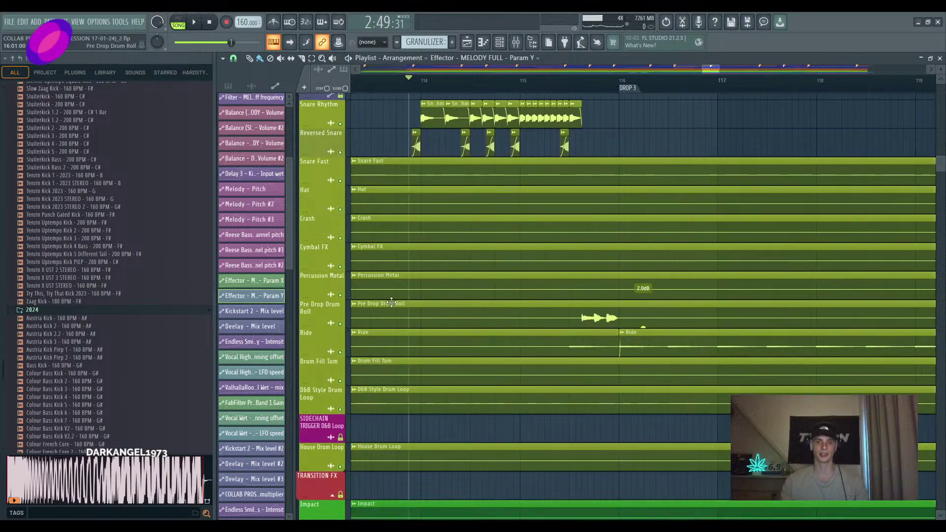
right_click(341, 324)
left_click(575, 81)
key("space")
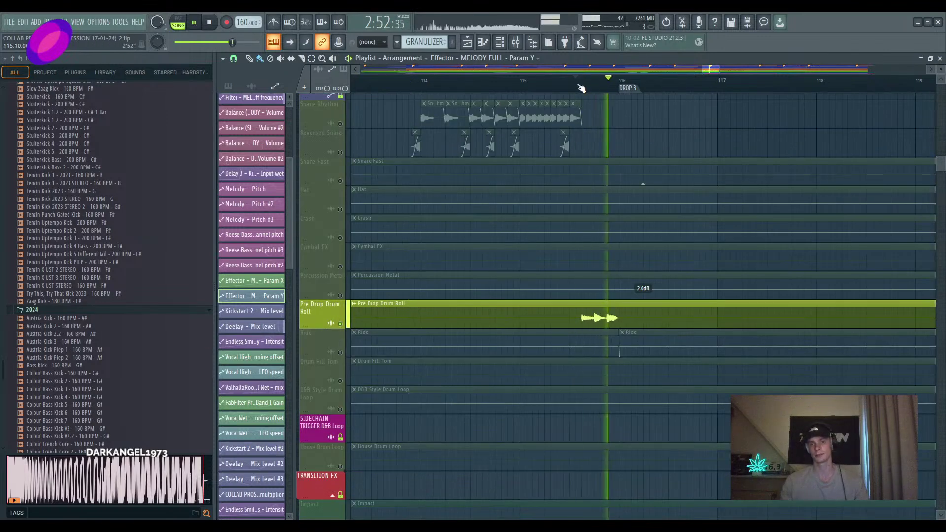
key("space")
right_click(341, 324)
scroll(546, 232, "down", 7, "ctrl")
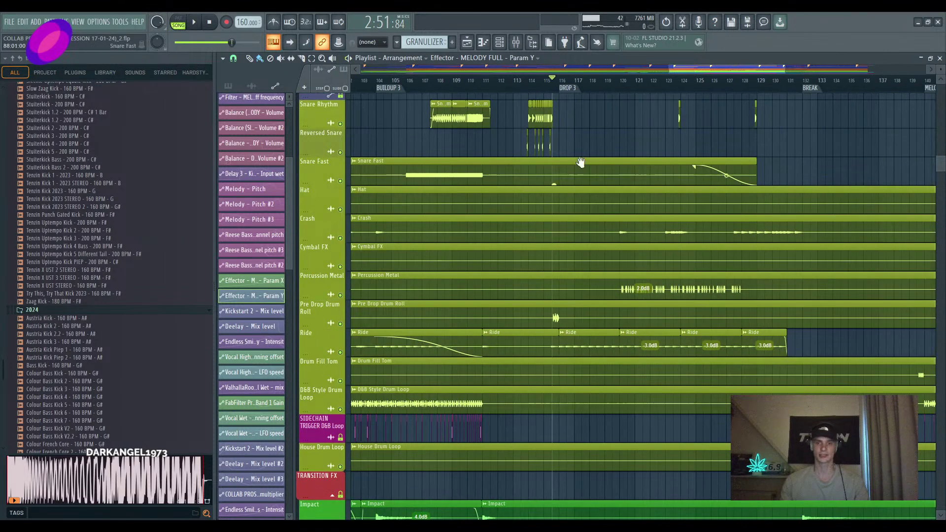
Return to the TOP LEADS track, solo it for a brief audition from just past bar 117, stop, and unmute the other tracks
scroll(586, 238, "up", 4)
left_click_drag(616, 251, 618, 258)
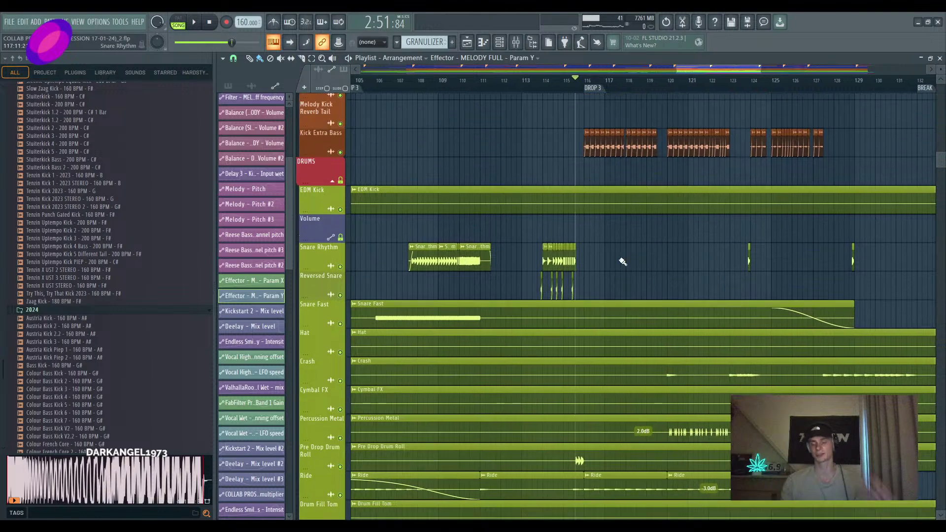
scroll(623, 263, "up", 10)
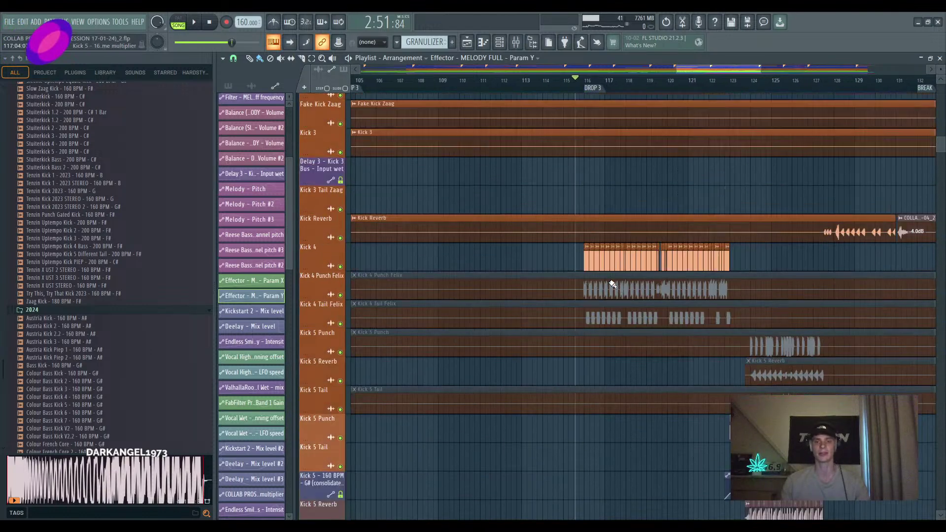
scroll(612, 285, "up", 10)
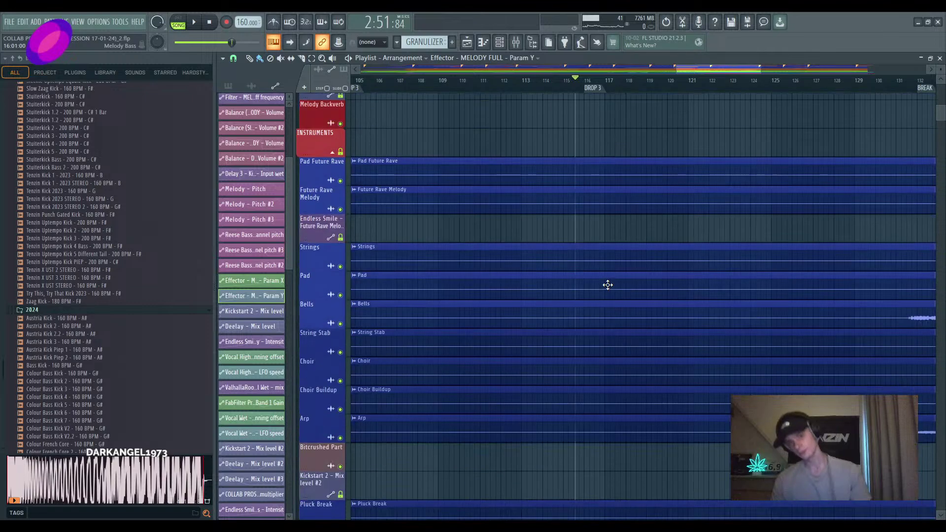
scroll(613, 283, "up", 12)
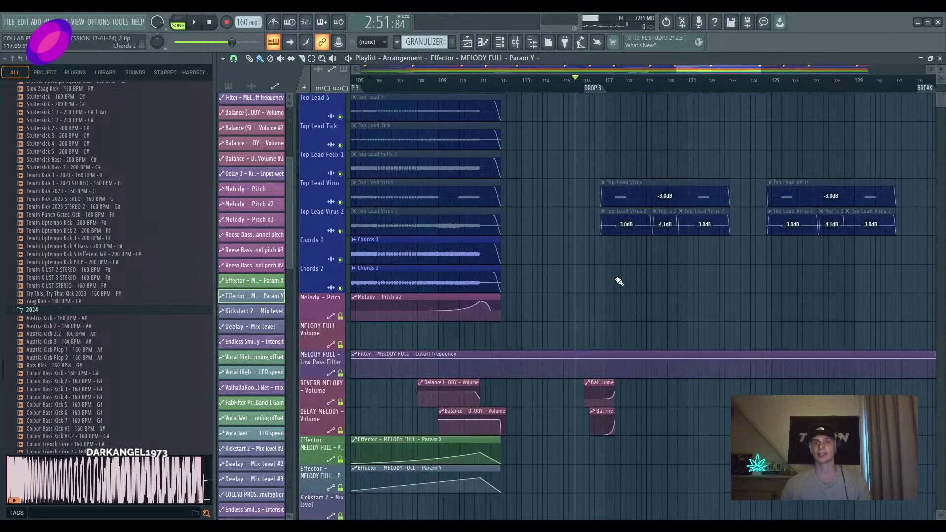
scroll(619, 281, "up", 5)
scroll(654, 241, "down", 3)
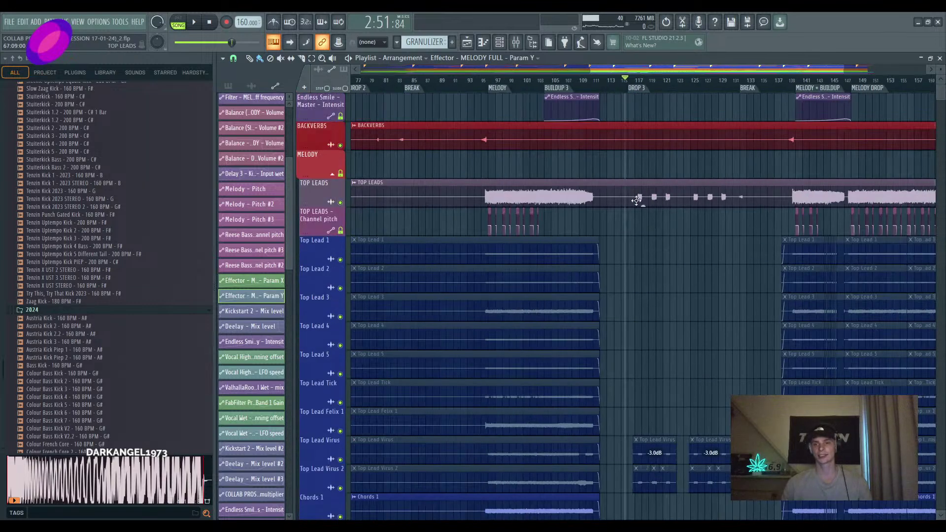
scroll(636, 199, "up", 5)
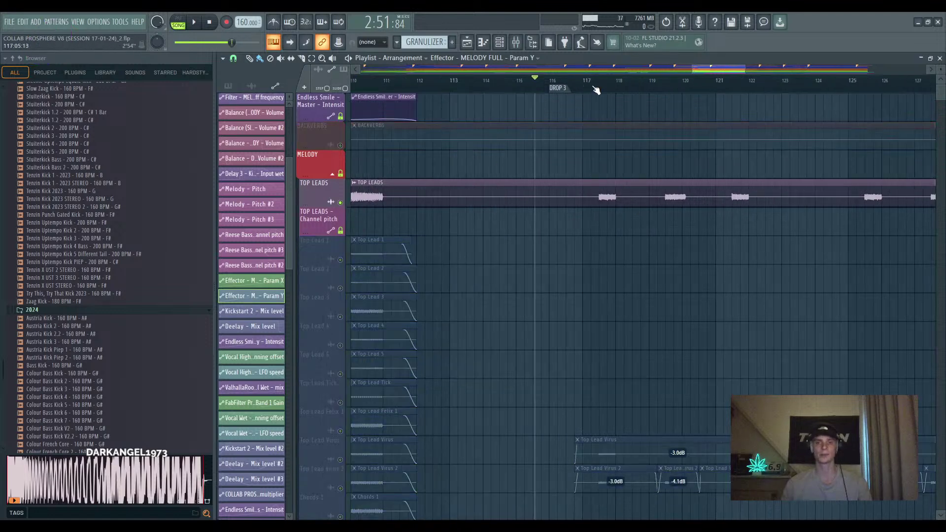
left_click(594, 88)
key("space")
key("space")
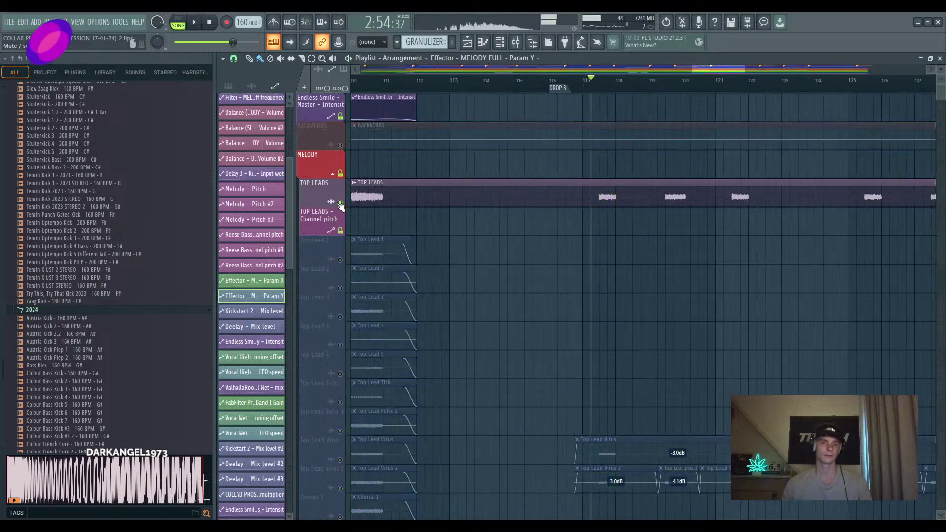
left_click(340, 203)
Examine the Drop 3 arrangement from the top leads through the kicks, drums and screeches to the FX tracks
scroll(602, 280, "down", 8)
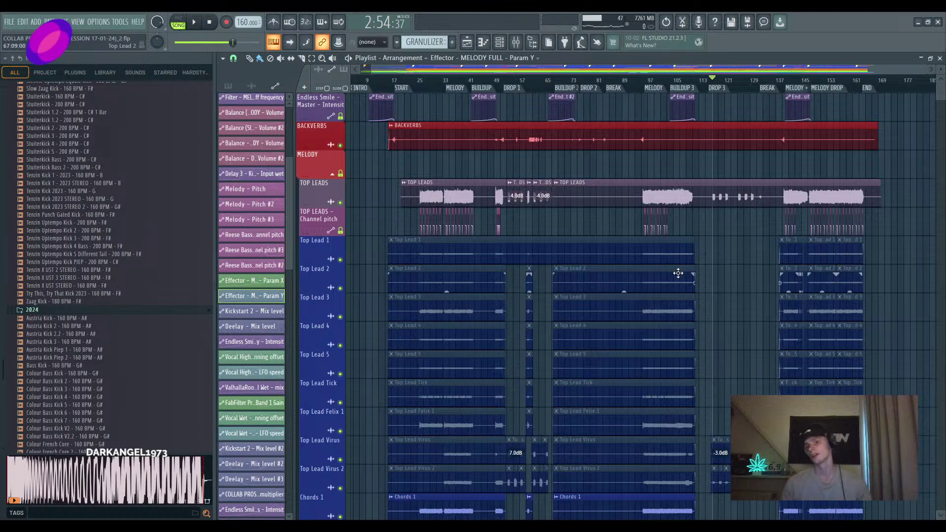
scroll(671, 308, "up", 5)
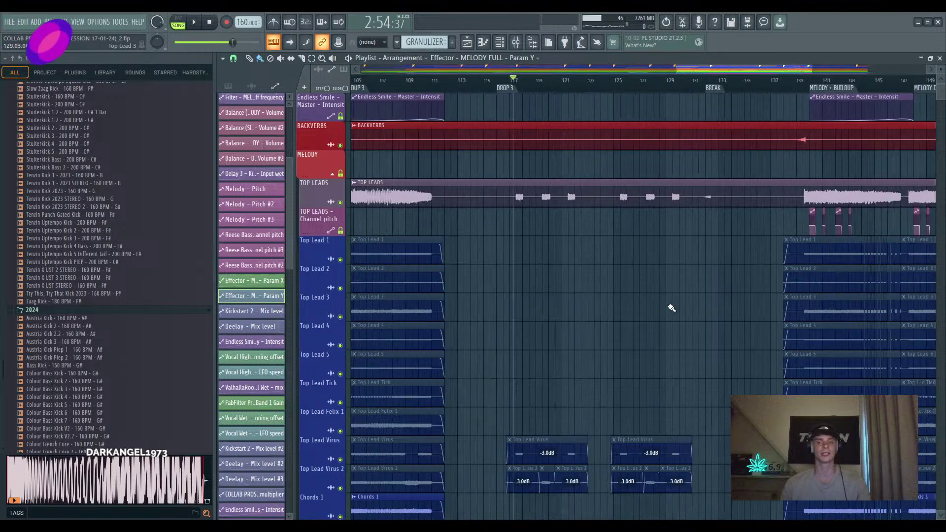
scroll(705, 277, "down", 1)
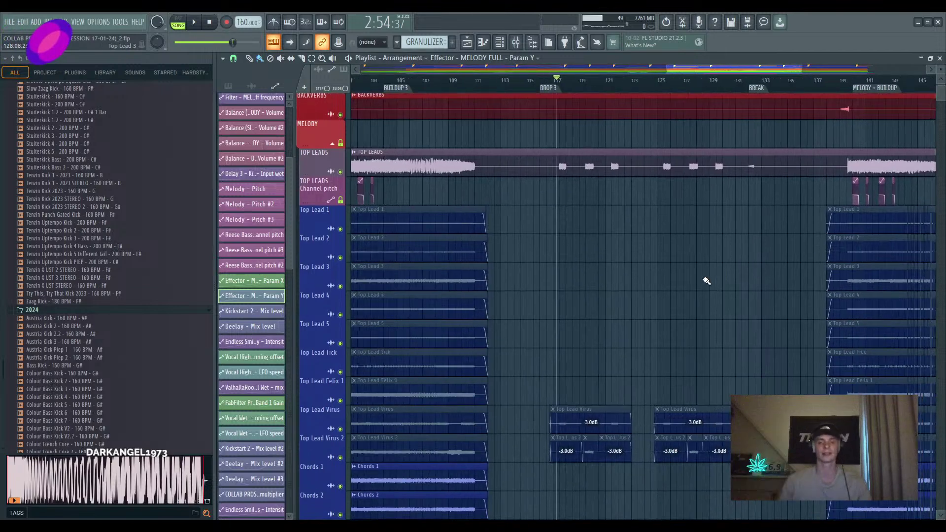
scroll(594, 213, "down", 5)
scroll(594, 214, "down", 8)
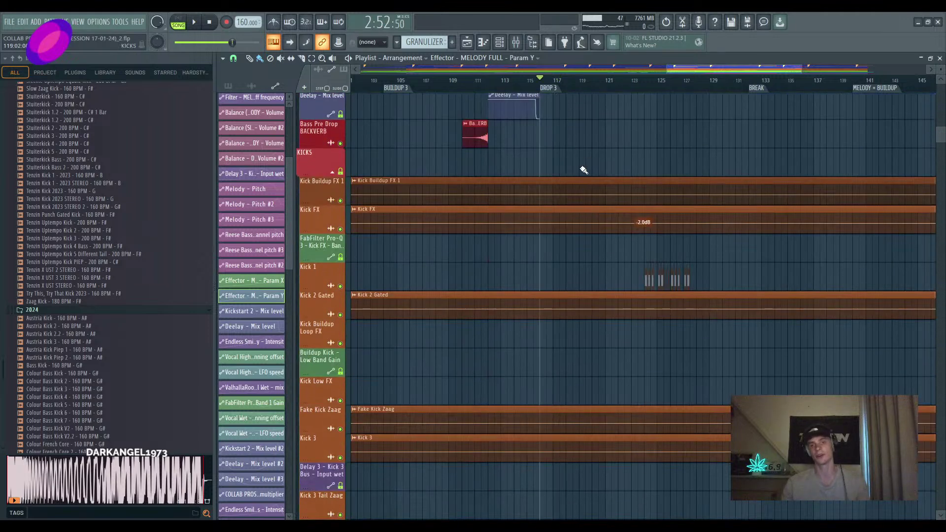
scroll(586, 190, "down", 10)
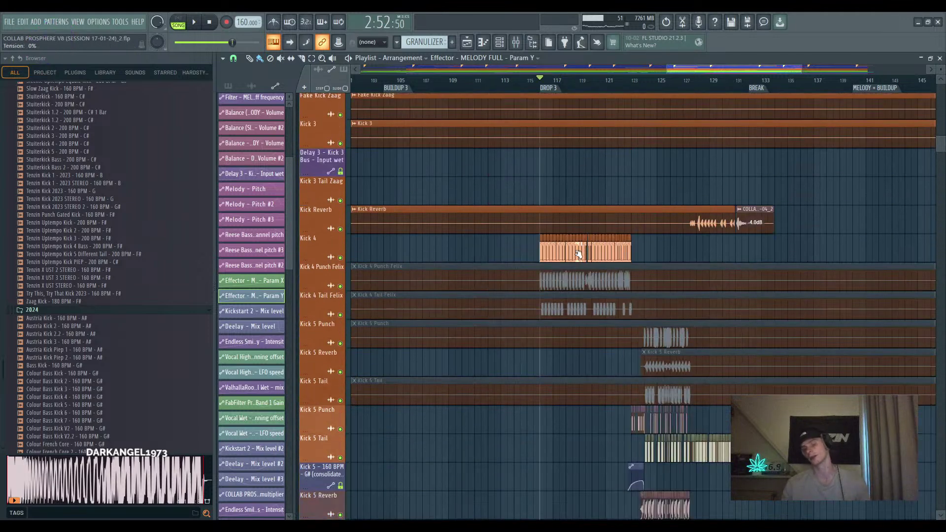
scroll(642, 249, "down", 10)
scroll(643, 250, "down", 4)
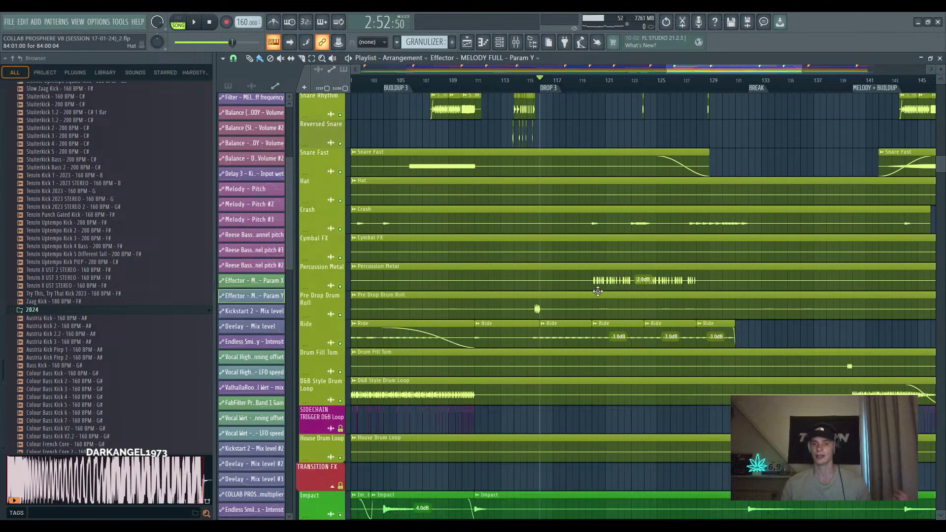
scroll(665, 203, "down", 20)
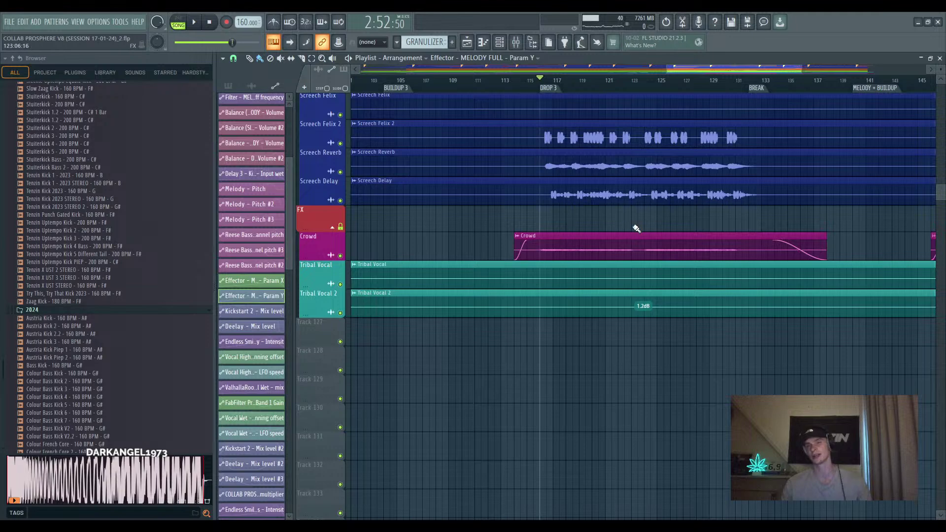
Go back to the kick tracks and inspect the Kick 4 clips at the start of Drop 3
scroll(636, 229, "up", 20)
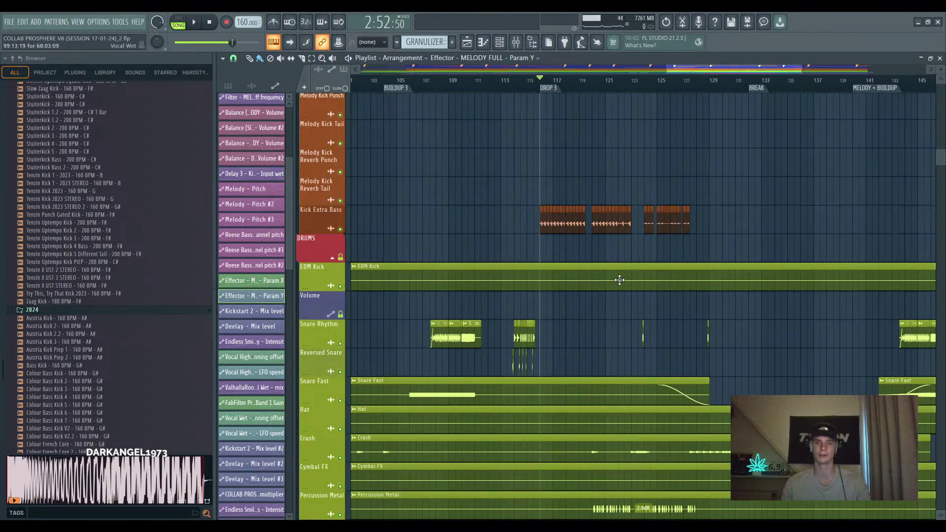
scroll(619, 280, "up", 12)
scroll(619, 279, "up", 3)
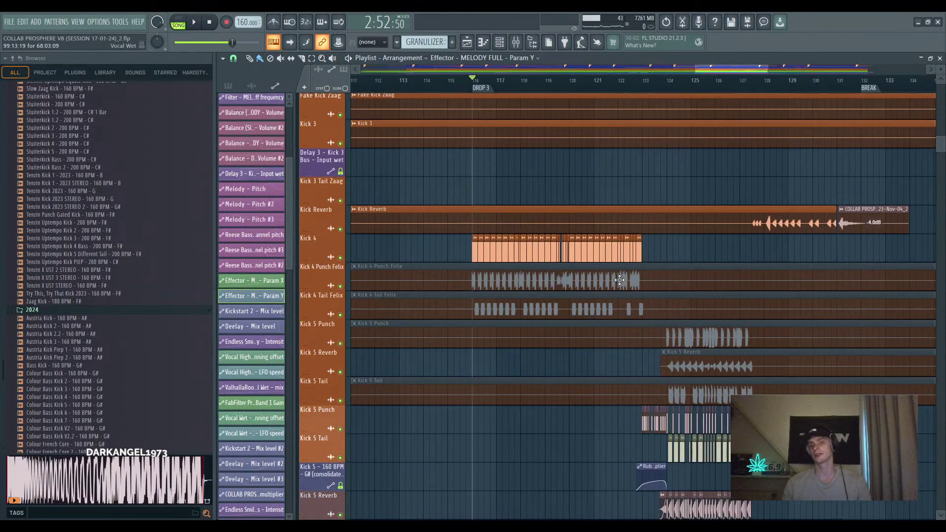
scroll(619, 280, "down", 5)
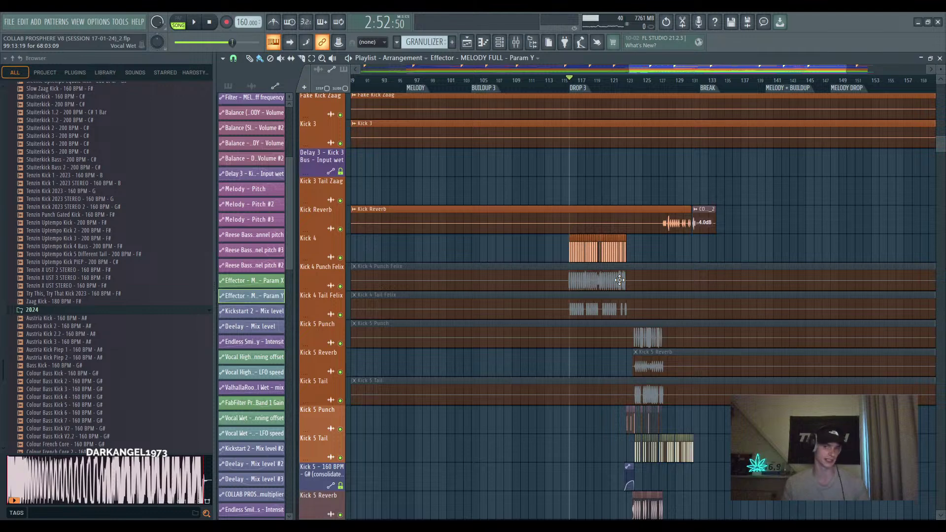
scroll(581, 274, "up", 8)
scroll(545, 245, "down", 1)
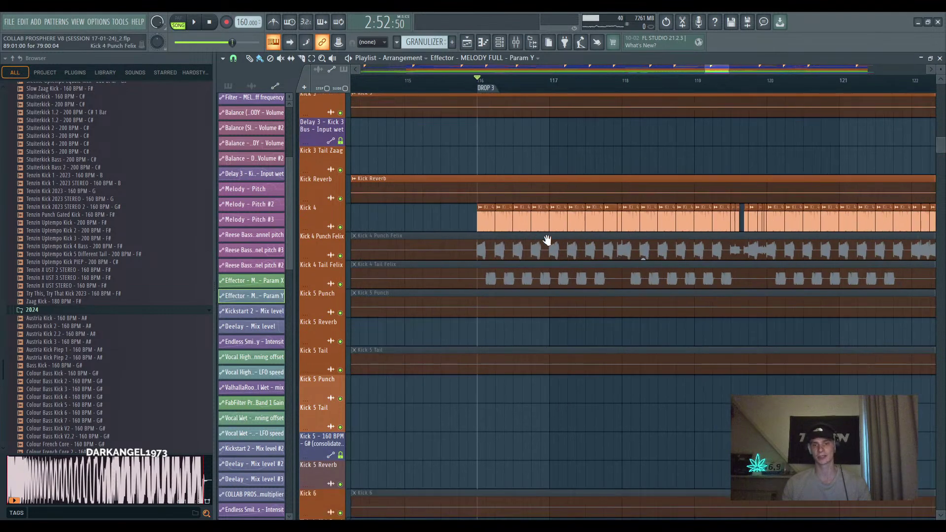
Remove the automation clip accidentally placed on the Kick 3 Tail Zaag track, play the kicks briefly from the Drop 3 marker, and stop
mouse_move(561, 253)
left_mouse_down()
mouse_move(539, 256)
mouse_move(520, 315)
left_mouse_up()
left_click(569, 214)
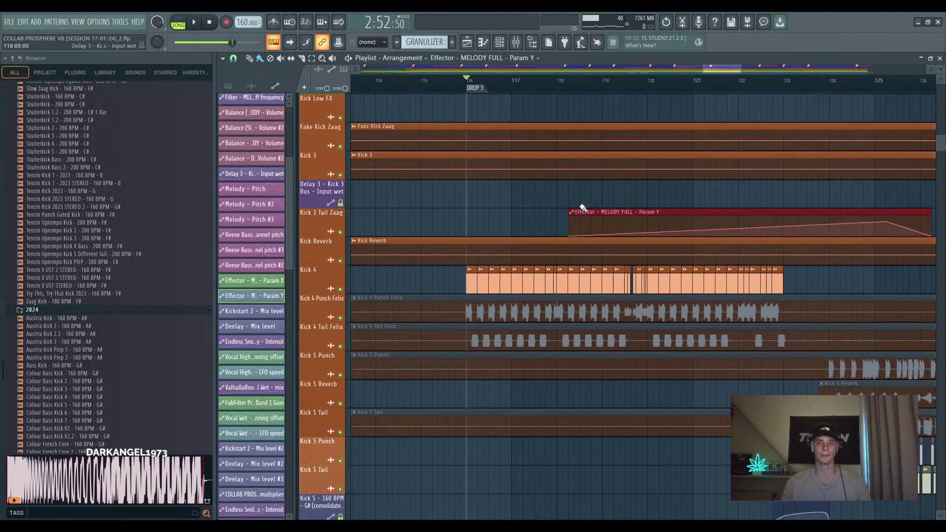
right_click(583, 212)
scroll(571, 207, "down", 2)
key("space")
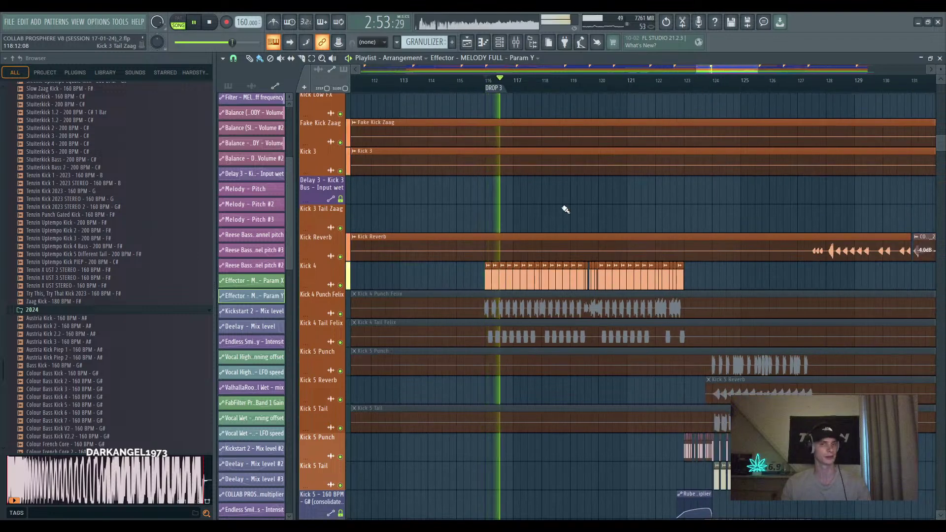
scroll(564, 222, "up", 4)
key("space")
scroll(530, 214, "down", 3)
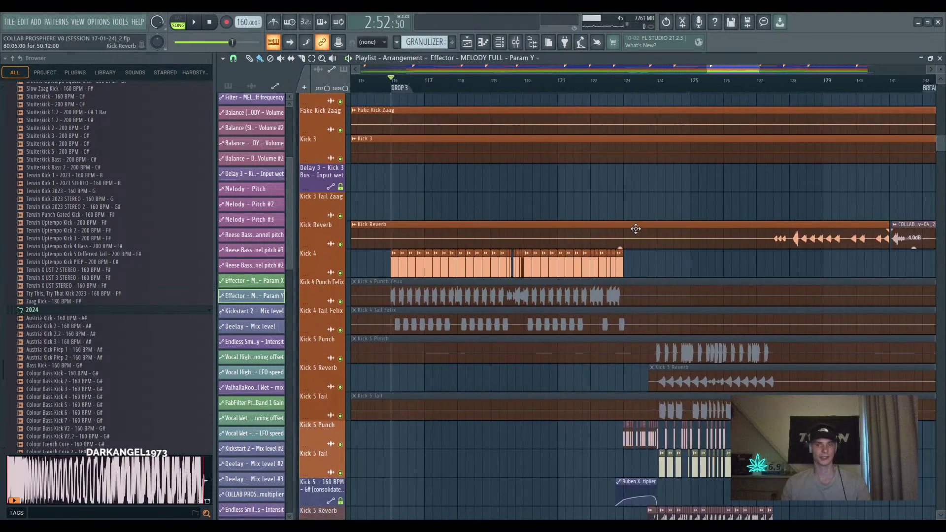
Set the playhead just past bar 122 and examine the closing pattern of the Kick 4 clips up to bar 123
scroll(633, 227, "down", 1)
left_click(578, 86)
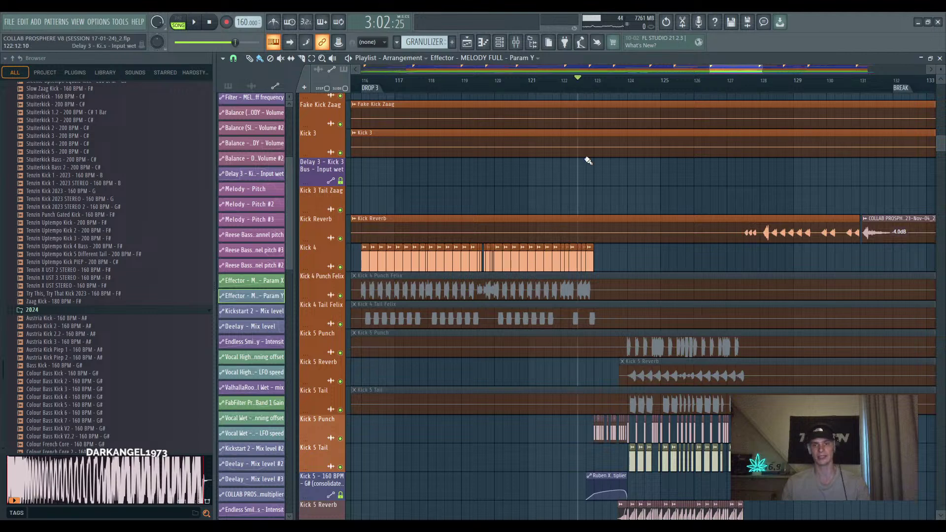
scroll(574, 182, "up", 5)
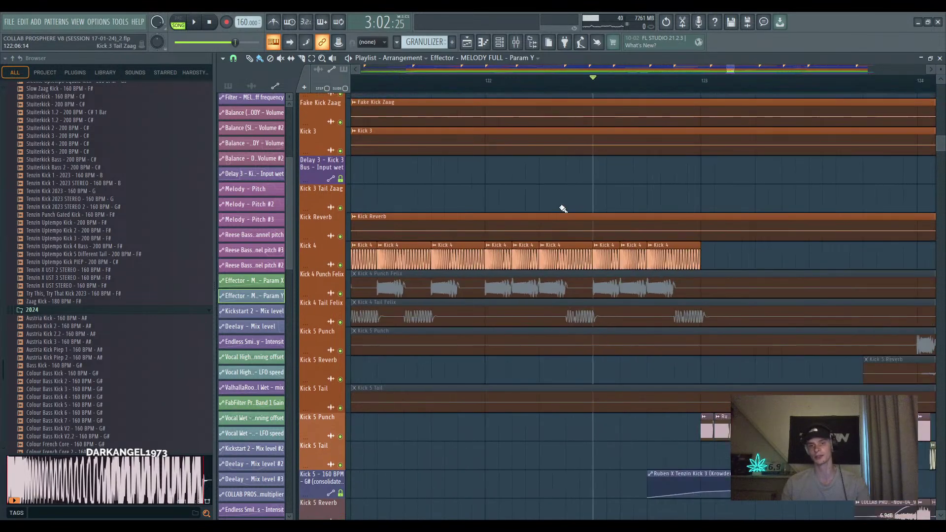
left_click(539, 85)
scroll(579, 297, "down", 2)
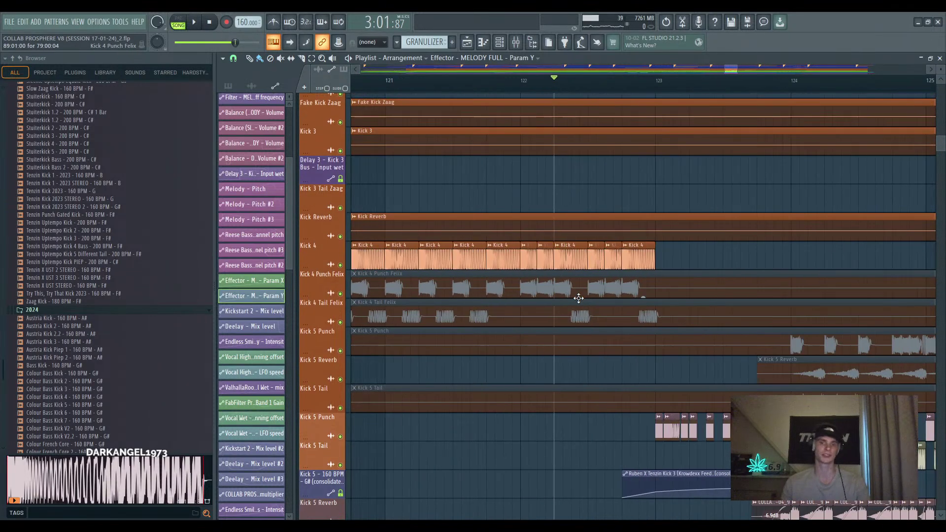
scroll(601, 246, "up", 1)
scroll(591, 246, "up", 1)
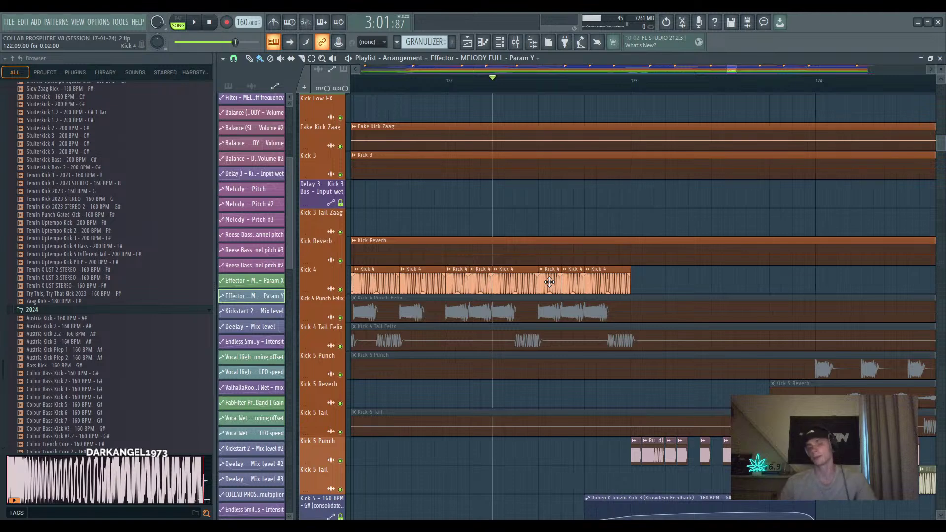
Find the Kick 5 tracks between bars 123 and 127 and select the Kick 5 Punch clip at bar 124
scroll(549, 281, "down", 2)
scroll(551, 296, "down", 6)
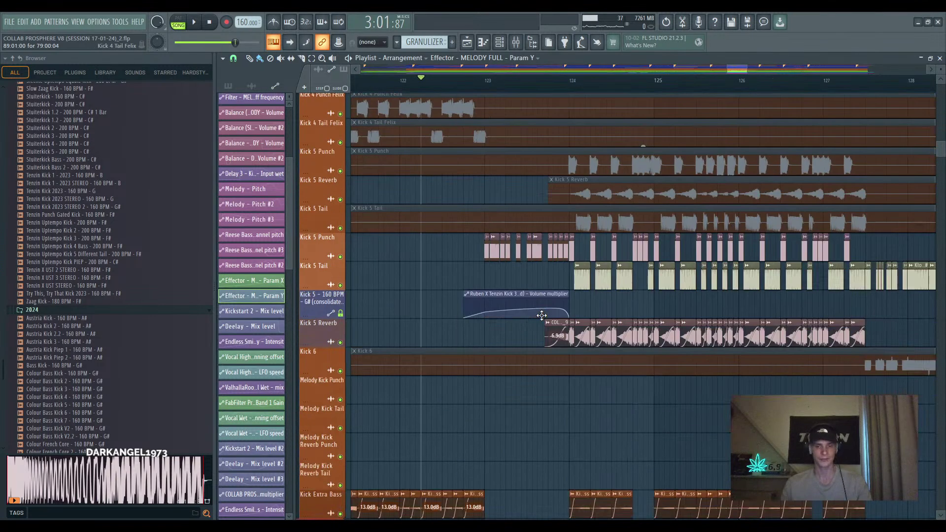
scroll(555, 309, "up", 4)
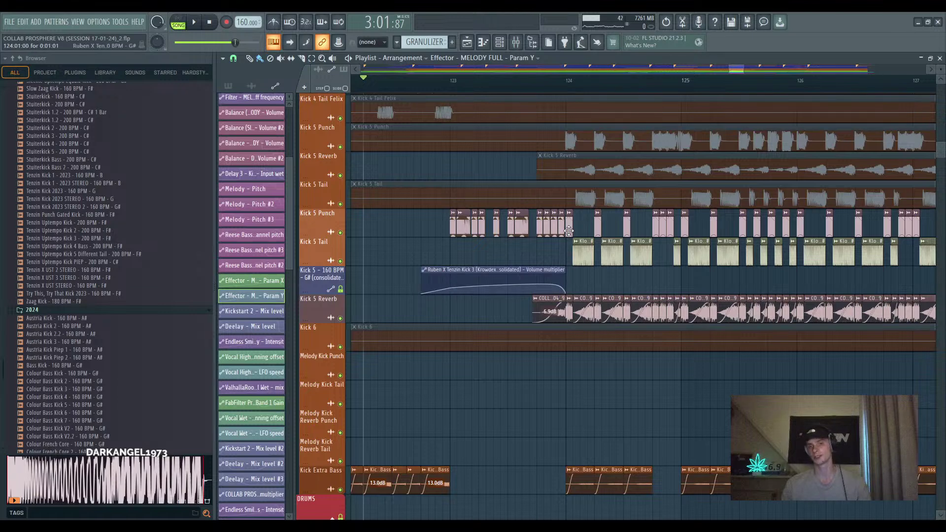
left_click(569, 230)
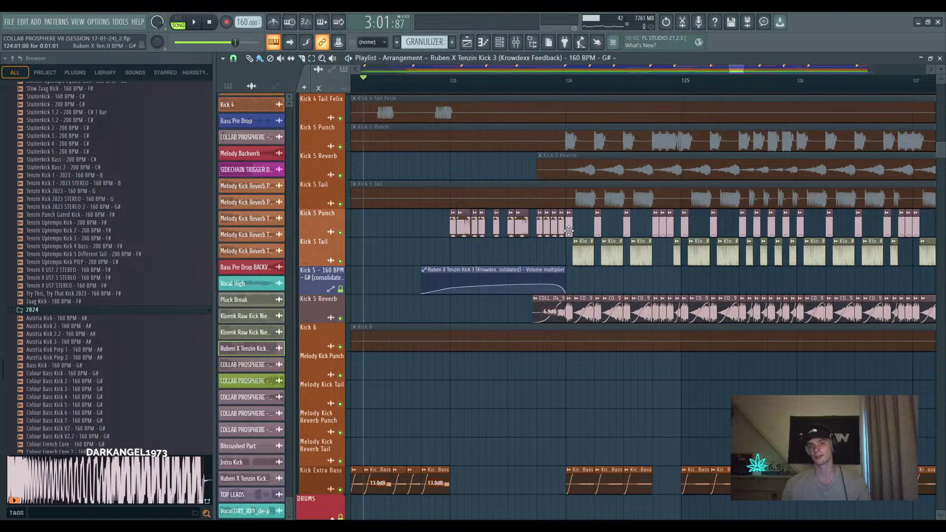
Solo the Kick 5 Reverb track, play it from bar 124, and stop
left_click(567, 80)
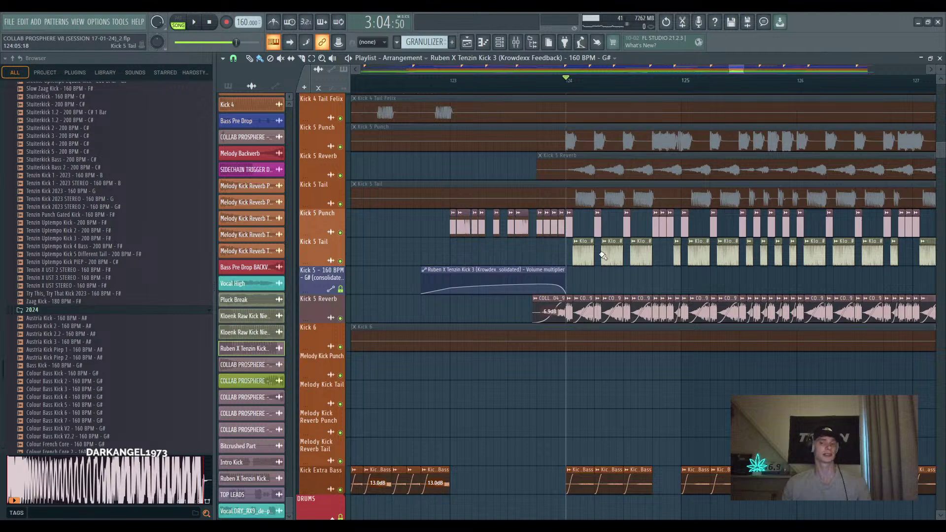
scroll(602, 255, "up", 5)
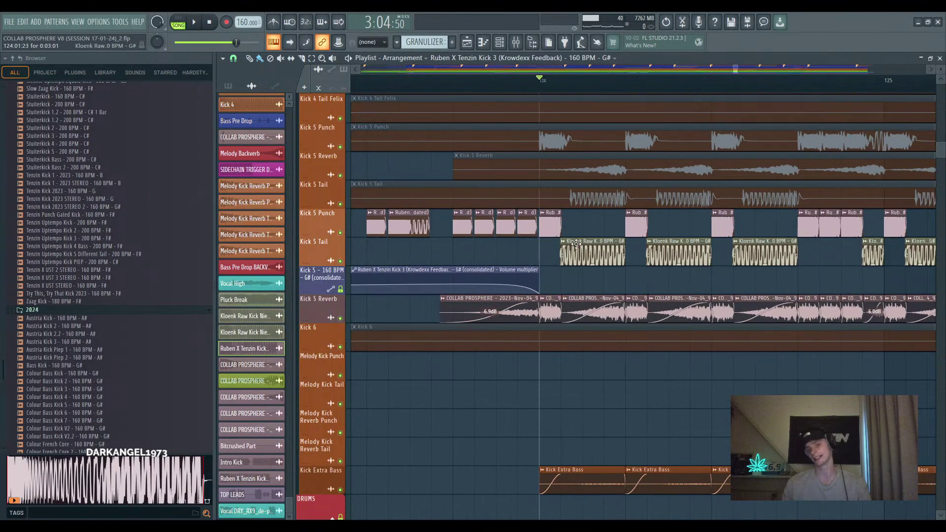
scroll(575, 243, "down", 4)
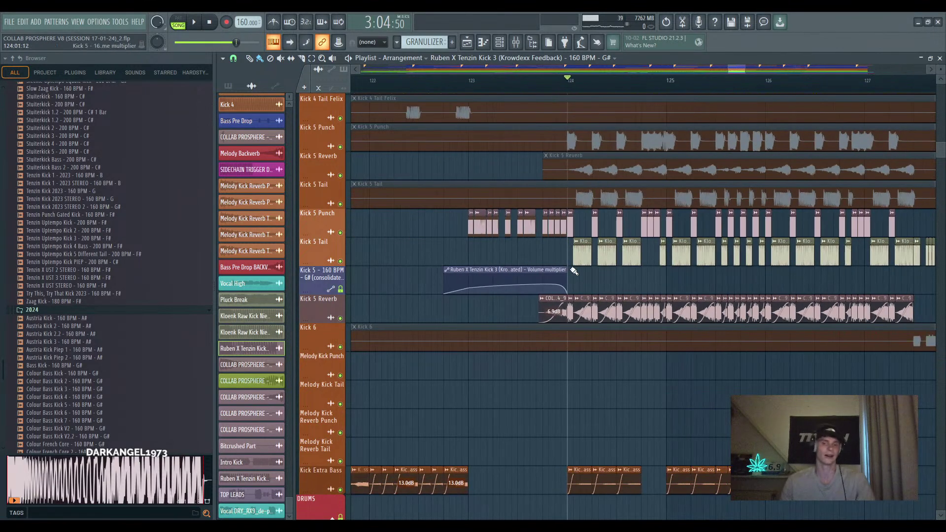
right_click(340, 318)
scroll(689, 320, "up", 3)
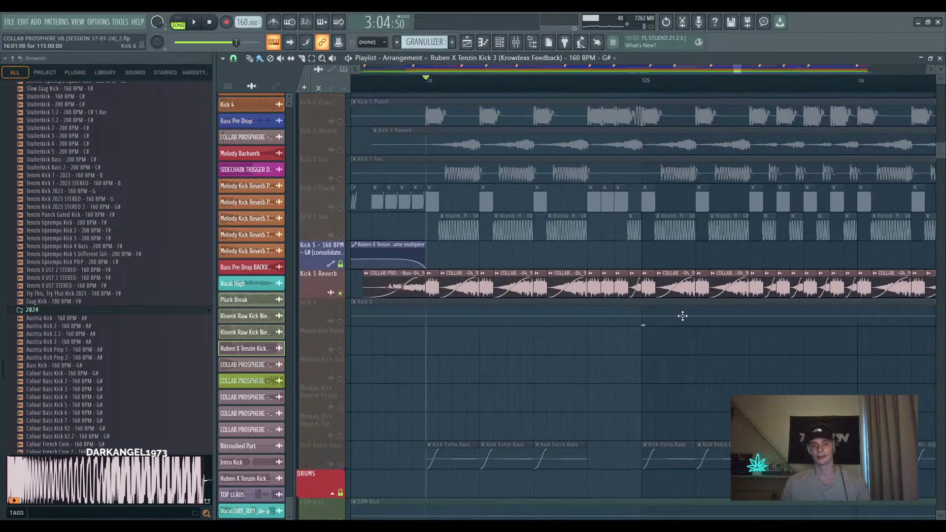
key("space")
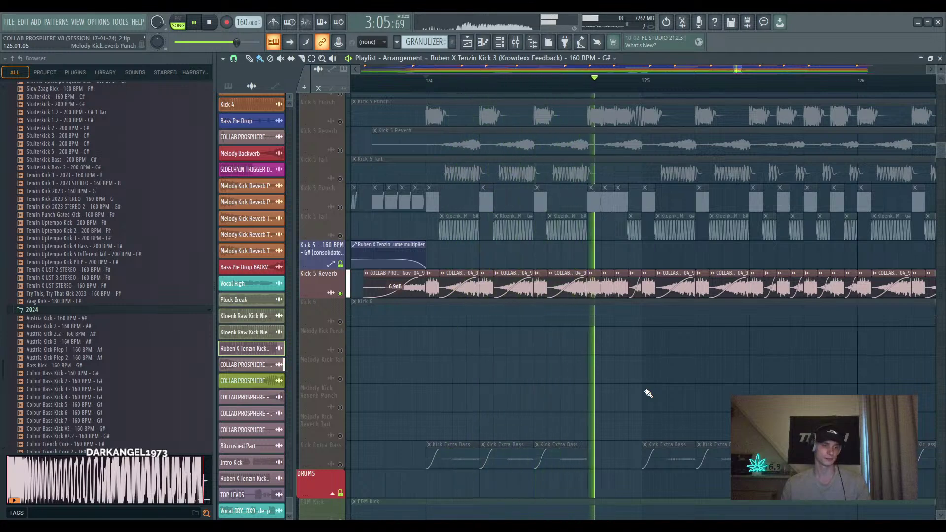
key("space")
scroll(648, 393, "down", 3)
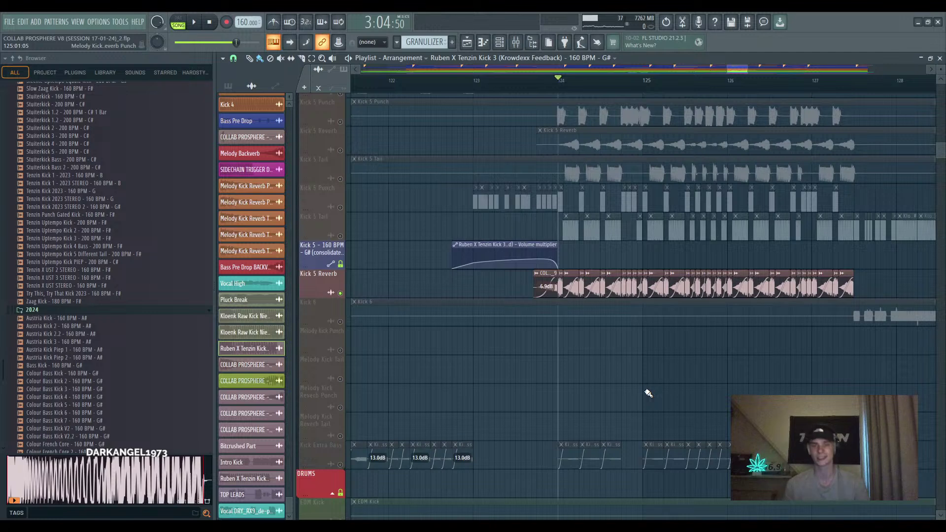
Briefly solo the lower Kick 5 Punch track, unsolo it, and select the first Kick 5 Tail clip after bar 124
right_click(340, 208)
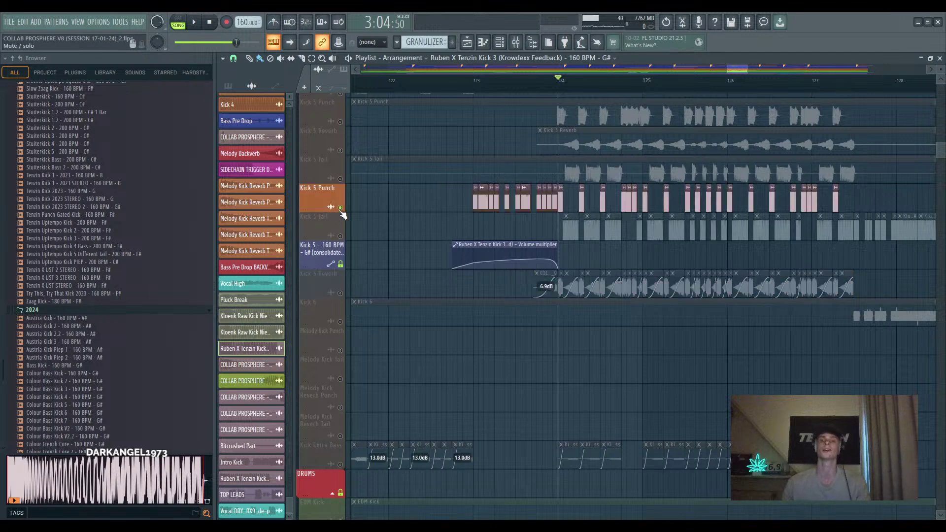
right_click(340, 207)
scroll(542, 249, "up", 4)
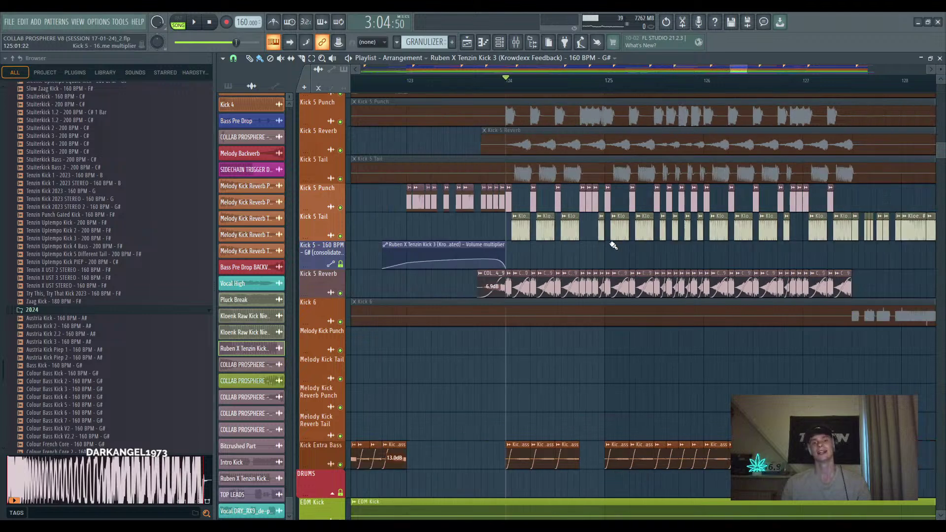
left_click(526, 231)
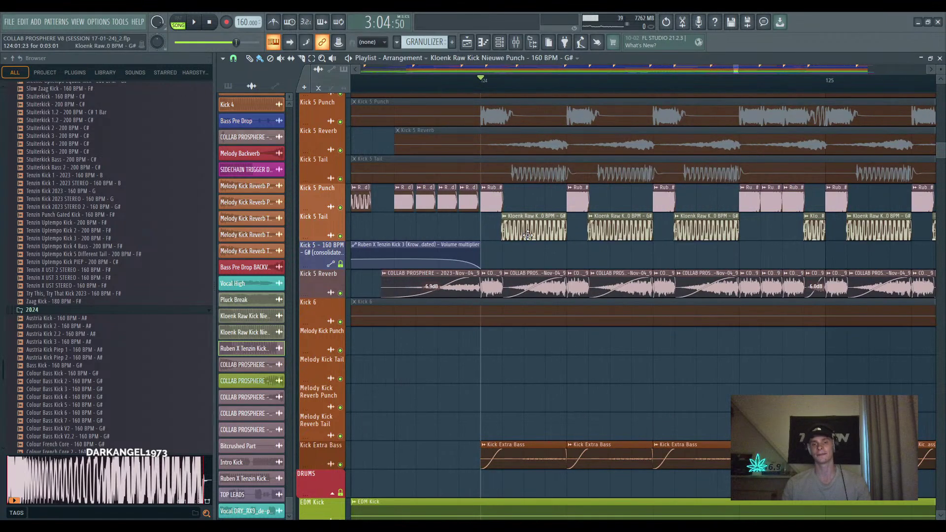
Survey the kick and drum tracks across the whole arrangement and locate the Kick 1 clips in the second half of Drop 3
scroll(537, 239, "down", 6)
scroll(532, 234, "down", 4)
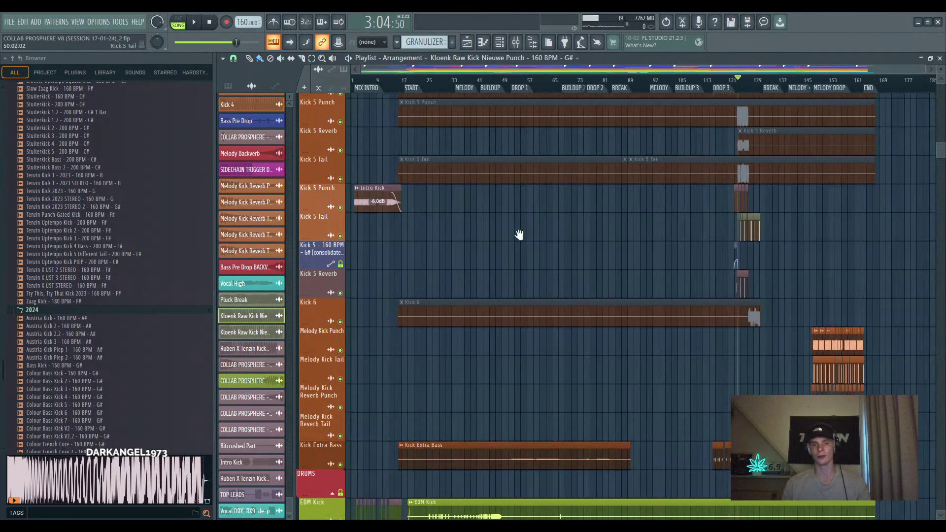
scroll(509, 251, "down", 10)
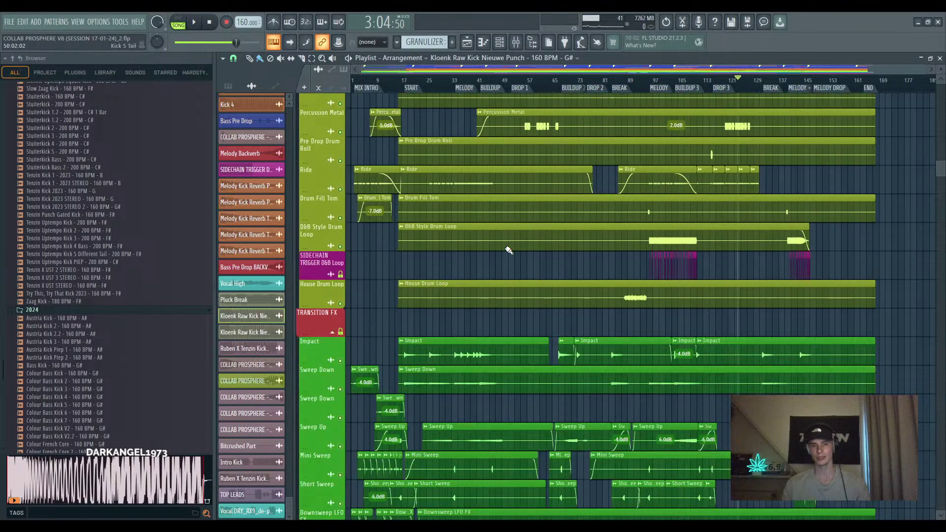
scroll(509, 250, "up", 12)
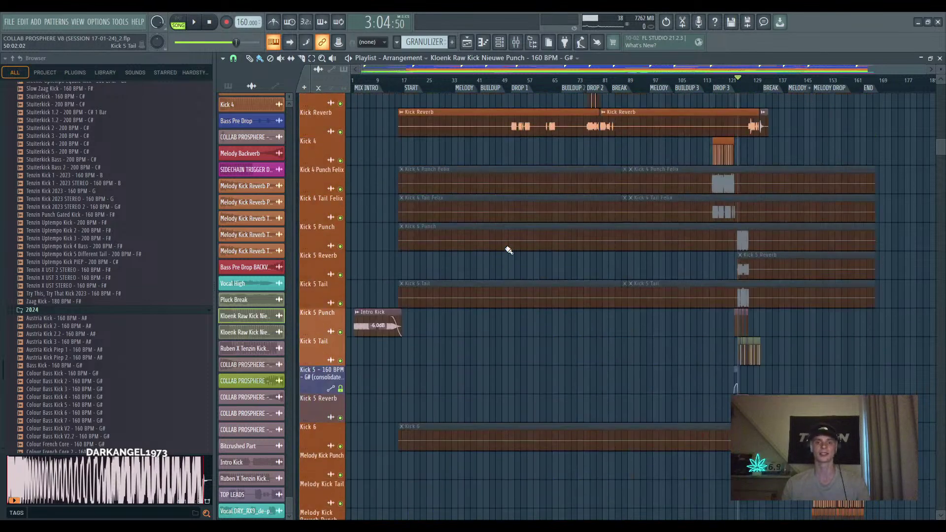
scroll(512, 296, "up", 3)
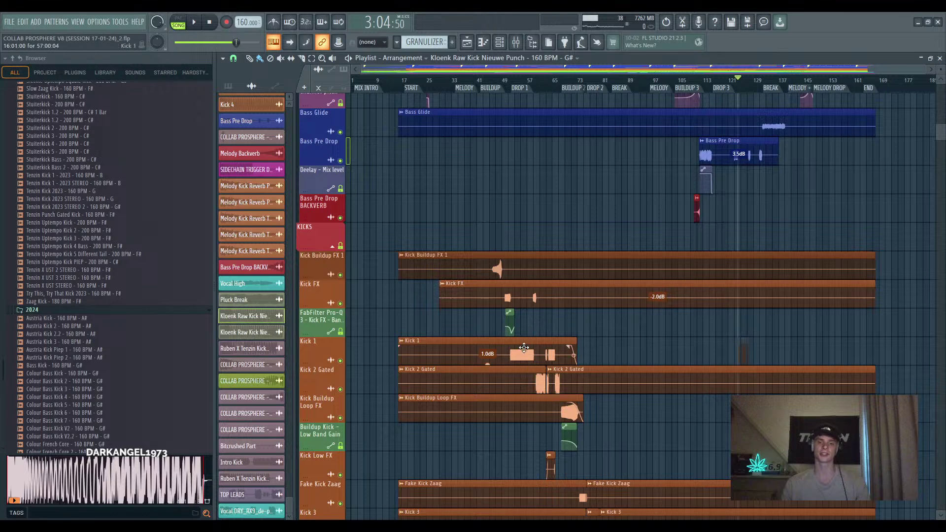
scroll(719, 337, "up", 4)
left_click_drag(742, 331, 512, 309)
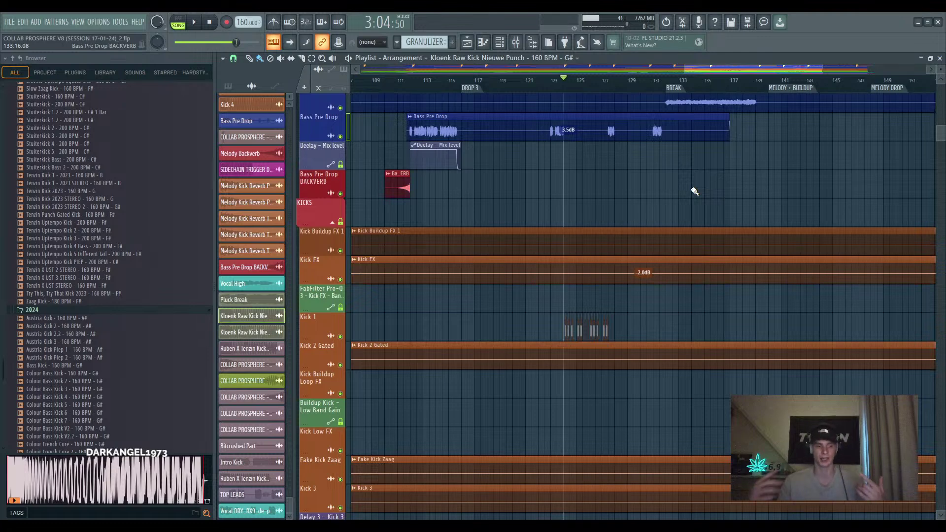
Return to the Kick 5 tracks and examine the Kick 5 Tail clip pattern from bar 127 to bar 131
scroll(616, 340, "down", 6)
scroll(616, 341, "down", 4)
scroll(596, 320, "up", 4)
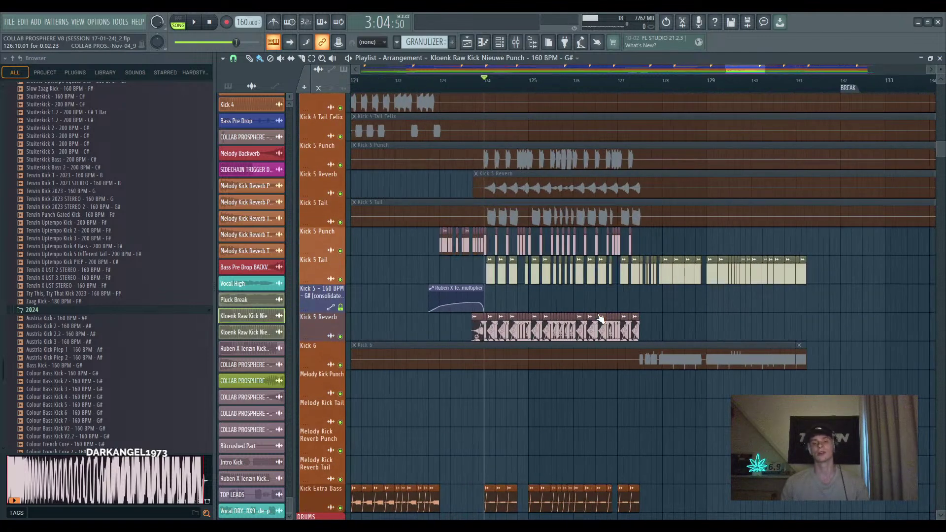
key("space")
scroll(567, 284, "up", 1)
scroll(542, 315, "right", 4)
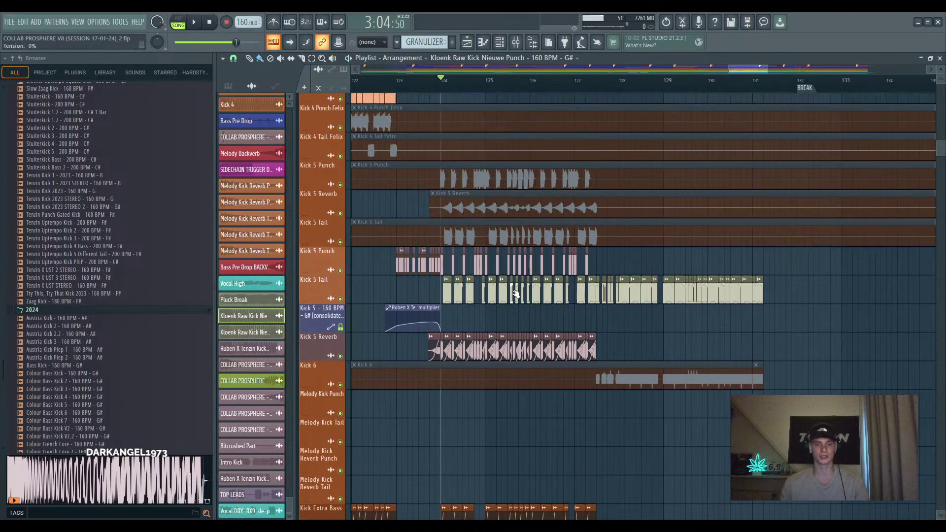
scroll(516, 290, "up", 3)
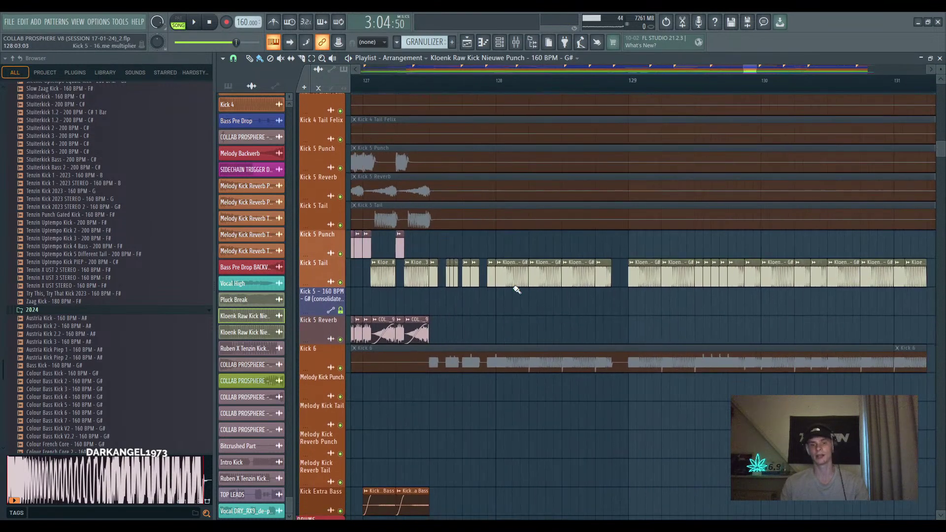
scroll(511, 306, "down", 1)
Play the end of Drop 3 from just past bar 127, follow the Kick 5 Tail clips, and stop
left_click(449, 89)
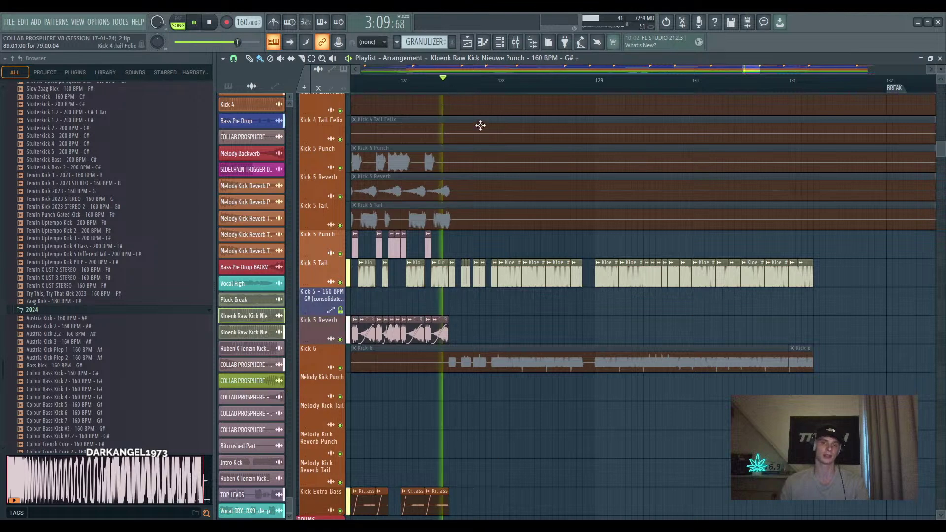
scroll(592, 287, "down", 3)
scroll(592, 288, "down", 1)
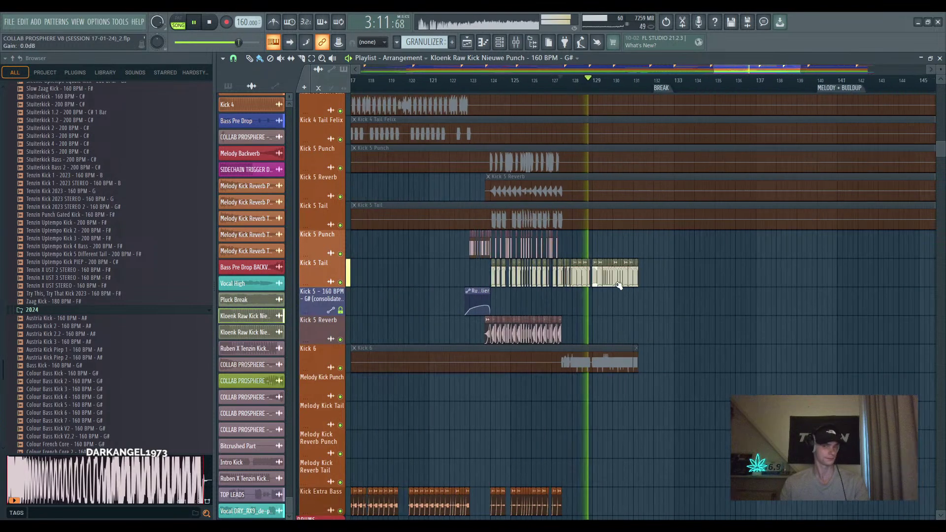
scroll(657, 285, "right", 1)
scroll(655, 287, "down", 5)
scroll(565, 184, "up", 2)
key("space")
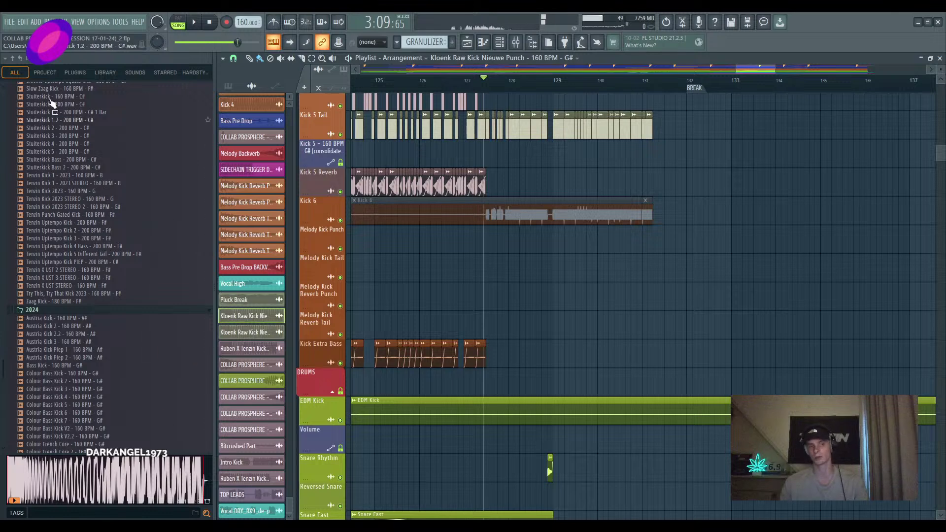
Look through the drum, transition FX, vocal, screech and FX tracks around the Break marker
scroll(688, 228, "up", 3)
scroll(673, 287, "down", 2)
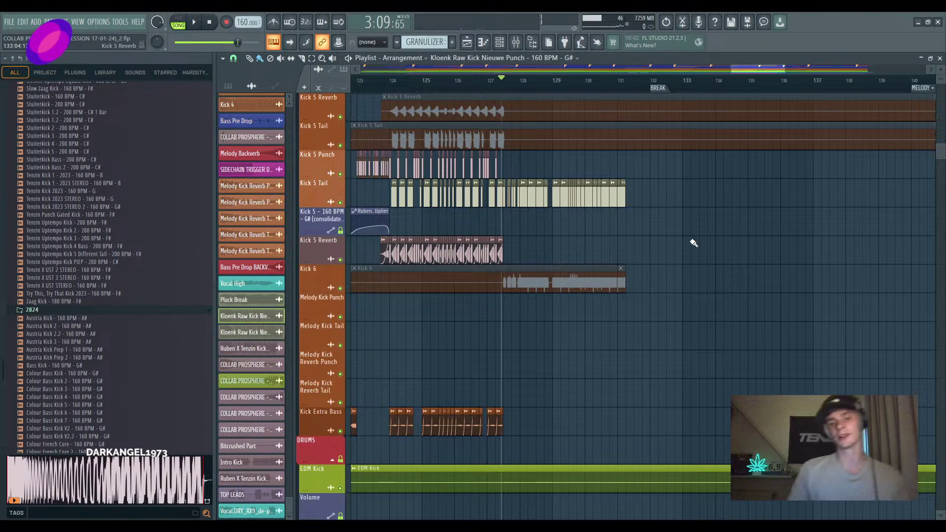
scroll(690, 243, "down", 5)
scroll(613, 279, "down", 12)
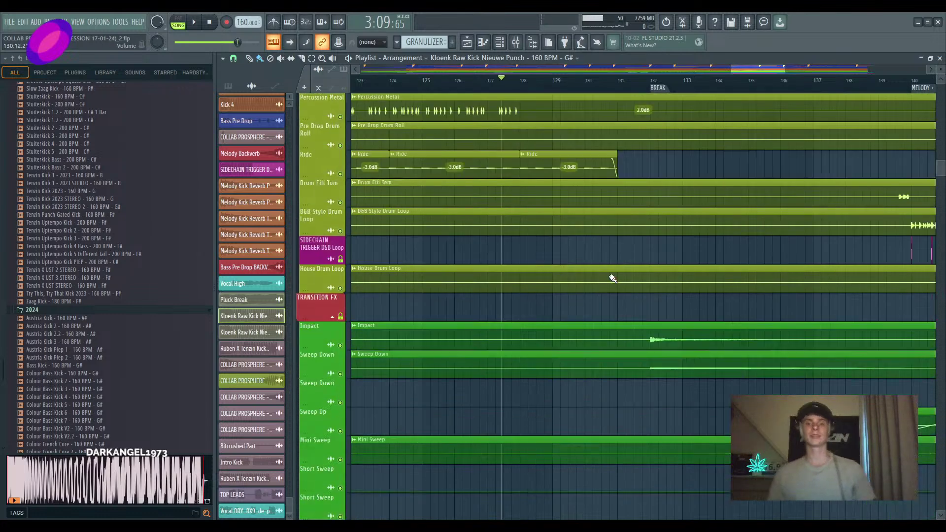
scroll(616, 279, "down", 12)
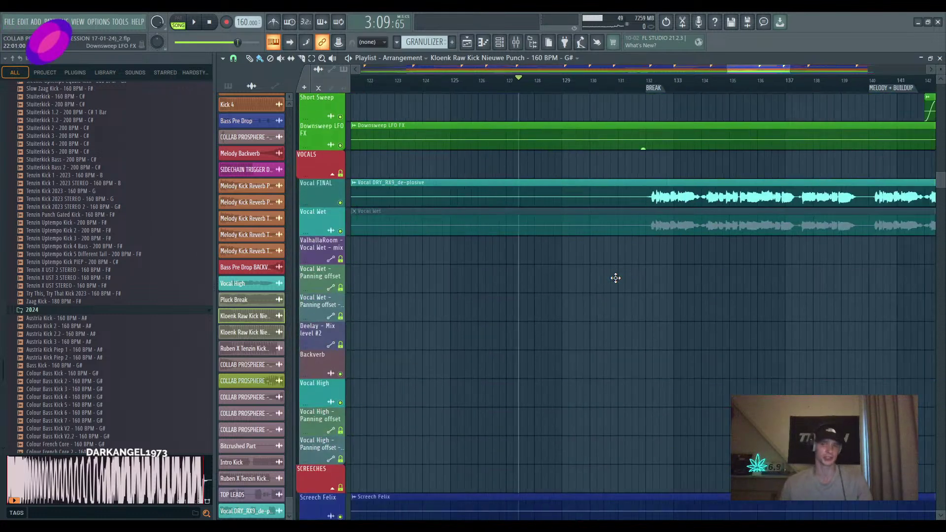
scroll(660, 344, "up", 15)
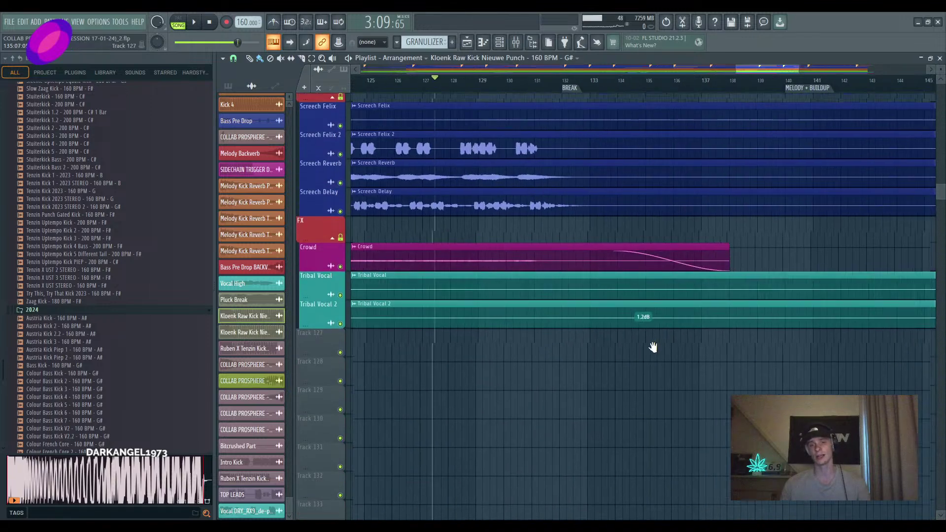
scroll(662, 355, "up", 15)
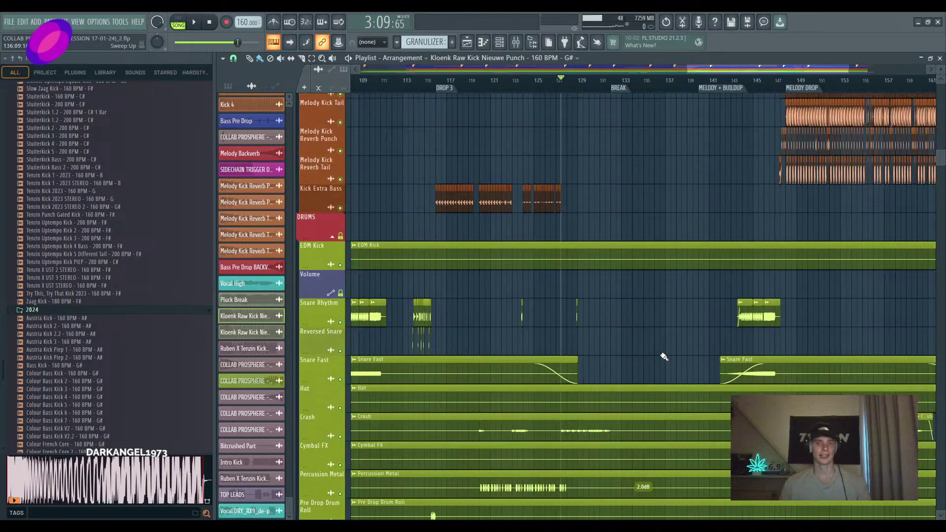
Solo the lower Kick 5 Punch track, audition its fill from bar 123, stop playback, and unsolo the track
scroll(577, 356, "up", 5, "ctrl")
scroll(577, 356, "up", 8, "ctrl")
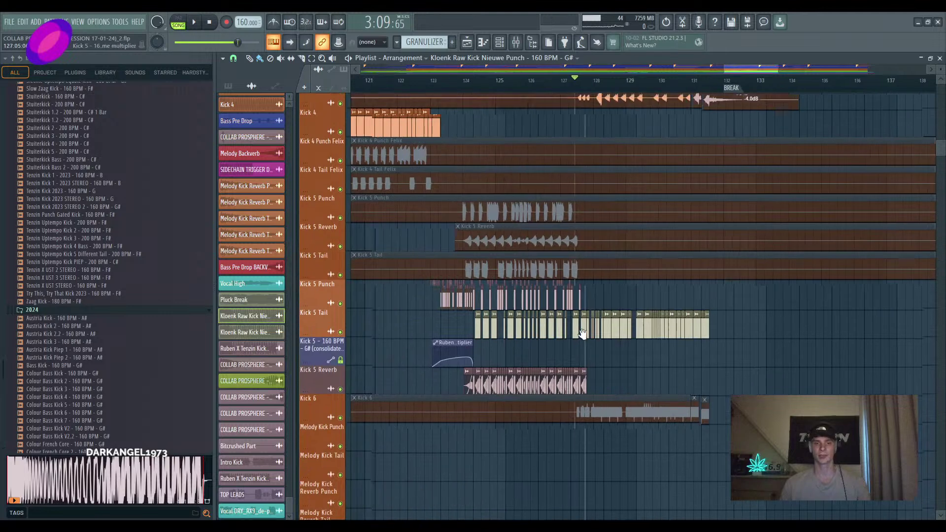
left_click(494, 85)
scroll(443, 207, "down", 3, "ctrl")
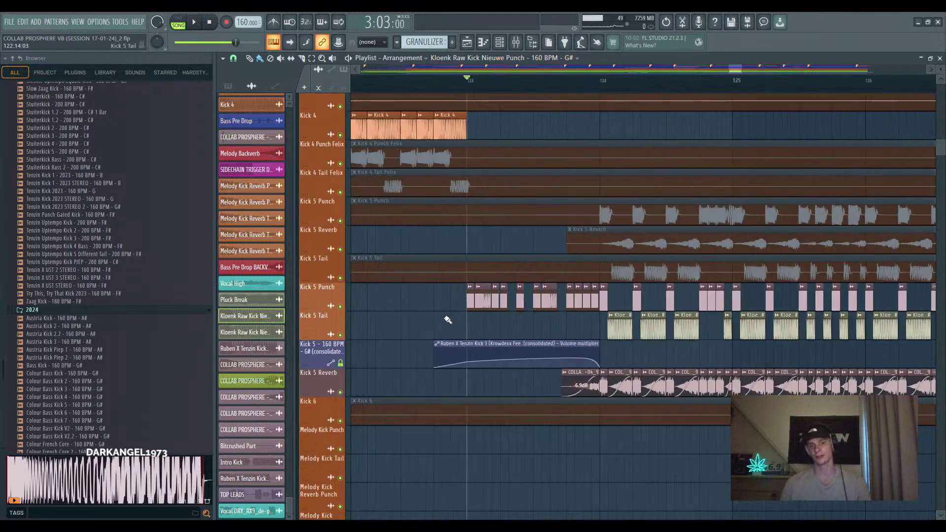
left_click(340, 306, "ctrl")
key("space")
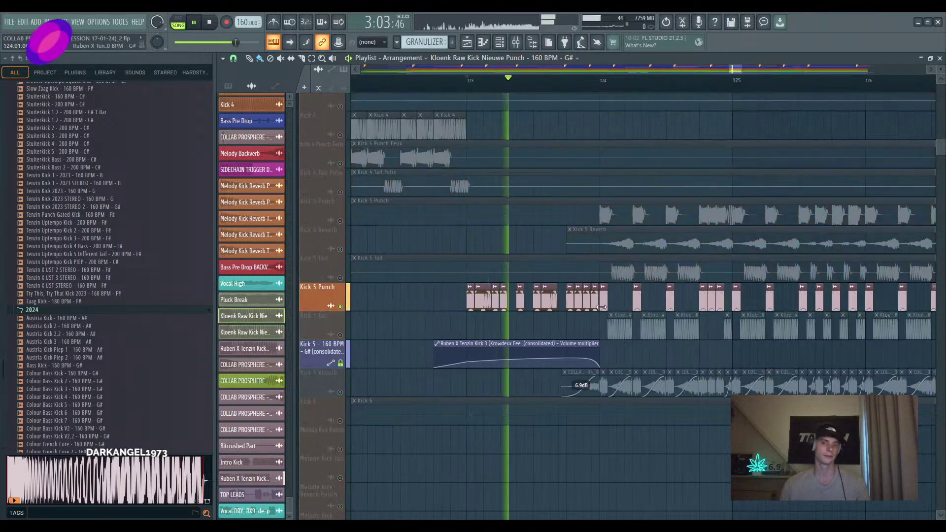
key("space")
key("space")
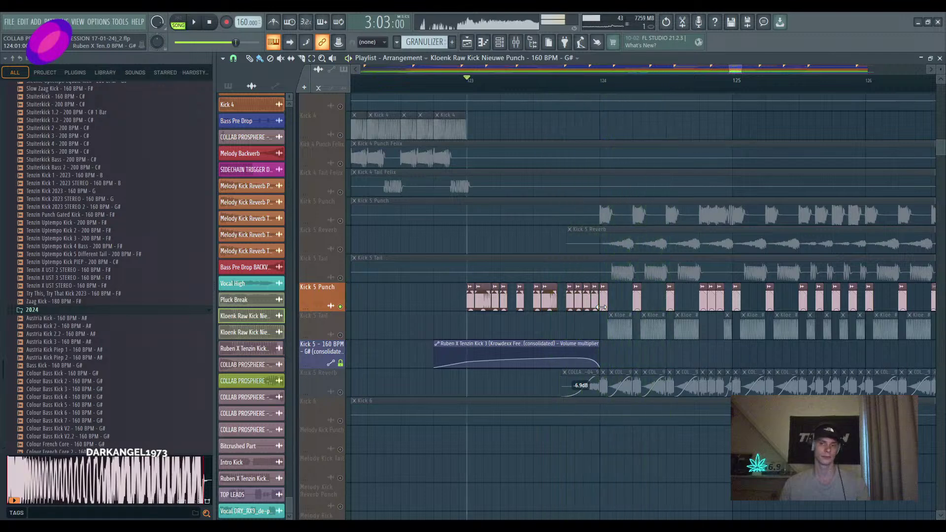
scroll(601, 307, "down", 2, "ctrl")
key("space")
left_click(340, 306, "ctrl")
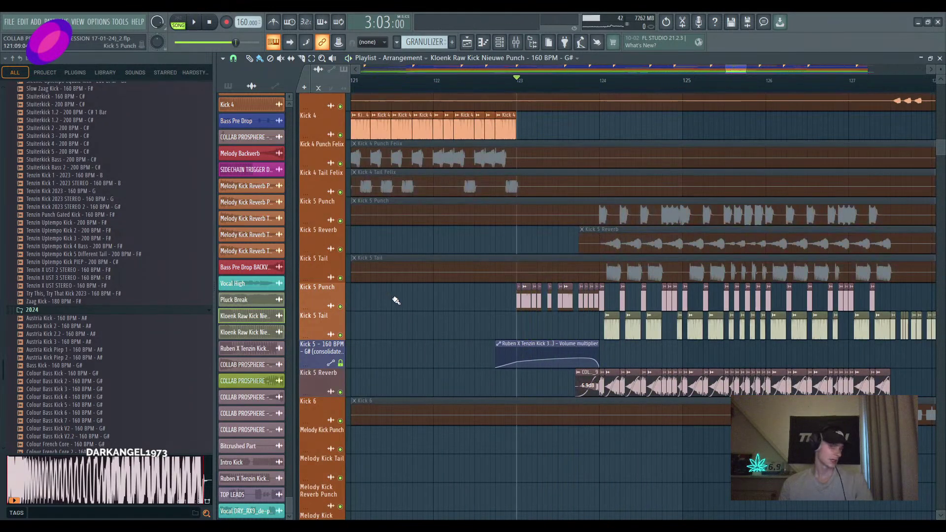
Play all tracks from bar 122 through the Kick 4 to Kick 5 transition and stop
scroll(480, 288, "down", 1, "ctrl")
left_click(456, 80)
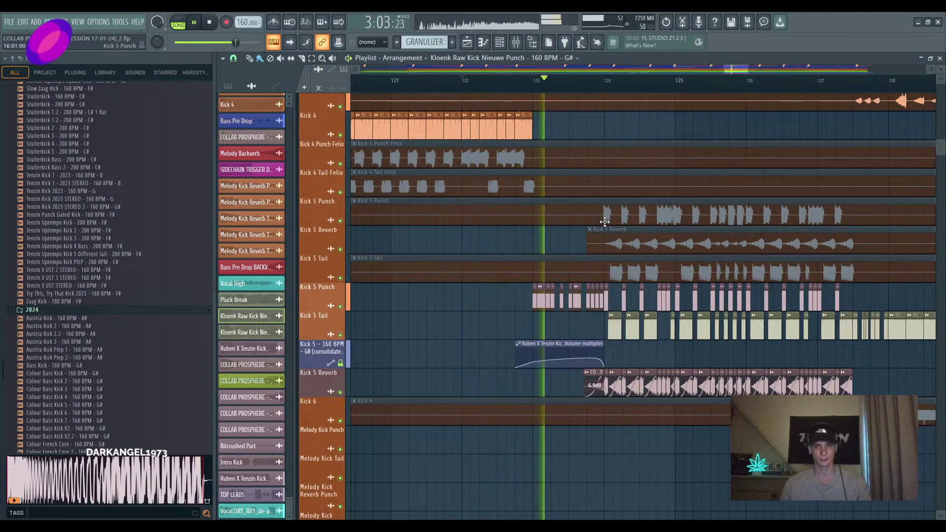
left_click_drag(757, 278, 611, 270)
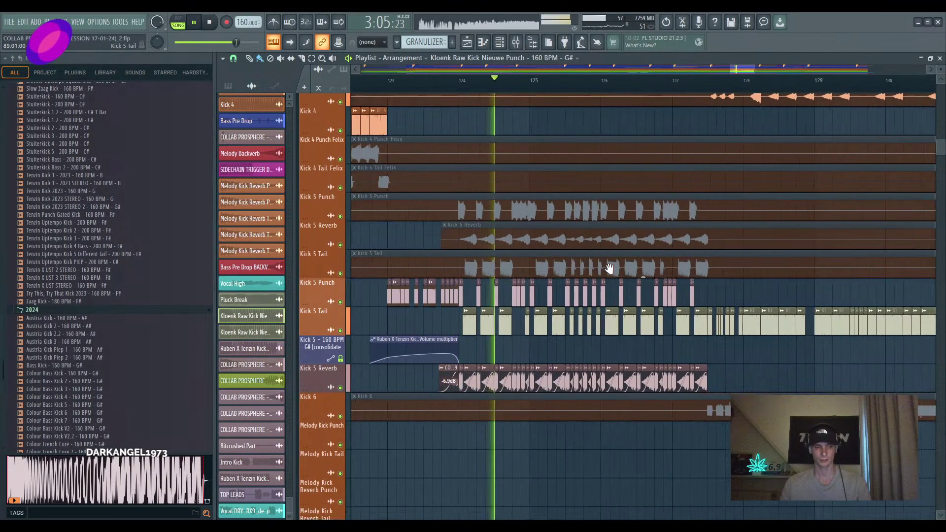
key("space")
Inspect the kick tracks up to the end of Drop 3 and set the playhead midway through bar 131, before the Break marker
scroll(611, 270, "down", 2)
left_click_drag(692, 284, 625, 285)
scroll(623, 286, "down", 2)
left_click_drag(758, 357, 741, 353)
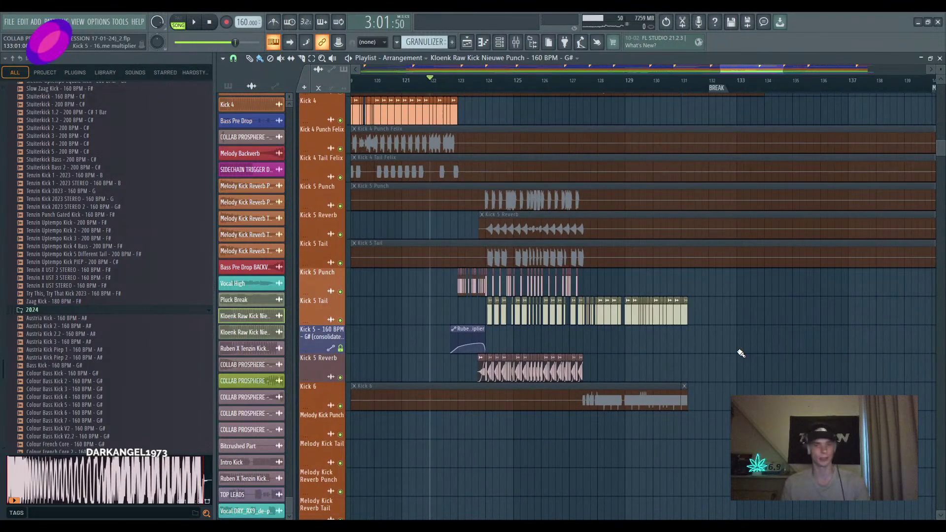
left_click_drag(744, 361, 703, 318)
scroll(702, 305, "down", 4)
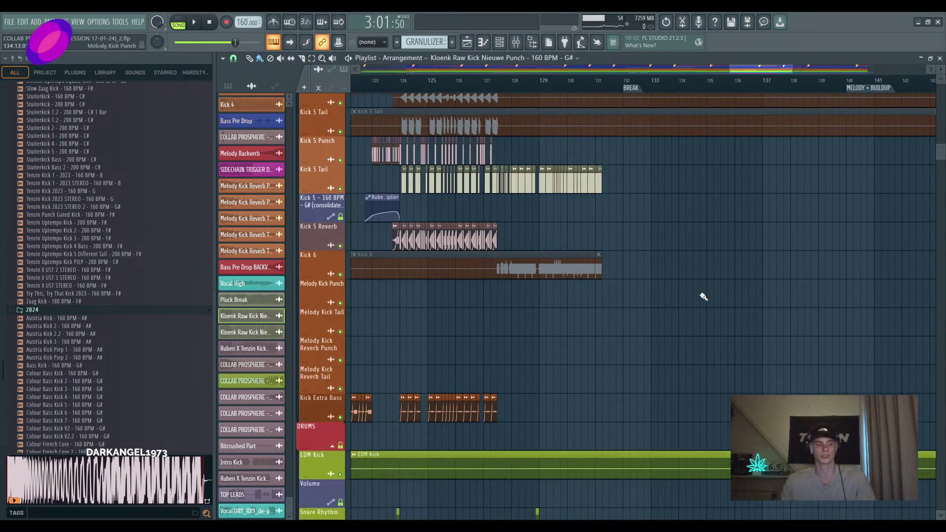
left_click(609, 86)
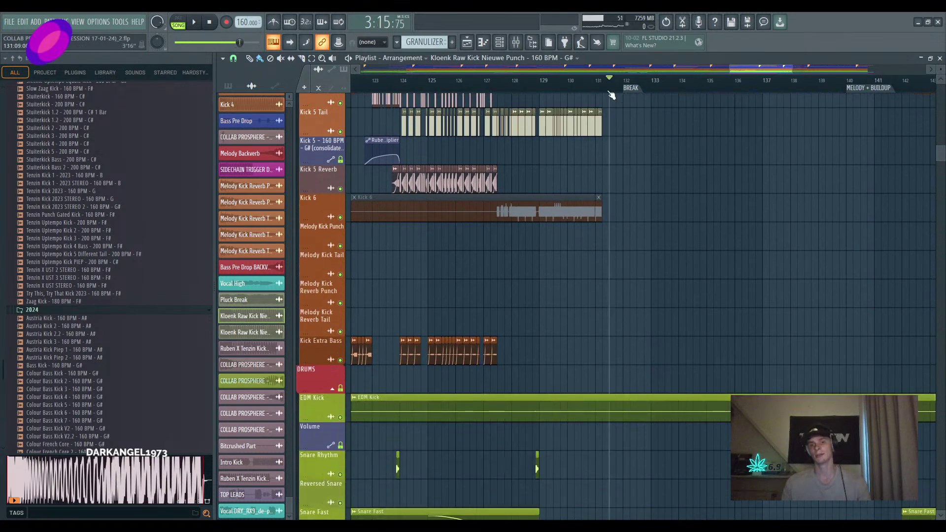
Audition the last beats before the Break marker, stop playback, and set the playhead at bar 131
key("space")
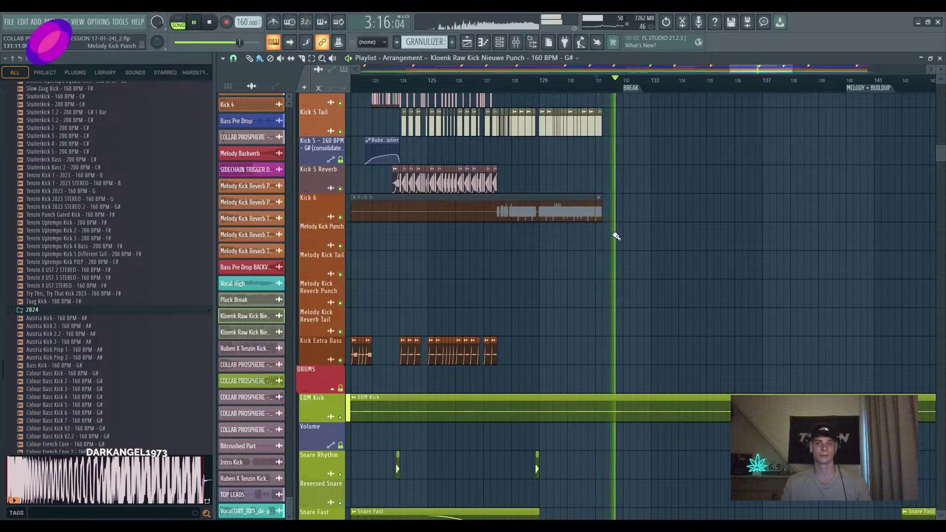
key("space")
scroll(583, 262, "down", 5)
scroll(597, 257, "up", 11)
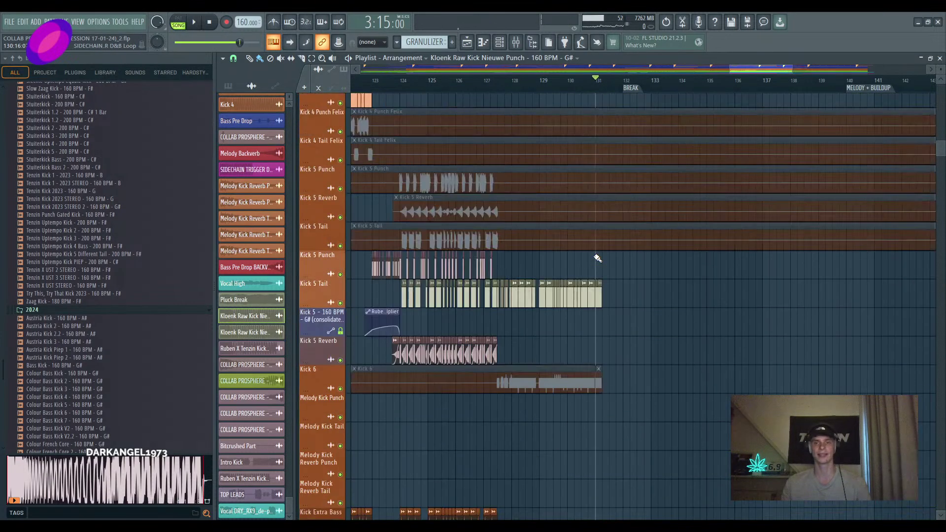
Inspect the Bass Pre Drop clip and its bass fills from Drop 3 up to the Break marker
scroll(597, 257, "up", 10)
scroll(670, 363, "up", 3)
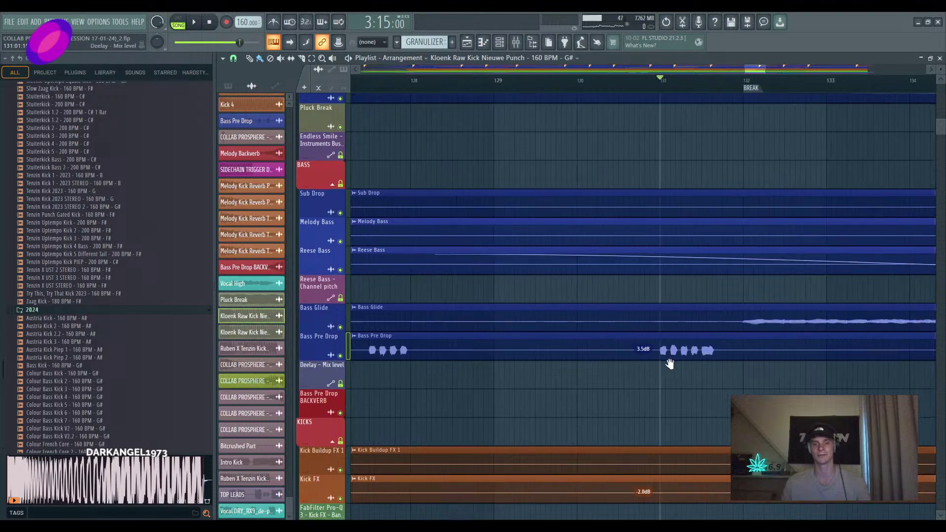
scroll(669, 363, "down", 2)
scroll(533, 387, "up", 1)
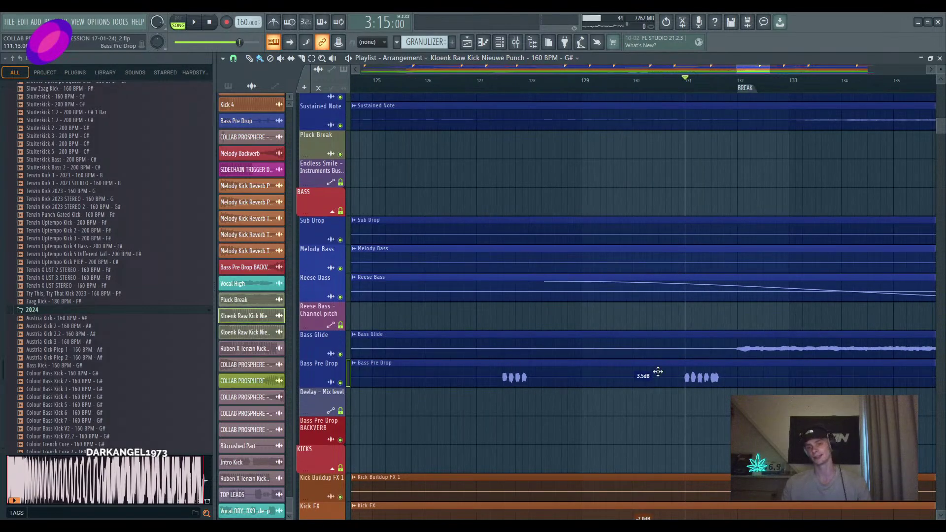
scroll(739, 386, "down", 4)
scroll(527, 387, "up", 2)
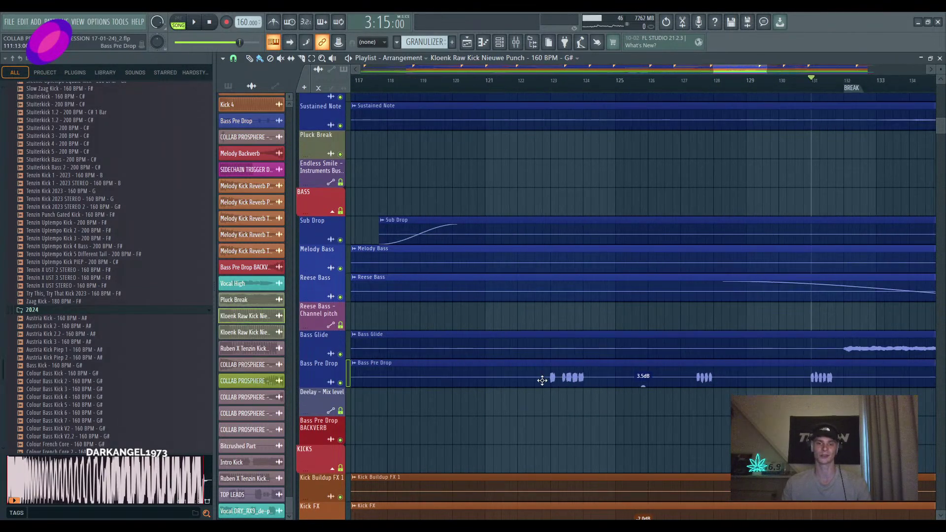
scroll(718, 384, "down", 3)
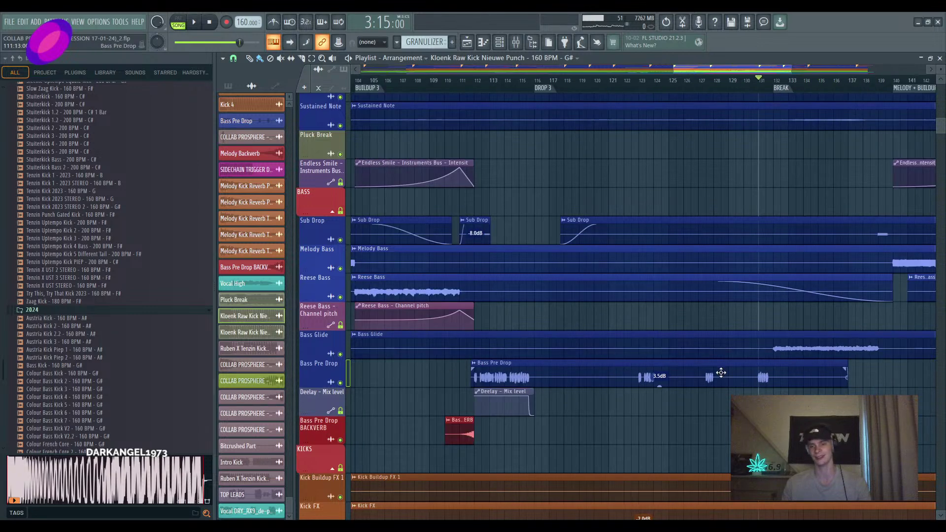
scroll(720, 373, "up", 4)
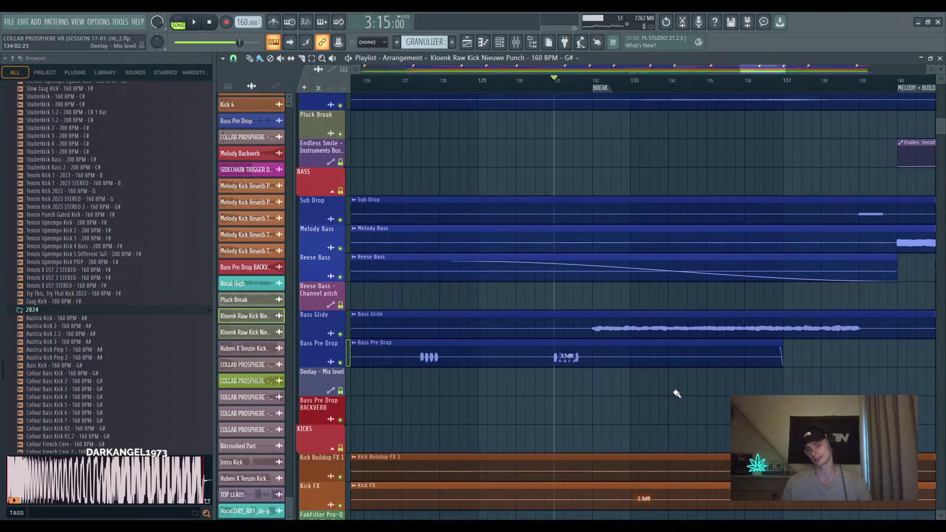
Play the Bass Pre Drop fill from bar 131 and stop
left_click_drag(676, 393, 623, 388)
key("space")
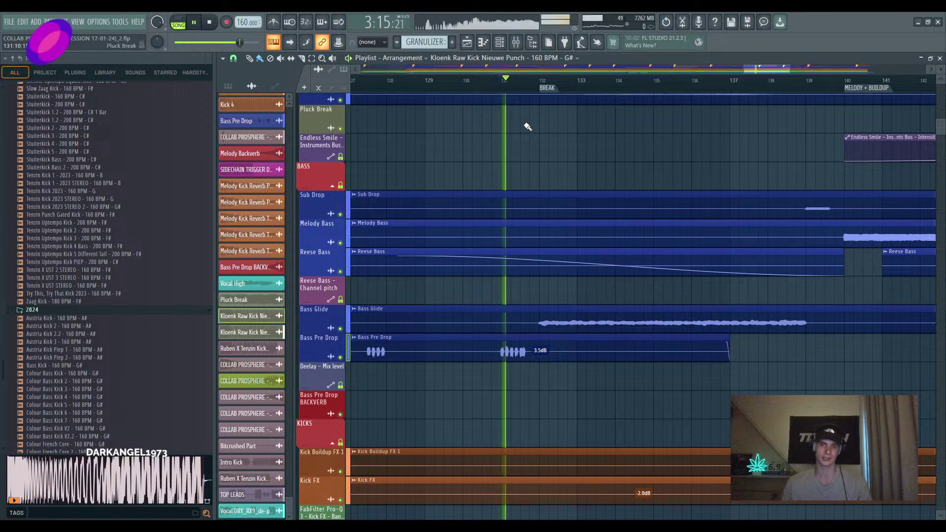
key("space")
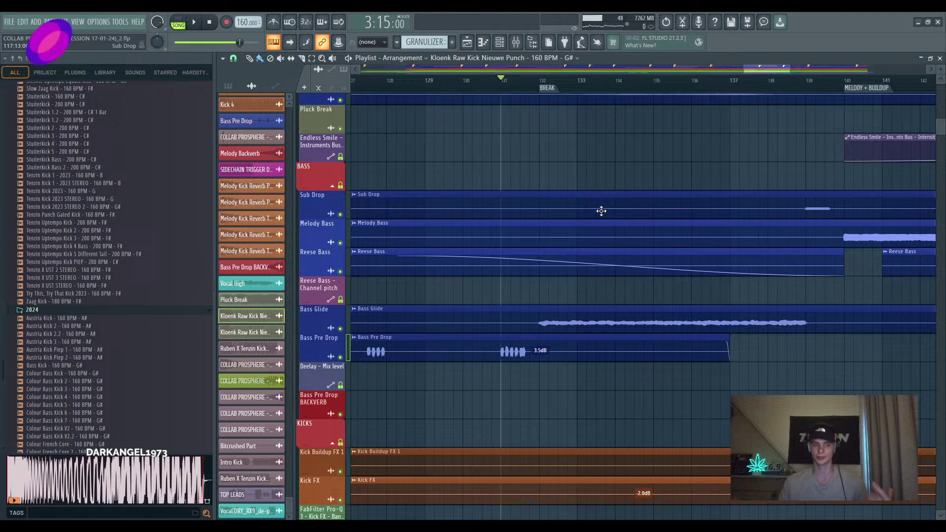
Look through the bass and instrument tracks around the Break marker, including Bells, Arp and Bass Glide
scroll(603, 222, "down", 2)
scroll(598, 256, "up", 6)
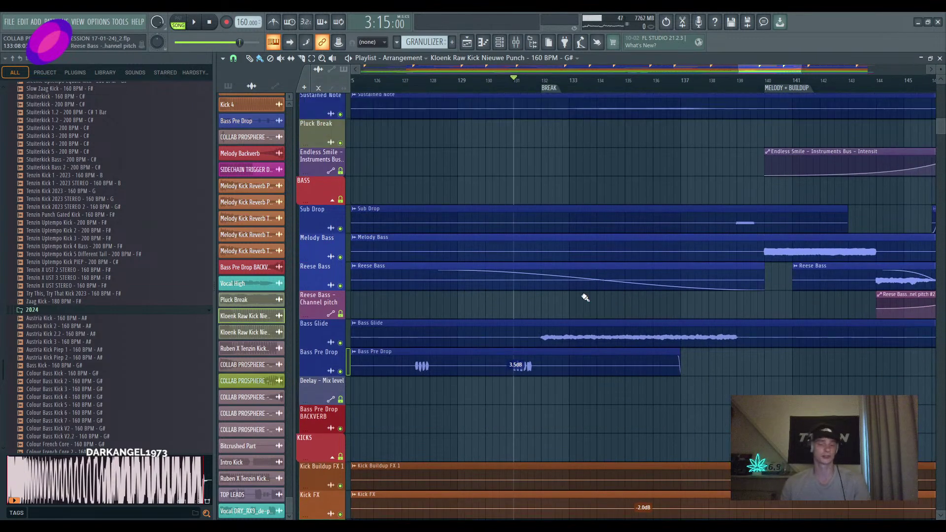
scroll(595, 310, "up", 8)
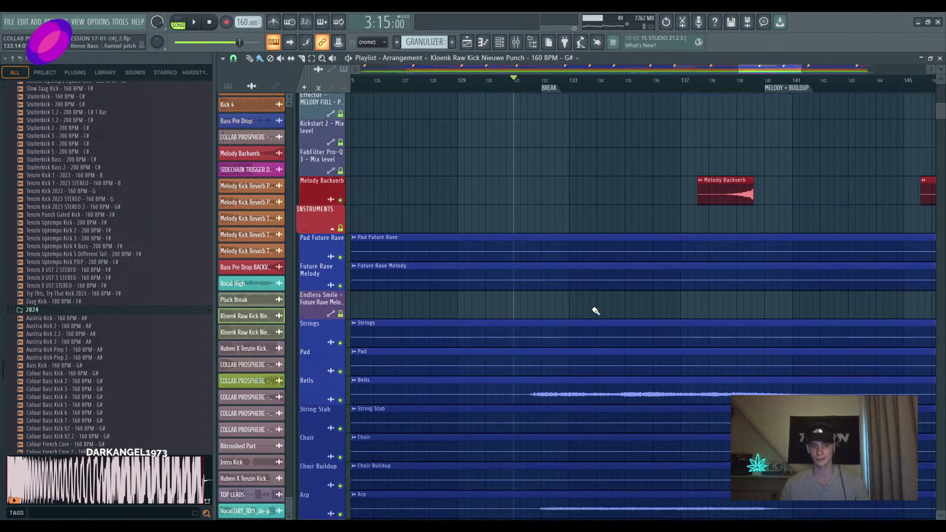
scroll(620, 295, "down", 2)
scroll(572, 201, "up", 2)
Play from bar 131 through the Break up to the Melody + Buildup marker while viewing the lead, instrument and bass tracks, and stop
key("space")
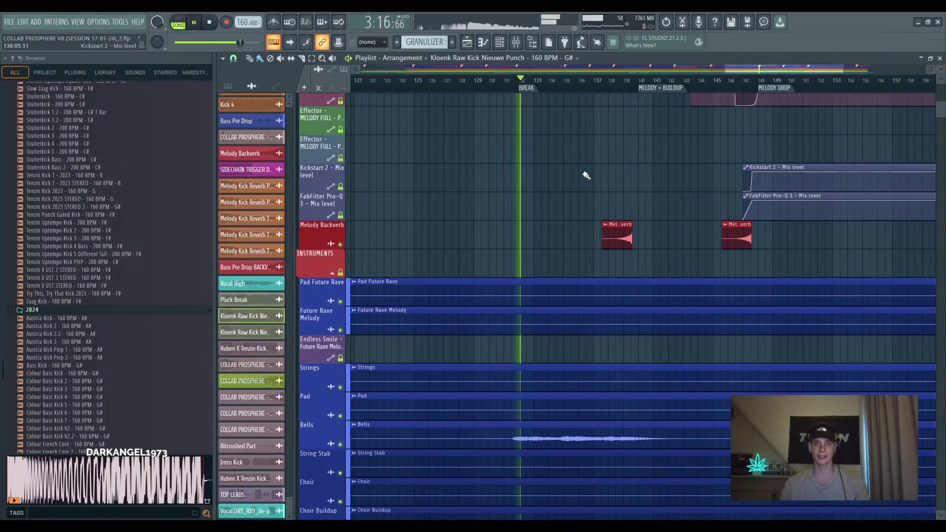
scroll(633, 284, "up", 5)
scroll(625, 300, "up", 5)
scroll(623, 306, "down", 2)
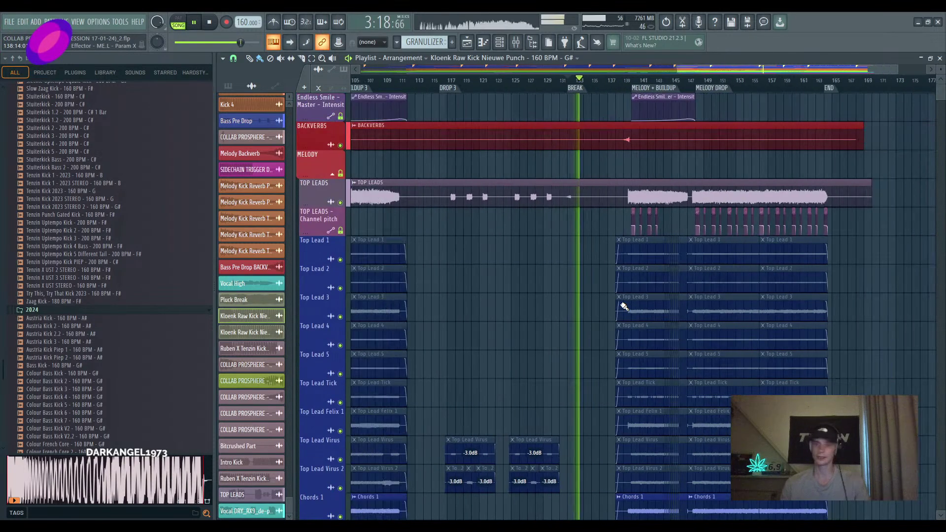
scroll(683, 279, "down", 1)
scroll(684, 278, "up", 10)
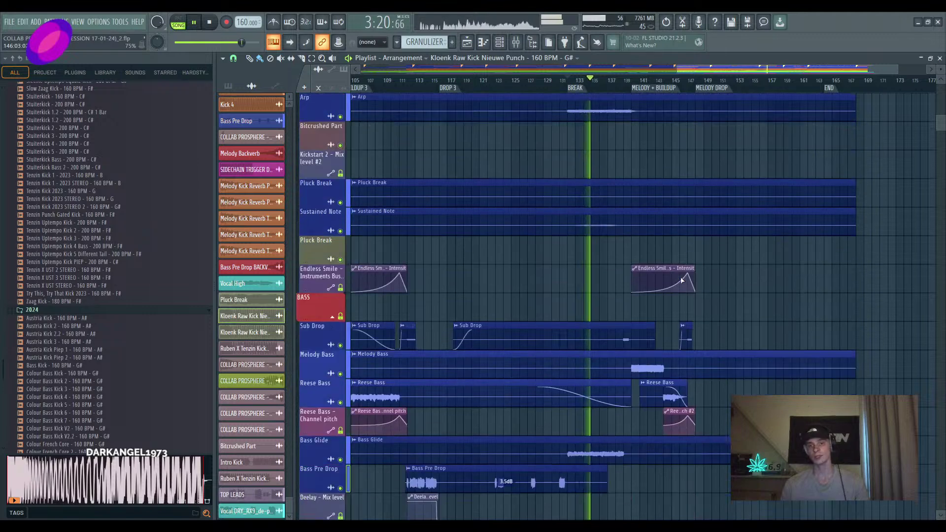
scroll(681, 281, "up", 3)
left_click_drag(649, 274, 616, 291)
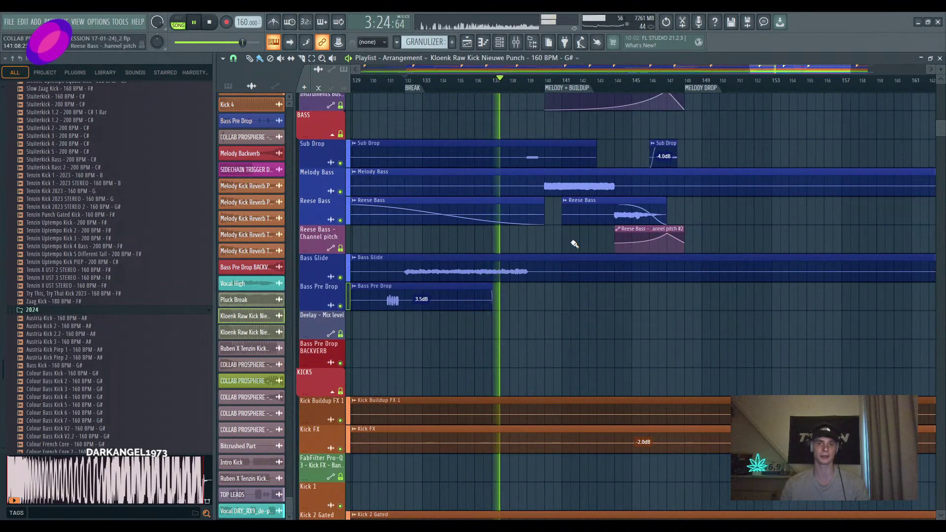
scroll(562, 257, "up", 2)
left_click_drag(563, 256, 490, 261)
scroll(490, 261, "down", 2)
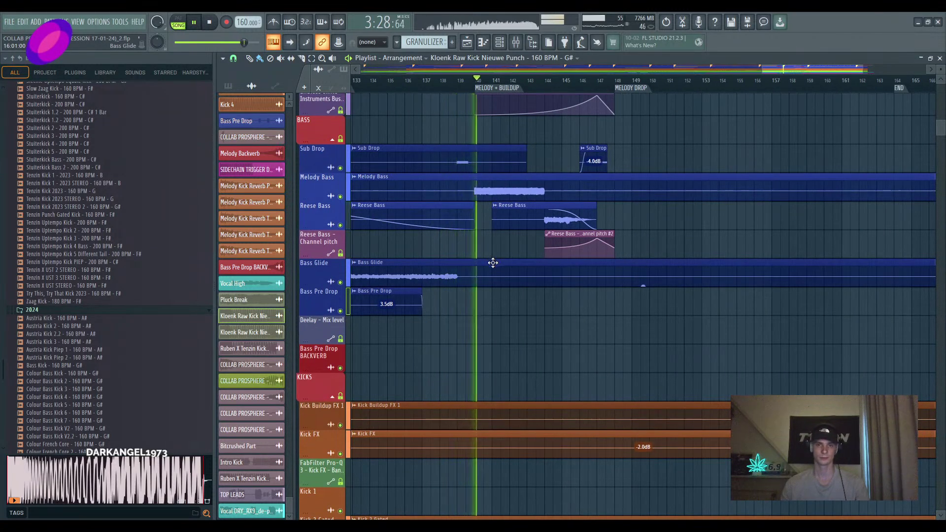
left_click_drag(490, 261, 487, 325)
key("space")
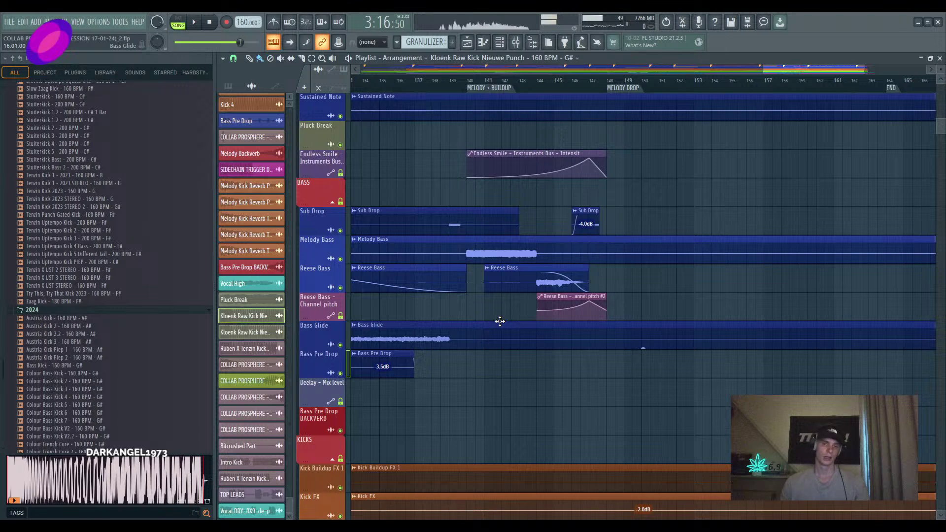
Compare the song's earlier Melody sections in the full arrangement, and return the playhead to the Melody + Buildup marker
scroll(485, 317, "up", 4)
left_click(473, 90)
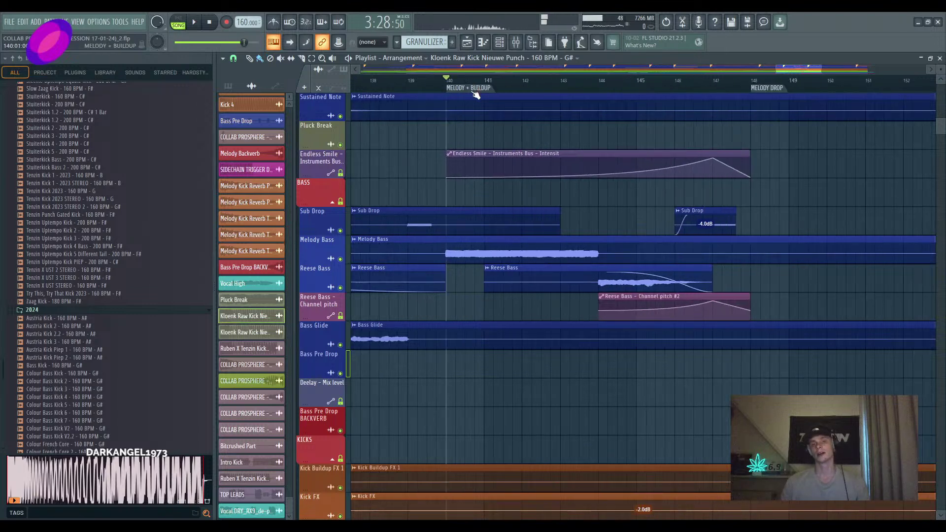
scroll(534, 310, "down", 8)
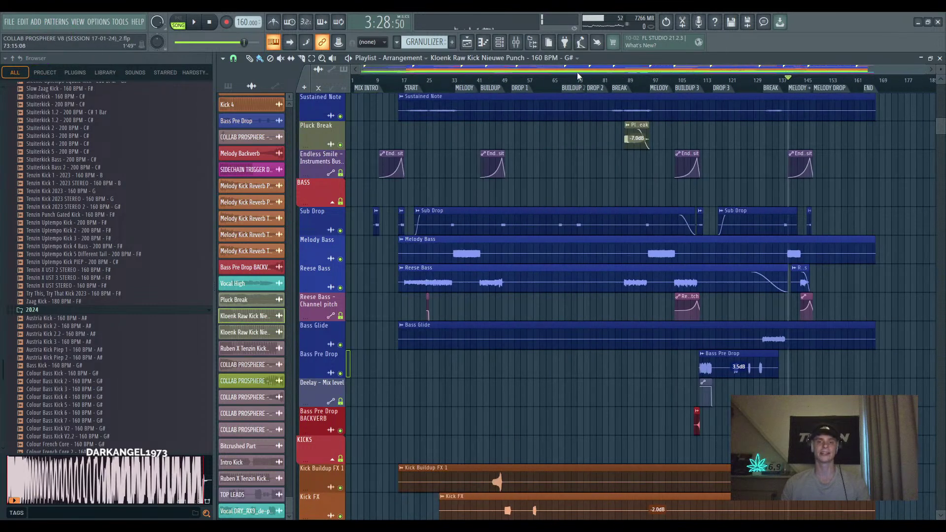
left_click(652, 91)
left_click(468, 91)
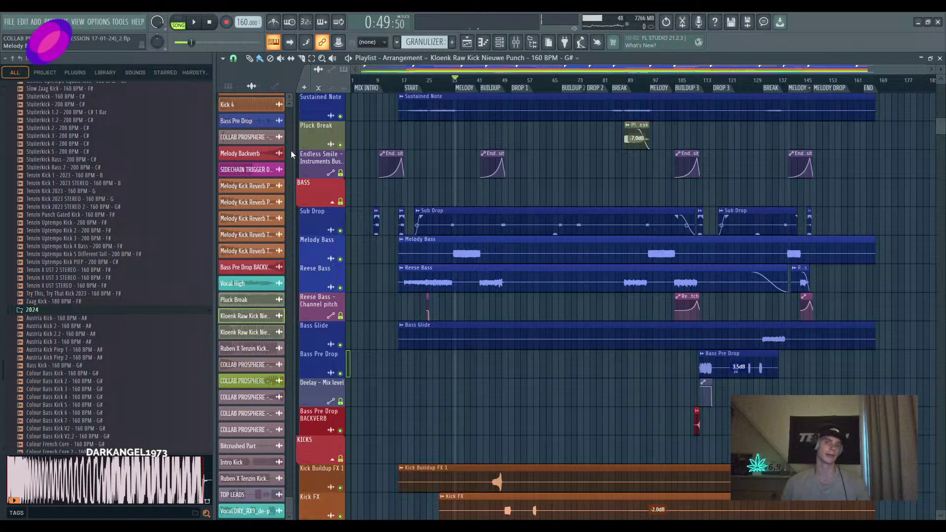
left_click(804, 91)
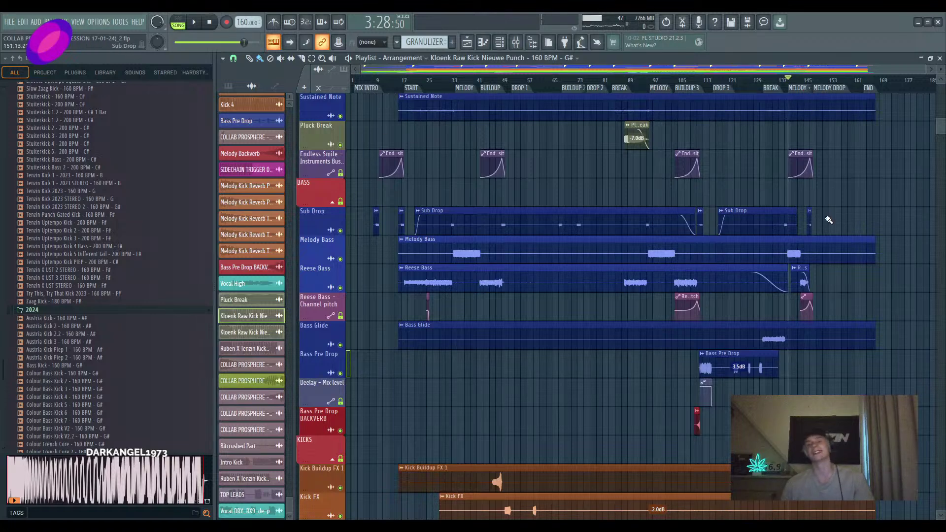
Examine the Sustained Note, Melody Bass and Reese Bass clips in the Melody + Buildup section
scroll(830, 220, "up", 3, "ctrl")
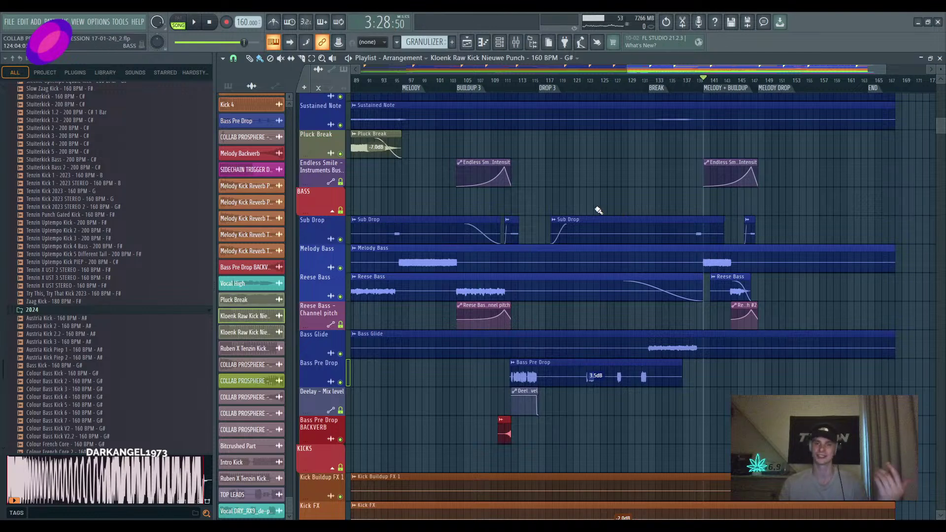
scroll(599, 207, "down", 3)
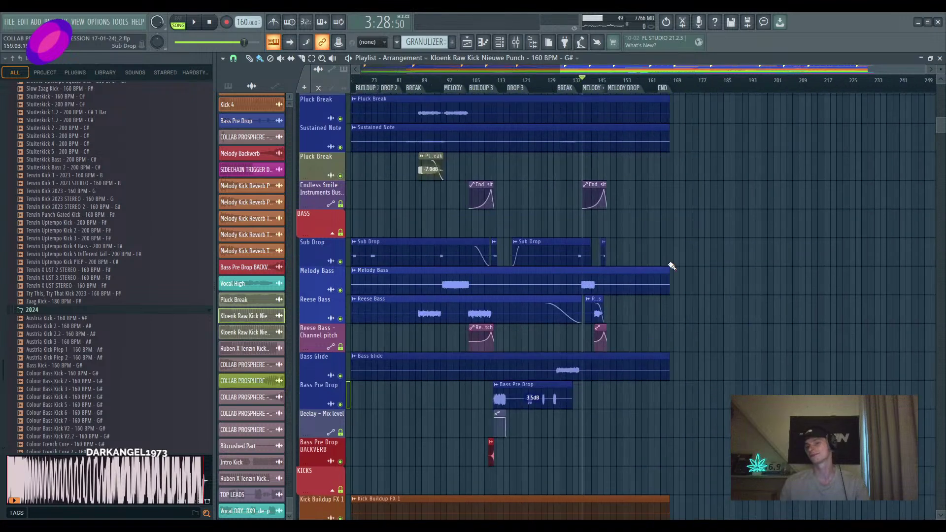
scroll(671, 266, "up", 4)
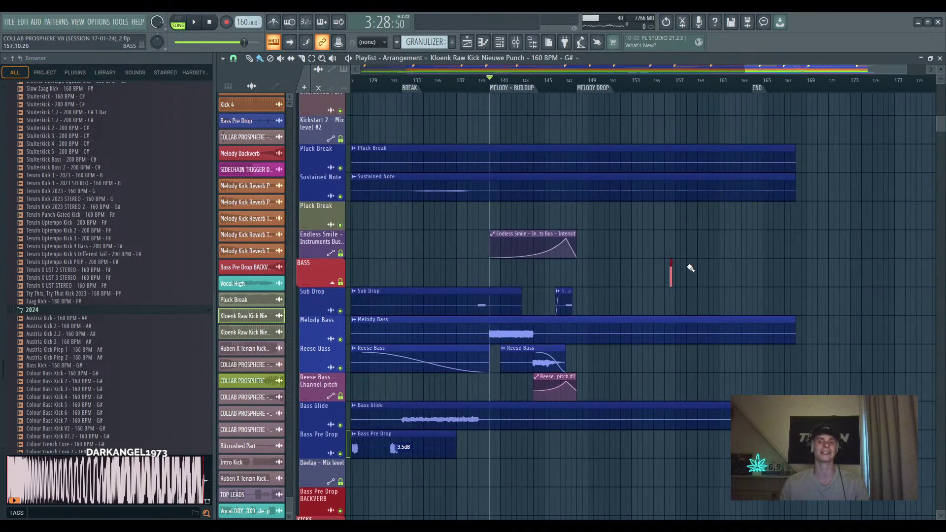
left_click(675, 192)
scroll(721, 268, "down", 2)
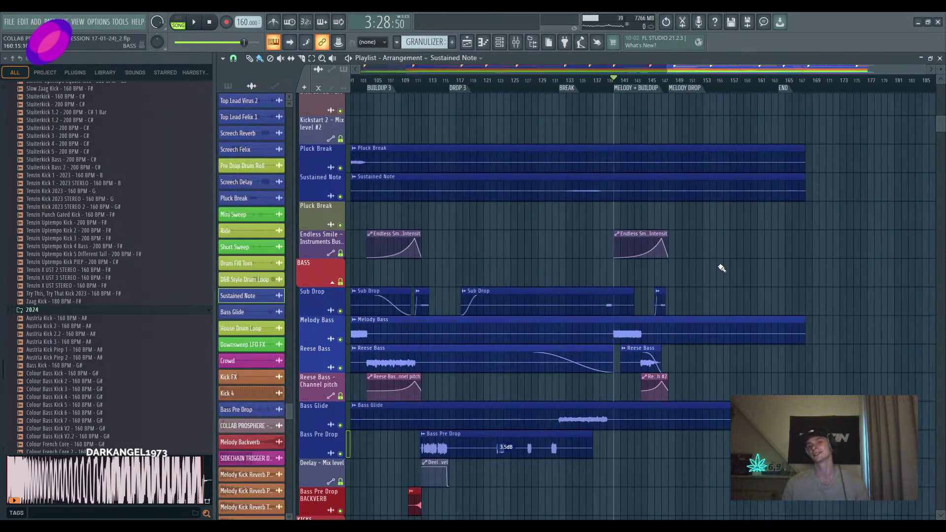
scroll(640, 271, "up", 6)
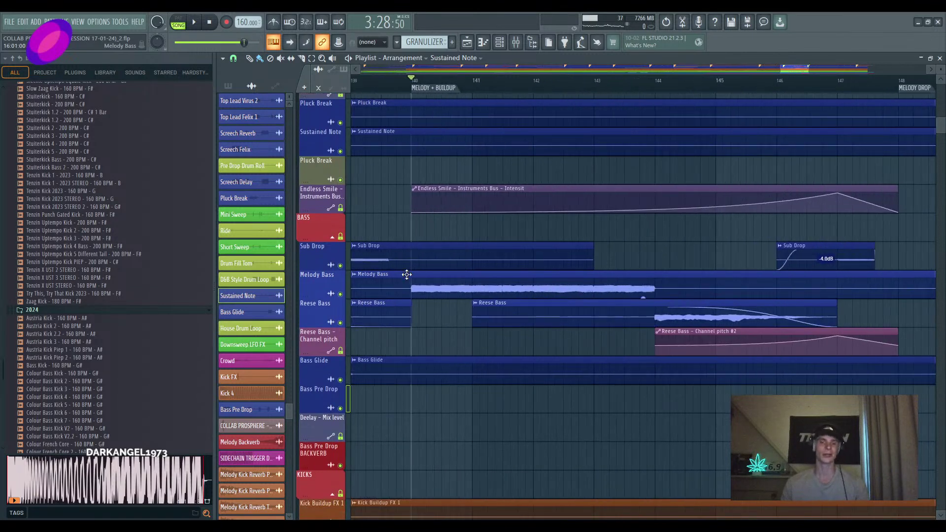
scroll(570, 306, "down", 4)
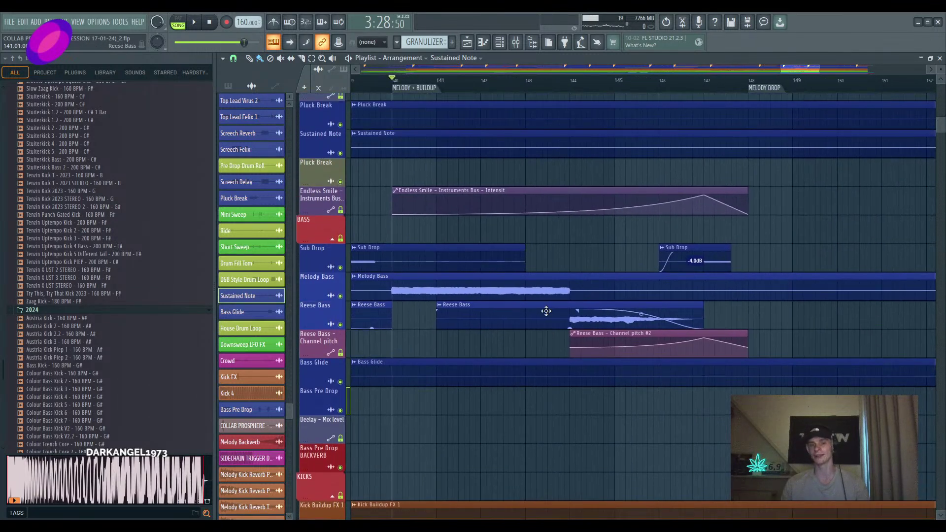
Look through the top lead, chord and melody automation tracks from Melody + Buildup to Melody Drop
scroll(508, 331, "up", 10)
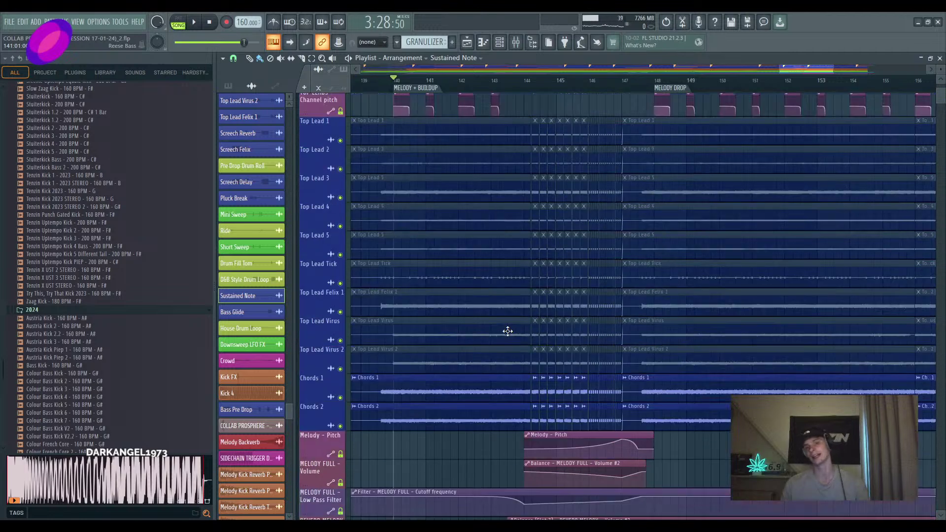
scroll(532, 315, "down", 10)
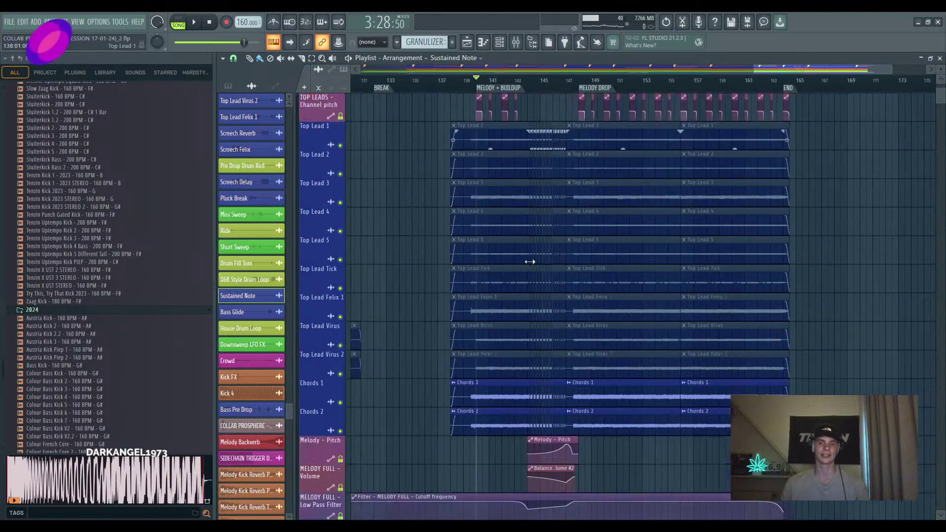
scroll(537, 305, "down", 3)
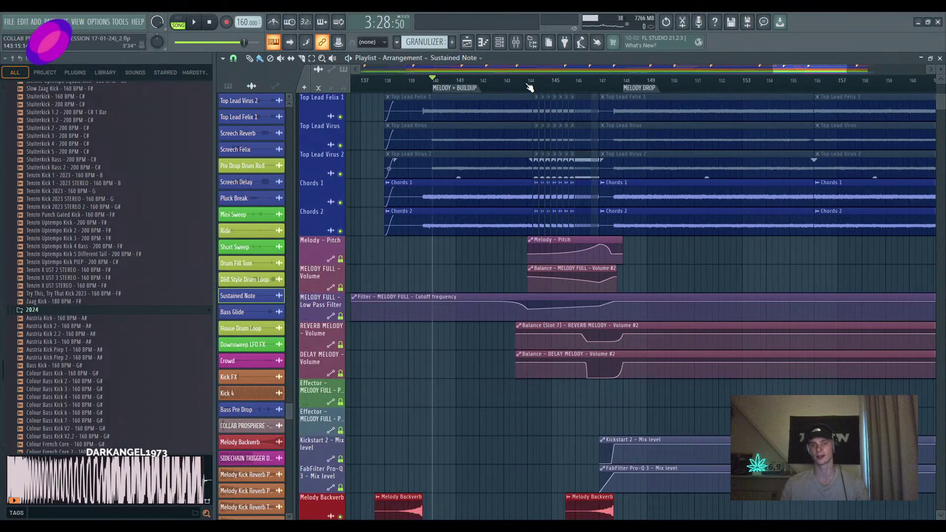
Play all tracks from bar 143 through the buildup into the Melody Drop, and stop
left_click(514, 84)
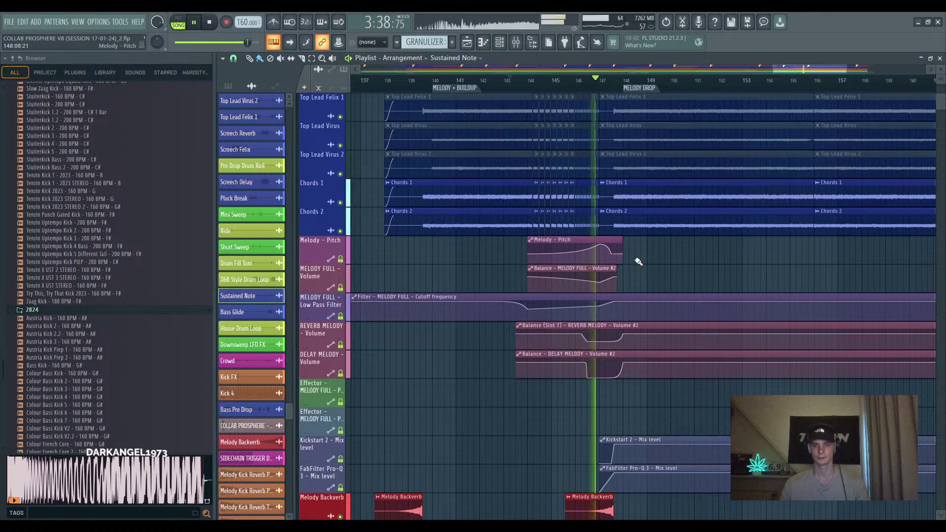
left_click_drag(639, 260, 623, 252)
scroll(507, 194, "down", 10)
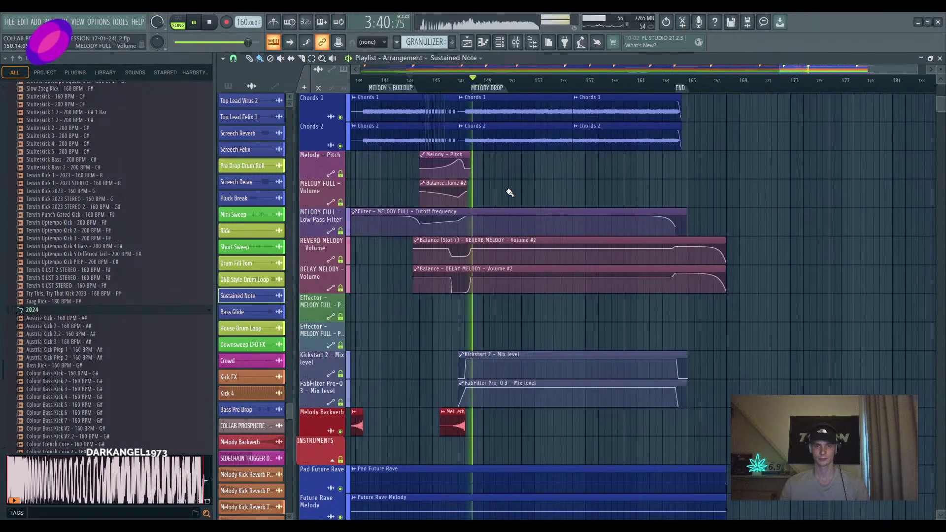
scroll(526, 184, "down", 10)
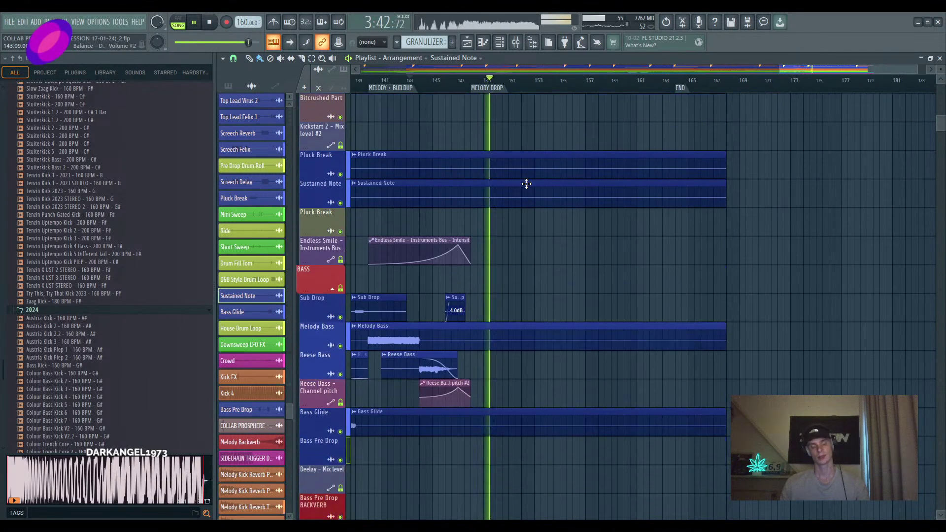
scroll(526, 184, "down", 3)
key("space")
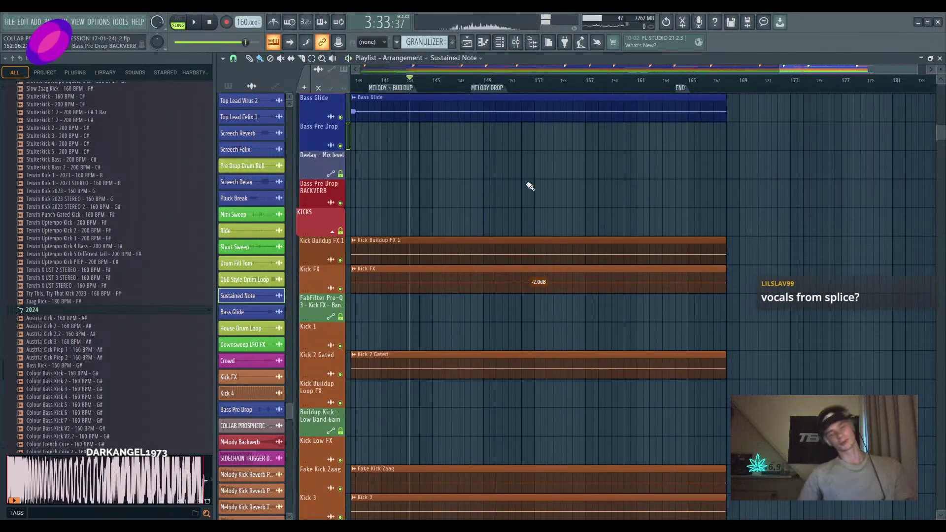
Look through the kick and drum tracks from Melody + Buildup to the end of the Melody Drop
scroll(547, 195, "down", 10)
scroll(549, 196, "down", 15)
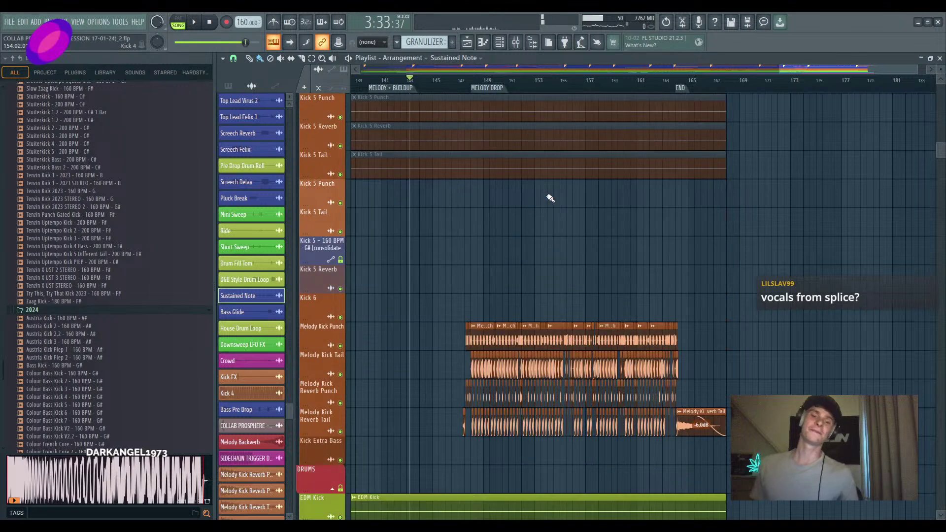
scroll(548, 197, "down", 4)
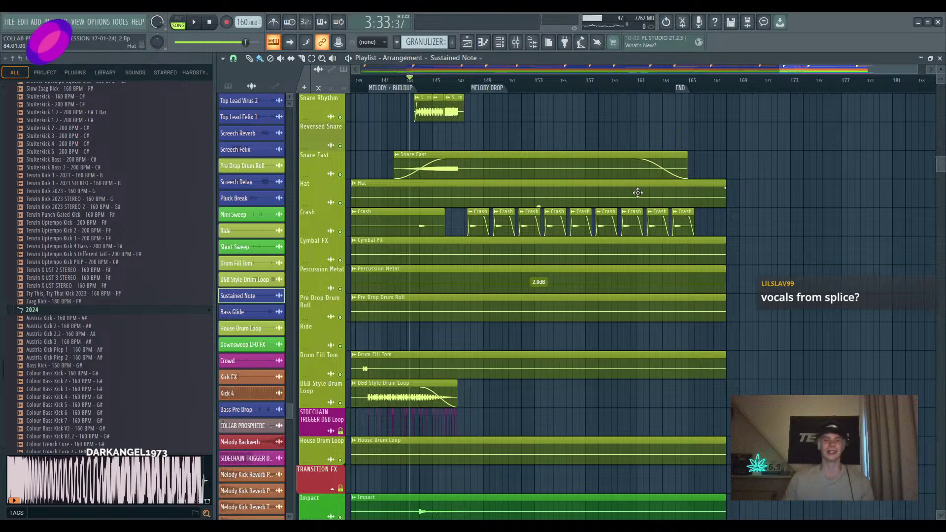
scroll(838, 243, "down", 3)
scroll(832, 231, "up", 1)
scroll(834, 253, "up", 6)
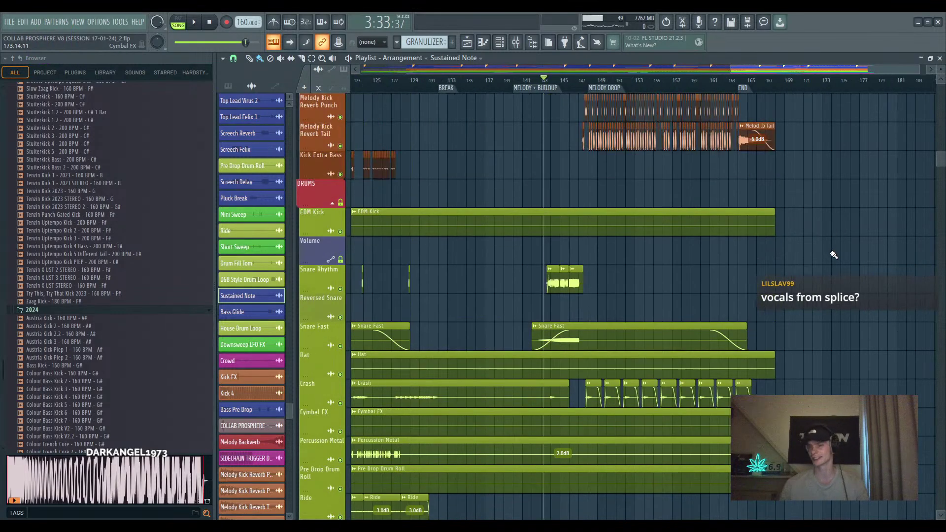
Examine the BACKVERBS, TOP LEADS, top lead and chord tracks across Melody + Buildup and Melody Drop
left_click_drag(944, 145, 944, 90)
scroll(891, 226, "down", 11)
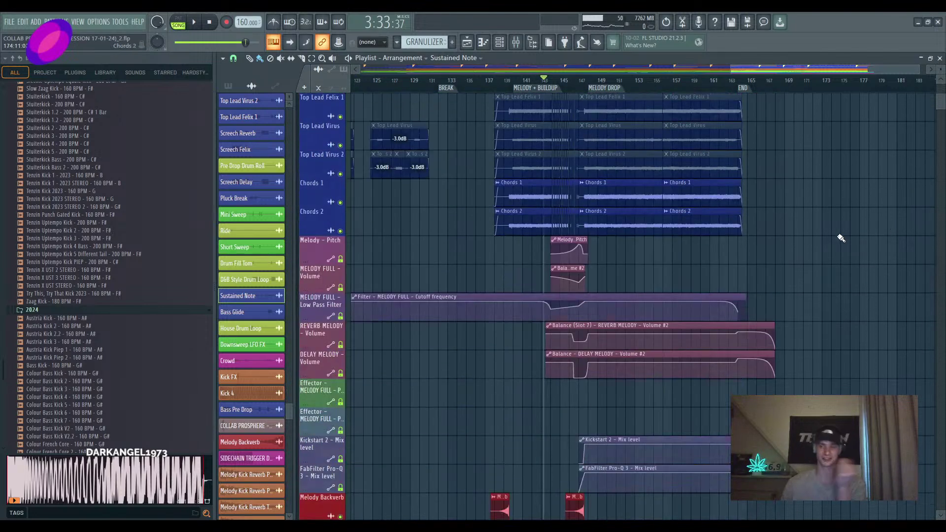
scroll(828, 256, "up", 11)
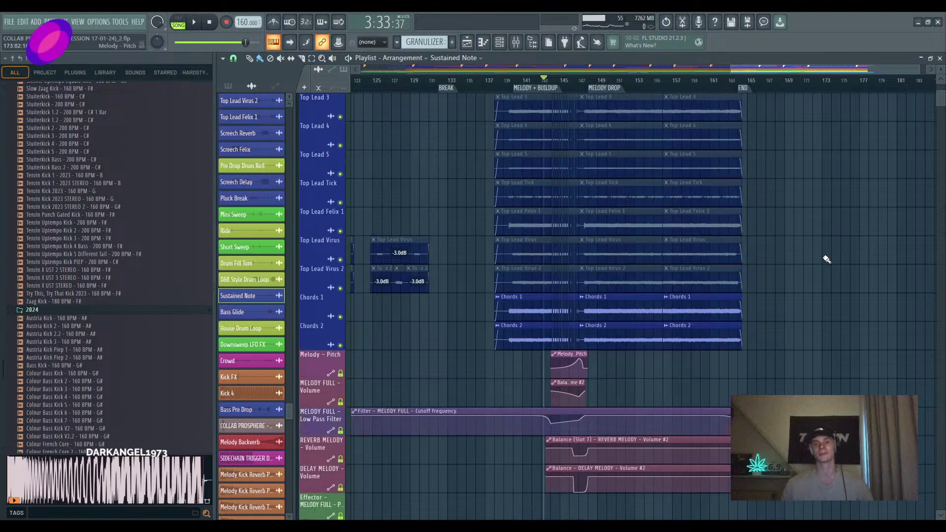
left_click_drag(828, 256, 770, 275)
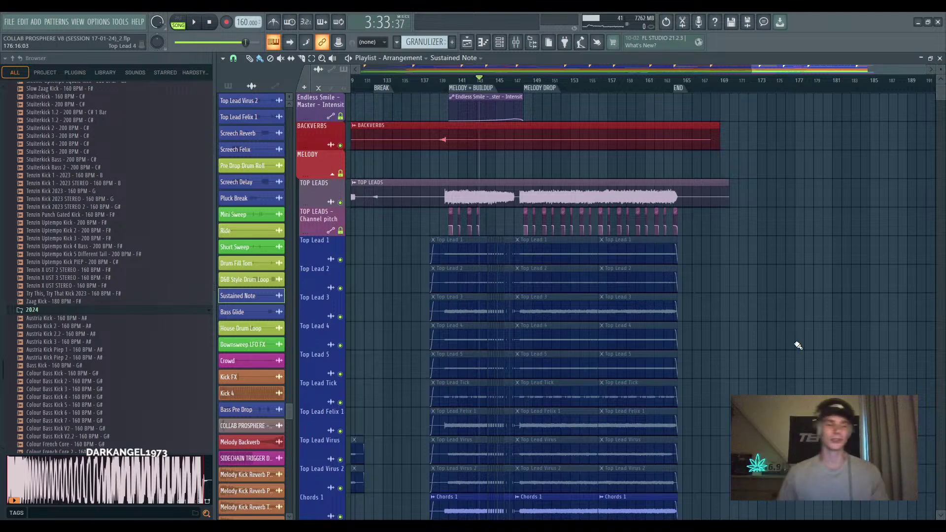
scroll(819, 337, "down", 3)
left_click_drag(864, 293, 743, 312)
scroll(740, 315, "up", 4)
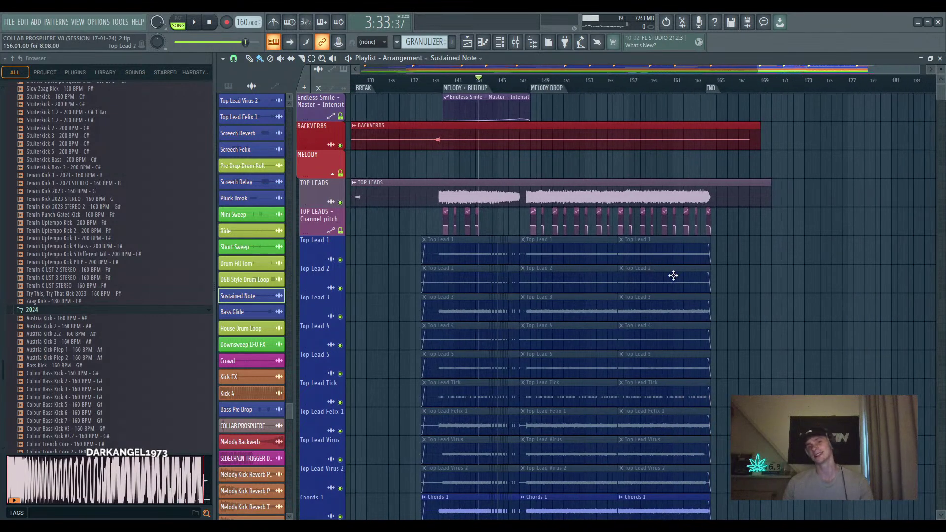
Place the playhead midway through bar 145 and examine how the top lead and chord clips are chopped in the buildup
left_click(505, 85)
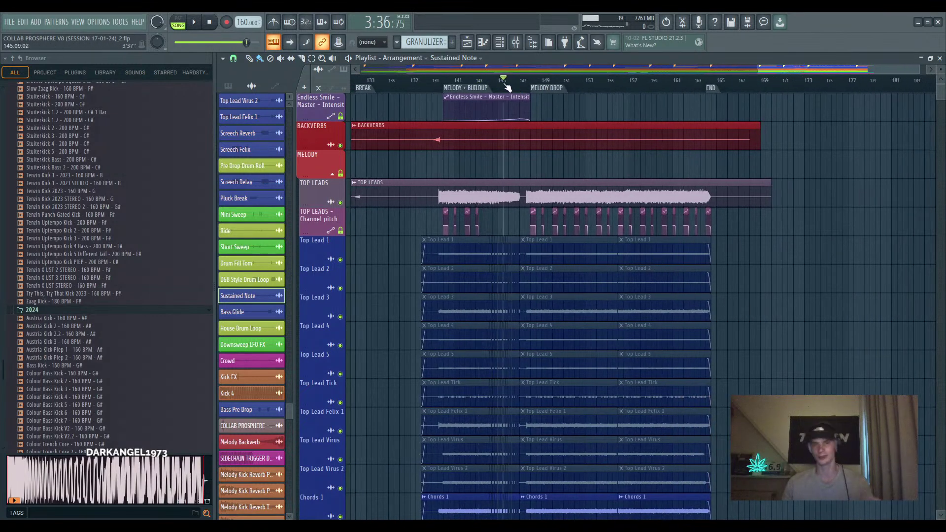
scroll(585, 226, "down", 3)
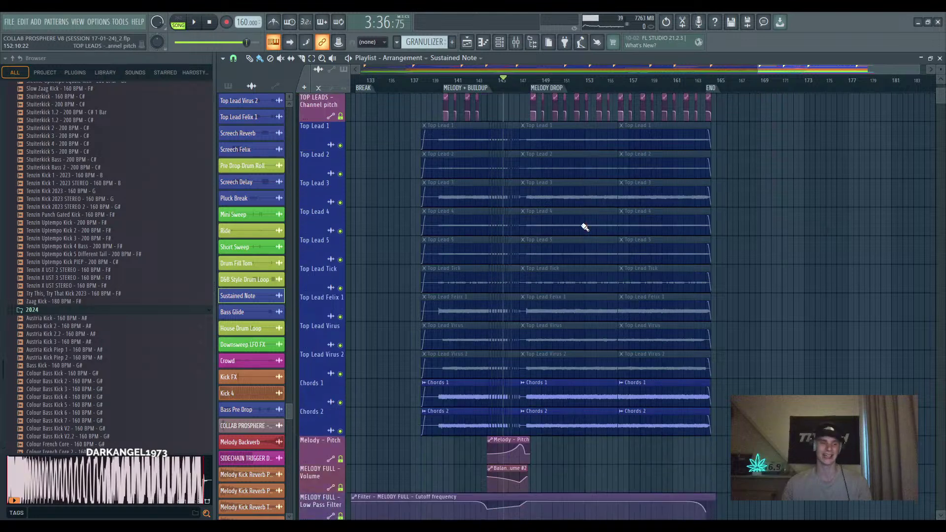
scroll(753, 231, "down", 3)
scroll(759, 247, "down", 1)
scroll(763, 257, "up", 5)
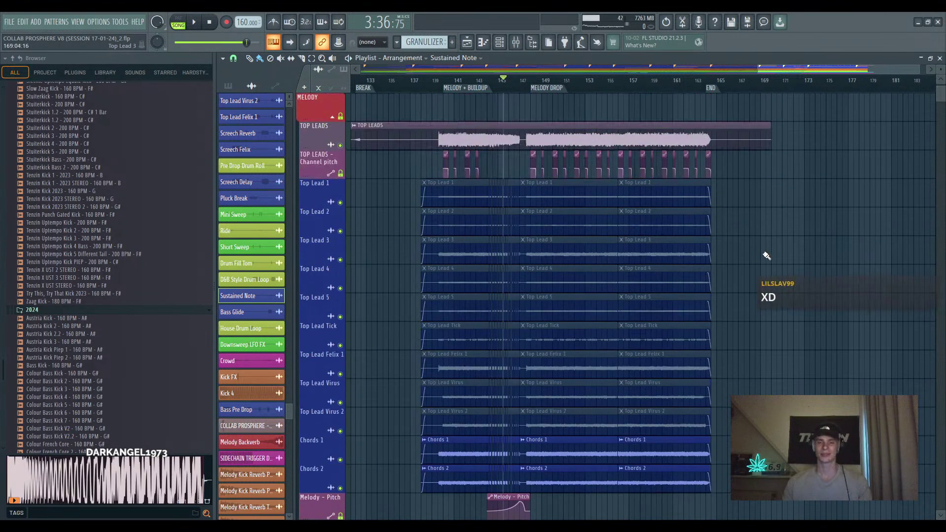
scroll(768, 260, "down", 5)
scroll(770, 259, "up", 8)
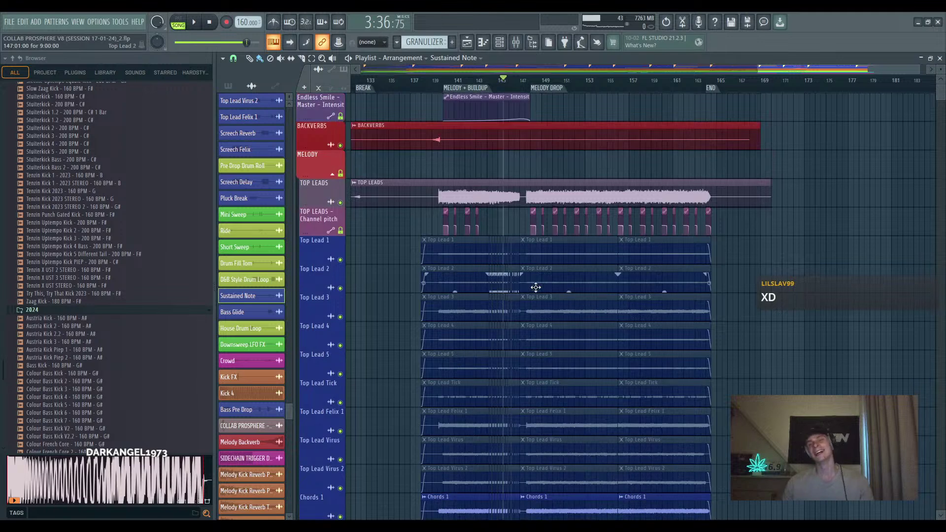
Place the playhead midway through bar 146 and look over the melody pitch, volume, filter, reverb and delay automation
scroll(544, 270, "up", 4, "ctrl")
scroll(488, 139, "down", 2, "ctrl")
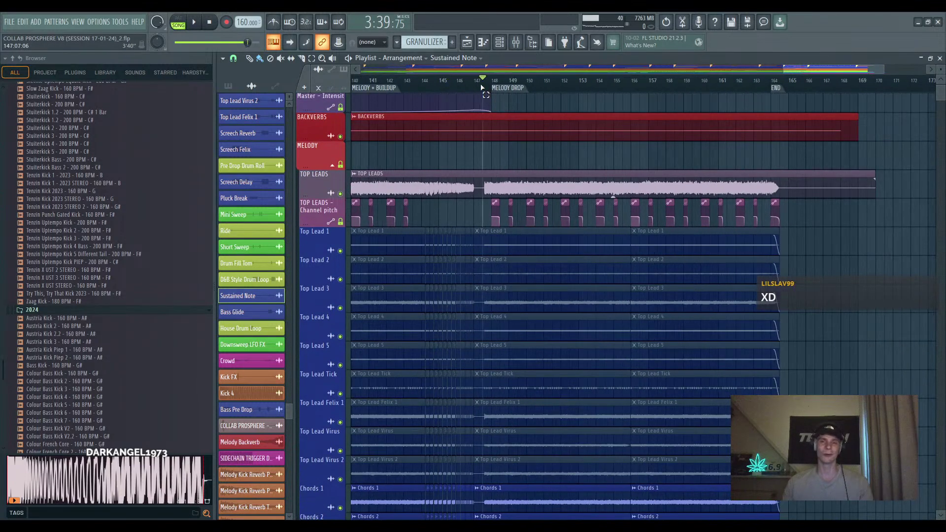
left_click(465, 83)
scroll(511, 197, "down", 14)
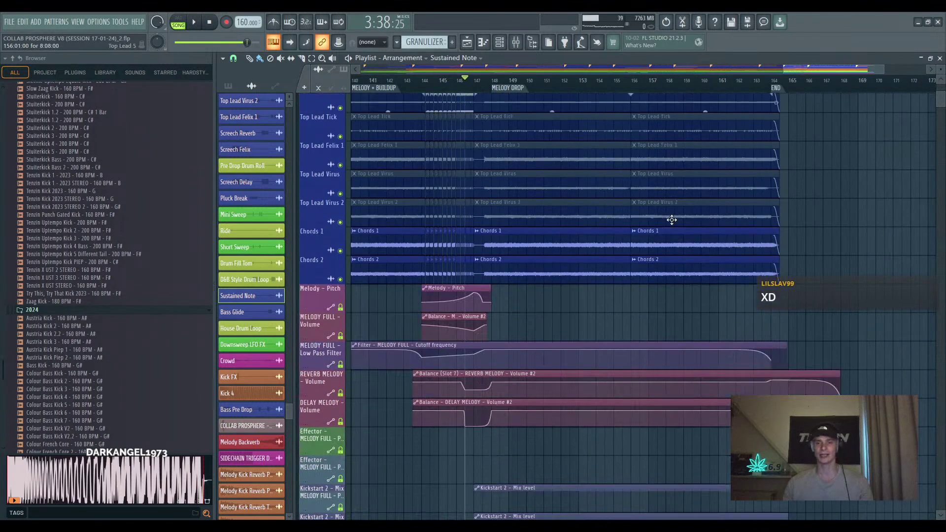
scroll(516, 238, "up", 5)
scroll(515, 238, "down", 6)
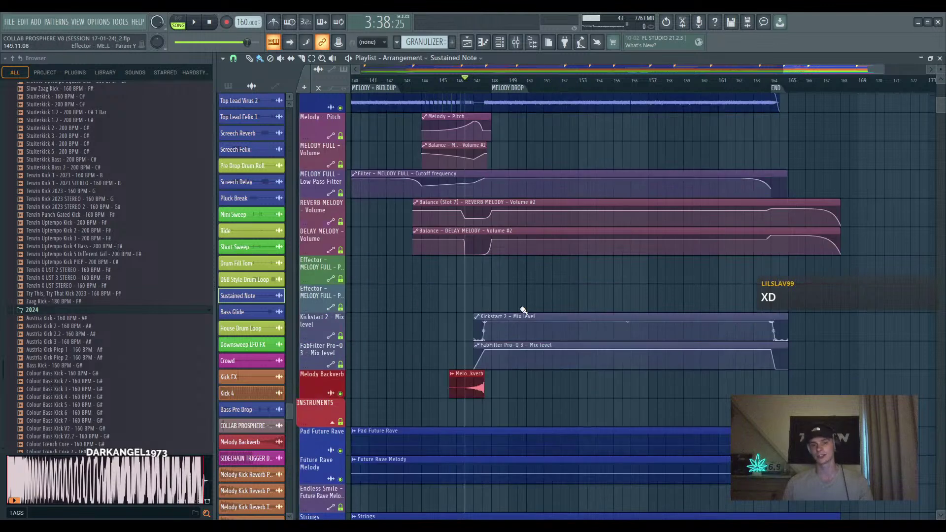
Examine the FabFilter Pro-Q 3 mix level automation and the Melody Backverb clip leading into the Melody Drop
left_click(512, 340)
left_click(510, 345)
scroll(507, 378, "down", 3, "ctrl")
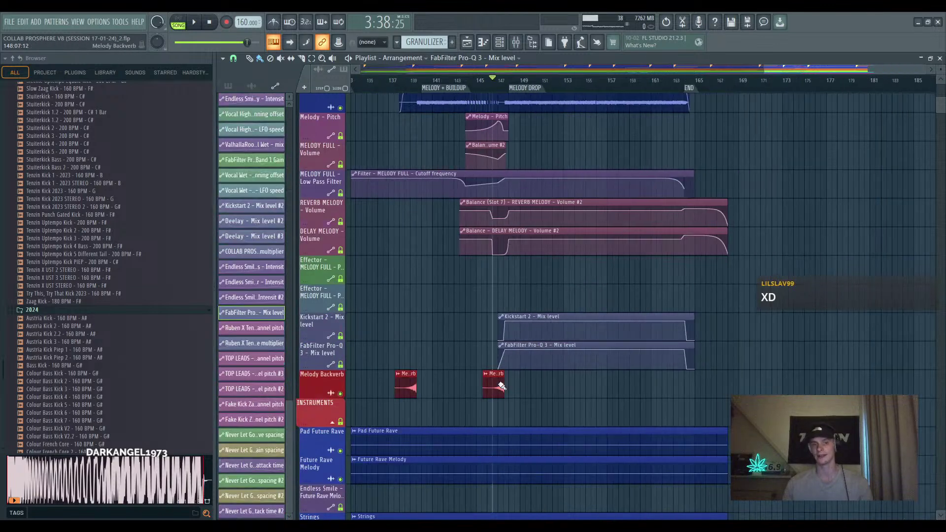
scroll(502, 382, "up", 3, "ctrl")
left_click_drag(482, 381, 443, 384)
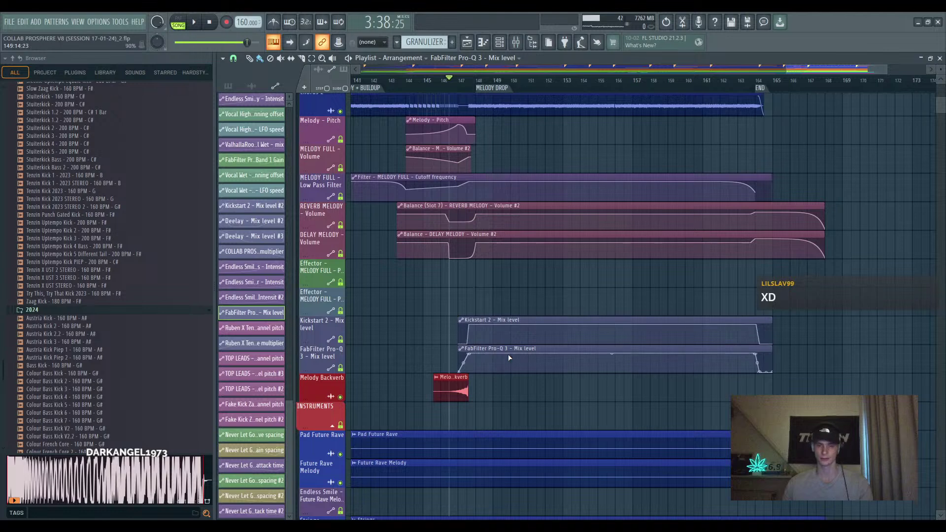
Play the Melody Drop while viewing the effect chains of the MELODY FULL and MELODY 2ND CHANNEL mixer tracks, and stop
left_click(525, 41)
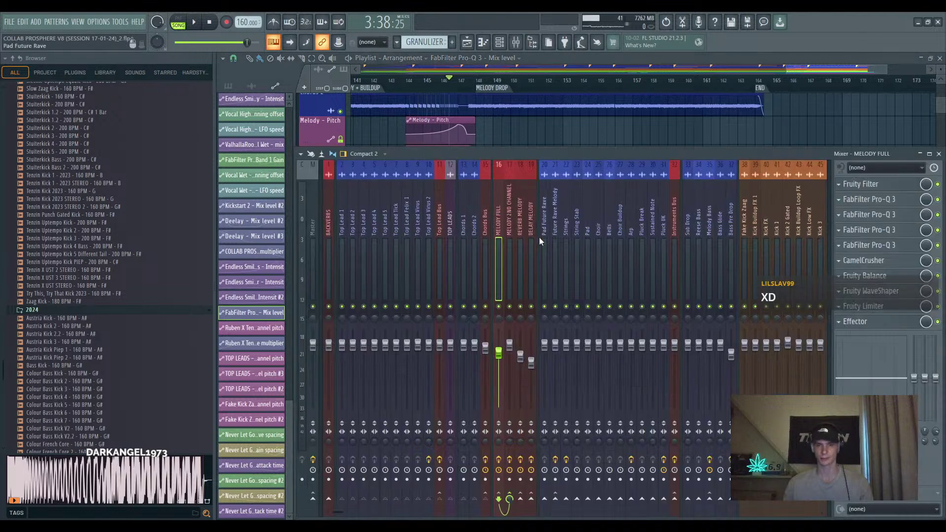
key("space")
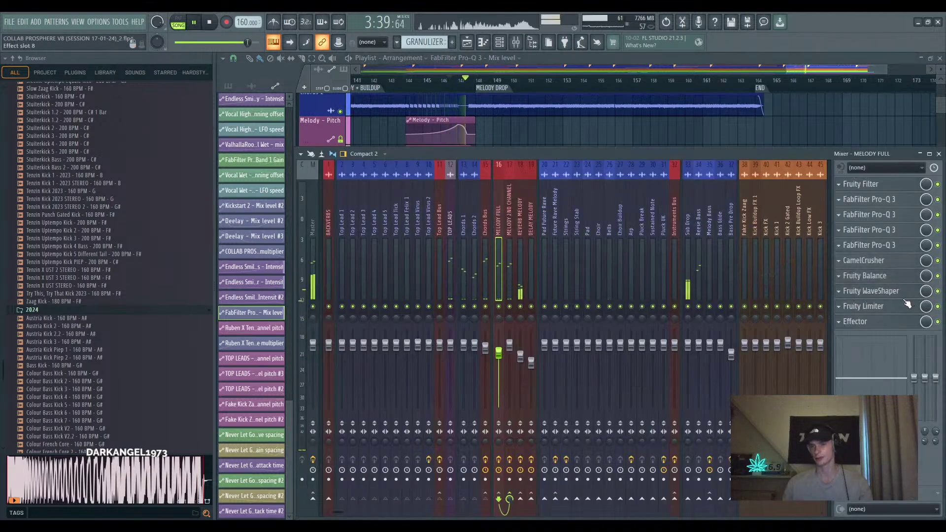
left_click(507, 239)
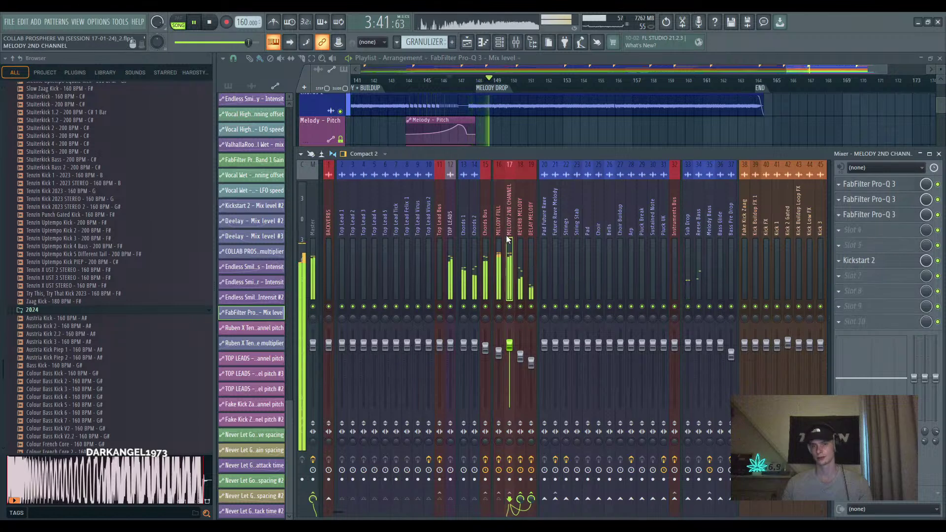
key("space")
key("space")
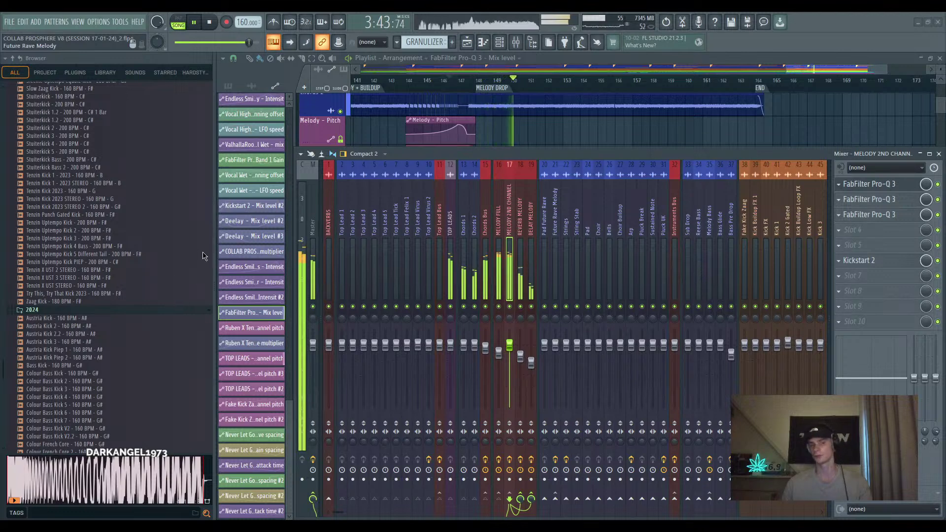
key("space")
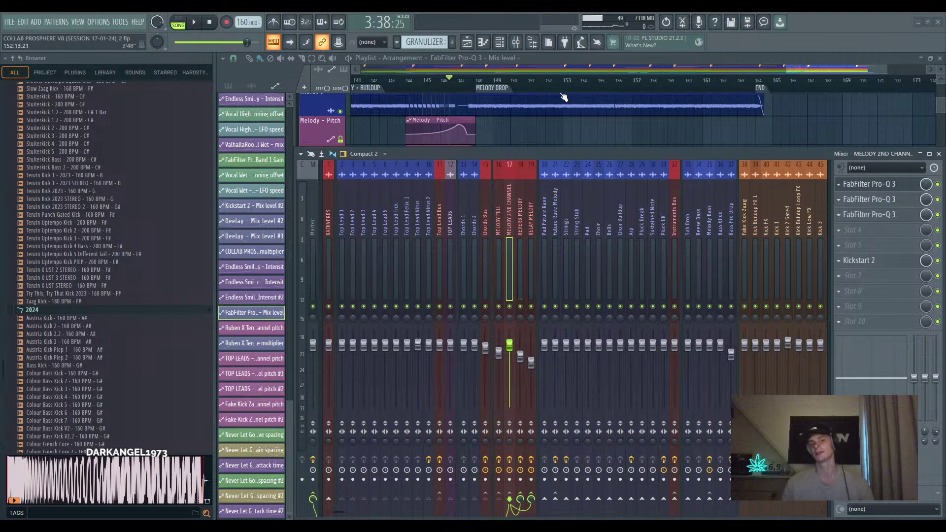
Delete the stray FabFilter Pro-Q 3 clip from the Melody - Pitch track, and inspect the reverb, delay and Kickstart 2 automation before the drop
left_click(636, 140)
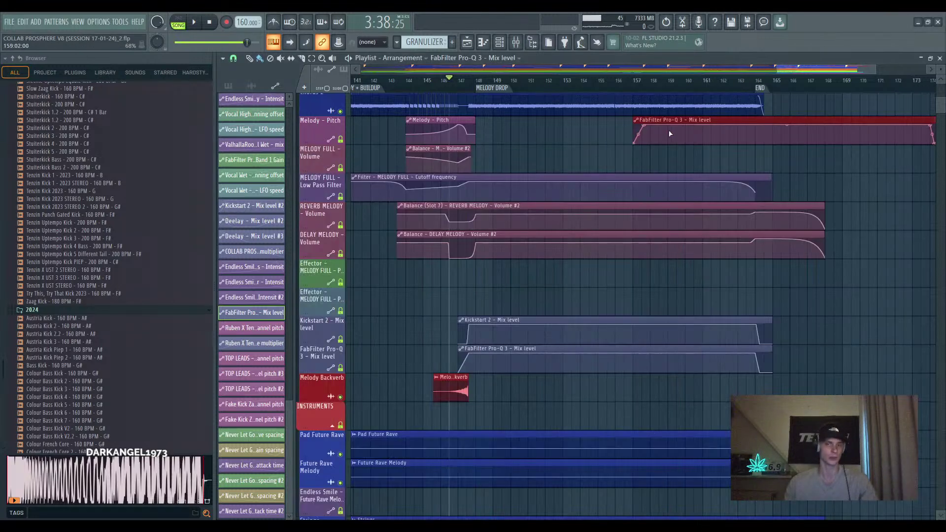
right_click(675, 121)
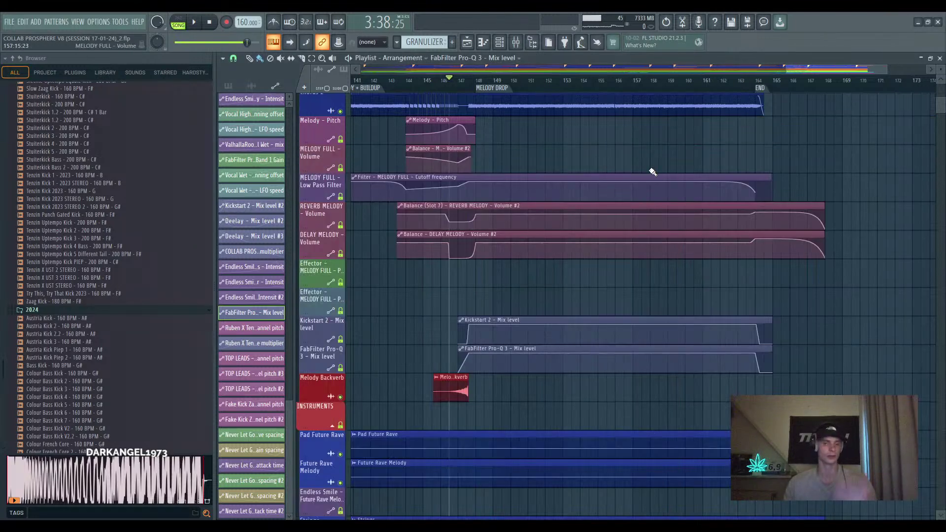
left_click(611, 319)
scroll(453, 219, "up", 3)
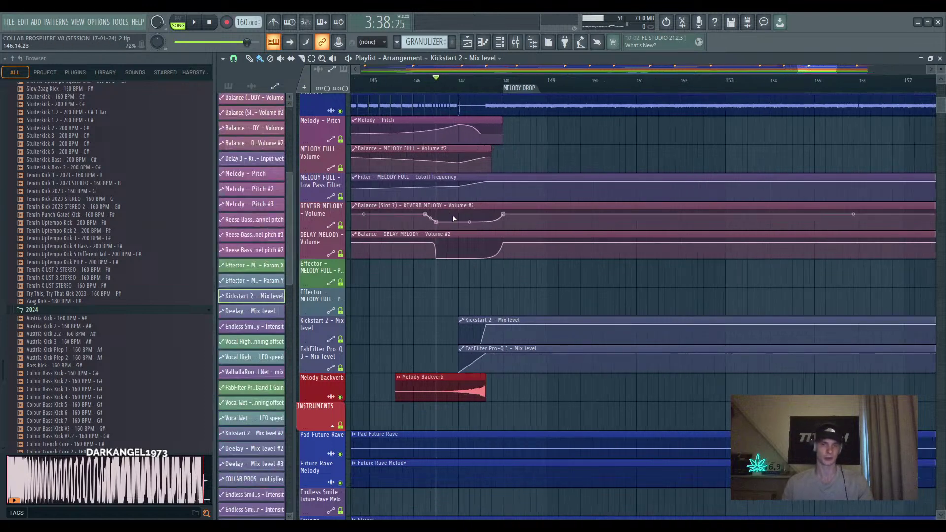
scroll(451, 264, "down", 2)
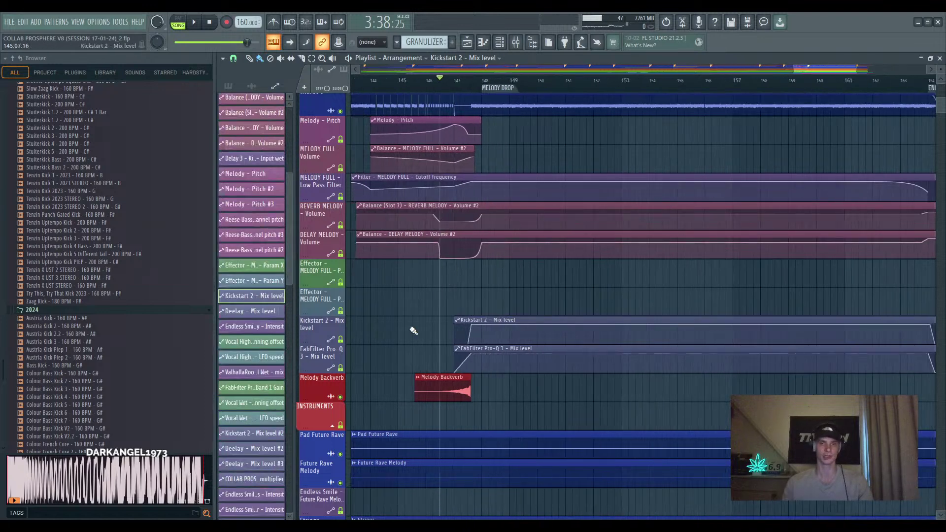
scroll(532, 373, "down", 2)
scroll(492, 394, "up", 2)
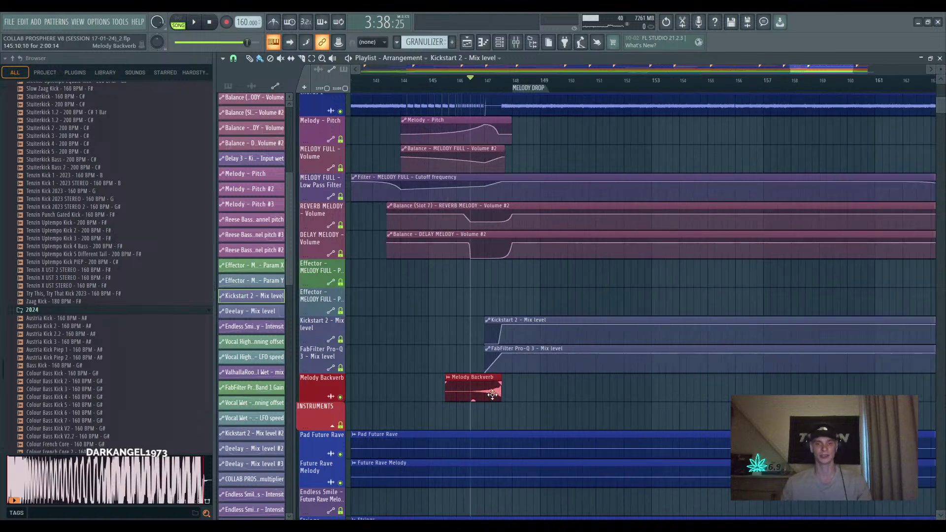
Solo the Melody Backverb track, play it into the Melody Drop, and bring all tracks back
right_click(341, 397)
key("space")
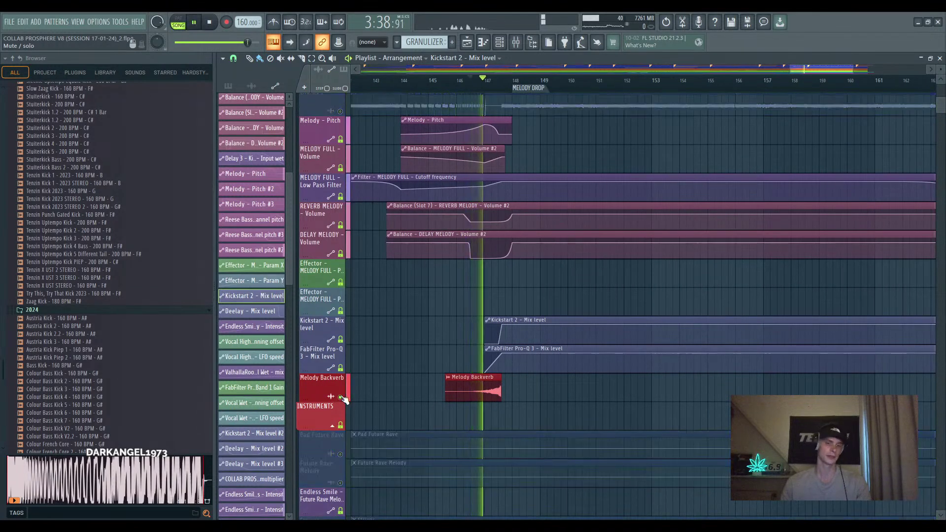
right_click(341, 396)
Look through the instrument tracks while the Melody Drop plays, stop playback, and go down to the kick and drum tracks
scroll(612, 359, "down", 3)
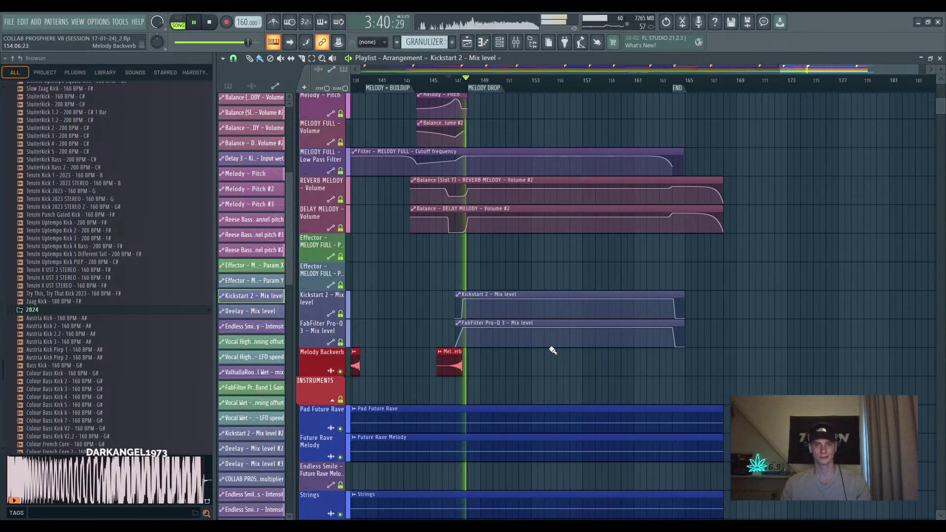
scroll(703, 299, "down", 3)
scroll(409, 243, "down", 10)
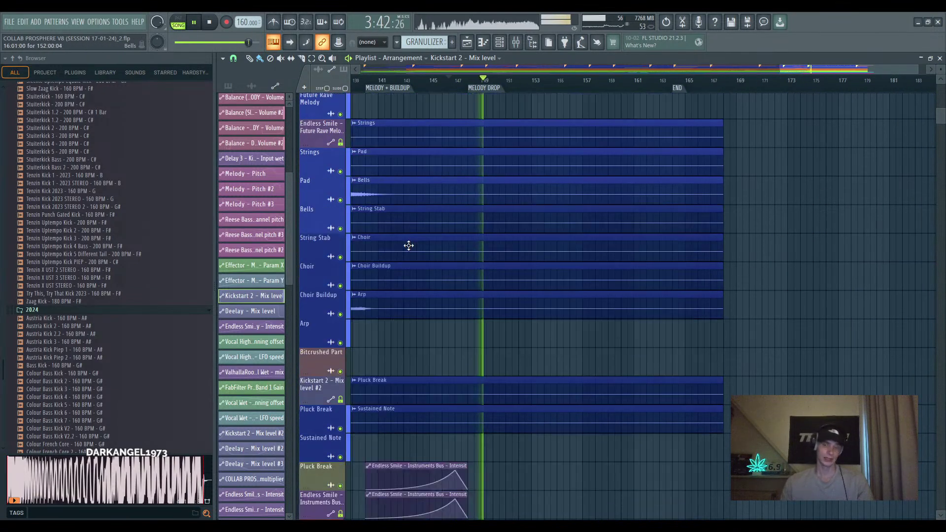
key("space")
scroll(507, 241, "down", 10)
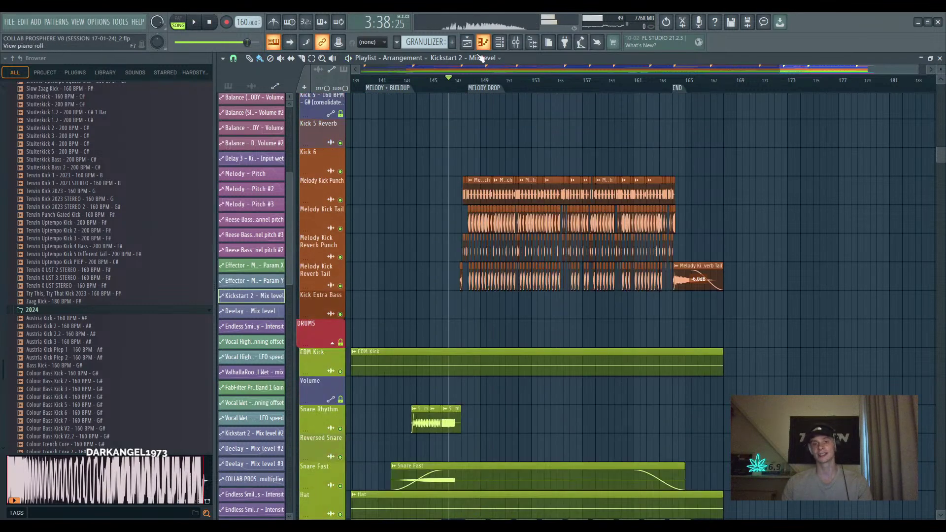
Set the playhead to the Melody Drop marker at bar 148 and solo the Melody Kick Tail track
left_click(480, 82)
scroll(493, 86, "up", 4)
left_click(469, 89)
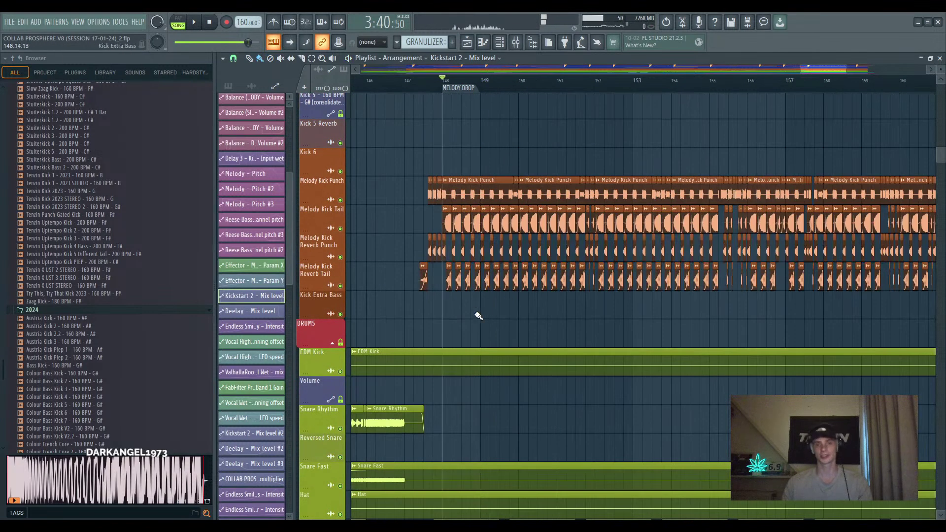
scroll(478, 316, "down", 1)
left_click(340, 229, "ctrl")
scroll(375, 295, "up", 1)
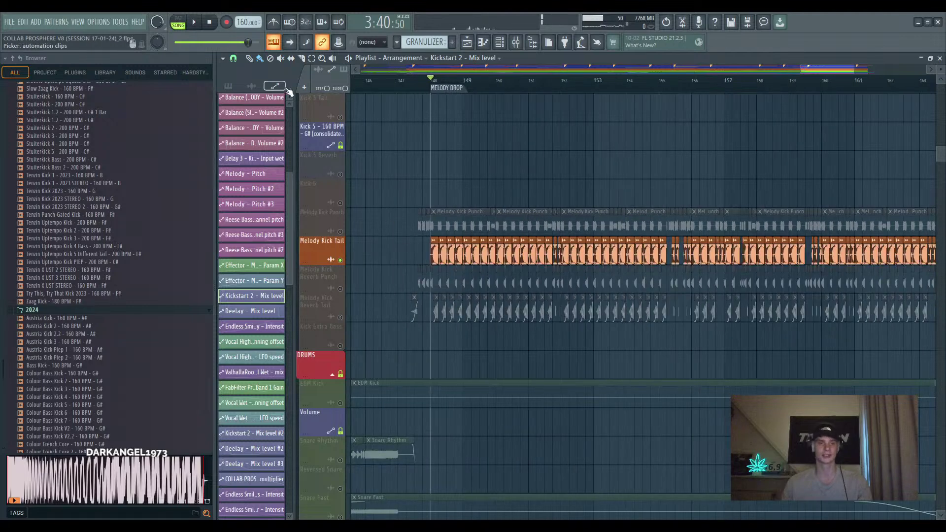
View the Melody pattern and the Chords pattern of Keyzone Classic in the piano roll
left_click(228, 86)
double_click(258, 120)
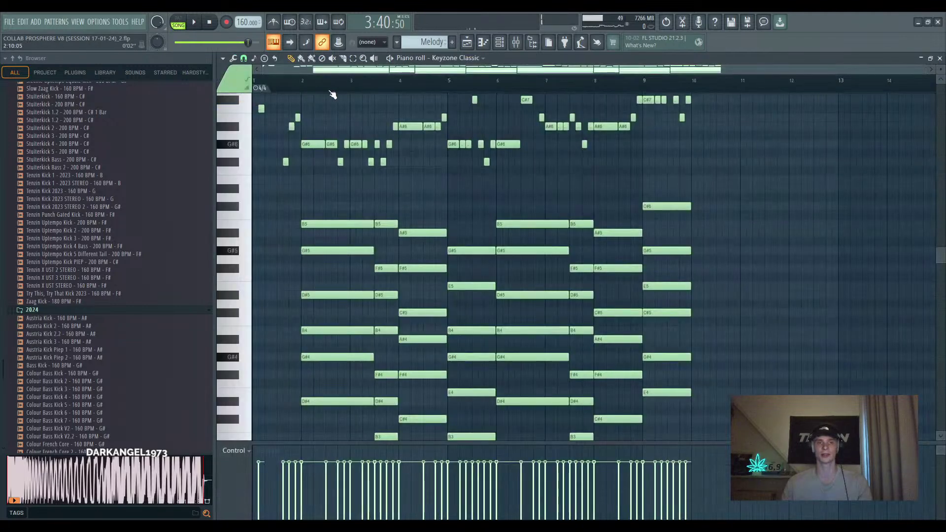
right_click(261, 108)
scroll(433, 44, "down", 3)
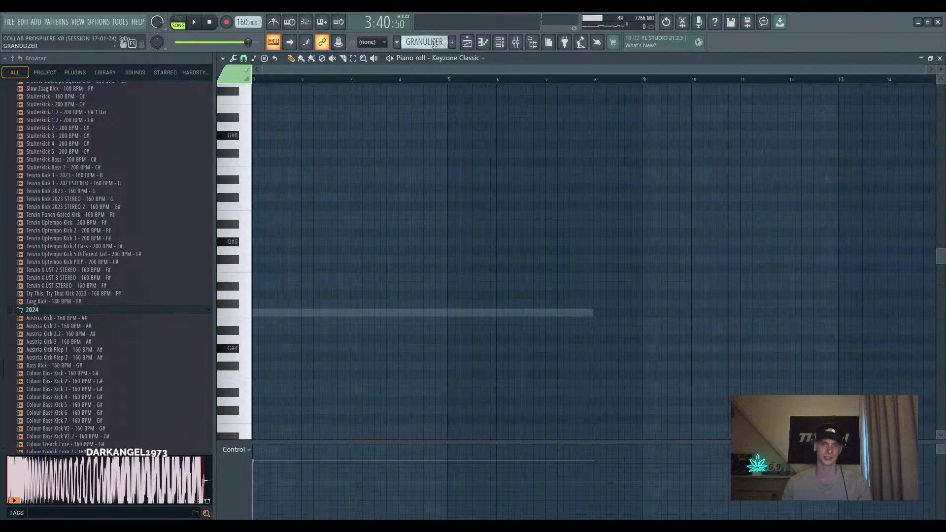
scroll(347, 187, "up", 2, "ctrl")
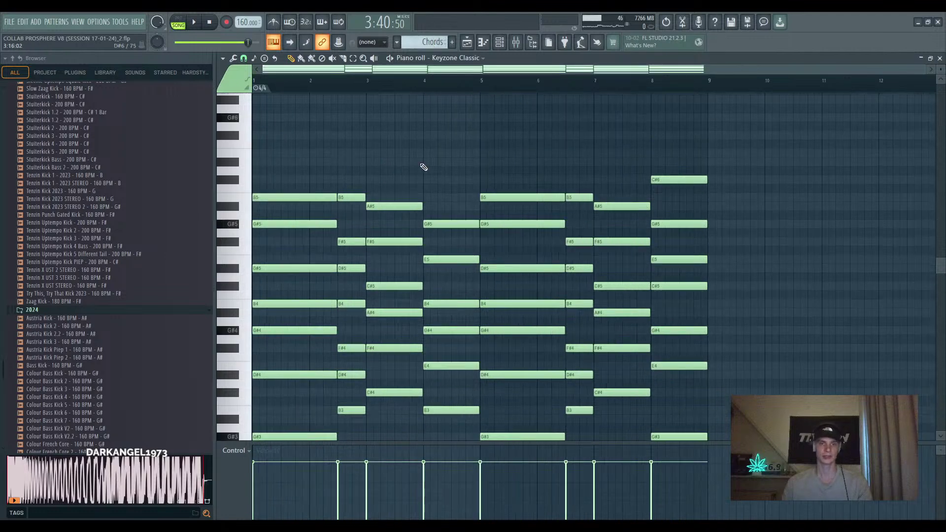
Audition the lowest note of each chord in the Chords pattern
scroll(422, 164, "down", 5)
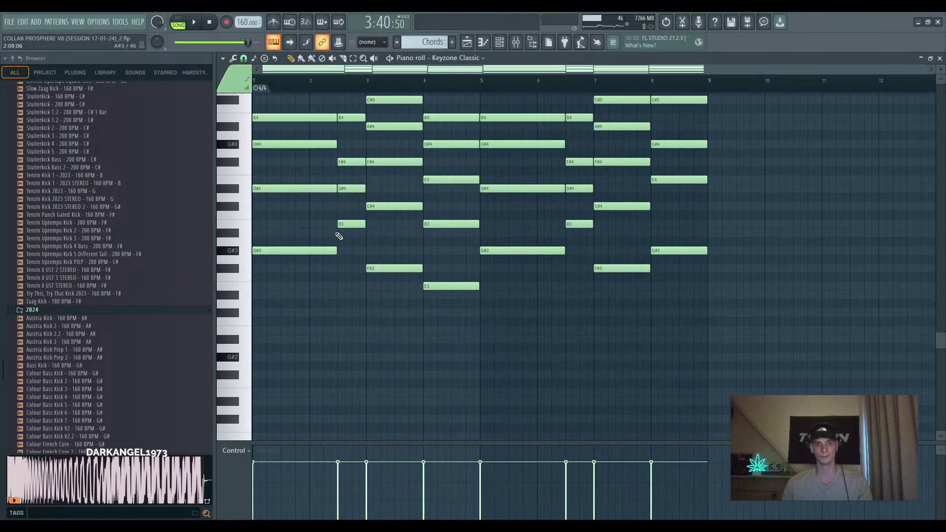
left_click(377, 268)
left_click(438, 286)
left_click(509, 253)
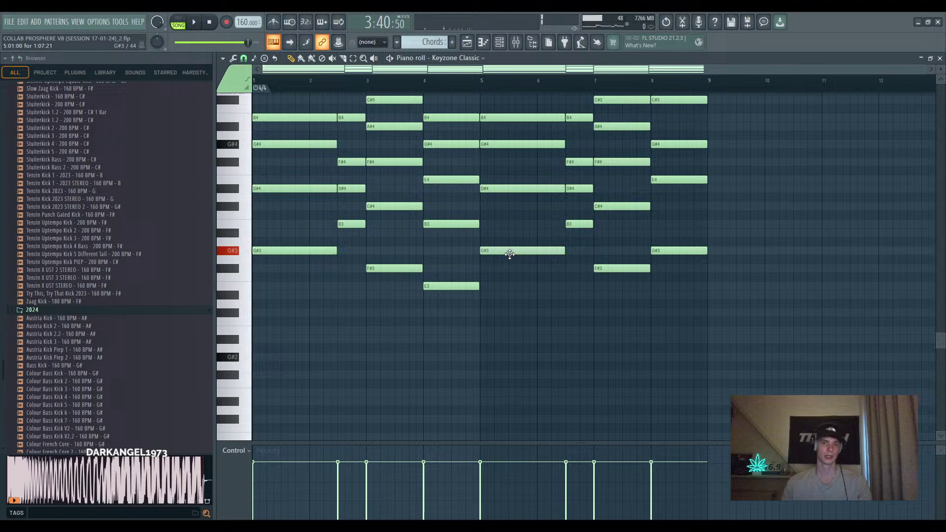
left_click(576, 223)
left_click(618, 269)
left_click(692, 242)
right_click(691, 242)
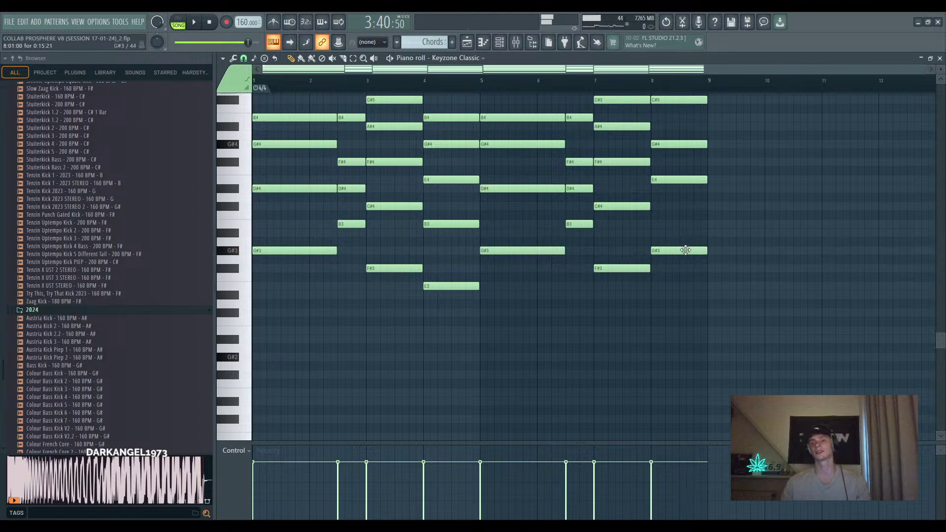
Return to the playlist, play the soloed Melody Kick Tail track from the Melody Drop, stop playback and bring all tracks back
key("F5")
scroll(680, 171, "up", 4)
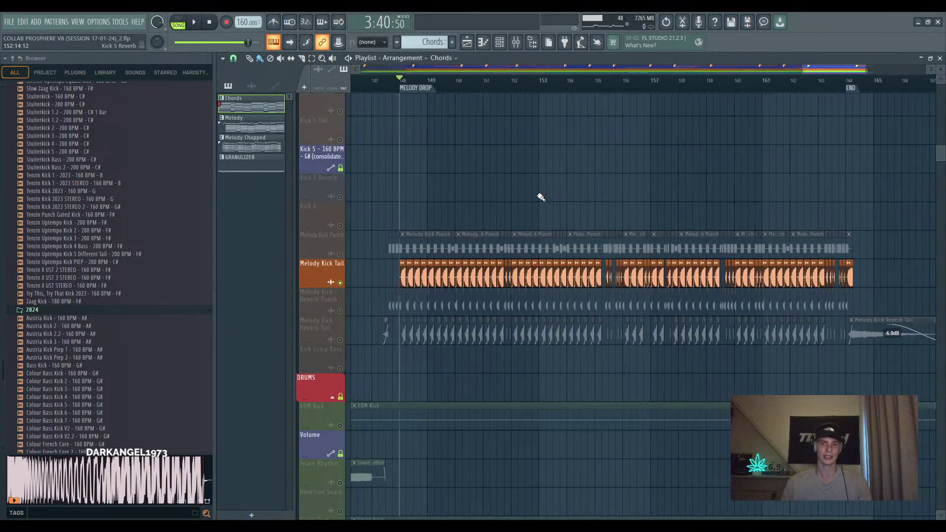
scroll(540, 196, "up", 2)
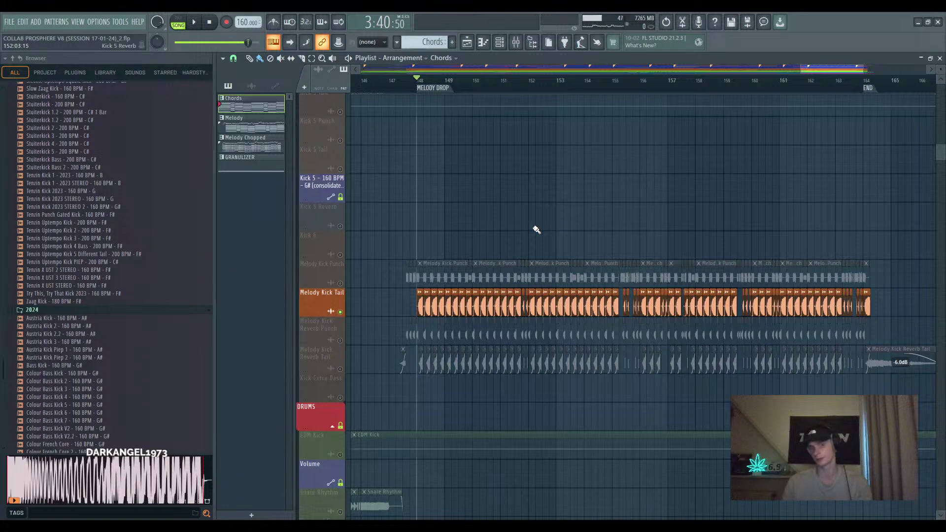
key("space")
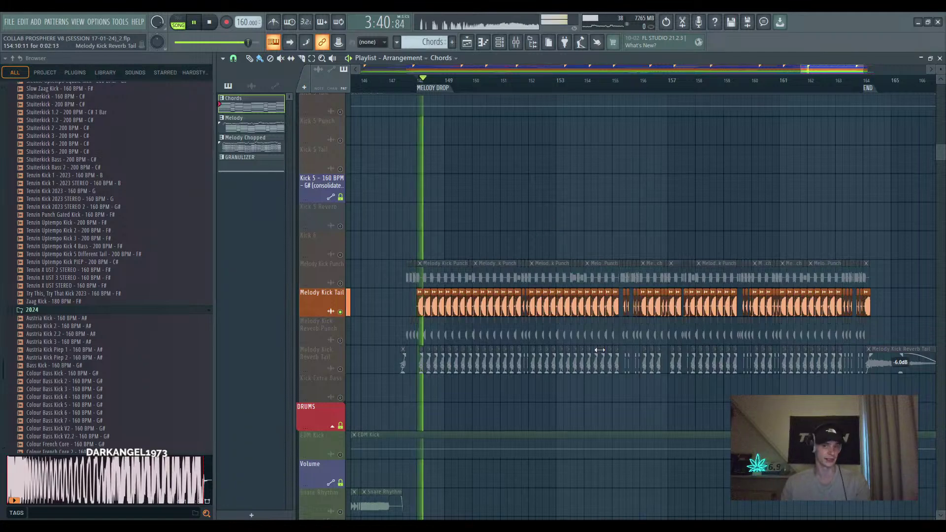
scroll(496, 207, "up", 2)
scroll(513, 251, "up", 3)
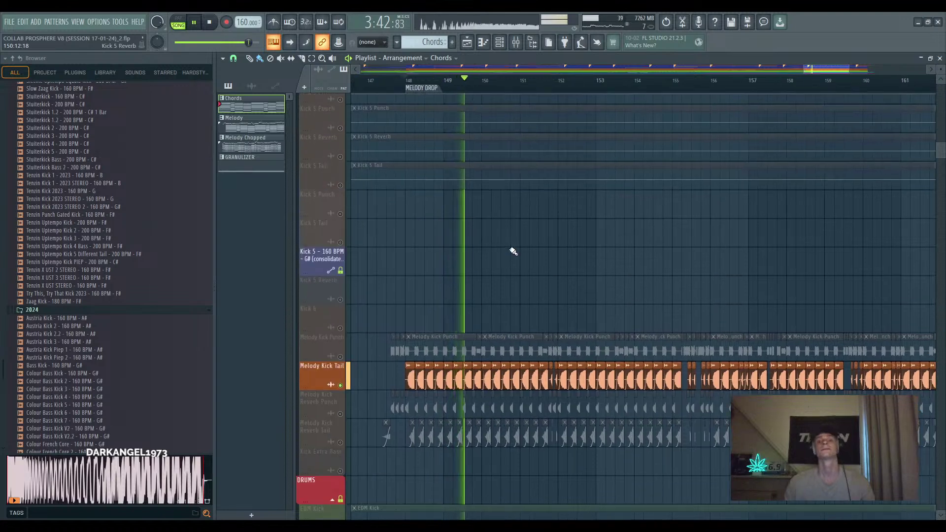
scroll(513, 252, "down", 2)
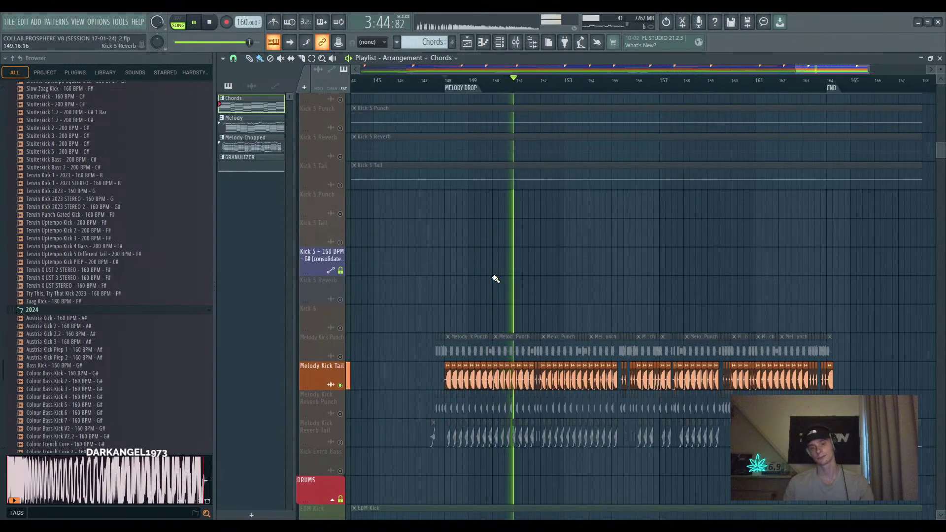
key("space")
left_click(343, 359, "ctrl")
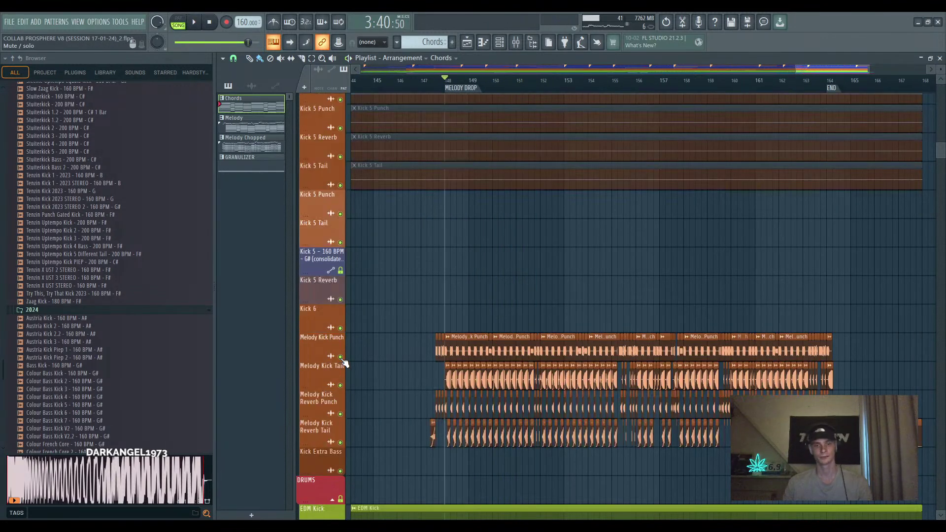
Set the playhead to the Melody Drop marker and play the section with all tracks
scroll(512, 273, "down", 1)
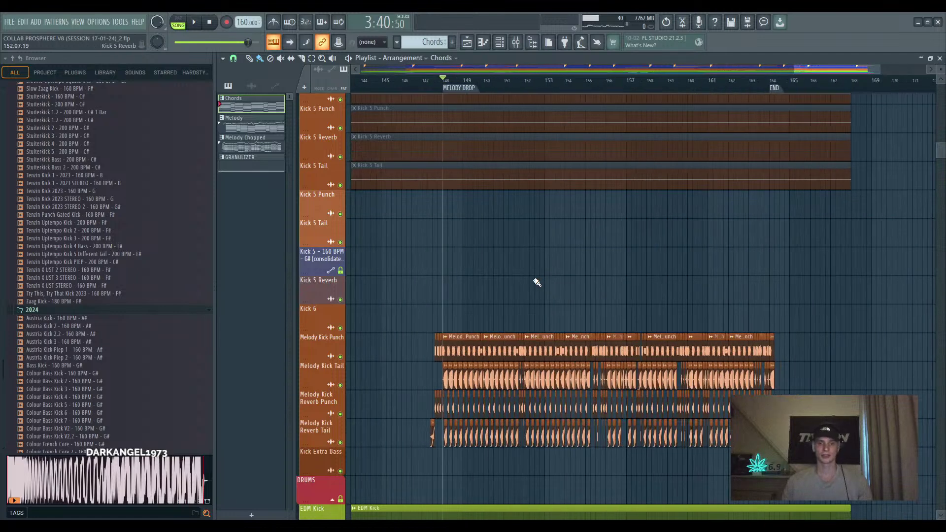
left_click(537, 282)
right_click(558, 283)
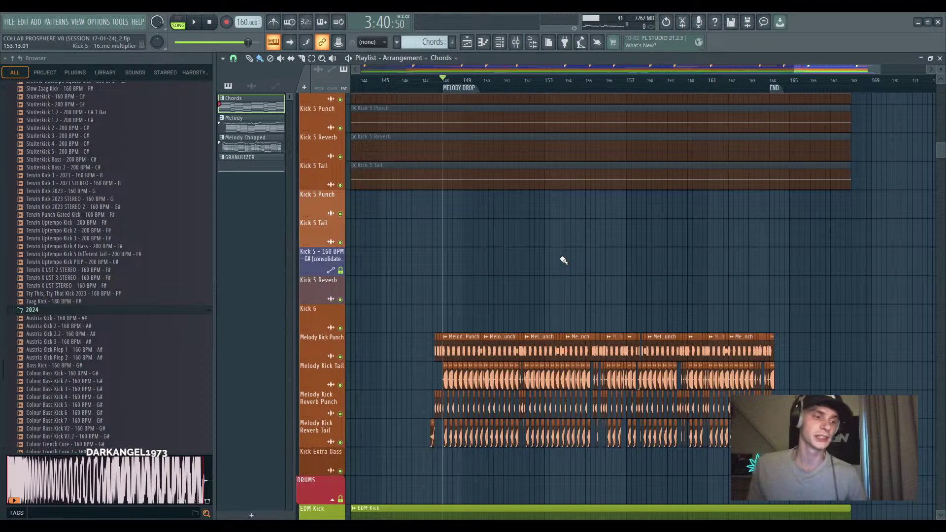
scroll(550, 261, "down", 2)
scroll(541, 242, "down", 2)
left_click(446, 81)
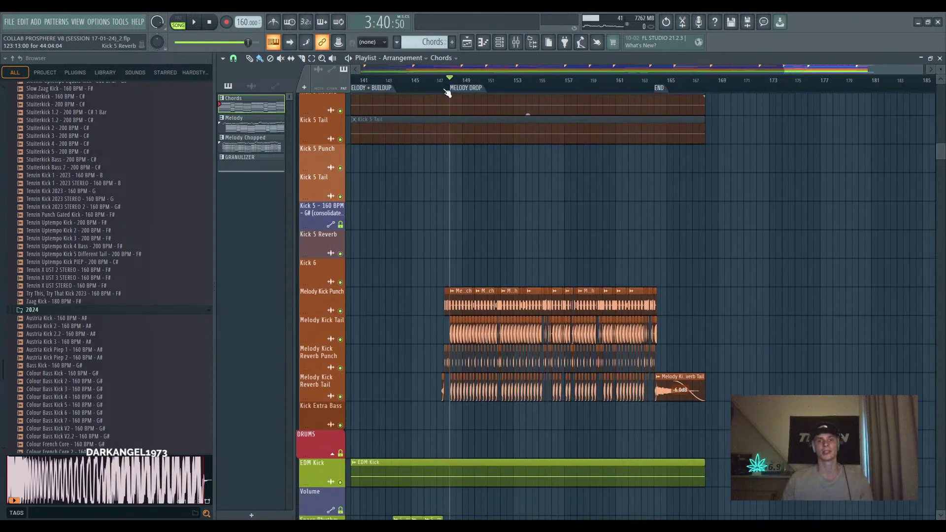
key("space")
scroll(597, 179, "down", 3)
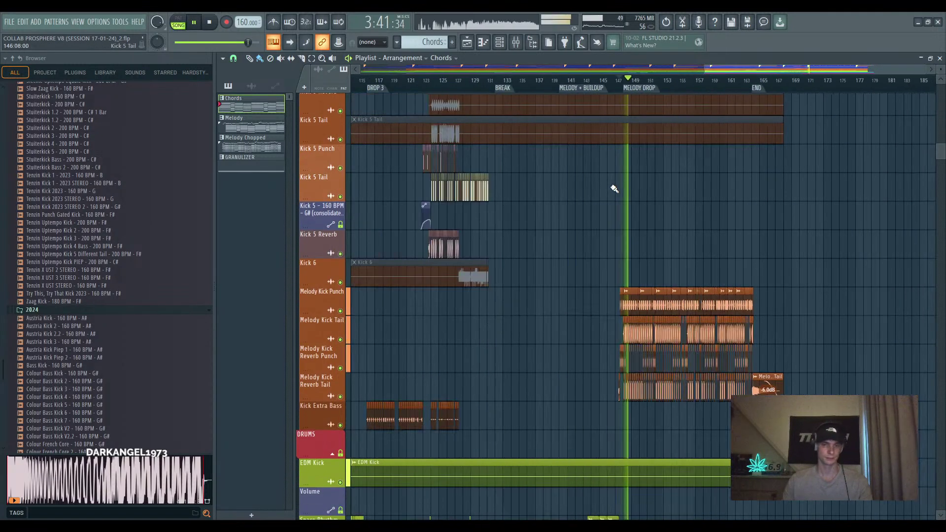
Look through the drum, transition FX and vocal tracks while the Melody Drop plays, and stop playback
scroll(794, 215, "down", 12)
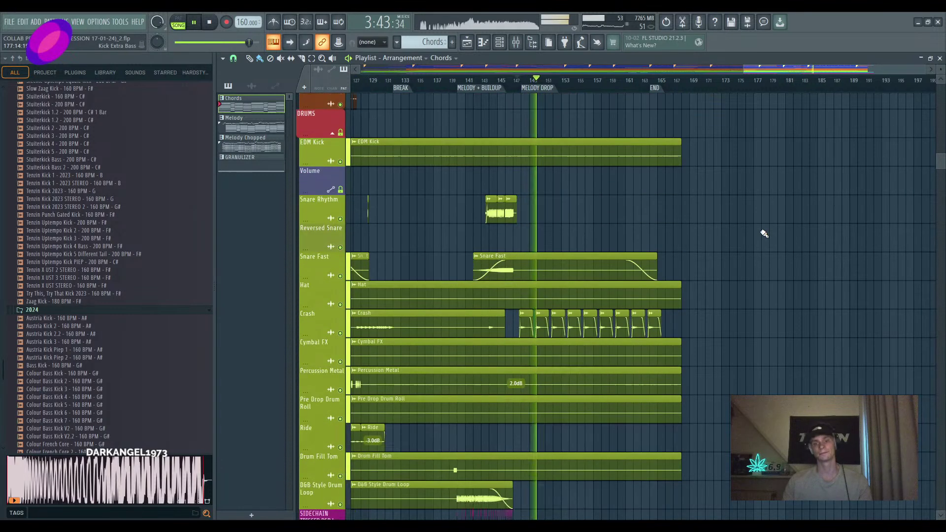
scroll(542, 197, "down", 3)
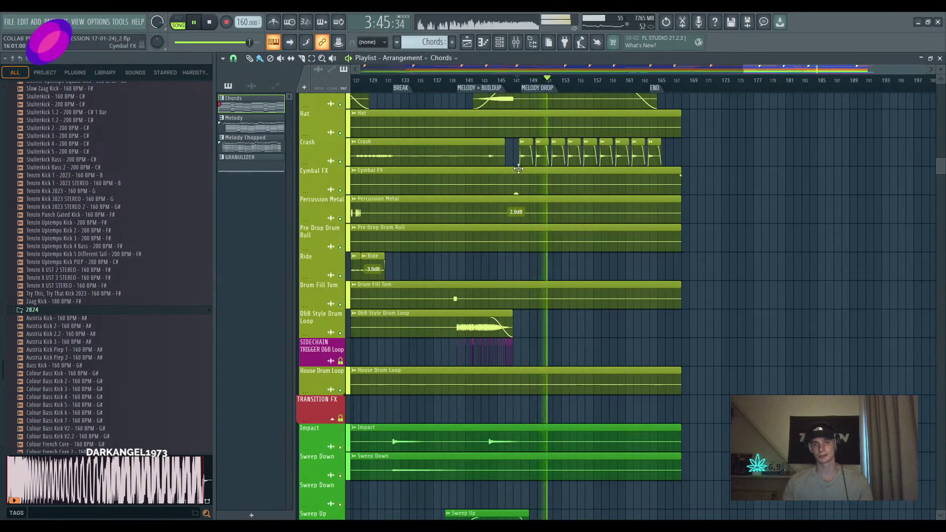
scroll(544, 170, "up", 3)
scroll(693, 184, "down", 3)
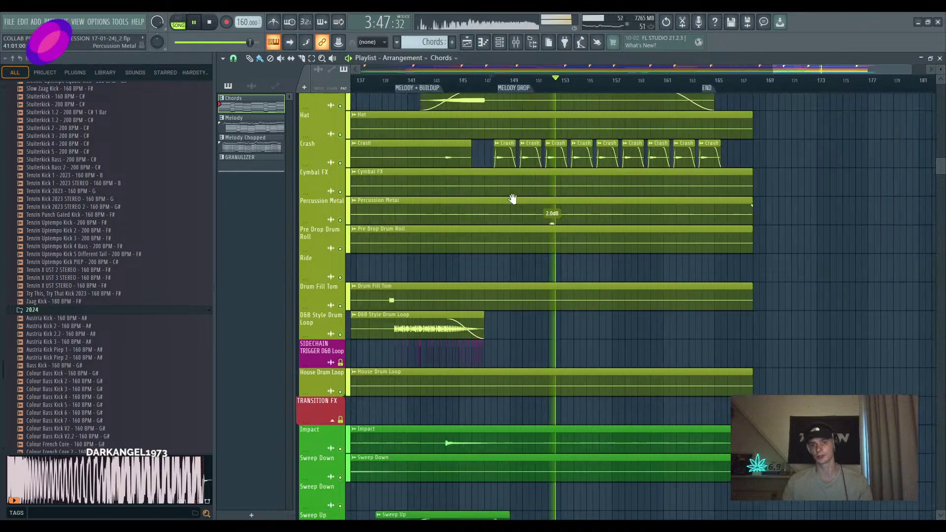
scroll(853, 218, "down", 10)
scroll(686, 222, "right", 3)
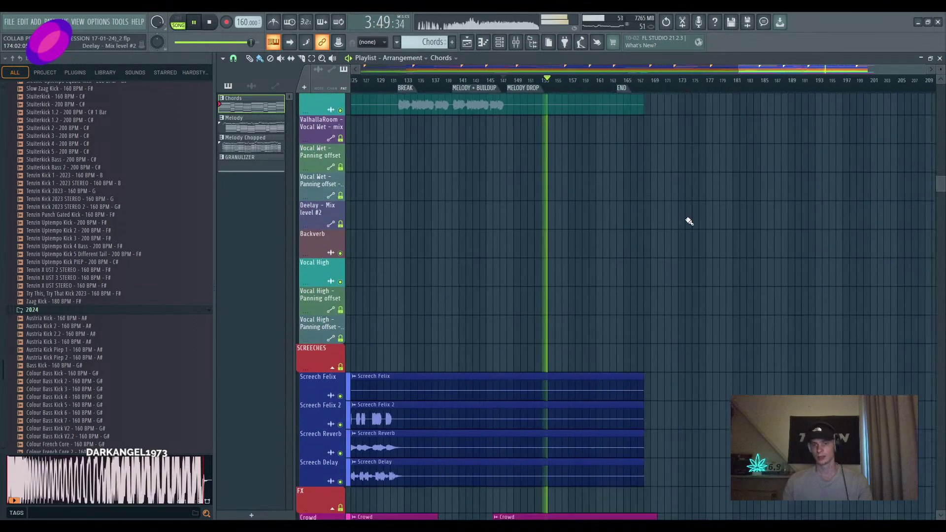
key("space")
View the screech and FX tracks and select the Crowd clip at the Melody Drop
scroll(694, 220, "down", 5)
scroll(788, 247, "up", 1)
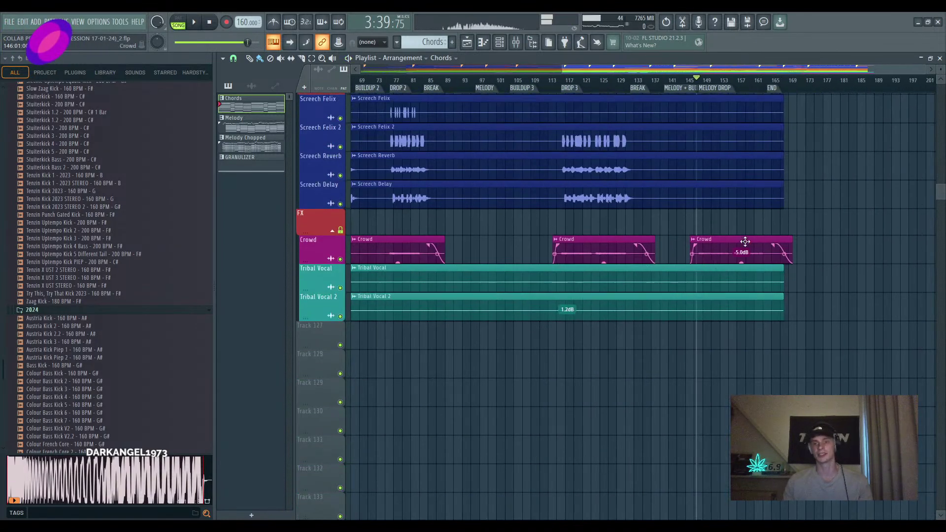
left_click(737, 250)
scroll(741, 281, "down", 2)
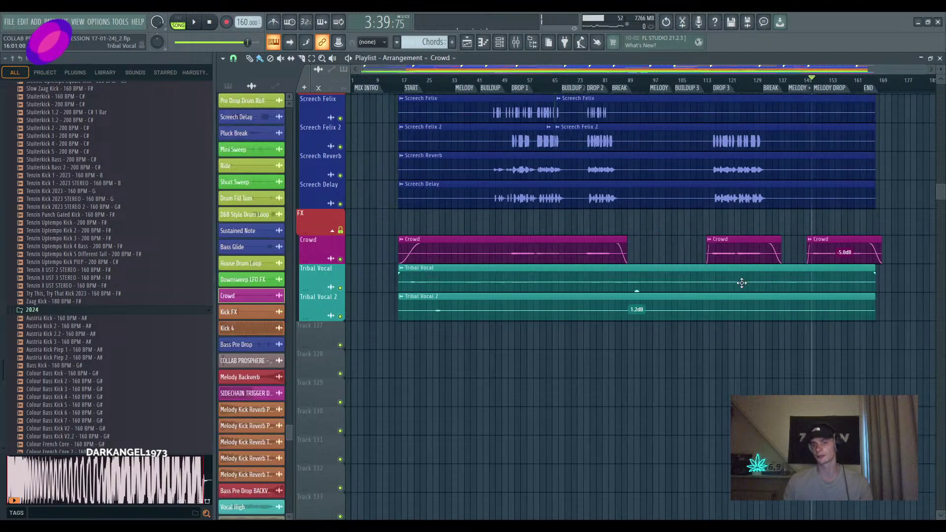
Go back up through the drum and kick tracks and select the Endless Smile intensity automation clip in the last buildup
scroll(805, 340, "up", 5)
scroll(804, 340, "up", 10)
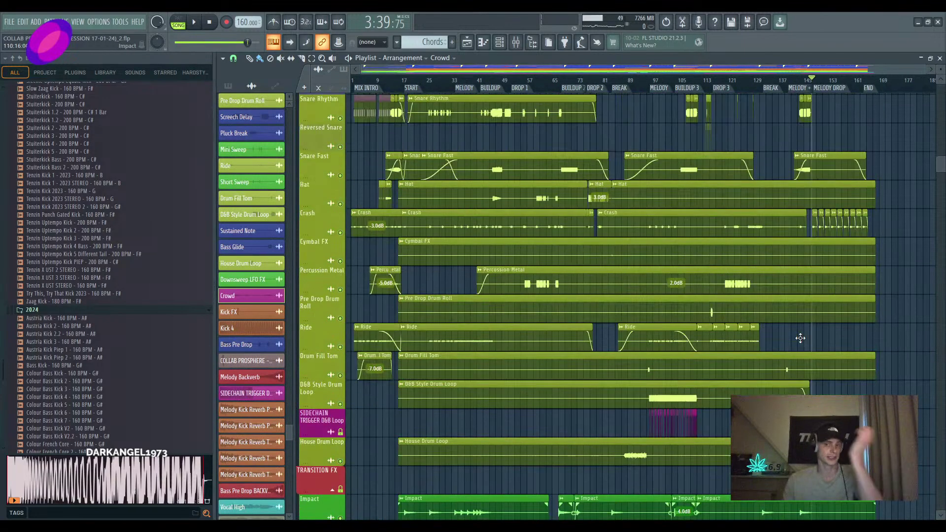
scroll(802, 340, "up", 6)
scroll(802, 340, "up", 12)
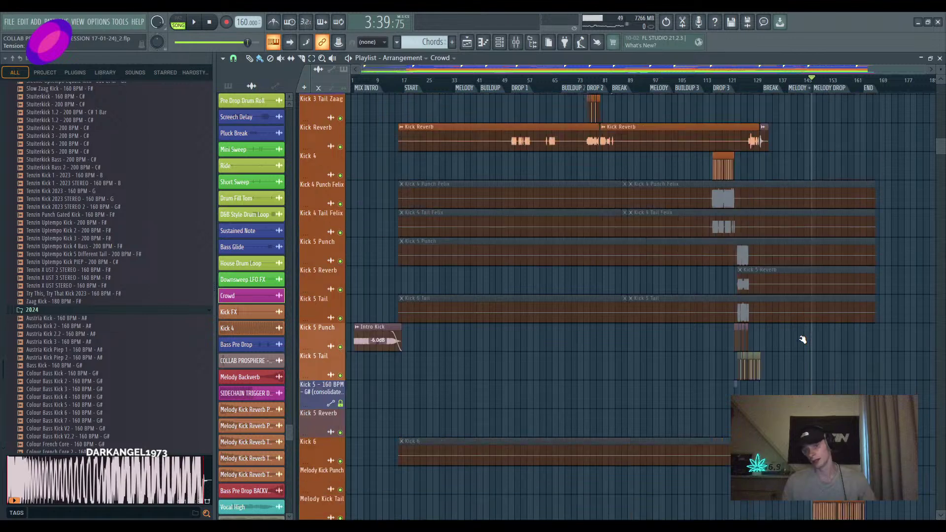
scroll(801, 338, "up", 15)
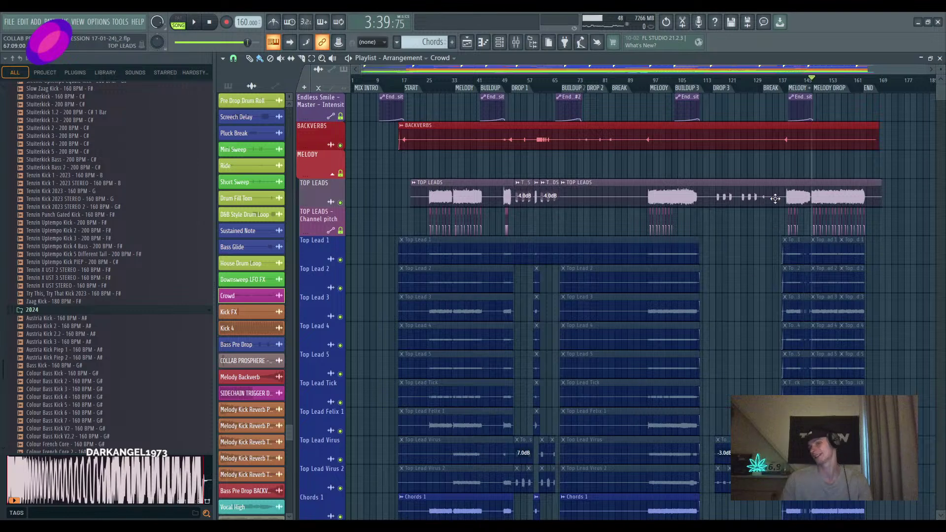
left_click(803, 97)
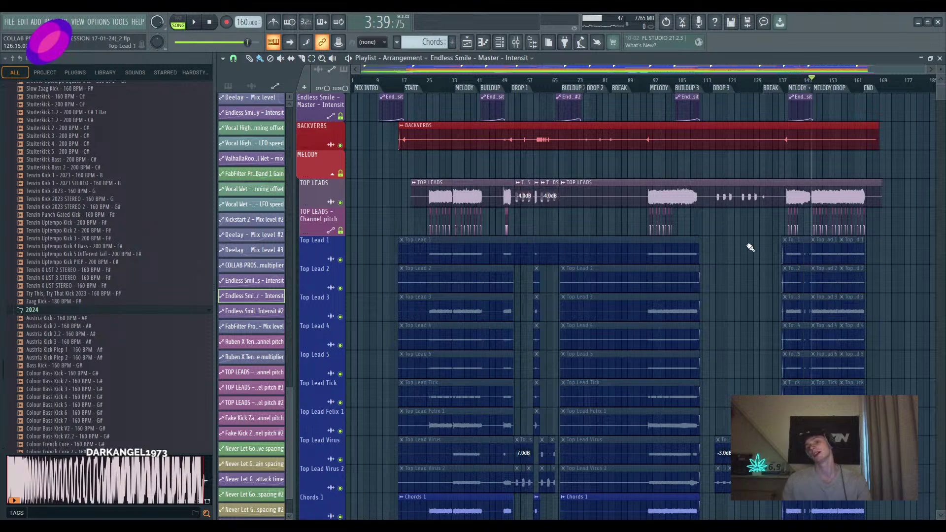
Look over the lead, chord and instrument tracks of the melody group across the whole arrangement
scroll(750, 248, "down", 10)
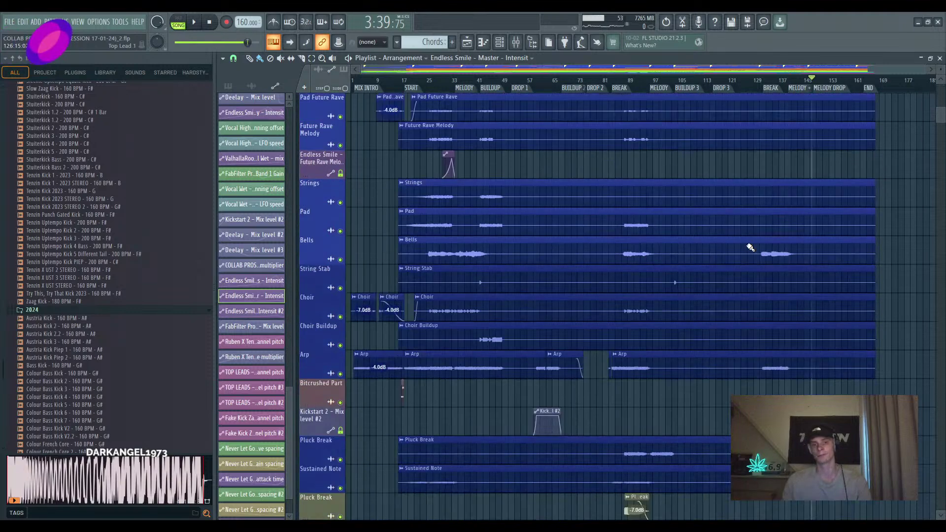
scroll(749, 248, "up", 10)
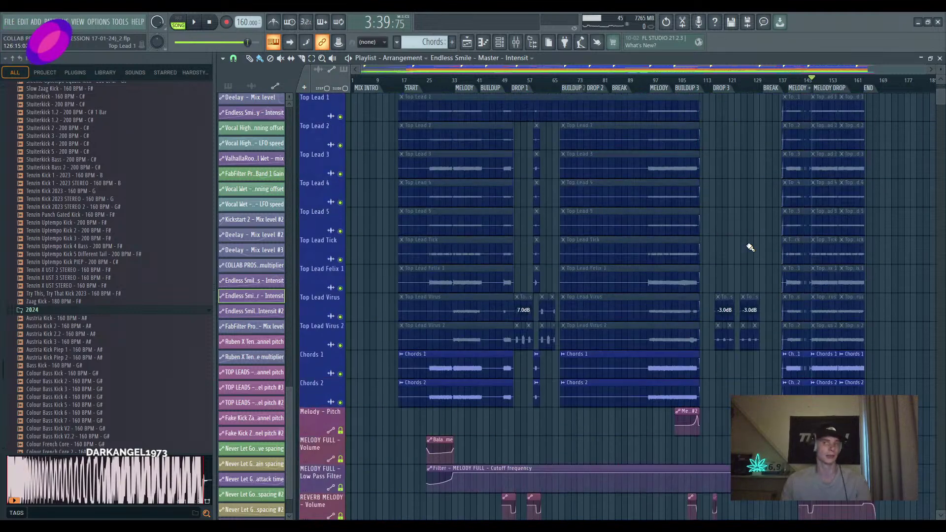
scroll(749, 248, "up", 3)
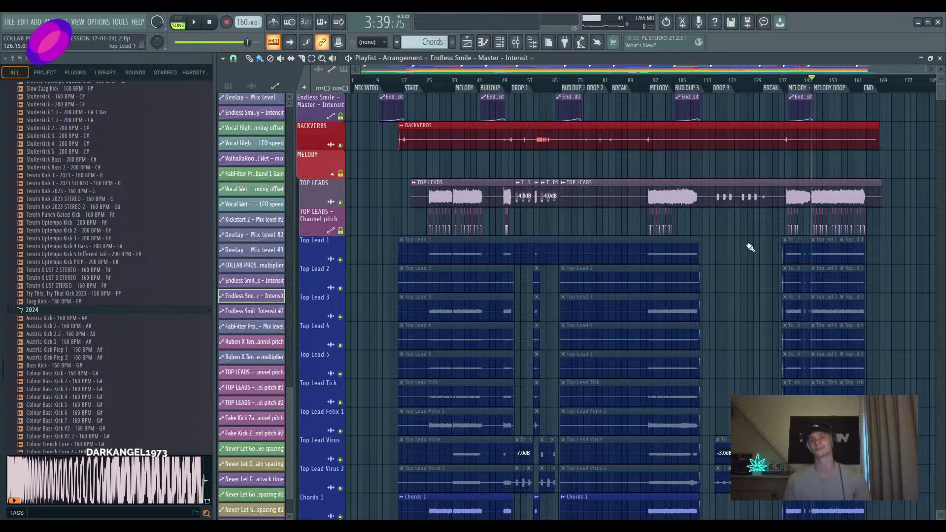
left_click(872, 83)
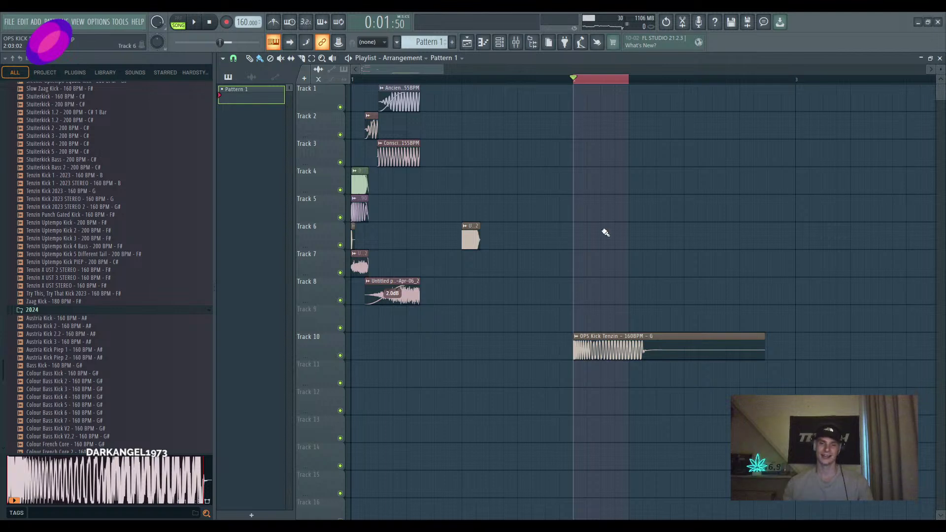
scroll(606, 233, "up", 3)
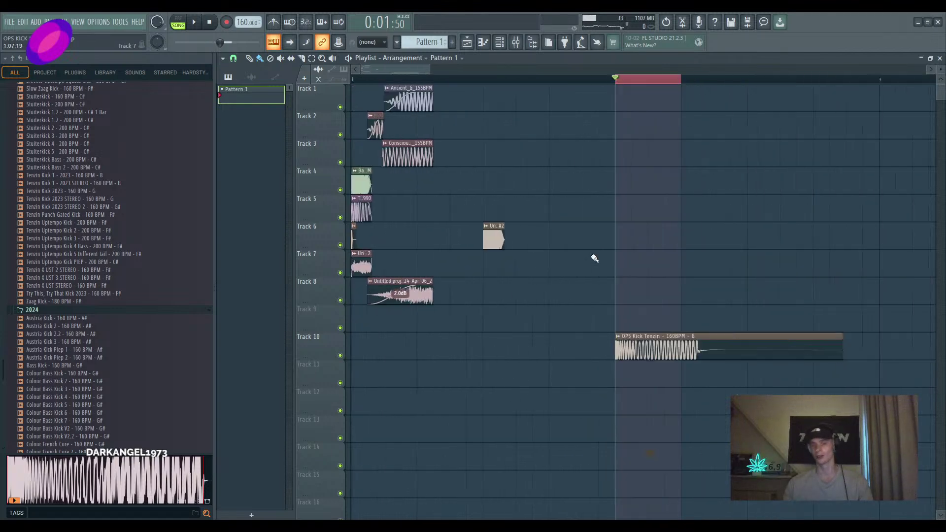
scroll(594, 259, "down", 3)
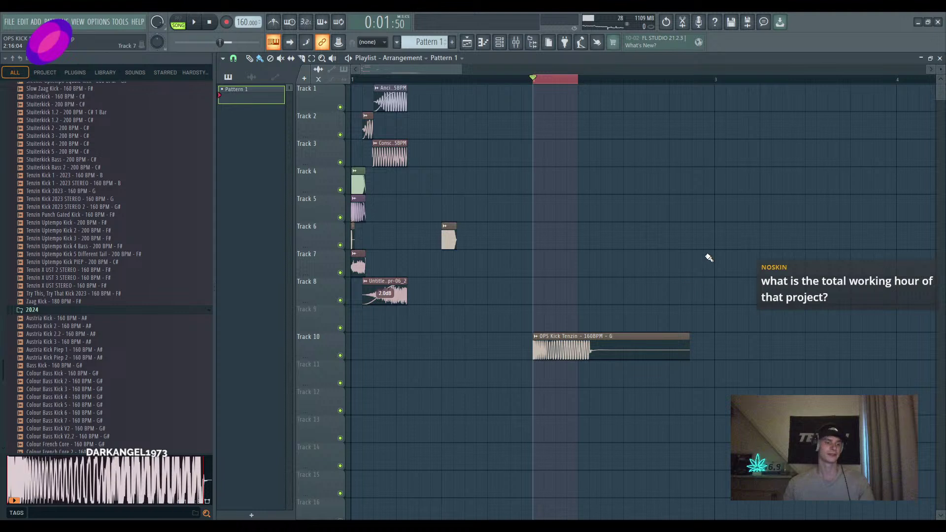
scroll(708, 258, "down", 2)
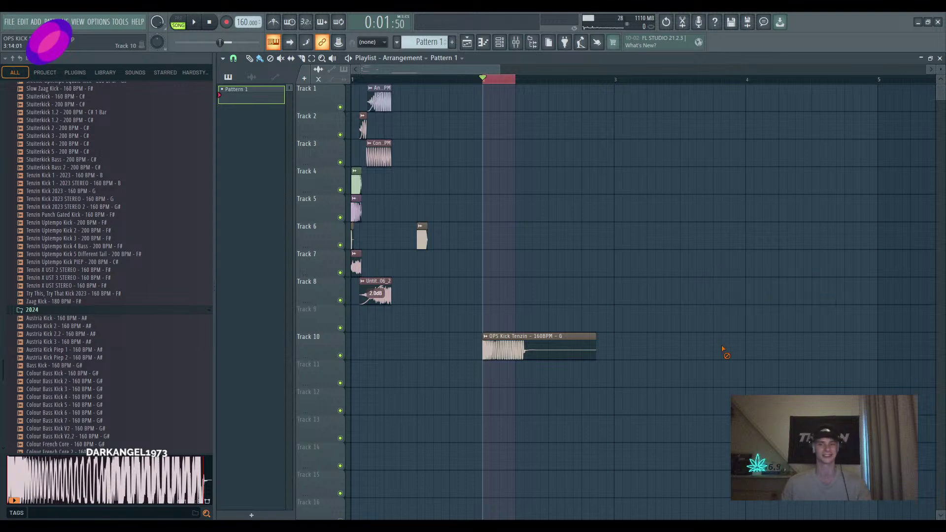
scroll(463, 198, "up", 2)
scroll(566, 232, "left", 3)
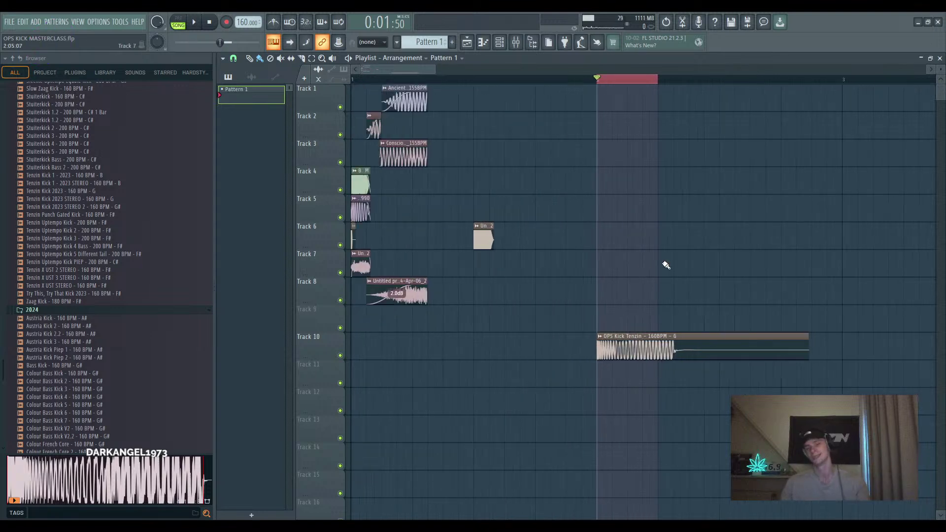
scroll(714, 261, "down", 1)
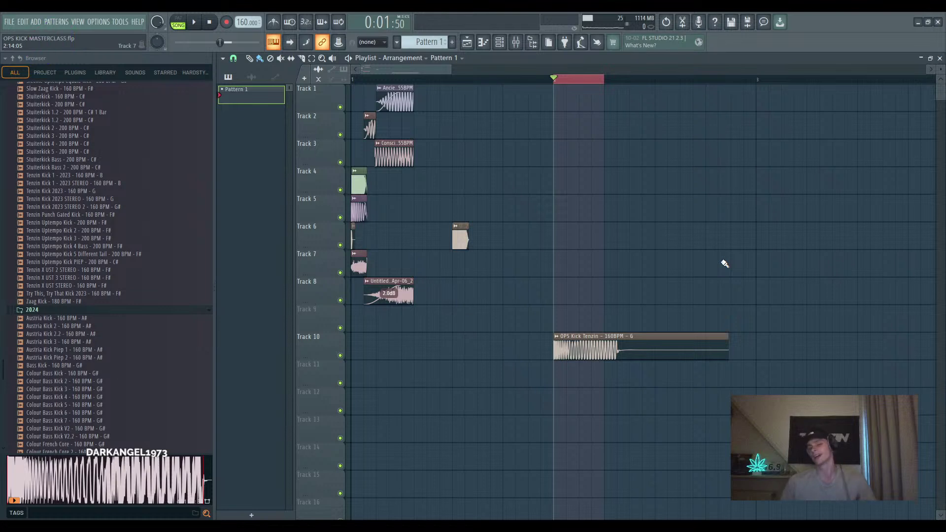
scroll(750, 273, "up", 3)
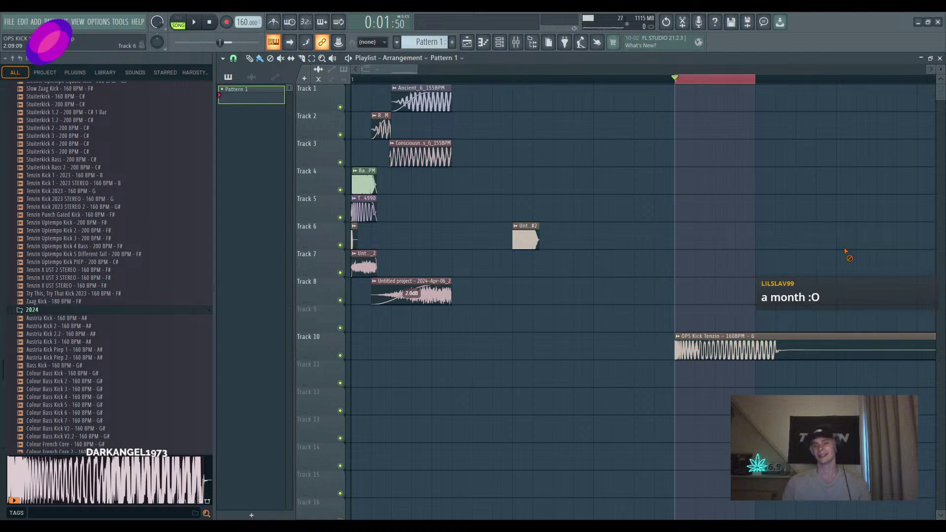
Set the playhead to the early part of bar 1 in the OPS KICK MASTERCLASS project
scroll(847, 265, "down", 1)
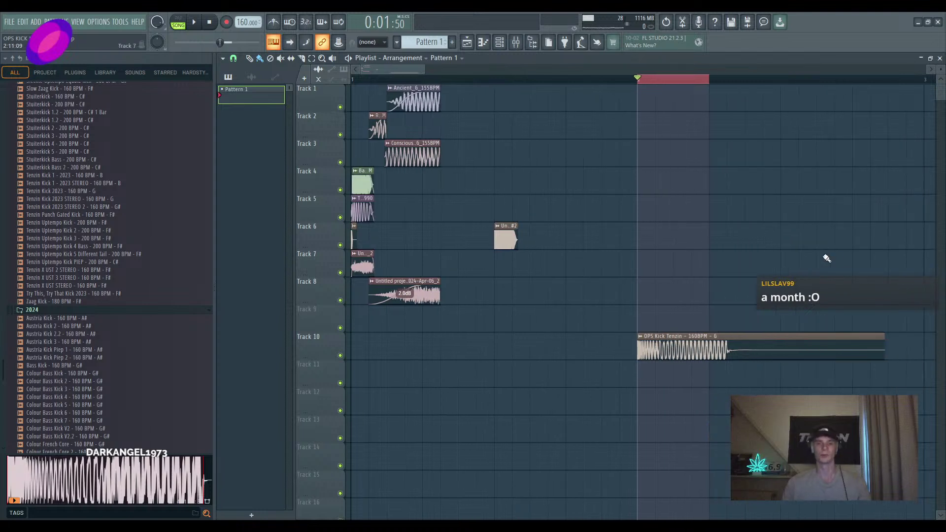
scroll(826, 257, "down", 1)
left_click(378, 80)
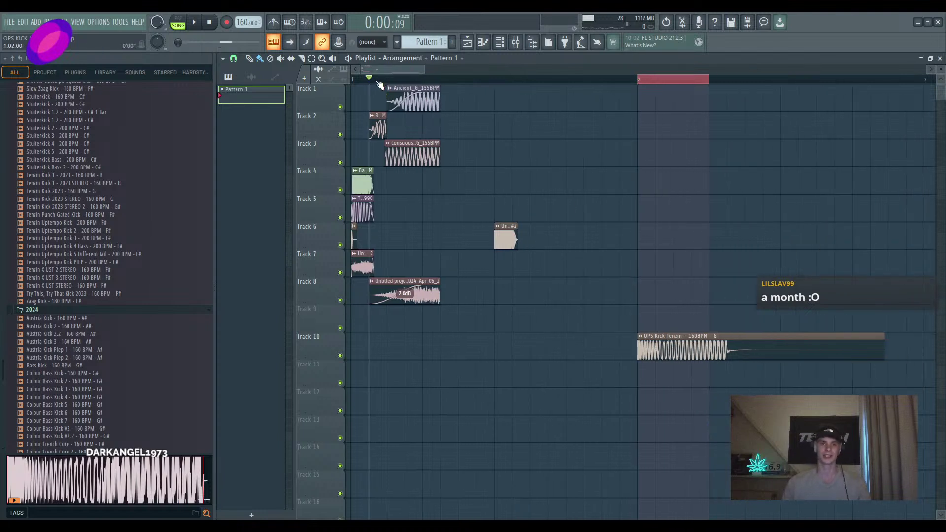
Return the playhead to the start of bar 1 and clear the time selection at bar 2
left_click_drag(378, 81, 249, 76)
scroll(489, 326, "up", 2)
left_click_drag(489, 325, 720, 383)
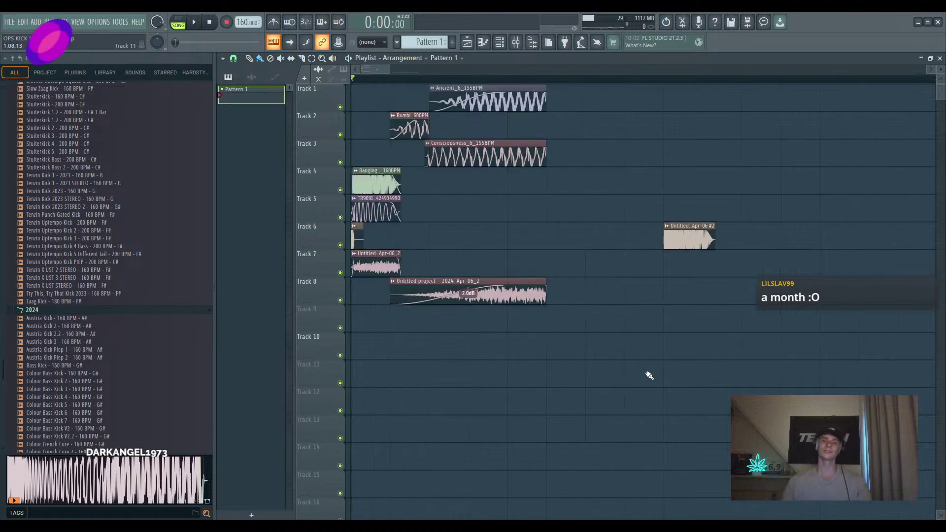
scroll(650, 344, "down", 1)
scroll(689, 272, "down", 1)
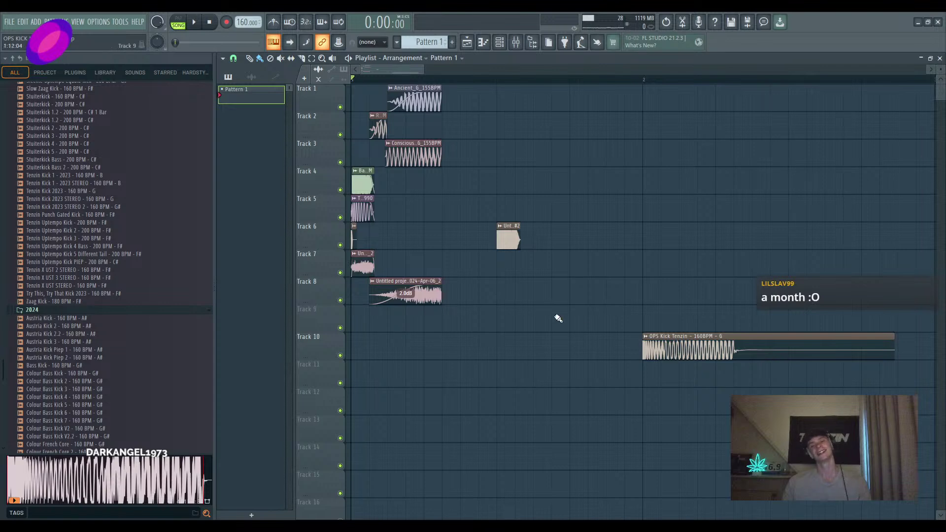
scroll(466, 310, "up", 3)
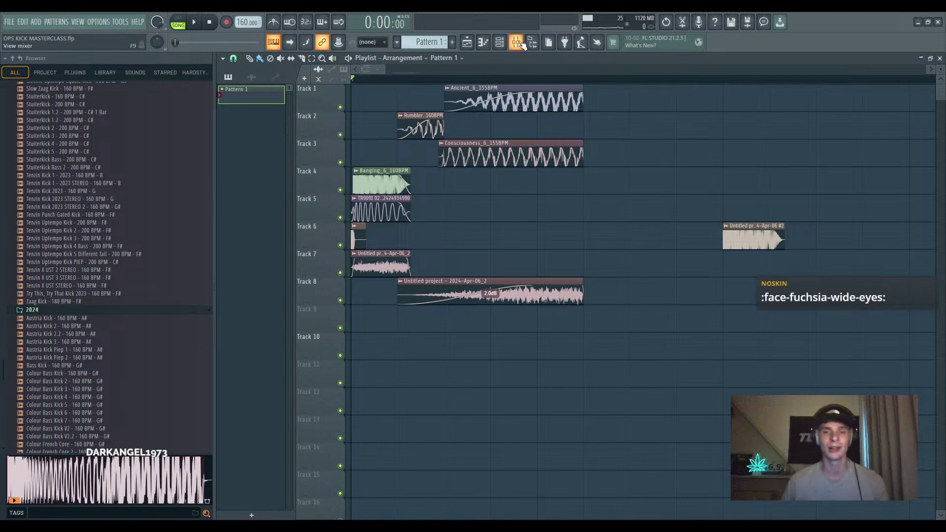
View the kick layer tracks in the mixer and list the project's audio clips in the clip picker
key("F9")
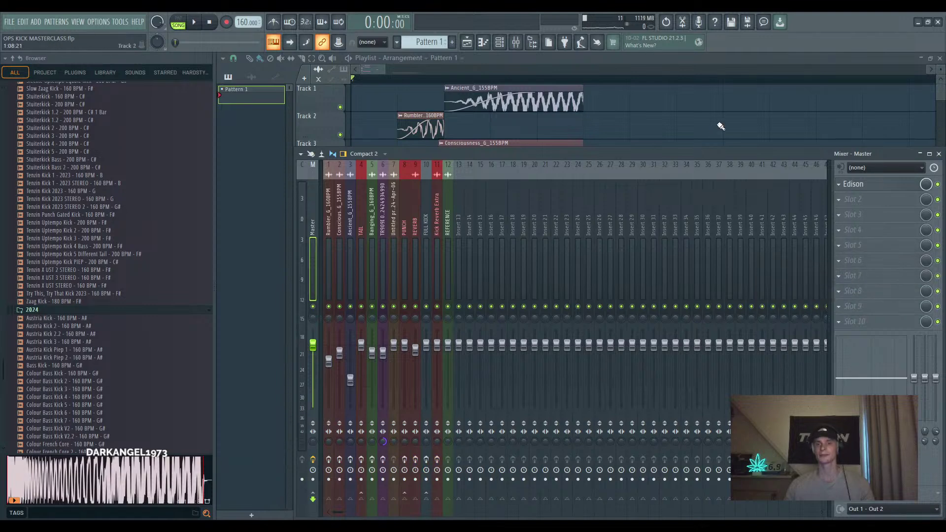
key("F9")
left_click(252, 76)
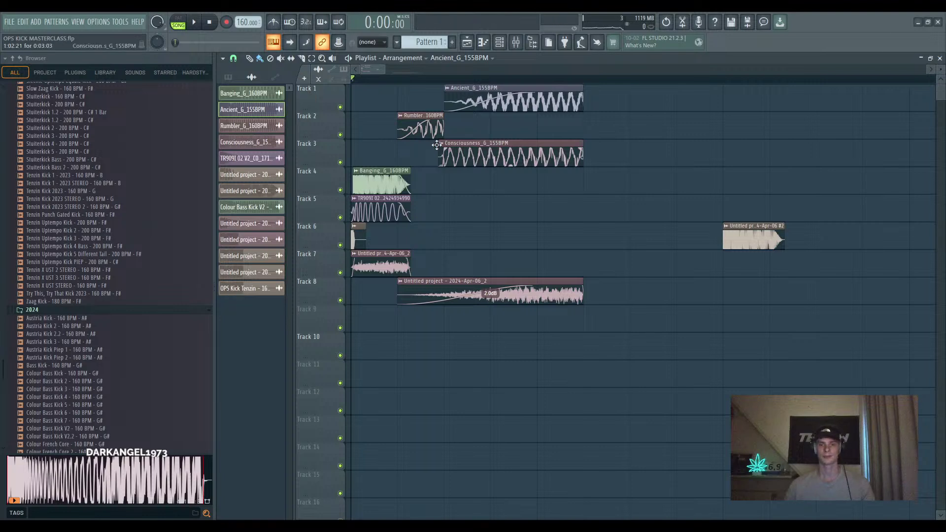
Audition the Rumbler_G_160BPM and Consciousness_G_155BPM samples and select the Banging_G_160BPM clip on Track 4
left_click(419, 132)
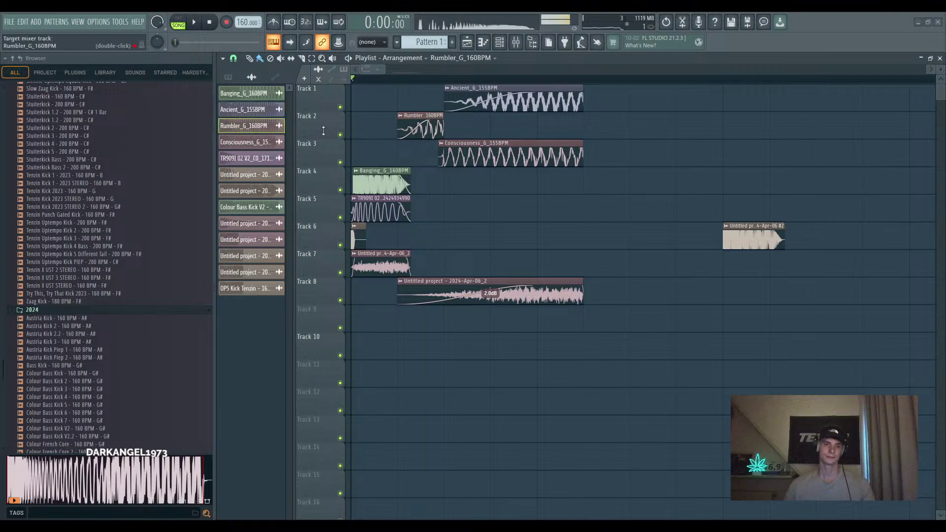
left_click(459, 150)
left_click(279, 142)
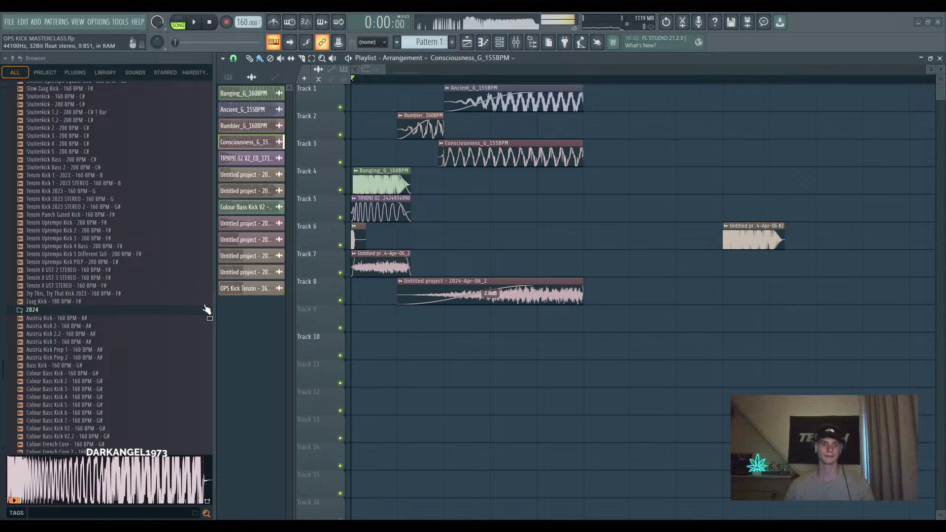
left_click(372, 179)
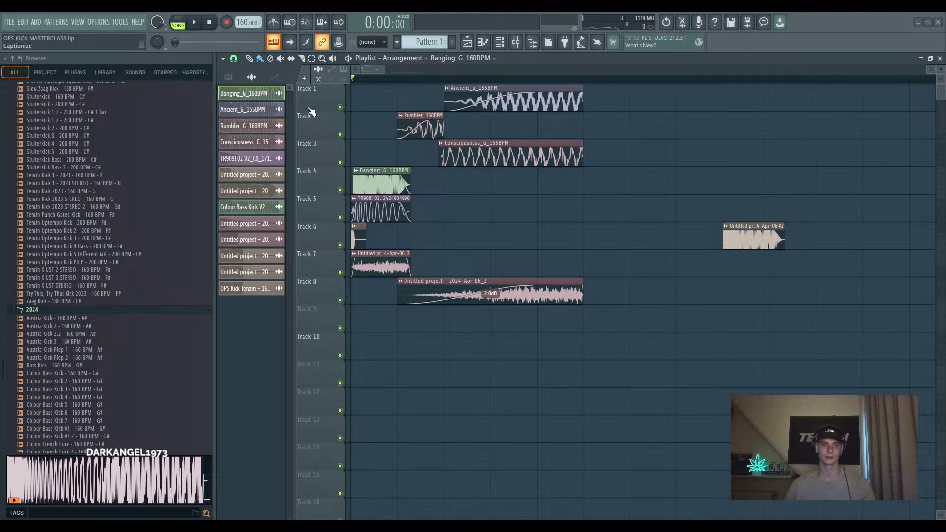
left_click(655, 210)
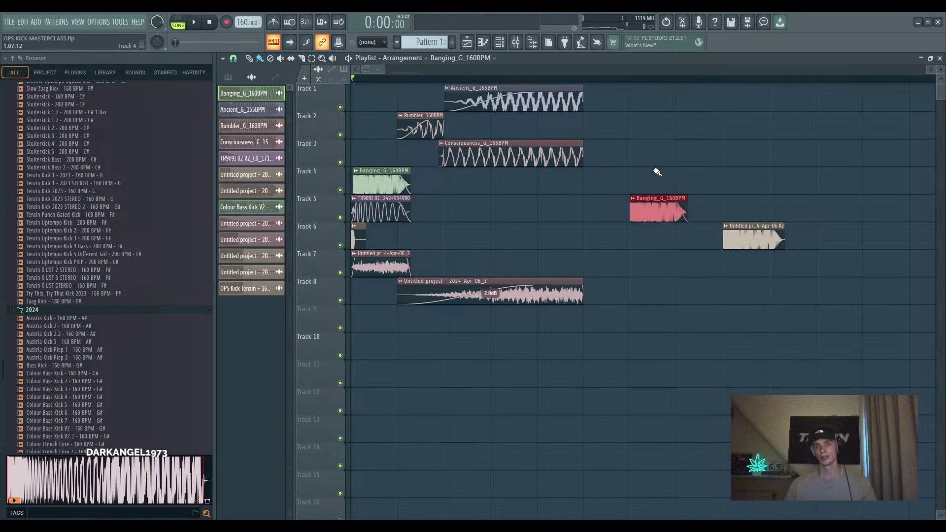
right_click(634, 217)
Select the TR909 clip on Track 5 and inspect the Audio and Unsorted groups of the channel rack
scroll(495, 228, "up", 2)
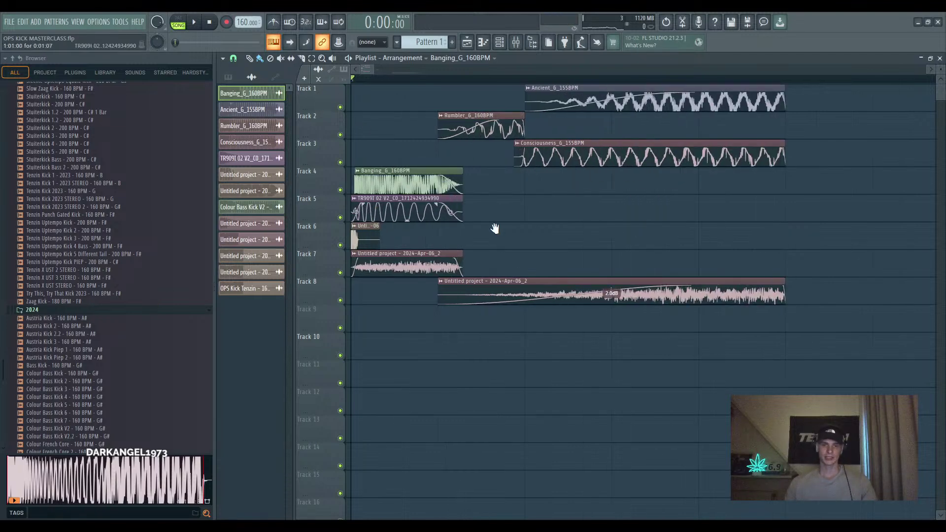
left_click(388, 206)
left_click(499, 42)
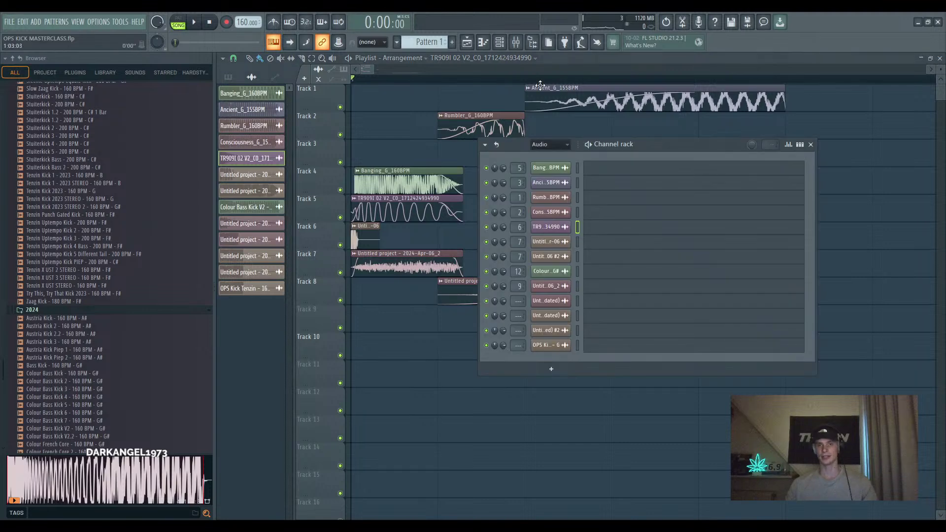
scroll(555, 153, "up", 1)
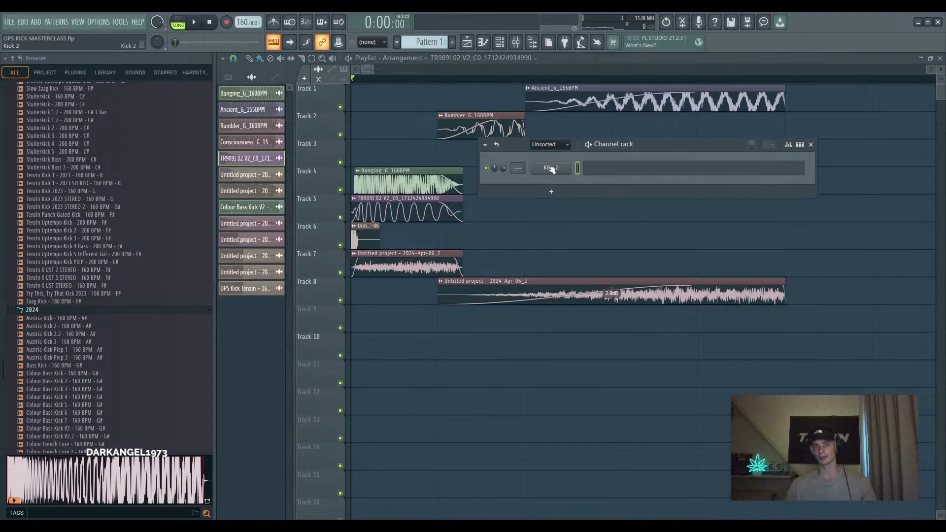
left_click(587, 131)
scroll(576, 232, "down", 2)
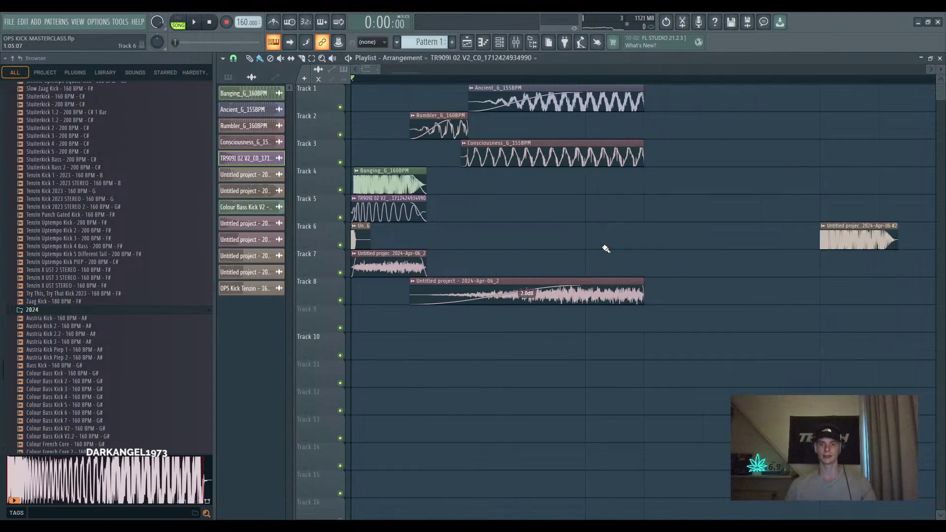
scroll(606, 248, "down", 1)
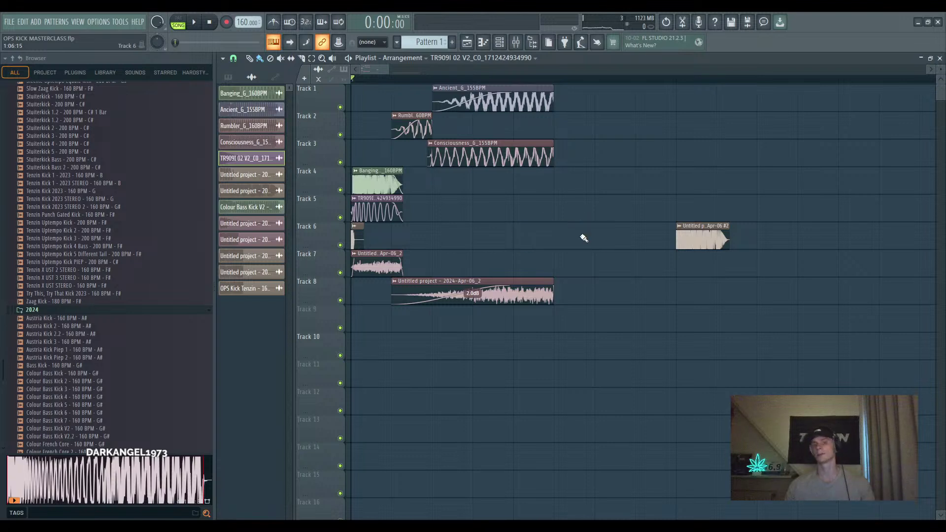
Compare the short clip at the start of Track 6 with the longer Apr-06 #2 clip further along that track
left_click(357, 239)
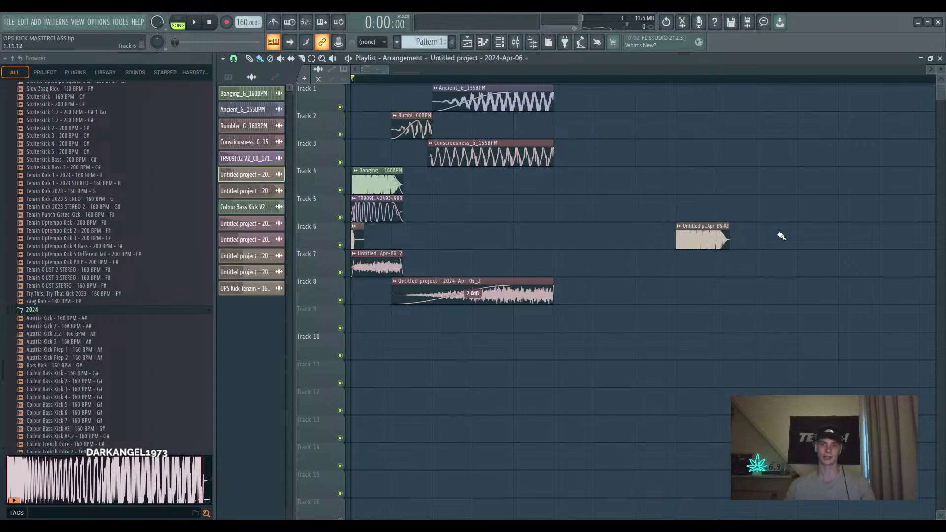
left_click(699, 238)
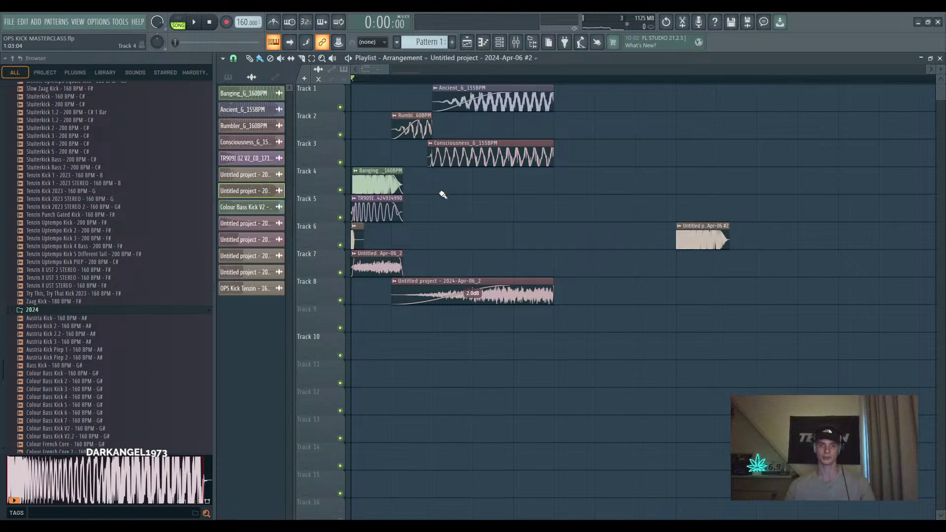
left_click(357, 239)
left_click(703, 237)
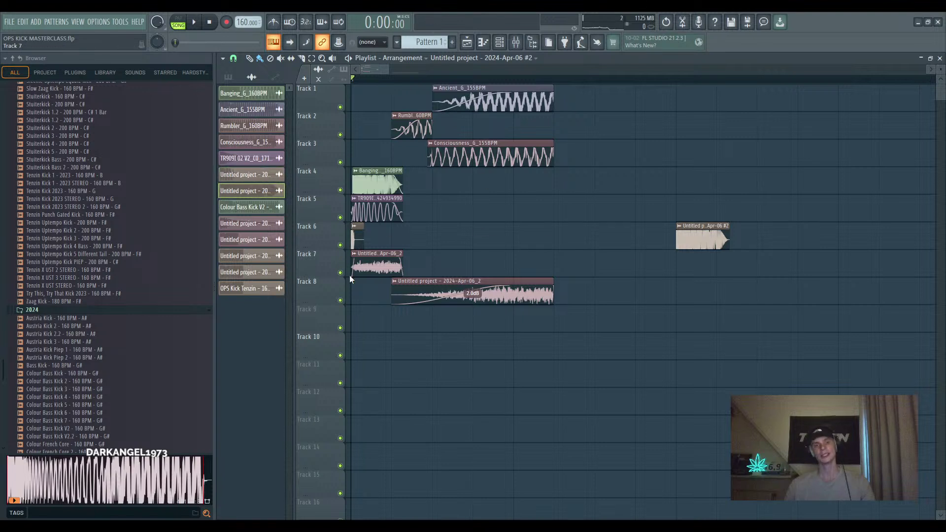
scroll(350, 275, "up", 2)
scroll(508, 208, "down", 2)
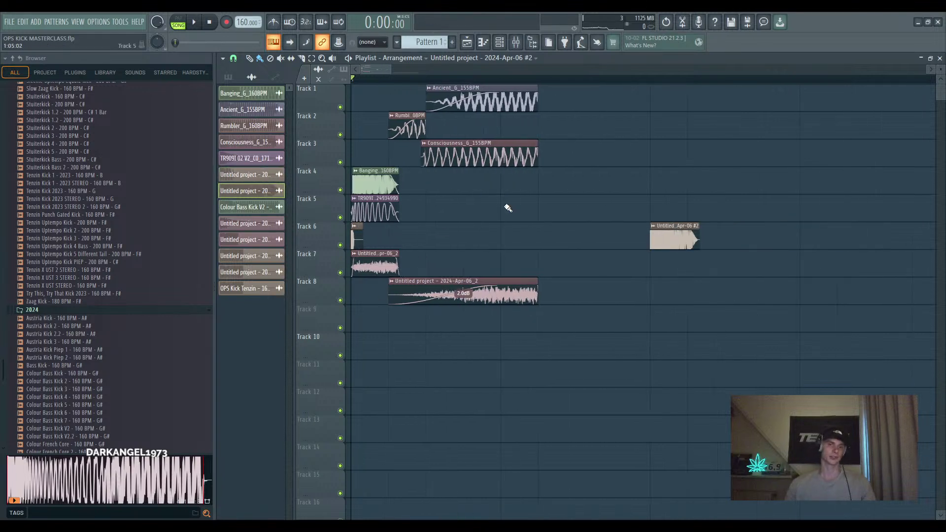
scroll(424, 277, "up", 2)
scroll(612, 268, "down", 2)
Enable the effects on the kick layer tracks in the mixer and return to the playlist
key("F9")
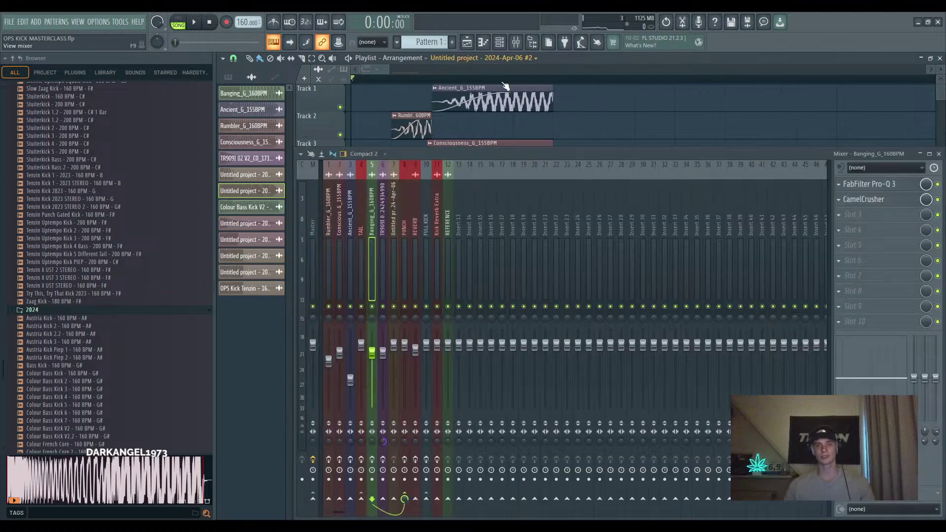
left_click(329, 461)
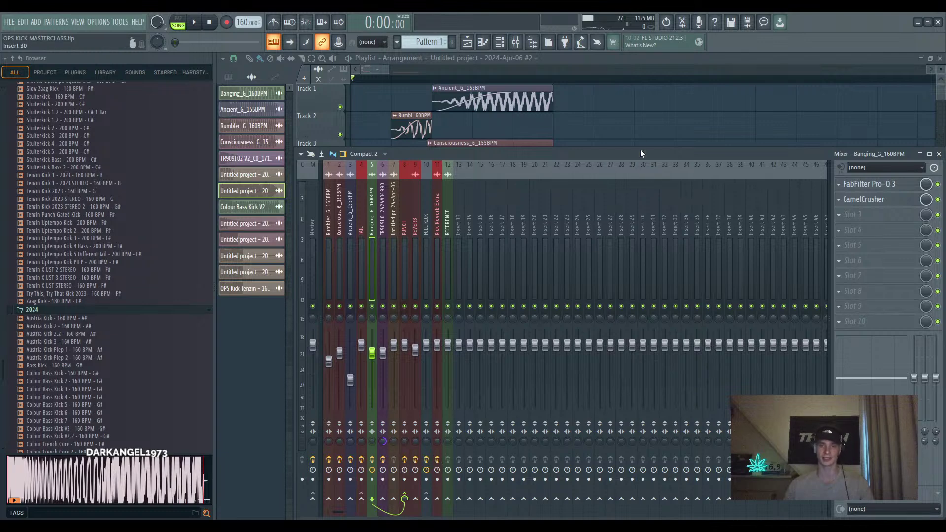
key("F9")
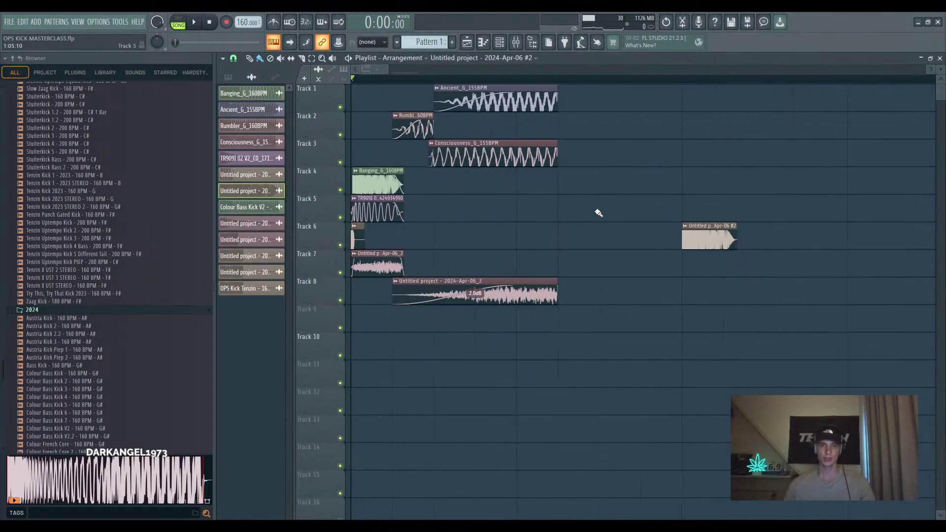
Solo Track 3 and unmute Tracks 2 and 1 so that only the three tail layers are audible
right_click(340, 162)
left_click(340, 135)
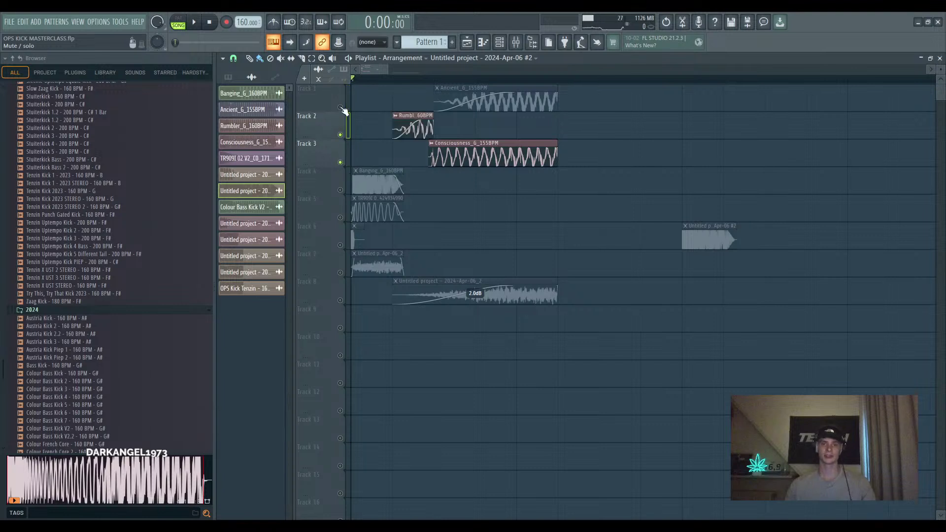
left_click(339, 107)
Set the time selection to the first beat of bar 1 and play the tail layers on Tracks 1 to 3
left_click(434, 79)
key("space")
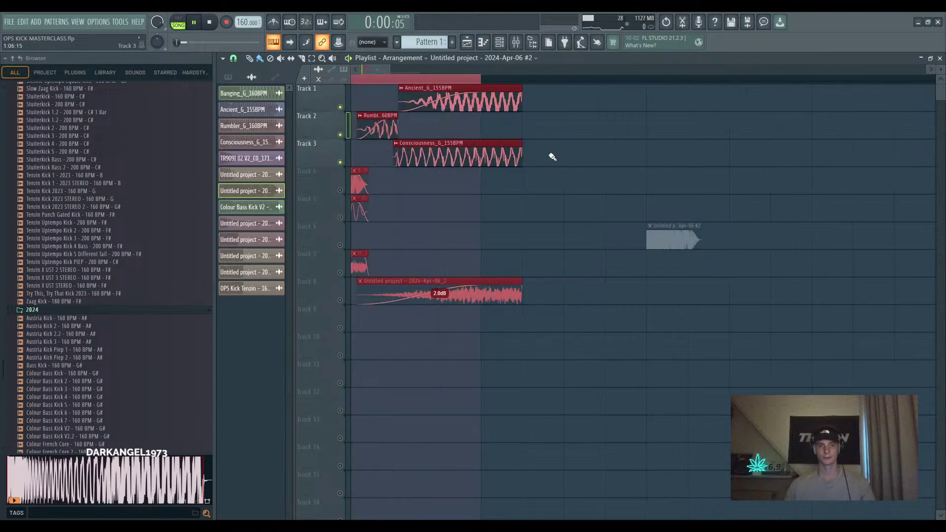
left_click(669, 153)
right_click(668, 150)
scroll(639, 166, "left", 1)
left_click(709, 177)
right_click(709, 177)
scroll(477, 165, "up", 2)
key("space")
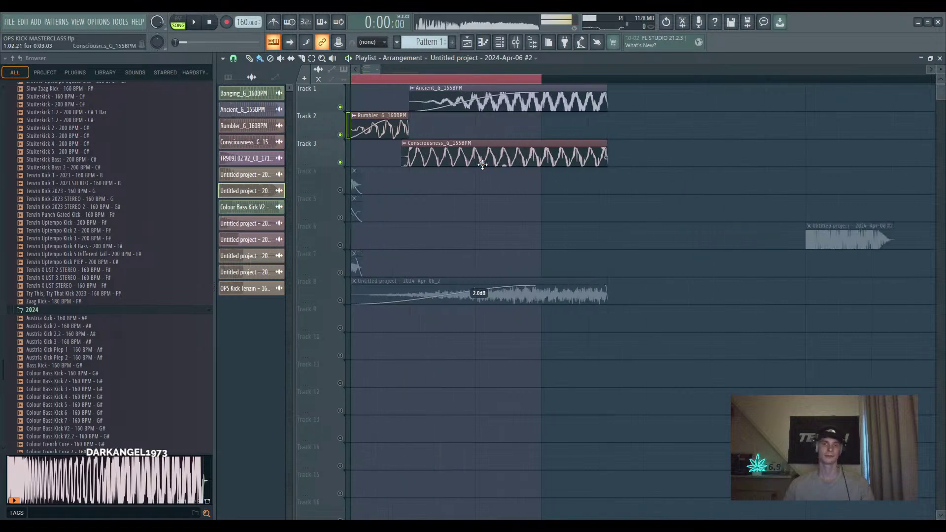
Solo Track 3 and play the Consciousness_G_155BPM layer by itself
scroll(652, 205, "down", 2)
scroll(617, 224, "up", 2)
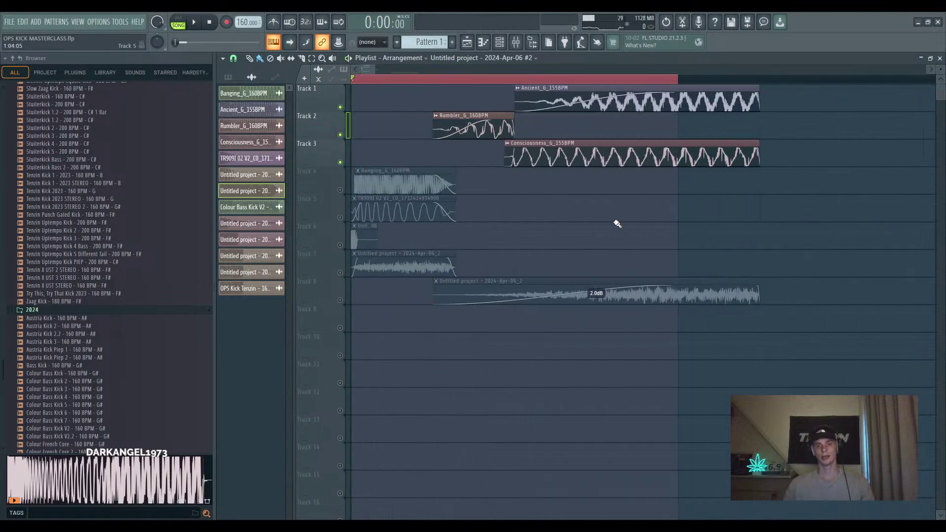
scroll(617, 224, "down", 1)
right_click(340, 162)
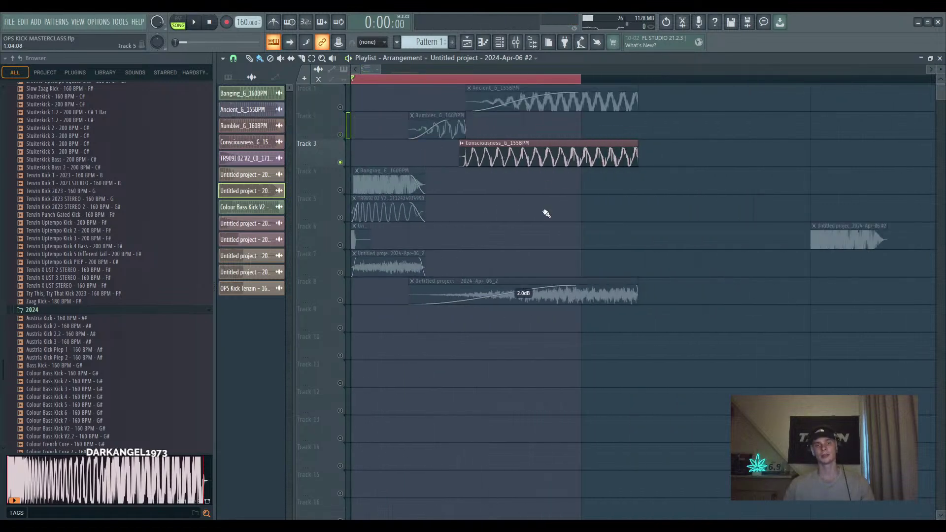
key("space")
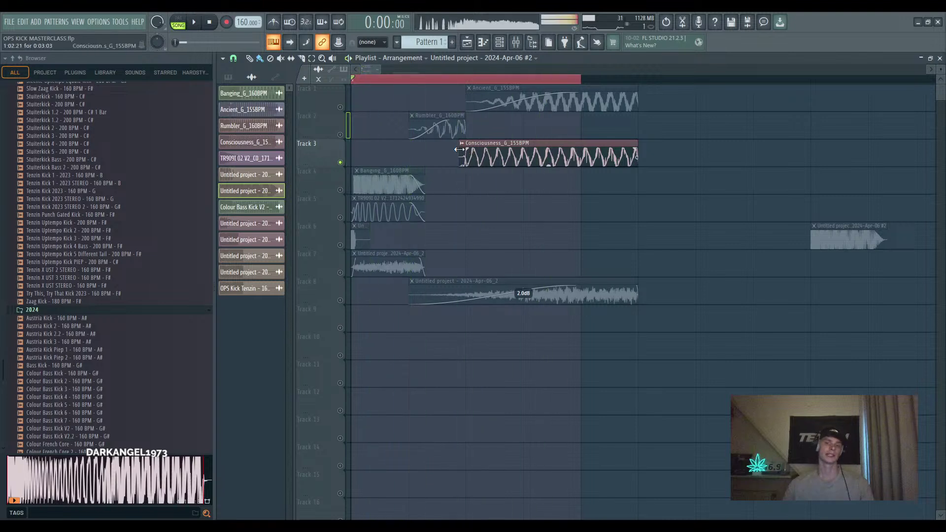
Unmute Track 2, select its Rumbler_G_160BPM clip and play it together with the Consciousness layer
left_click(340, 135)
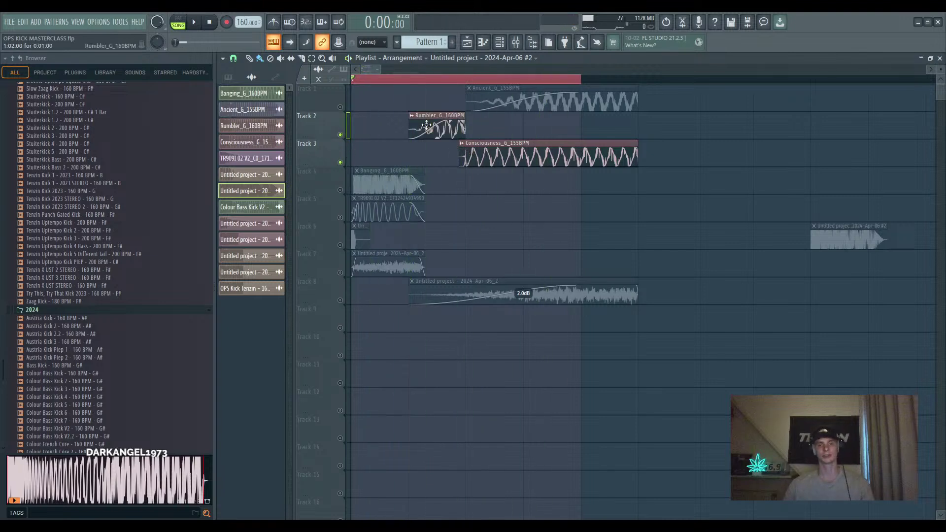
left_click(424, 114)
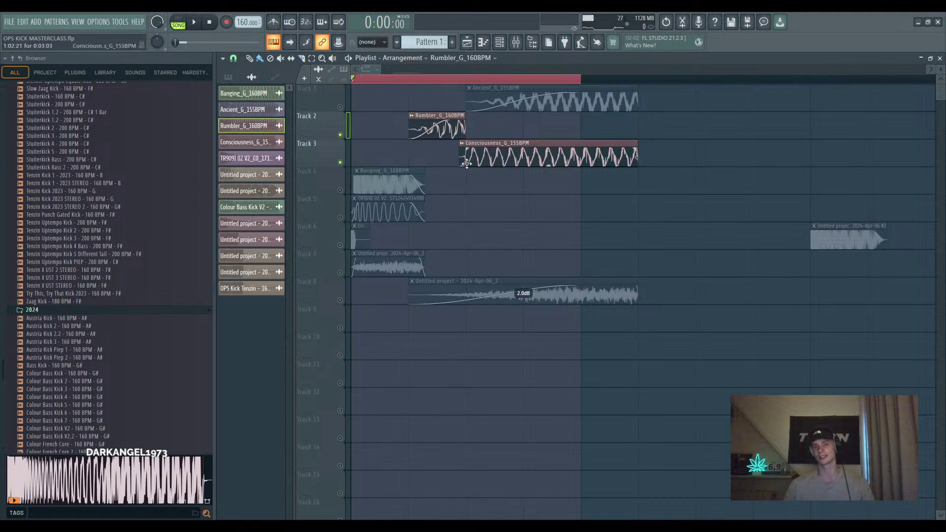
scroll(465, 167, "down", 1)
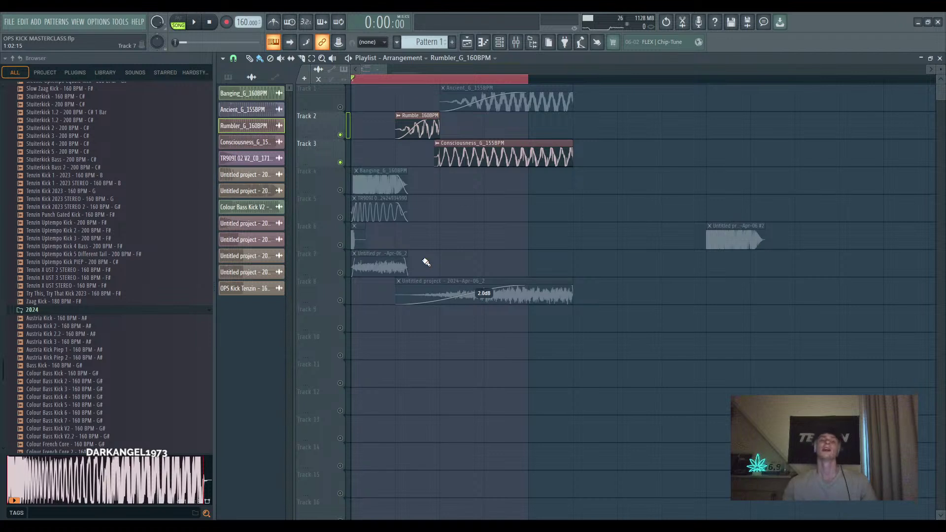
scroll(542, 232, "down", 1)
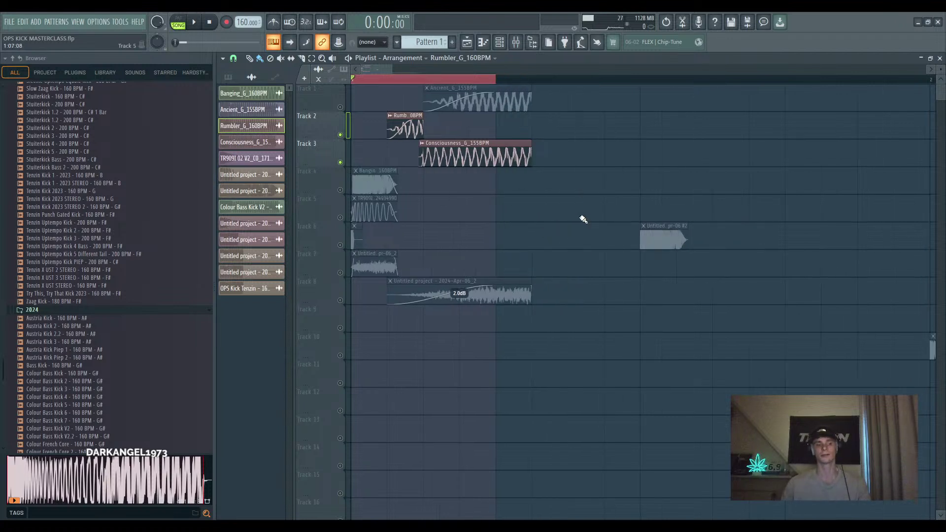
key("space")
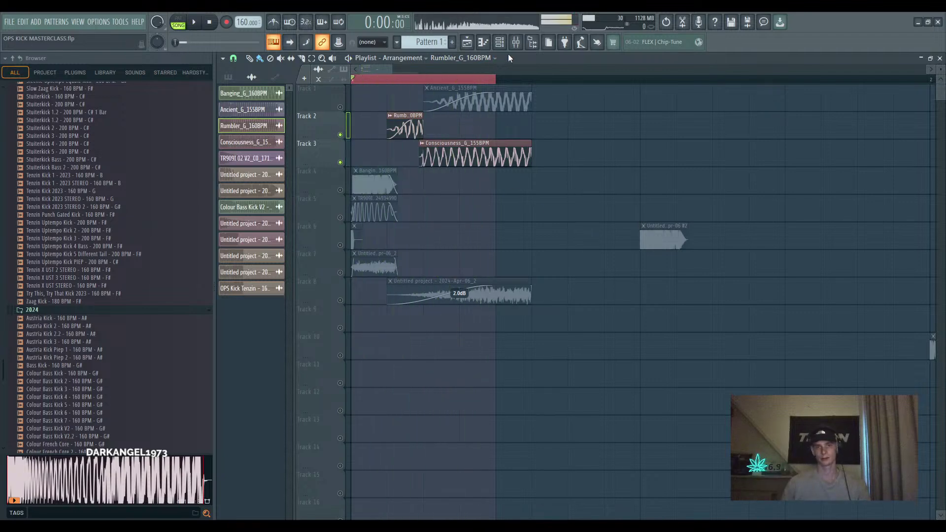
Glance at the mixer and compare the looped beat with and without the Rumbler layer on Track 2
left_click(518, 42)
left_click(517, 42)
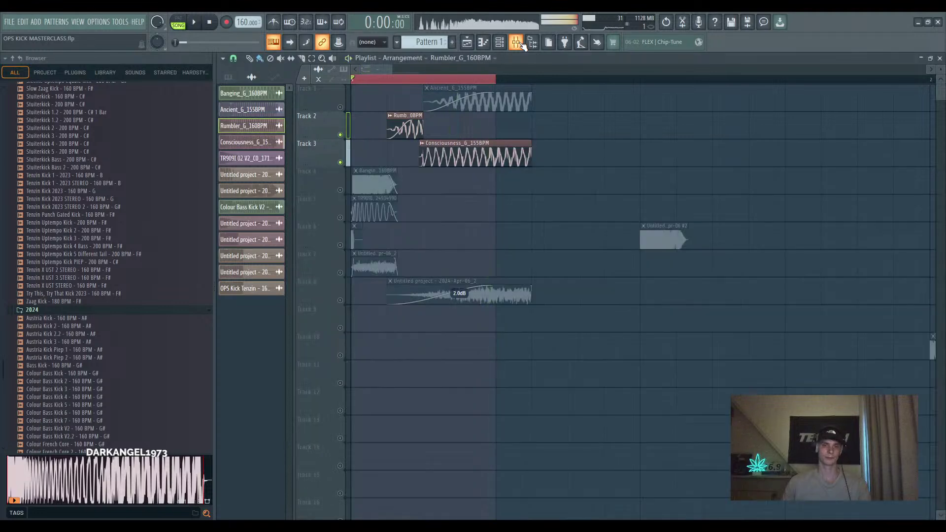
key("space")
key("space")
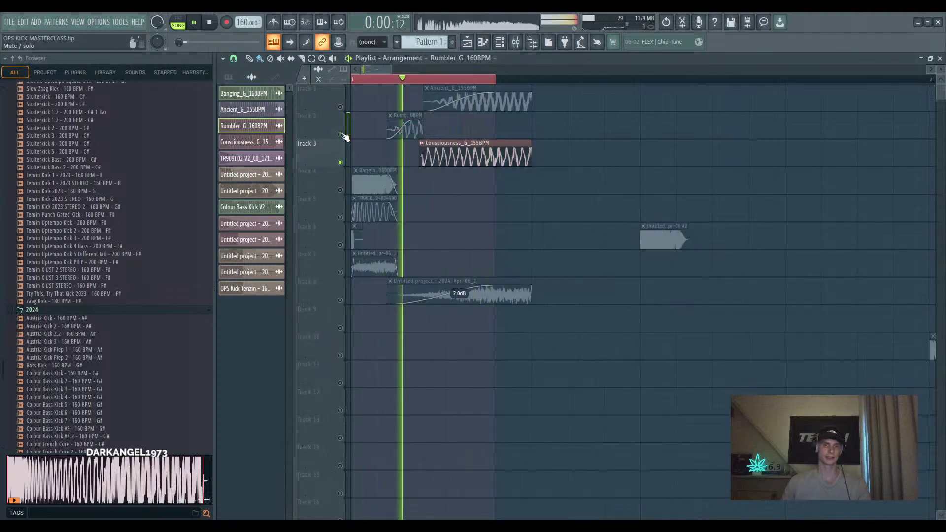
key("space")
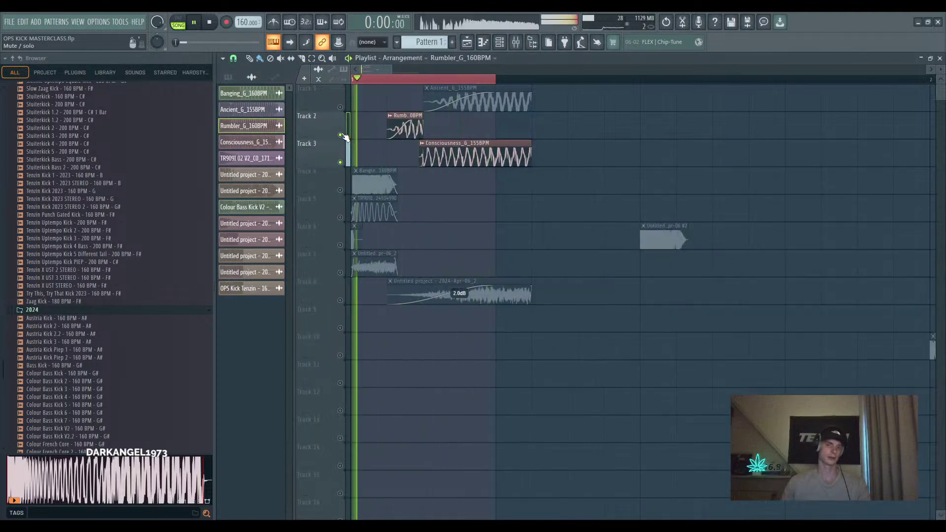
Solo Track 1 and play the Ancient_G_155BPM layer by itself with its mixer channel selected
key("space")
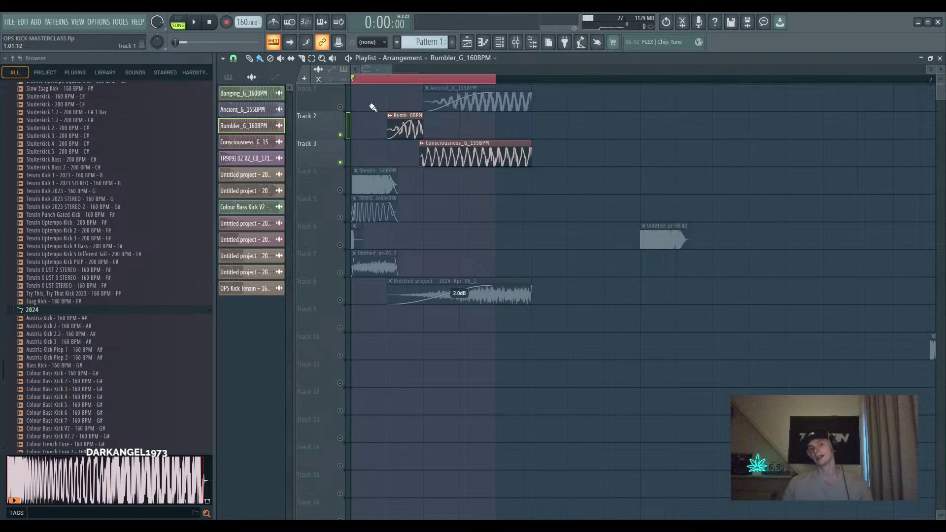
left_click(339, 107, "ctrl")
left_click(515, 42)
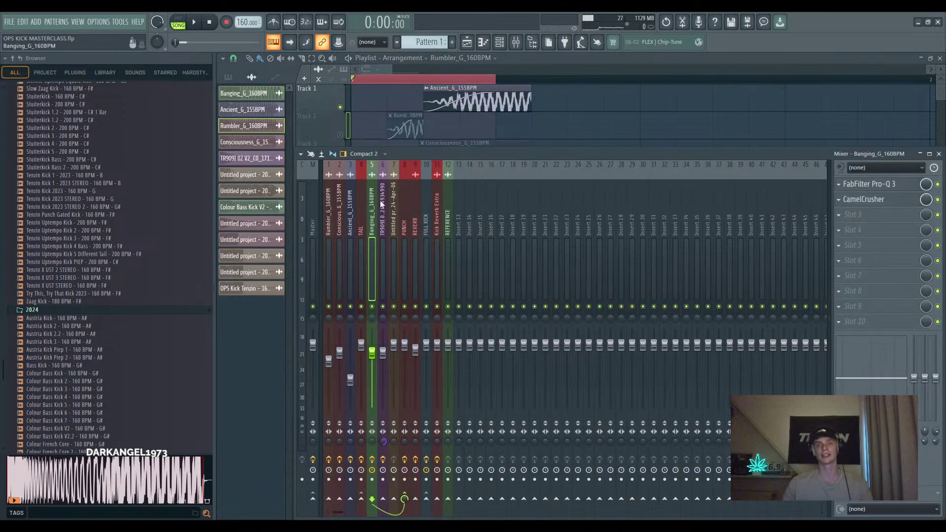
left_click(351, 238)
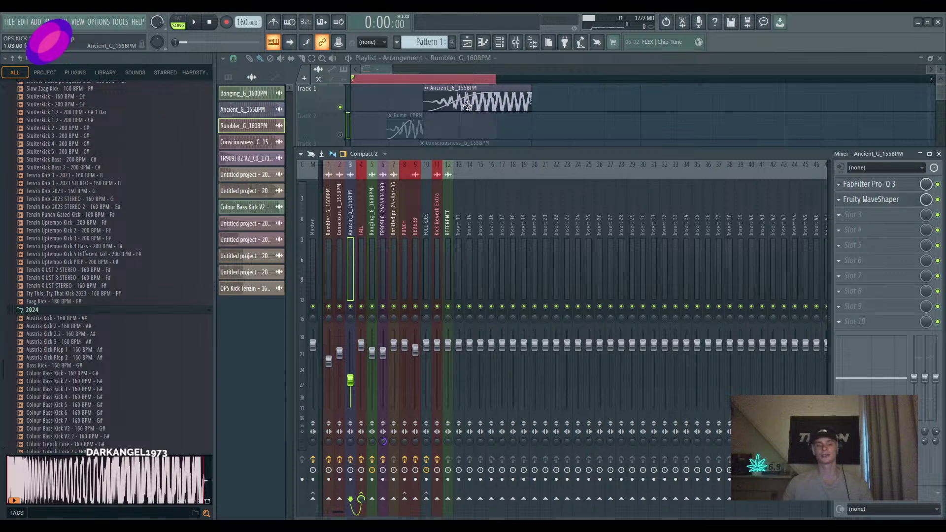
key("space")
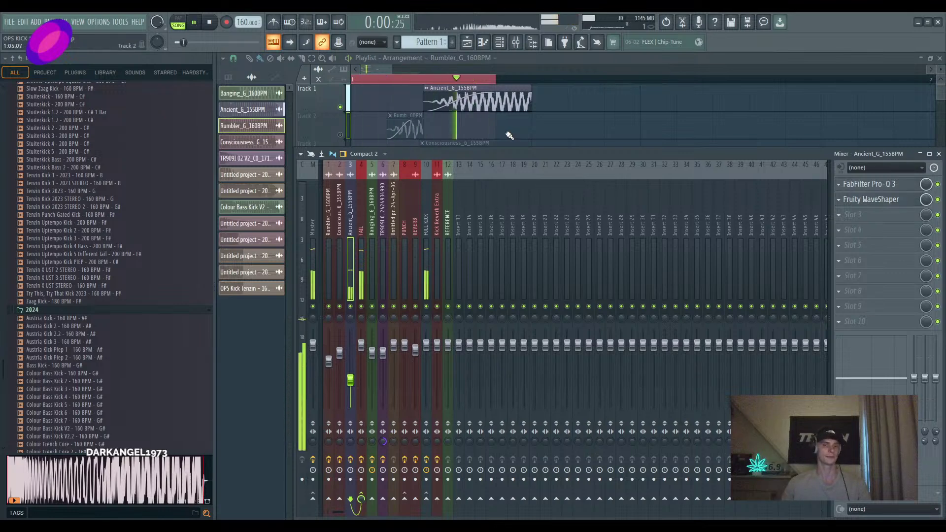
key("space")
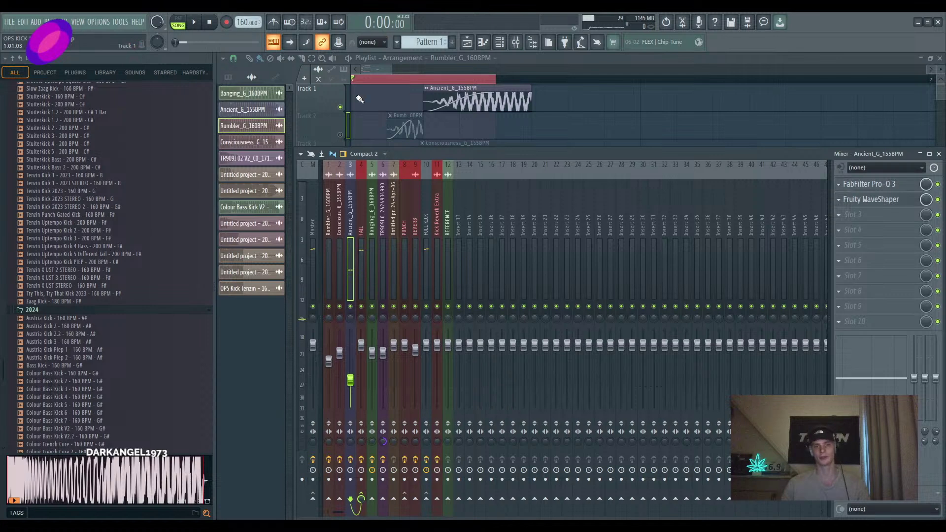
Enable the tail layers on Tracks 1 to 3 and play them together
left_click(340, 134)
right_click(341, 162)
left_click(340, 135)
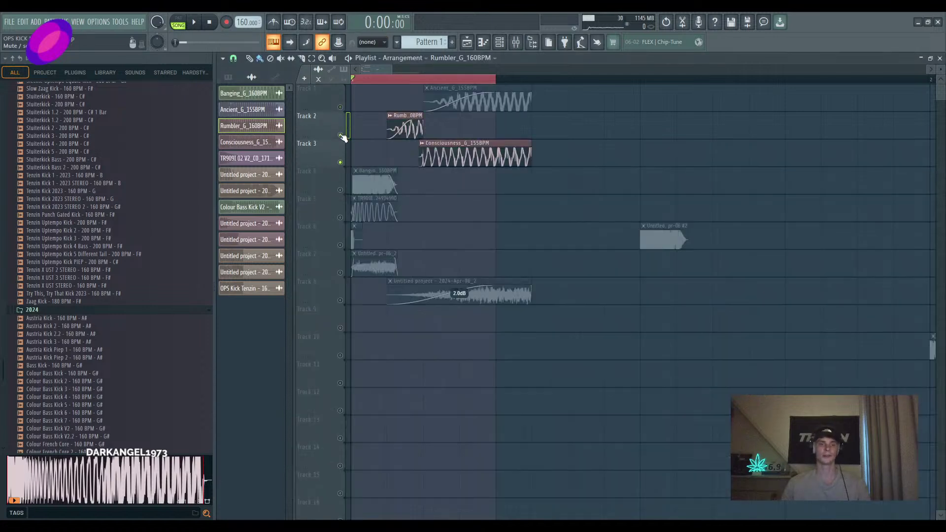
key("space")
left_click(340, 107)
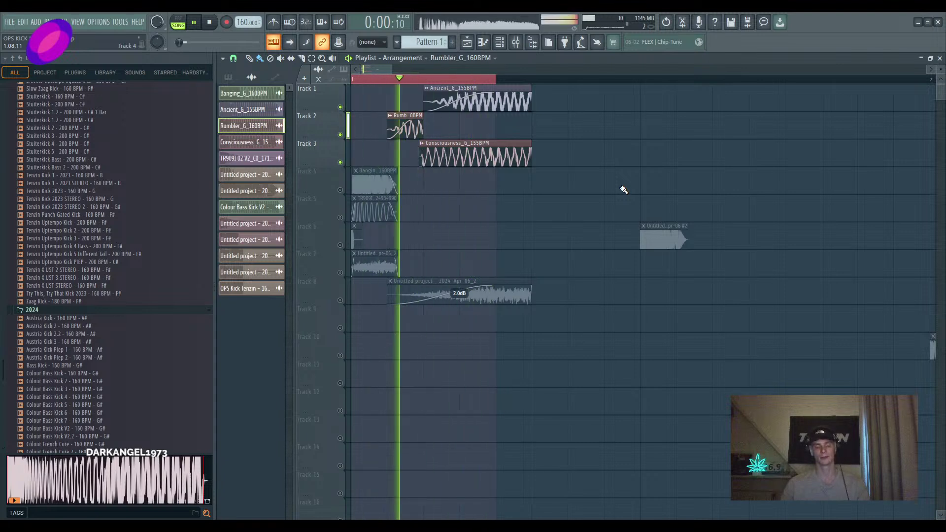
key("space")
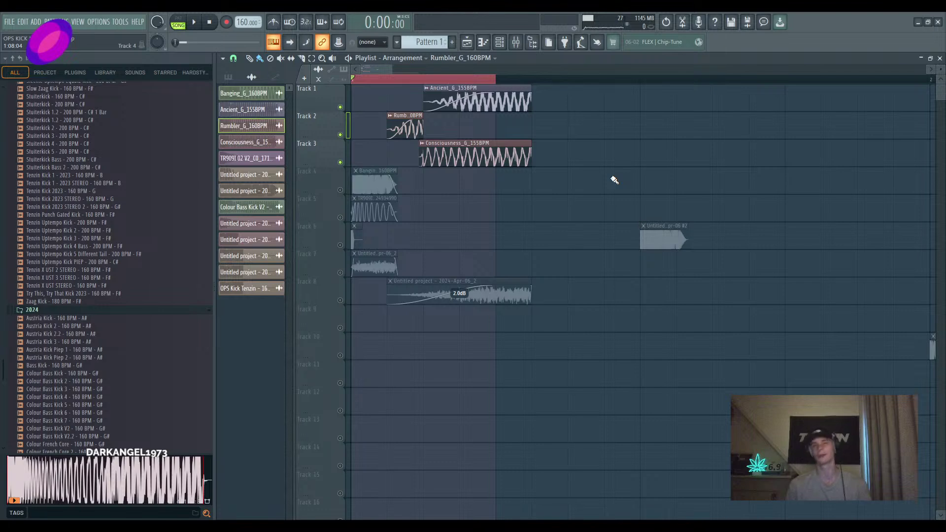
Play the combined tail layers with the effects on the TAIL mixer channel bypassed
scroll(596, 165, "up", 1)
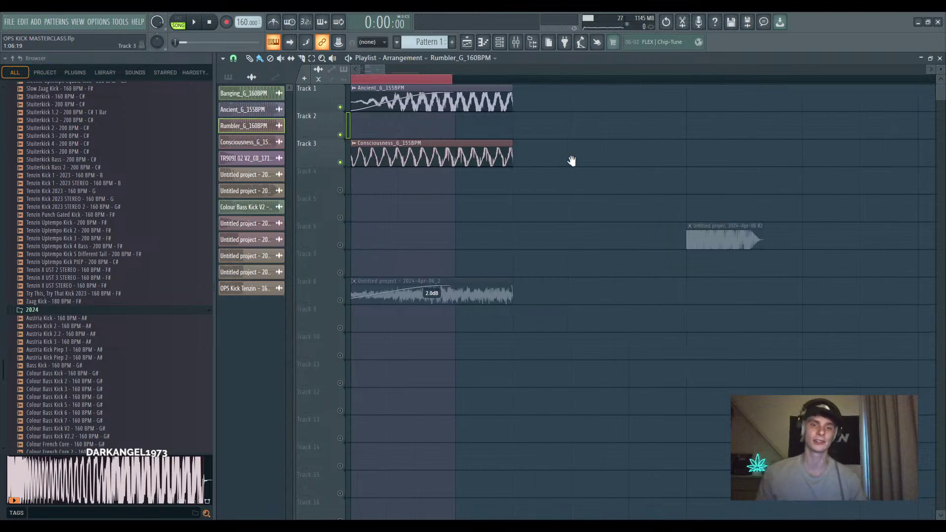
key("F9")
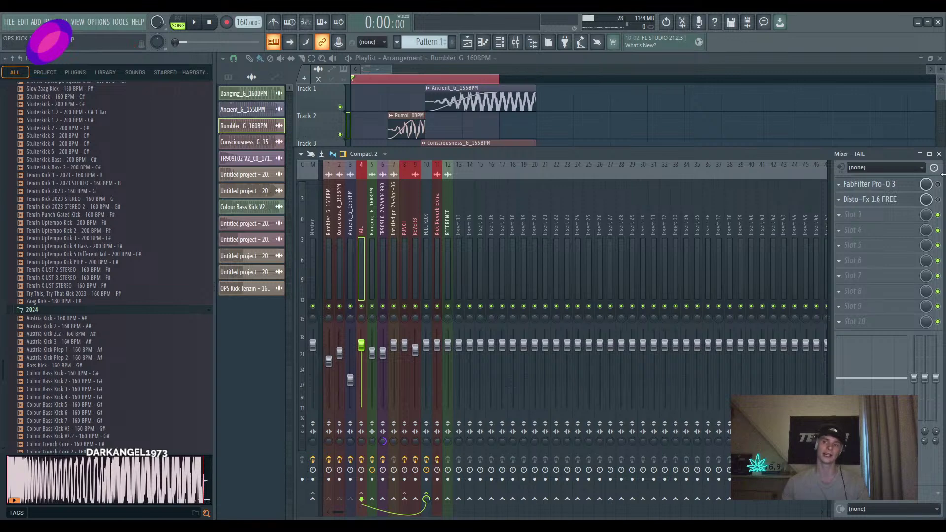
key("space")
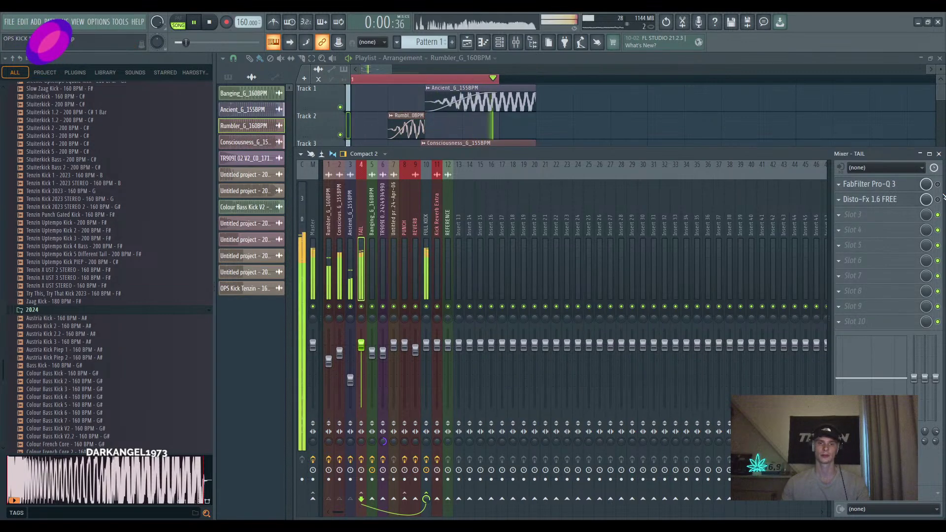
key("space")
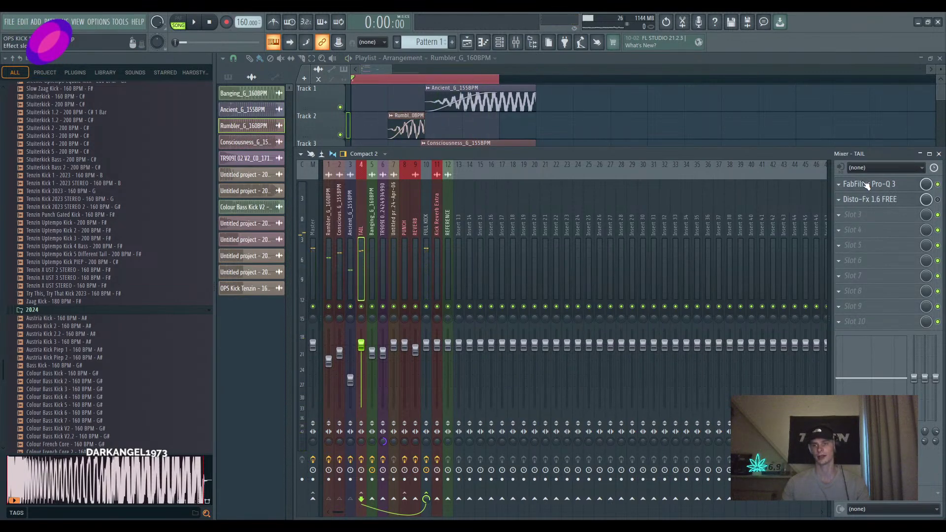
Inspect FabFilter Pro-Q 3 on the TAIL channel and audition the tail with the EQ alone and with Disto-Fx 1.6 FREE added
left_click(865, 185)
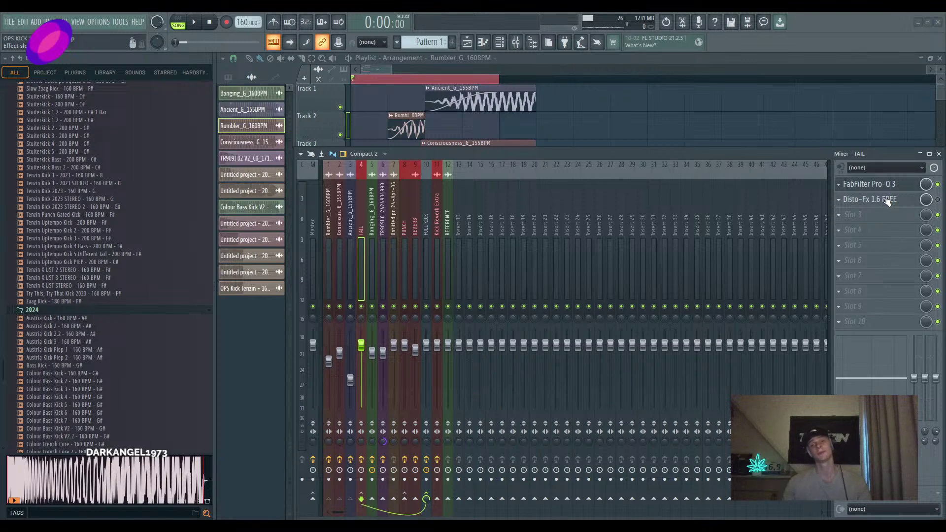
key("space")
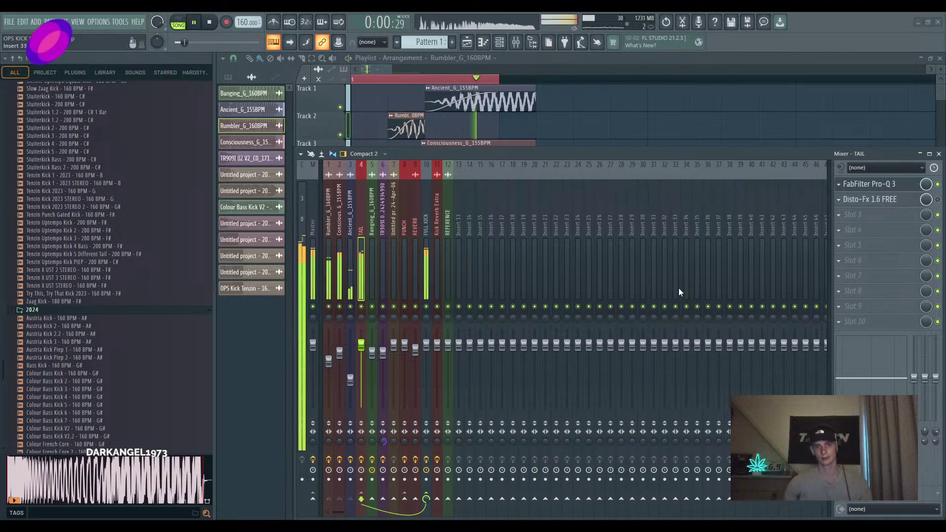
key("space")
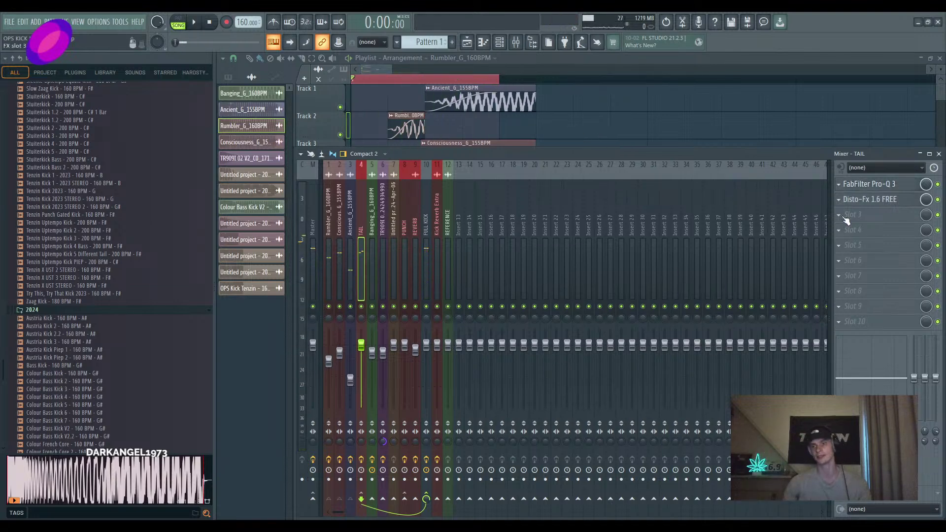
key("space")
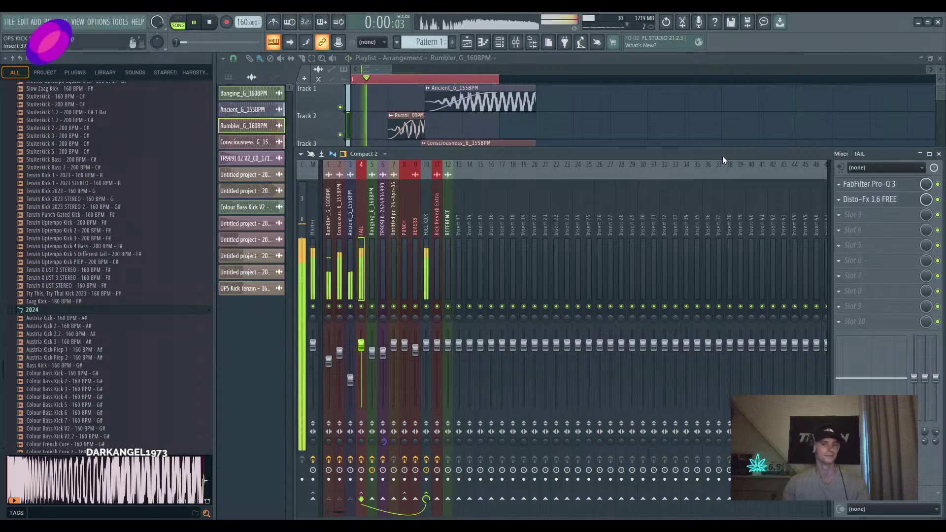
key("space")
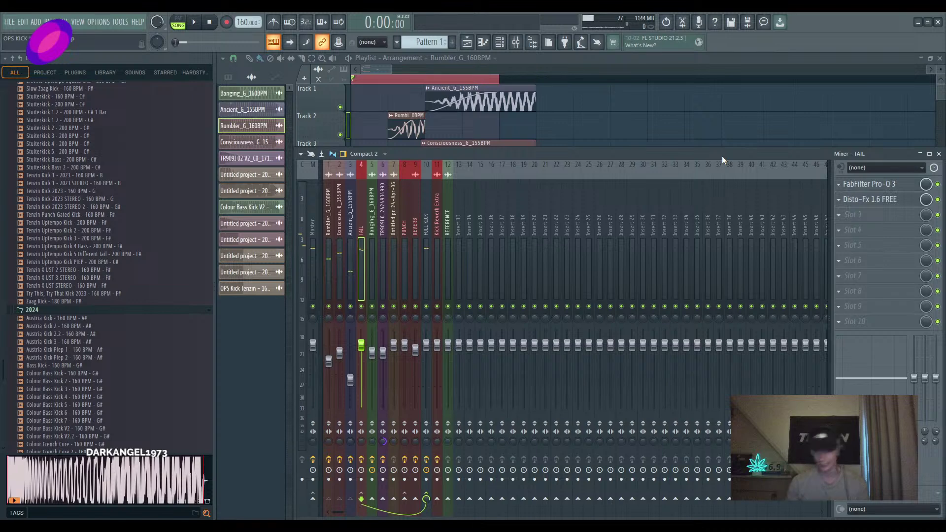
left_click(571, 120)
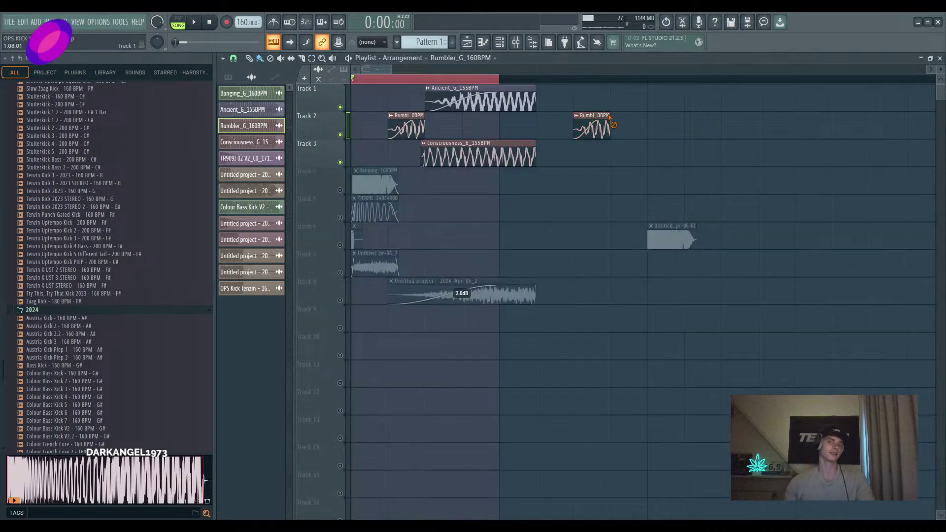
right_click(575, 121)
scroll(559, 198, "up", 5)
scroll(616, 256, "down", 3)
left_click(620, 224)
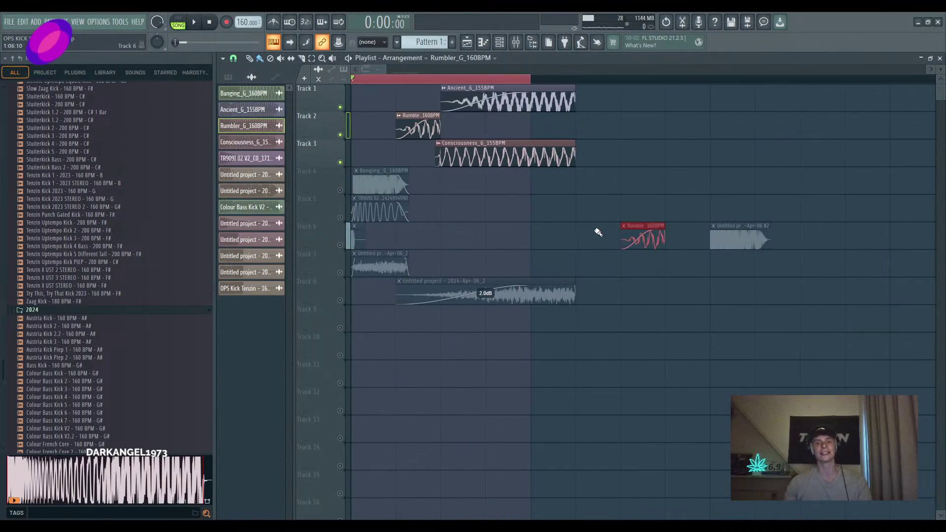
right_click(643, 237)
scroll(648, 251, "up", 2)
scroll(649, 251, "down", 3)
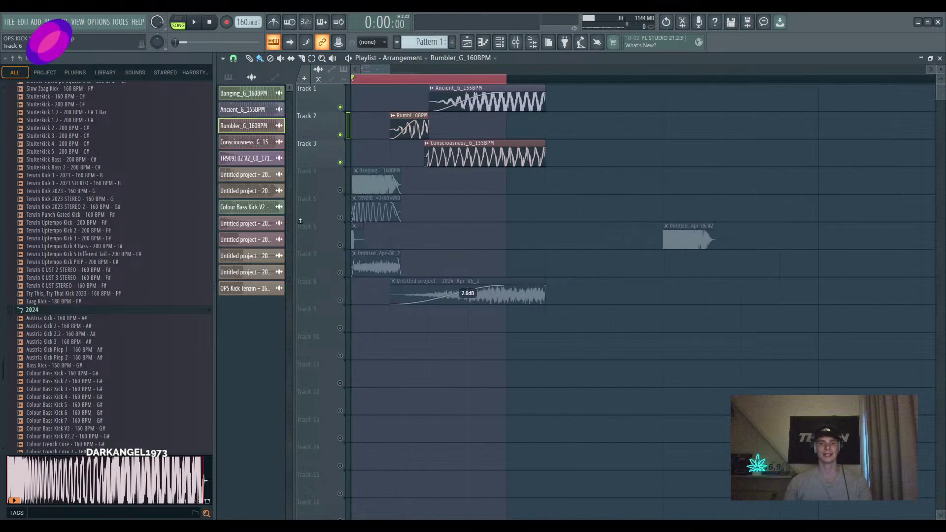
Solo Track 4 and play the Banging_G_160BPM punch layer by itself while watching its mixer channel
right_click(340, 189)
left_click(340, 218)
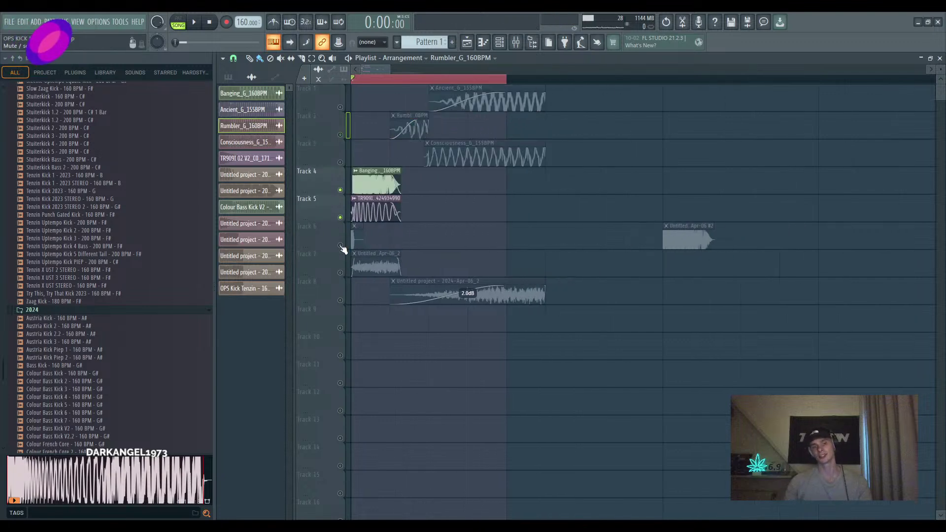
scroll(345, 246, "up", 4)
left_click(340, 217)
left_click(562, 237)
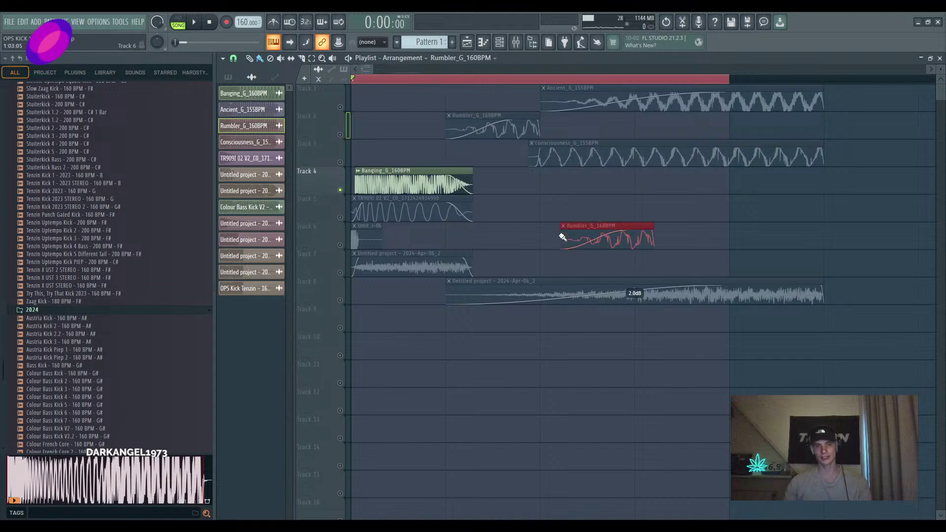
right_click(562, 237)
left_click(527, 43)
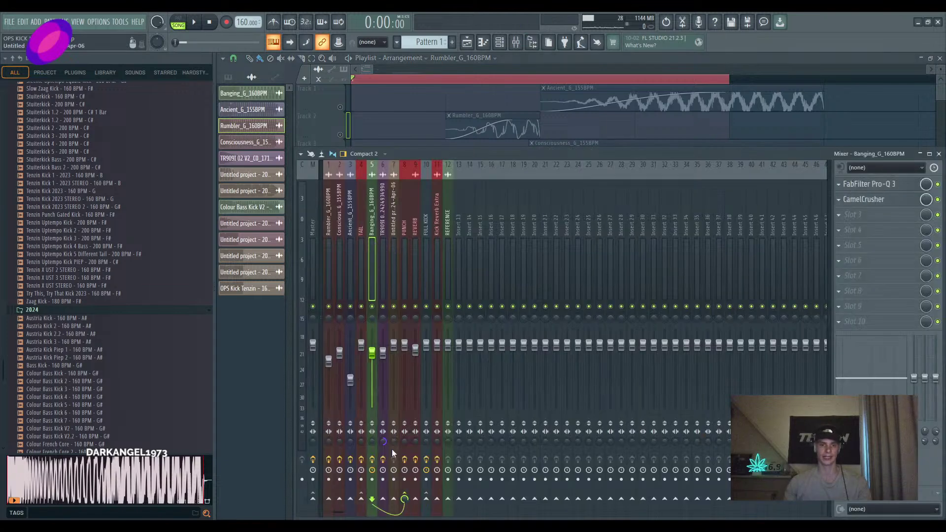
key("space")
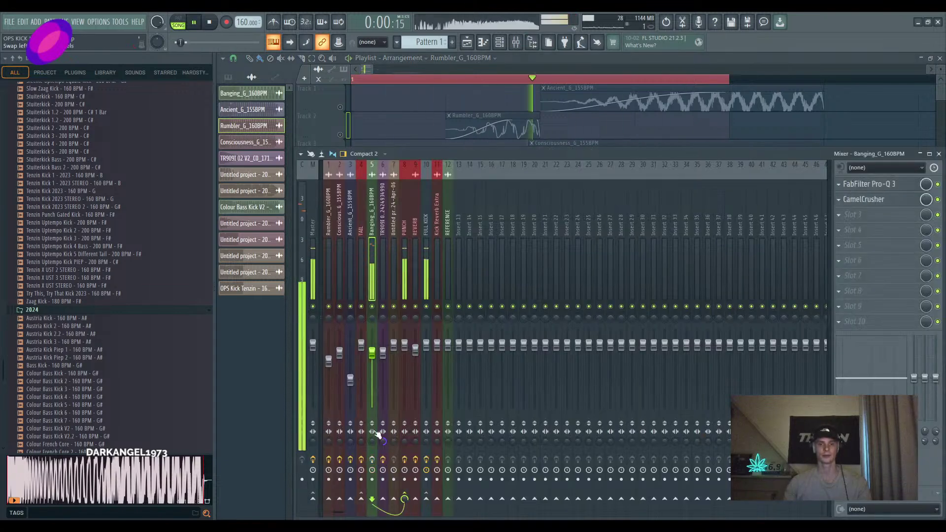
key("space")
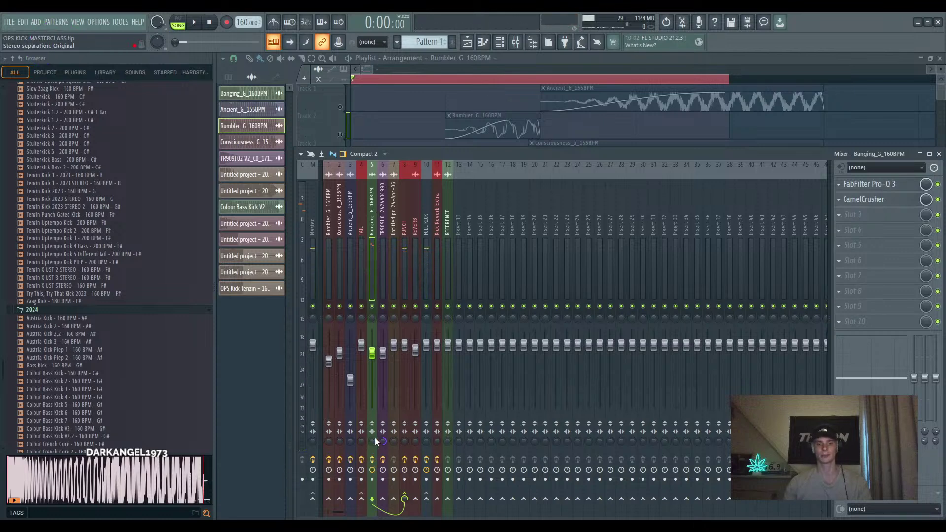
key("F9")
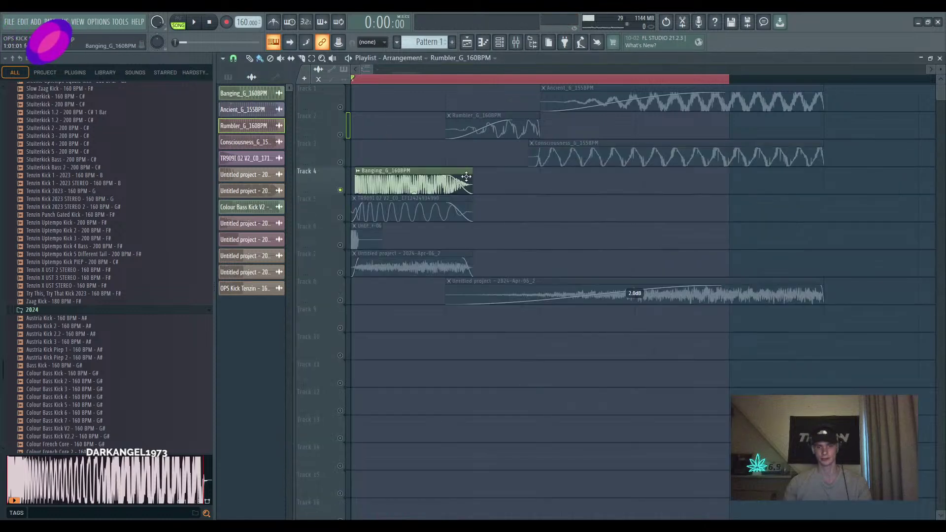
left_click(570, 231)
right_click(591, 234)
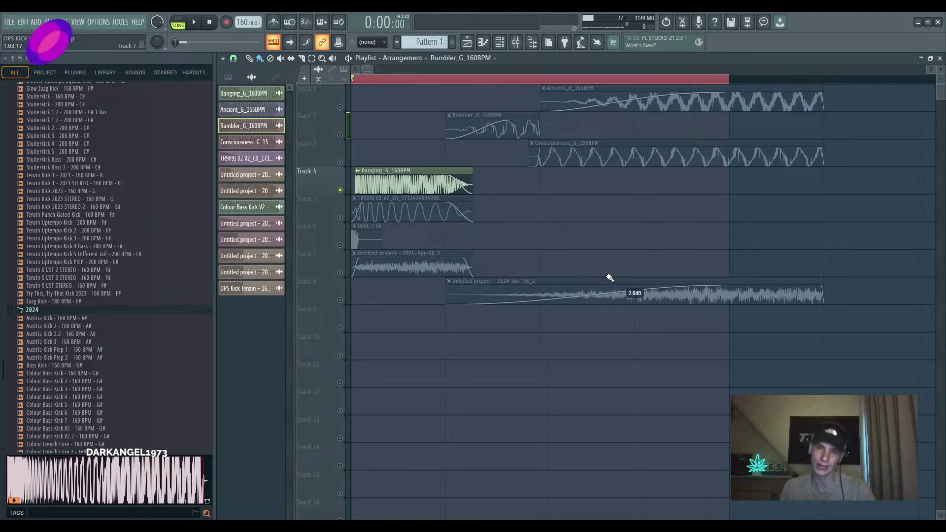
Solo Track 5, look up the Kick 2 channel in the channel rack and play the TR909 punch layer alone
left_click(344, 218)
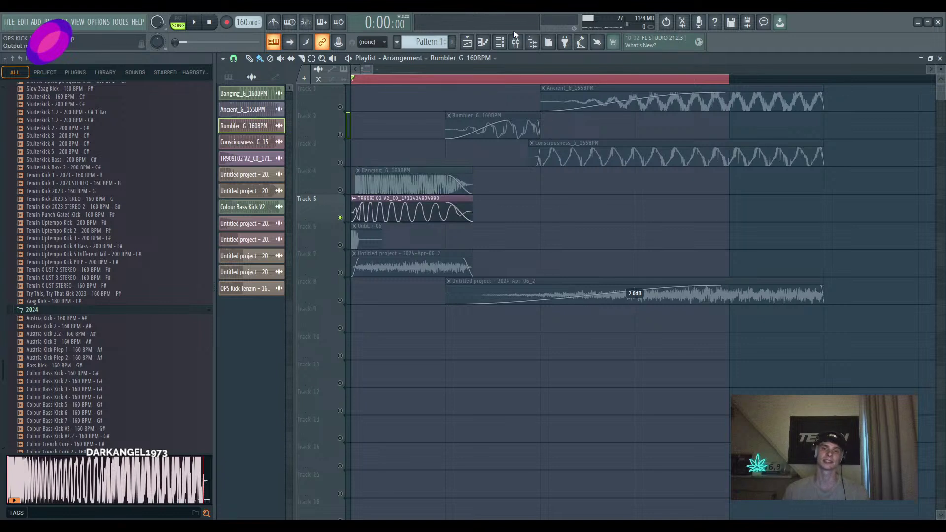
left_click(532, 42)
scroll(560, 145, "down", 1)
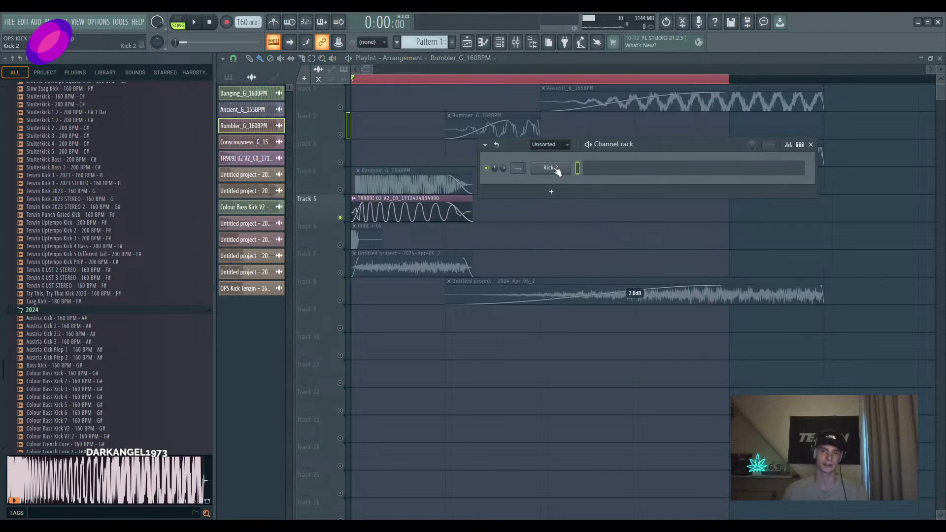
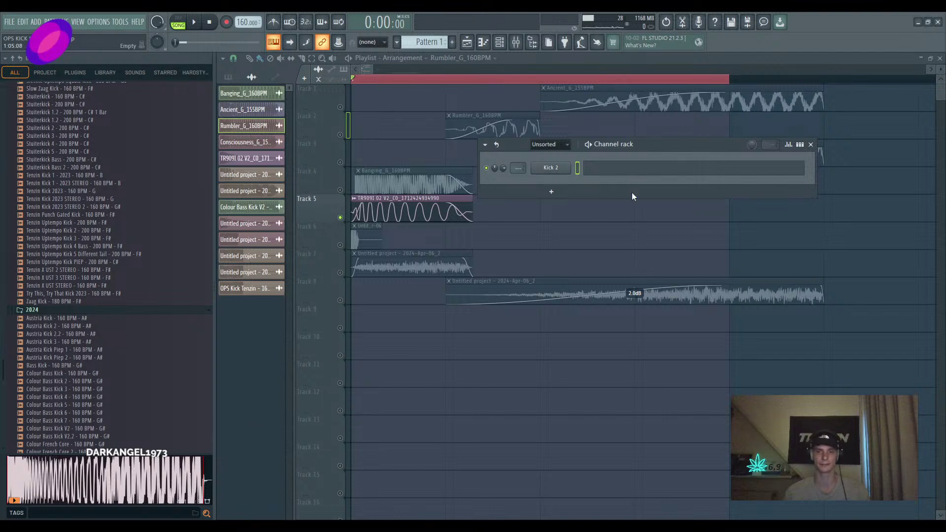
left_click(594, 222)
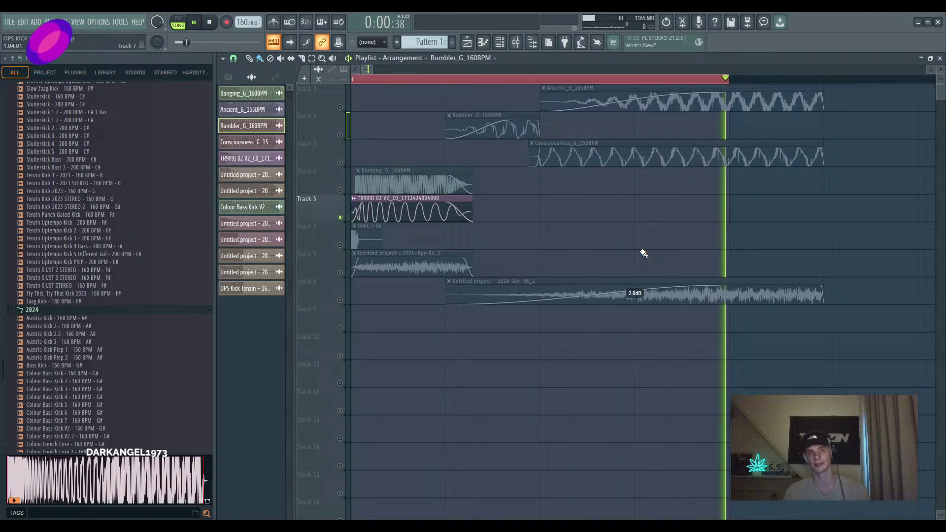
left_click(623, 238)
right_click(640, 222)
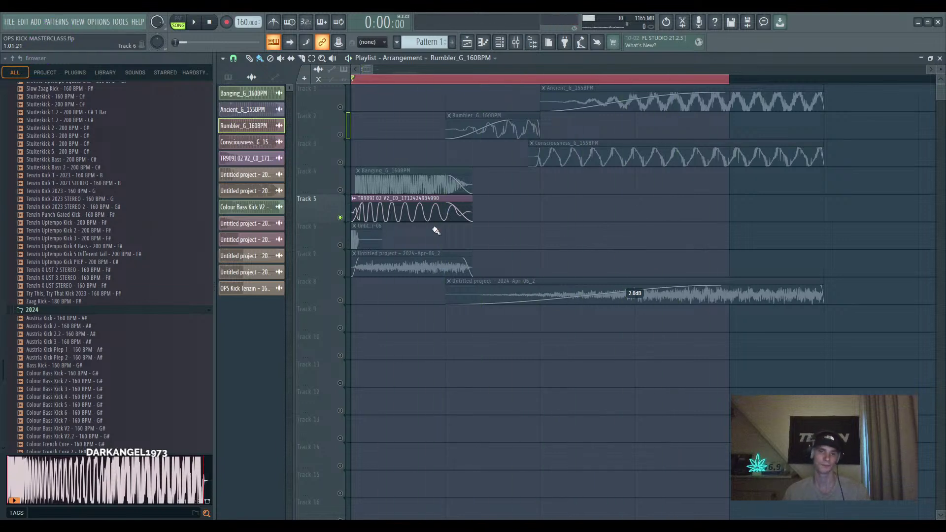
Enable Track 4 alongside Track 5 and play both punch layers together with the mixer open
left_click(340, 190)
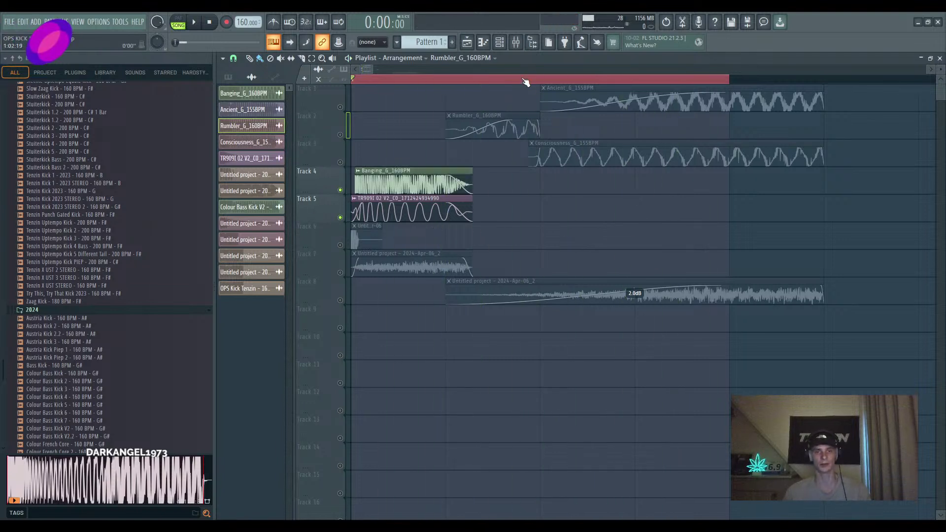
left_click(517, 46)
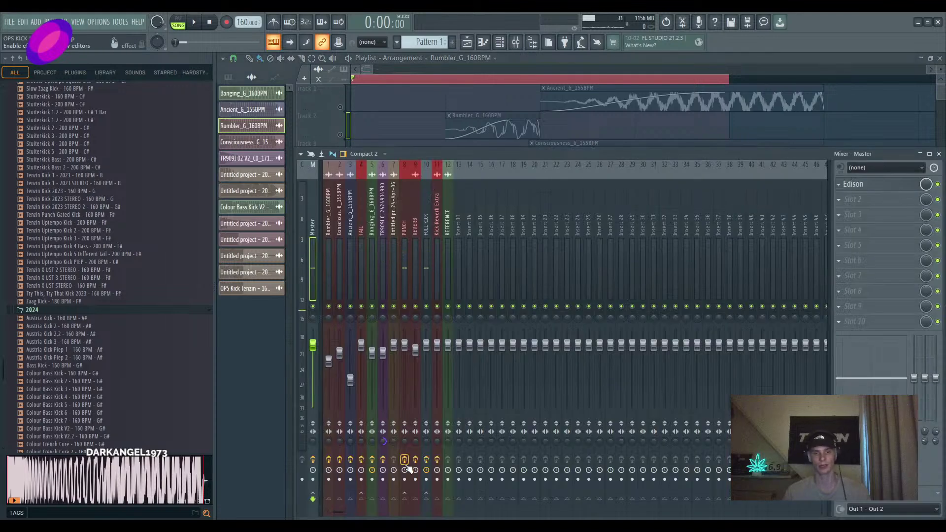
key("space")
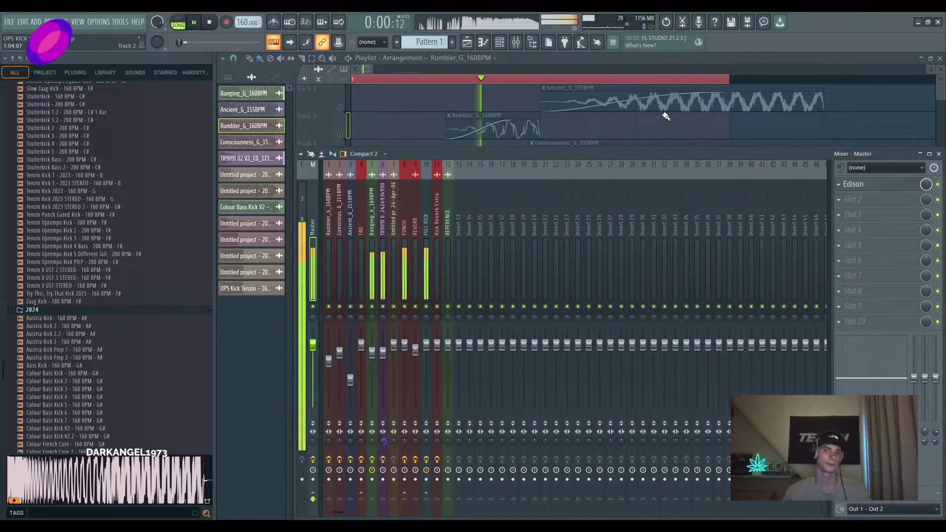
Stop playback, solo Track 6 and play its short click layer by itself
left_click(683, 121)
right_click(684, 121)
key("space")
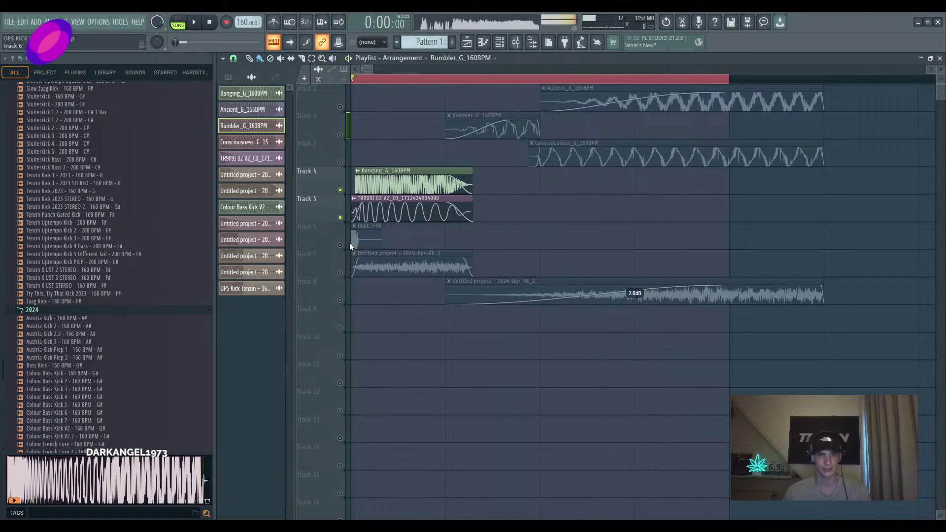
right_click(342, 246)
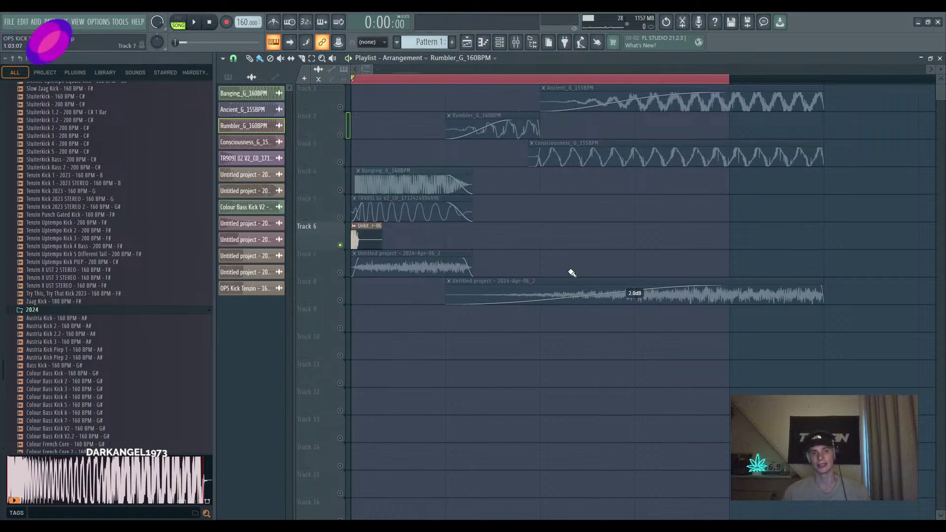
key("space")
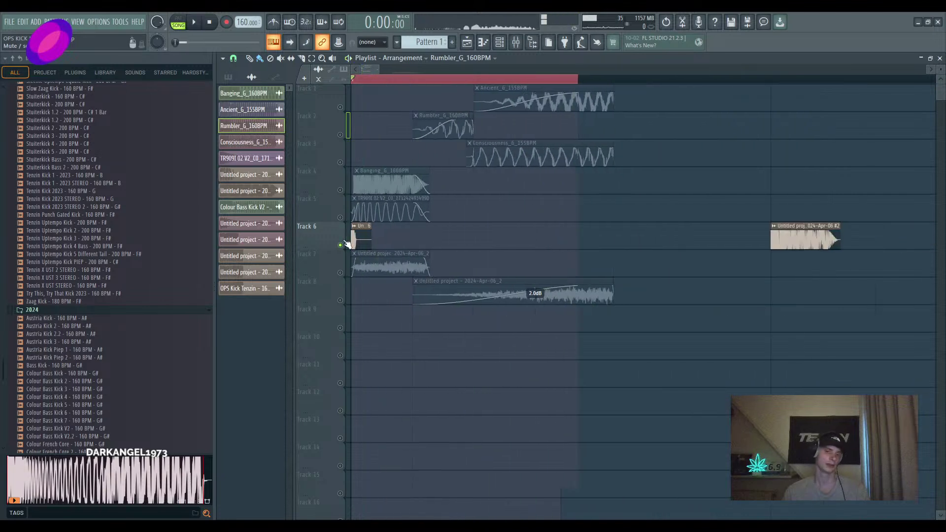
key("space")
Enable Tracks 5 and 4 alongside Track 6 and play the three punch layers together
left_click(340, 218)
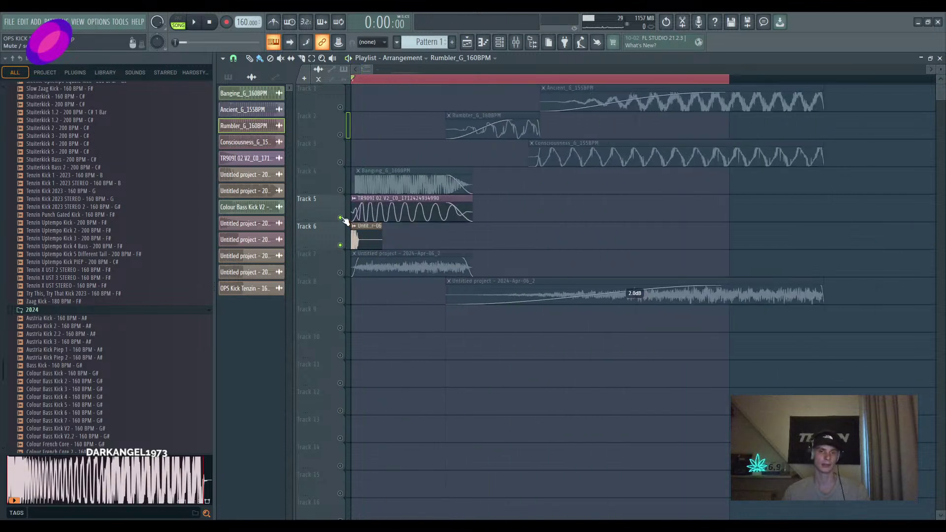
left_click(340, 189)
key("space")
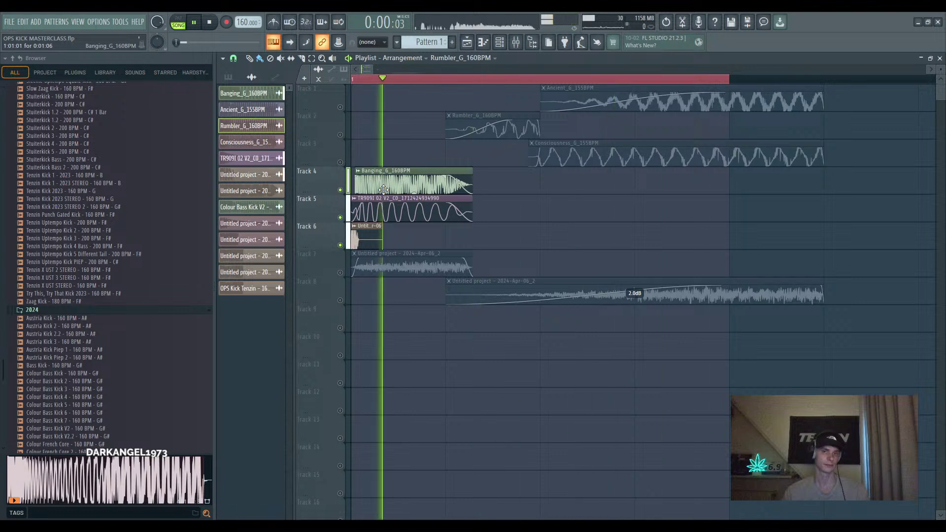
key("space")
Solo Track 6, set the loop region over its second, longer clip further along the timeline and play it
right_click(341, 246)
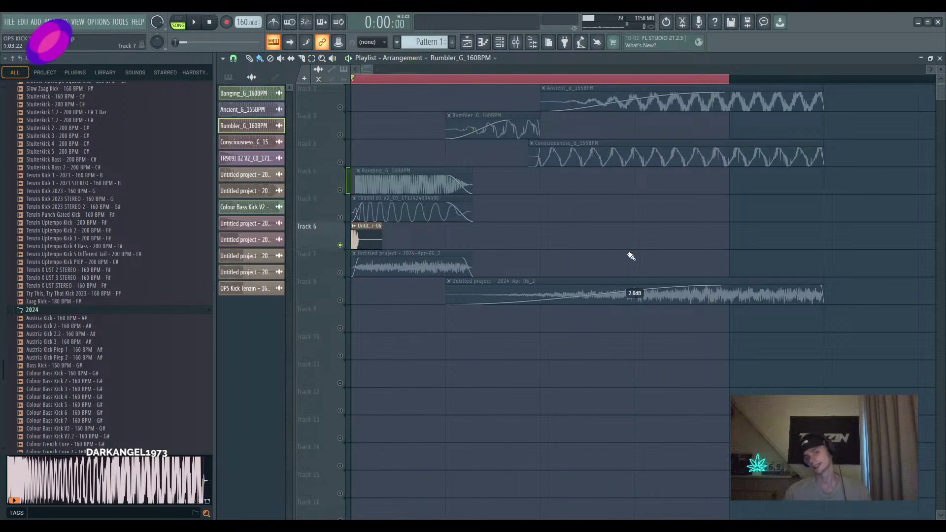
scroll(658, 256, "down", 3)
left_click(659, 253)
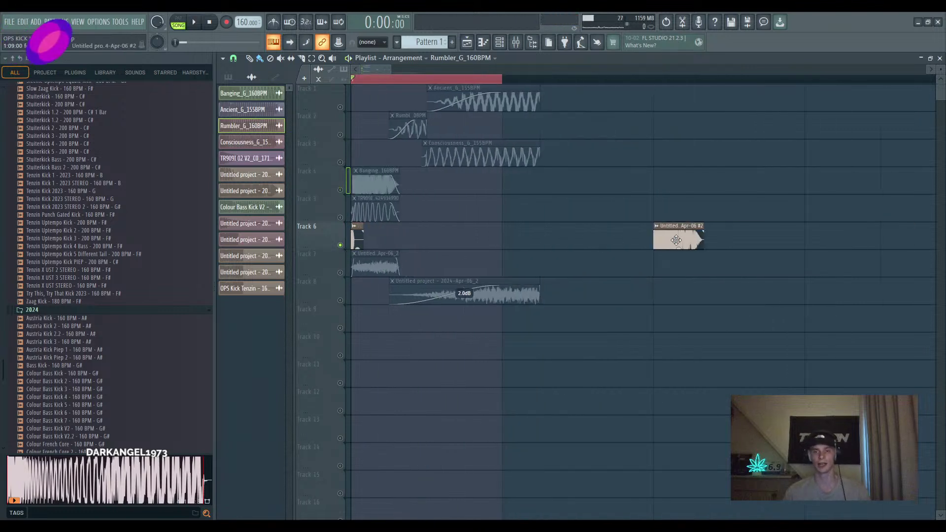
mouse_move(659, 81)
left_mouse_down()
mouse_move(829, 78)
mouse_move(649, 94)
left_mouse_up()
scroll(788, 310, "up", 4)
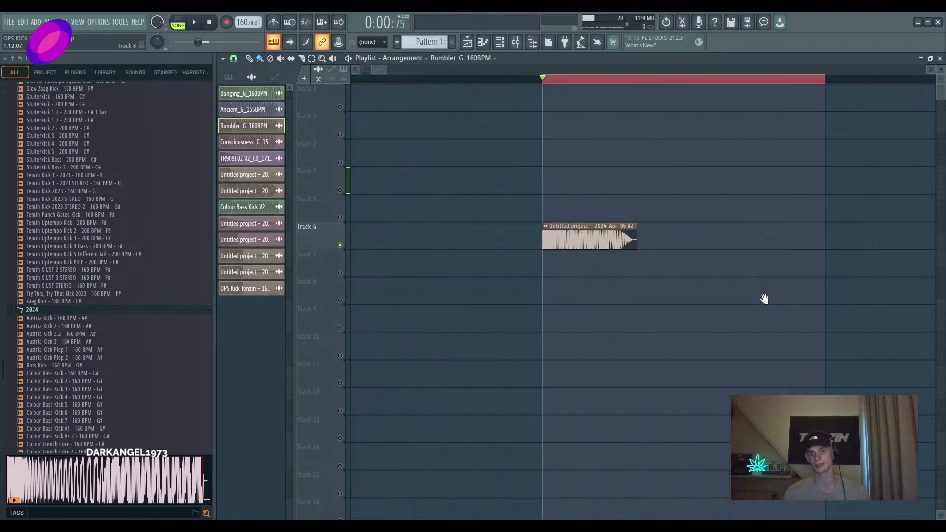
scroll(739, 293, "down", 2)
key("space")
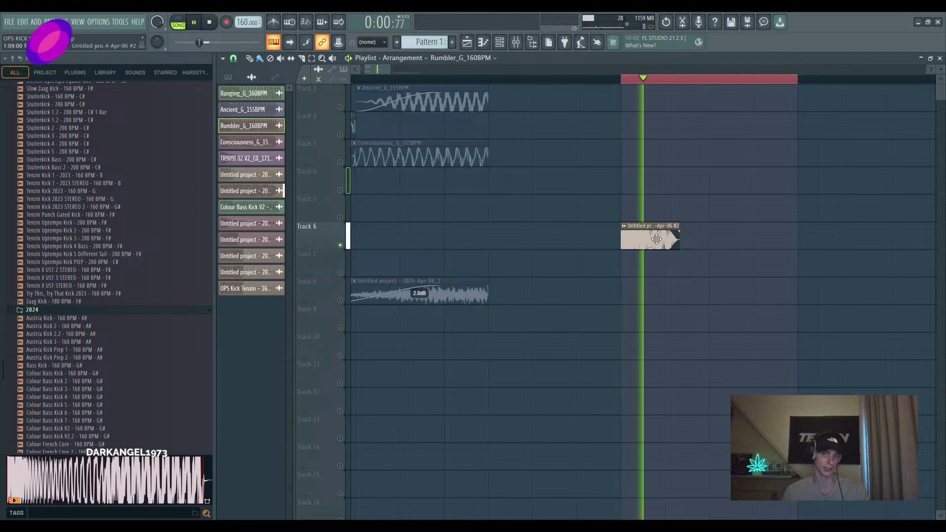
key("space")
Shorten the second clip on Track 6 to a brief click and play the looped region
left_click(662, 242)
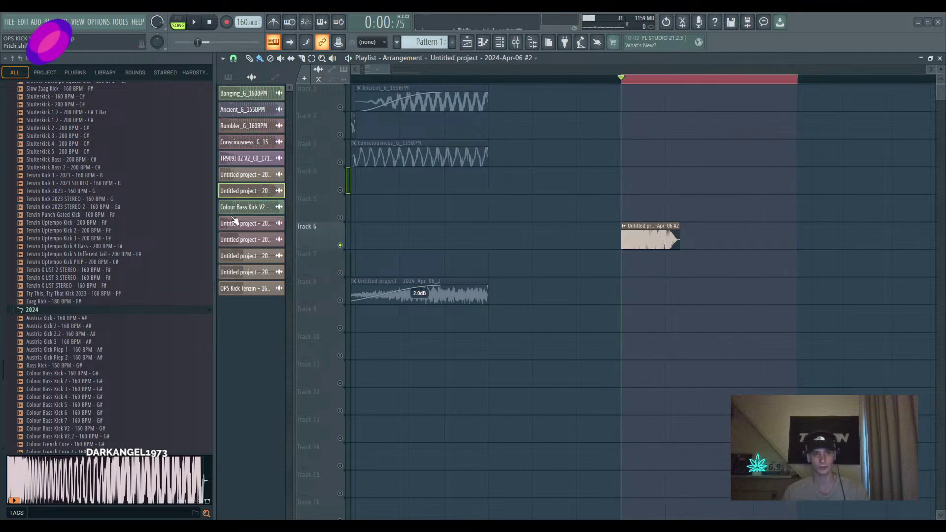
left_click_drag(257, 196, 259, 194)
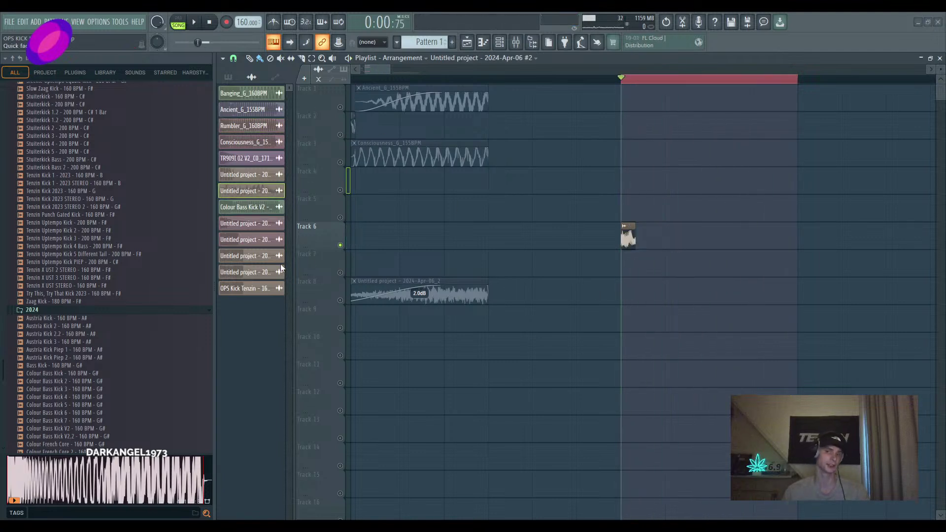
key("space")
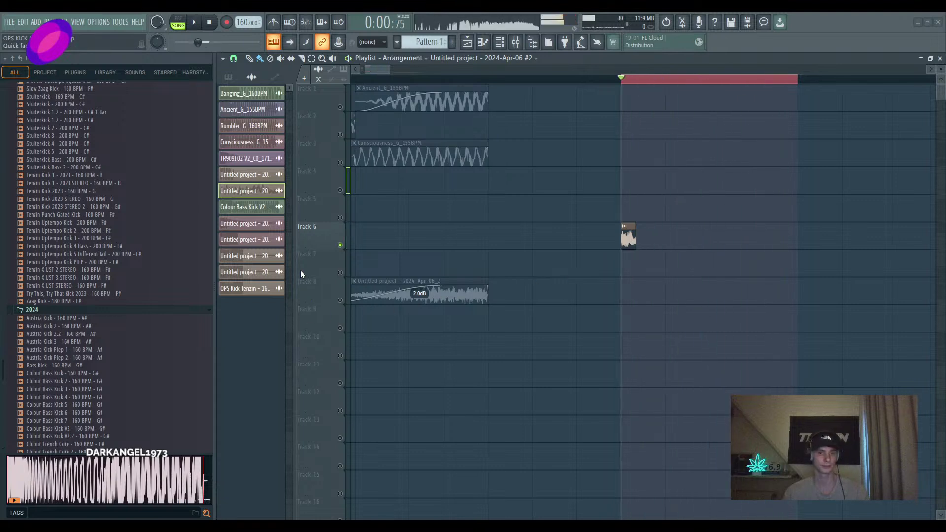
key("space")
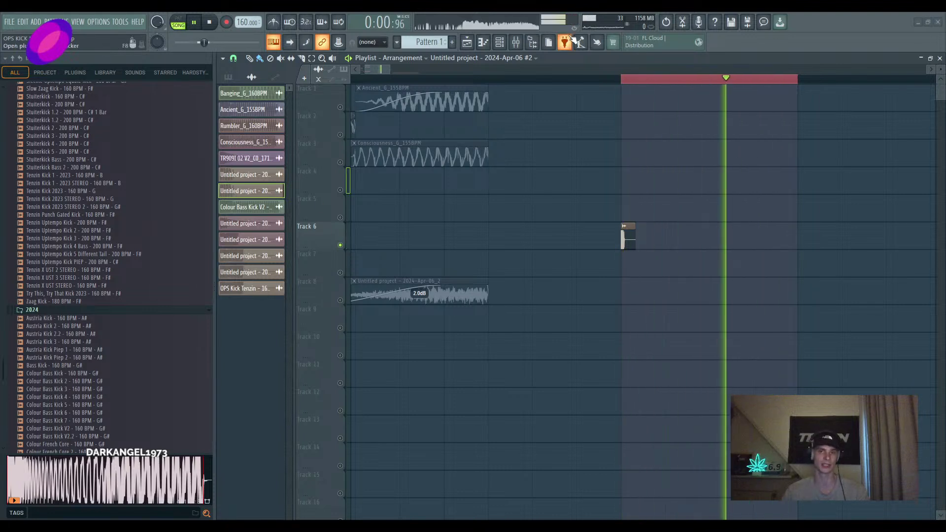
Move the loop region back to the start of the arrangement and check the click layer's signal in the mixer
scroll(543, 226, "down", 3)
scroll(427, 245, "up", 4)
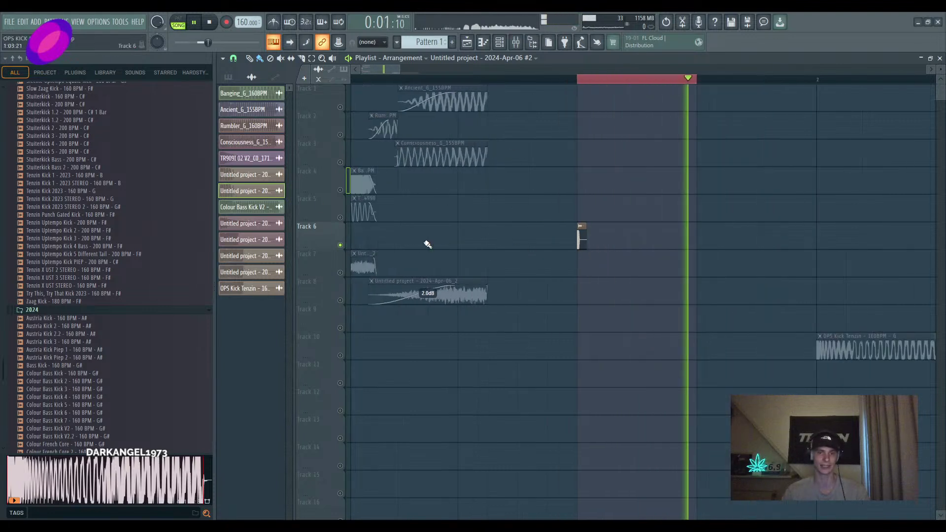
left_click_drag(576, 78, 351, 77)
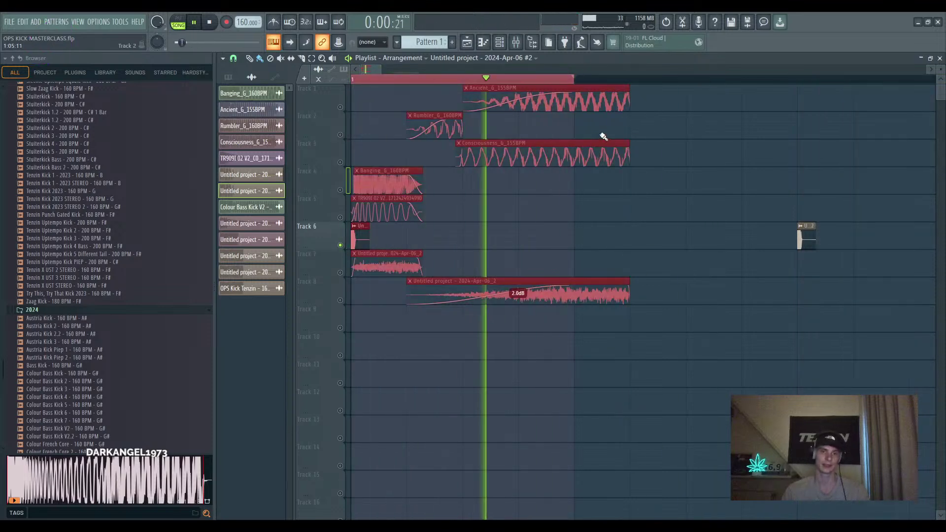
key("F9")
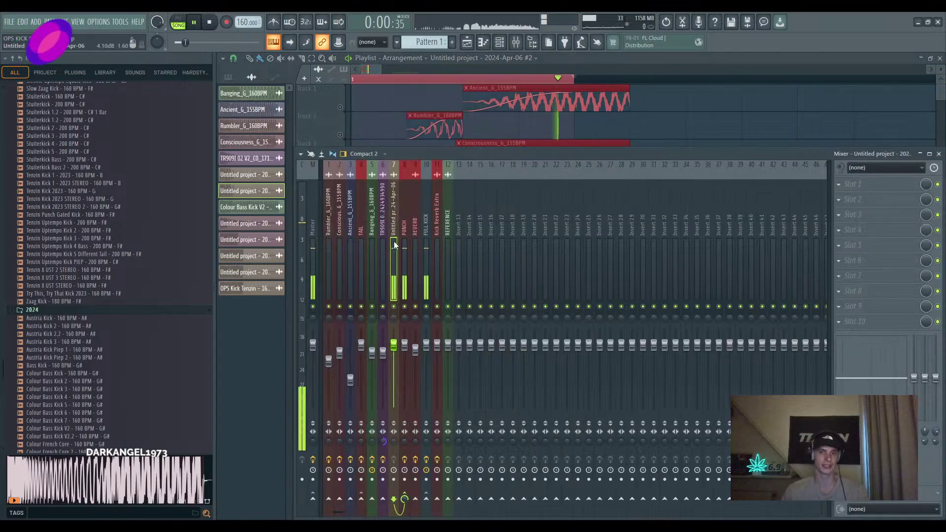
key("F9")
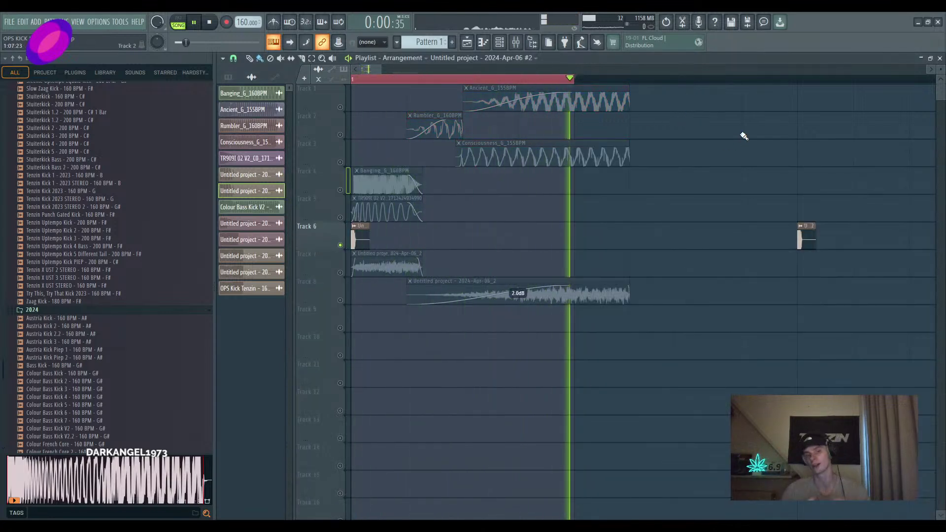
Enable Tracks 5 and 4 and compare the punch with and without the Track 6 click layer
key("space")
left_click(340, 217)
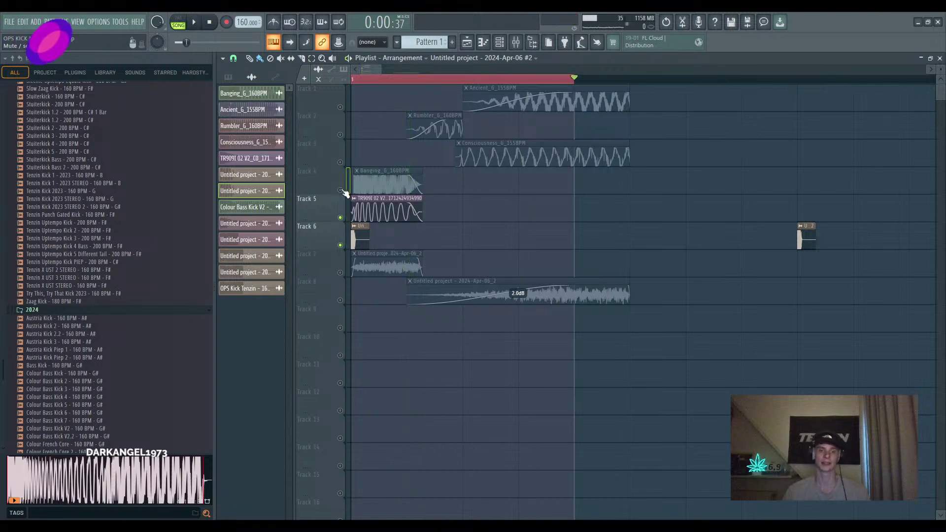
left_click(339, 189)
key("space")
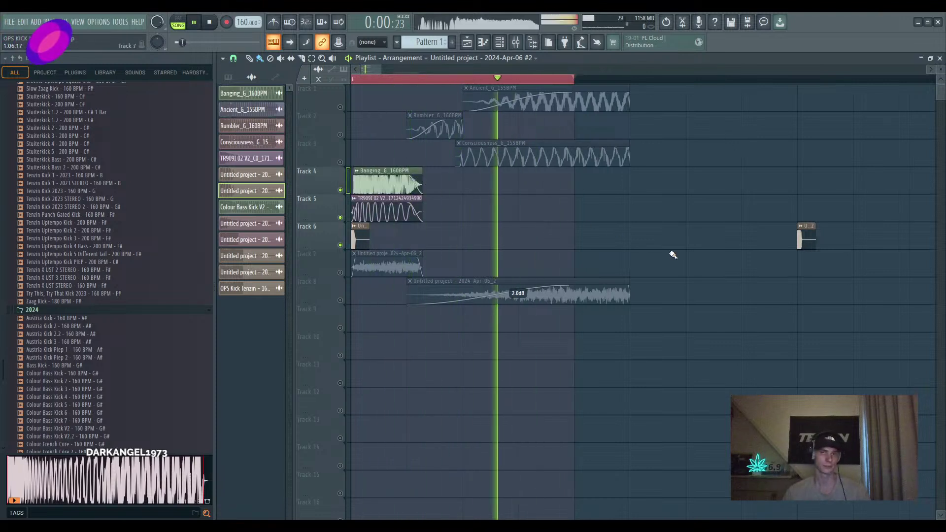
left_click(340, 245)
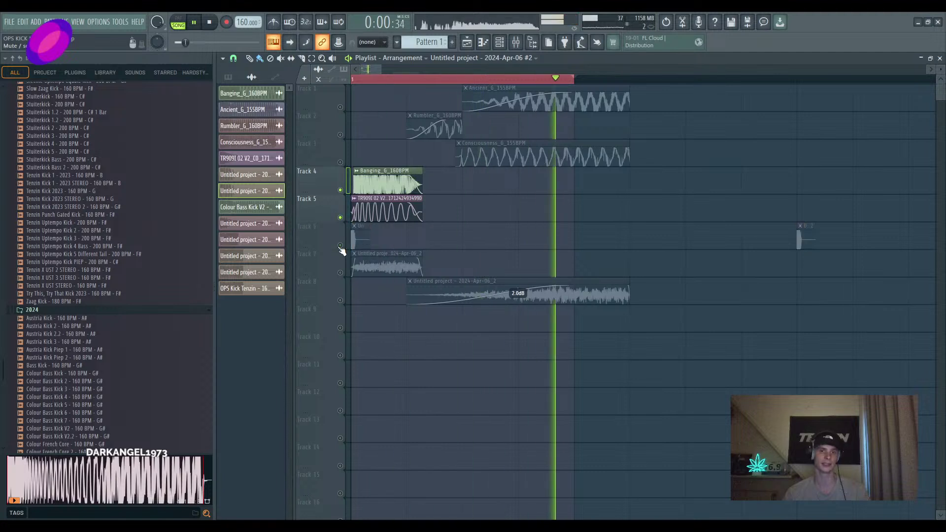
key("space")
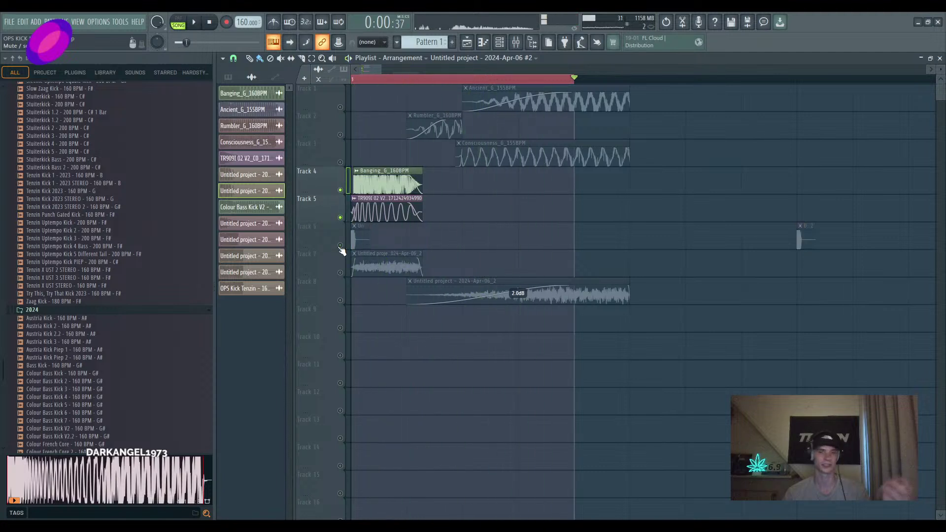
left_click(340, 244)
key("space")
scroll(560, 229, "right", 2)
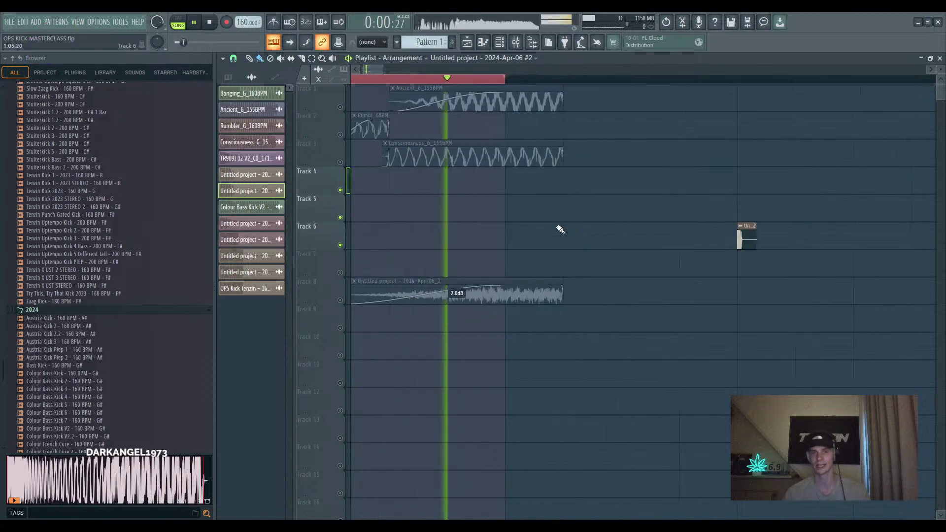
scroll(665, 298, "left", 2)
scroll(722, 235, "down", 1)
key("space")
Enable tail Tracks 3, 2 and 1 and play the punch and tail layers together
left_click(340, 162)
left_click(340, 135)
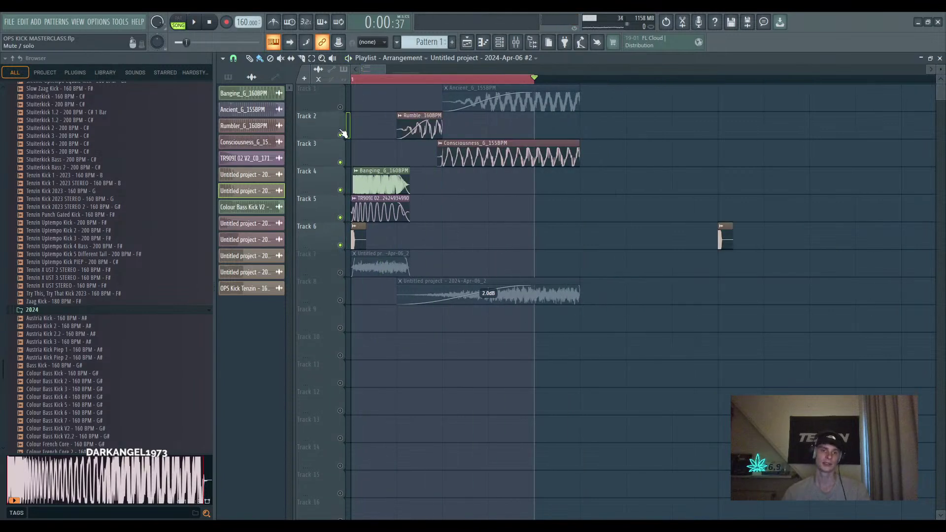
left_click(340, 107)
key("space")
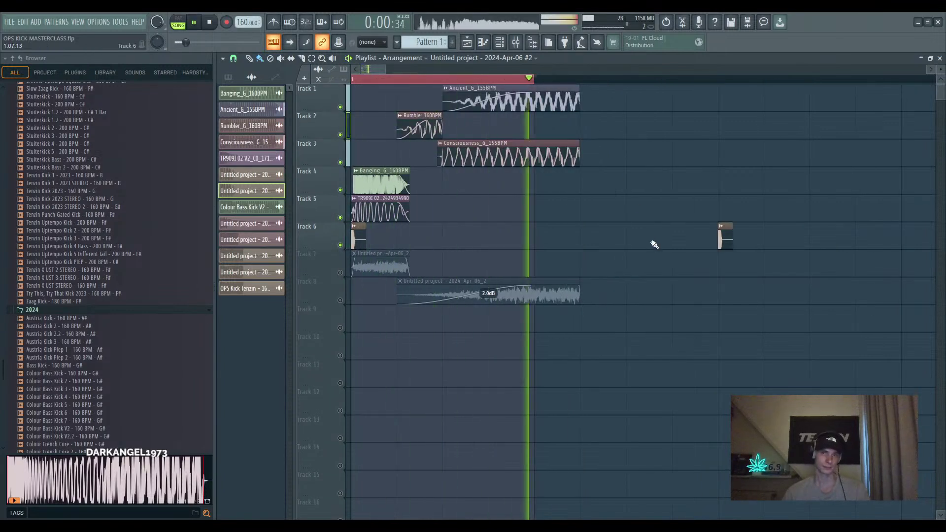
scroll(494, 241, "up", 1)
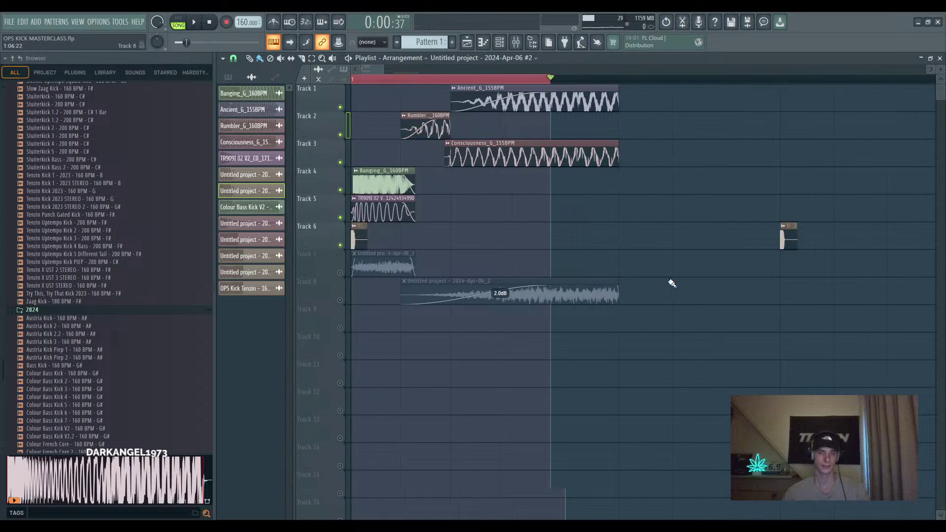
scroll(507, 266, "down", 2)
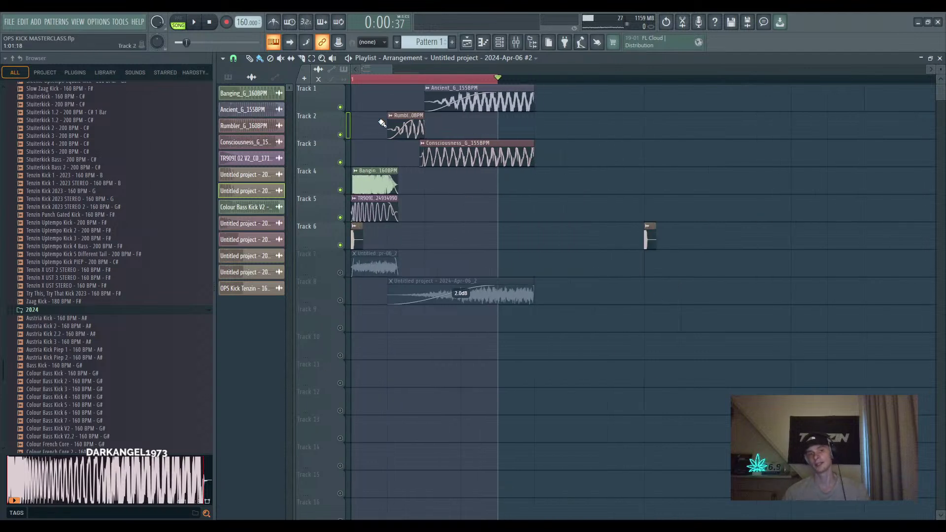
key("space")
Solo Track 7, enable Track 8 with it and play the two reverb layers without the rest of the kick
left_click(500, 44)
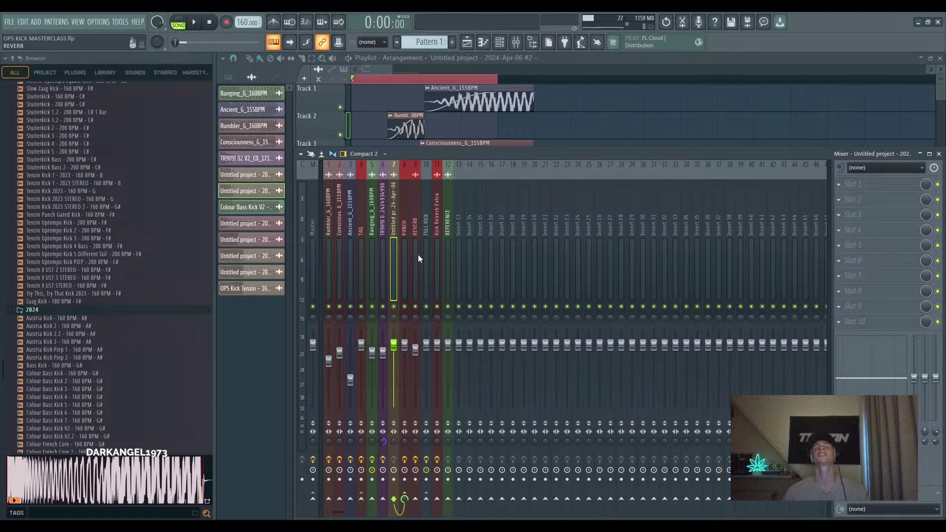
left_click(660, 130)
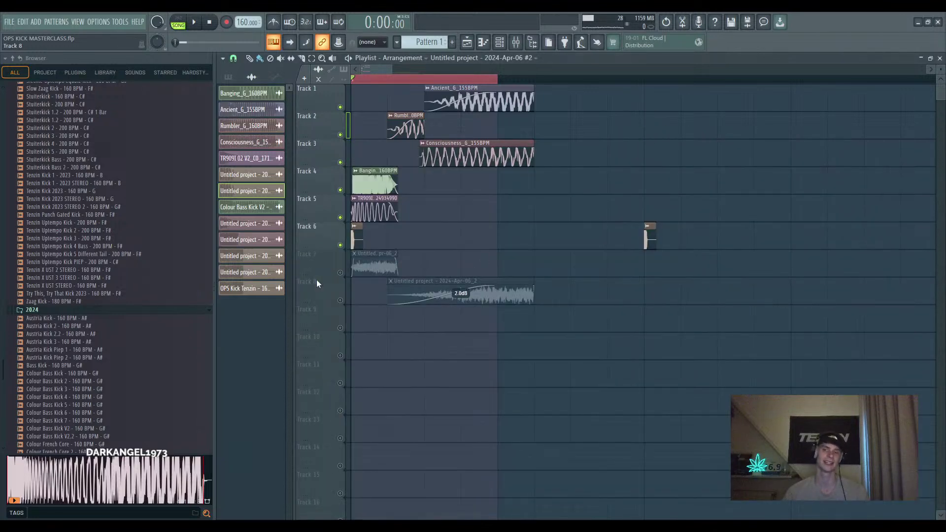
right_click(340, 272)
left_click(340, 300)
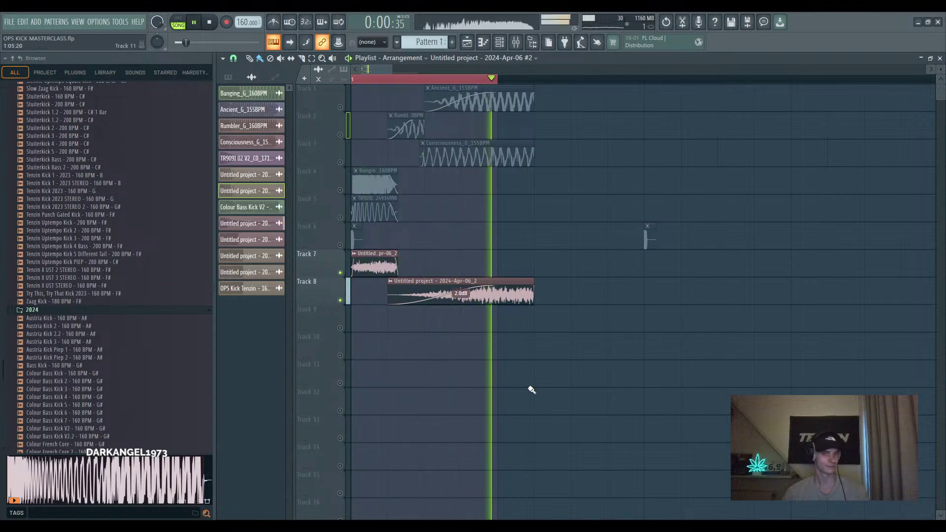
key("space")
Examine the effects loaded on the Kick Reverb Extra mixer channel
key("F9")
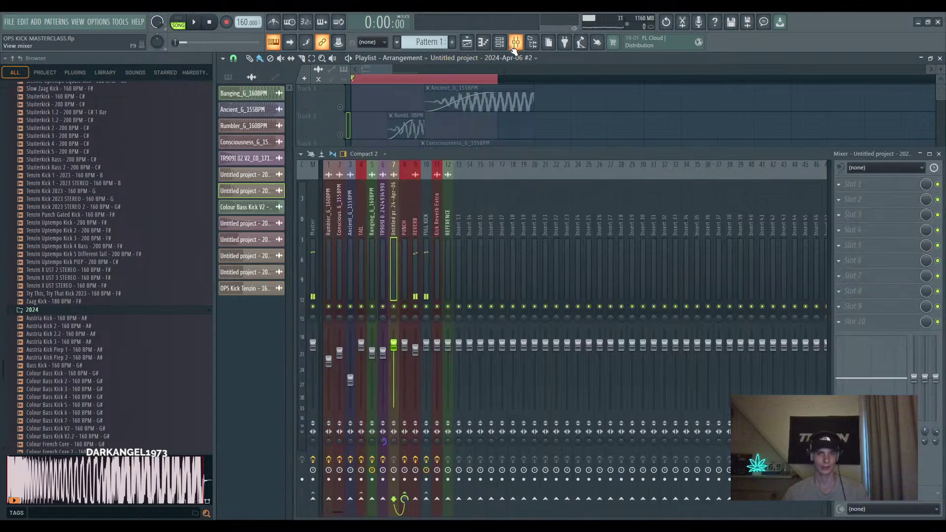
left_click(439, 226)
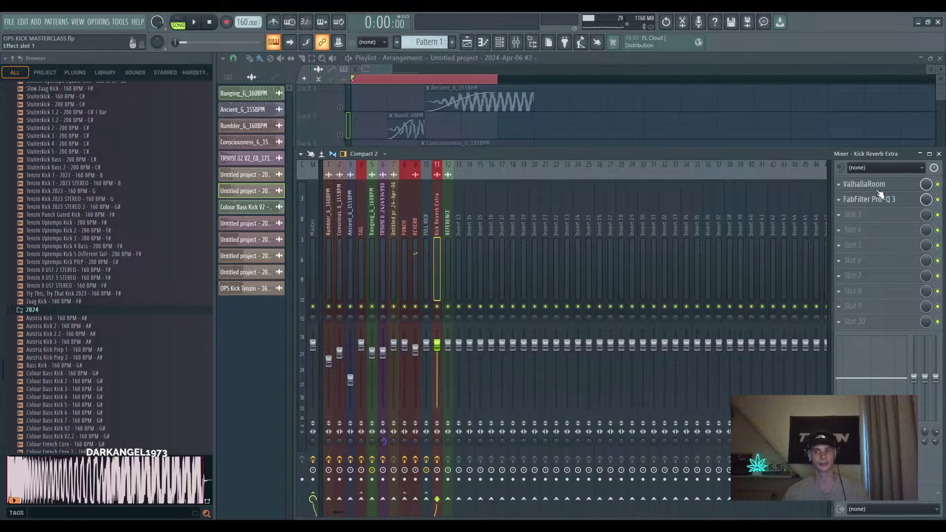
key("F9")
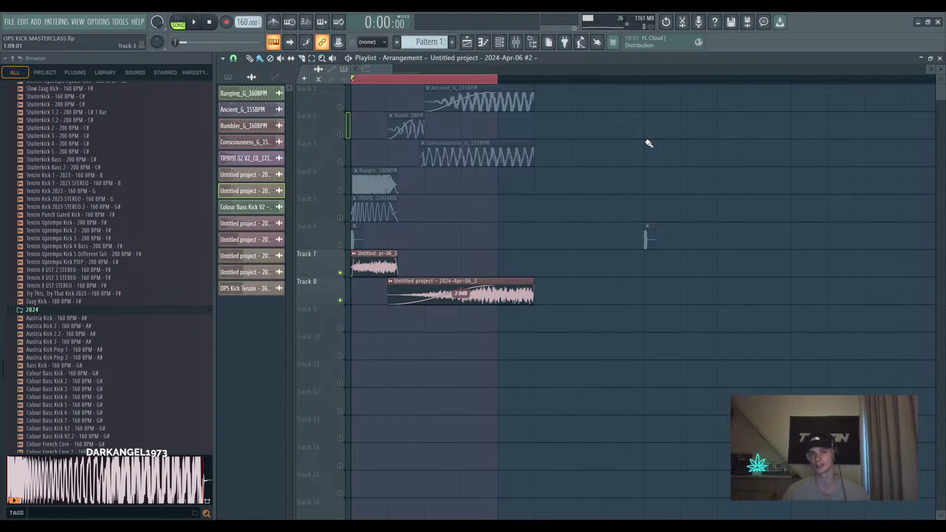
Select the reverb clip on Track 8 and briefly replay the reverb layers from the start
left_click(492, 299)
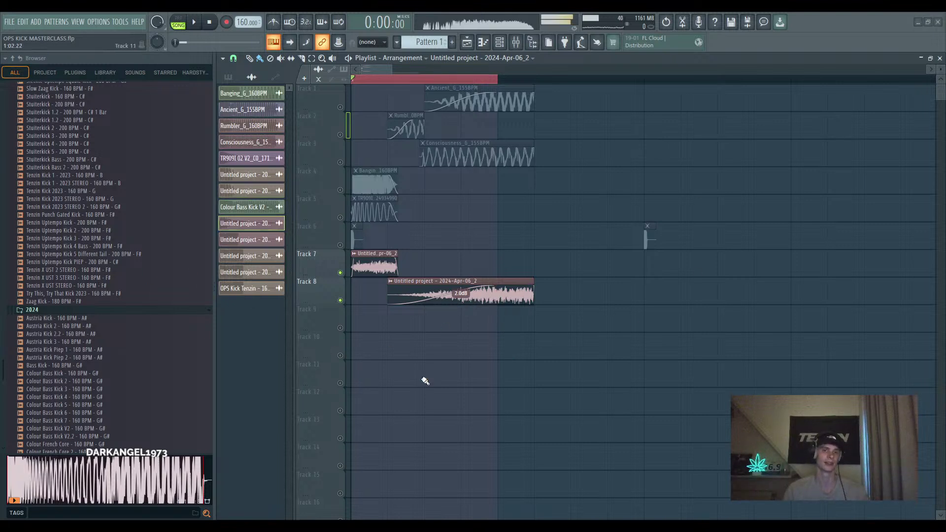
left_click(209, 23)
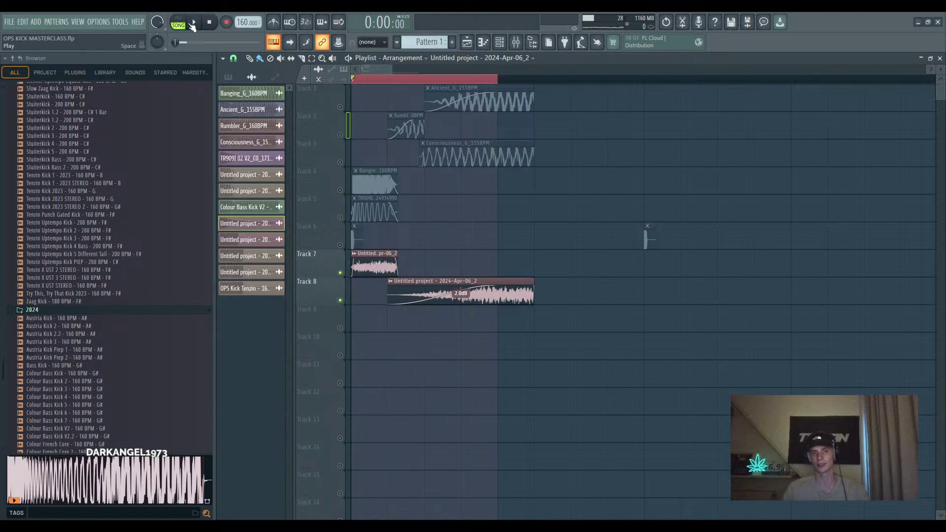
left_click(195, 22)
key("space")
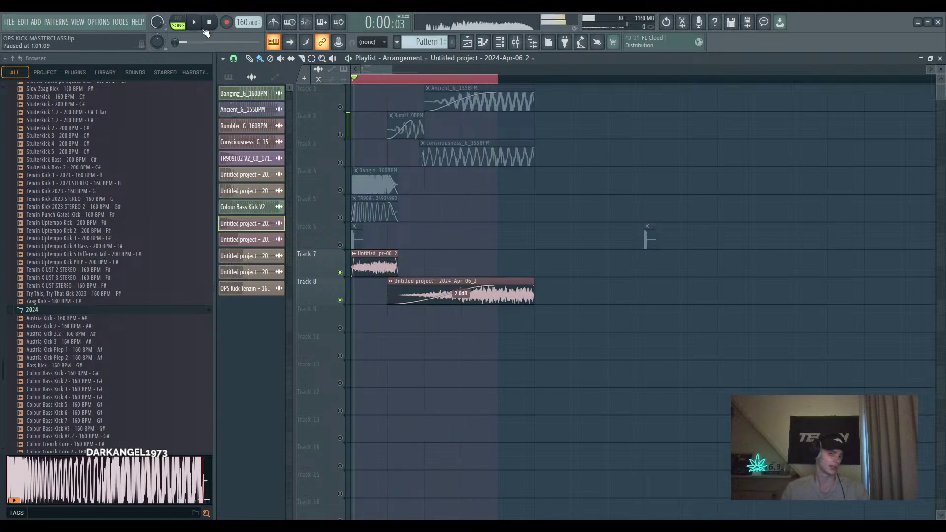
scroll(544, 413, "up", 2)
scroll(518, 385, "down", 3)
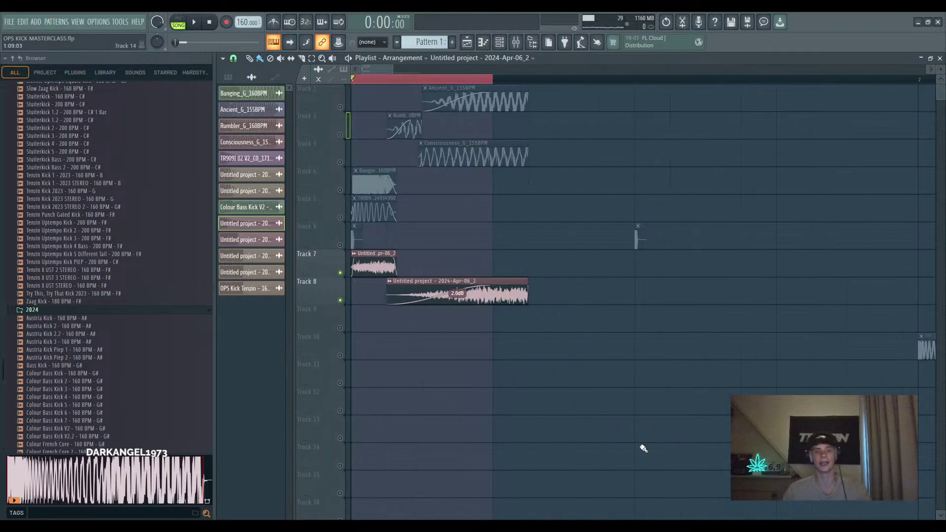
scroll(520, 270, "down", 3)
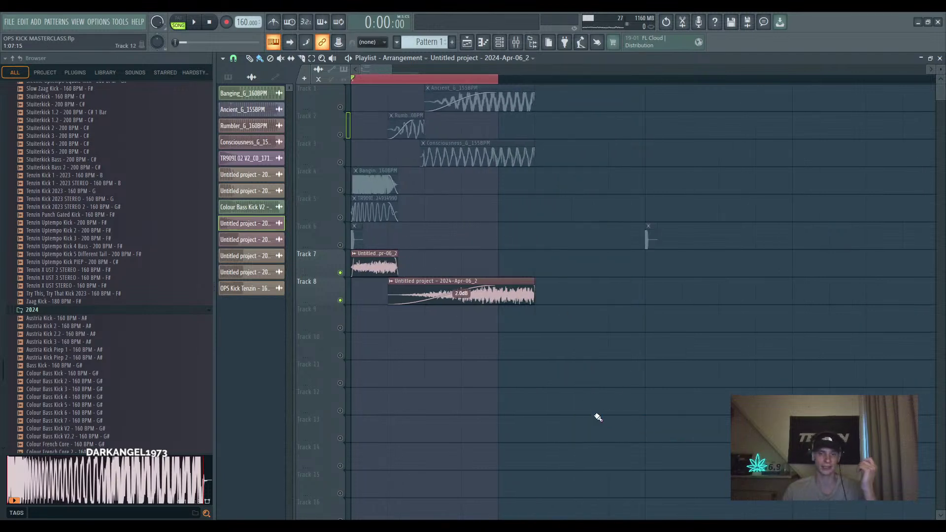
scroll(556, 413, "down", 1)
scroll(556, 413, "down", 2)
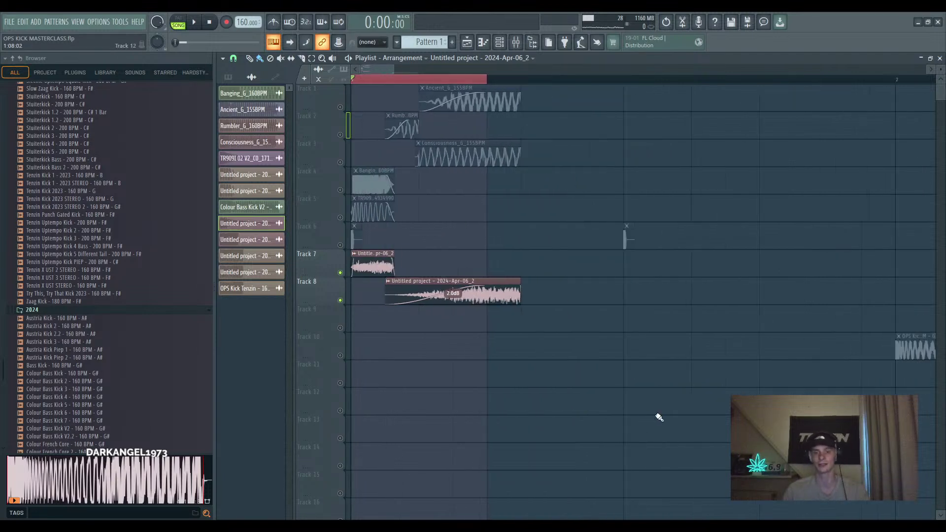
scroll(582, 415, "down", 1)
left_click(517, 400)
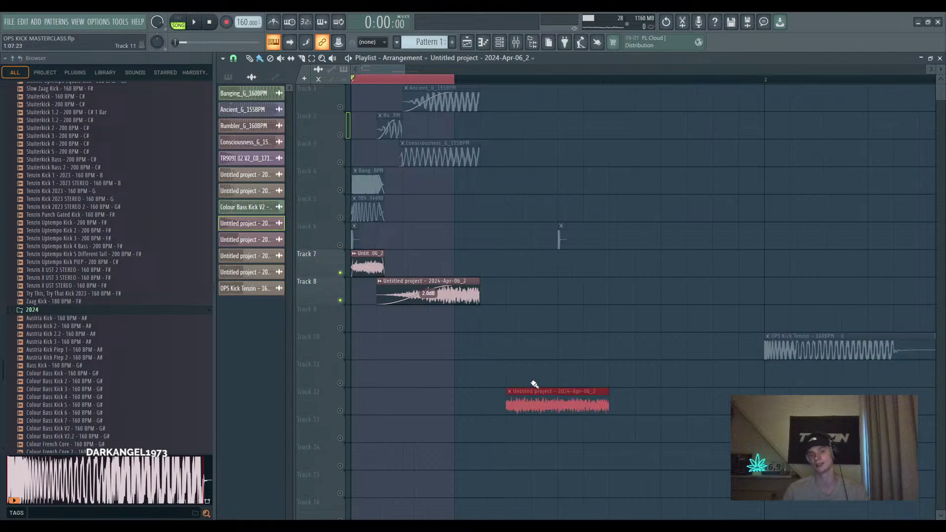
right_click(517, 401)
scroll(468, 401, "up", 2)
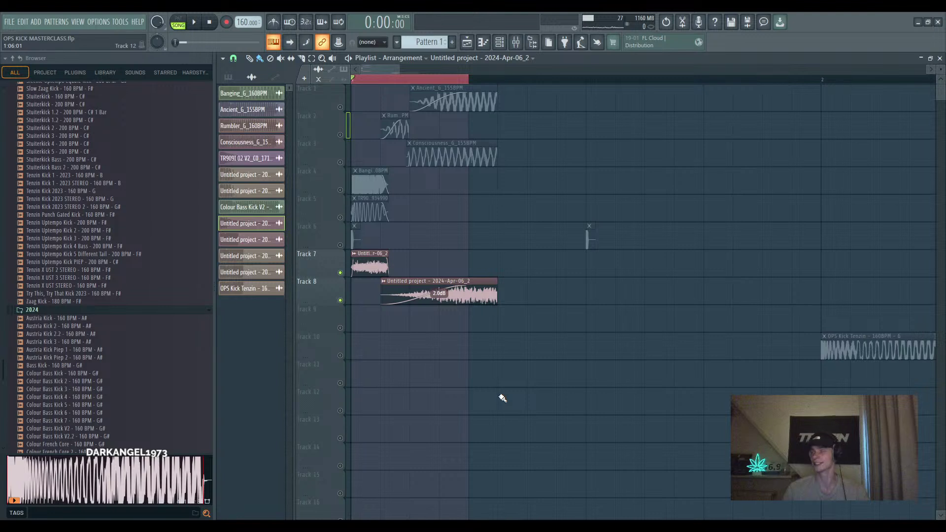
left_click(525, 399)
right_click(537, 401)
scroll(493, 396, "up", 1)
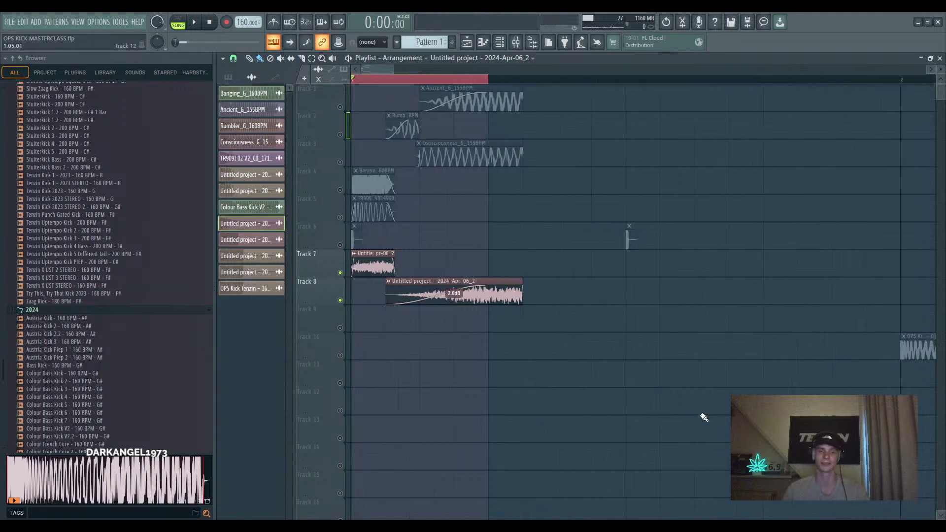
scroll(394, 357, "up", 2)
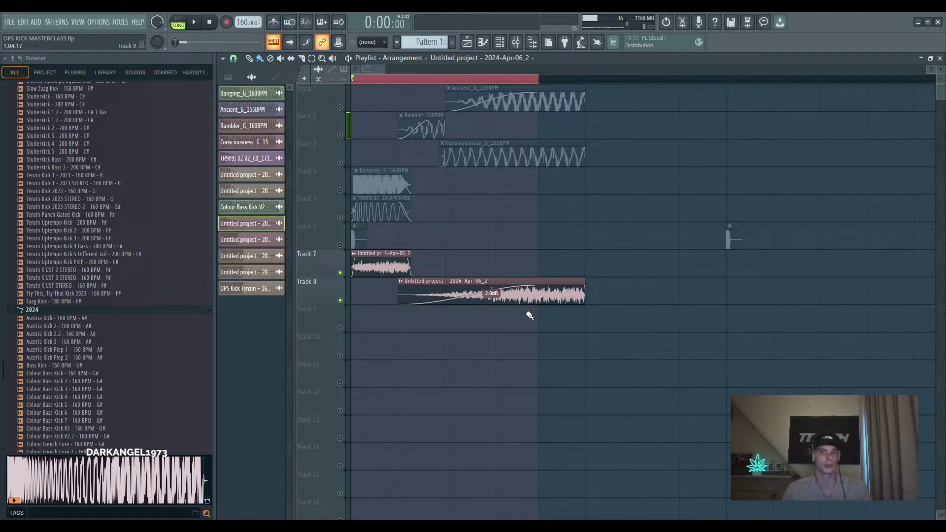
Unmute all playlist tracks, then mute reverb Tracks 7 and 8 and play the kick without its reverb layers
scroll(383, 350, "down", 3)
right_click(340, 245)
right_click(340, 245)
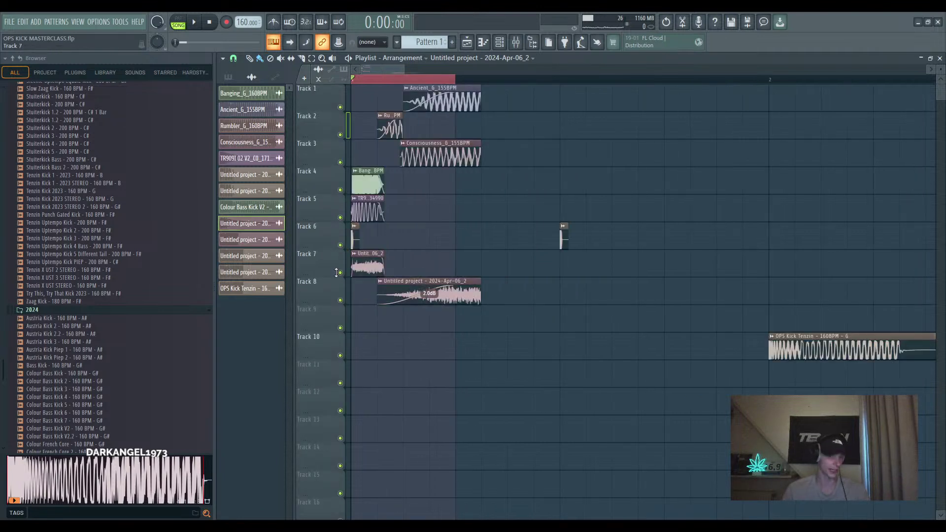
left_click(340, 272)
left_click(340, 299)
key("space")
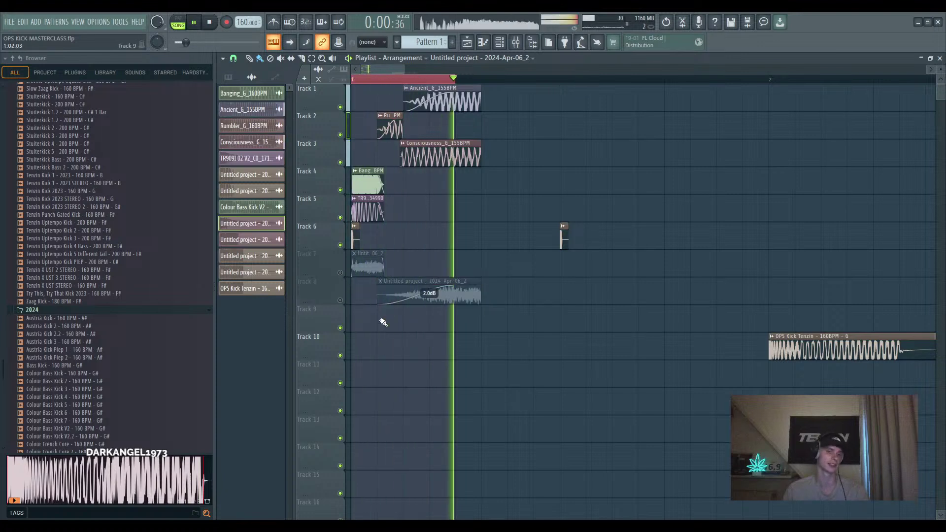
Enable reverb Tracks 8 and 7 again during playback to hear the full layered kick, and stop playback
left_click(340, 300)
left_click(340, 272)
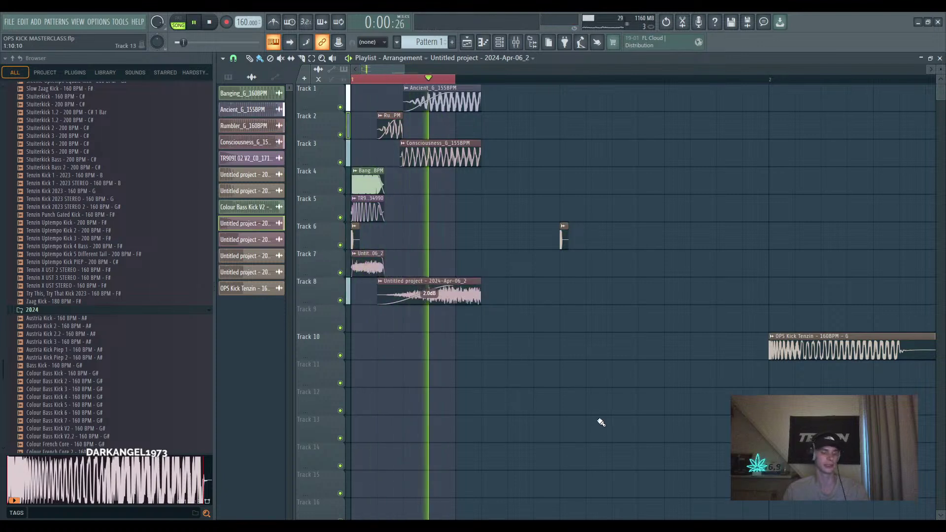
key("space")
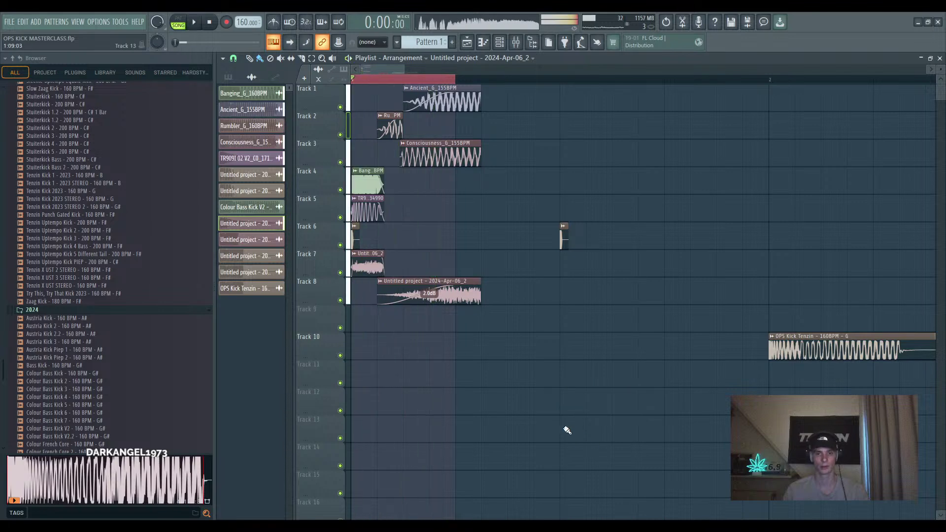
Set a one-beat time selection from bar 2 over the OPS Kick Tenzin clip on Track 10 and play it
scroll(566, 430, "down", 5)
scroll(471, 384, "up", 4)
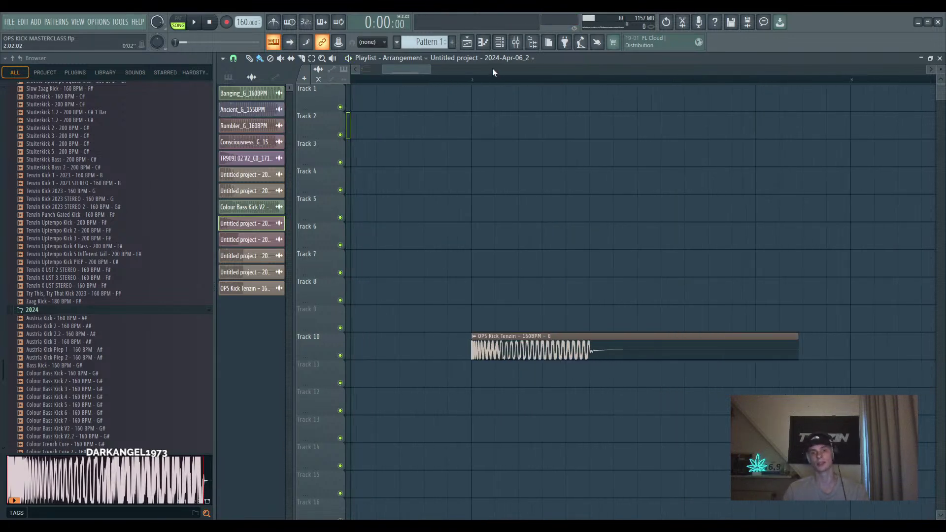
left_click_drag(472, 80, 566, 80)
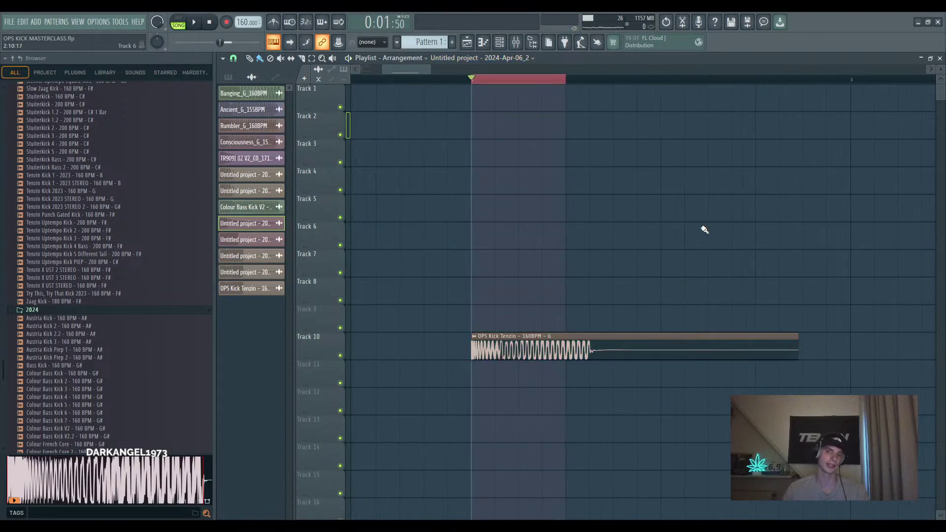
key("space")
scroll(677, 224, "down", 2)
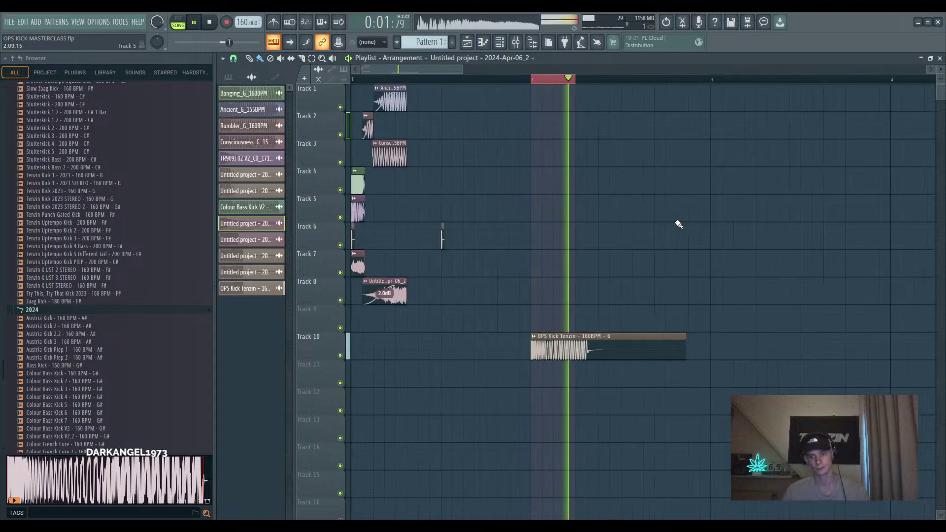
scroll(654, 243, "up", 2)
left_click(622, 264)
scroll(660, 268, "down", 2)
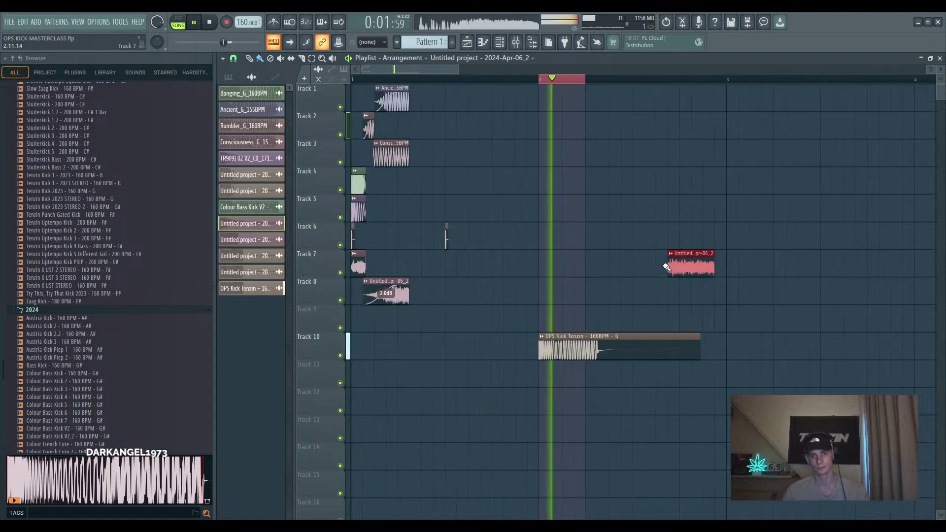
right_click(669, 269)
scroll(675, 273, "up", 2)
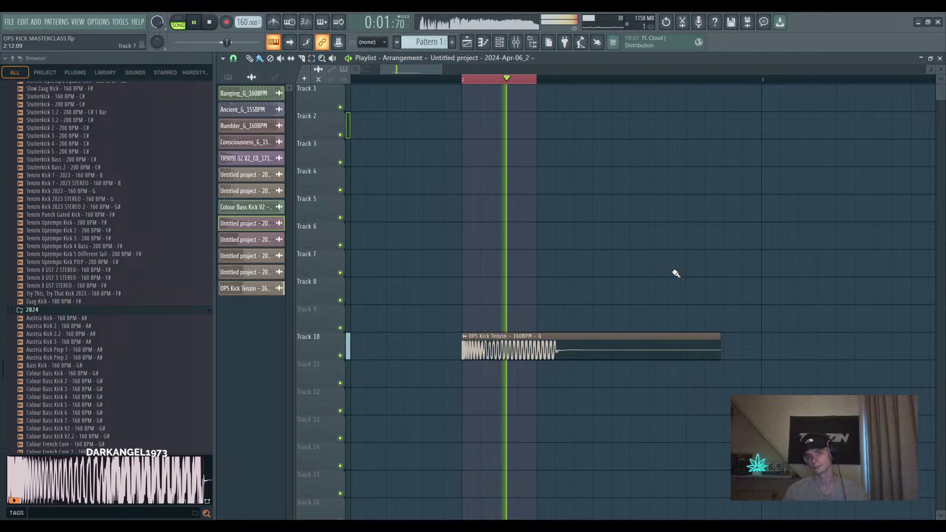
left_click(675, 273)
right_click(678, 274)
key("space")
scroll(621, 272, "up", 2)
scroll(528, 270, "down", 3)
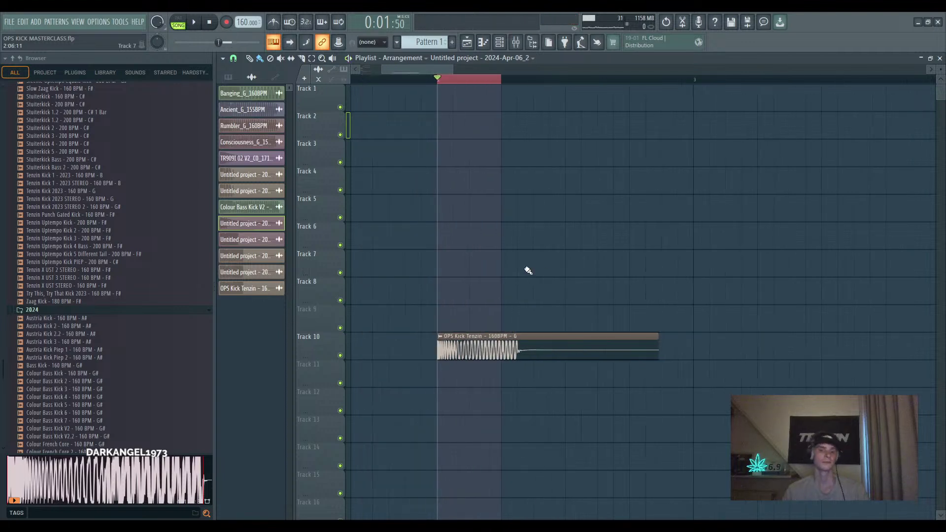
scroll(472, 308, "up", 2)
scroll(473, 308, "down", 2)
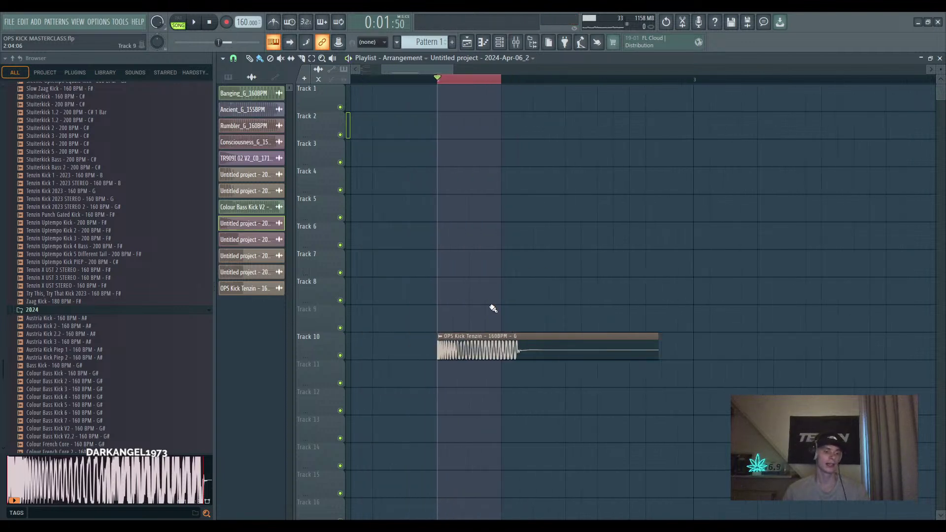
left_click(547, 345)
left_click(605, 262)
right_click(618, 274)
left_click(570, 262)
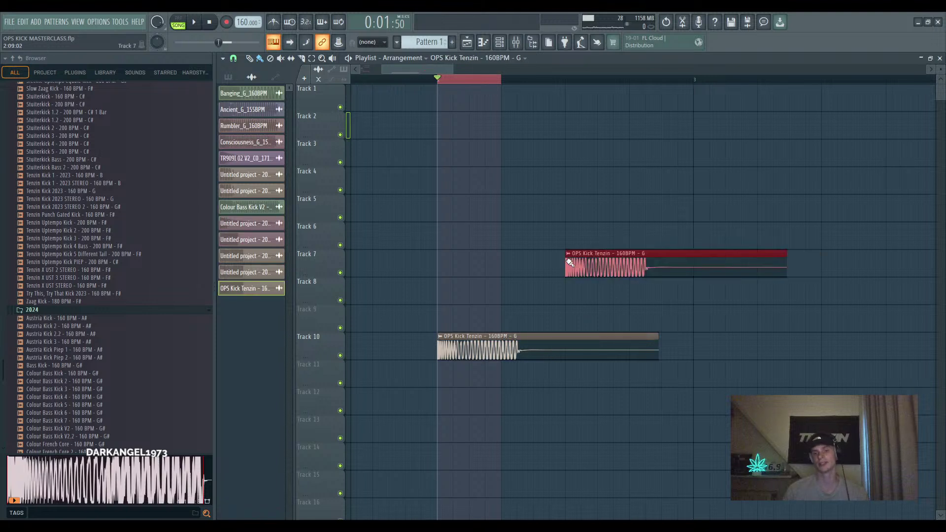
right_click(583, 270)
Clear the time selection at bar 2 and return the playhead to the start of the song
scroll(586, 271, "down", 1)
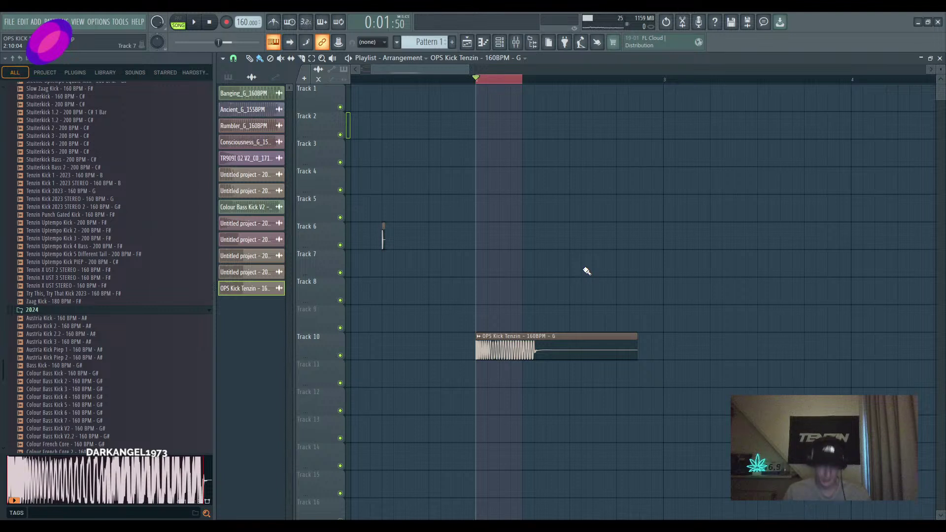
scroll(591, 274, "down", 5)
scroll(399, 108, "down", 2)
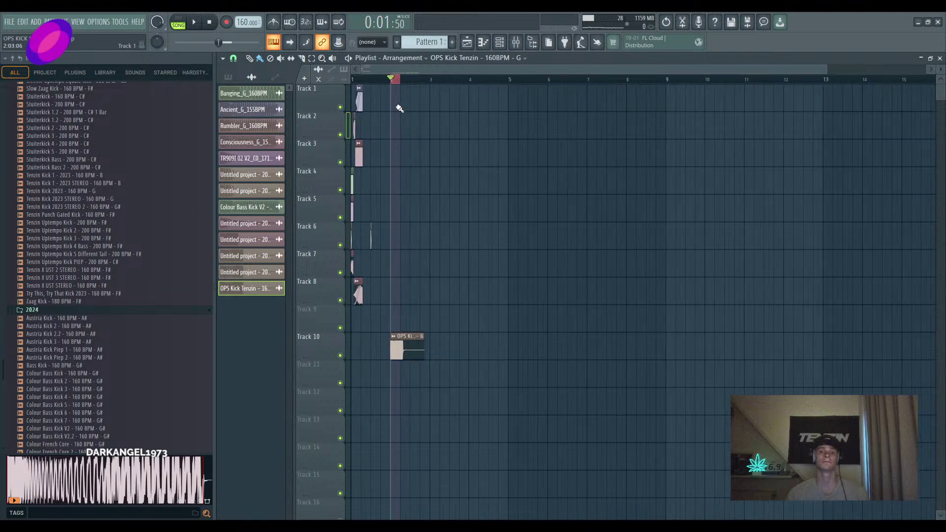
left_click_drag(394, 79, 310, 87)
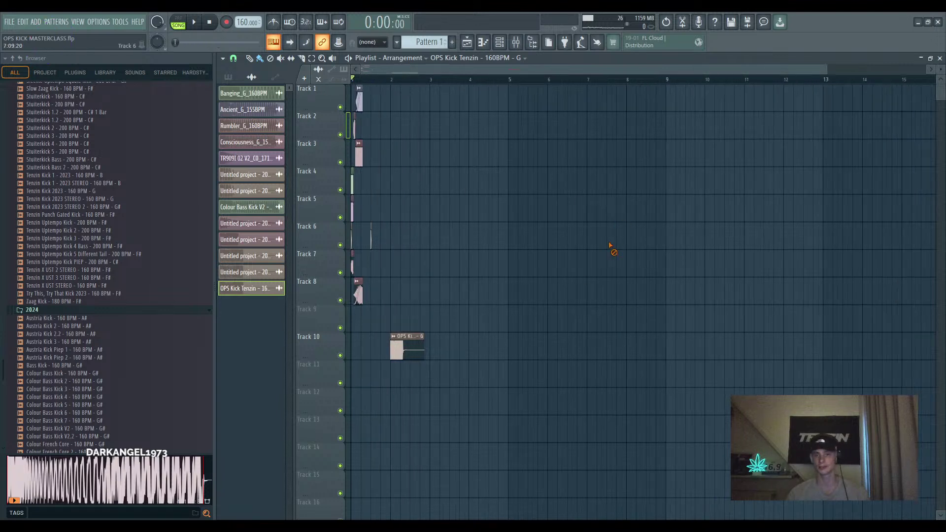
Select one beat of the timeline from bar 2, at the start of the OPS Kick Tenzin clip
scroll(523, 232, "up", 3)
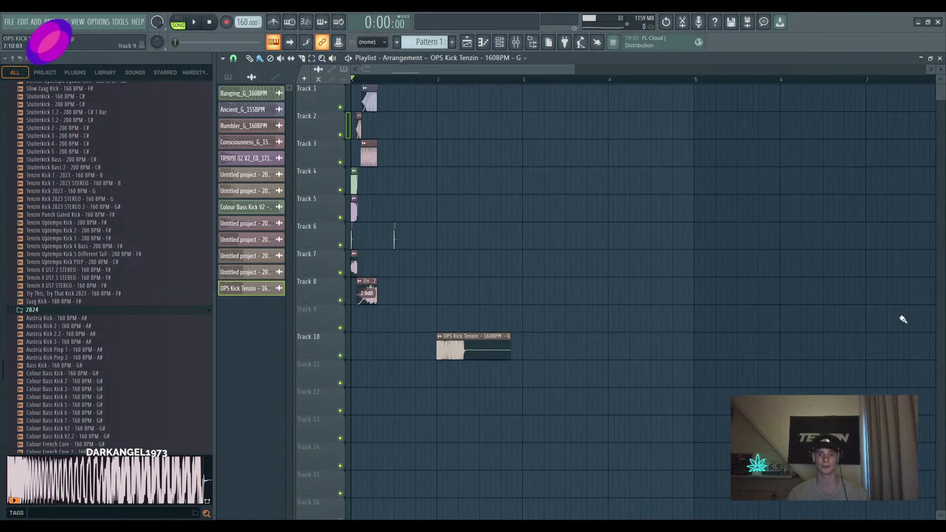
scroll(705, 312, "down", 5)
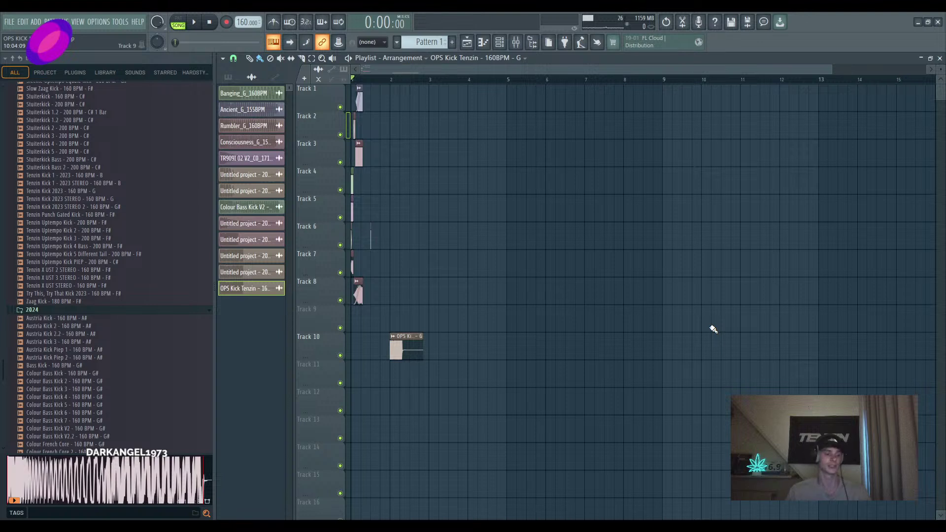
scroll(362, 313, "up", 3)
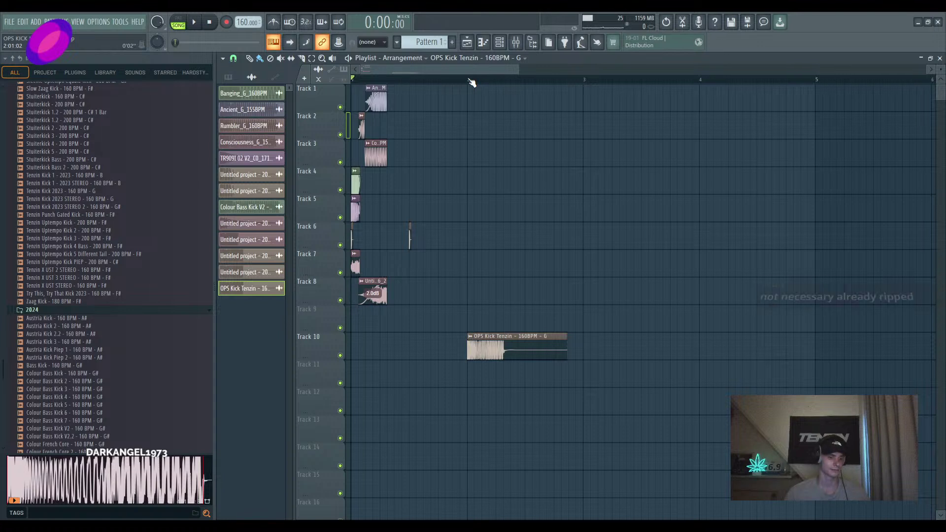
left_click_drag(467, 80, 495, 80)
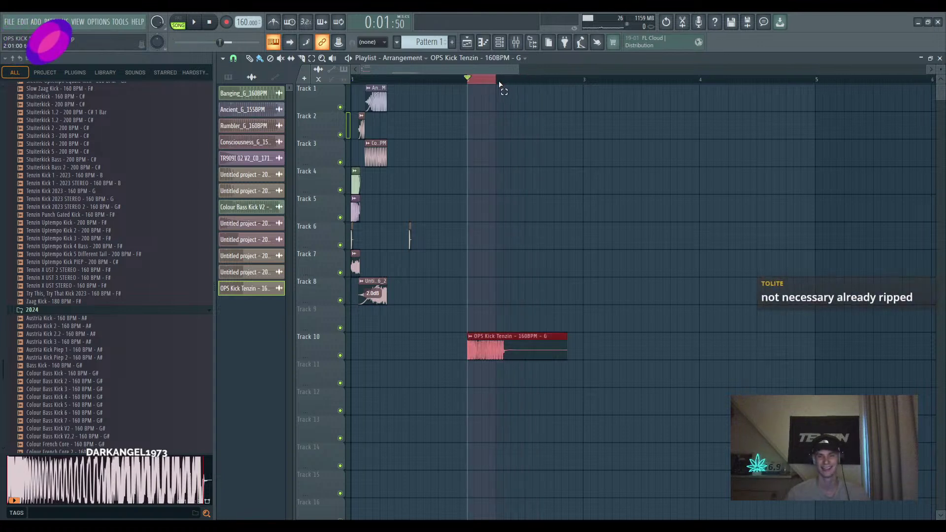
left_click(628, 209)
right_click(654, 211)
left_click(657, 236)
left_click_drag(682, 208, 707, 264)
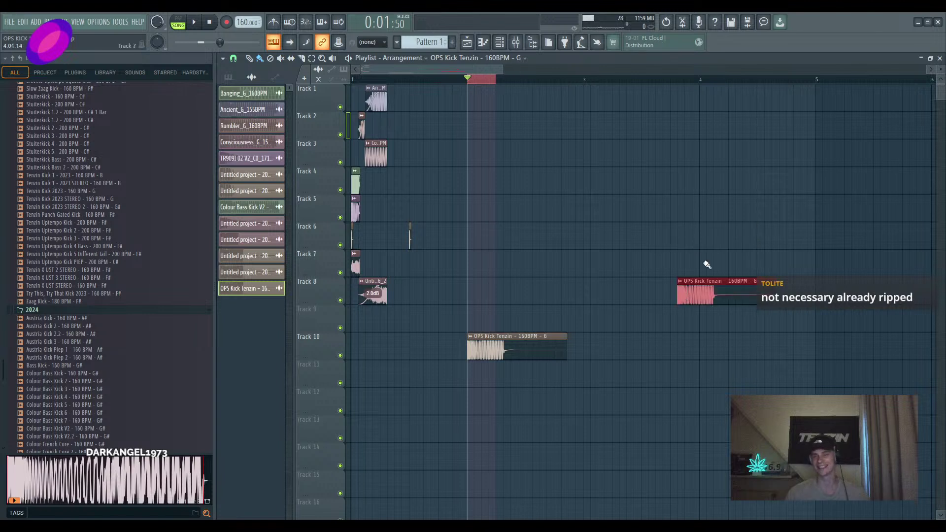
right_click(729, 295)
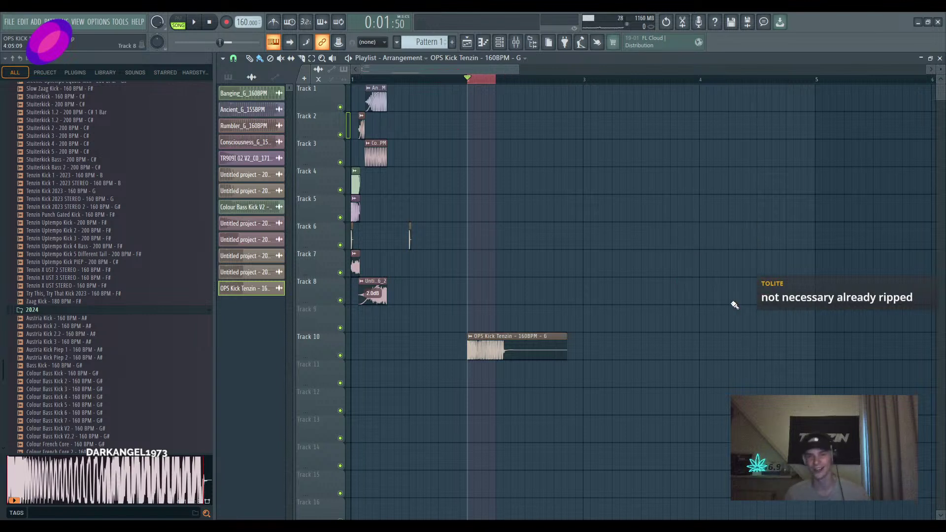